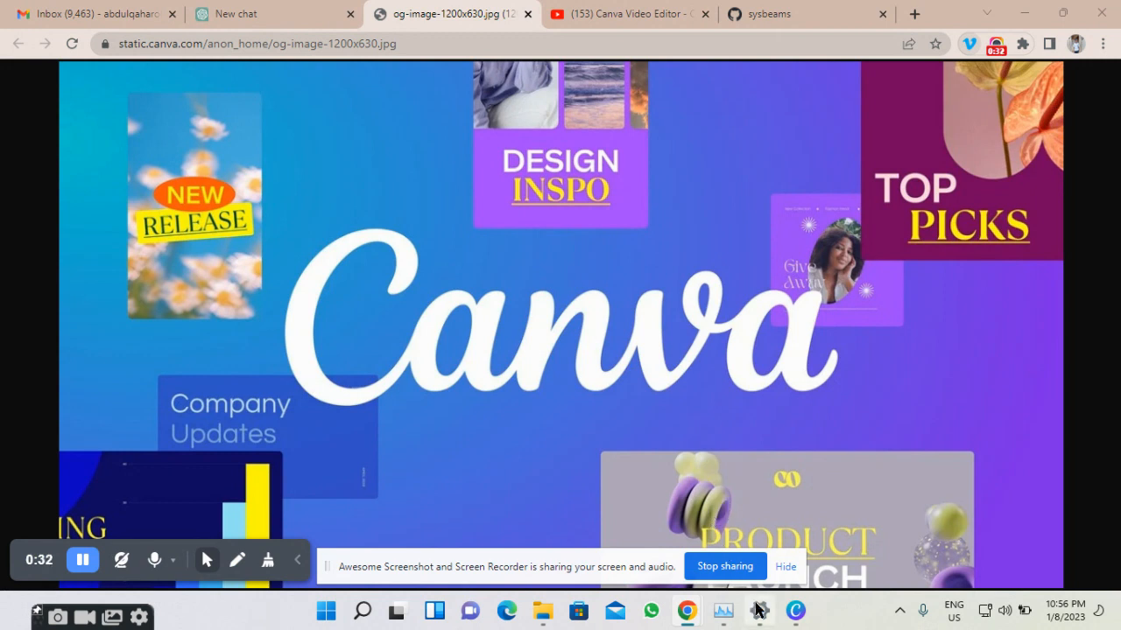
Hide Chrome's screen-sharing notice and switch to the Canva desktop app.
mouse_move(785, 619)
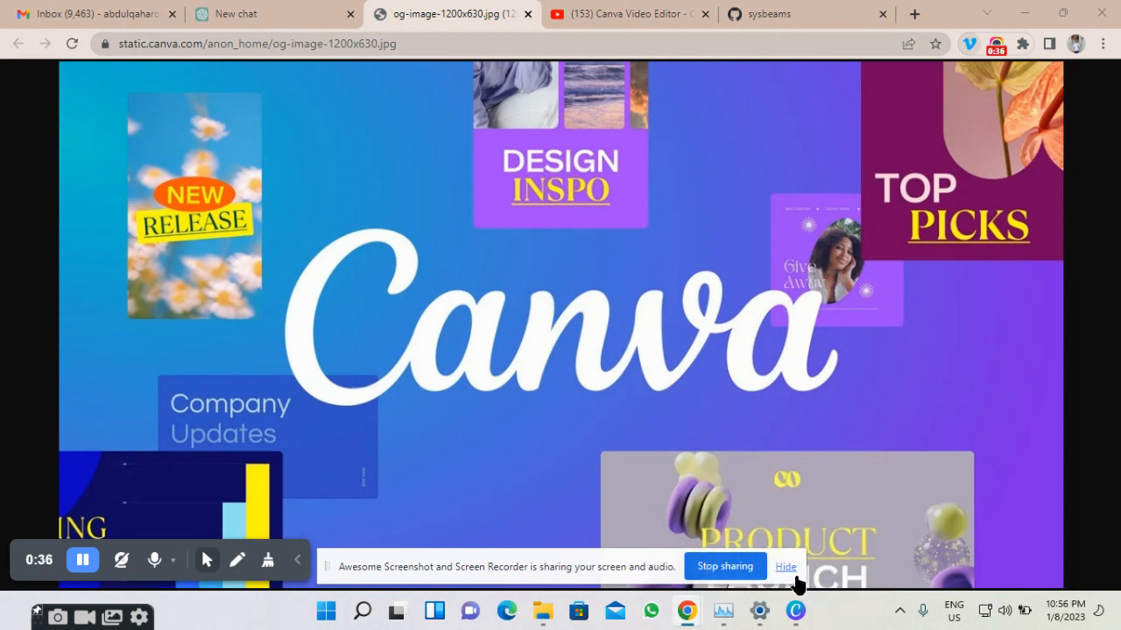
click(785, 568)
click(793, 610)
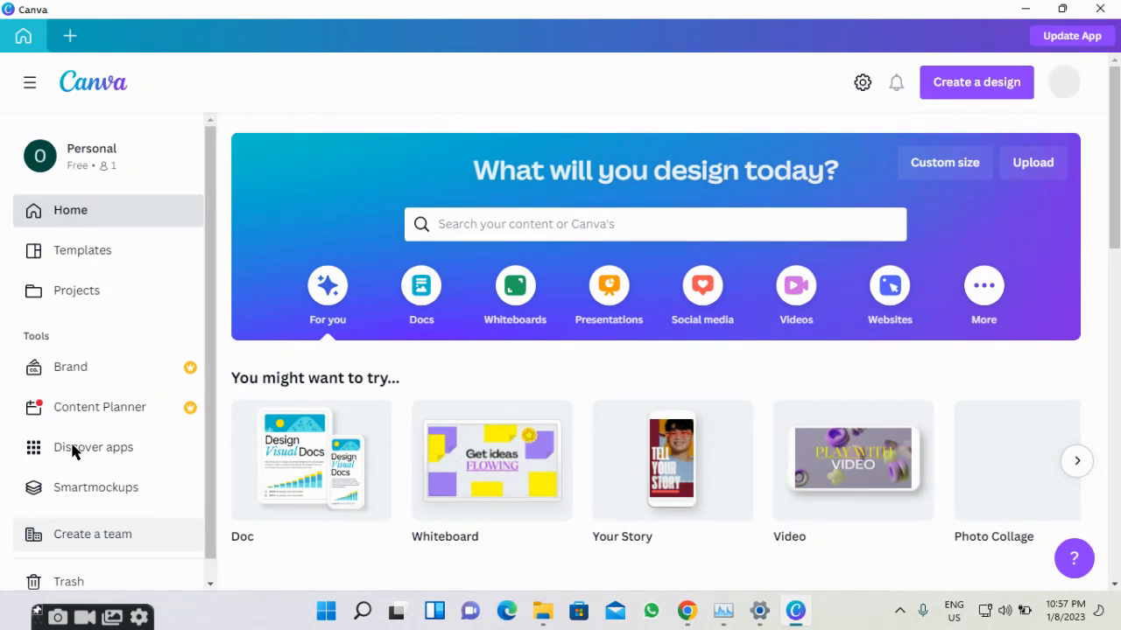
scroll(85, 445, down, 1)
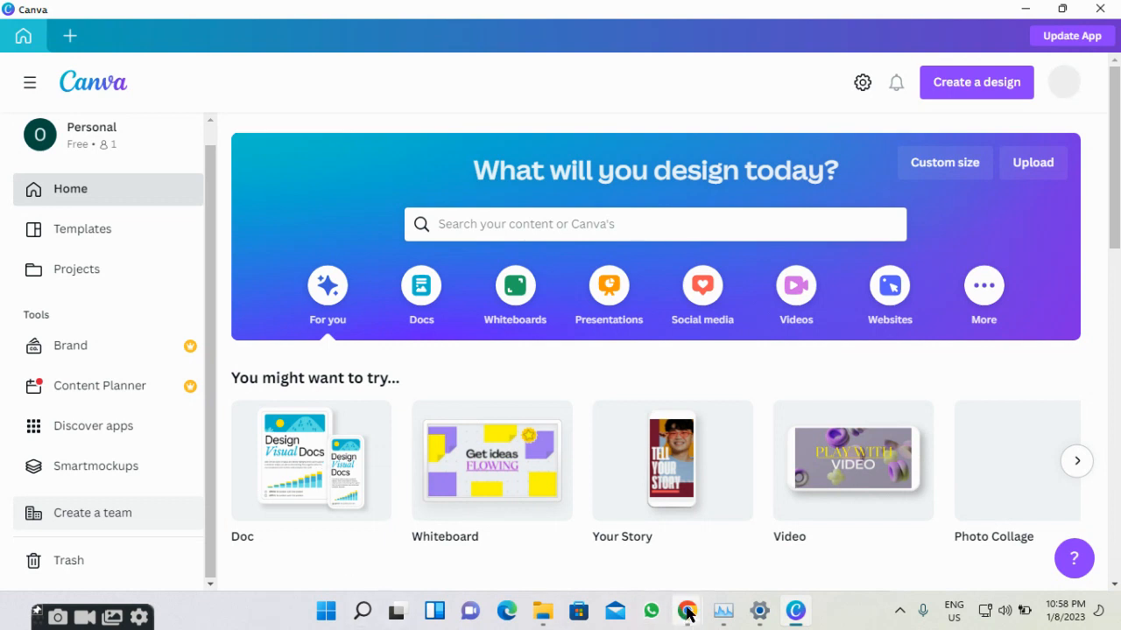
mouse_move(687, 612)
mouse_move(644, 553)
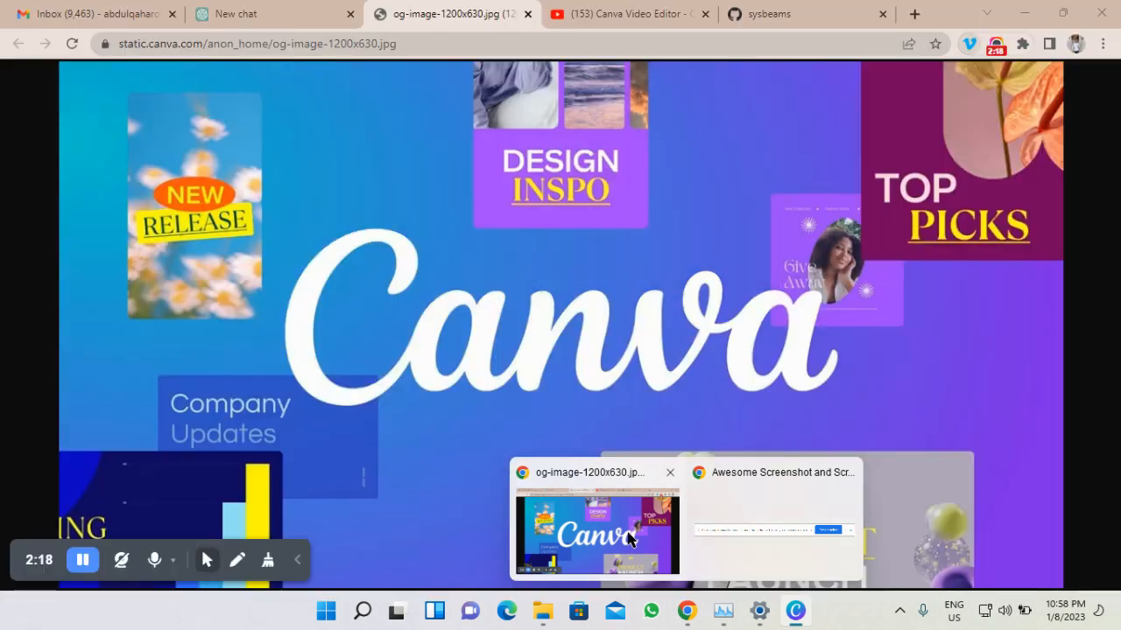
click(663, 531)
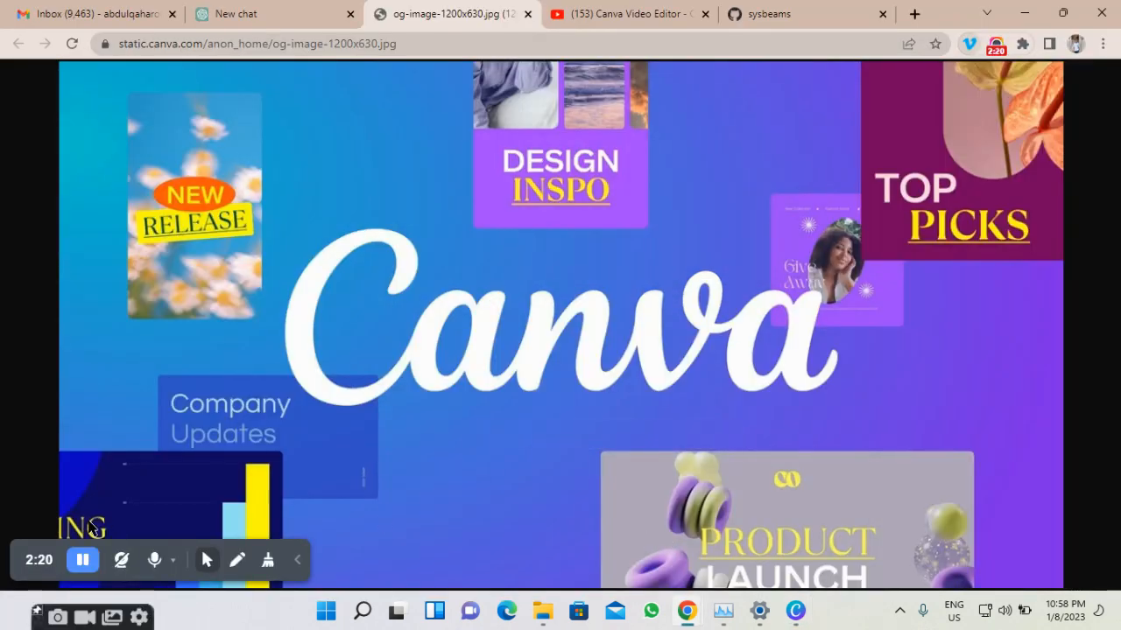
click(794, 610)
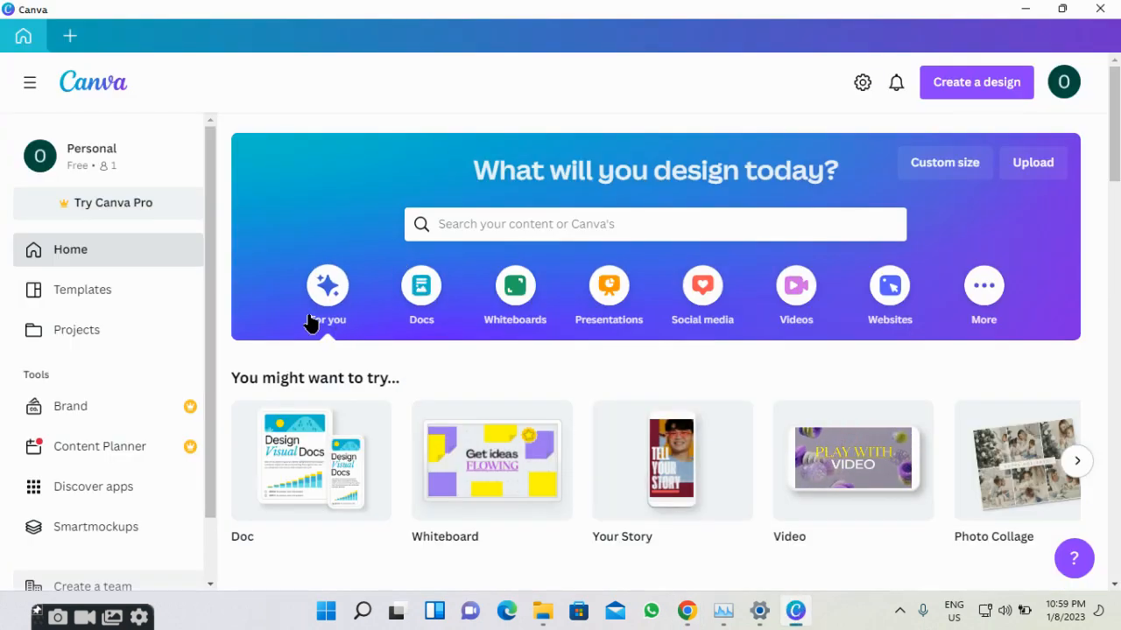
scroll(307, 333, down, 2)
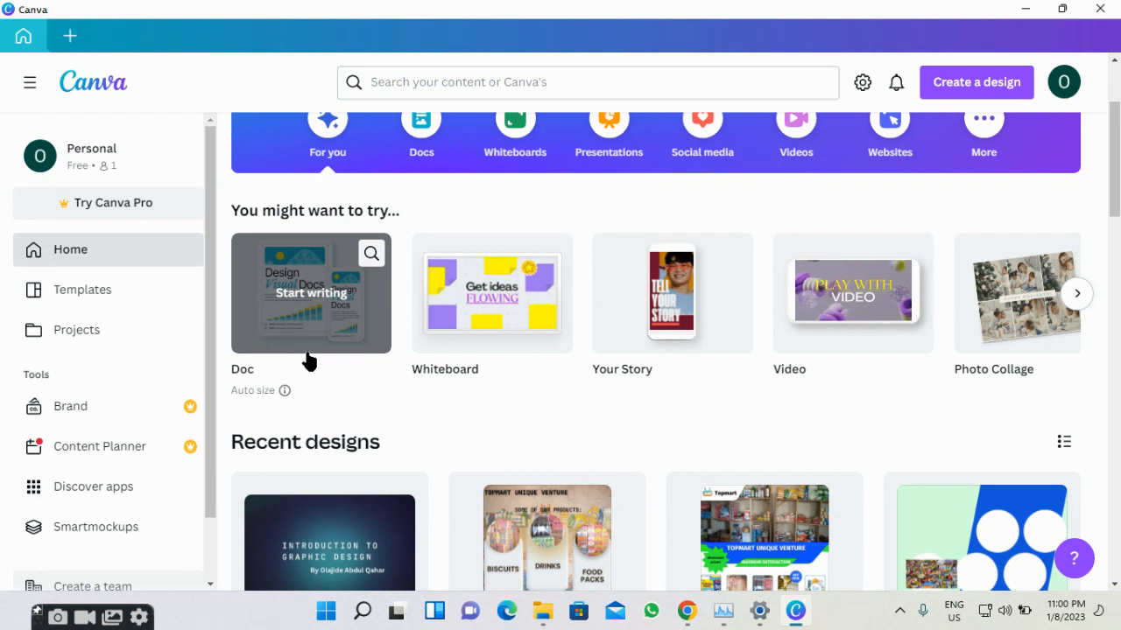
scroll(299, 359, down, 2)
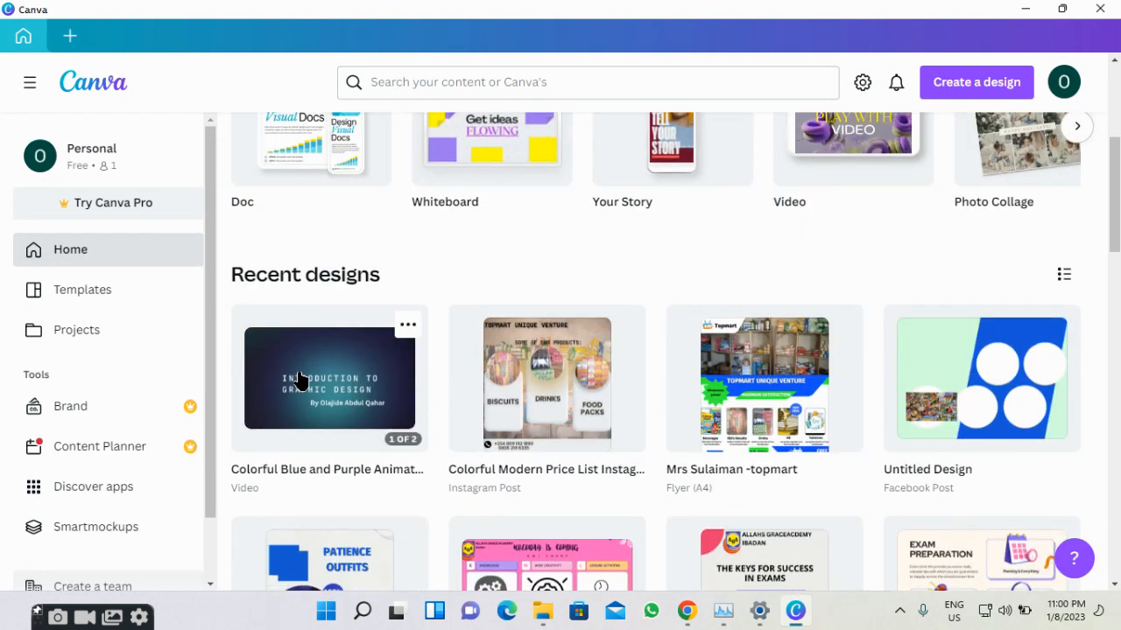
scroll(283, 375, down, 1)
scroll(283, 375, down, 6)
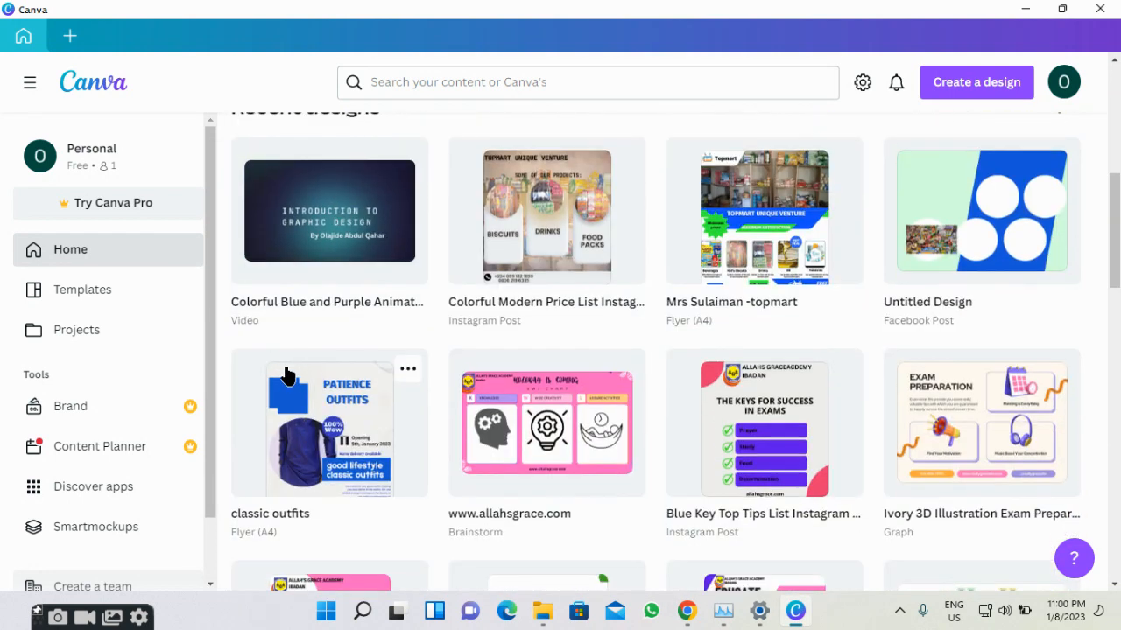
scroll(286, 373, down, 7)
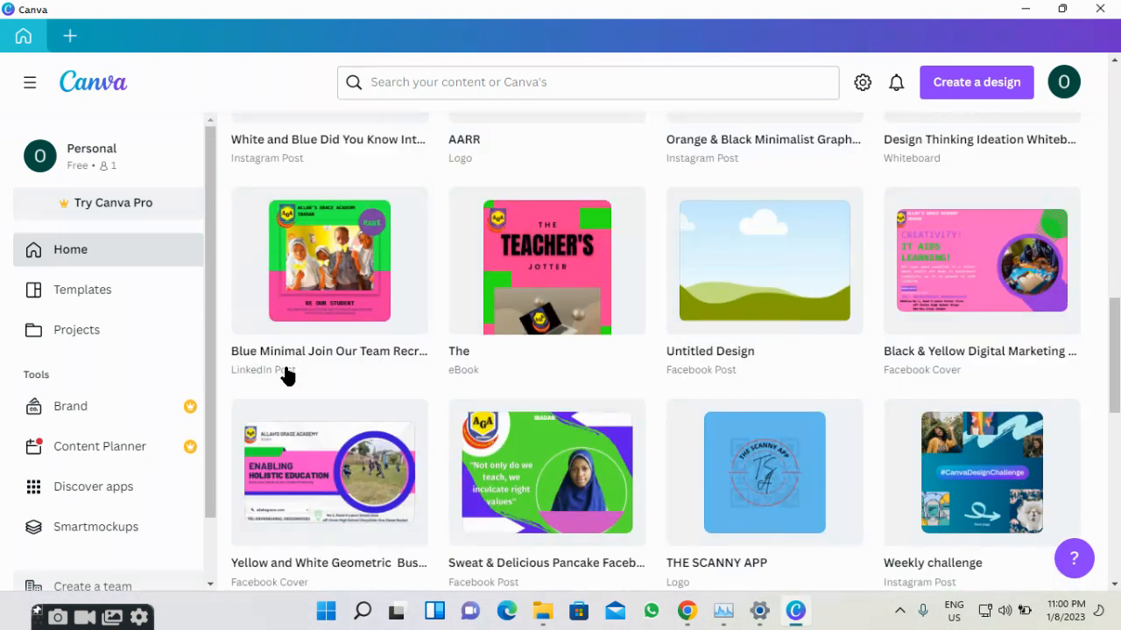
scroll(285, 374, up, 3)
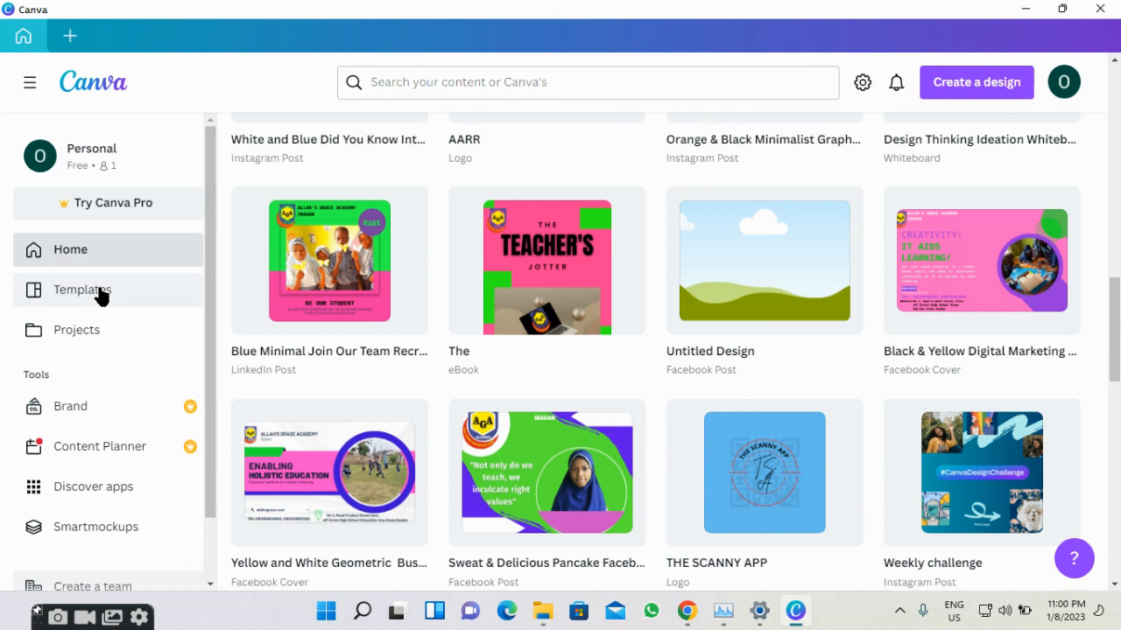
Open the template library and scroll through the Business templates category.
click(100, 294)
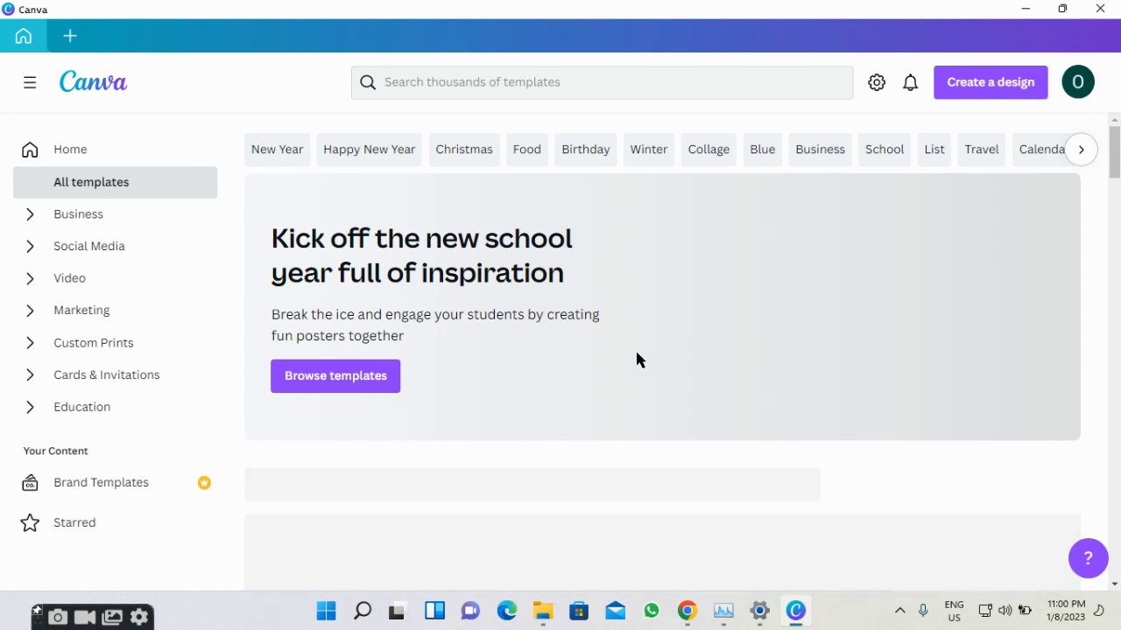
scroll(550, 360, down, 5)
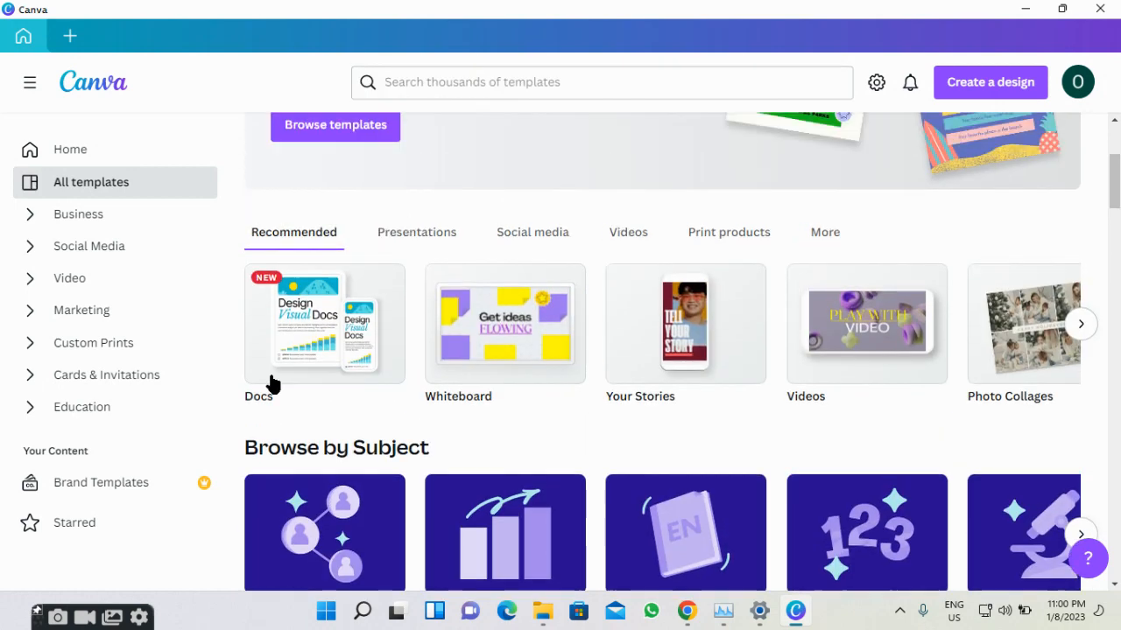
scroll(272, 382, down, 5)
scroll(272, 376, down, 3)
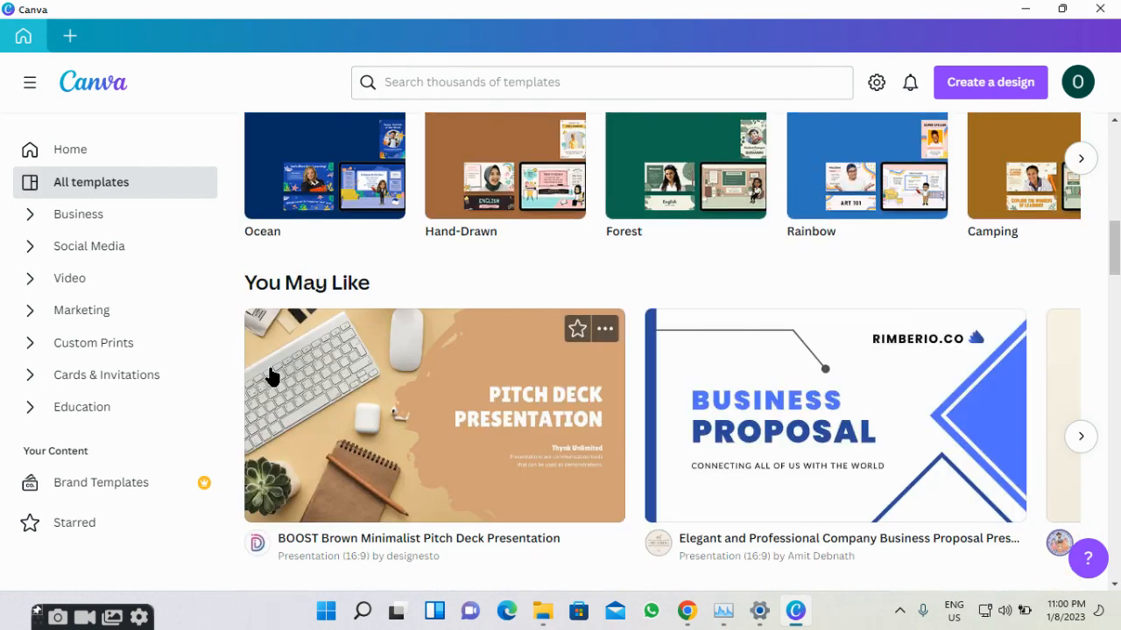
scroll(271, 376, down, 2)
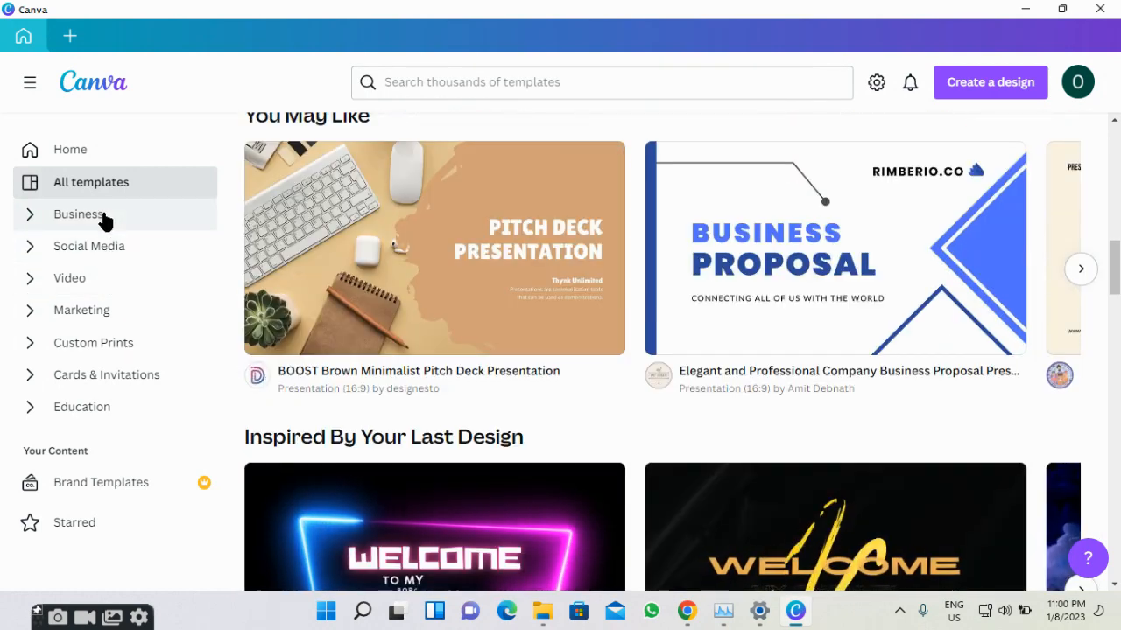
click(103, 217)
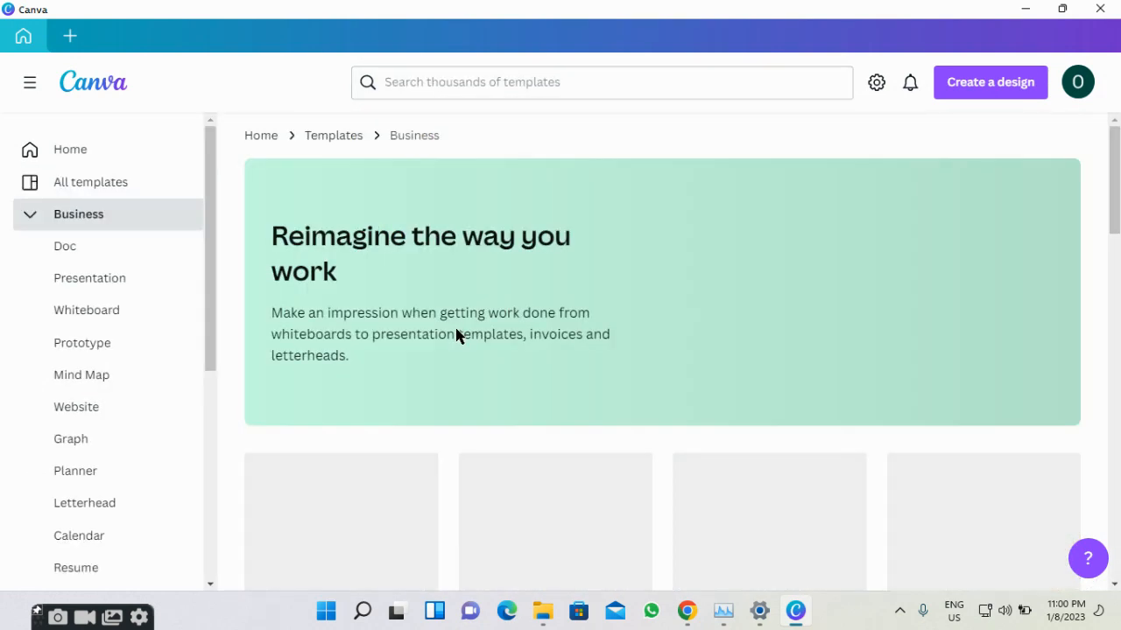
scroll(457, 335, down, 3)
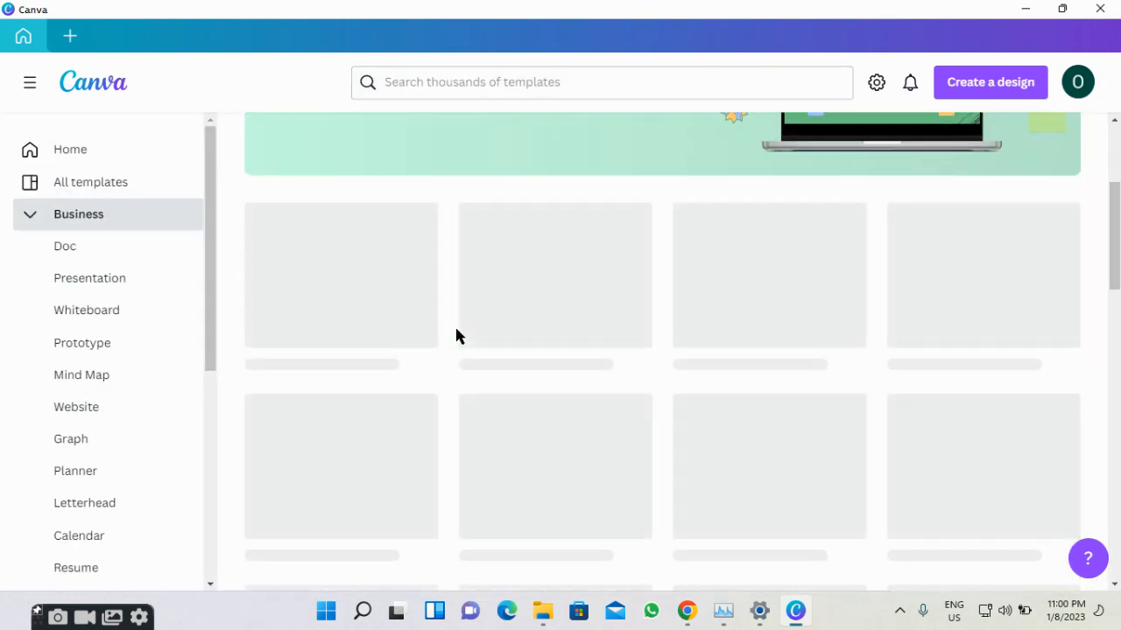
scroll(456, 336, down, 1)
scroll(456, 335, down, 1)
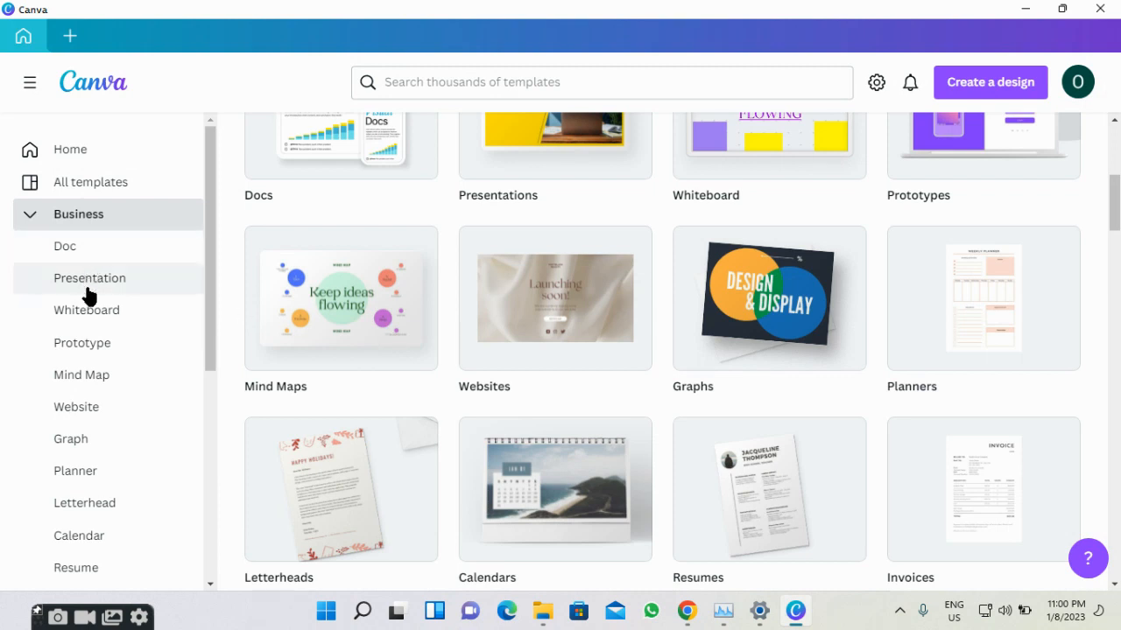
scroll(88, 296, down, 3)
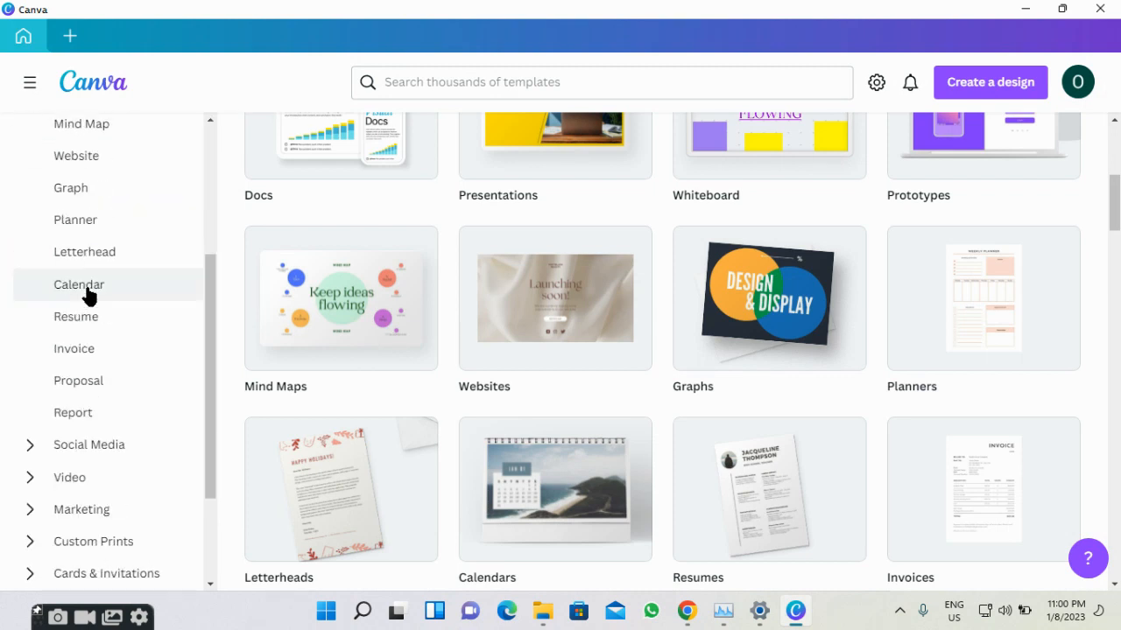
scroll(89, 296, down, 2)
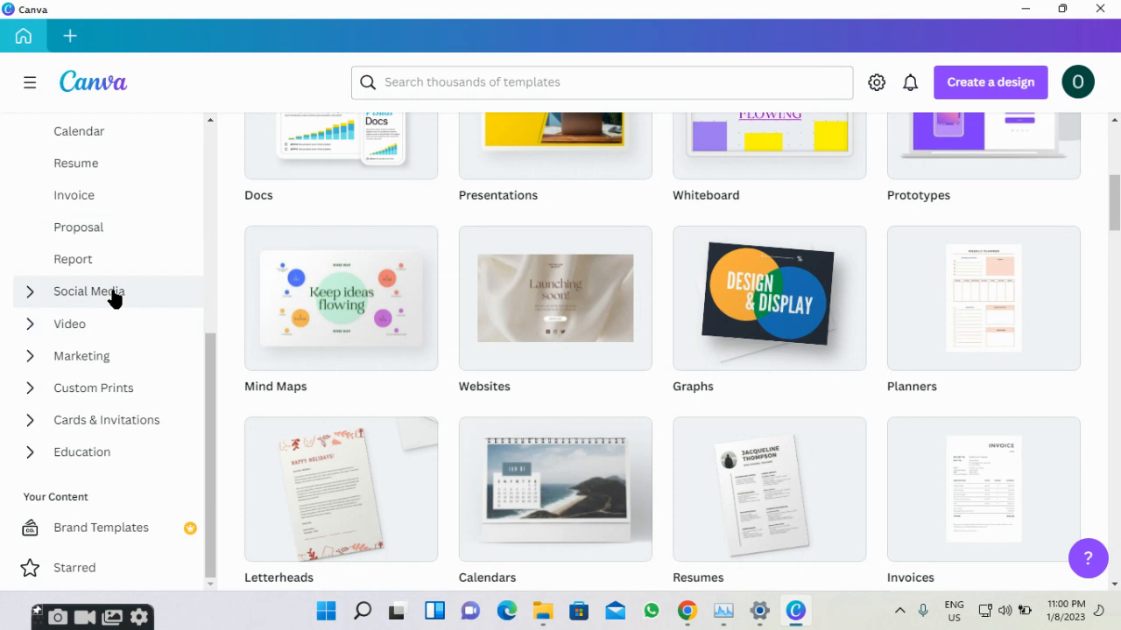
Scroll through the Social Media templates category.
click(89, 292)
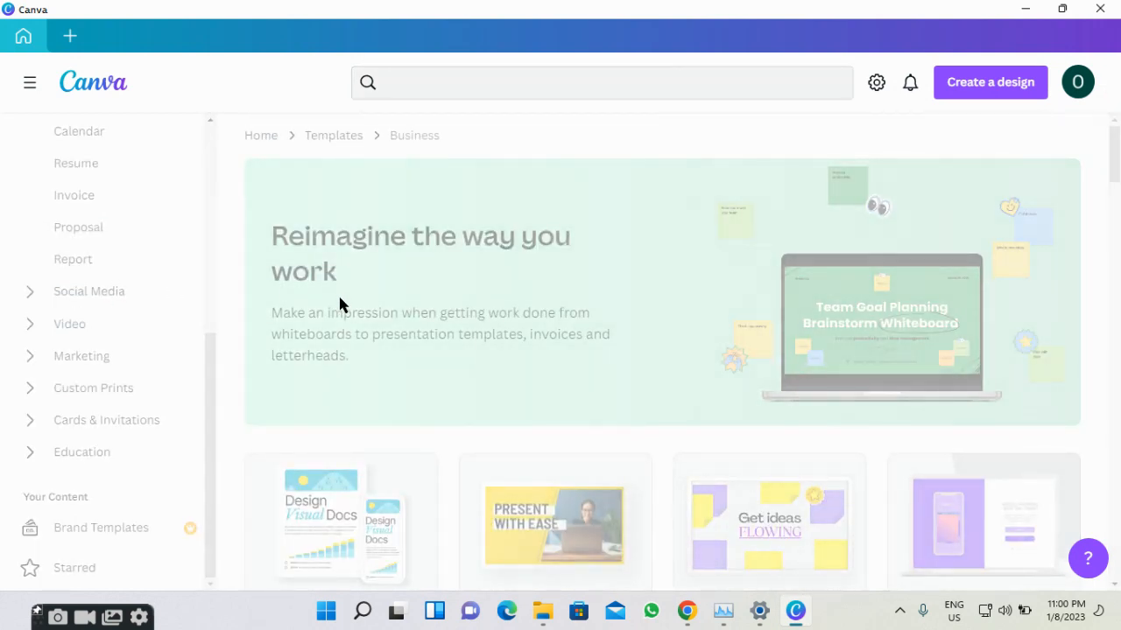
scroll(340, 304, down, 3)
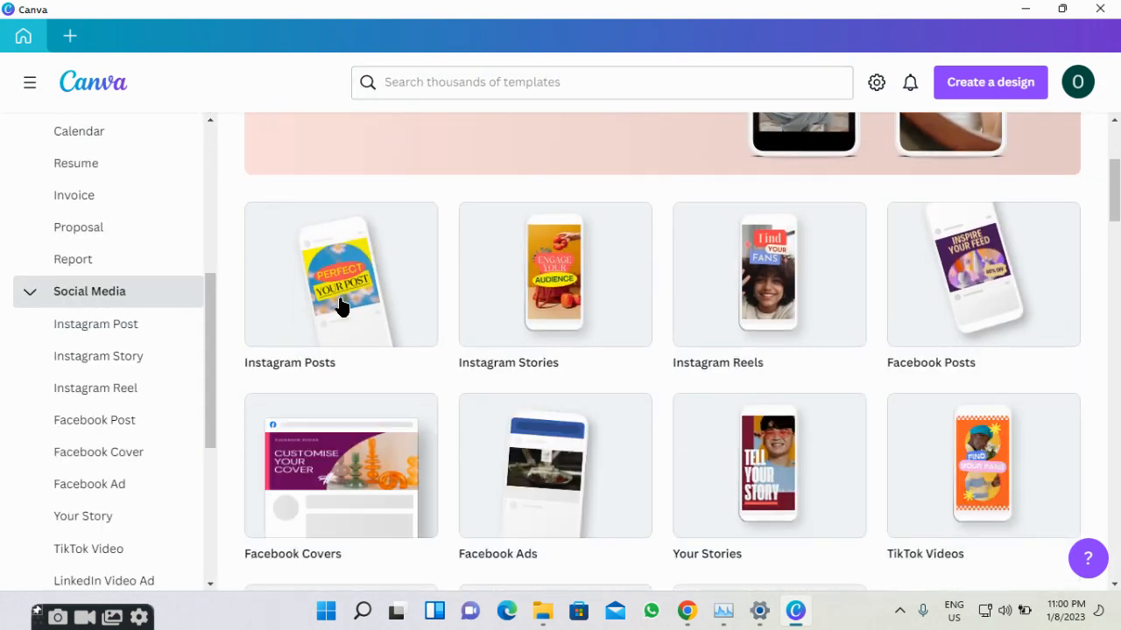
scroll(341, 306, down, 4)
scroll(122, 394, down, 3)
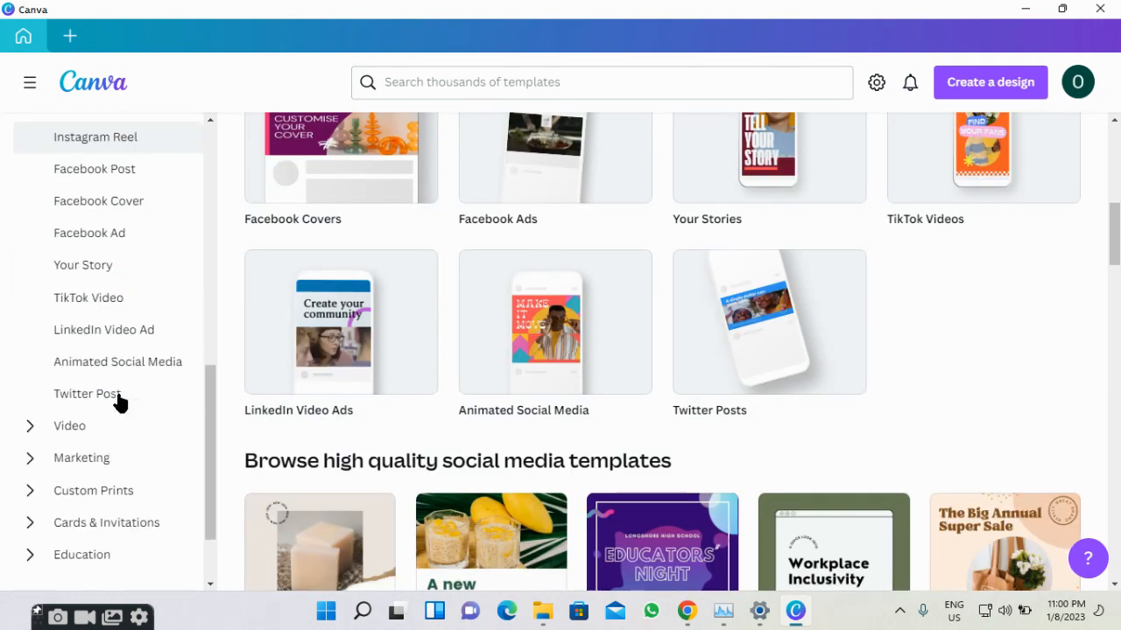
scroll(120, 401, down, 1)
Go to the Video templates category and scroll through its ready-made video templates.
click(57, 335)
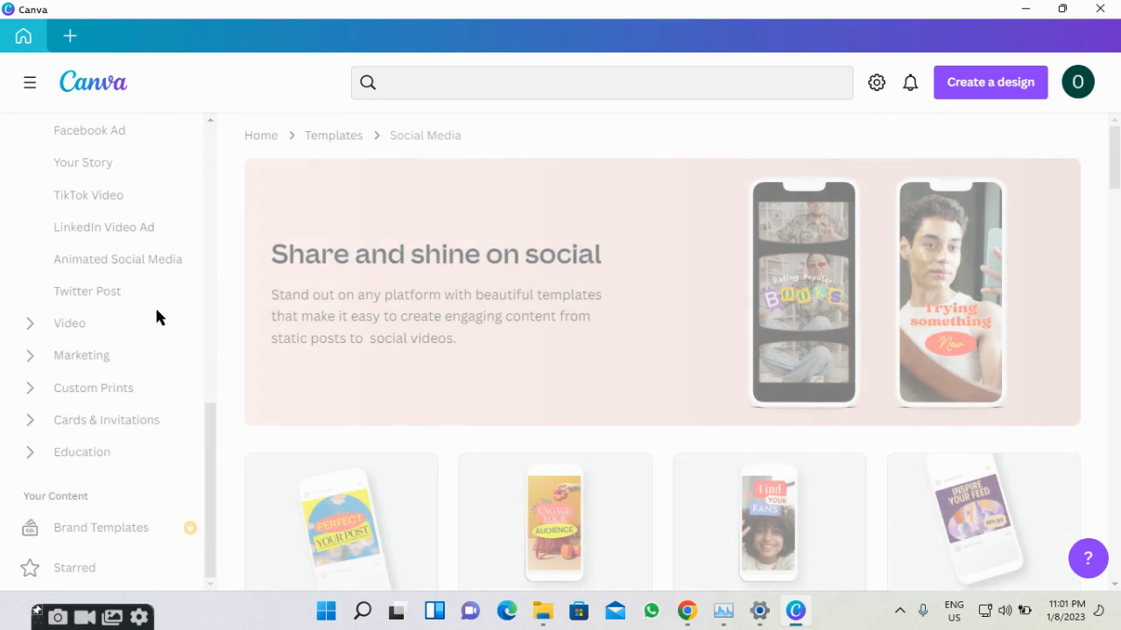
scroll(394, 301, down, 5)
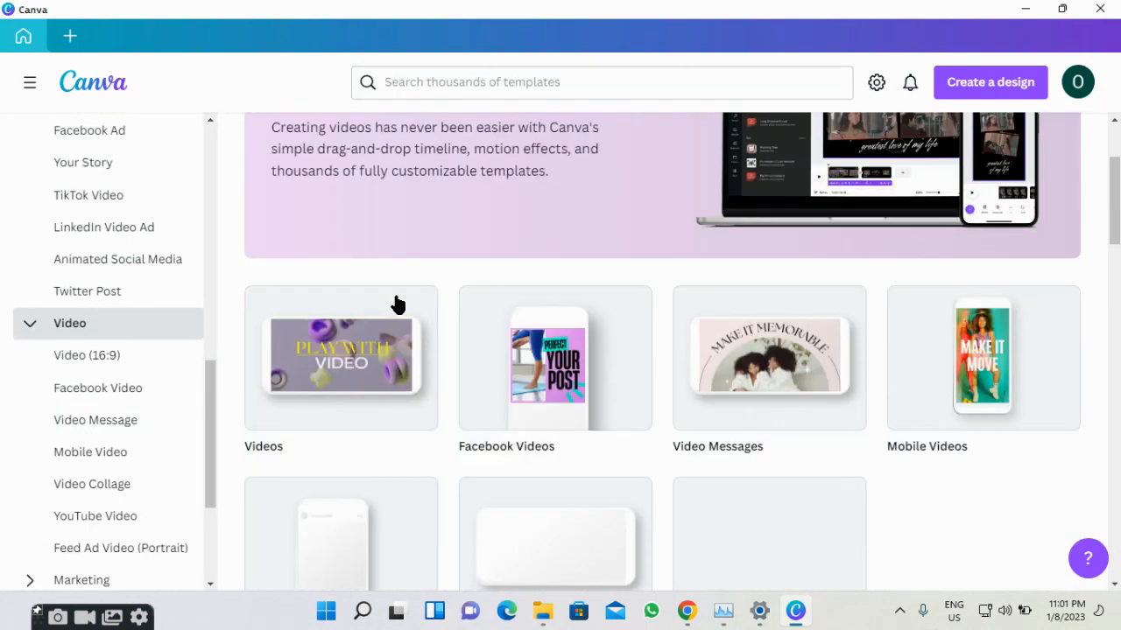
scroll(385, 311, down, 2)
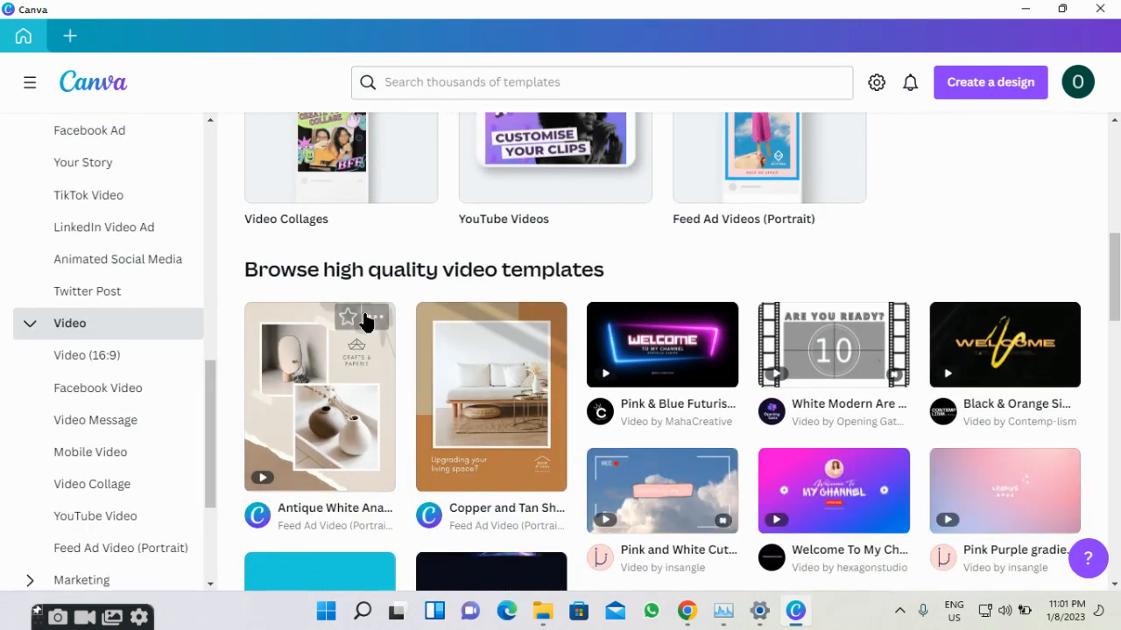
scroll(254, 372, down, 1)
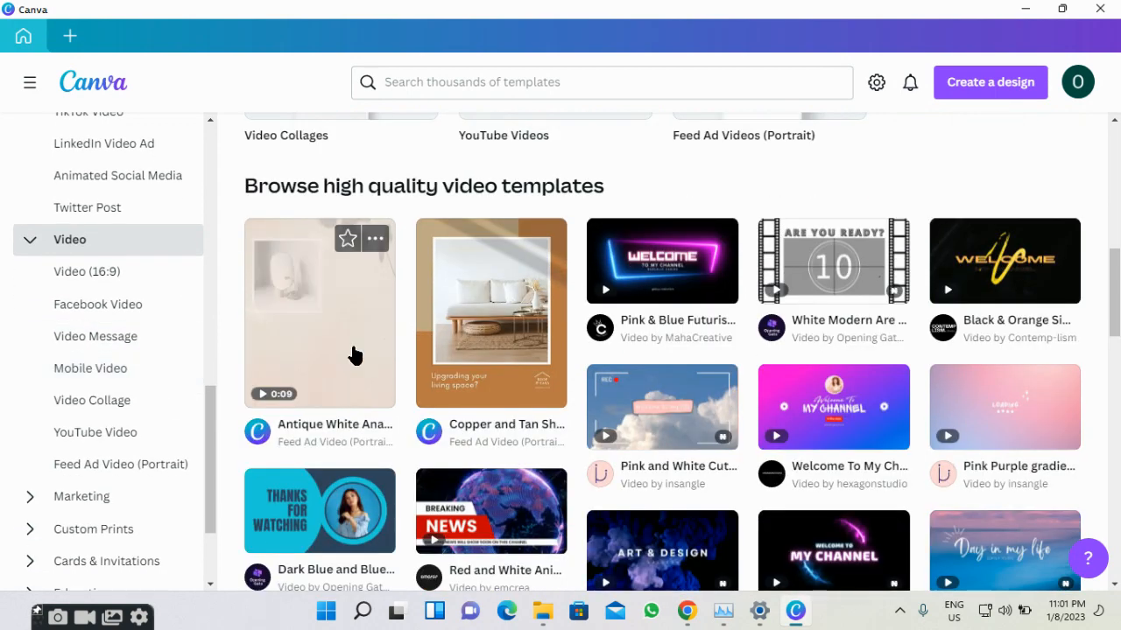
scroll(355, 353, down, 3)
scroll(162, 420, down, 2)
scroll(158, 420, down, 1)
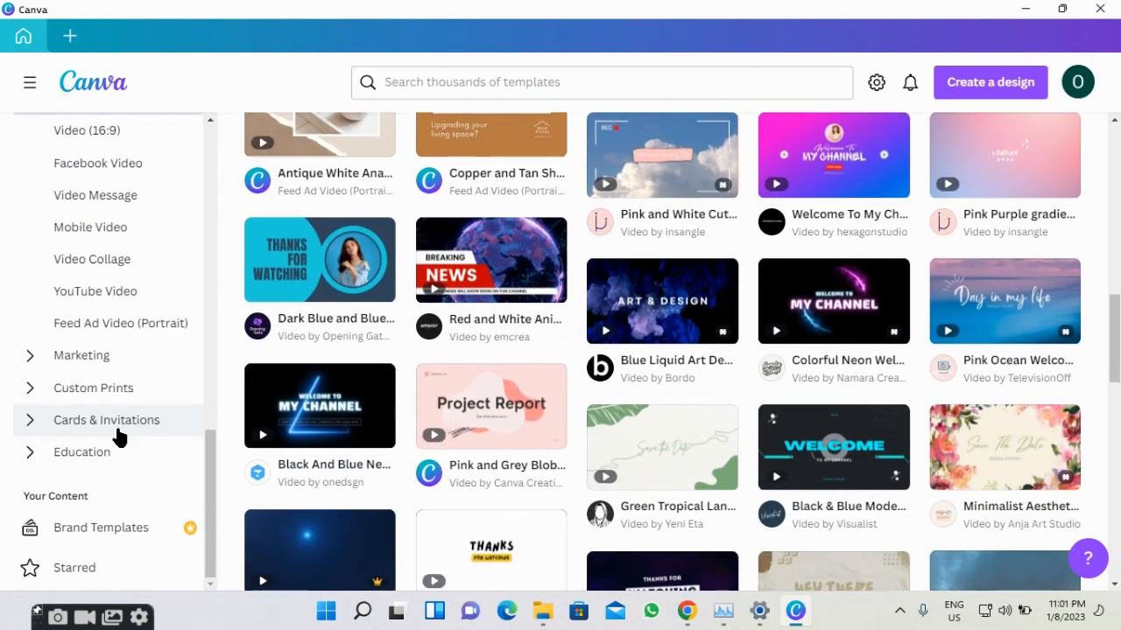
click(102, 449)
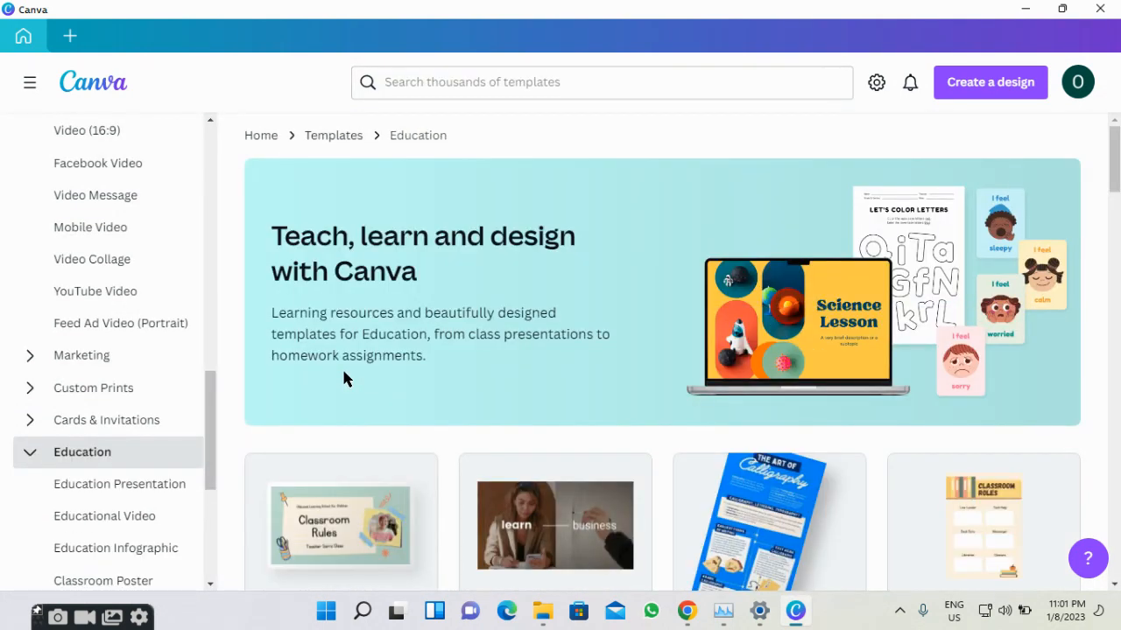
scroll(344, 378, down, 5)
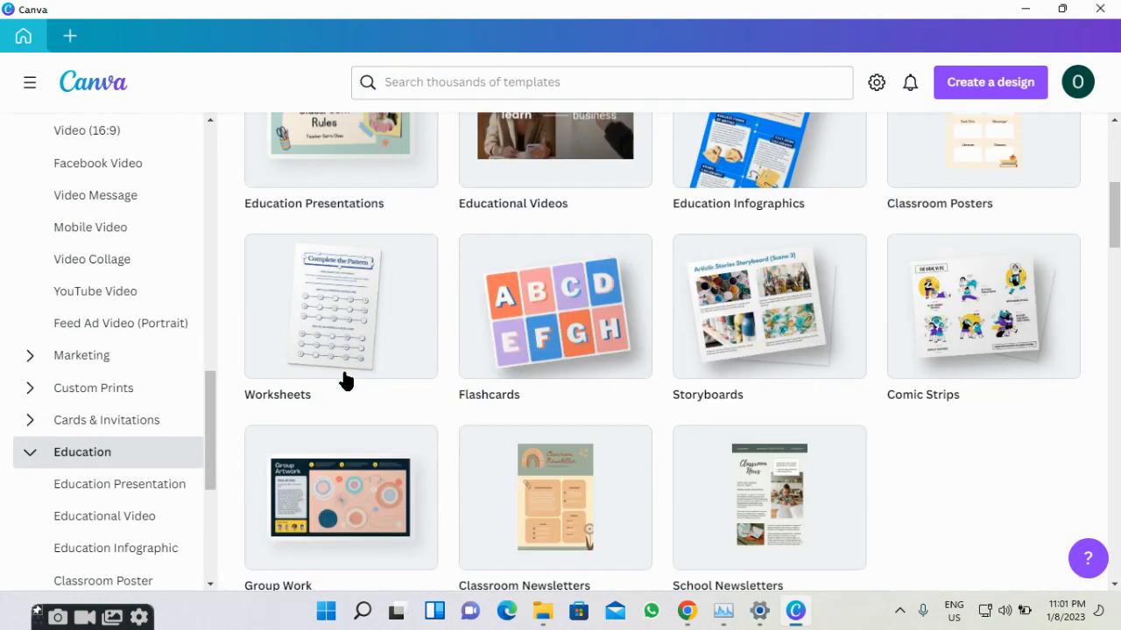
scroll(343, 378, down, 5)
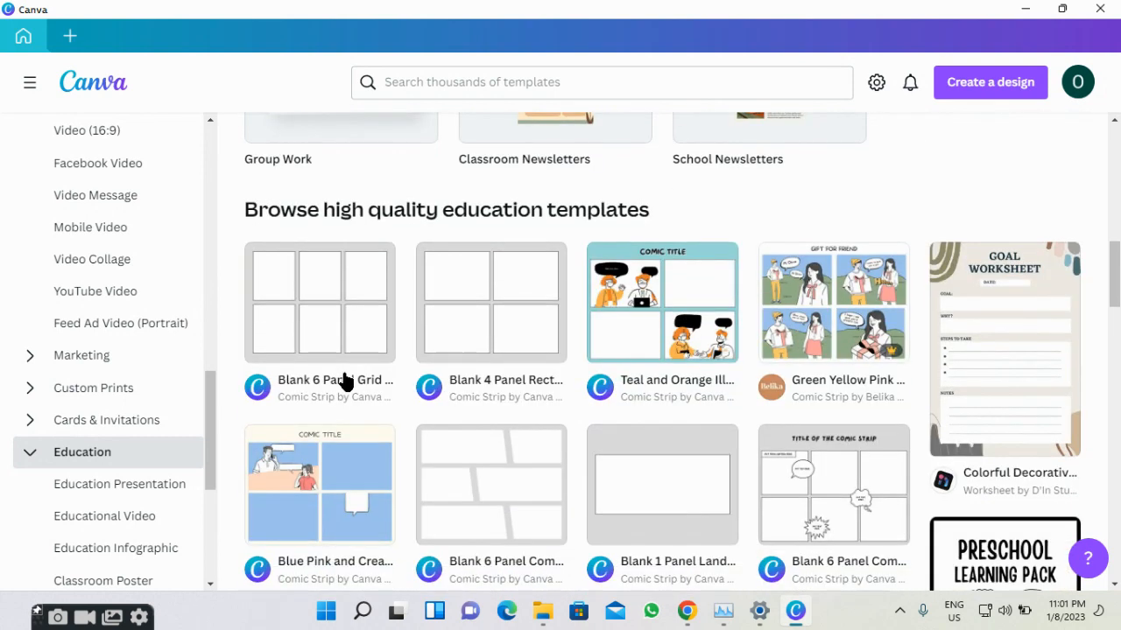
scroll(343, 378, up, 5)
scroll(70, 401, up, 1)
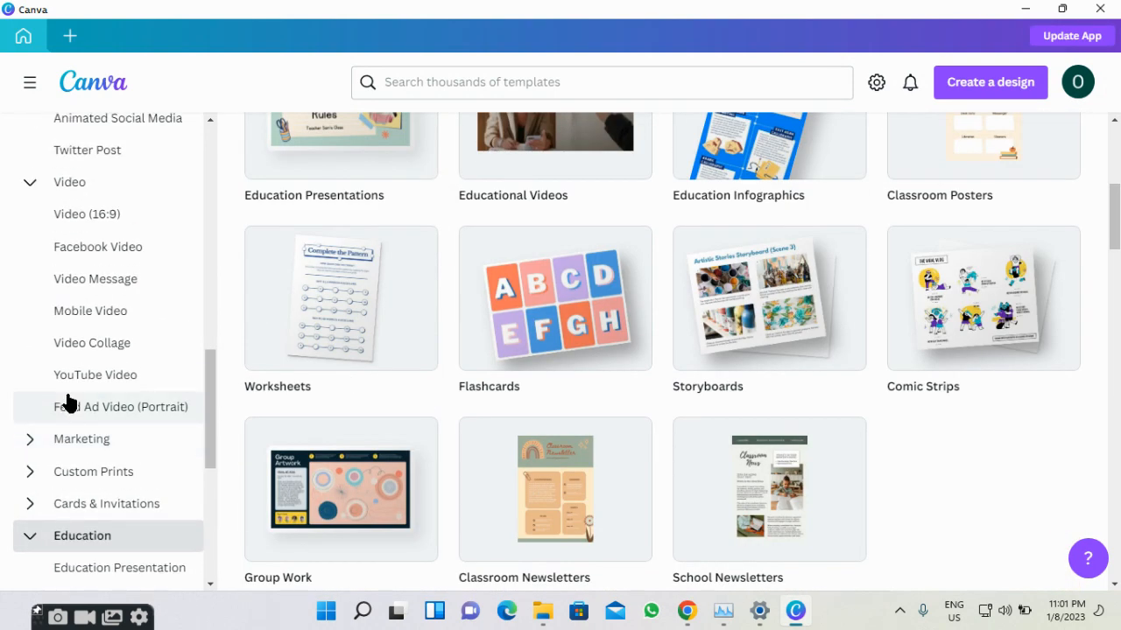
scroll(70, 401, up, 4)
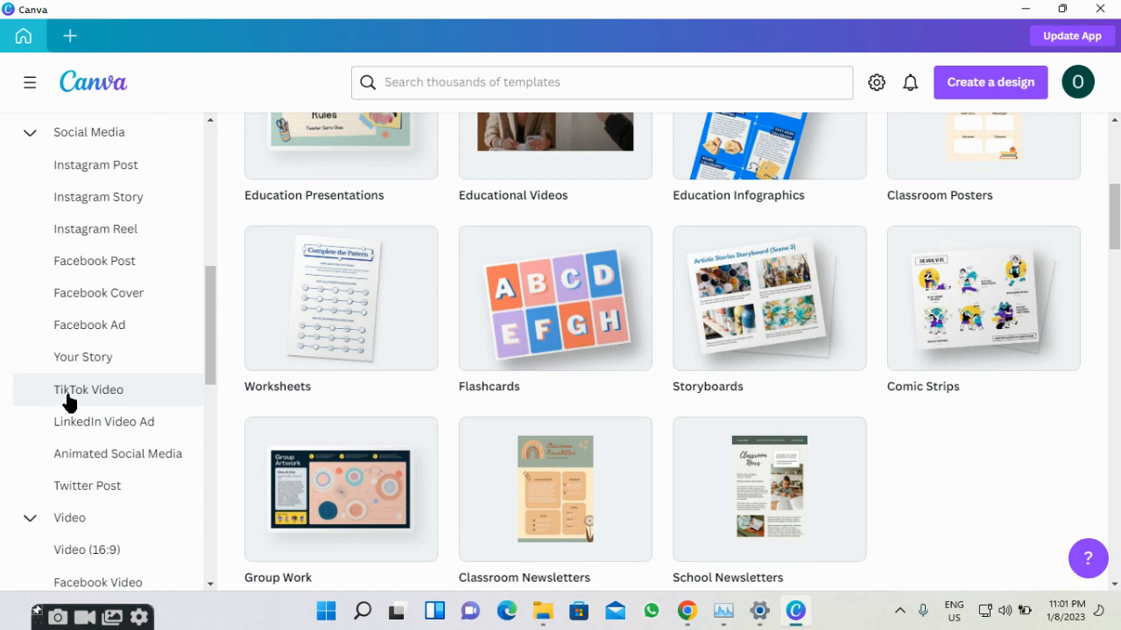
scroll(70, 401, up, 3)
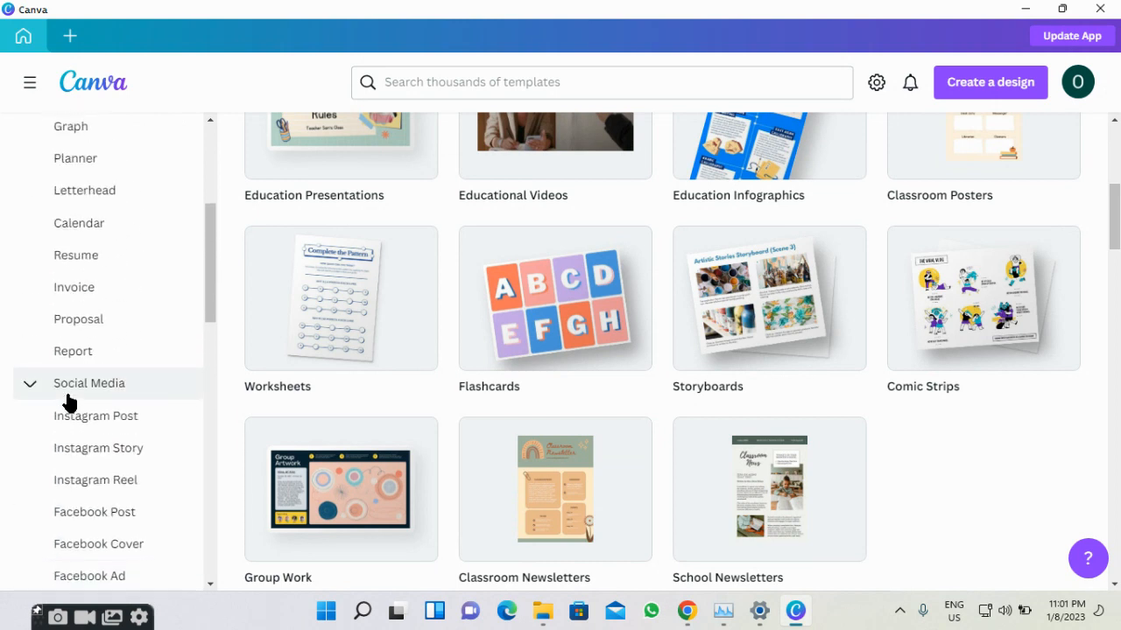
scroll(70, 401, up, 4)
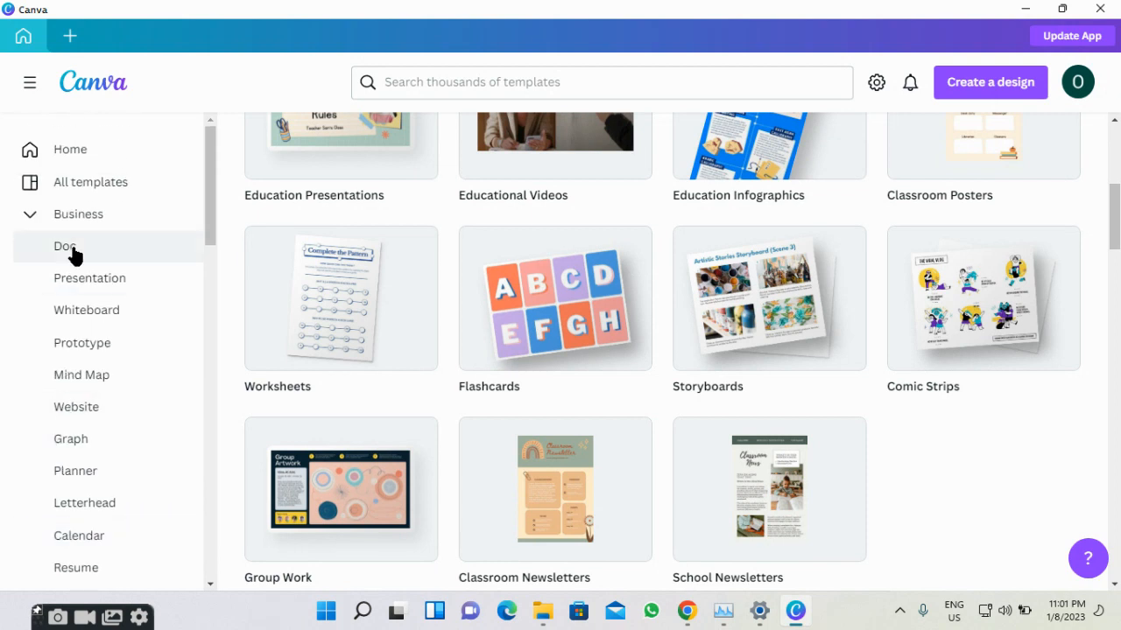
Create a new blank Facebook Post (Landscape) design at 940 × 788 px.
click(71, 39)
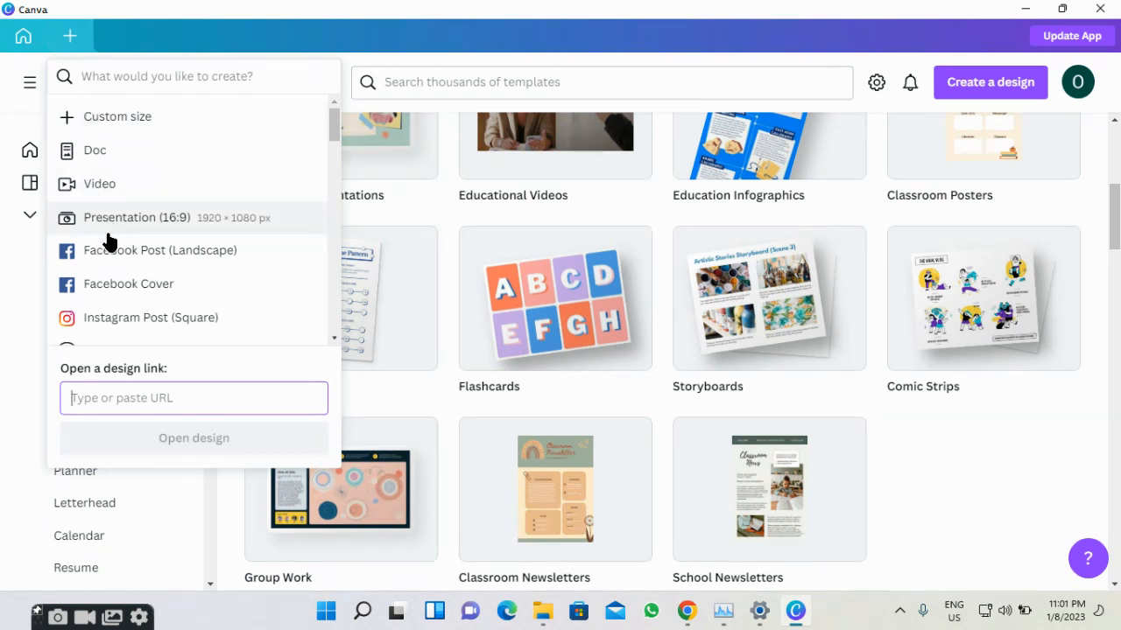
scroll(108, 249, down, 1)
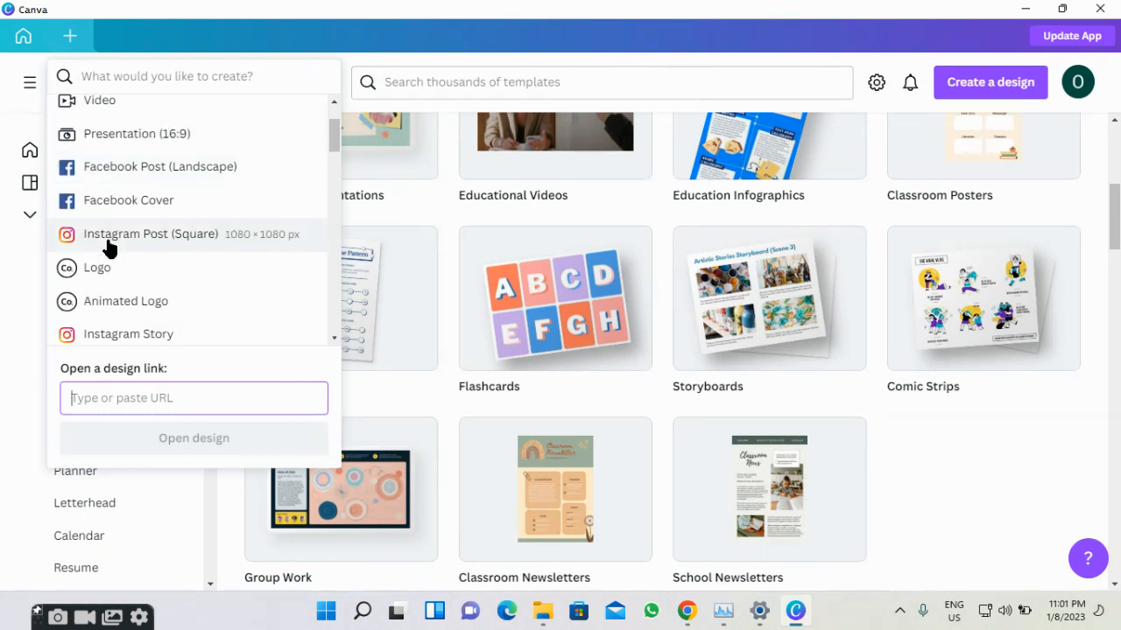
scroll(107, 250, down, 2)
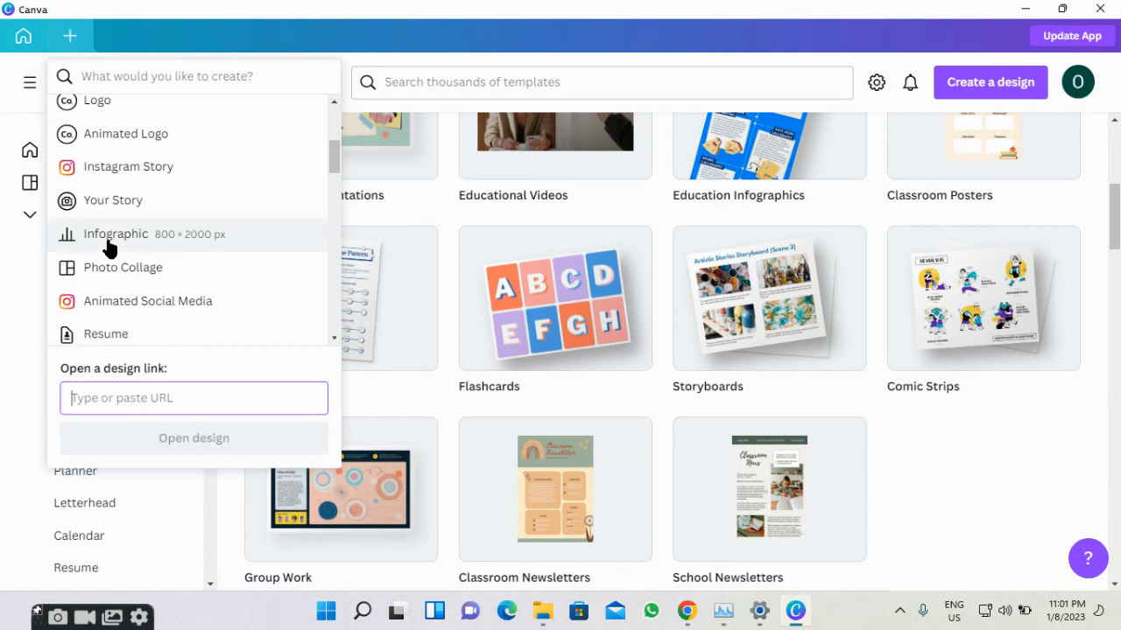
scroll(108, 249, up, 2)
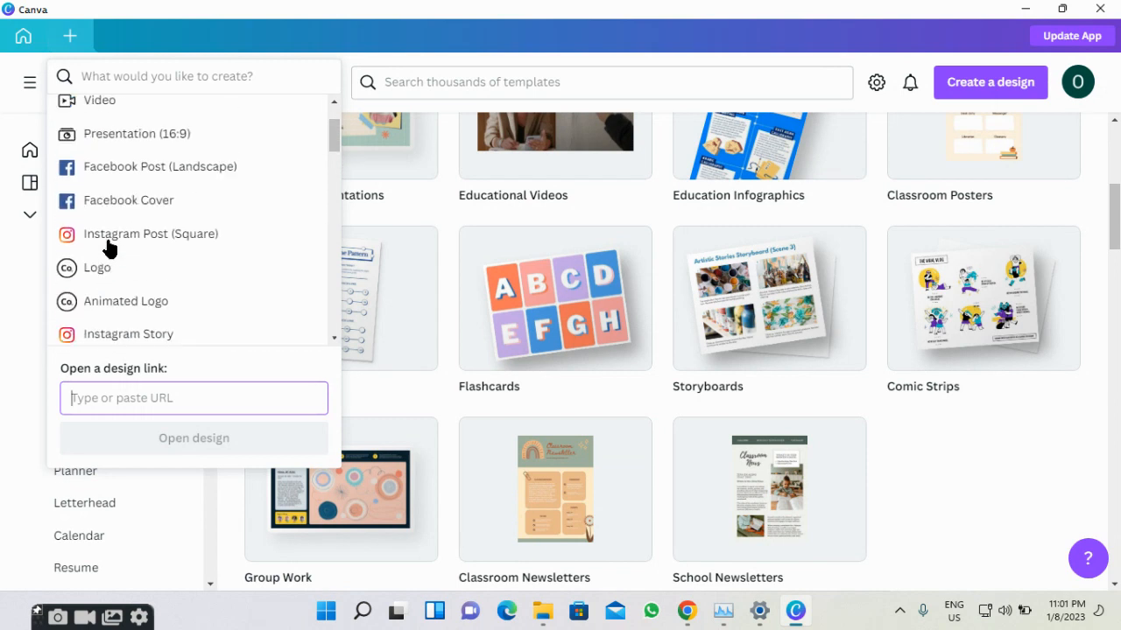
click(136, 168)
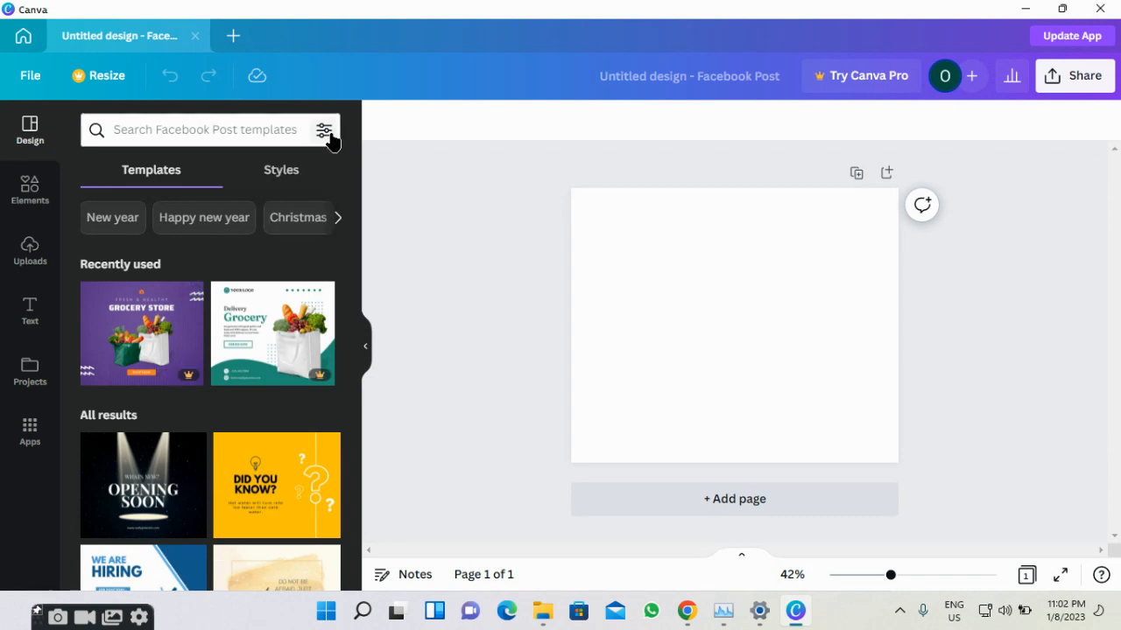
click(330, 140)
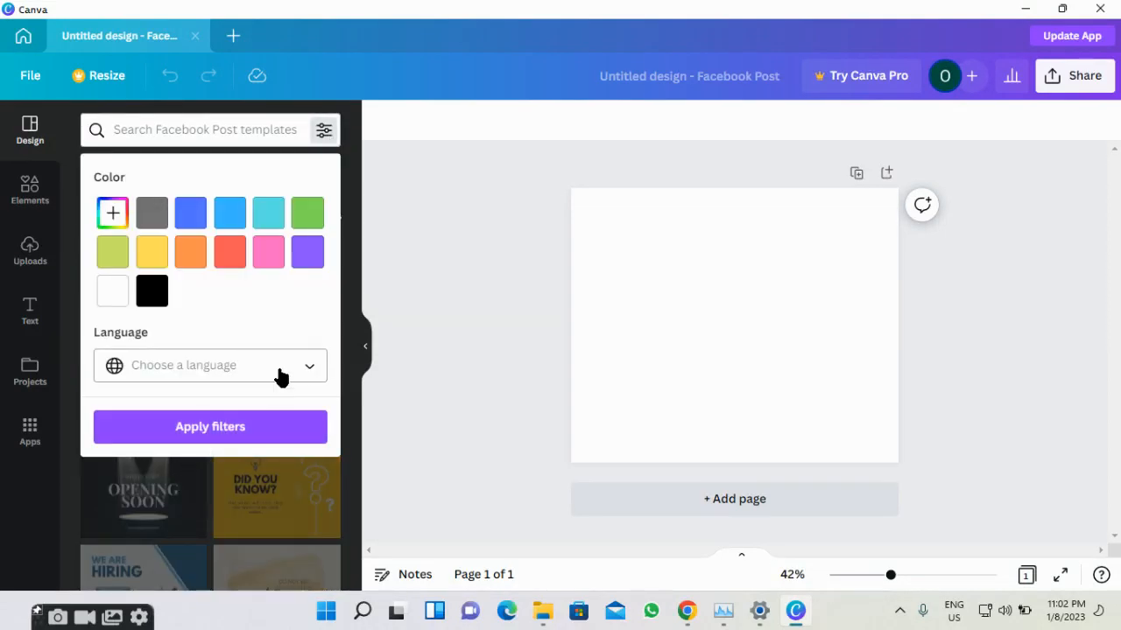
click(321, 128)
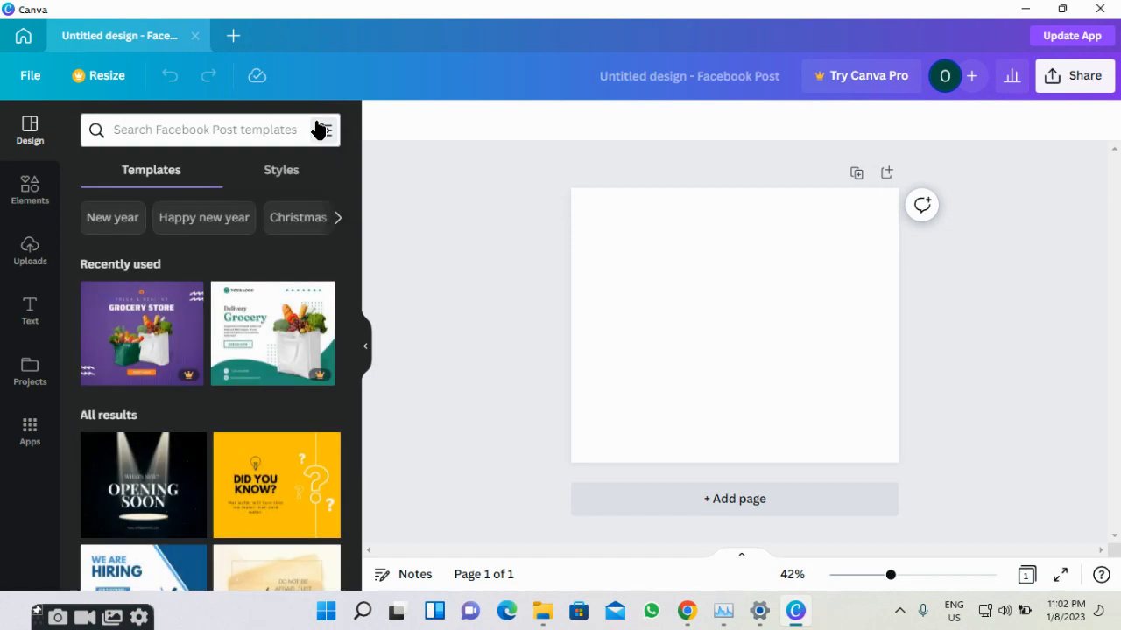
click(77, 77)
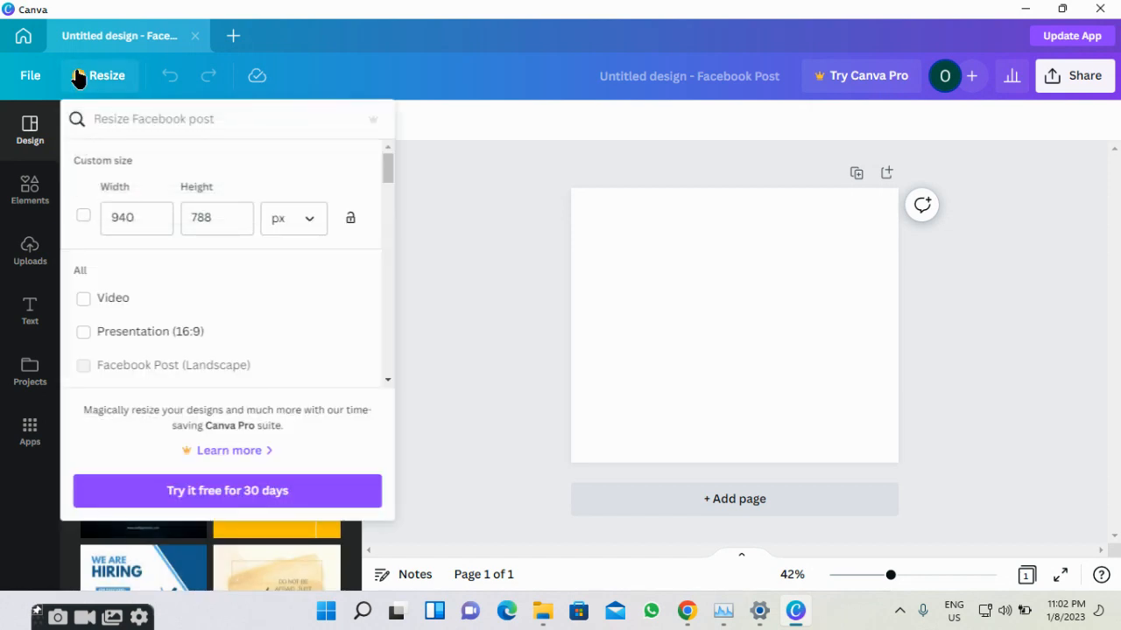
click(77, 77)
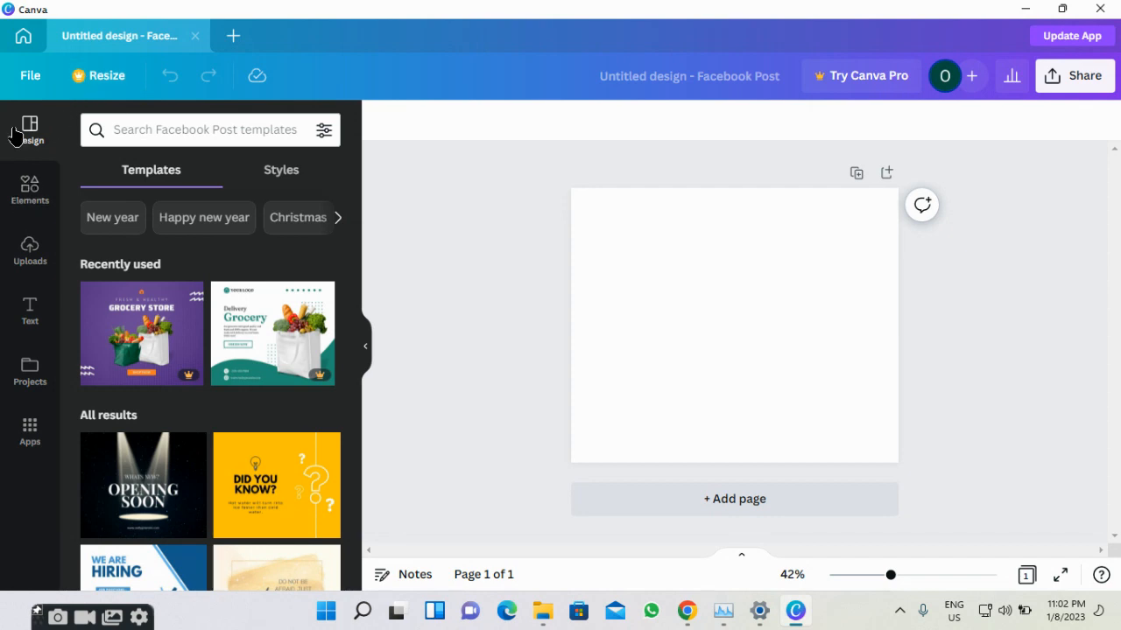
Show the Elements panel and scroll through Lines & Shapes, Graphics, Stickers and Photos.
click(20, 187)
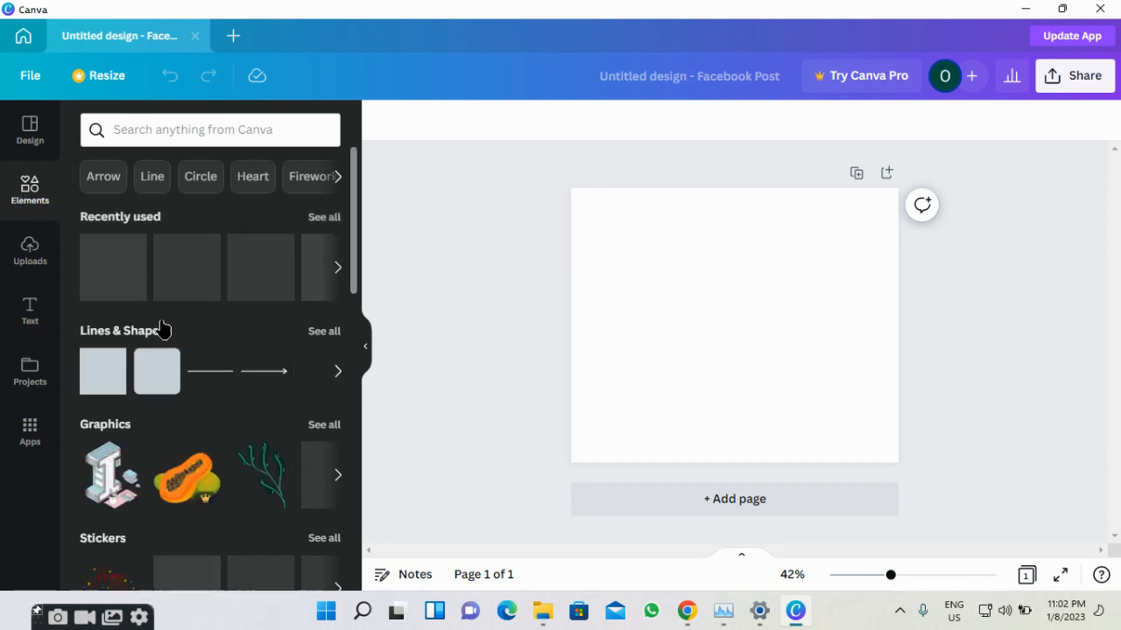
scroll(162, 328, down, 1)
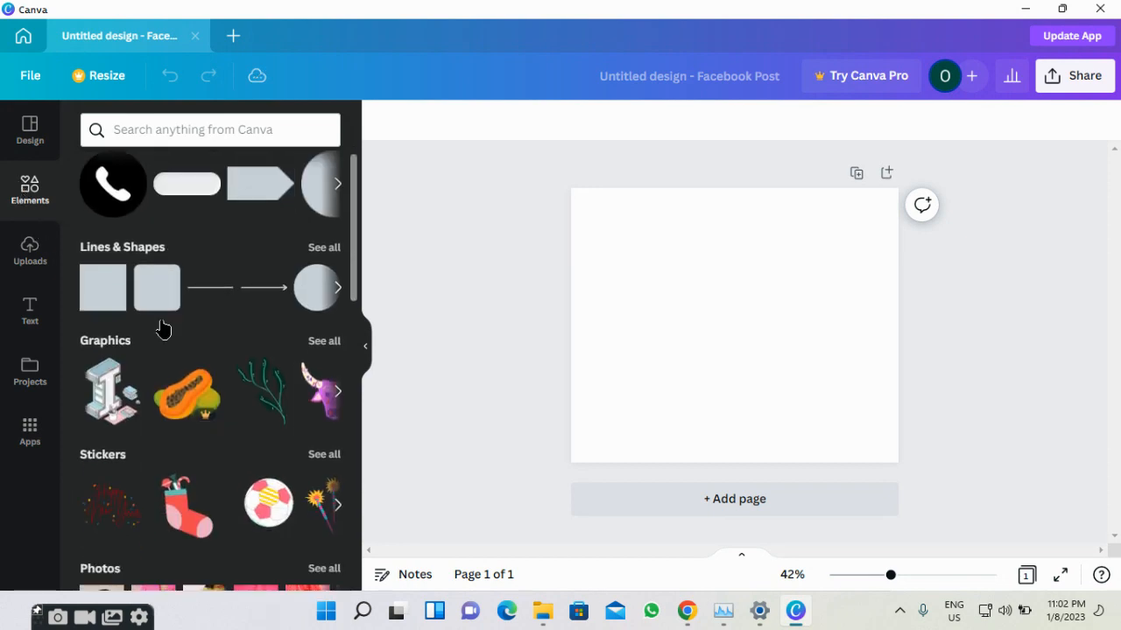
scroll(162, 328, down, 1)
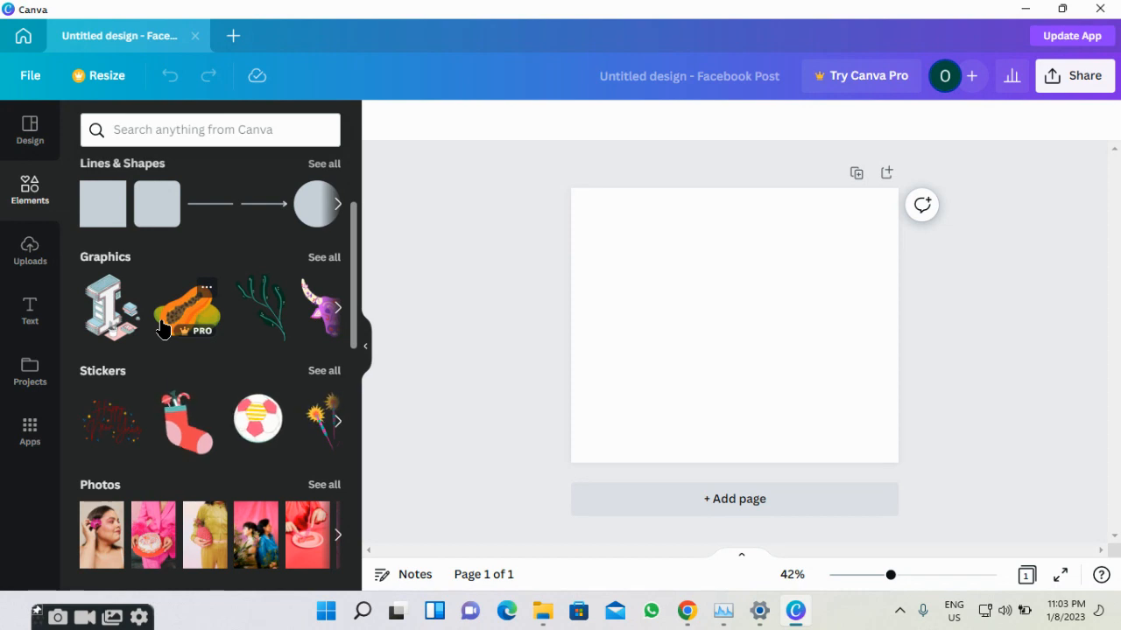
scroll(162, 329, down, 2)
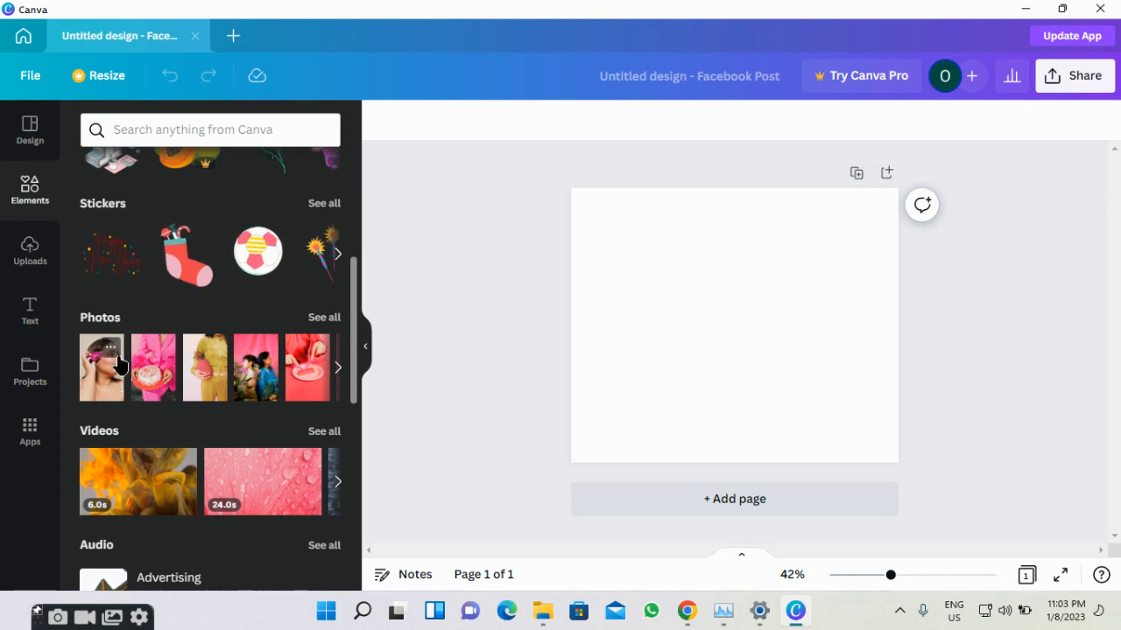
Look over the uploaded images, then scroll the Text panel's heading presets and font combinations.
click(32, 273)
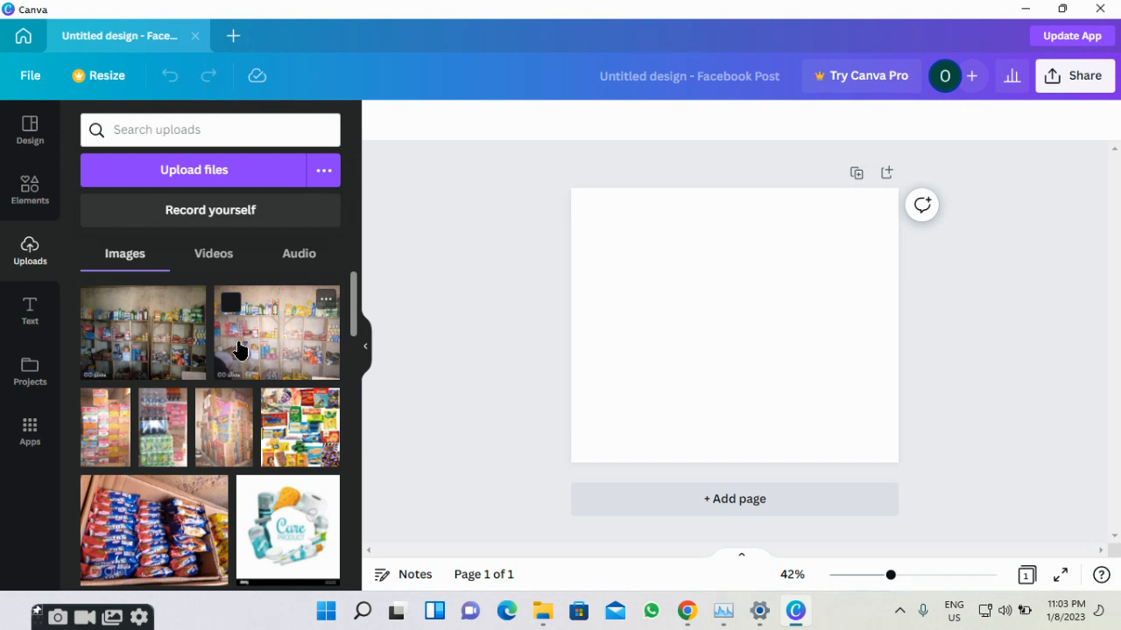
scroll(240, 350, down, 10)
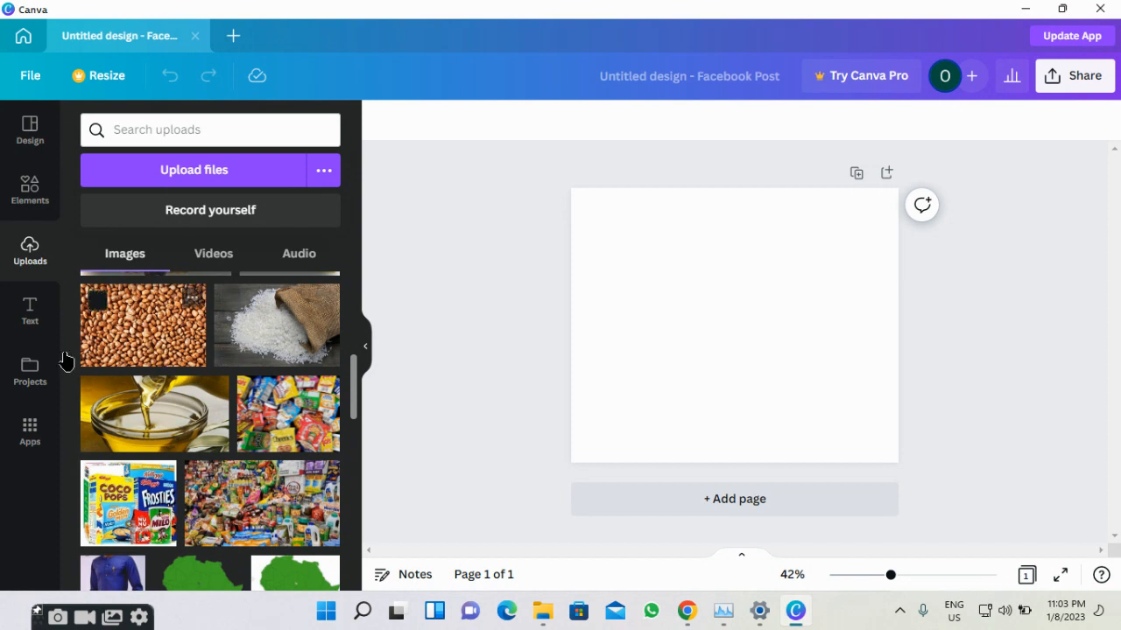
click(42, 334)
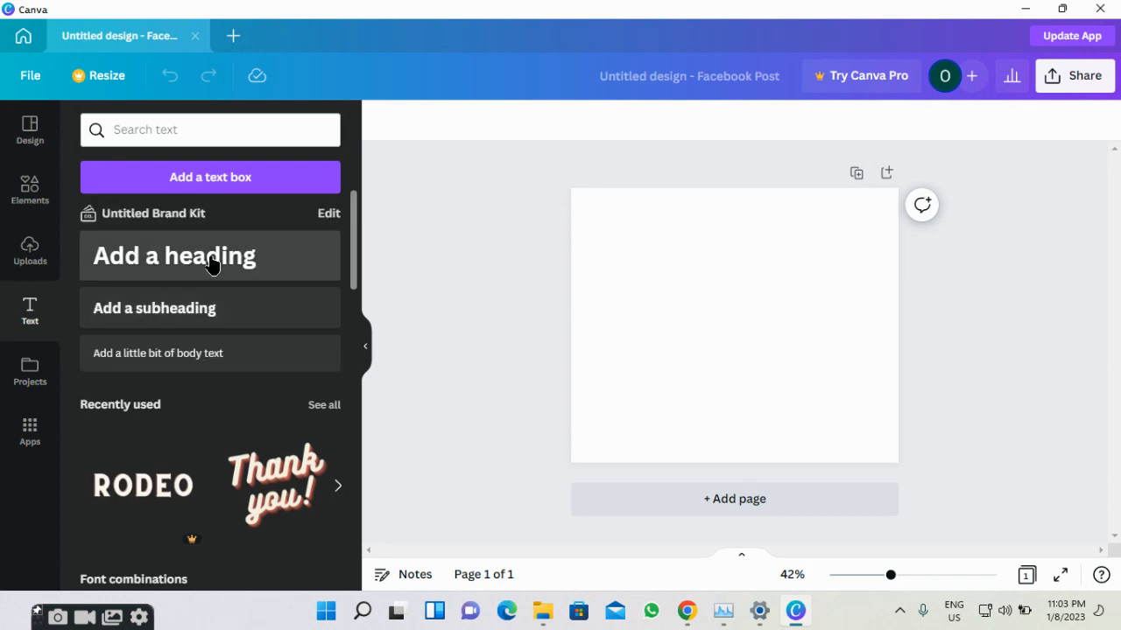
scroll(206, 274, down, 3)
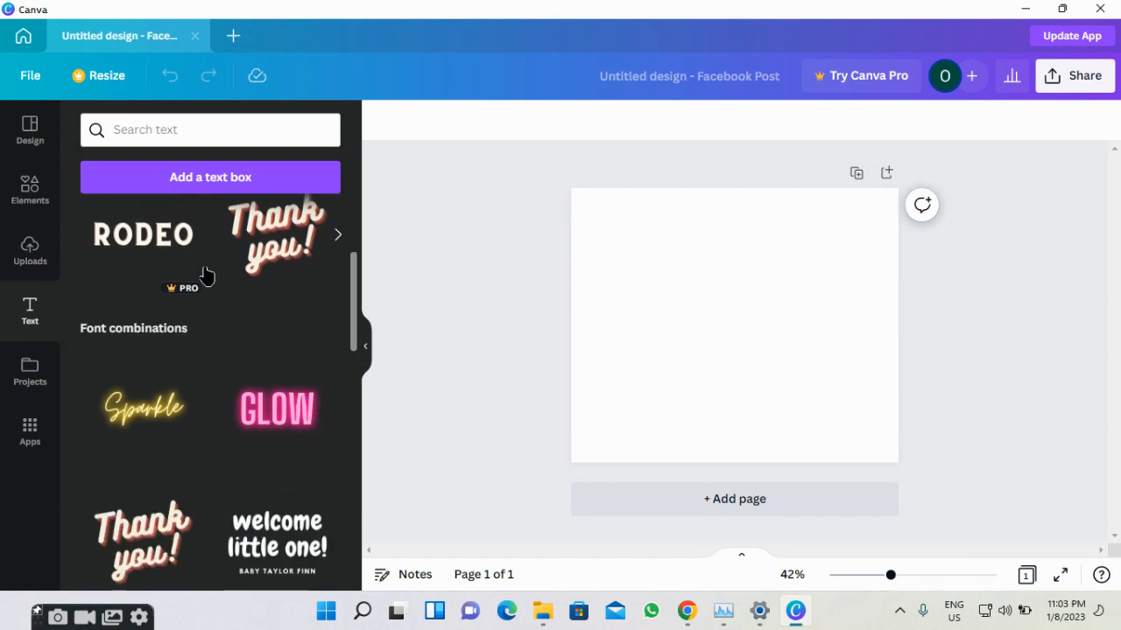
scroll(207, 273, down, 3)
scroll(197, 298, down, 2)
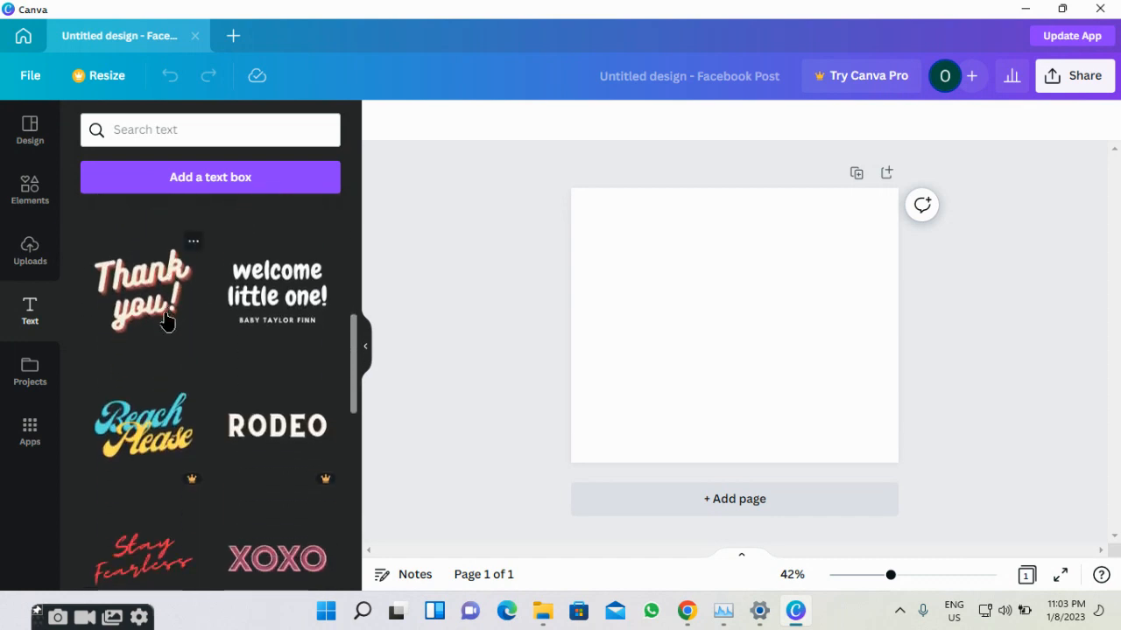
Browse the saved projects, designs and folders in the Projects panel.
click(29, 401)
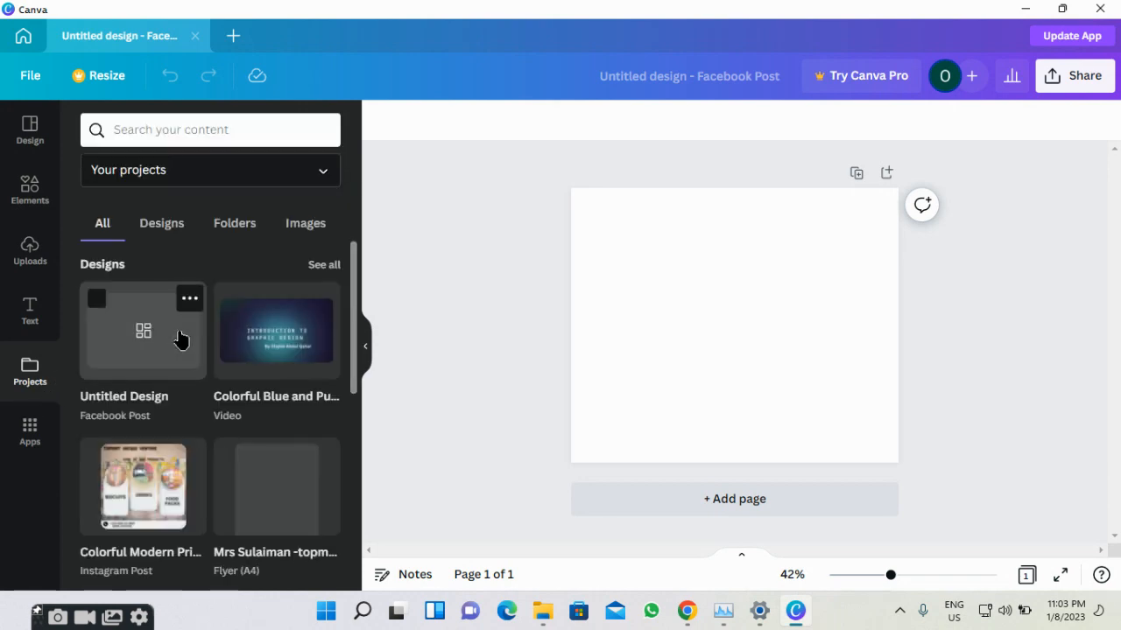
scroll(180, 339, down, 1)
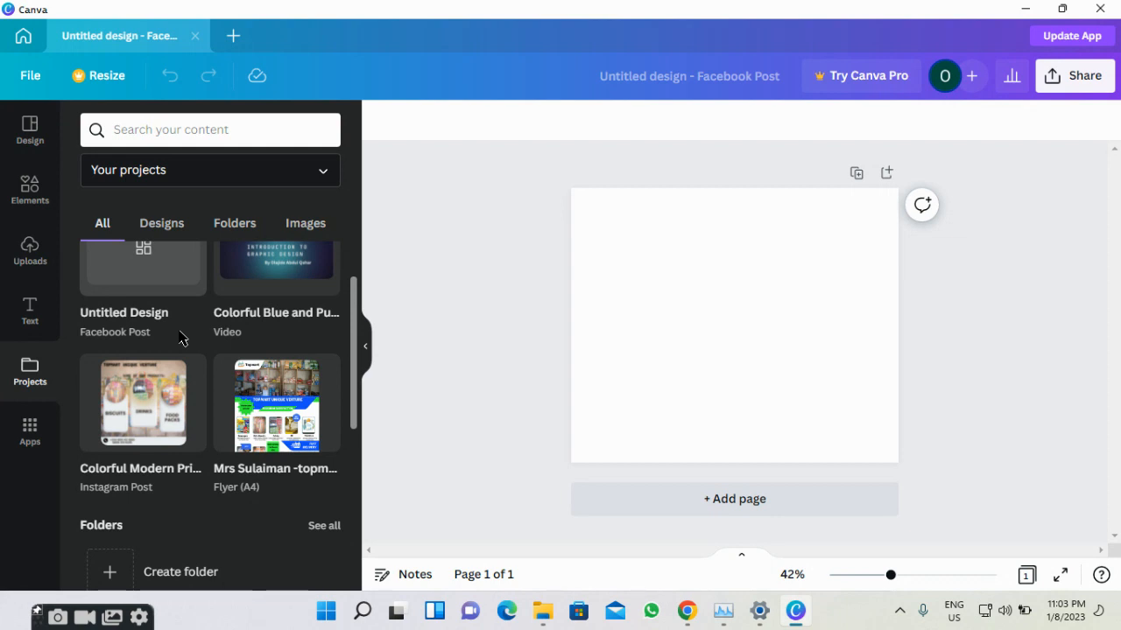
scroll(179, 338, down, 2)
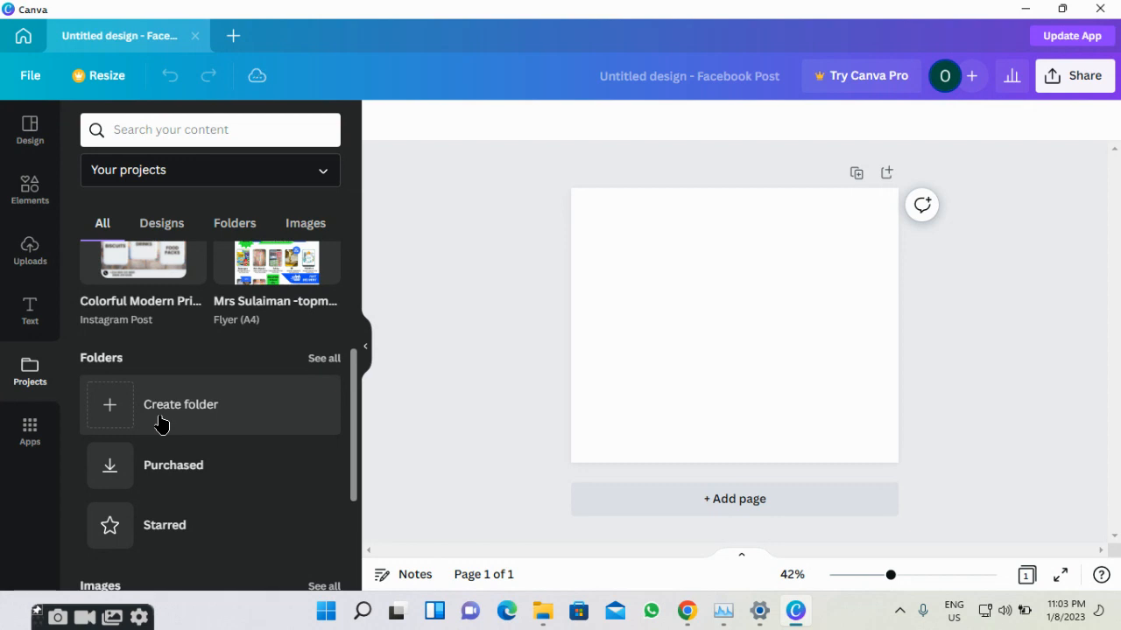
Scroll through the Apps panel, including Text to Image, QR Code and Google Drive.
click(30, 429)
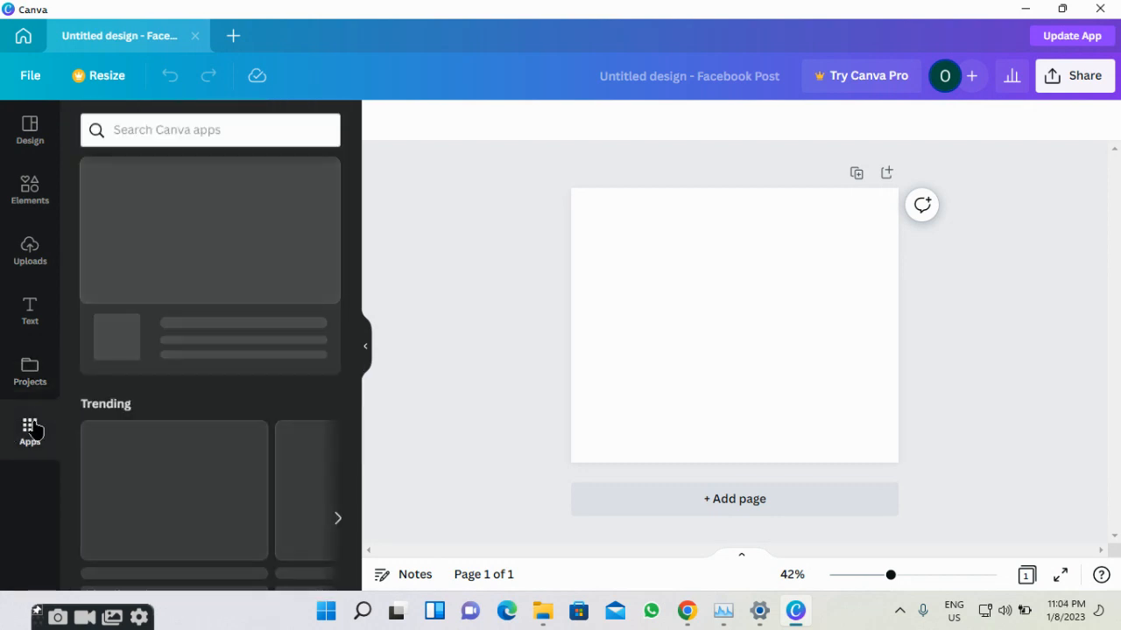
scroll(147, 359, down, 1)
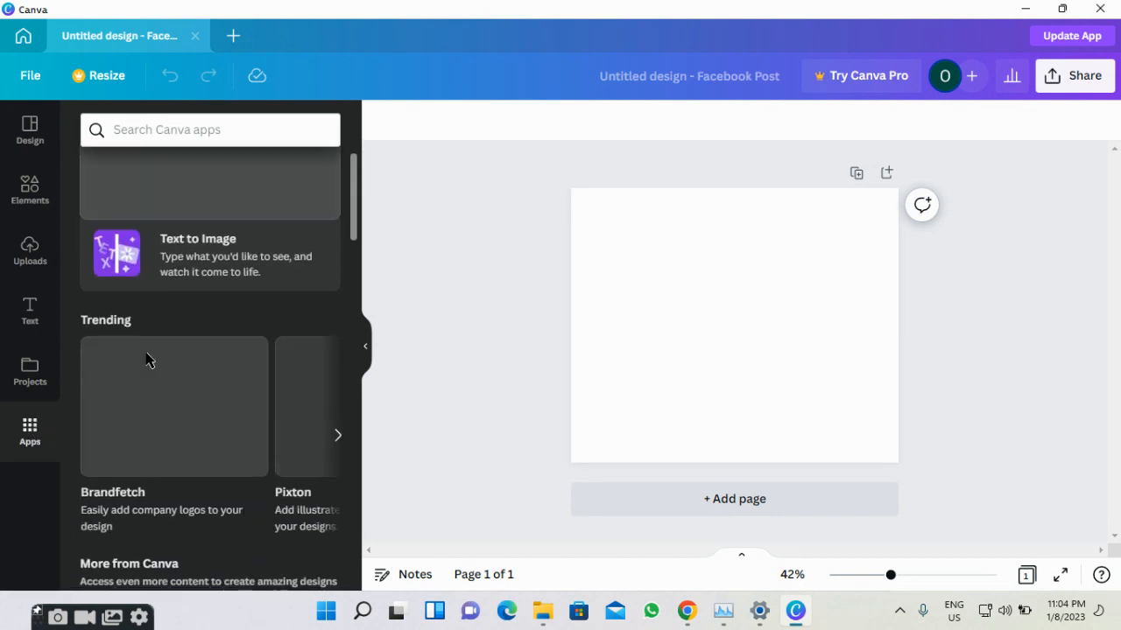
scroll(147, 361, down, 3)
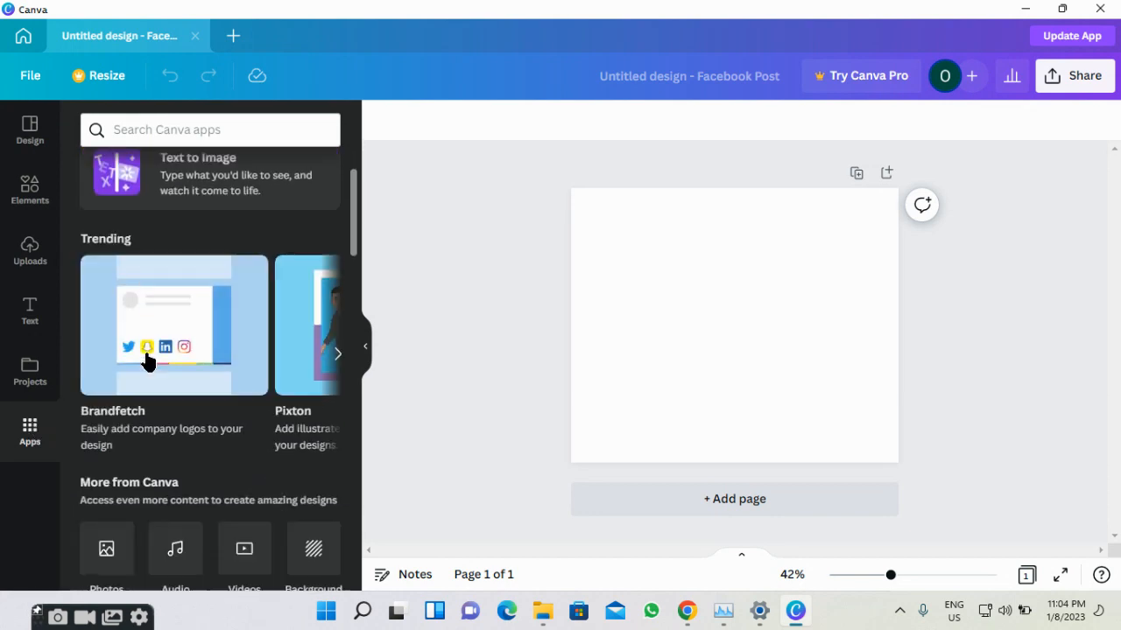
scroll(146, 360, down, 2)
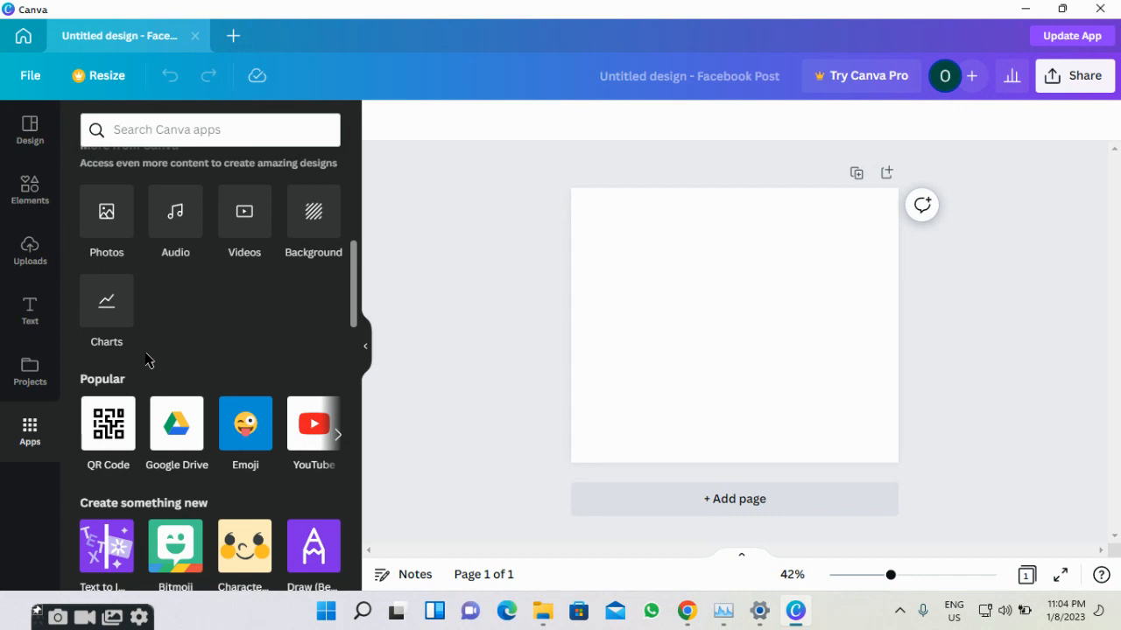
scroll(205, 365, down, 2)
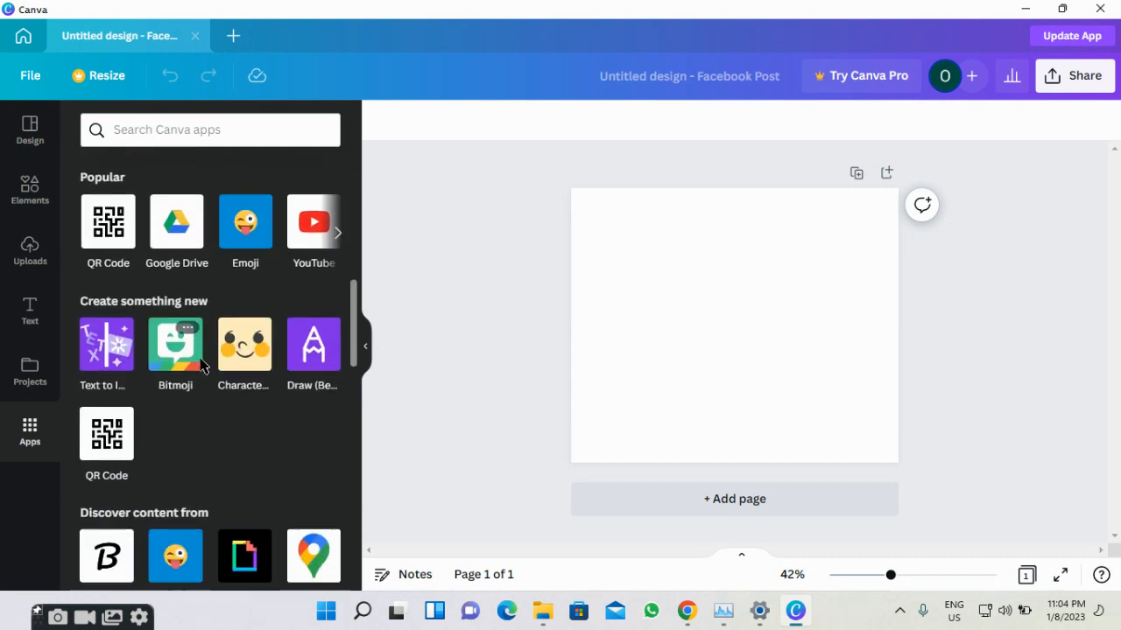
scroll(201, 365, down, 3)
scroll(202, 365, up, 2)
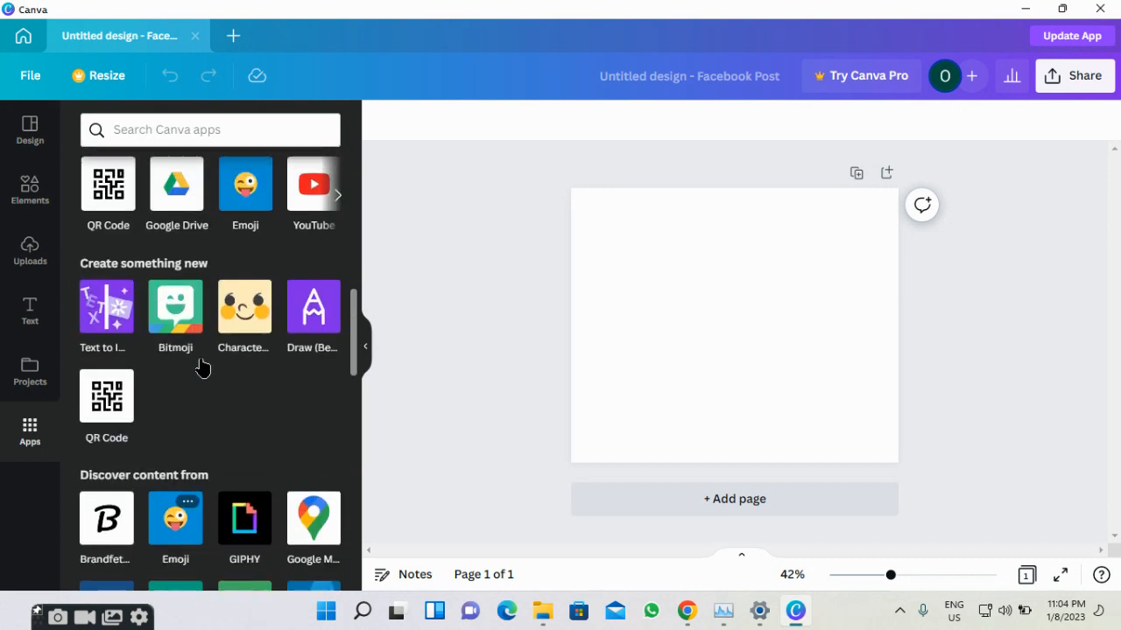
scroll(201, 365, up, 2)
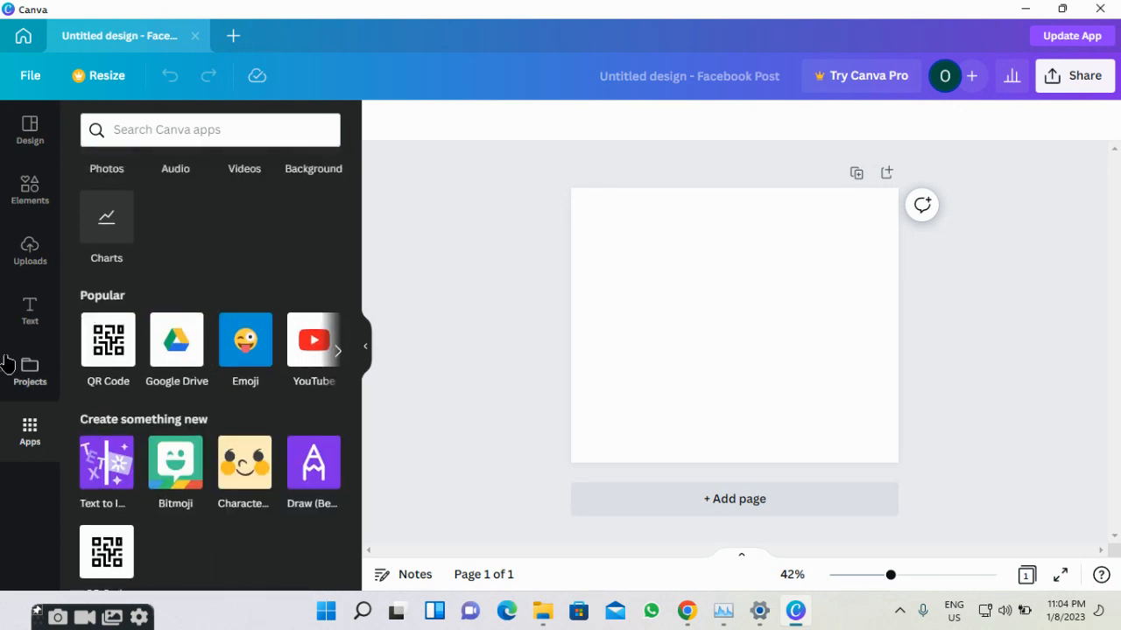
click(24, 149)
Give the Facebook post page a solid light blue background after briefly trying violet.
click(723, 287)
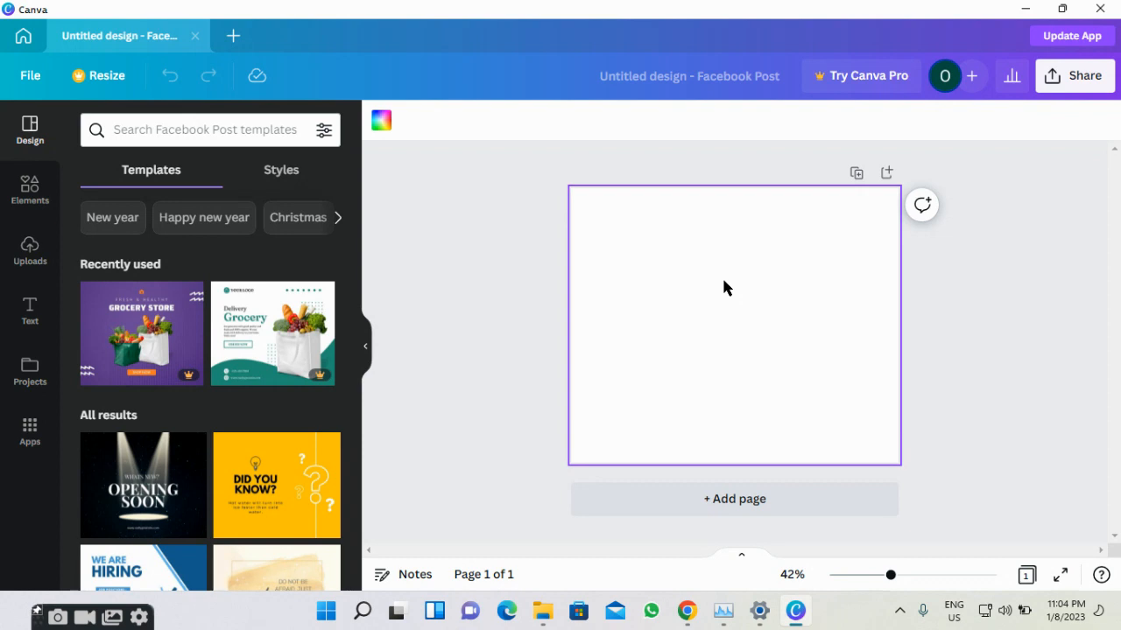
click(377, 127)
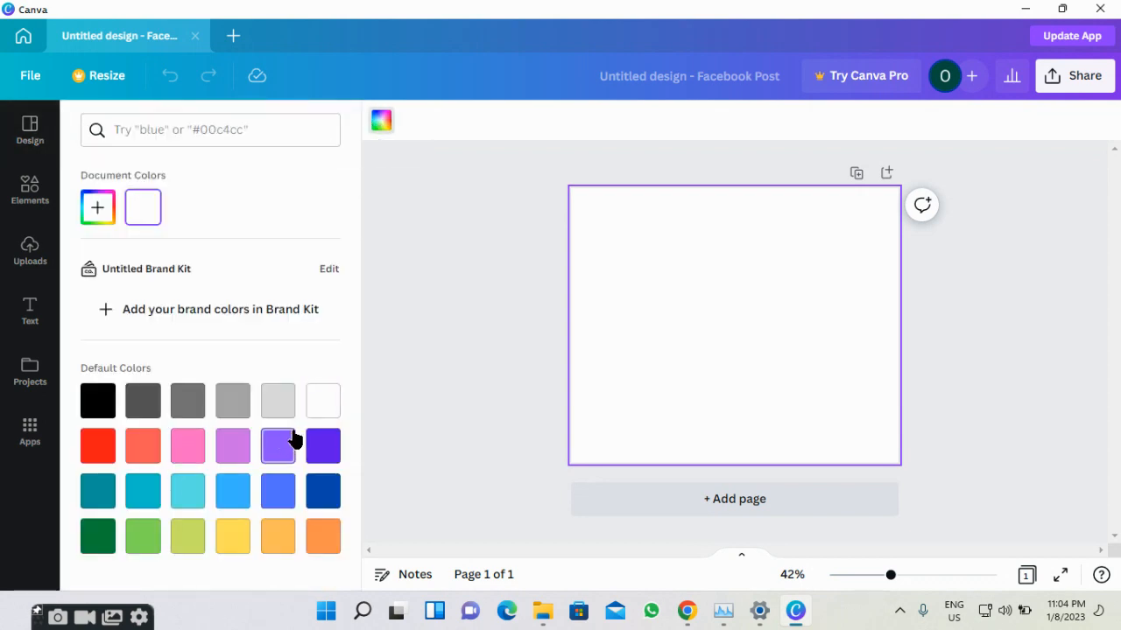
click(325, 470)
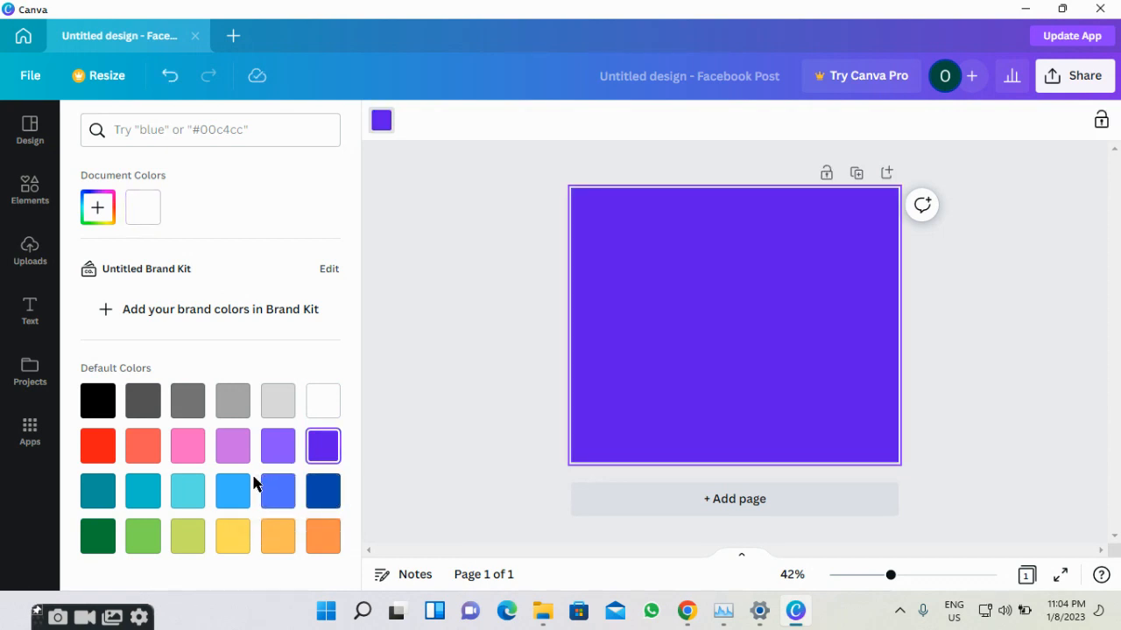
click(235, 496)
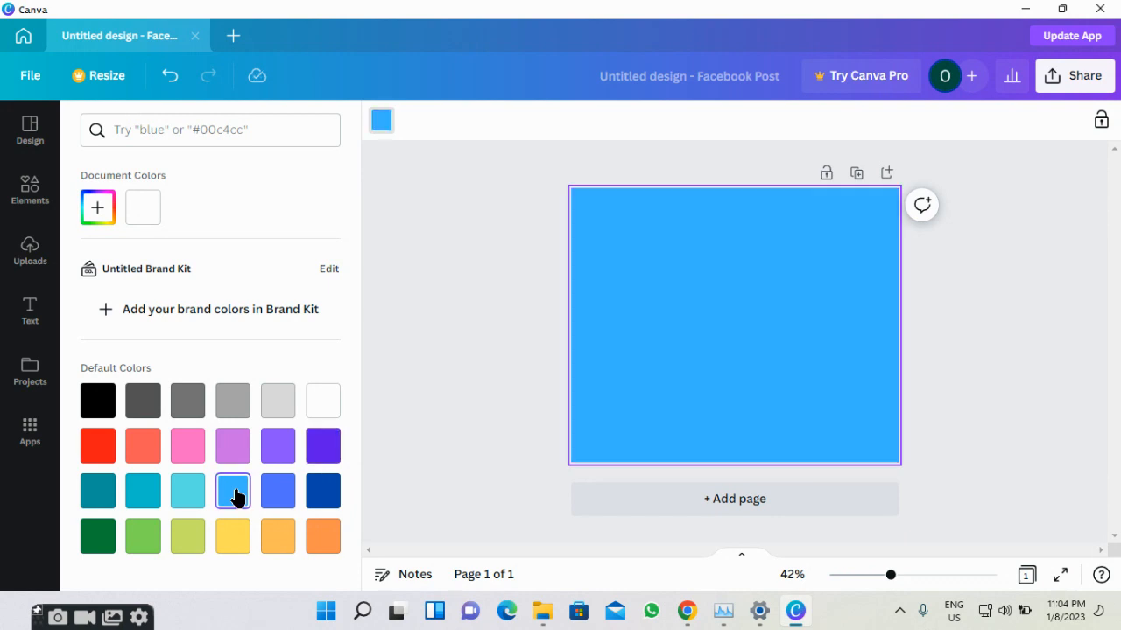
click(400, 382)
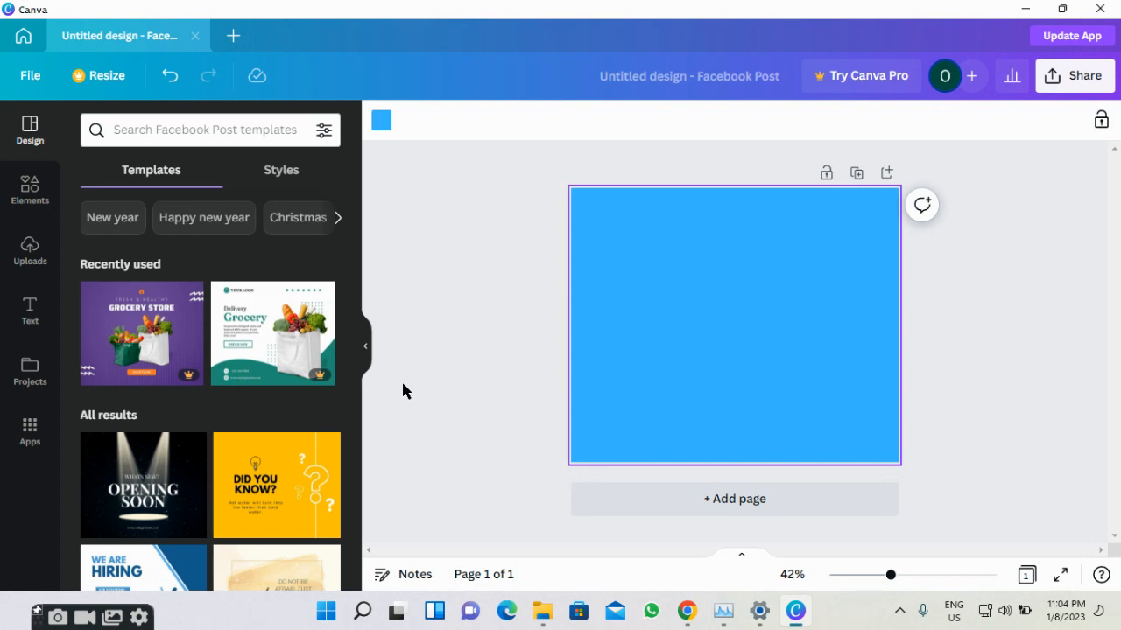
click(26, 325)
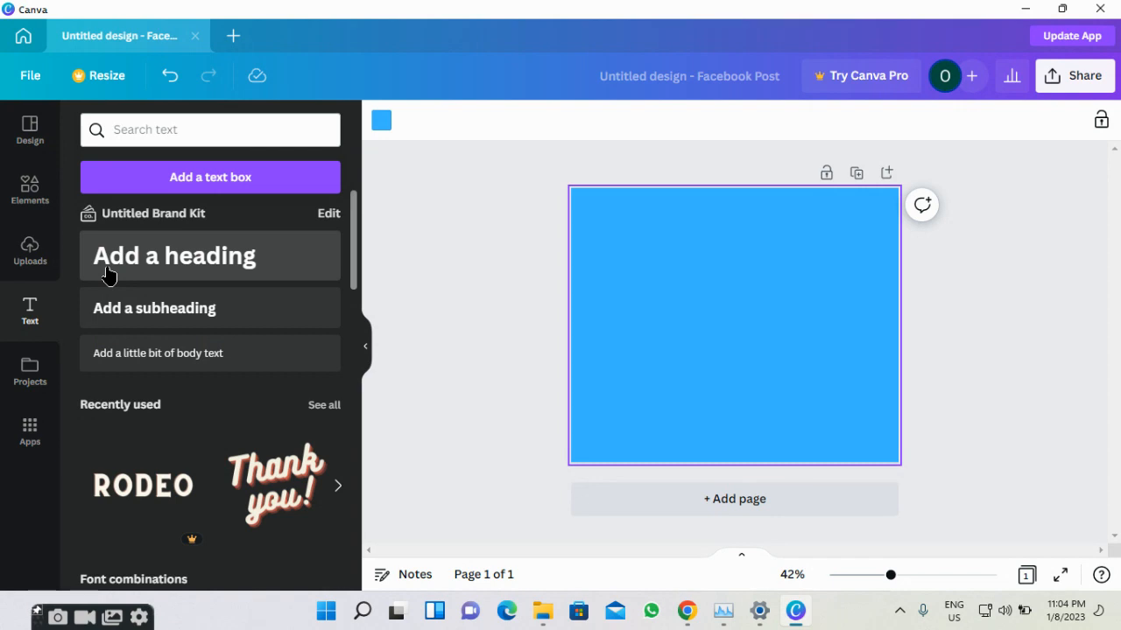
Add a heading with 'BOTUNS' on the first line and 'GRAPHIC DESIGN ACADEMY' below.
click(106, 275)
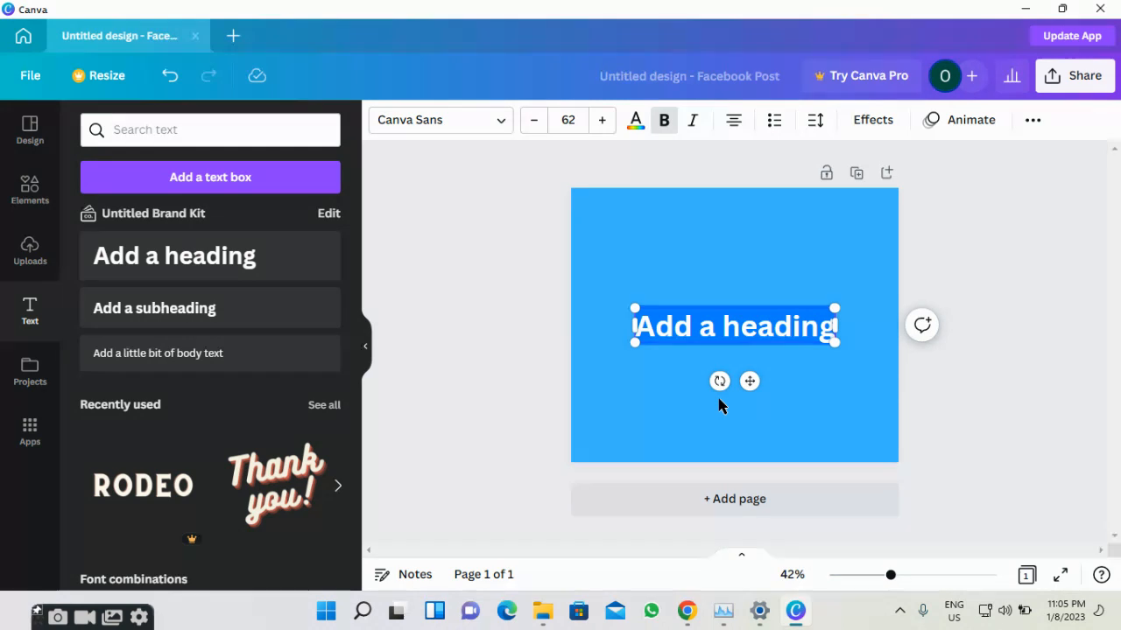
text(OTUNS)
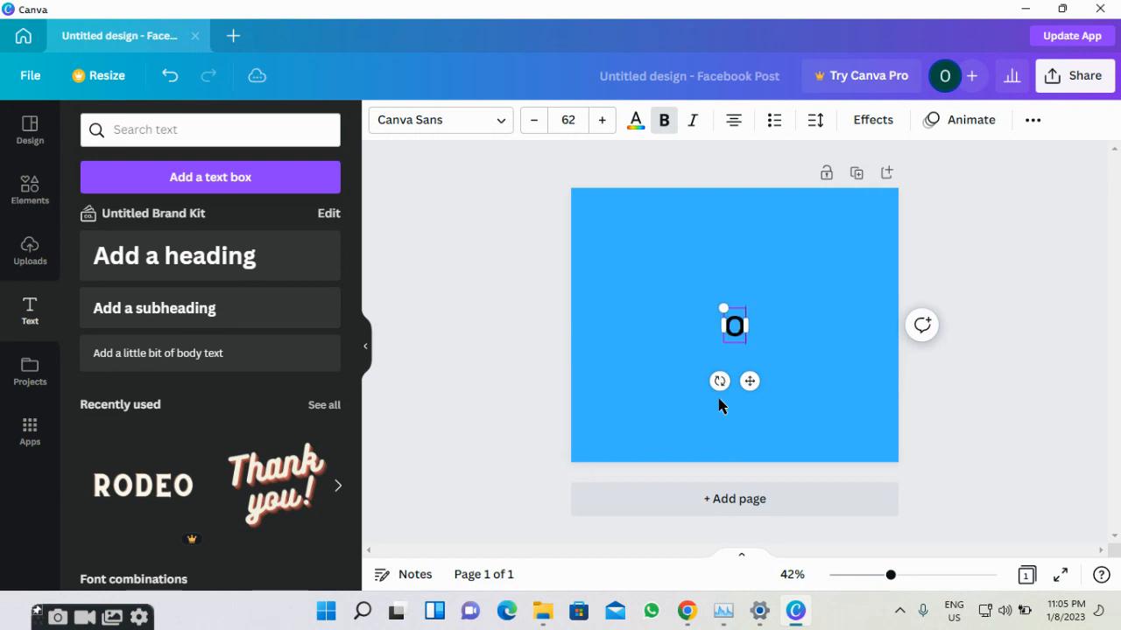
key(BackSpace)
key(BackSpace)
key(BackSpace)
key(BackSpace)
key(BackSpace)
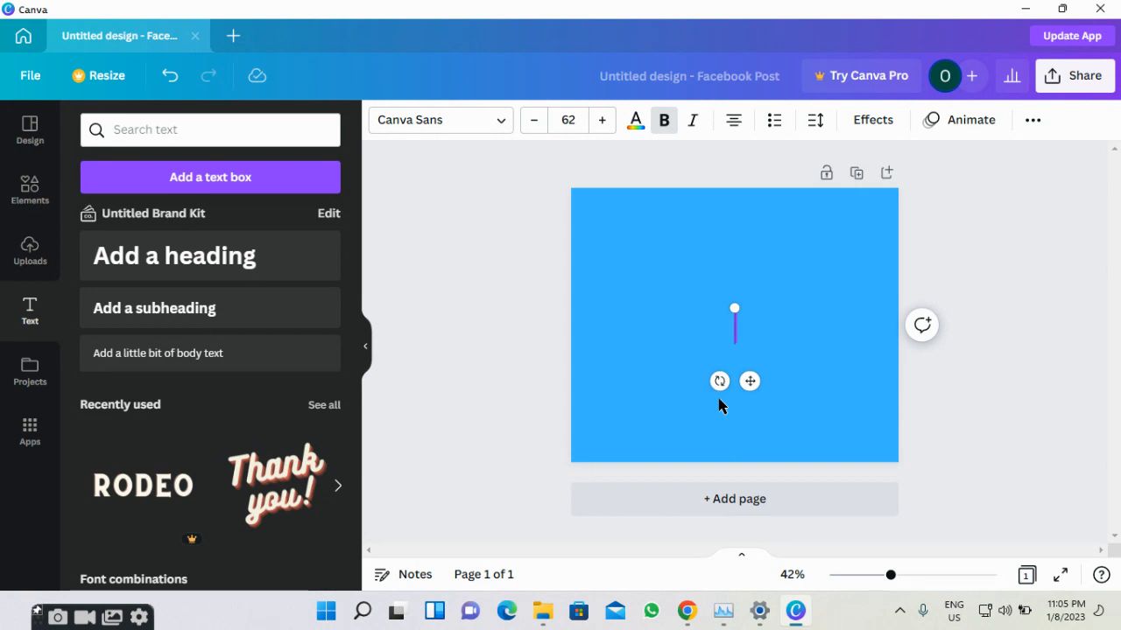
text(BOTUNS)
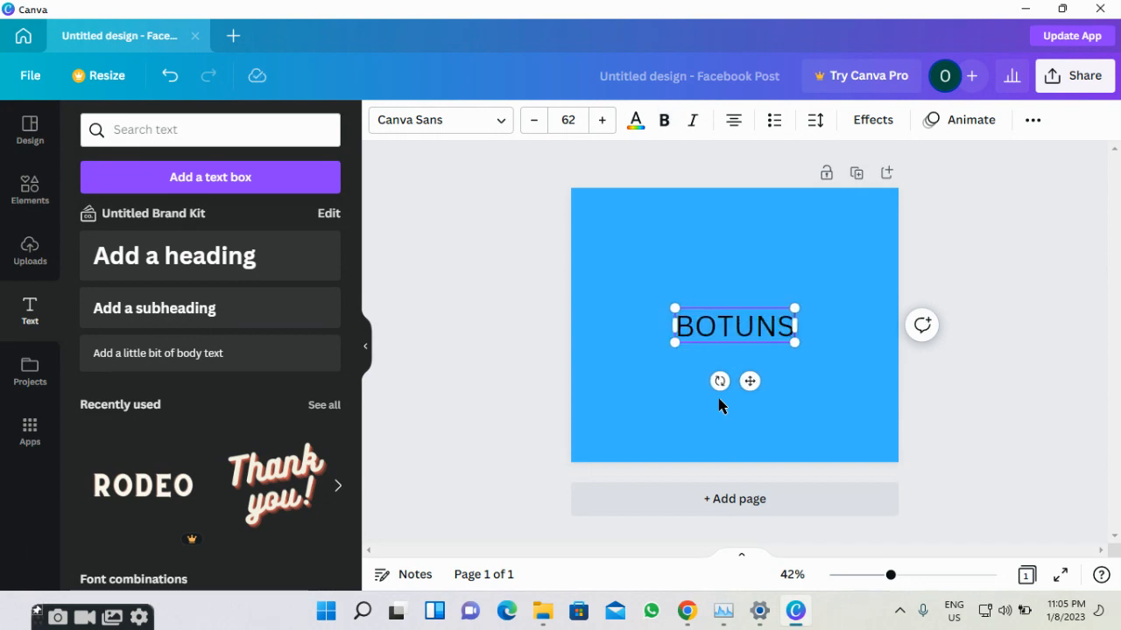
key(Return)
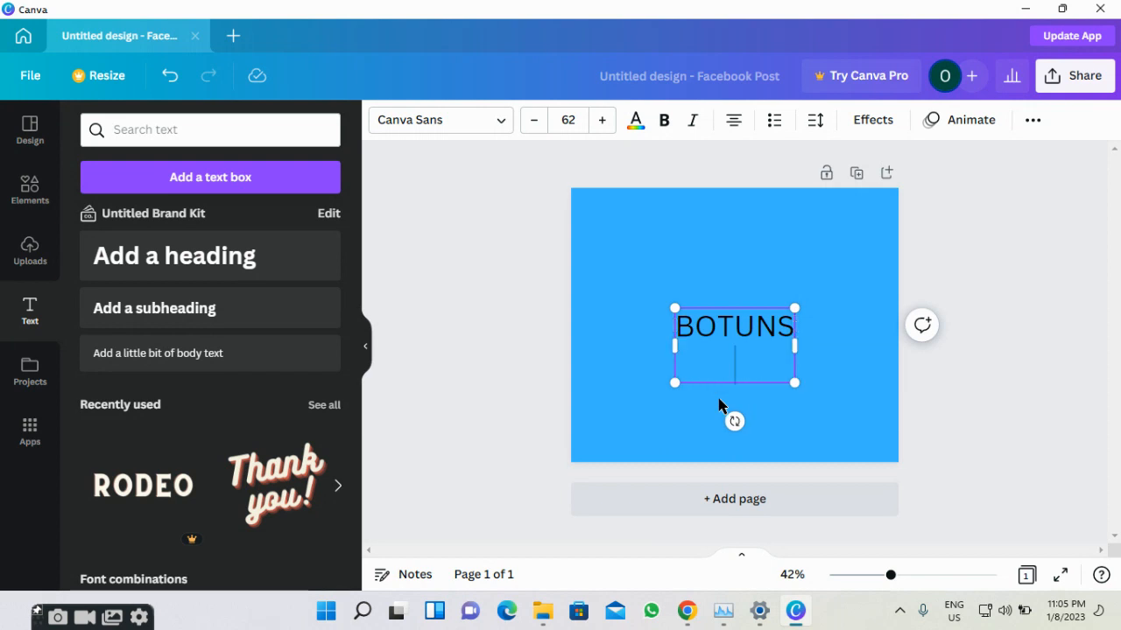
text(GRAP)
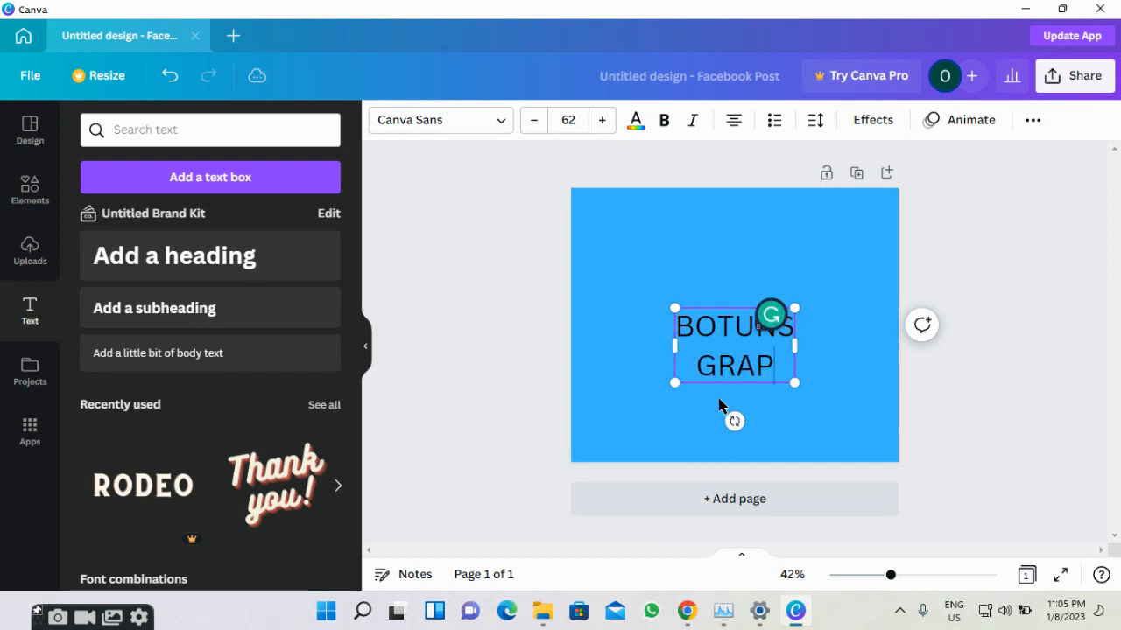
text(HIC DESIGN)
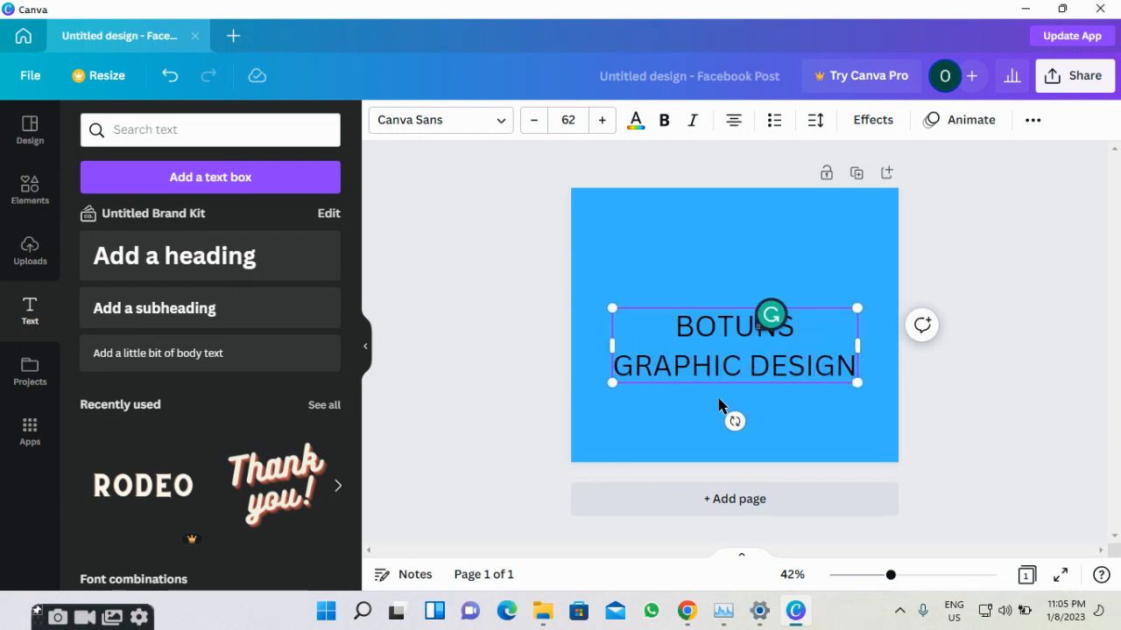
text( ACADEMY)
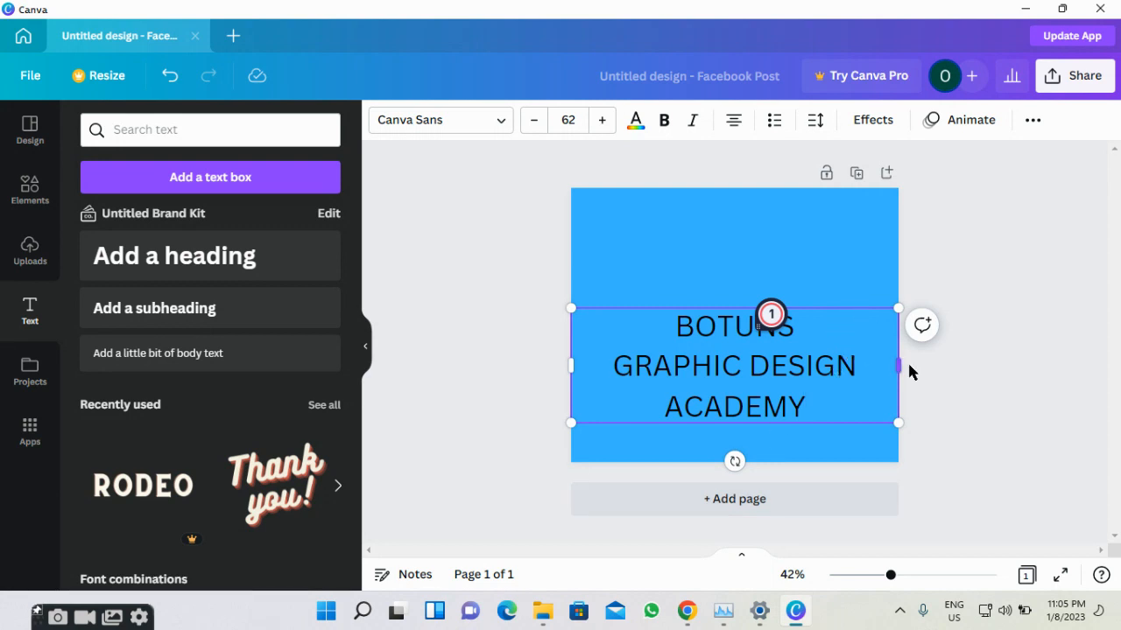
click(929, 348)
Drag the three-line heading text box up to the top of the light-blue page.
click(777, 388)
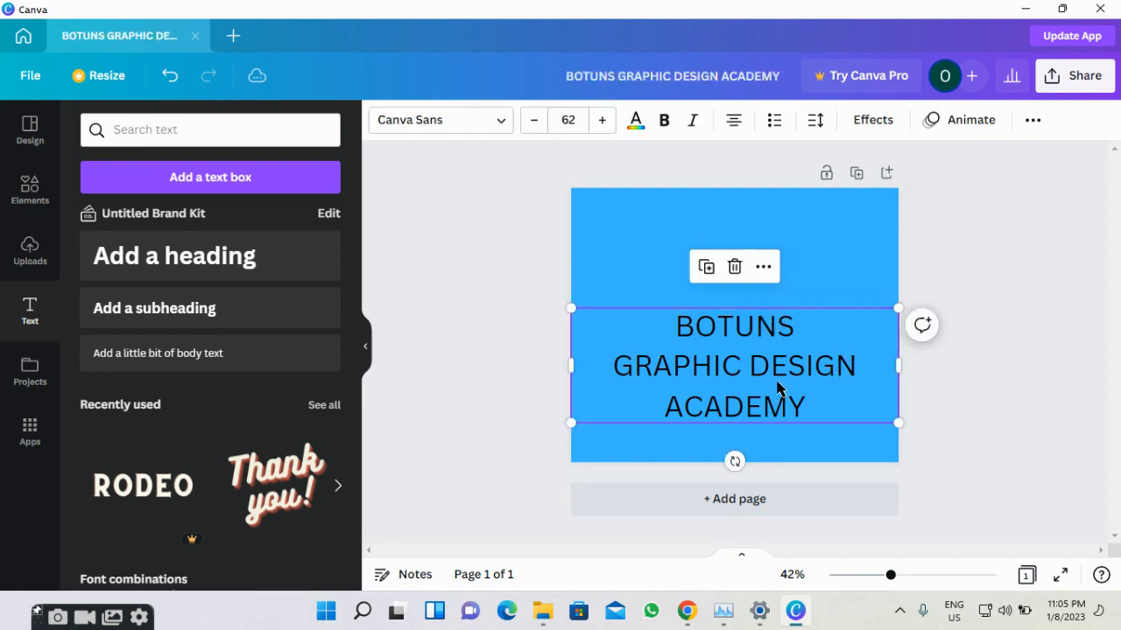
drag(850, 386, 801, 267)
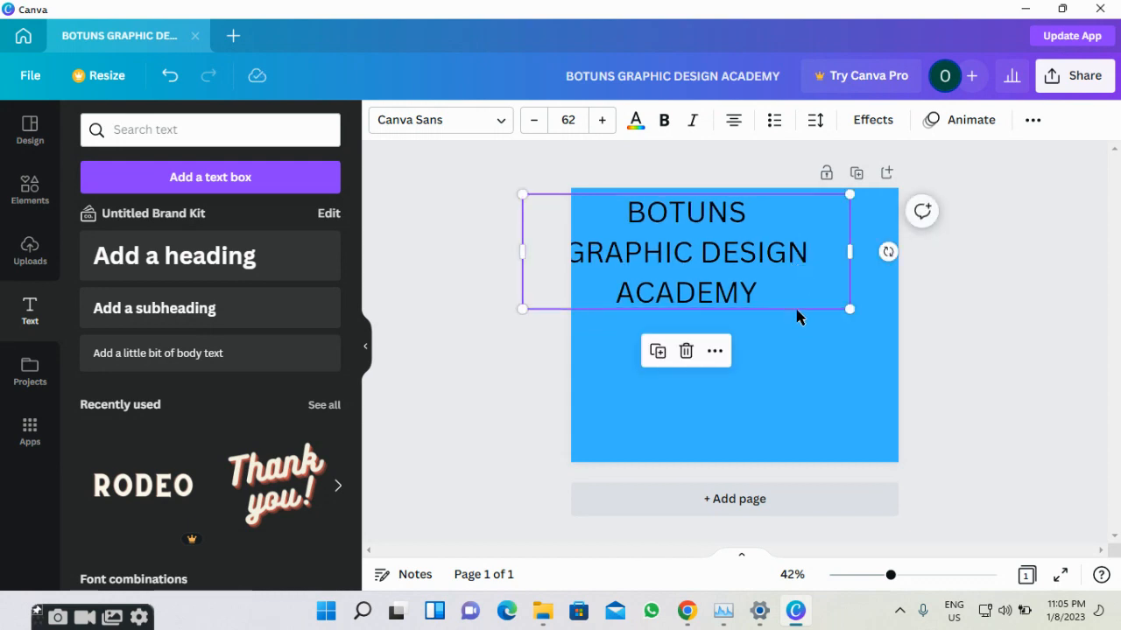
click(733, 558)
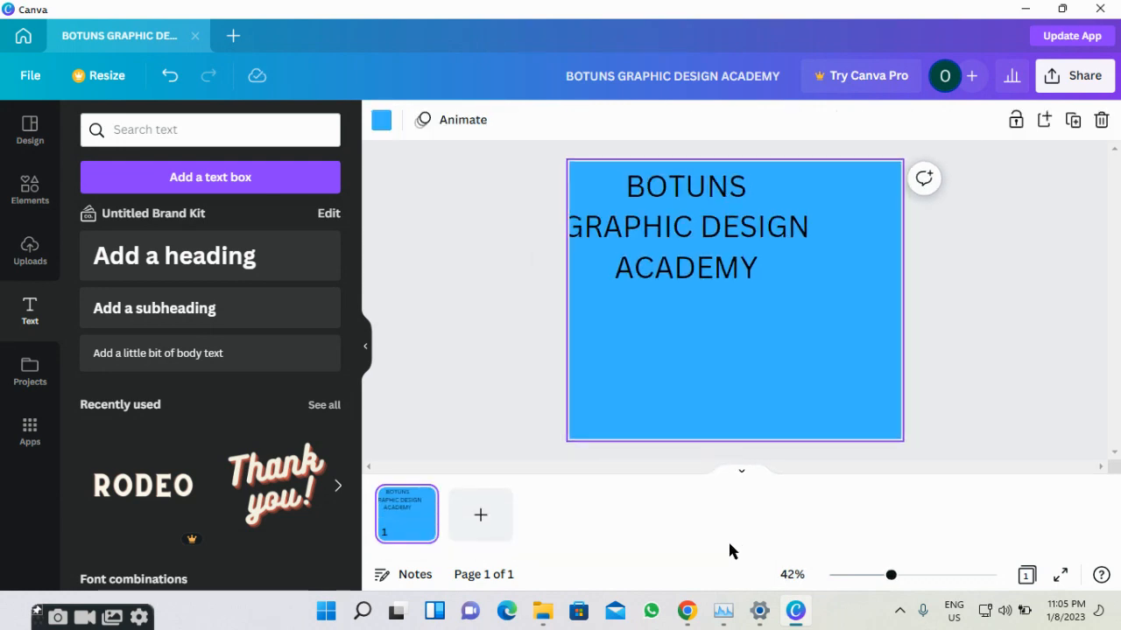
click(743, 473)
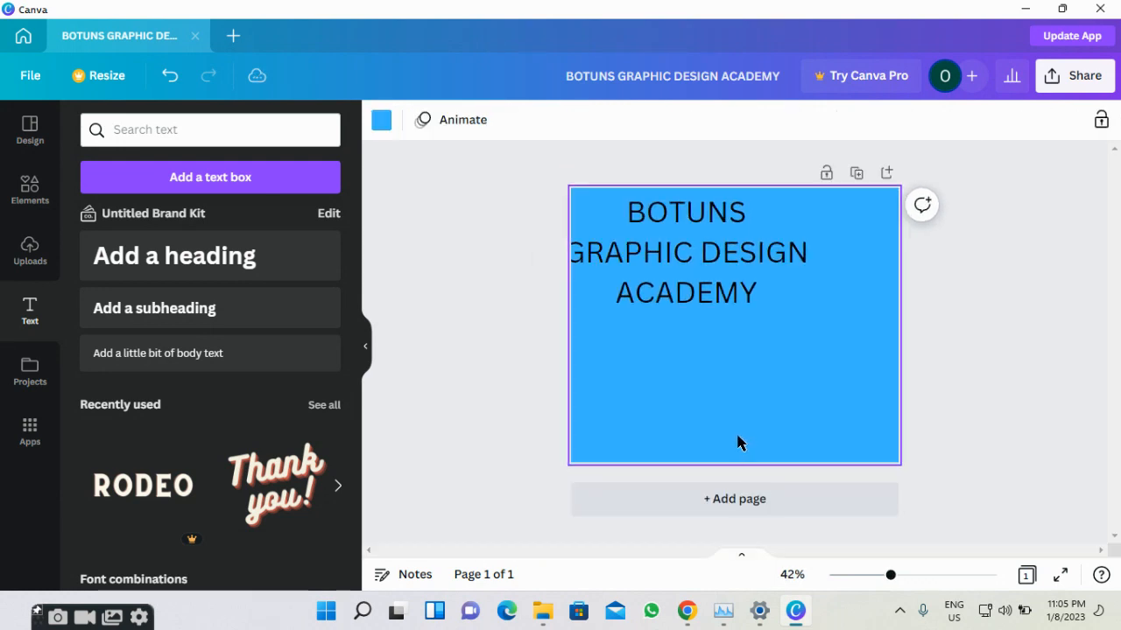
click(736, 268)
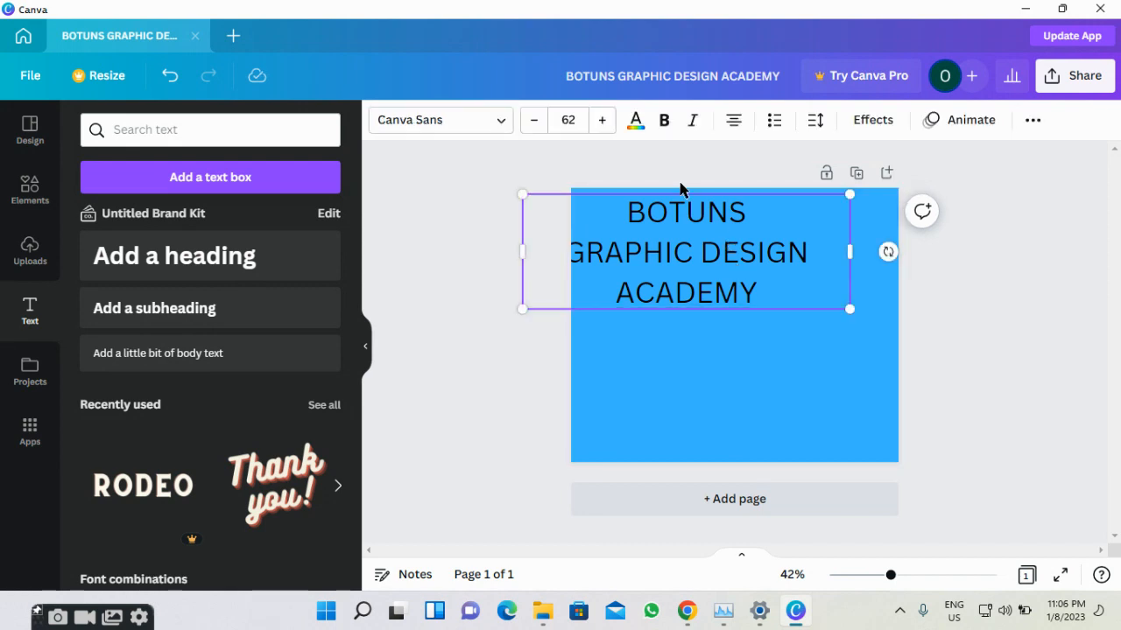
Make the heading bold and upright, keeping it black after trying violet and green.
click(664, 123)
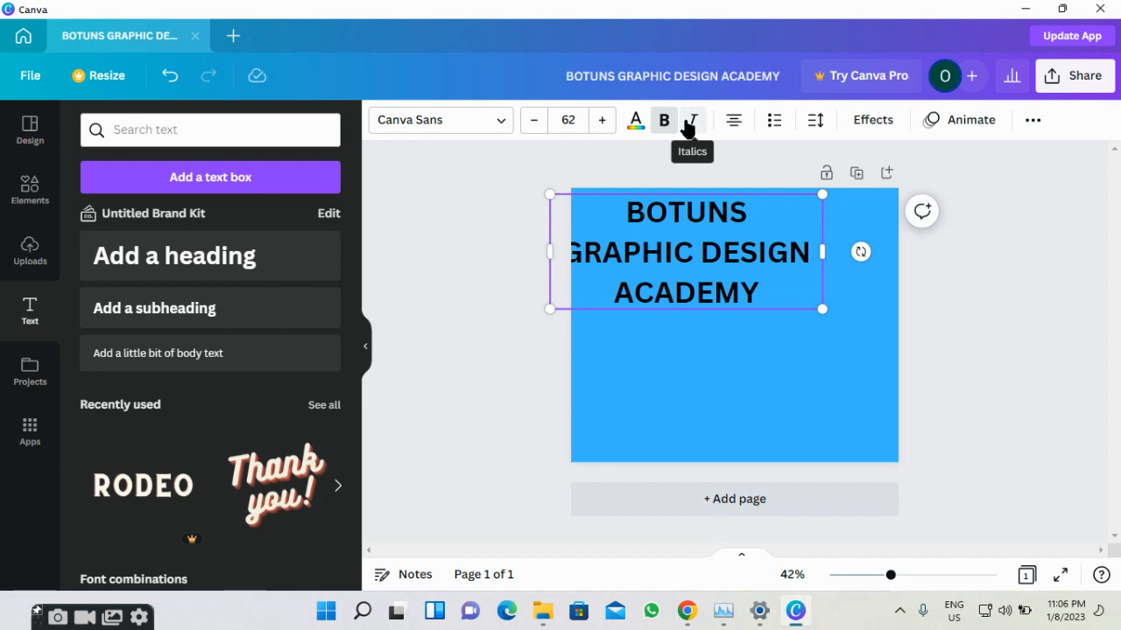
click(688, 123)
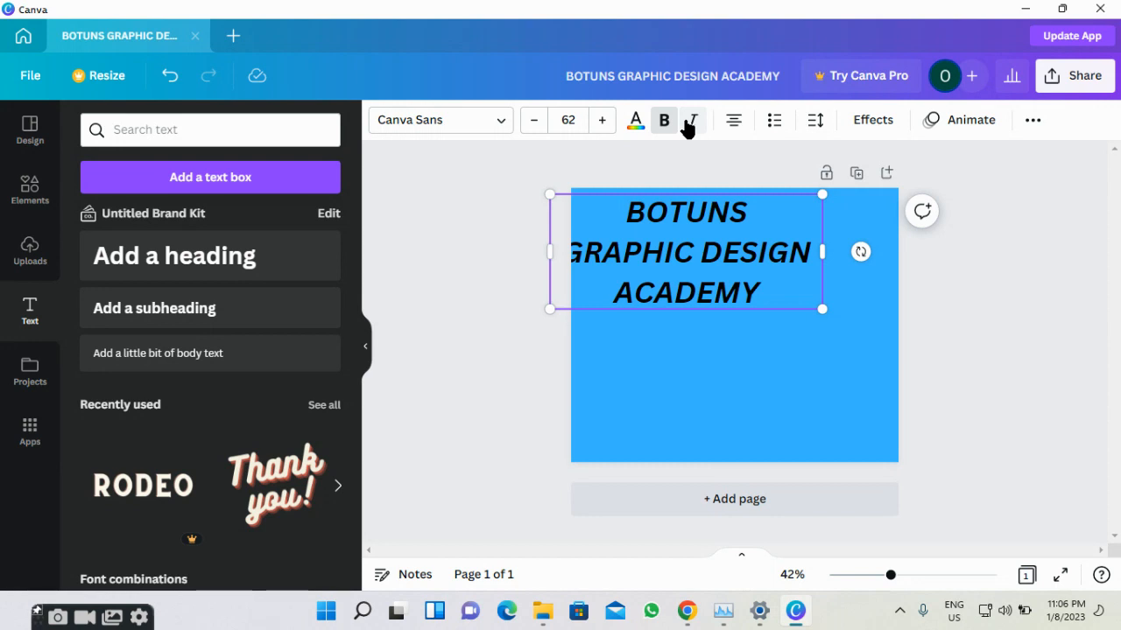
click(688, 123)
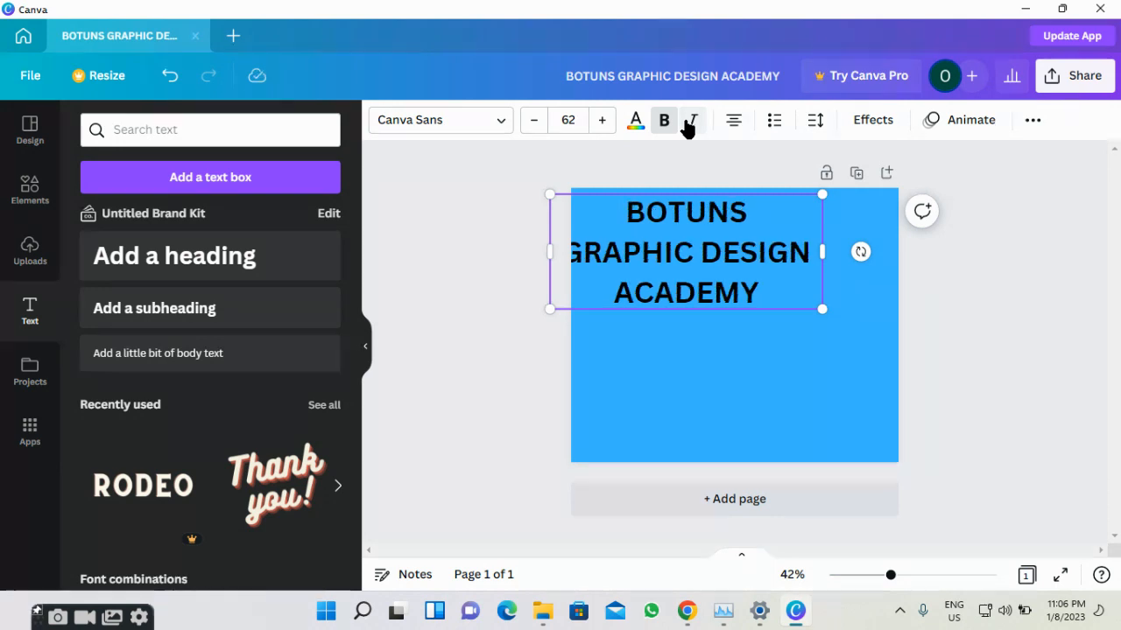
click(636, 123)
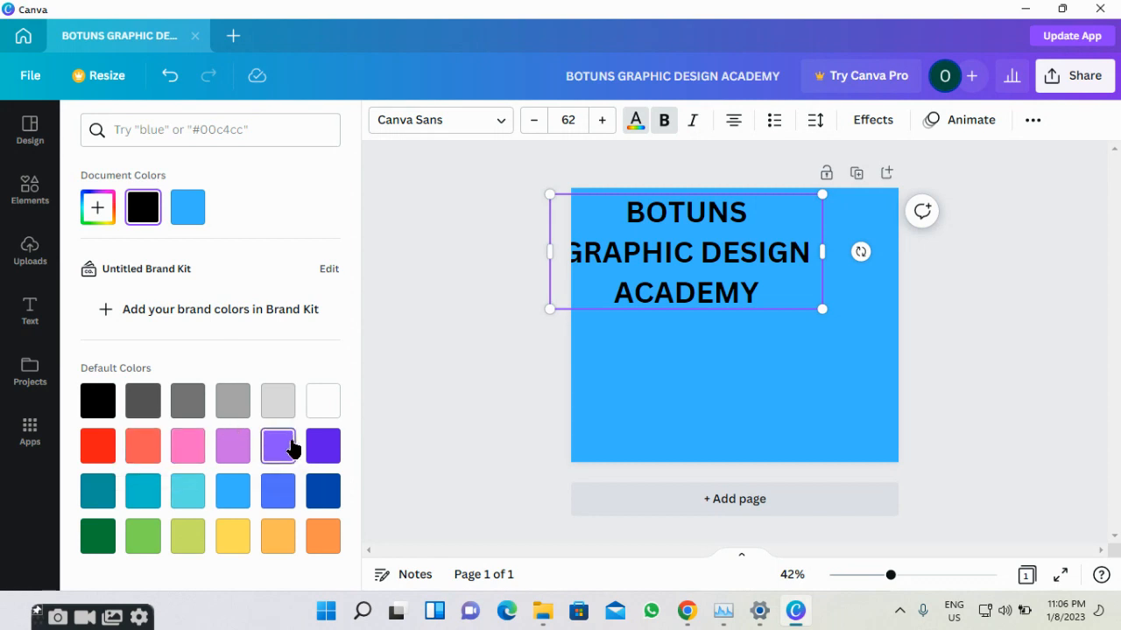
click(318, 450)
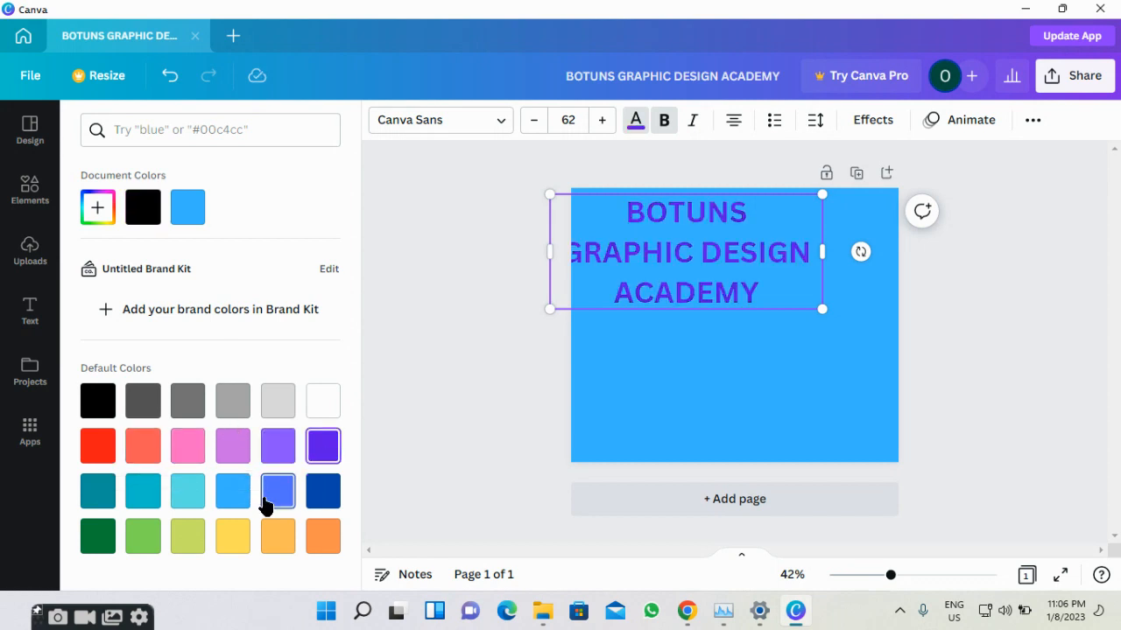
click(92, 548)
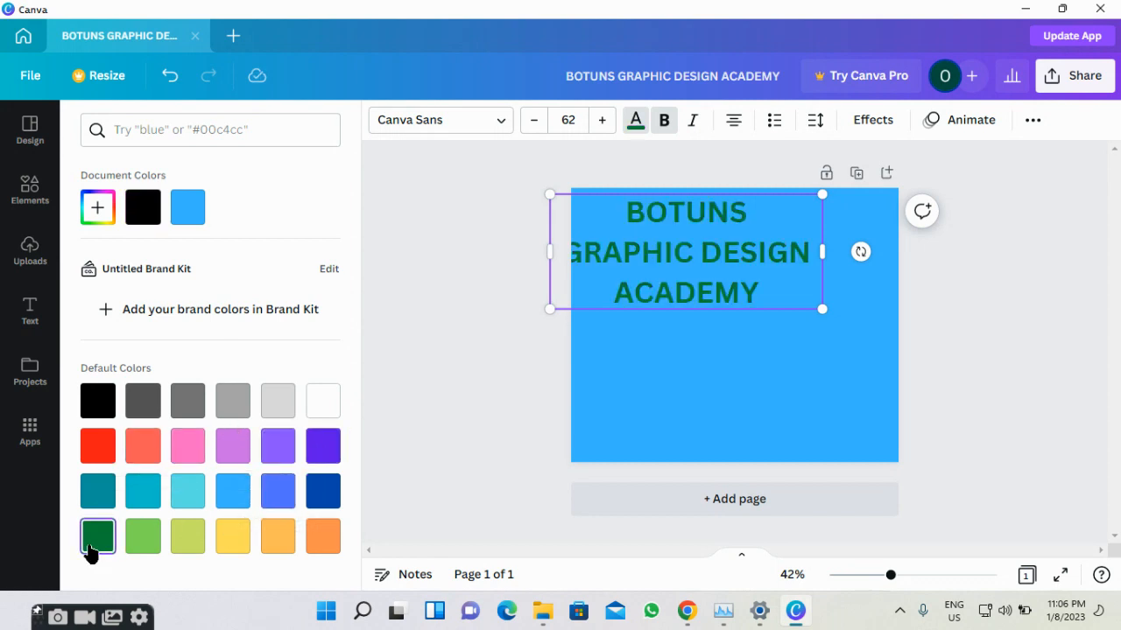
click(88, 410)
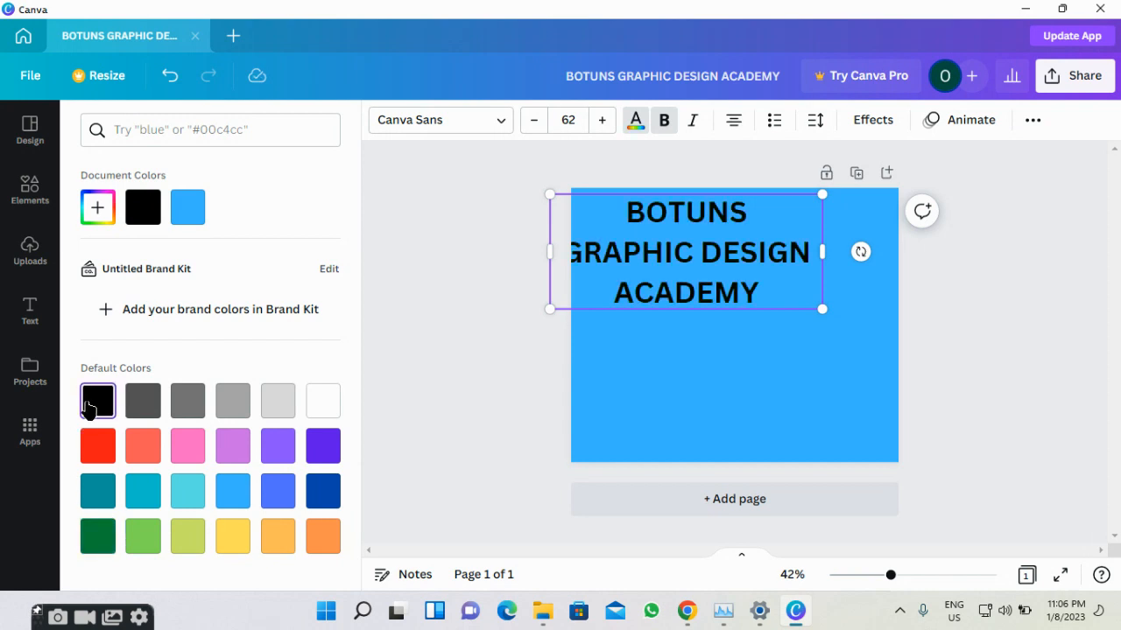
click(420, 203)
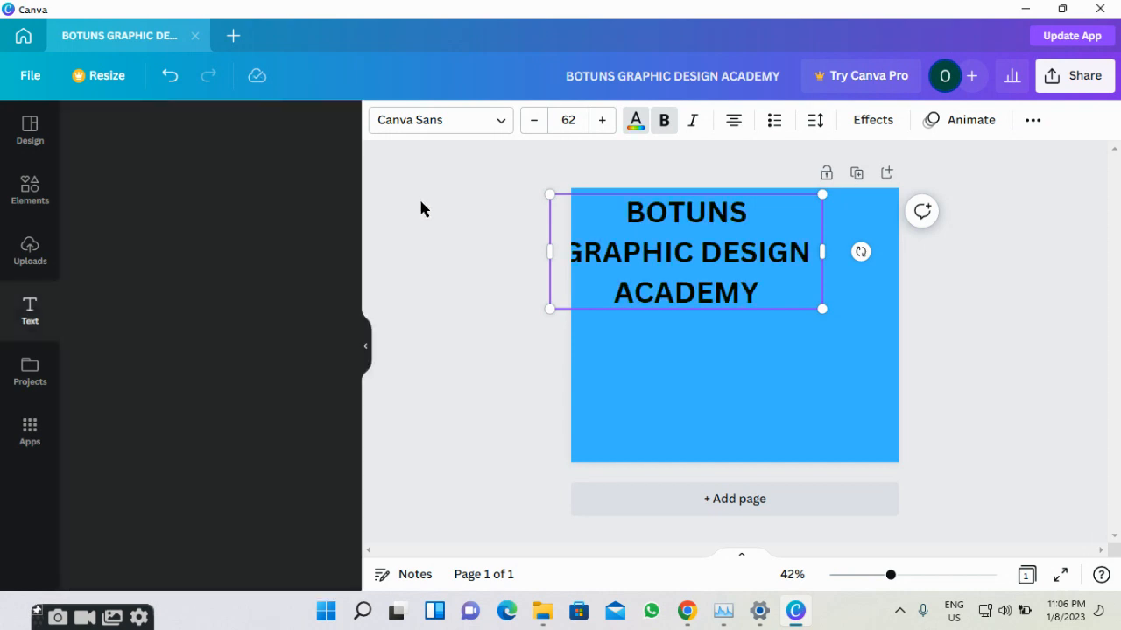
Left-align the heading, move it fully inside the blue page, and make its lines a bulleted list.
click(743, 133)
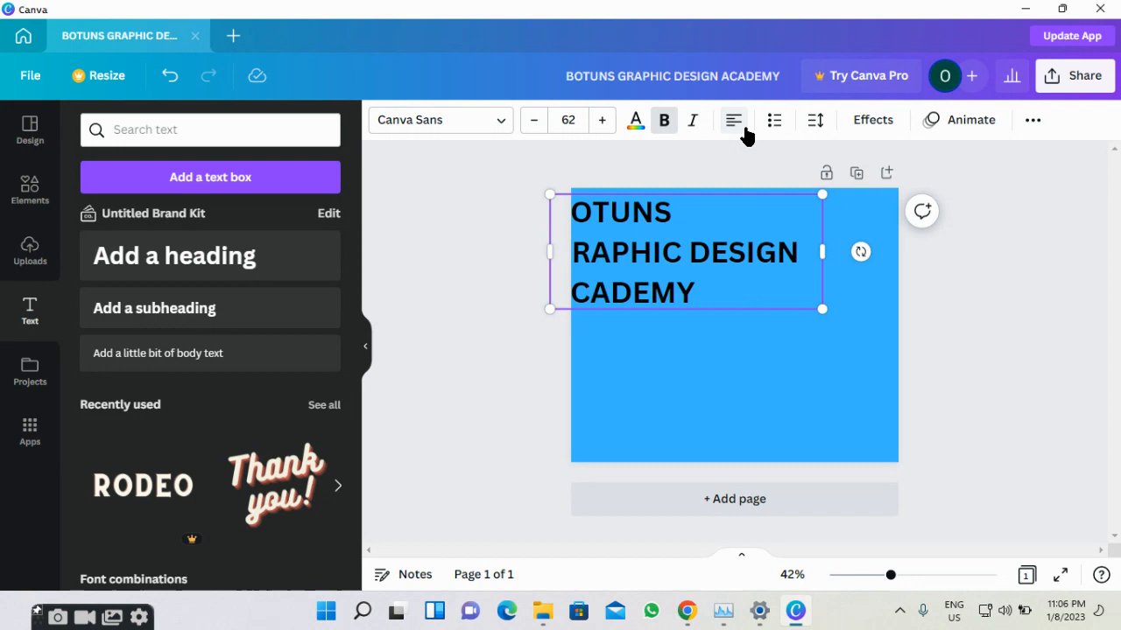
drag(733, 205, 777, 204)
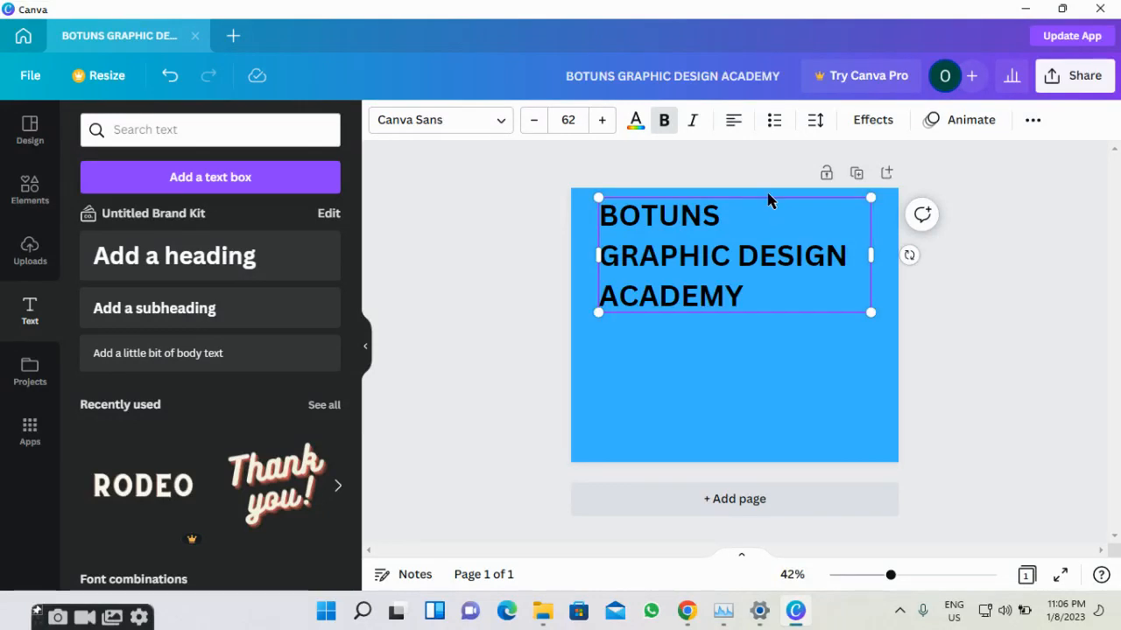
click(731, 127)
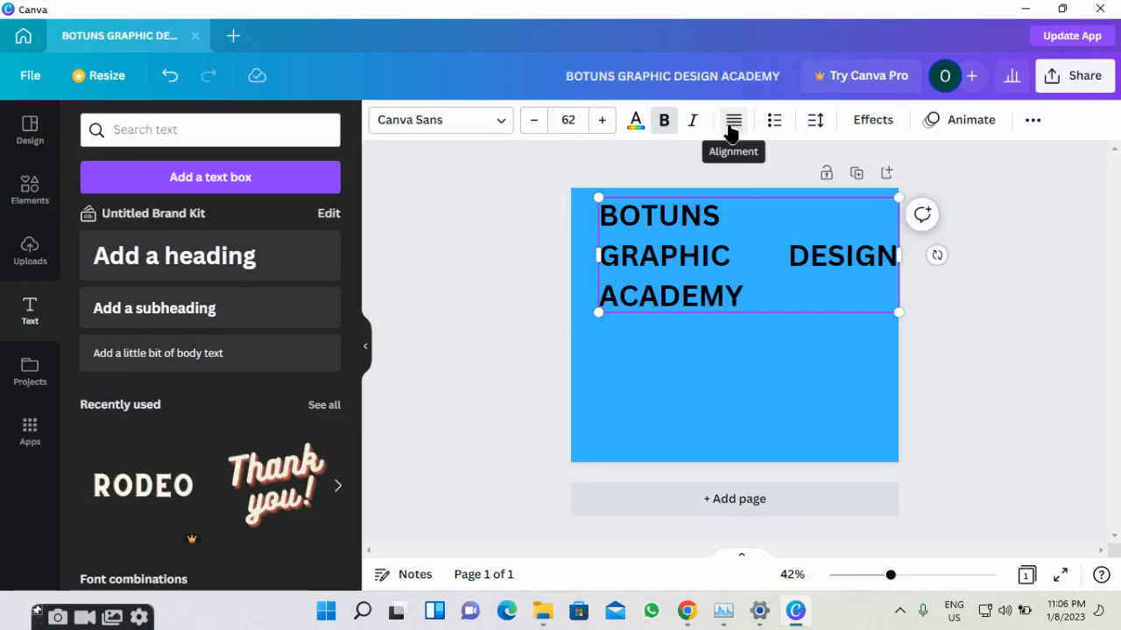
click(731, 127)
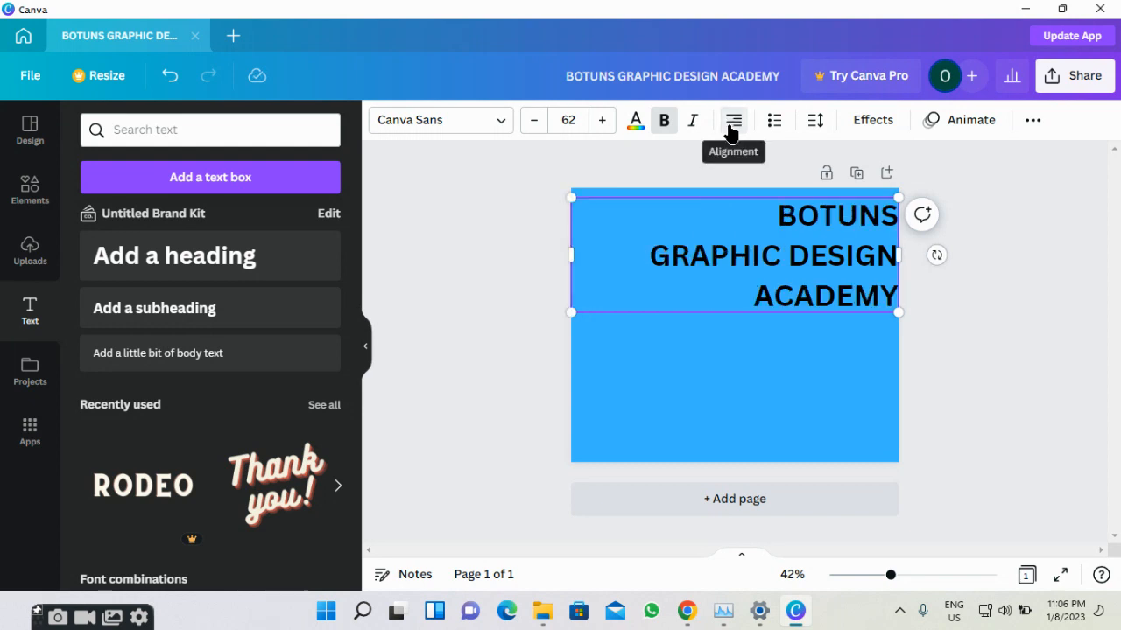
click(731, 127)
click(731, 127)
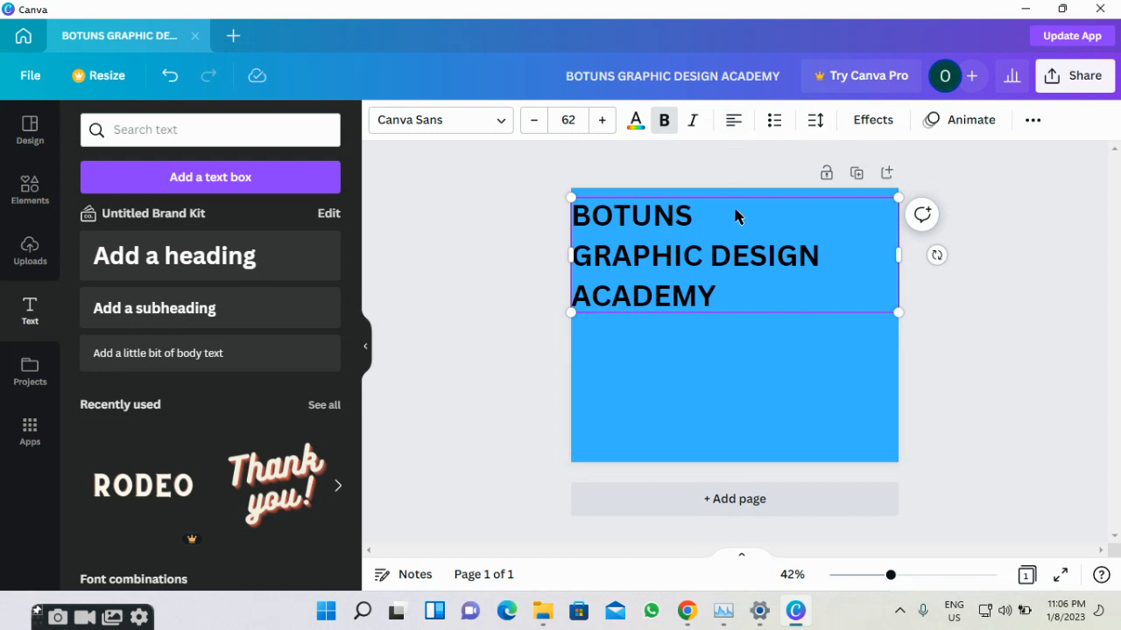
click(770, 127)
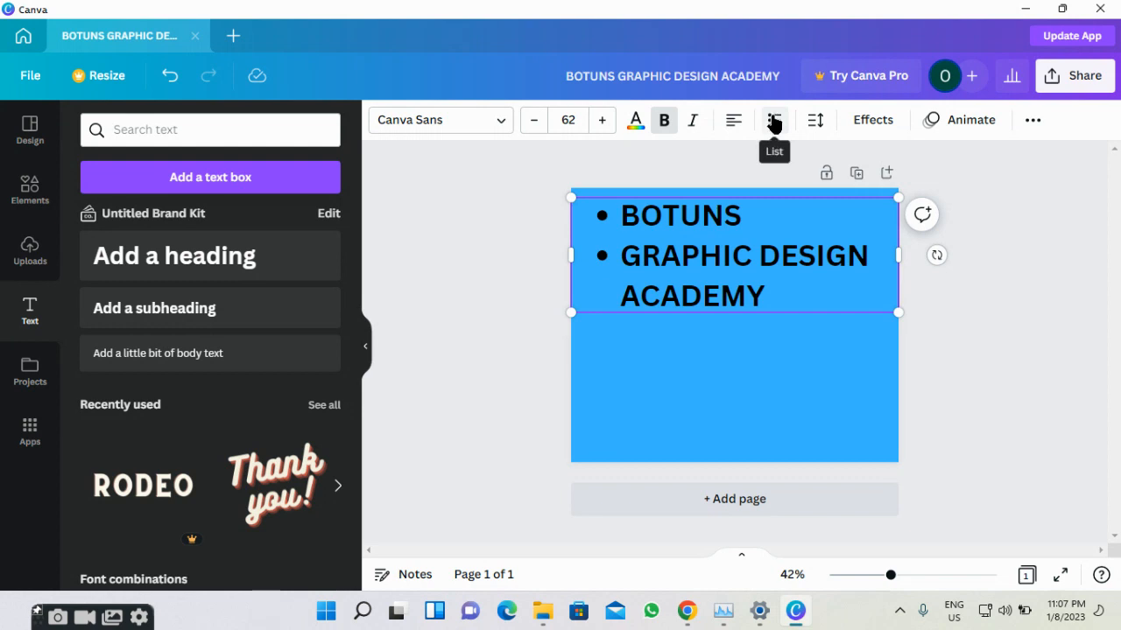
Remove the list formatting from the heading so its lines are plain again.
click(776, 121)
click(776, 122)
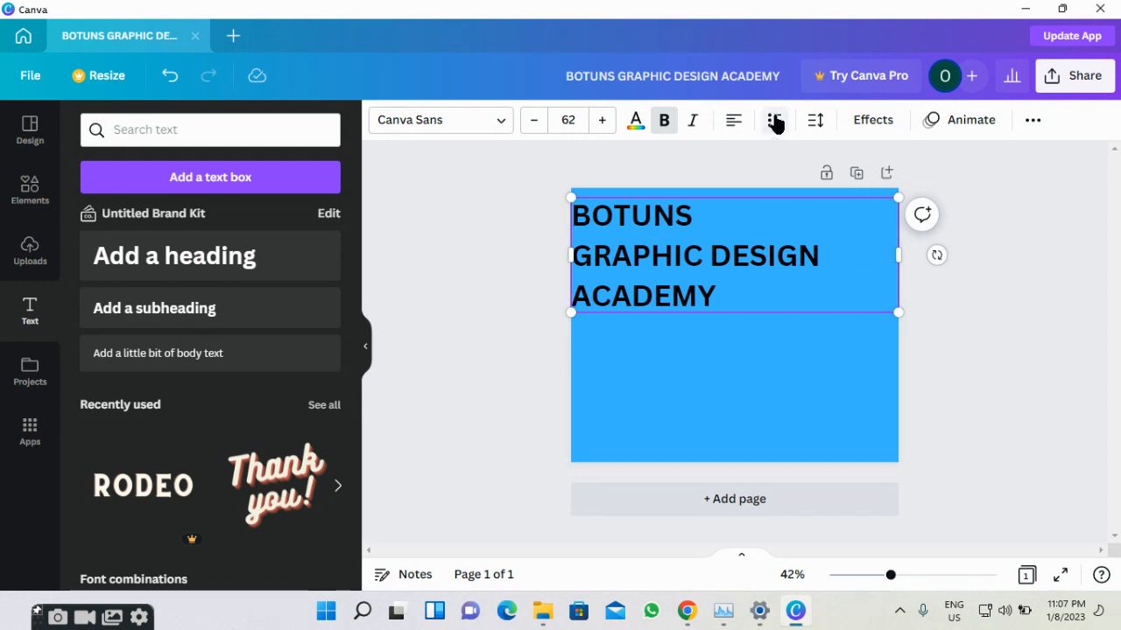
click(778, 176)
click(743, 250)
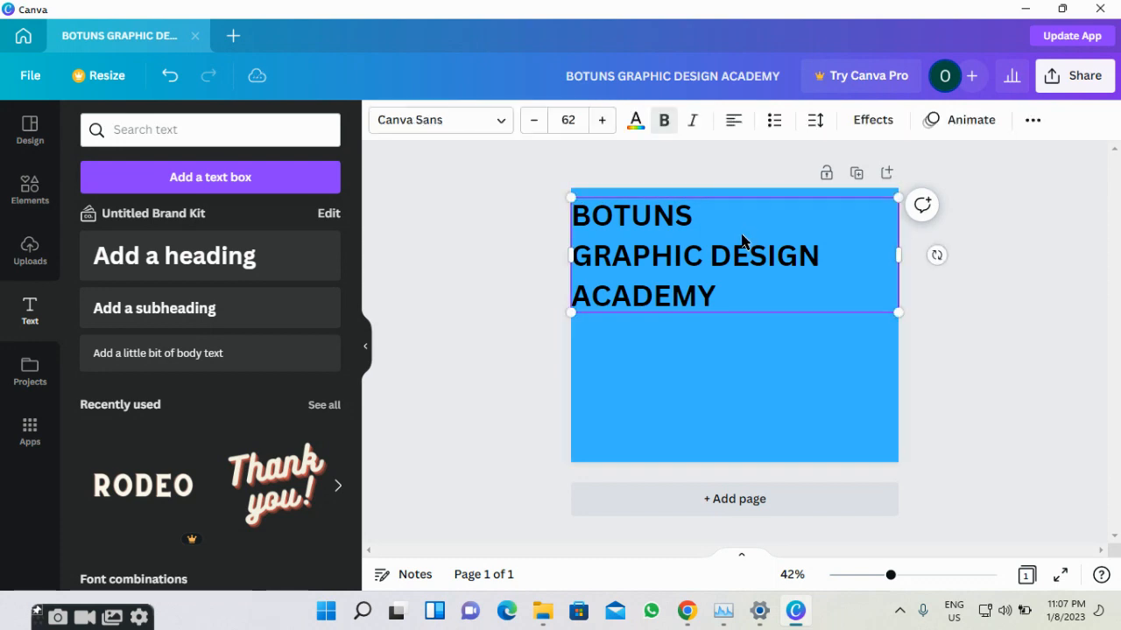
Set the heading font size to 52 so it wraps onto three lines.
click(531, 122)
click(532, 123)
click(531, 123)
click(531, 123)
click(531, 123)
click(531, 122)
click(531, 123)
click(532, 123)
click(531, 123)
click(531, 122)
click(532, 123)
click(531, 122)
click(532, 123)
click(531, 123)
click(531, 122)
click(532, 123)
click(532, 123)
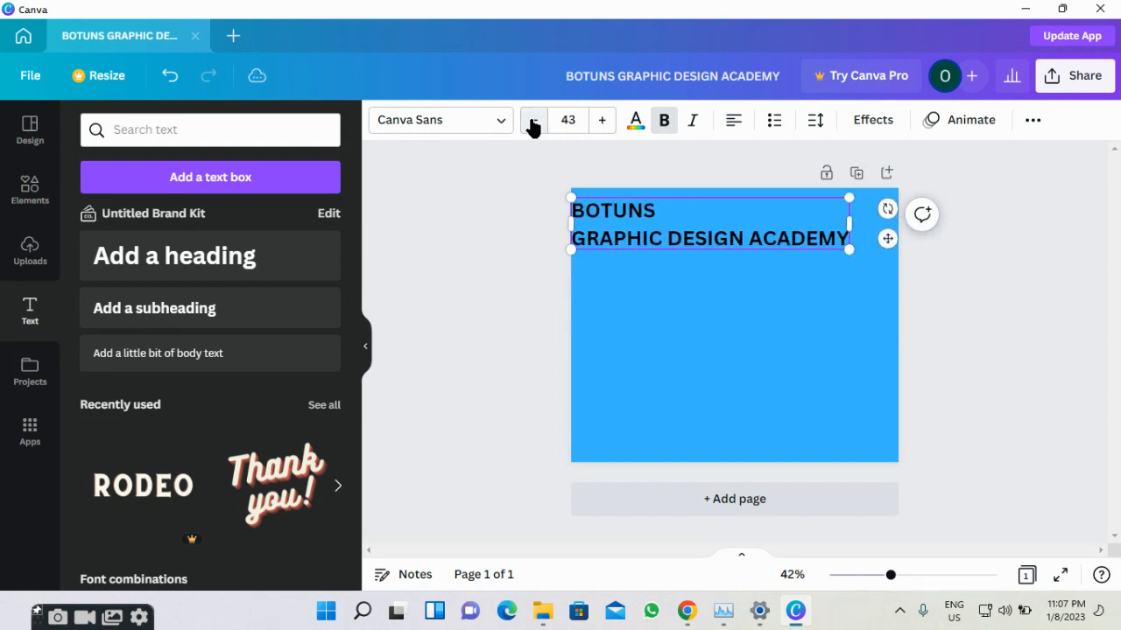
click(594, 120)
click(594, 120)
click(594, 120)
click(594, 120)
click(595, 120)
click(594, 120)
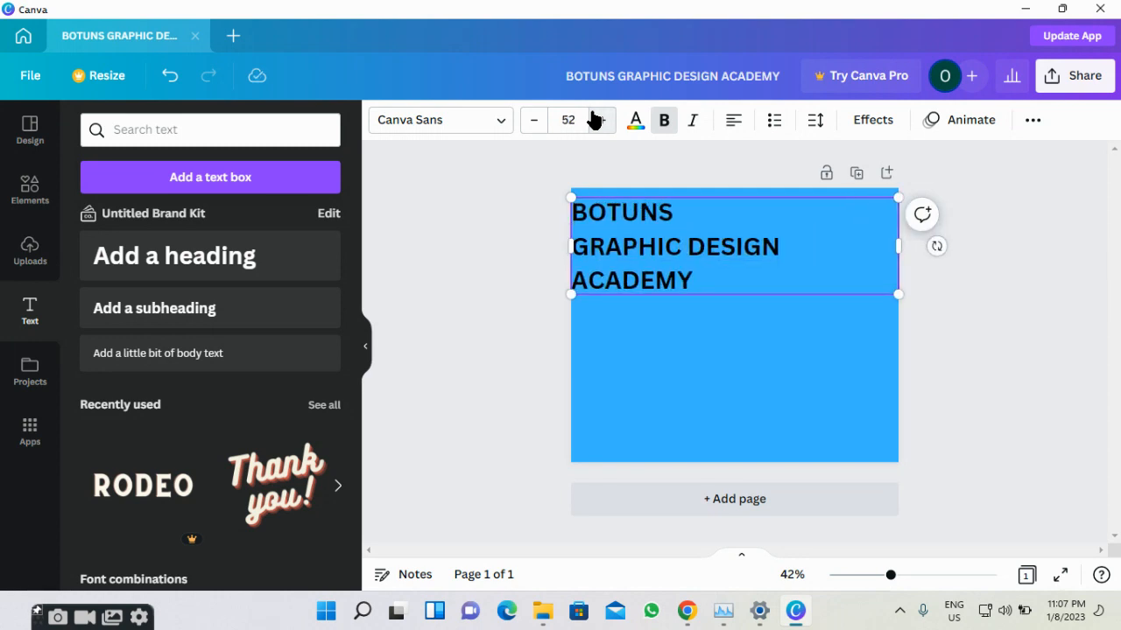
Set the heading font to JetBrains Mono Medium after trying Fira Sans Bold.
click(499, 129)
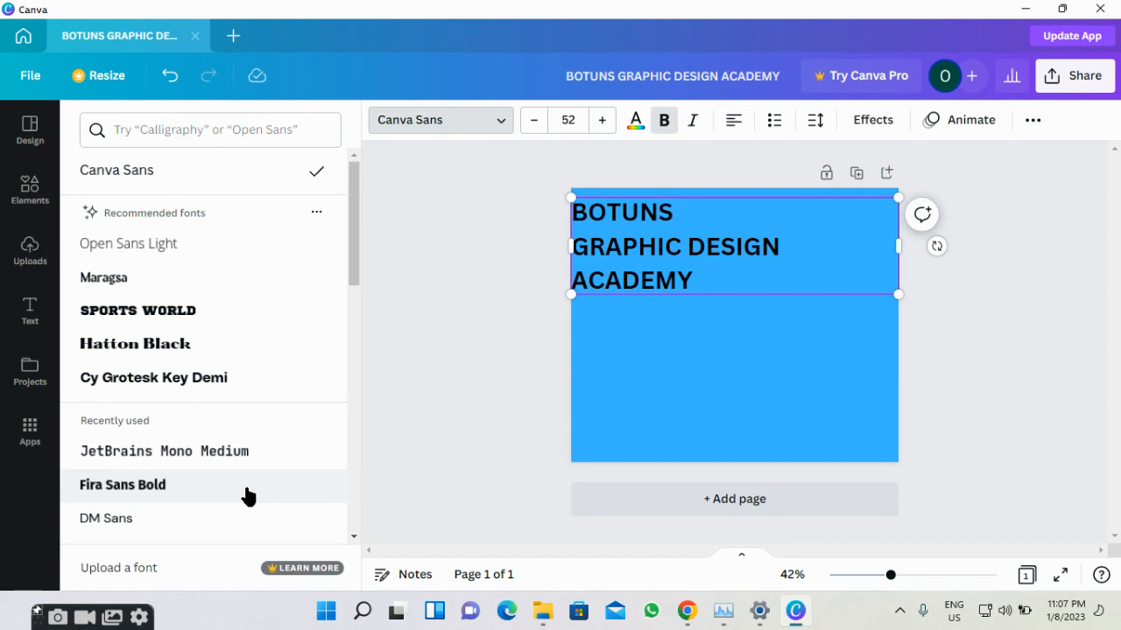
click(262, 466)
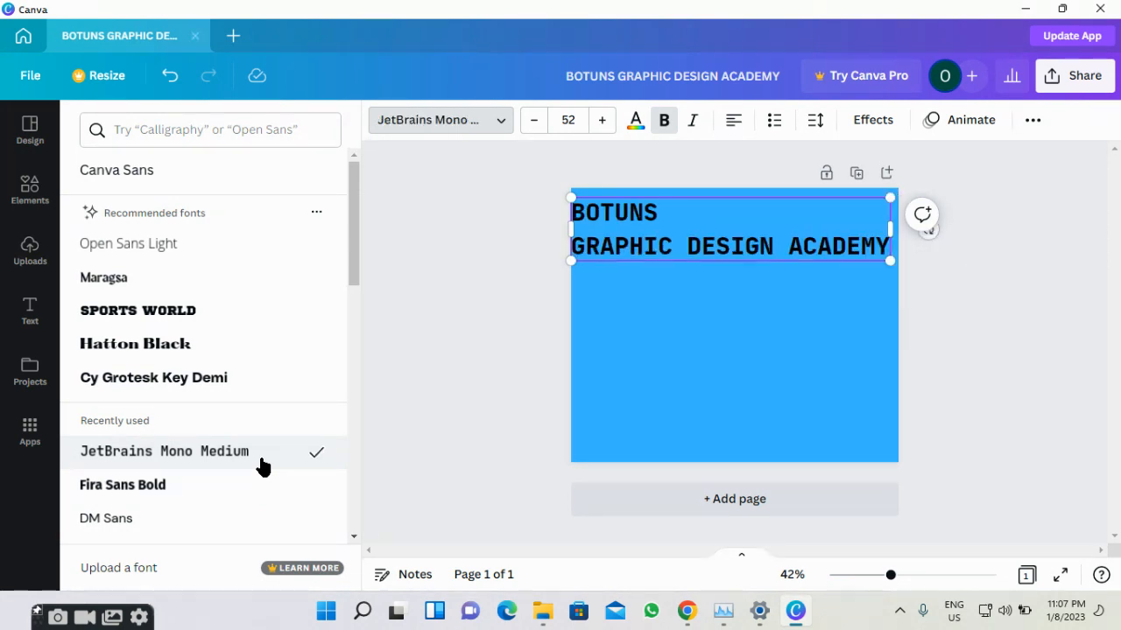
scroll(254, 466, down, 2)
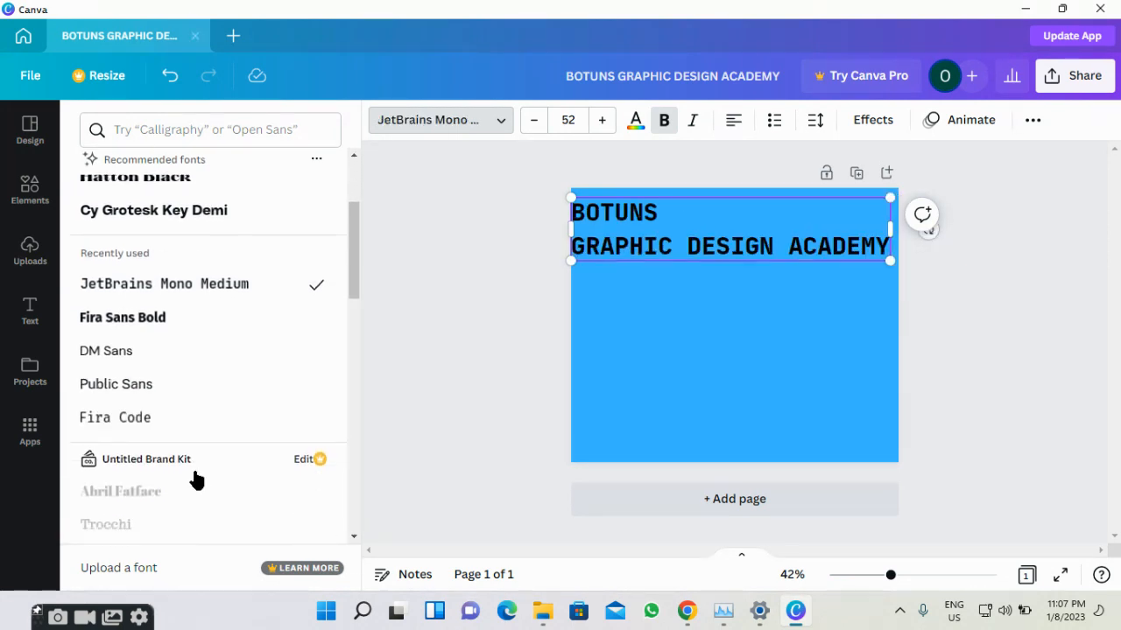
click(145, 324)
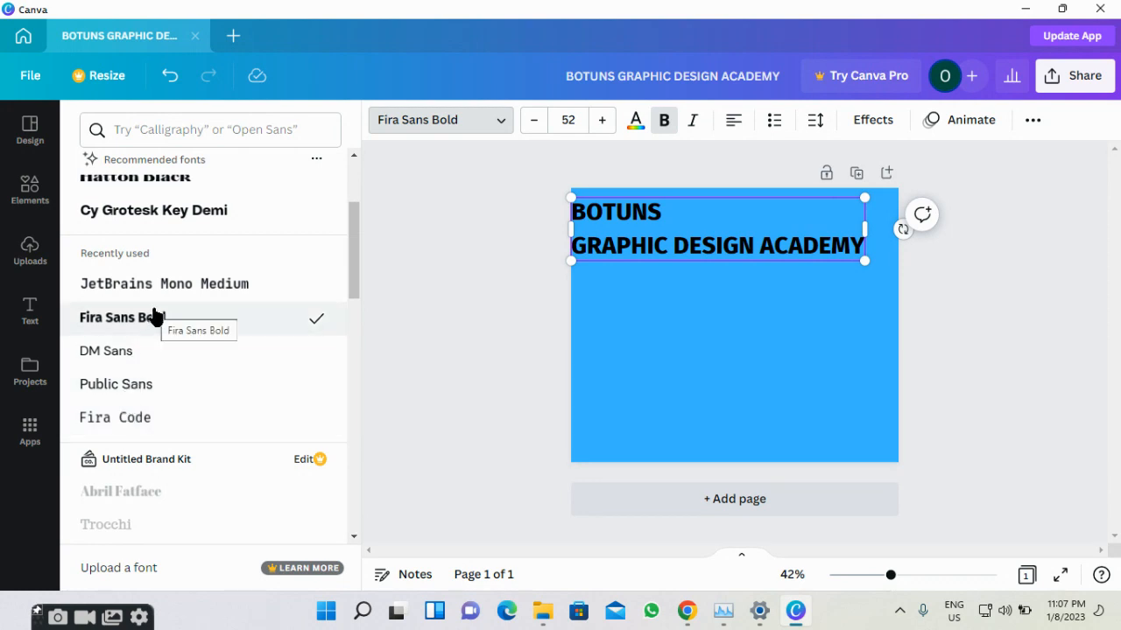
click(125, 280)
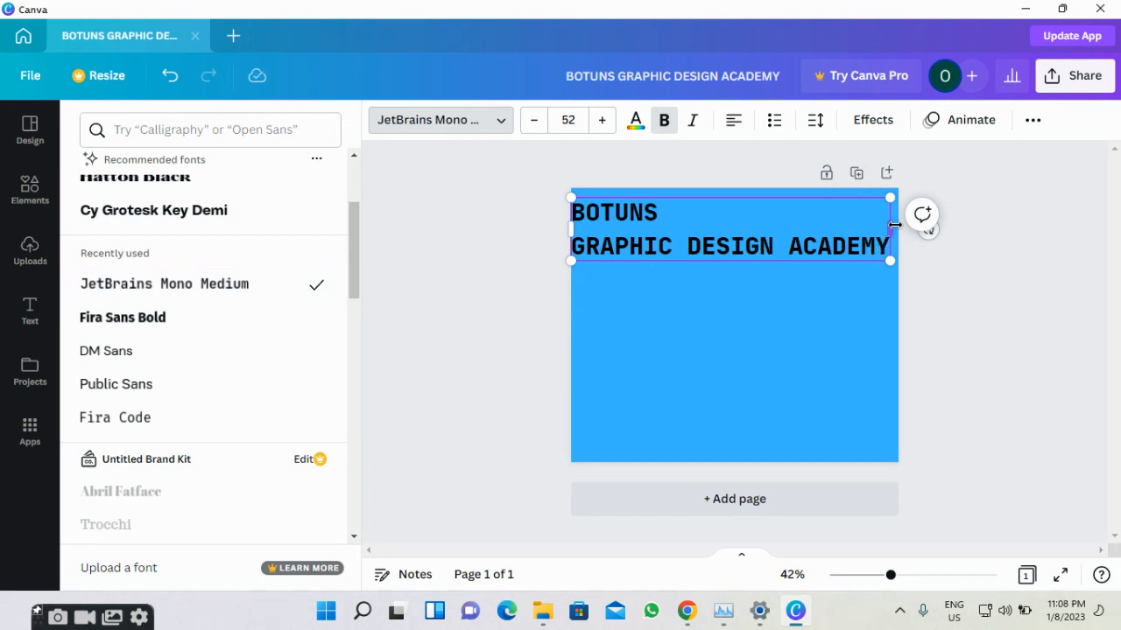
Narrow the heading text box so it rewraps, and move it lower on the blue page.
drag(894, 225, 898, 222)
drag(898, 222, 777, 218)
drag(687, 243, 707, 325)
click(472, 392)
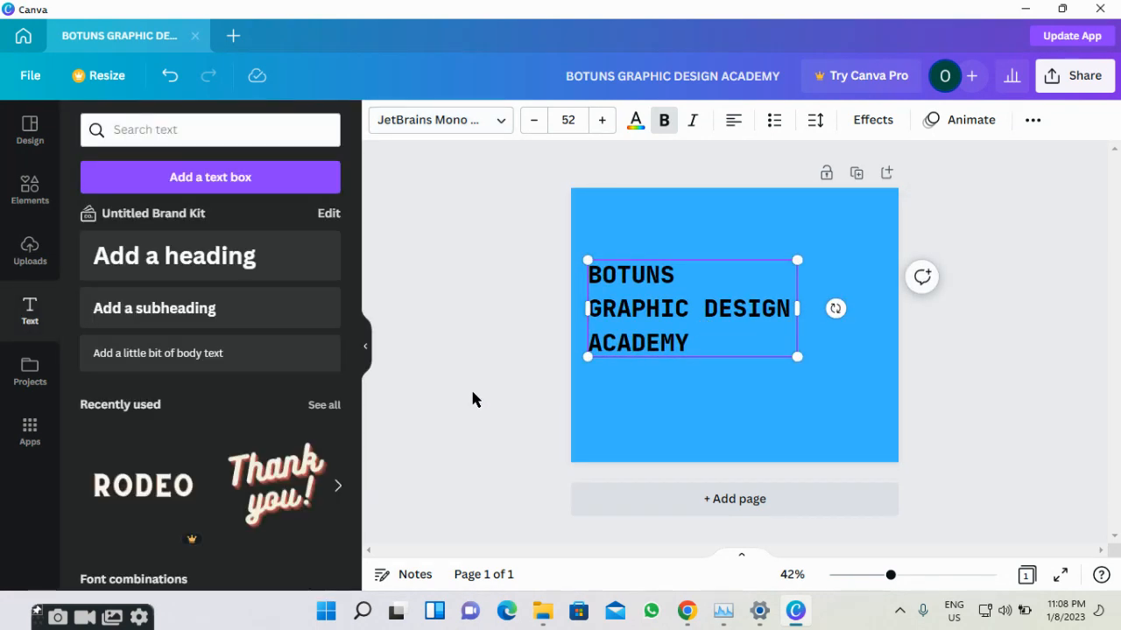
click(471, 392)
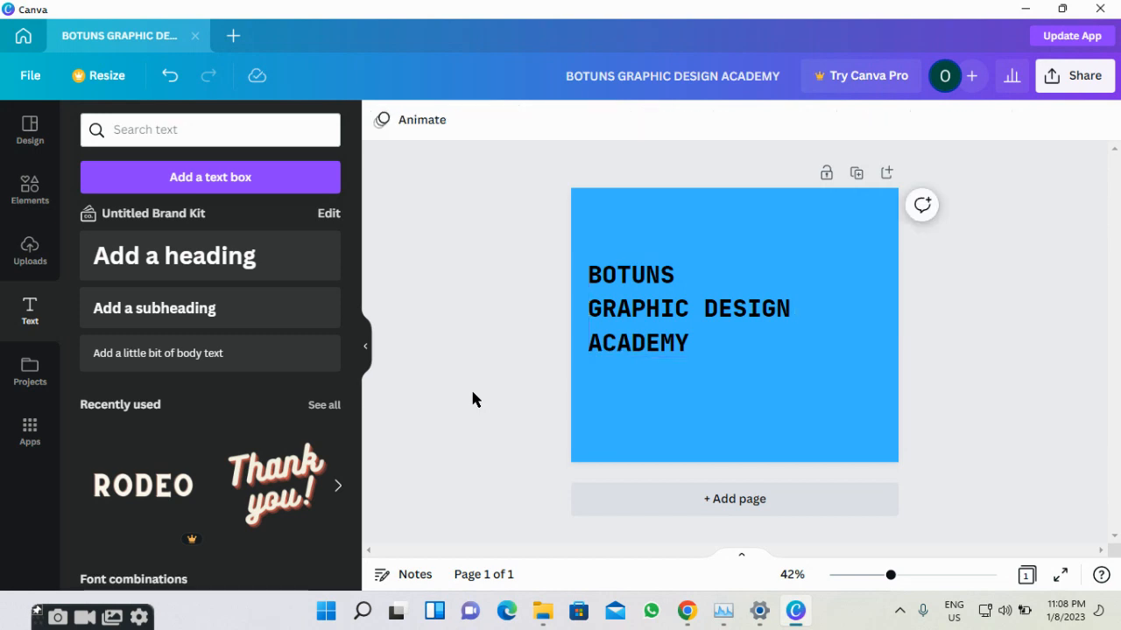
click(674, 330)
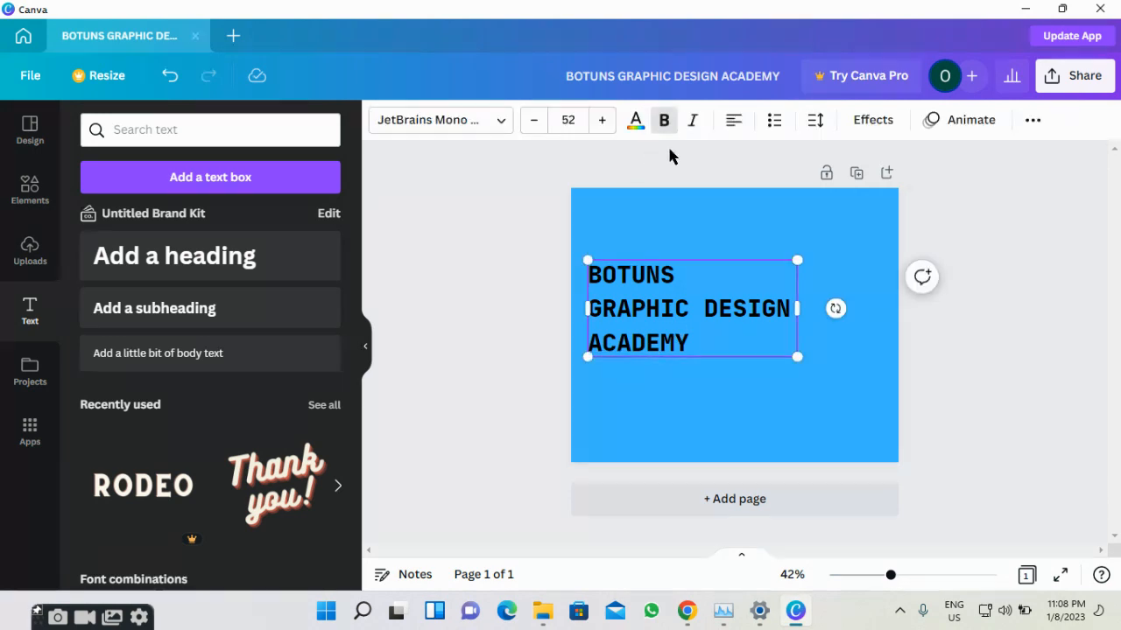
click(881, 136)
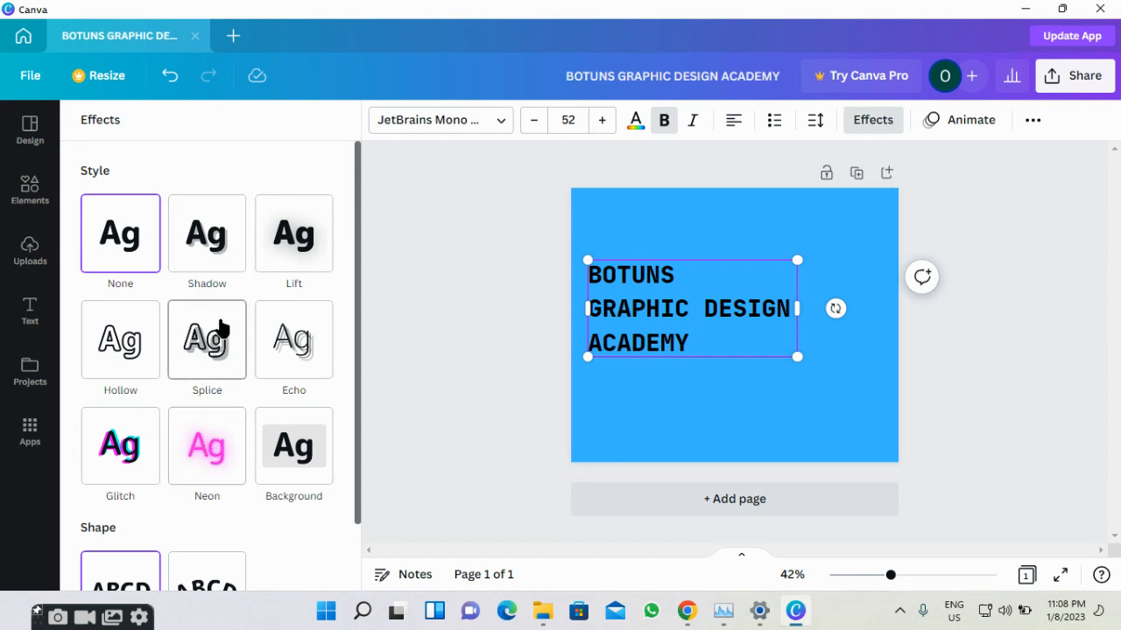
Compare Shadow, Lift, Hollow, Splice and Echo effects, then apply Lift at intensity 50.
click(201, 261)
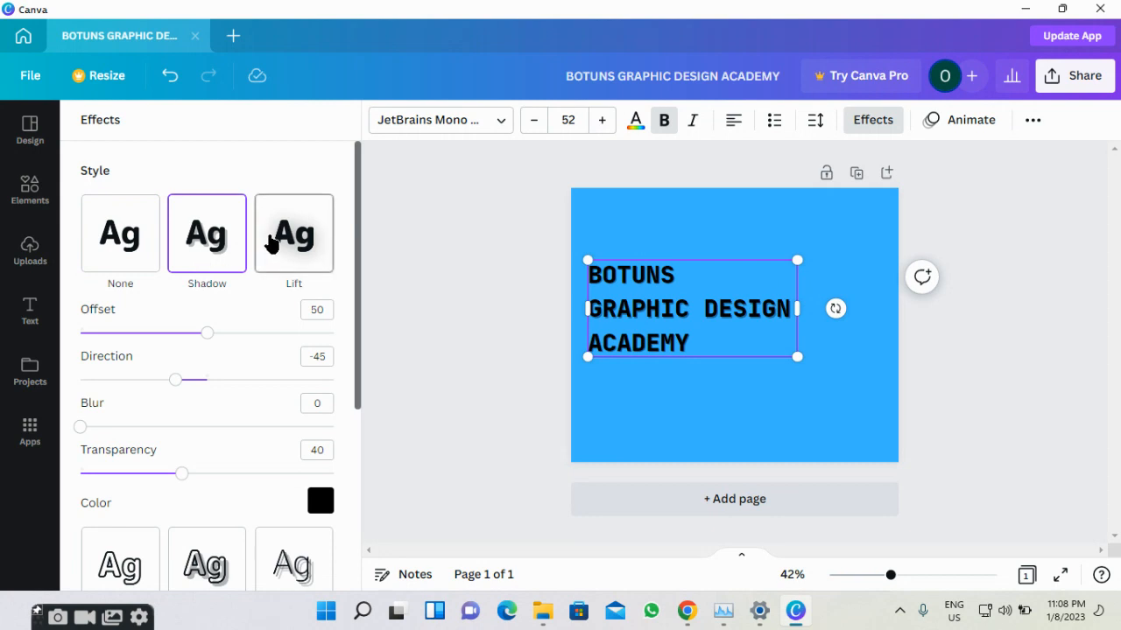
click(271, 244)
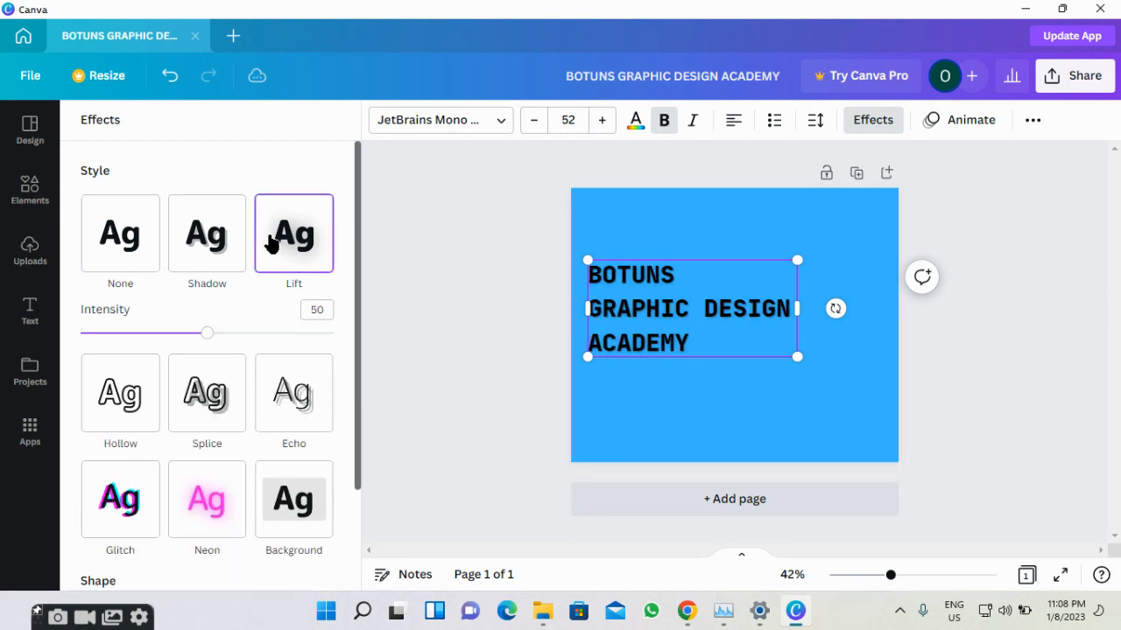
click(132, 413)
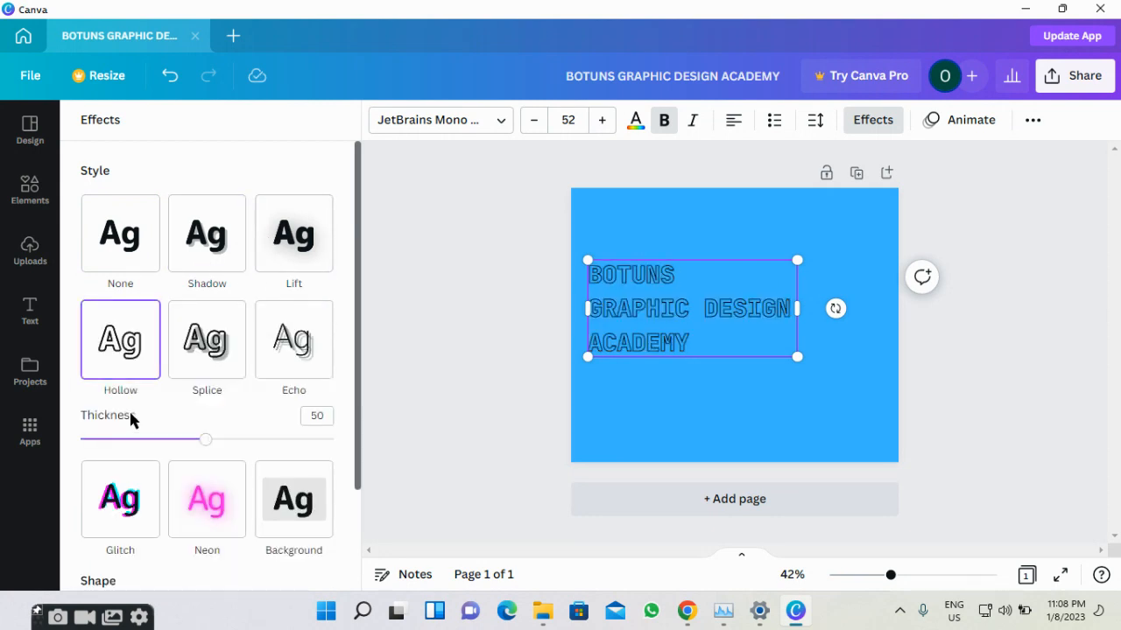
click(195, 374)
click(270, 350)
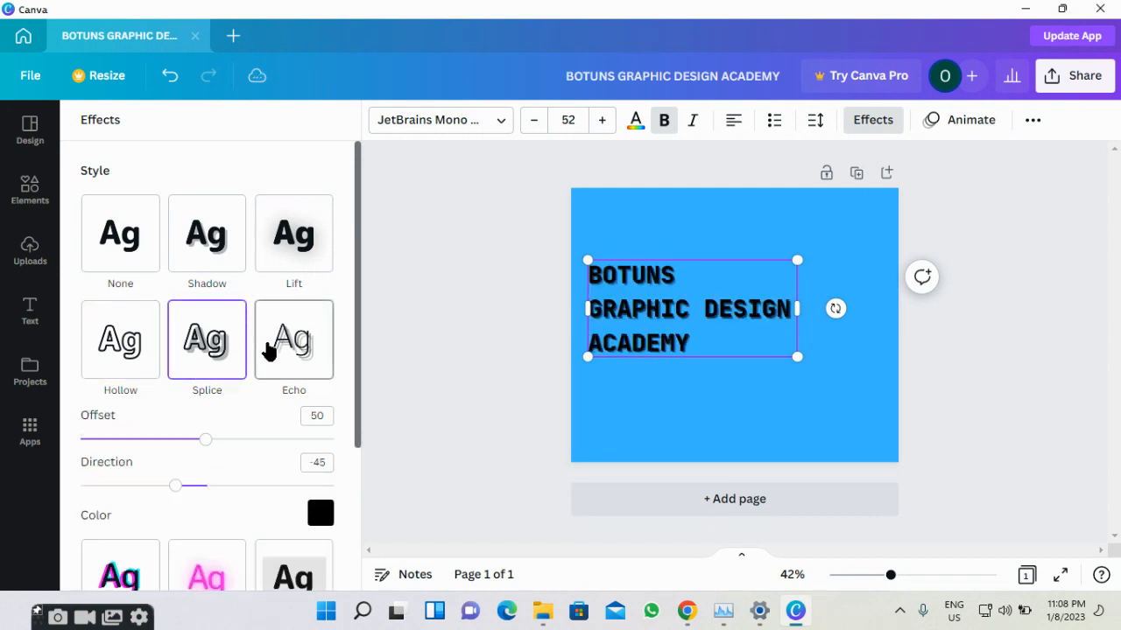
scroll(223, 388, down, 1)
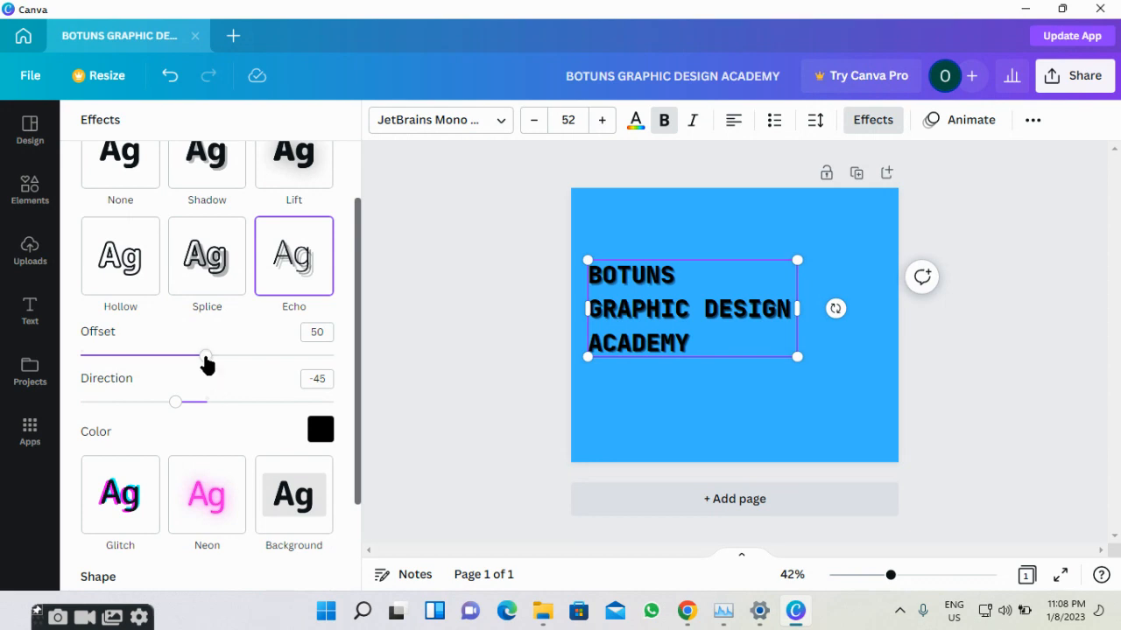
mouse_move(206, 364)
mouse_down()
mouse_move(172, 367)
mouse_move(230, 368)
mouse_move(218, 368)
mouse_up()
scroll(218, 351, up, 1)
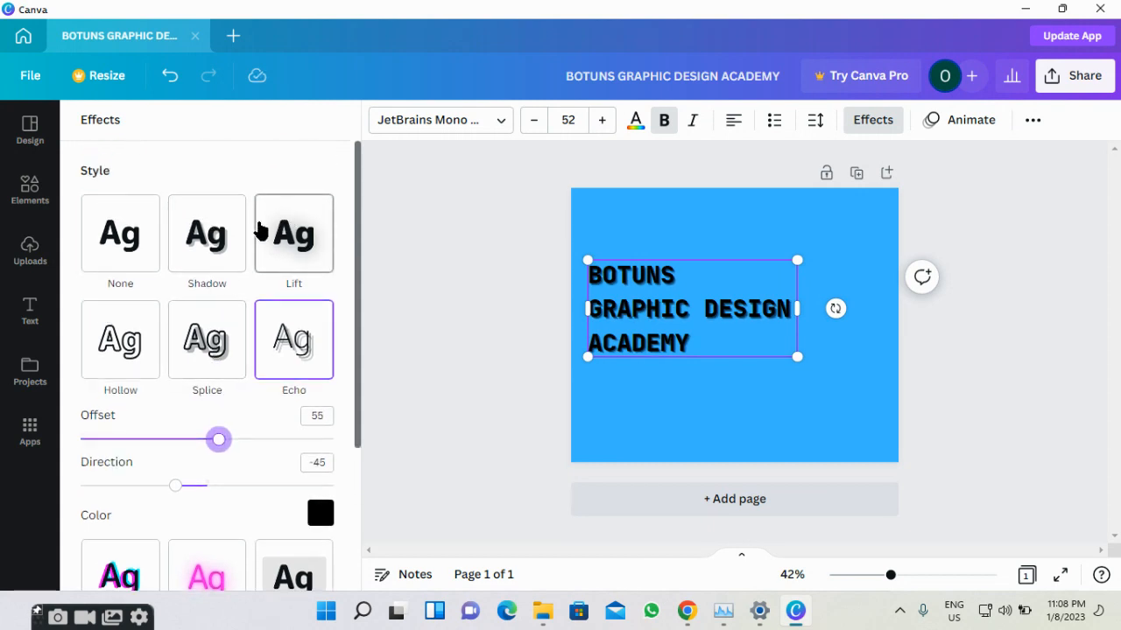
click(261, 226)
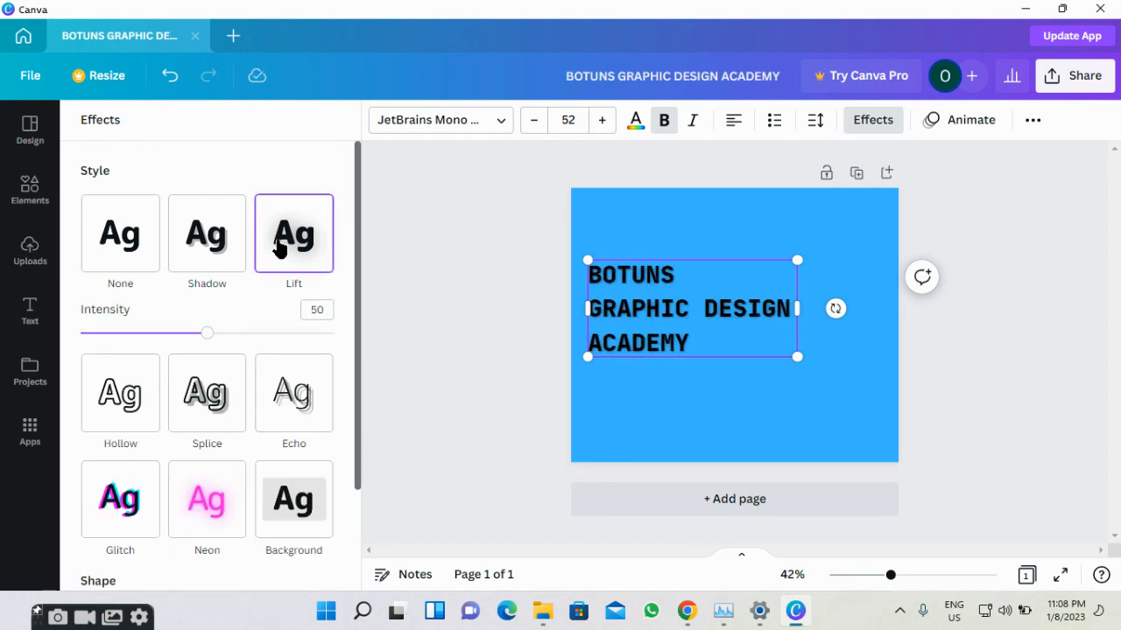
scroll(250, 411, down, 2)
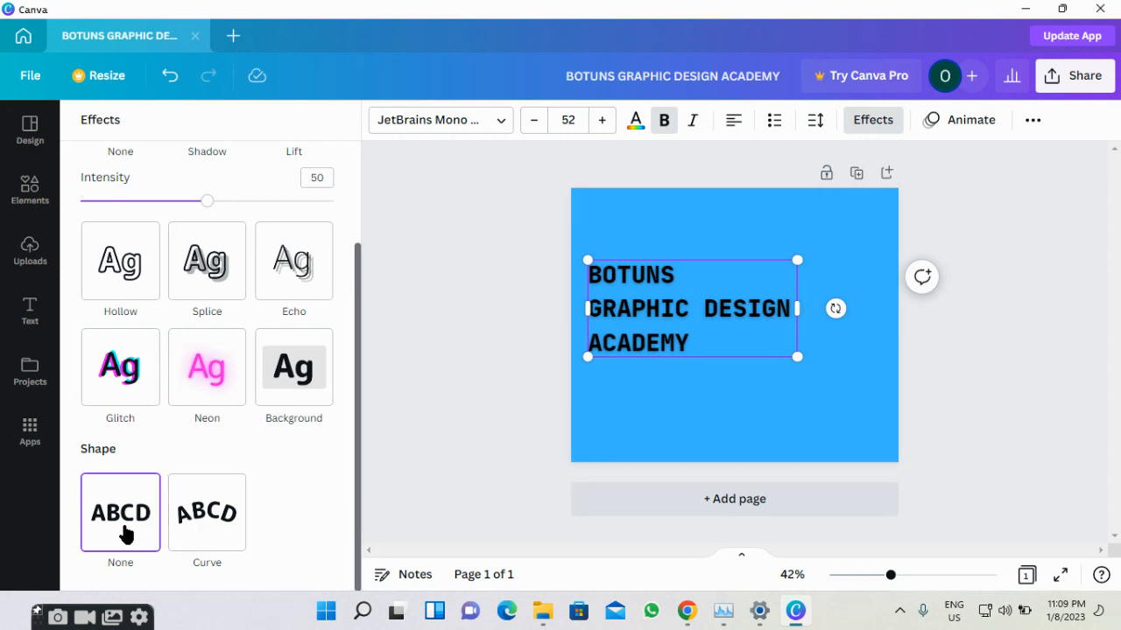
Trial a curve on the heading, revert to straight text, and centre its box horizontally.
click(179, 533)
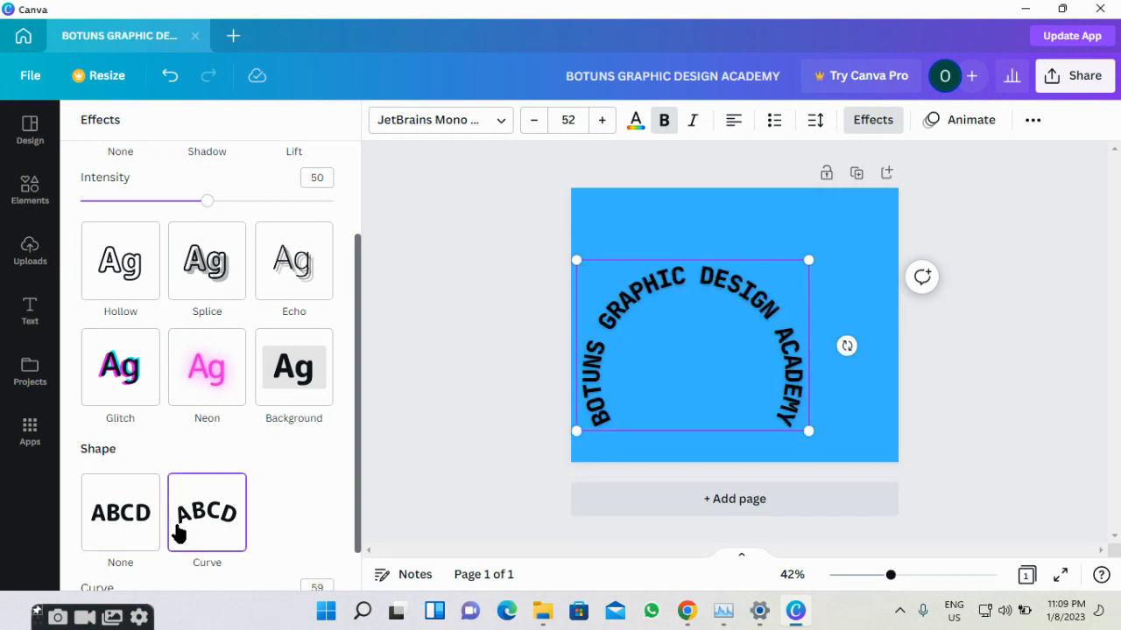
scroll(179, 533, down, 2)
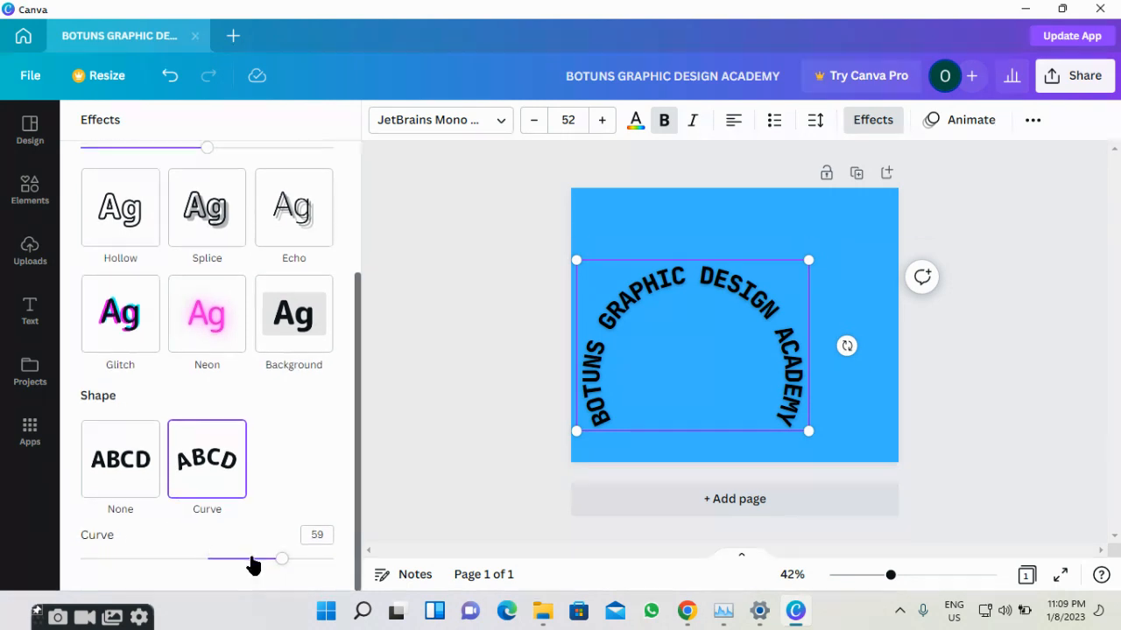
drag(252, 560, 228, 560)
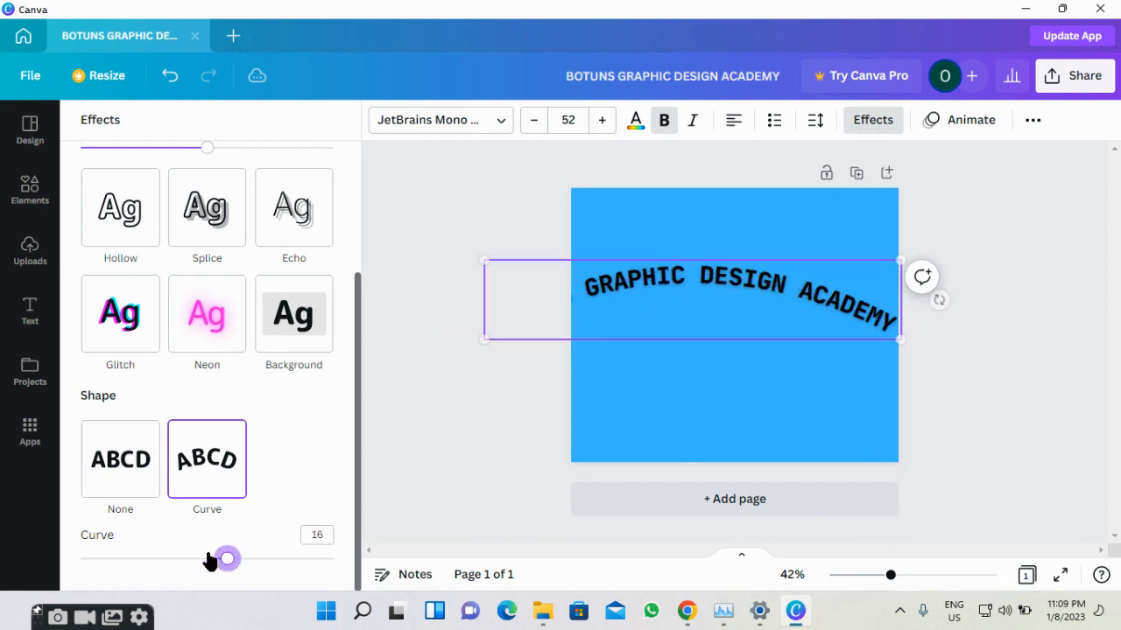
click(107, 493)
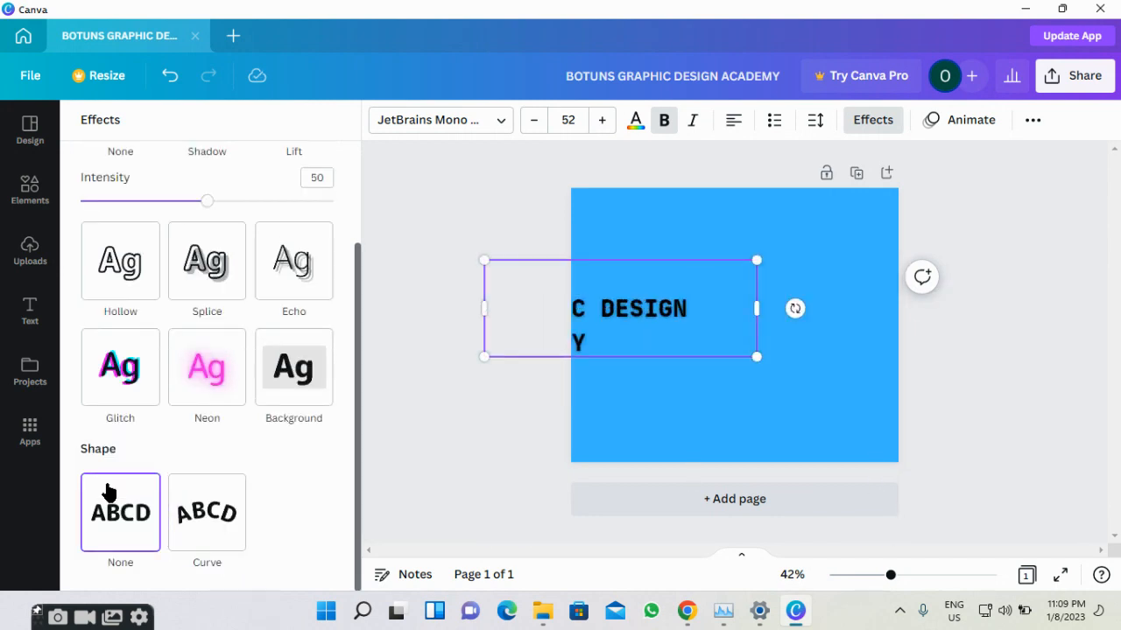
drag(672, 286, 776, 293)
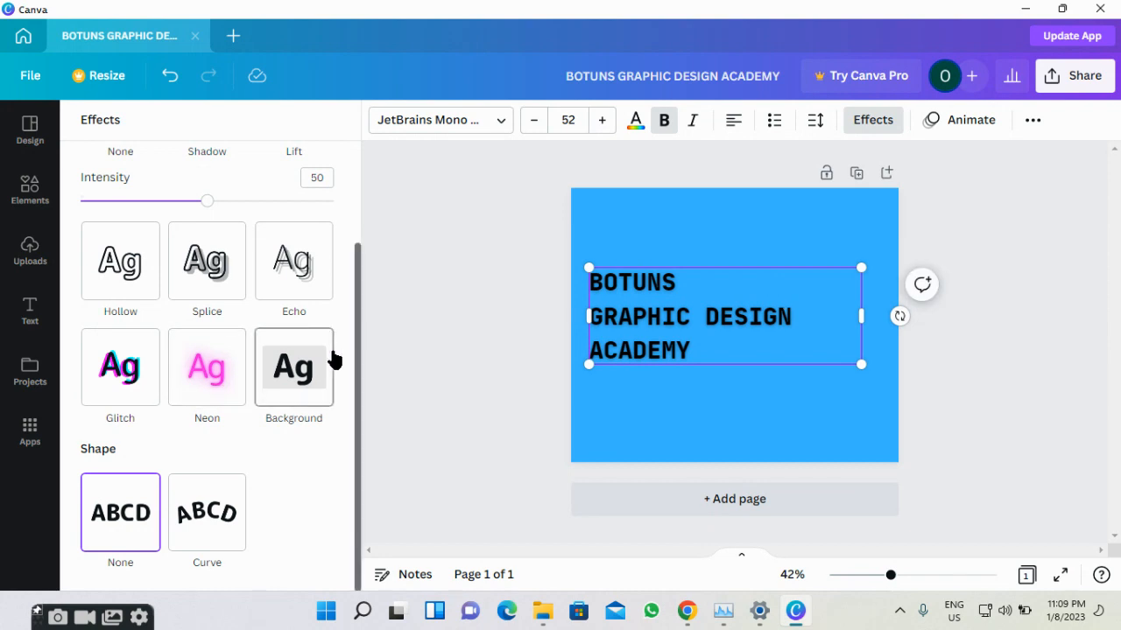
click(390, 328)
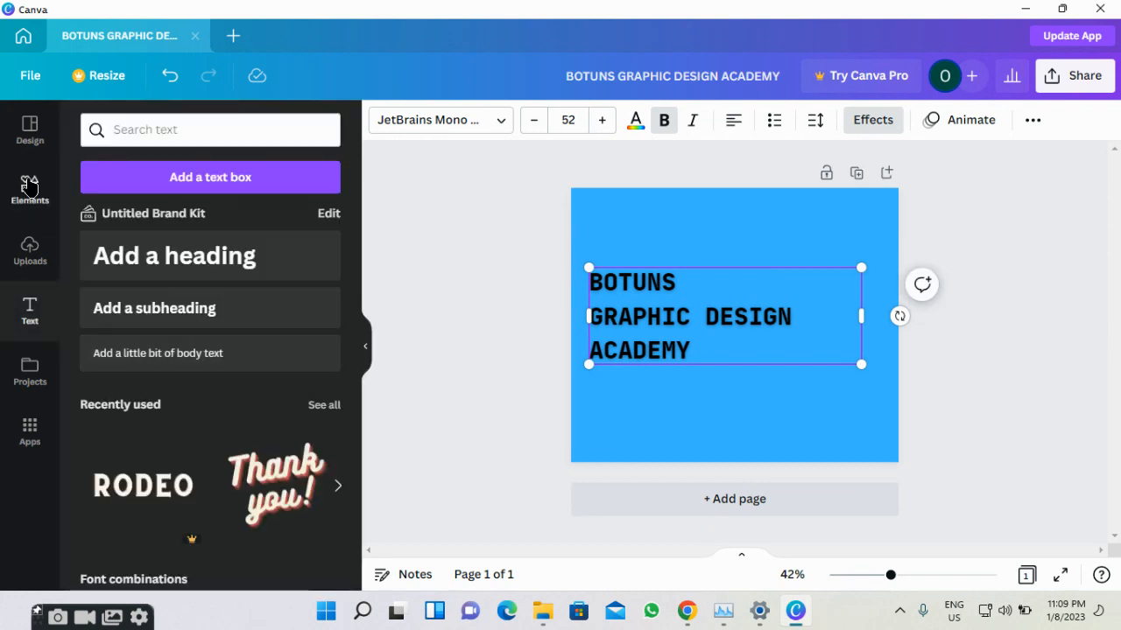
Filter the Facebook Post template results by the English (US) language.
click(27, 208)
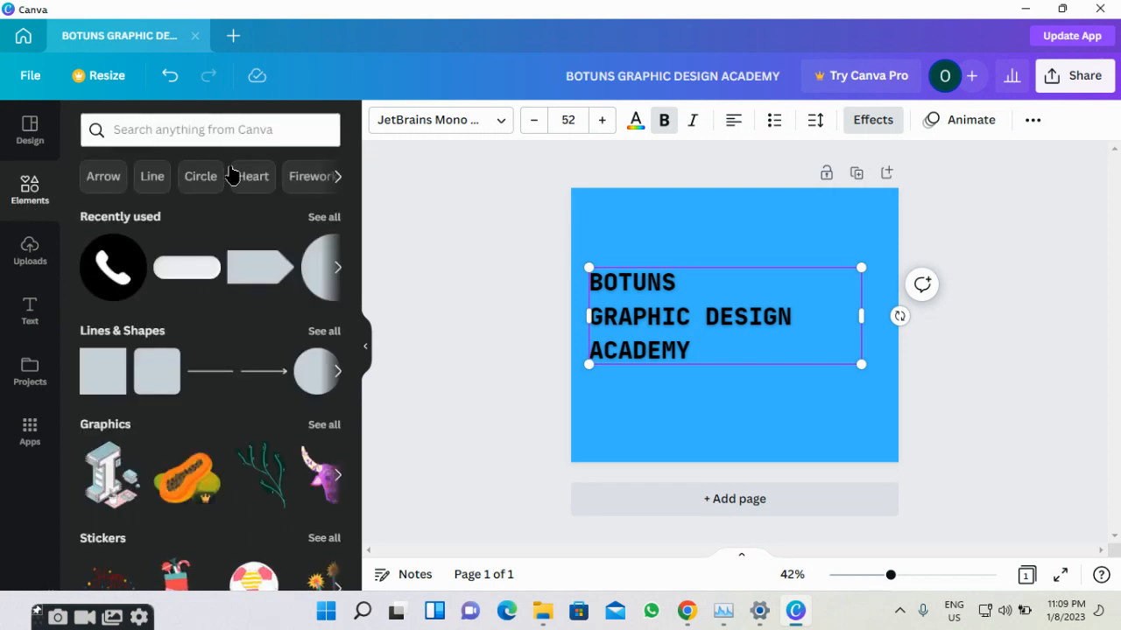
scroll(215, 320, down, 2)
scroll(166, 234, up, 2)
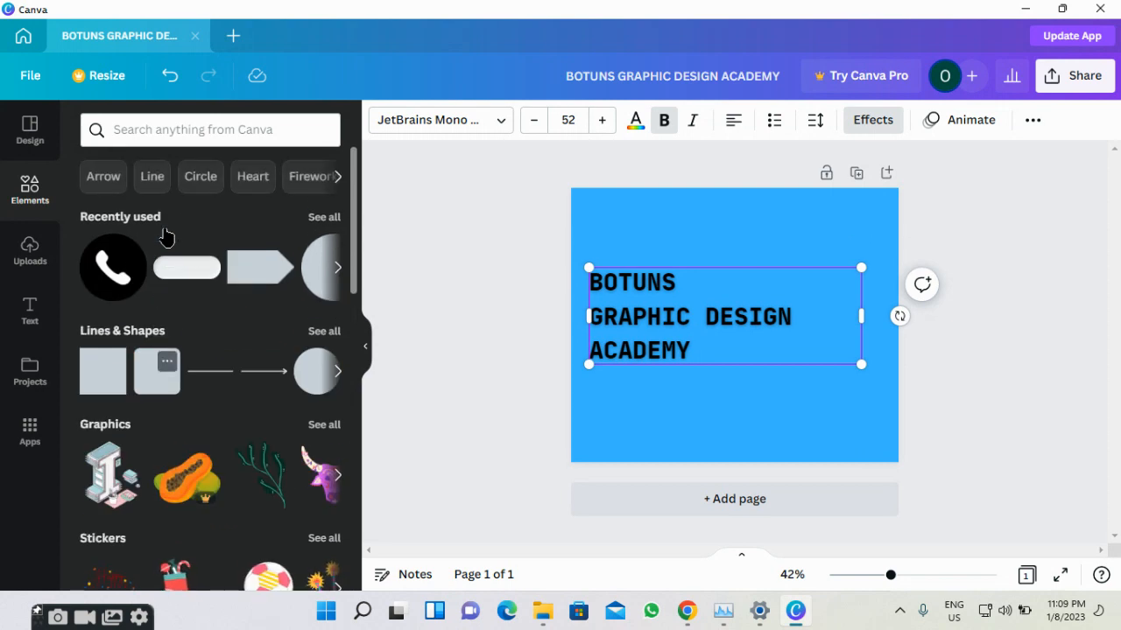
click(30, 131)
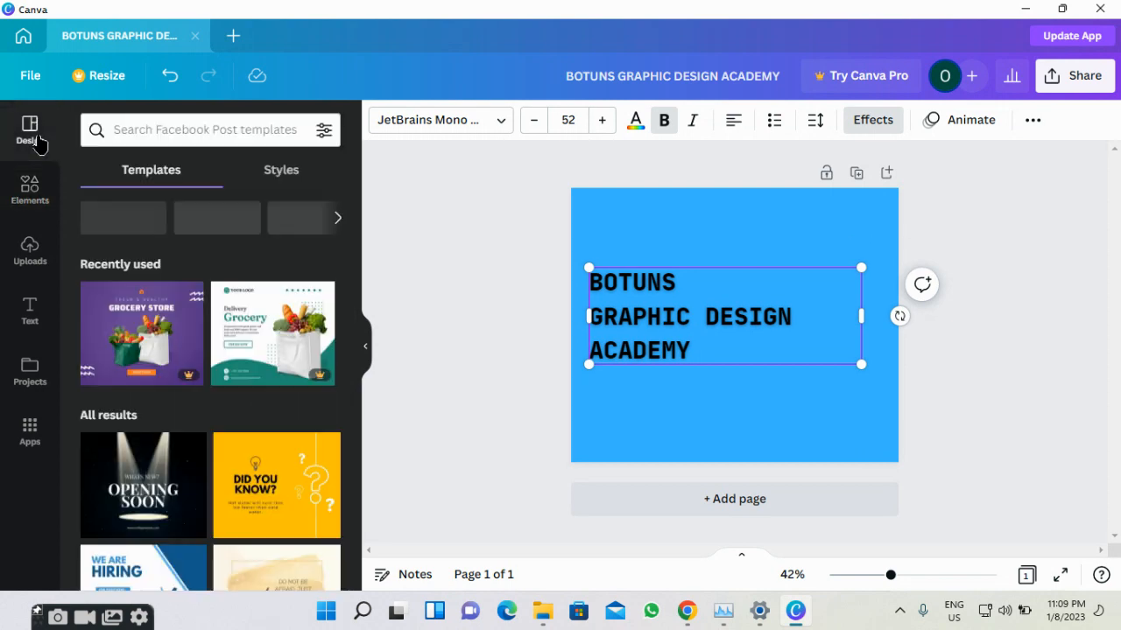
click(319, 131)
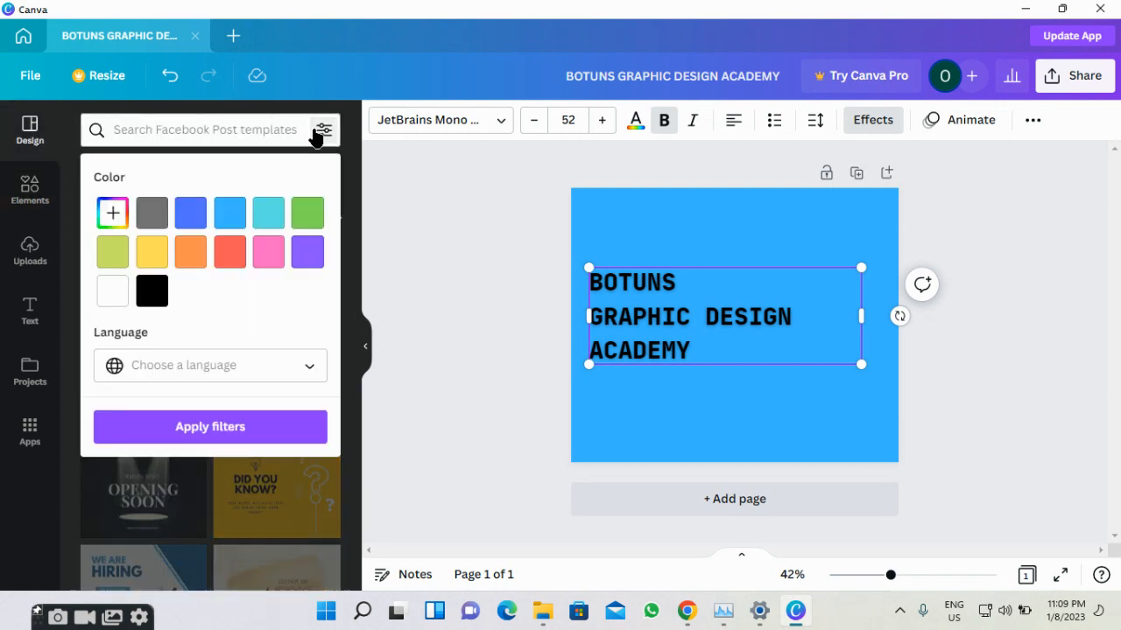
click(311, 360)
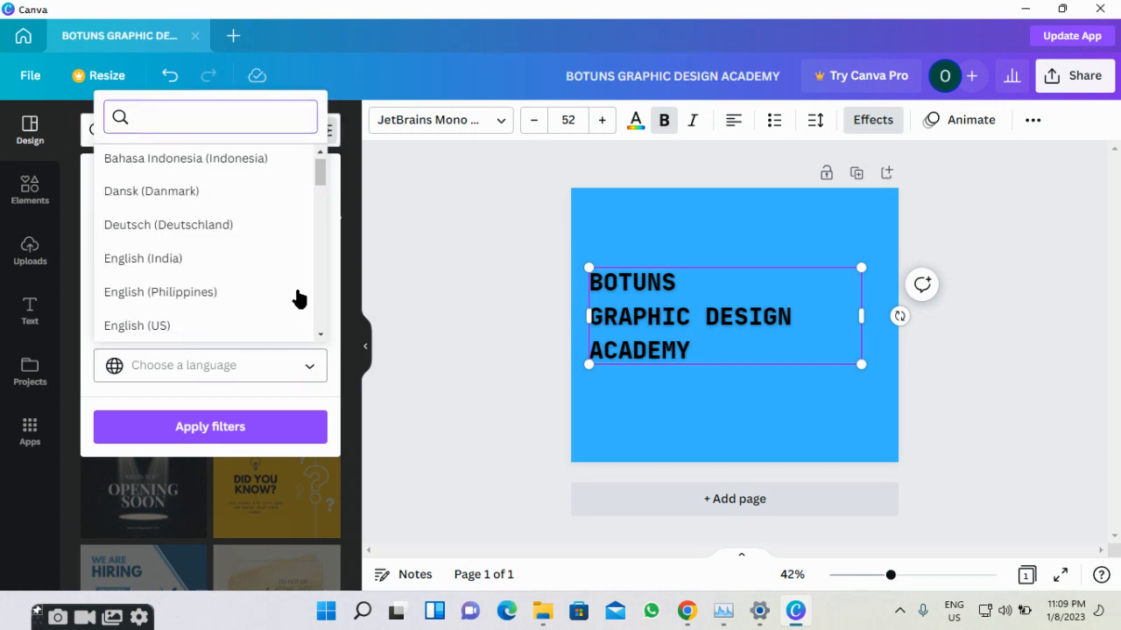
click(263, 338)
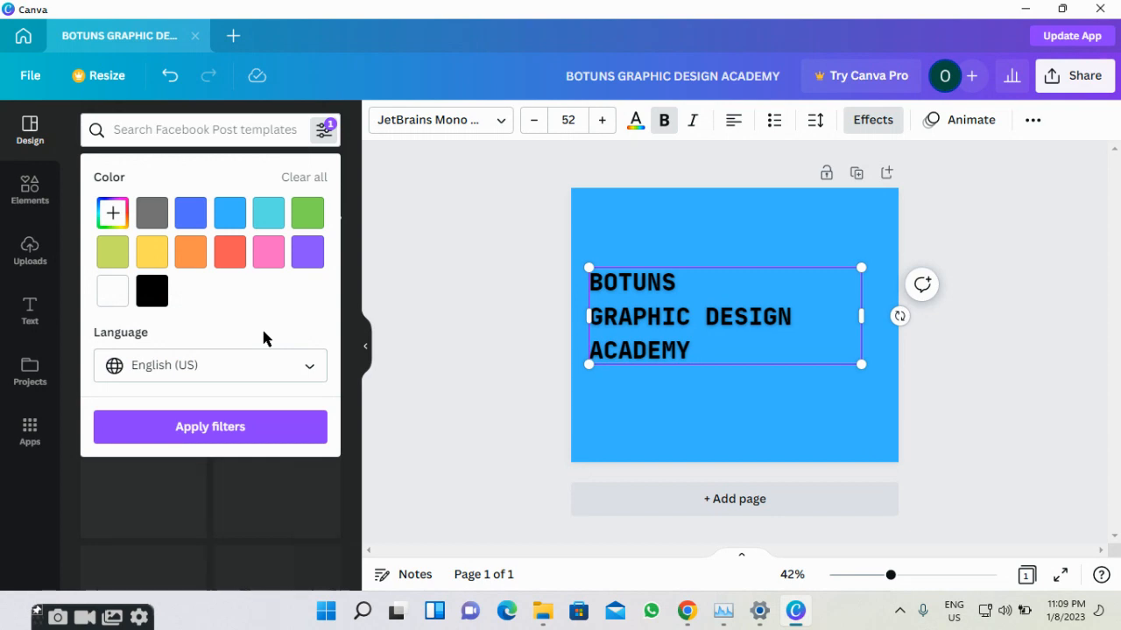
click(223, 429)
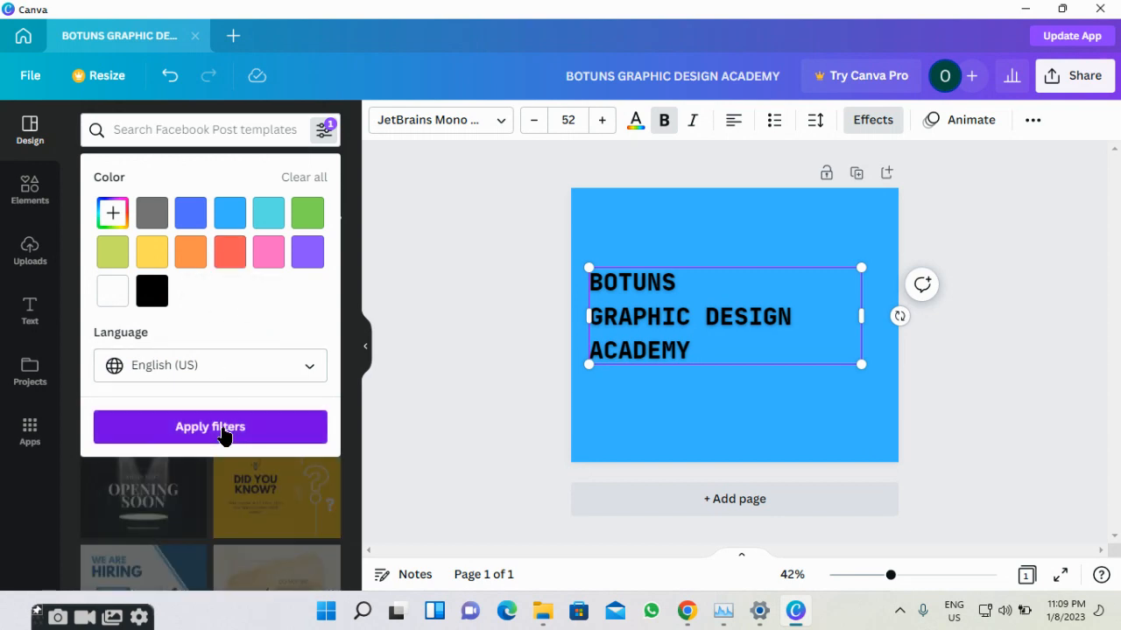
click(325, 130)
click(325, 130)
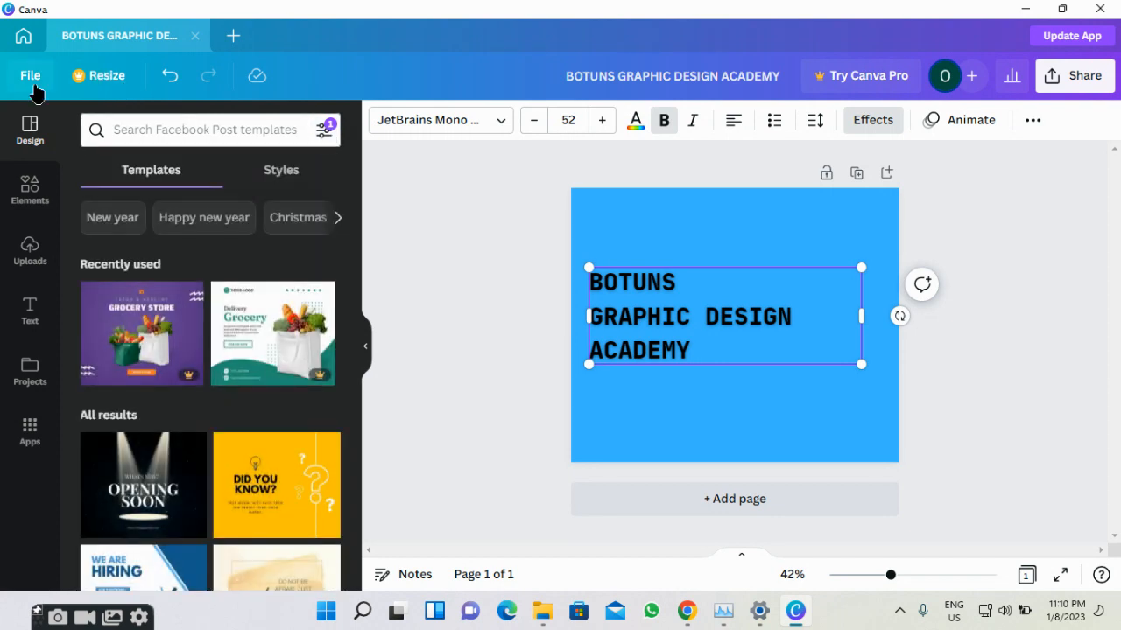
Insert the stock photo of a person working at a laptop on a wooden desk.
click(27, 198)
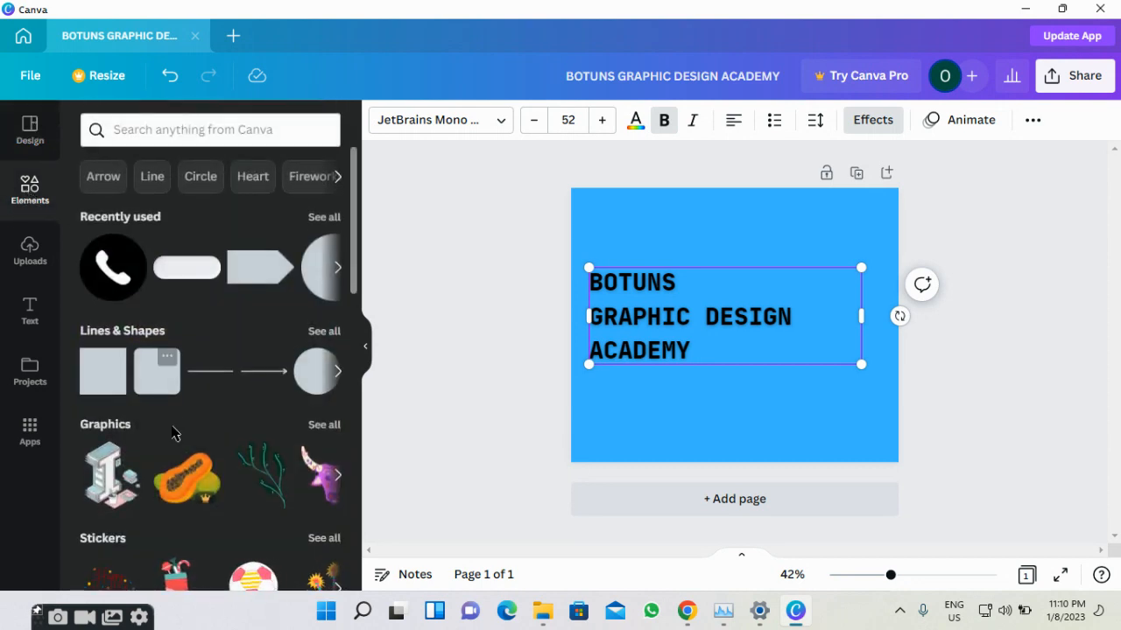
scroll(172, 431, down, 2)
scroll(173, 432, down, 3)
scroll(175, 430, up, 4)
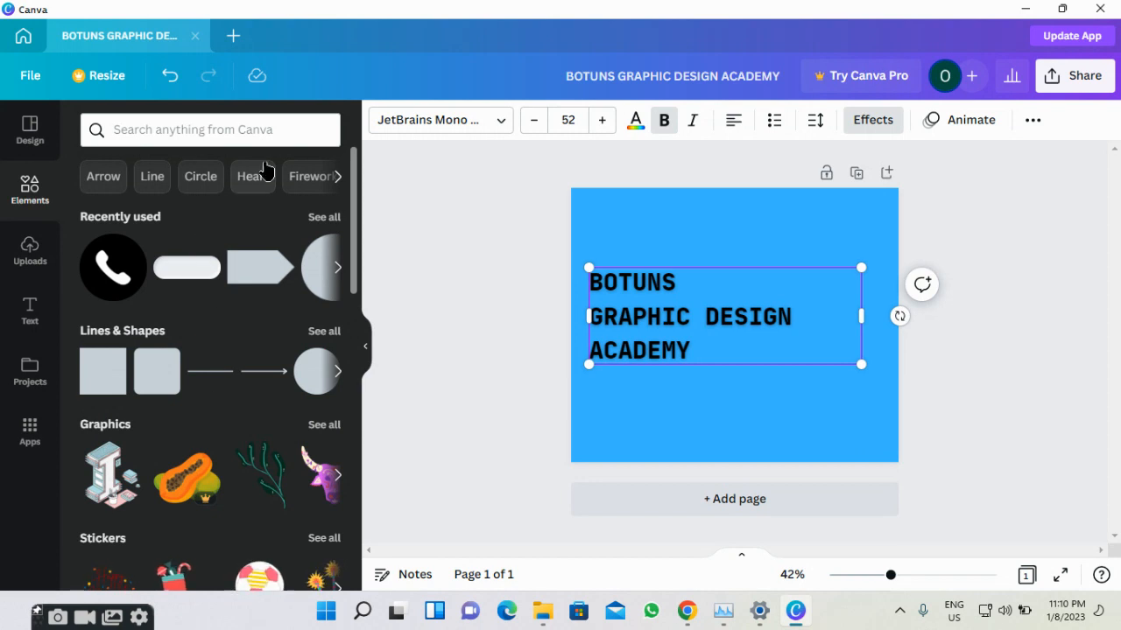
click(277, 134)
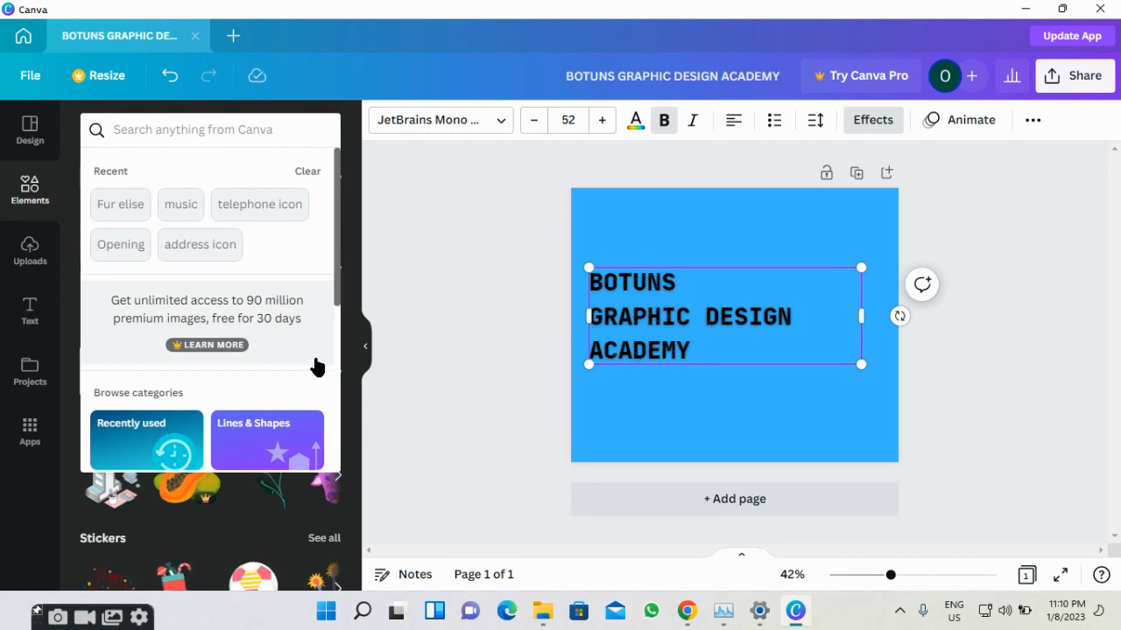
scroll(345, 437, down, 2)
click(427, 459)
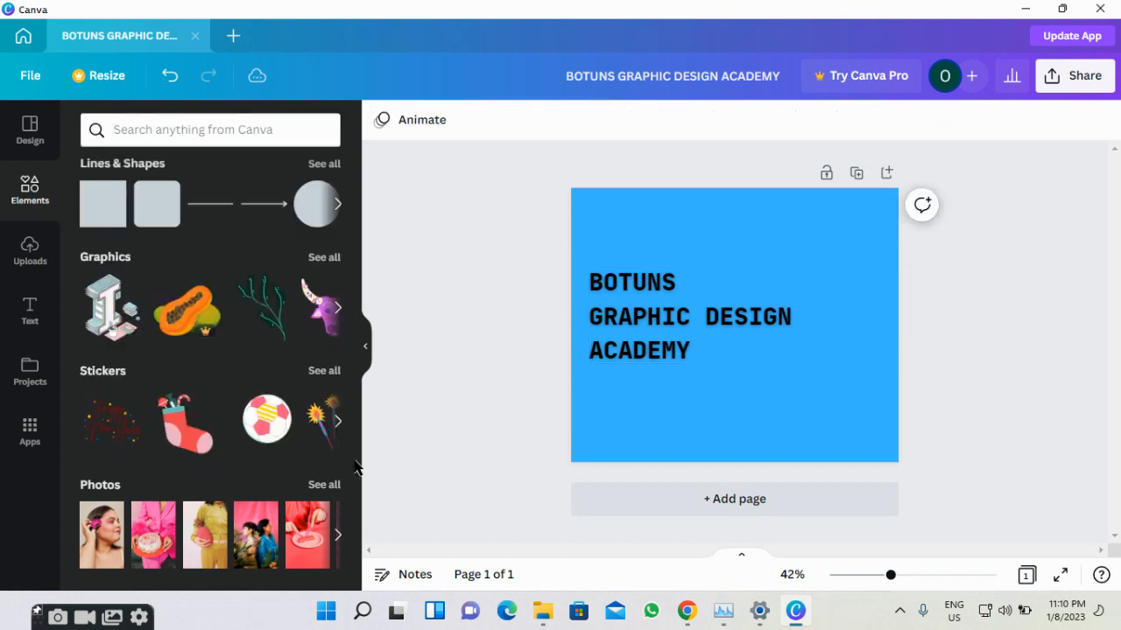
scroll(295, 430, down, 3)
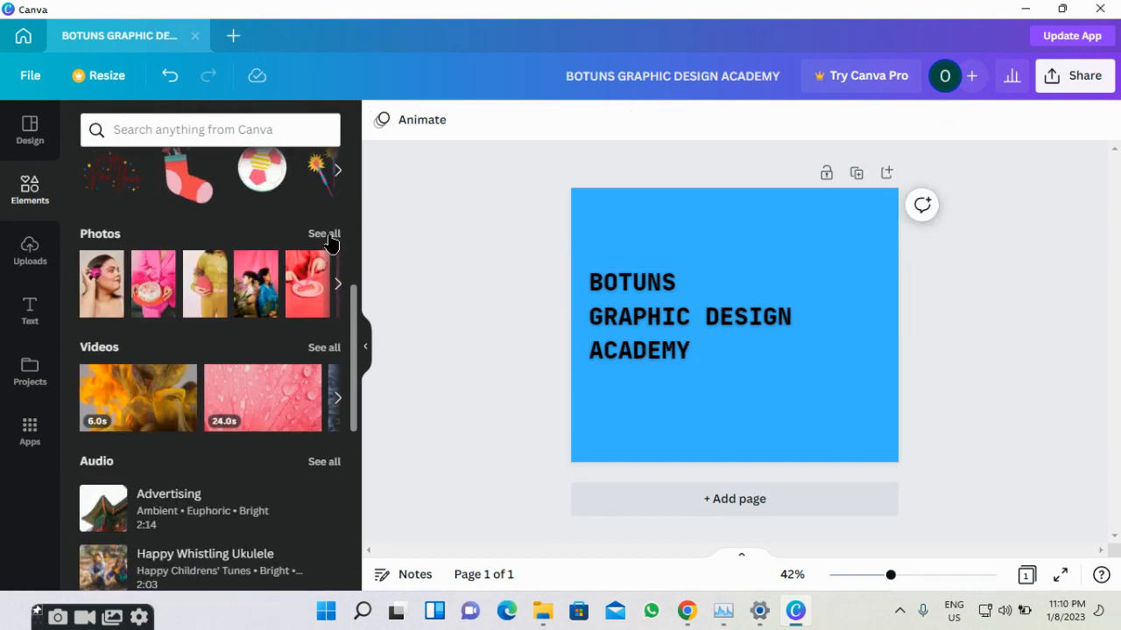
click(328, 238)
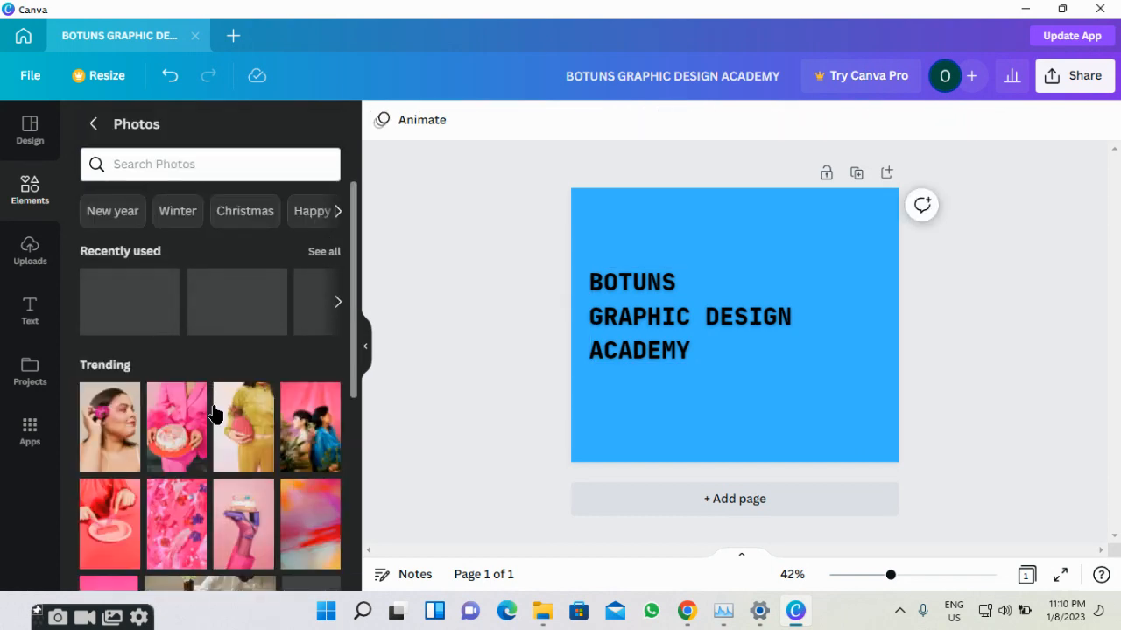
scroll(215, 407, down, 5)
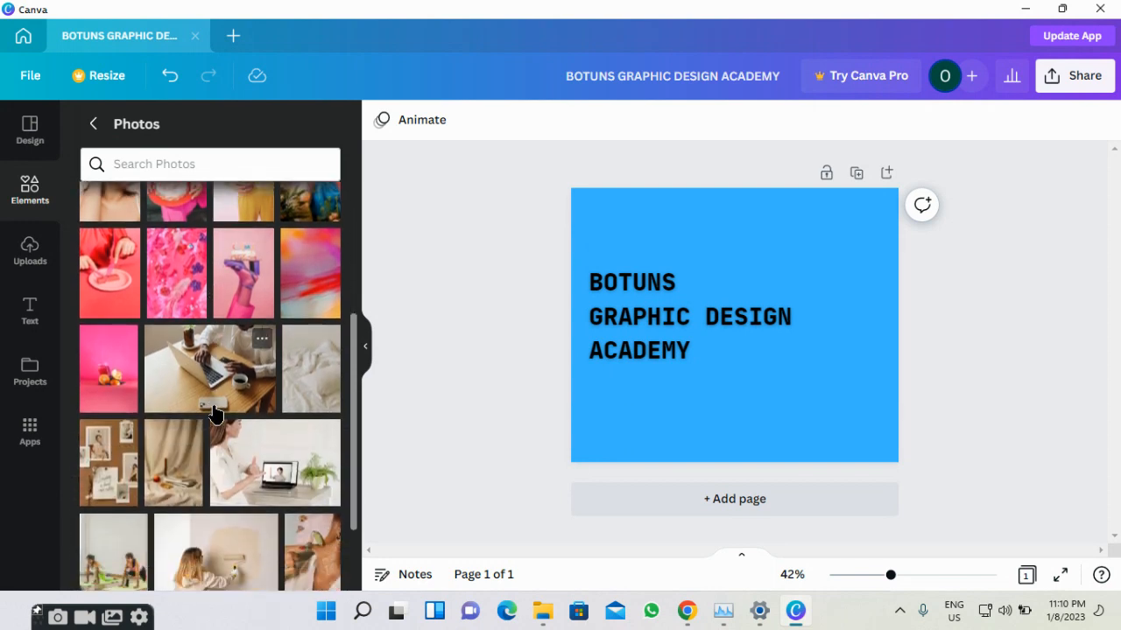
click(194, 366)
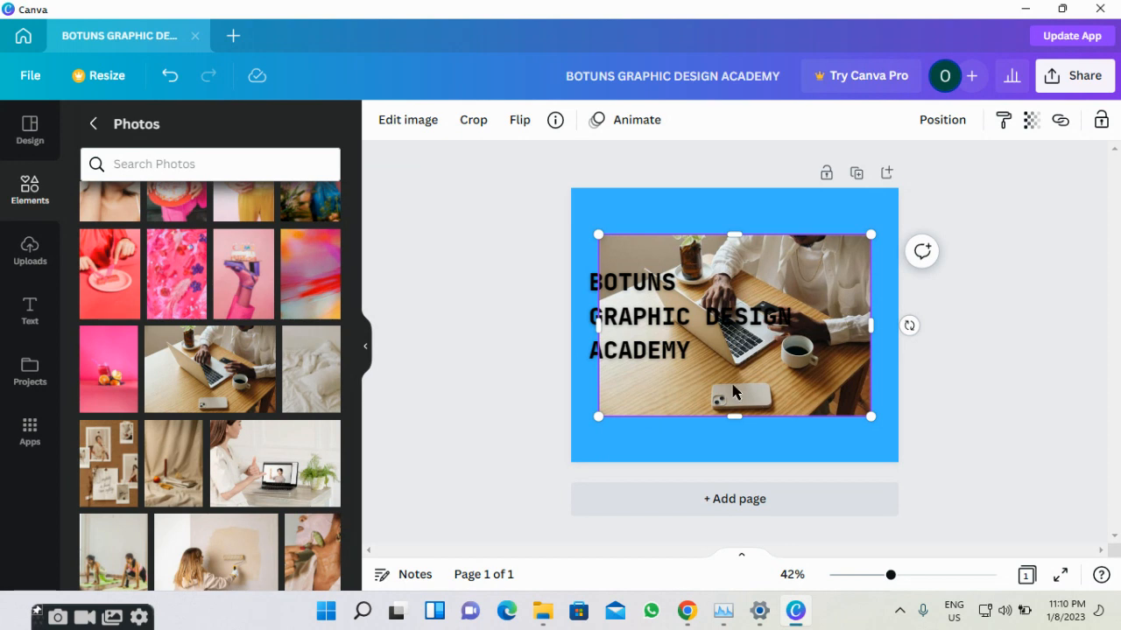
Move the laptop photo into place and crop away its top and left edges.
drag(655, 417, 672, 394)
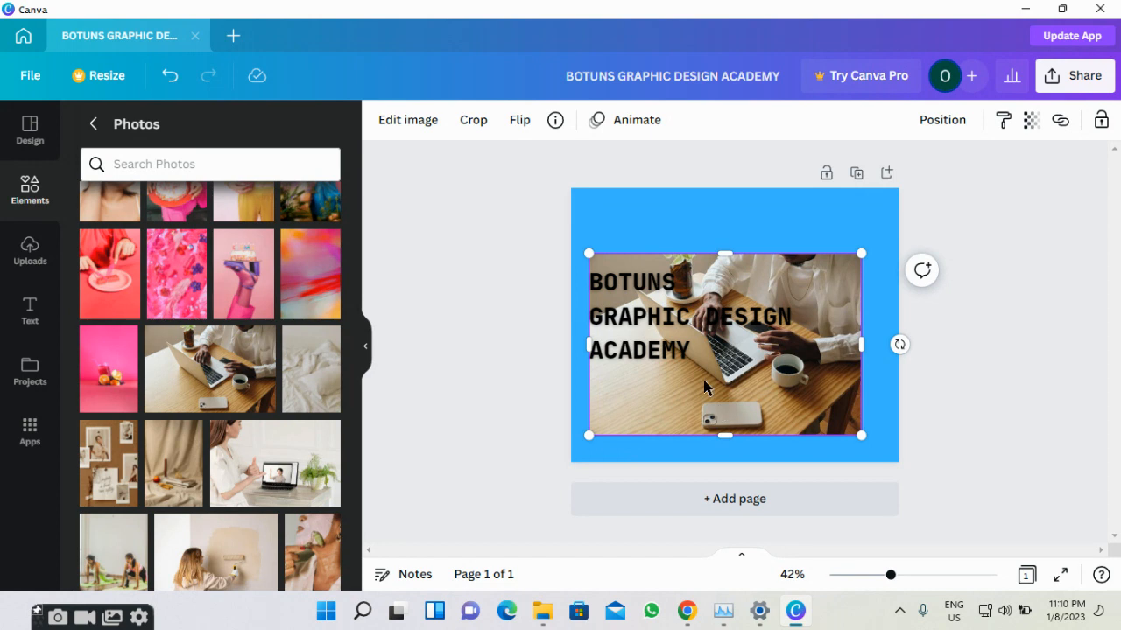
click(472, 128)
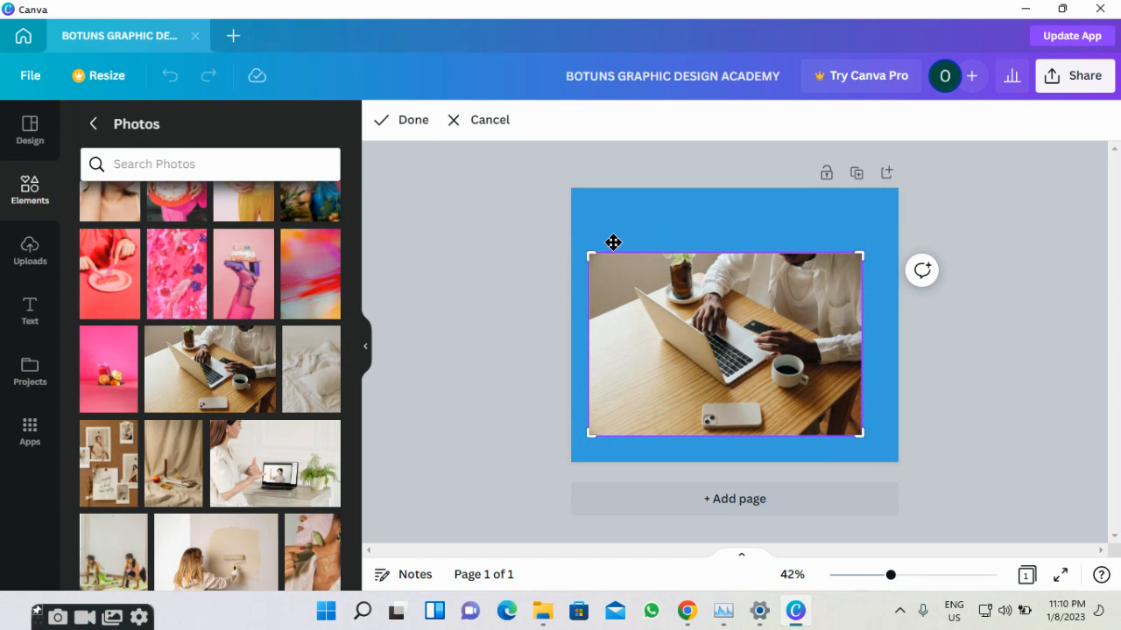
drag(591, 256, 620, 289)
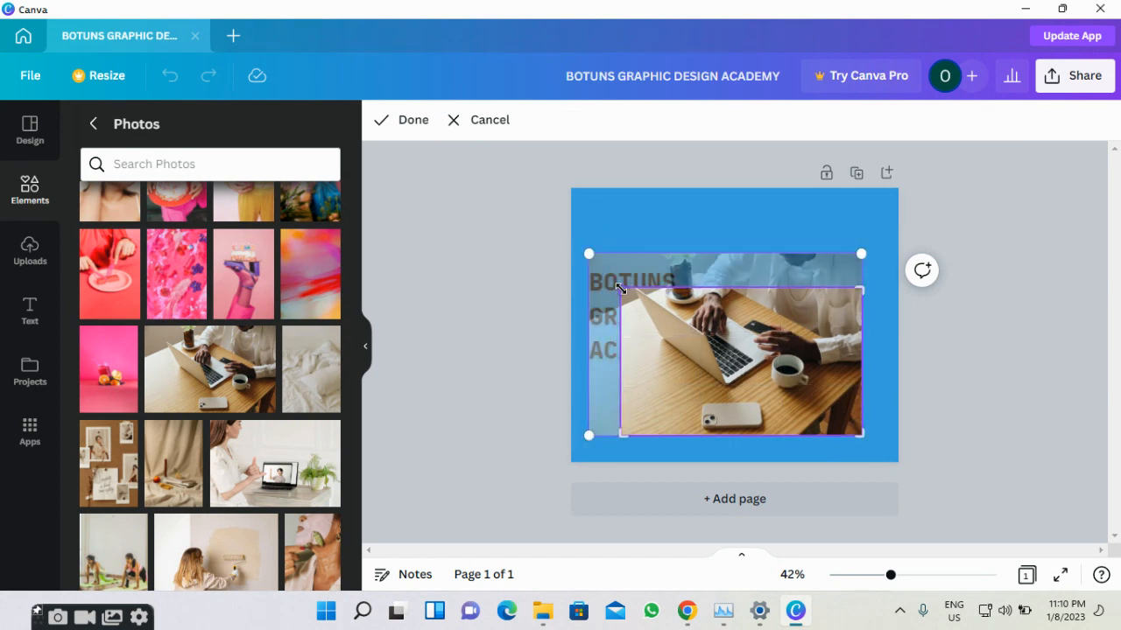
click(382, 129)
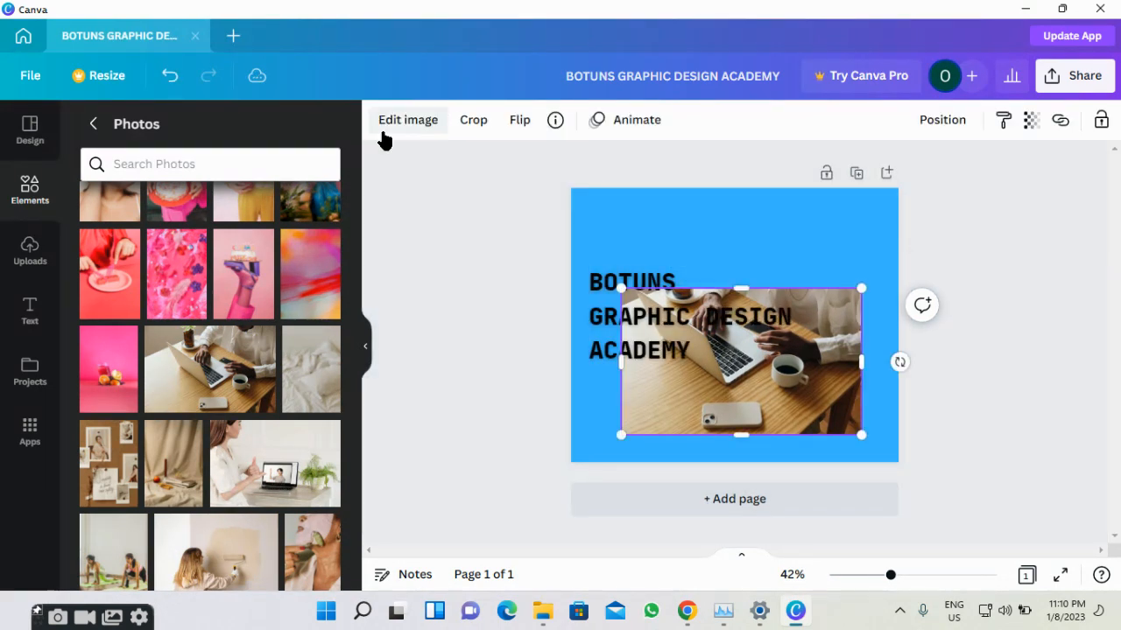
click(520, 123)
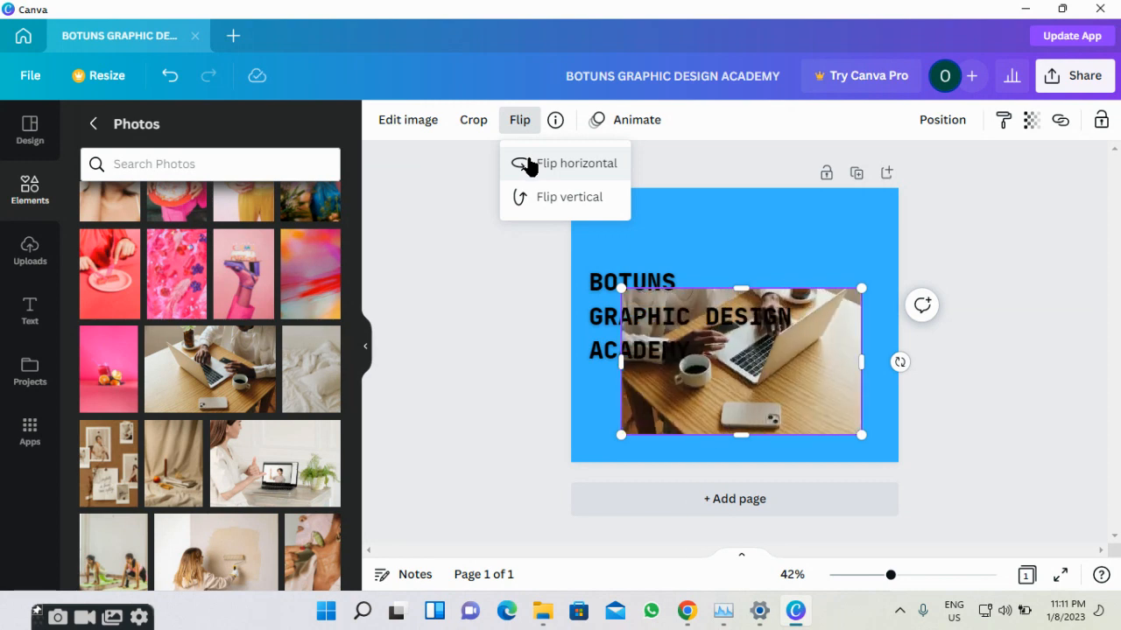
Try horizontal and vertical flips on the laptop photo.
click(529, 164)
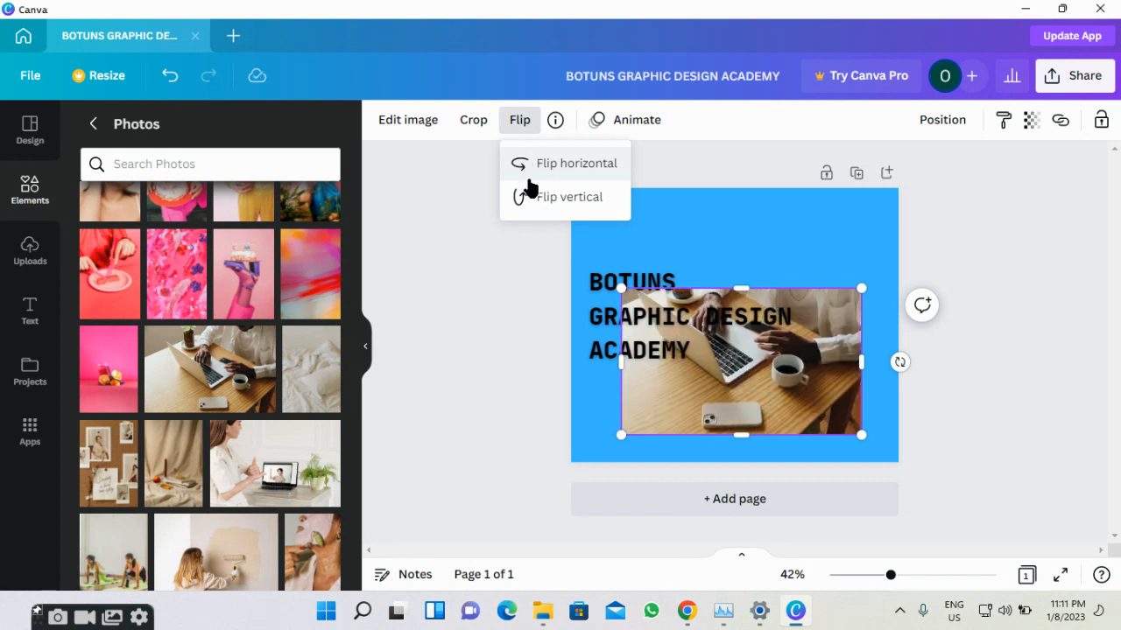
click(530, 198)
click(529, 197)
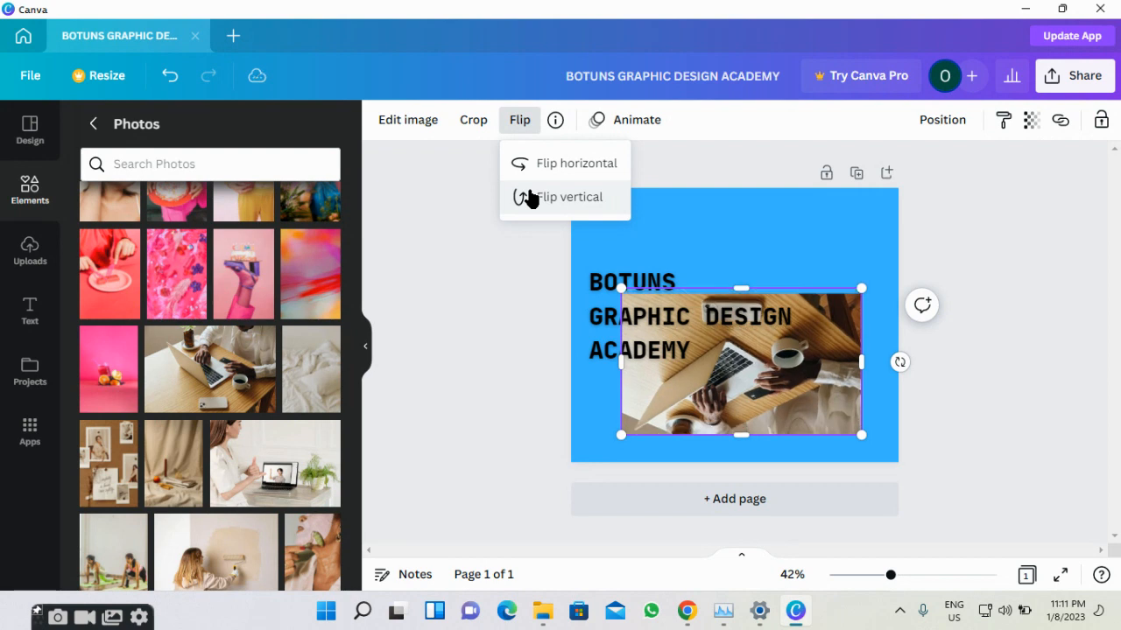
click(518, 134)
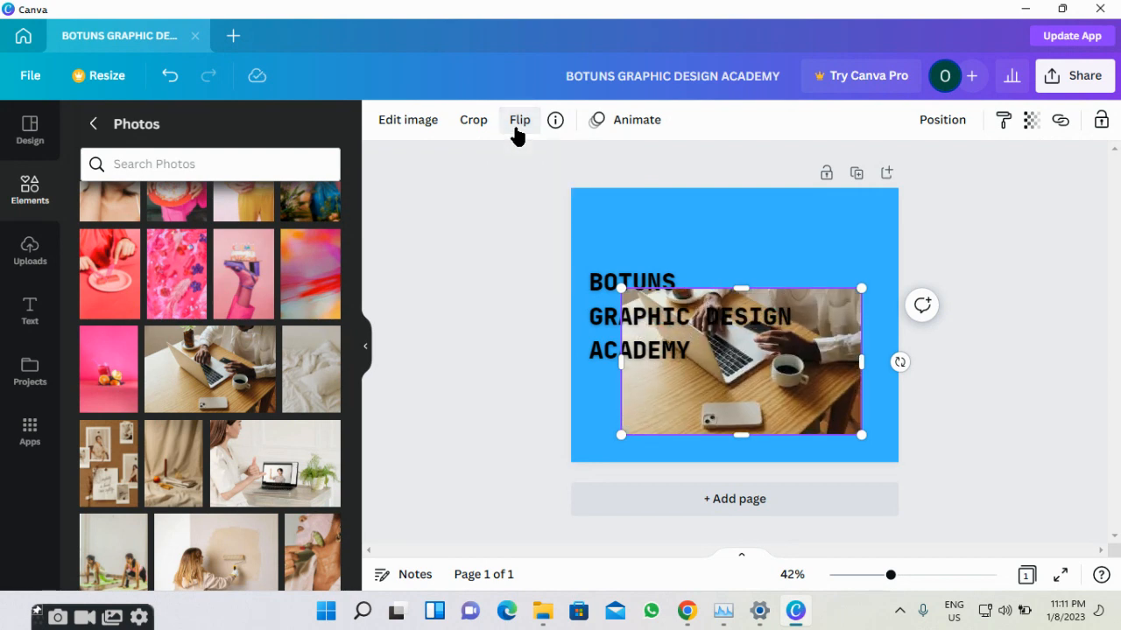
Open the image-editing panel for the laptop photo and copy the photo.
click(428, 132)
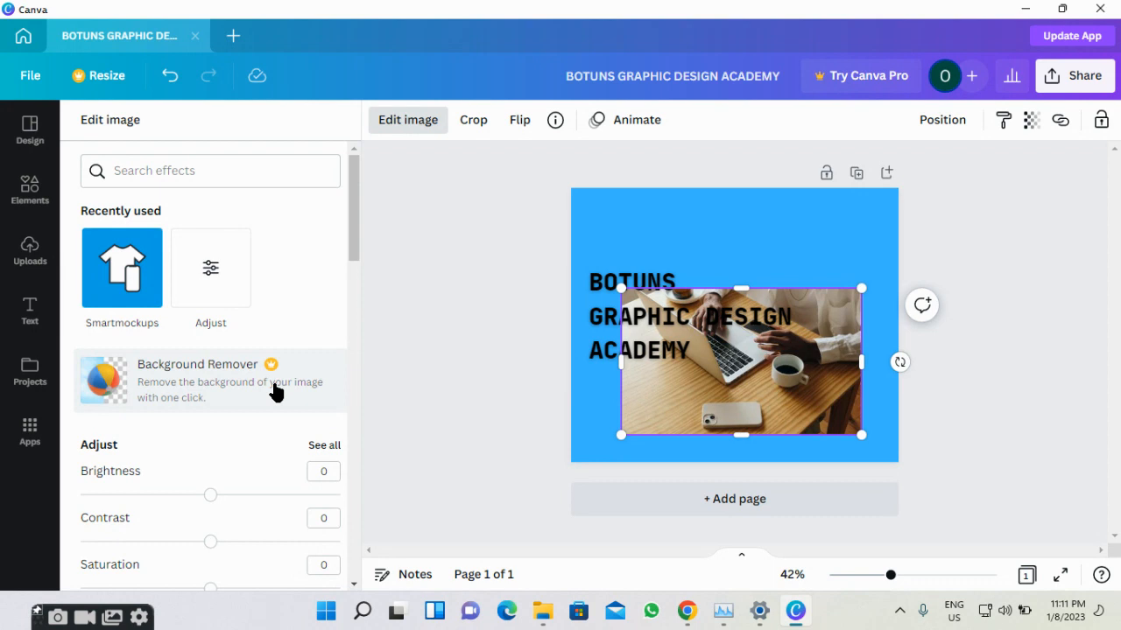
right_click(697, 399)
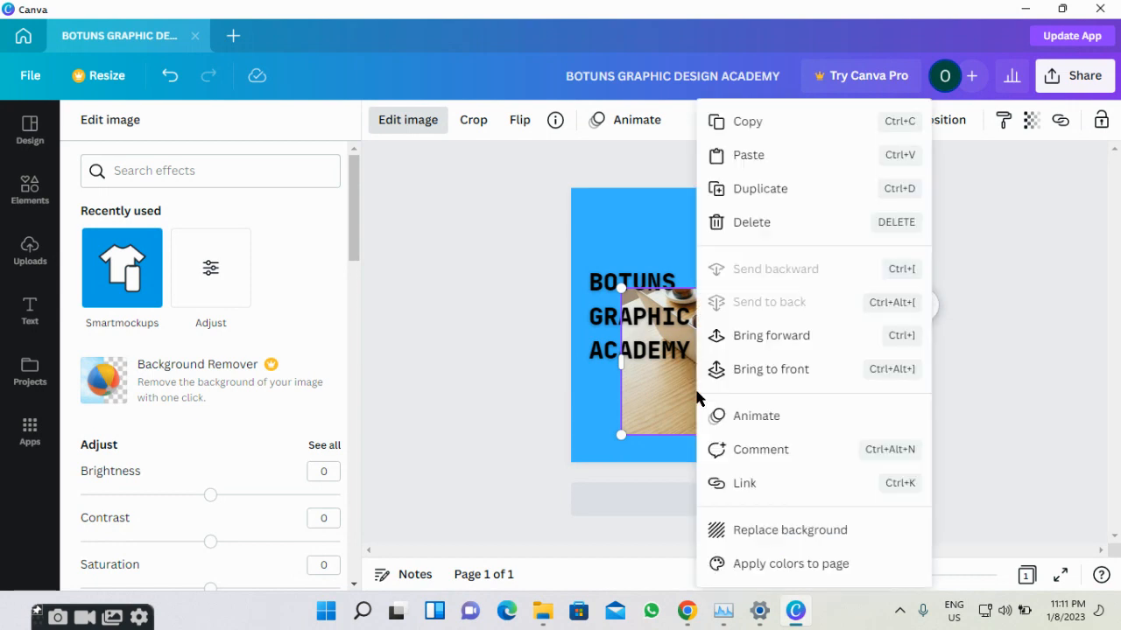
click(777, 121)
In Chrome, open a new tab and load remove.bg by typing 'remove' in the address bar.
mouse_move(684, 610)
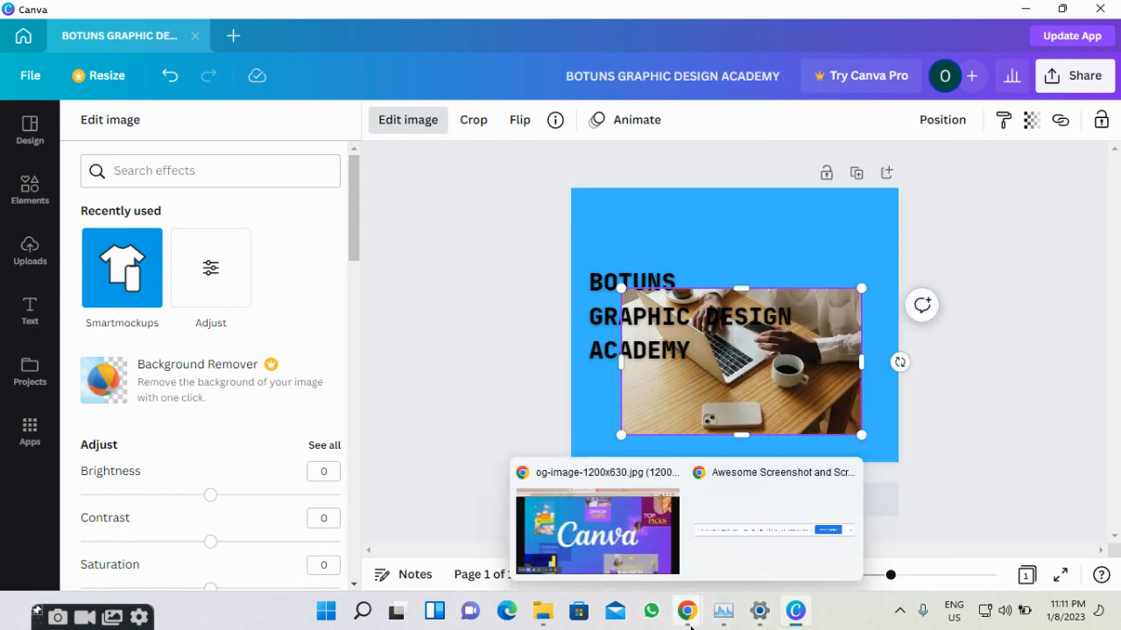
click(618, 490)
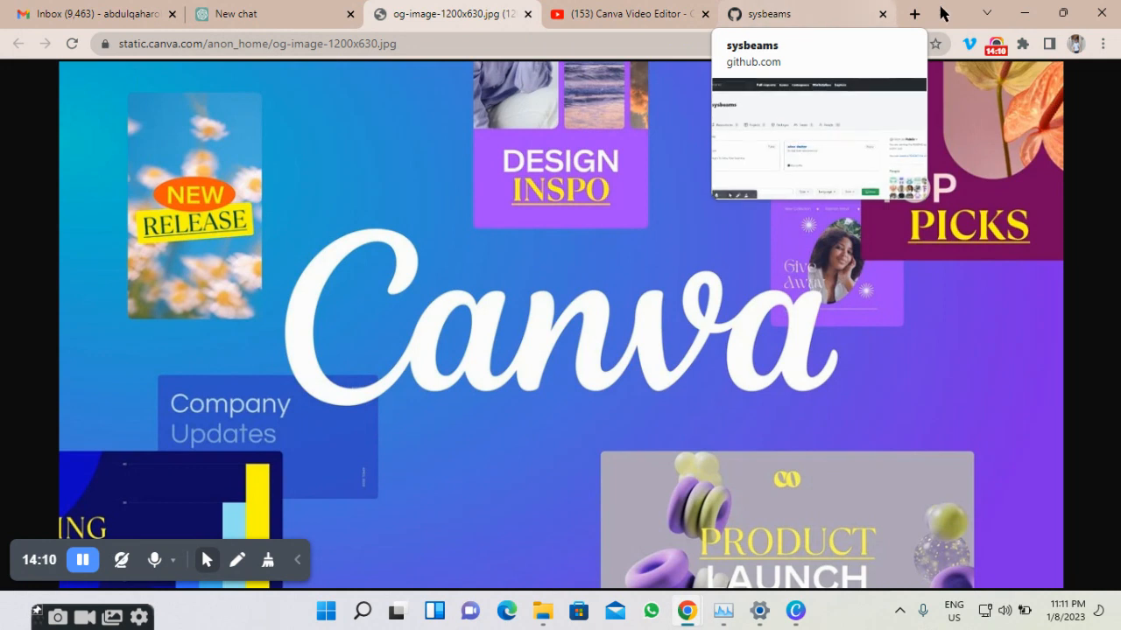
click(894, 17)
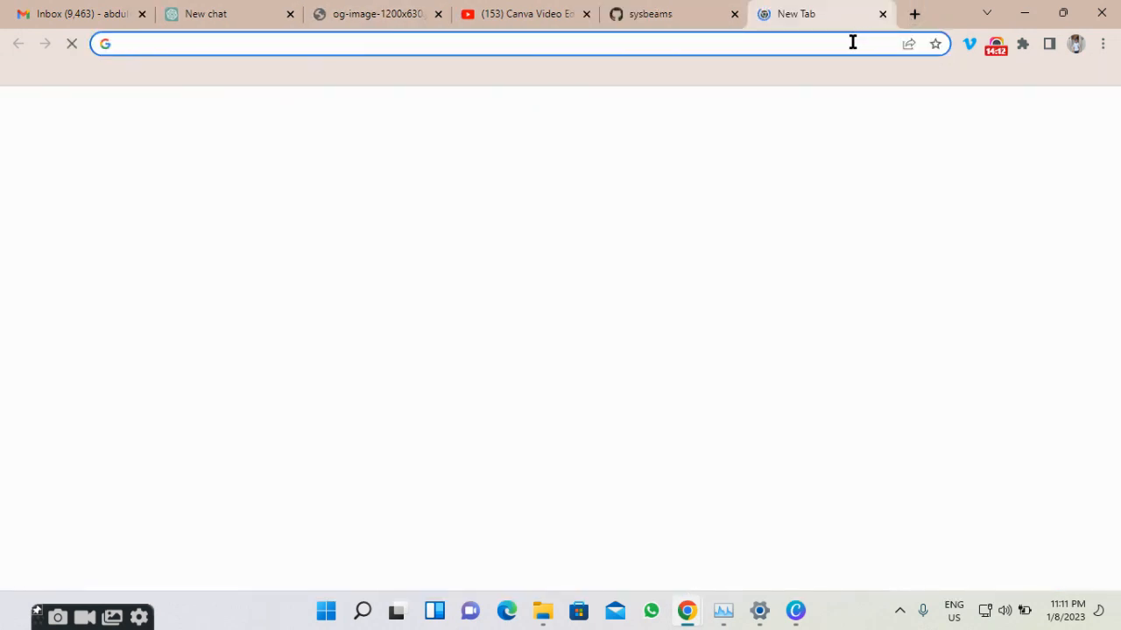
text(R)
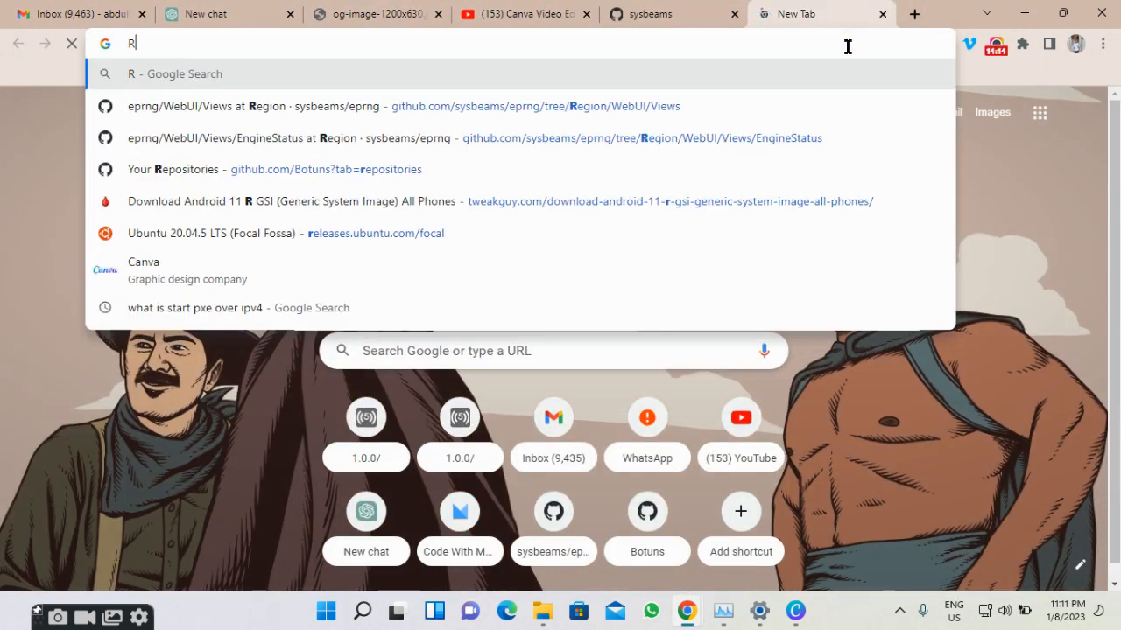
key(BackSpace)
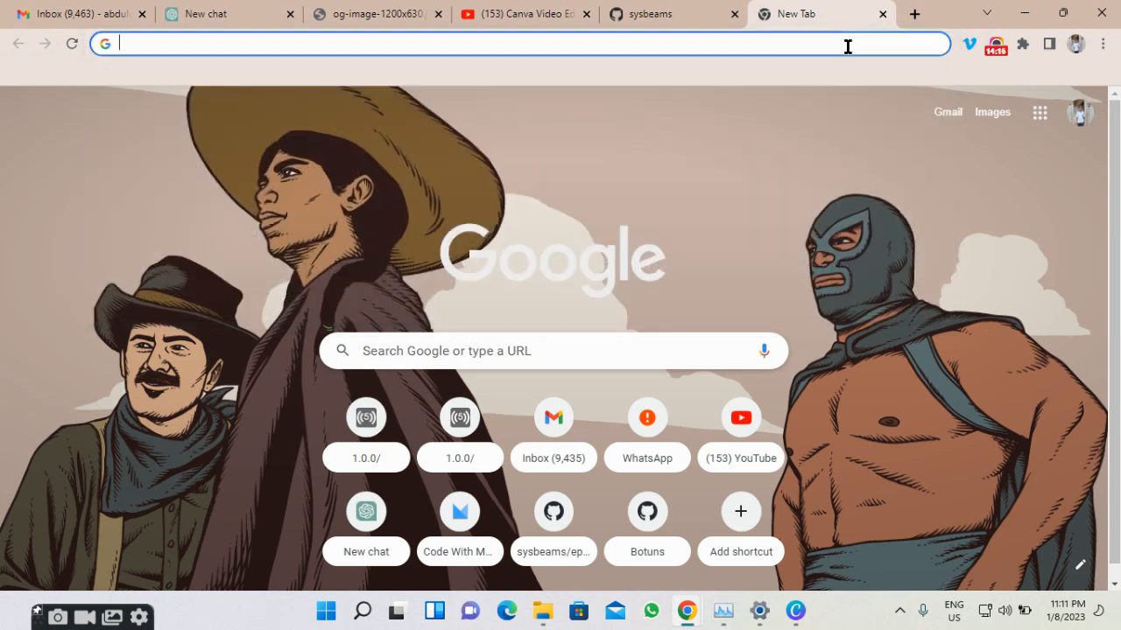
text(rem)
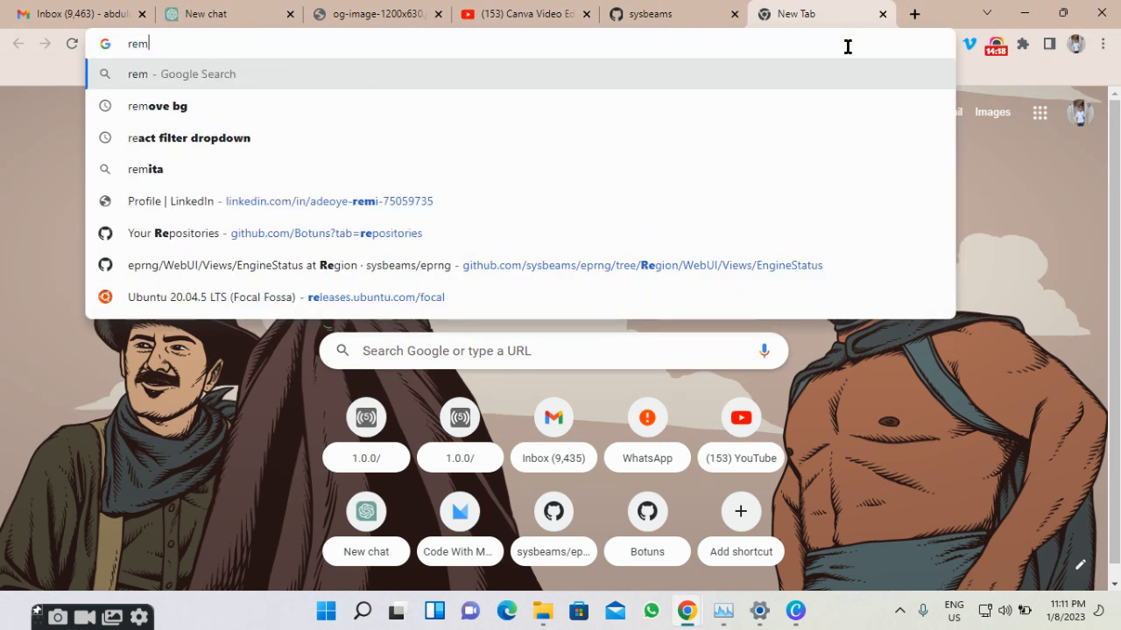
text(ove)
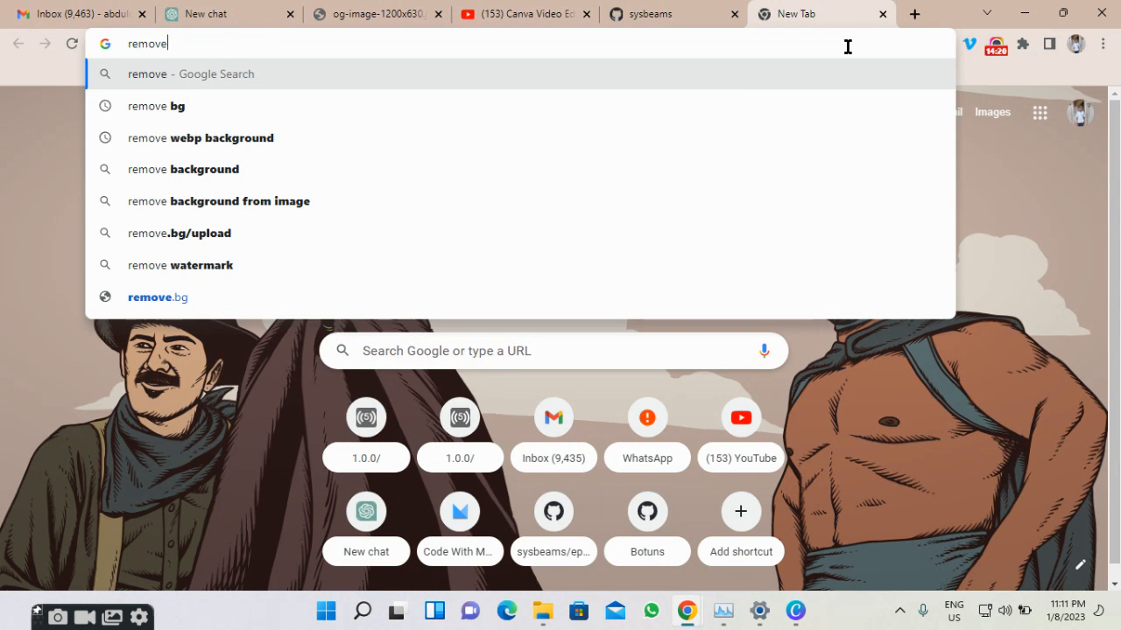
click(764, 298)
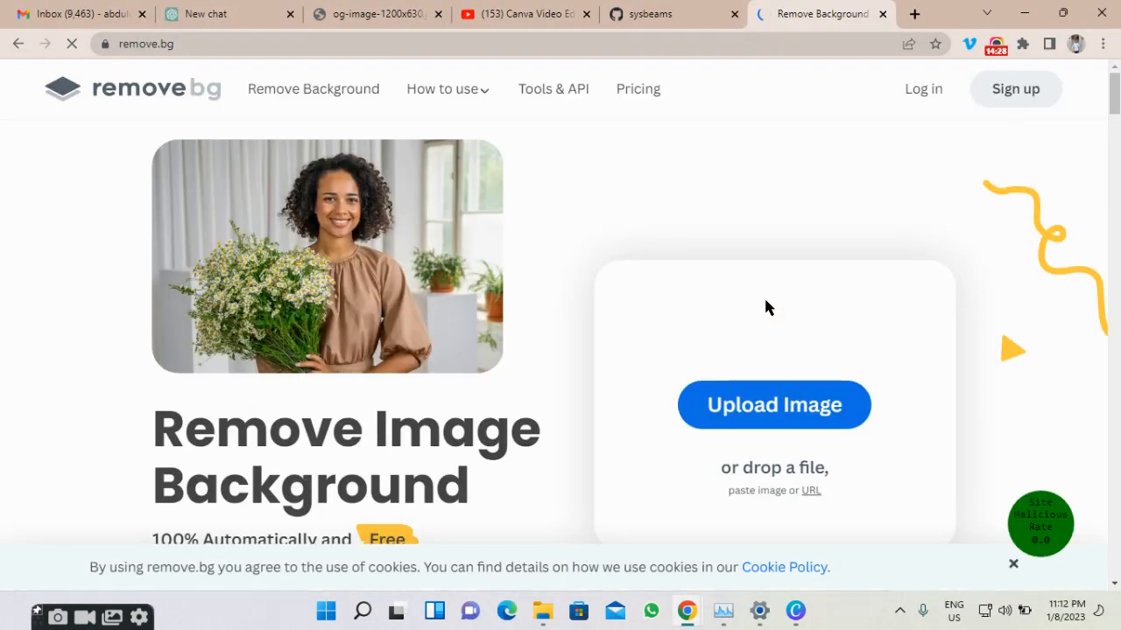
Scroll the remove.bg homepage and bring up Chrome's snap layout options.
scroll(765, 307, down, 2)
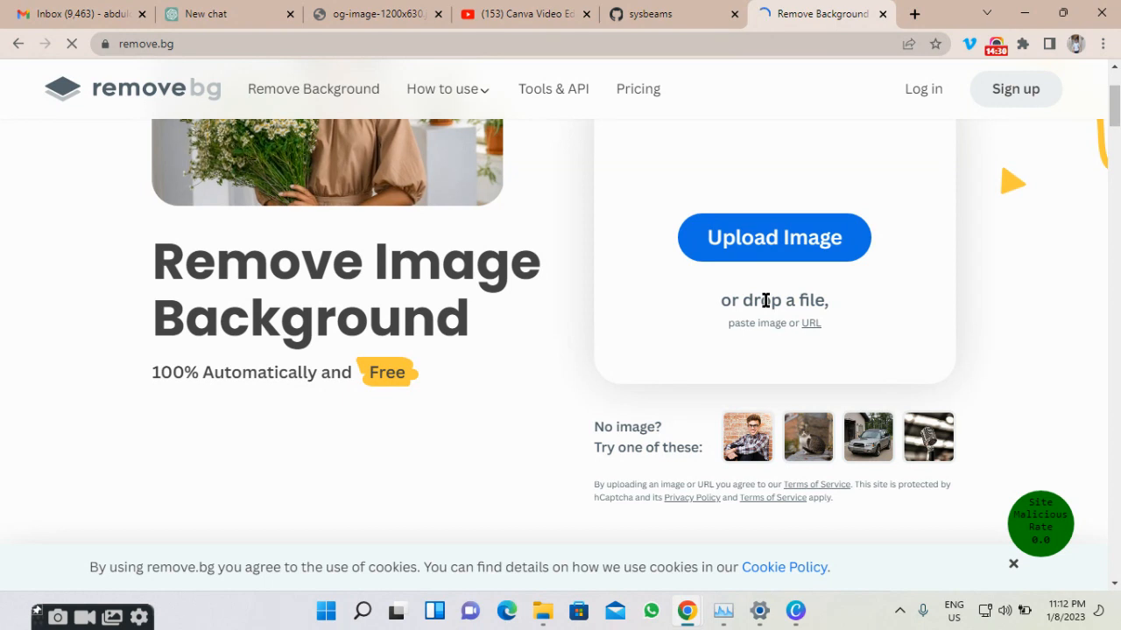
scroll(765, 301, up, 1)
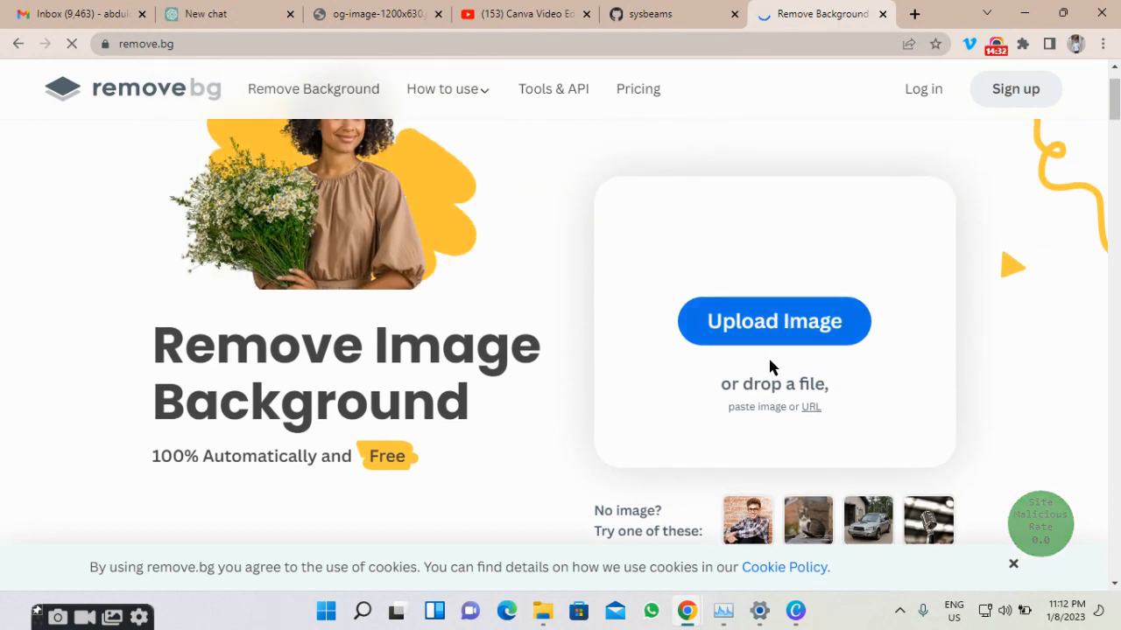
scroll(768, 364, down, 3)
scroll(765, 359, up, 2)
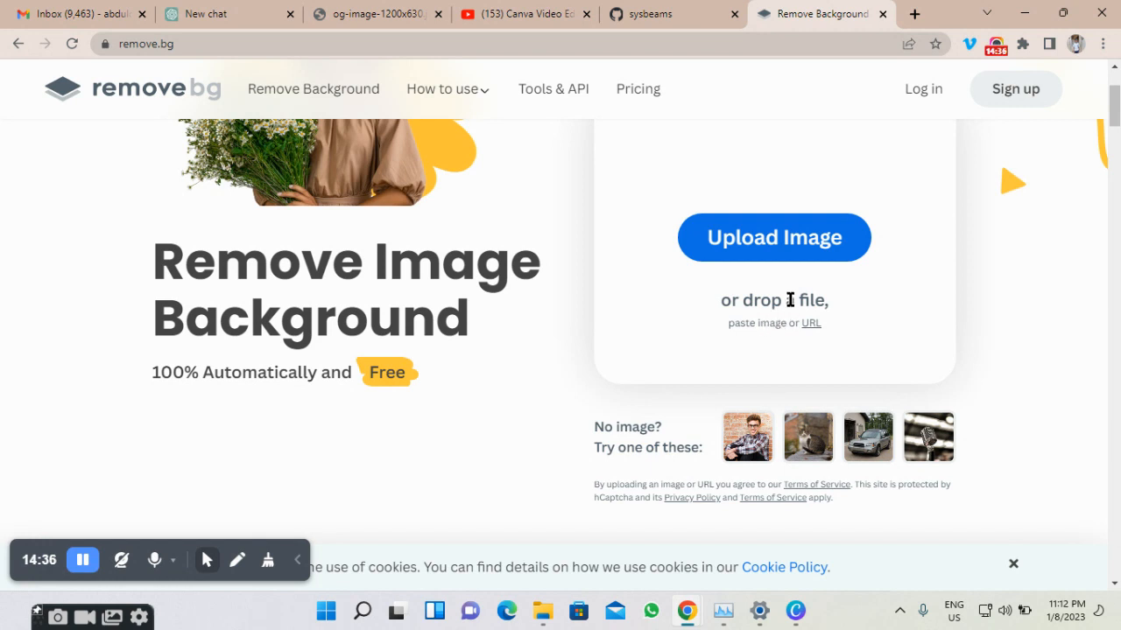
scroll(779, 267, up, 1)
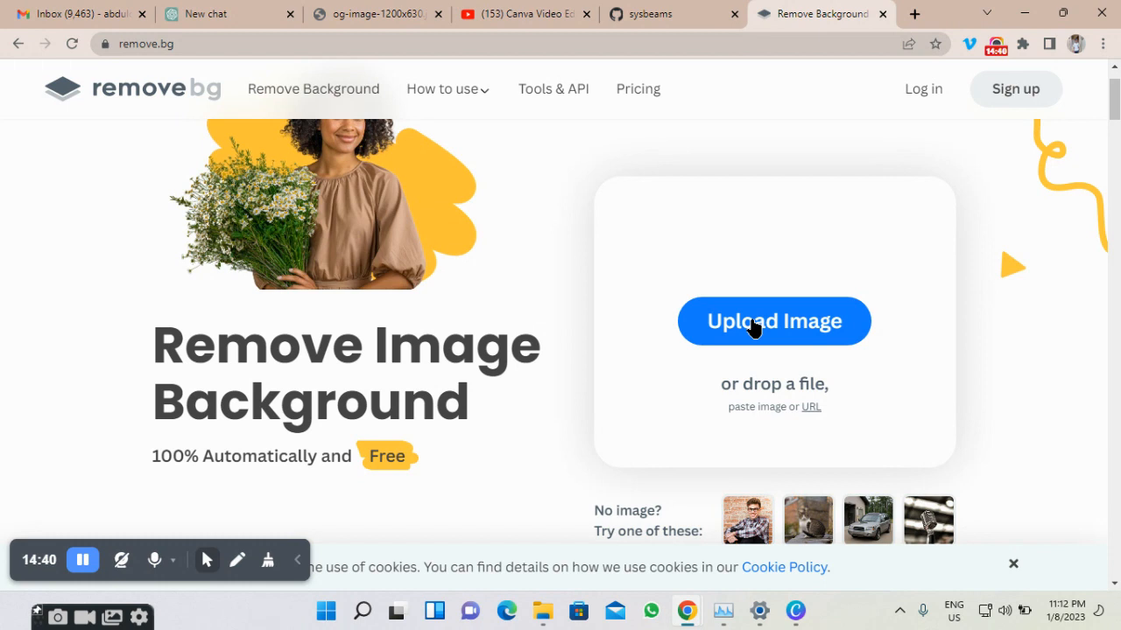
scroll(752, 326, down, 8)
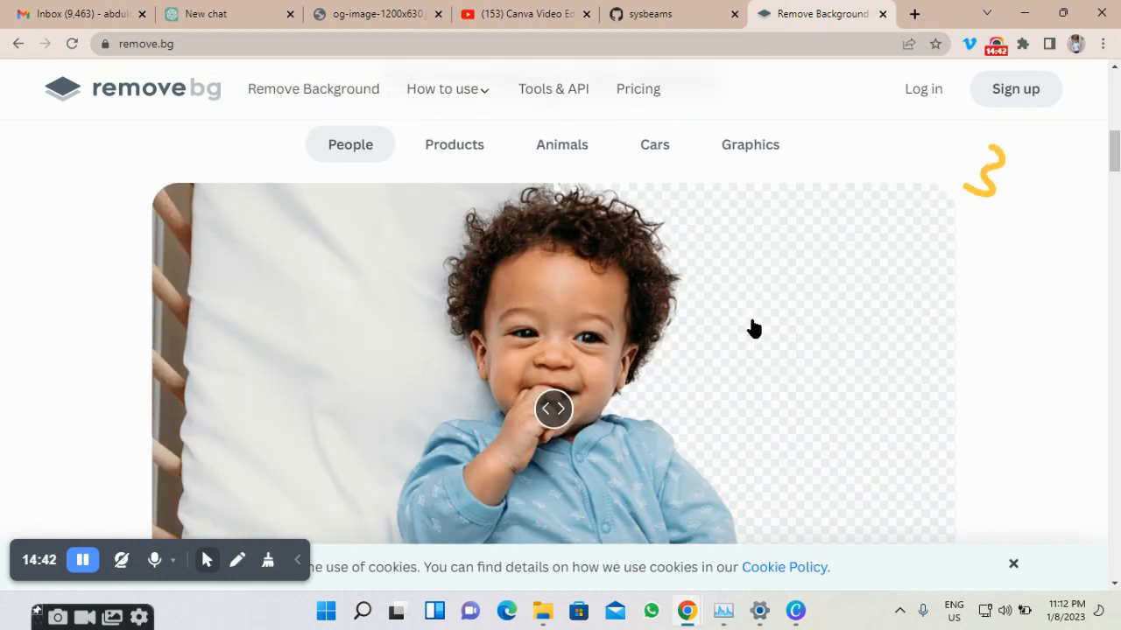
scroll(753, 326, up, 2)
scroll(753, 325, down, 5)
scroll(753, 328, down, 2)
scroll(751, 327, up, 4)
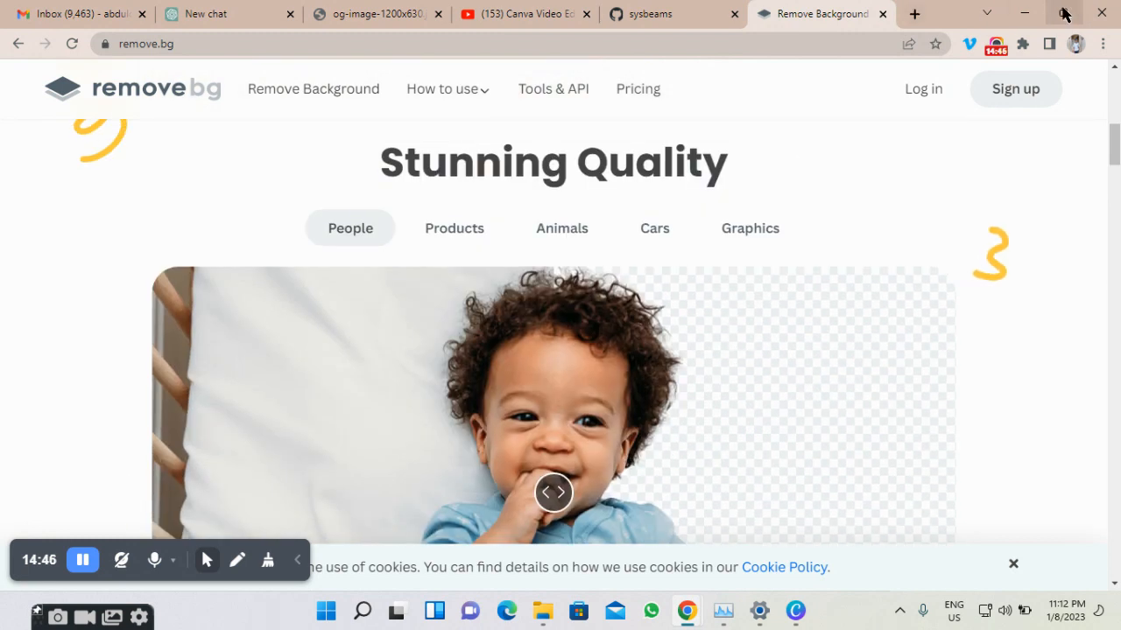
mouse_move(1063, 13)
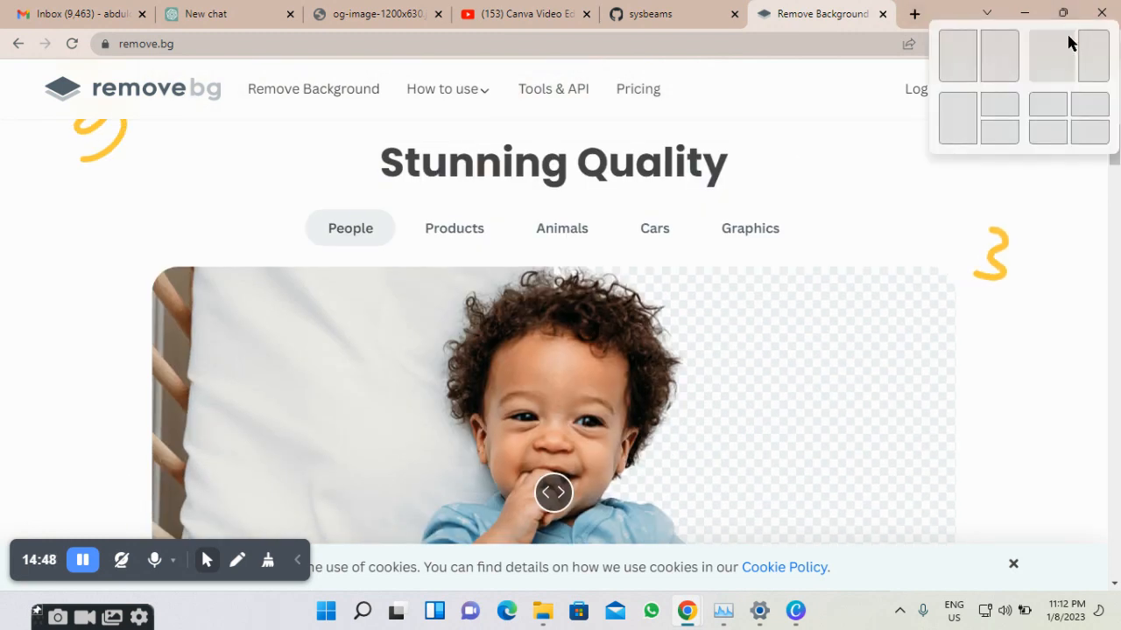
Snap the remove.bg browser to the right half and Canva to the left half.
click(1092, 58)
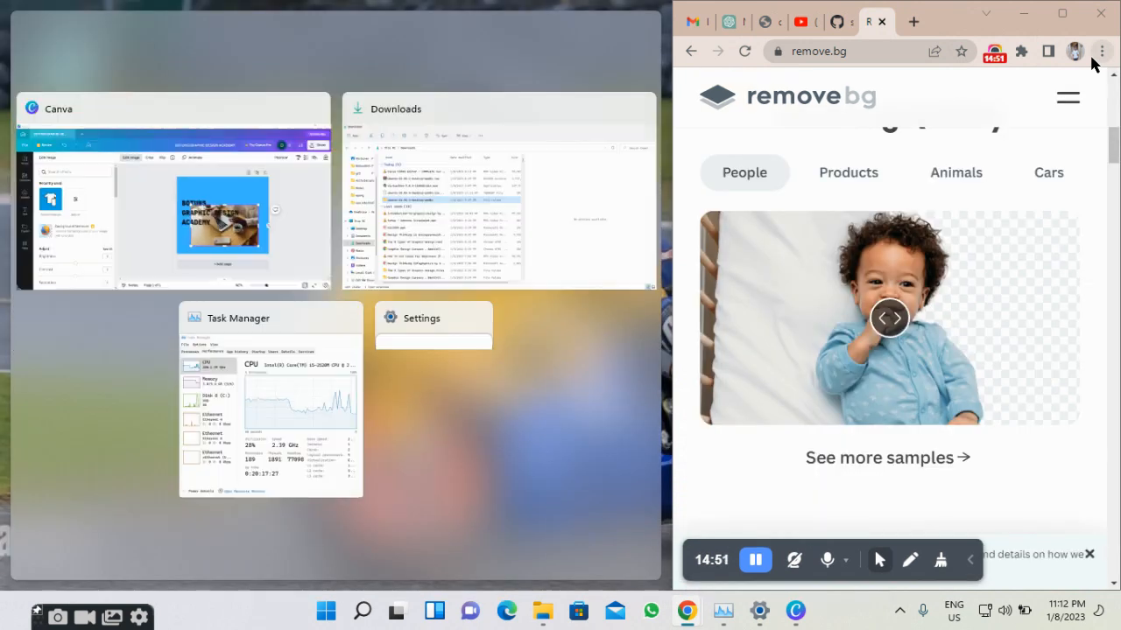
click(164, 217)
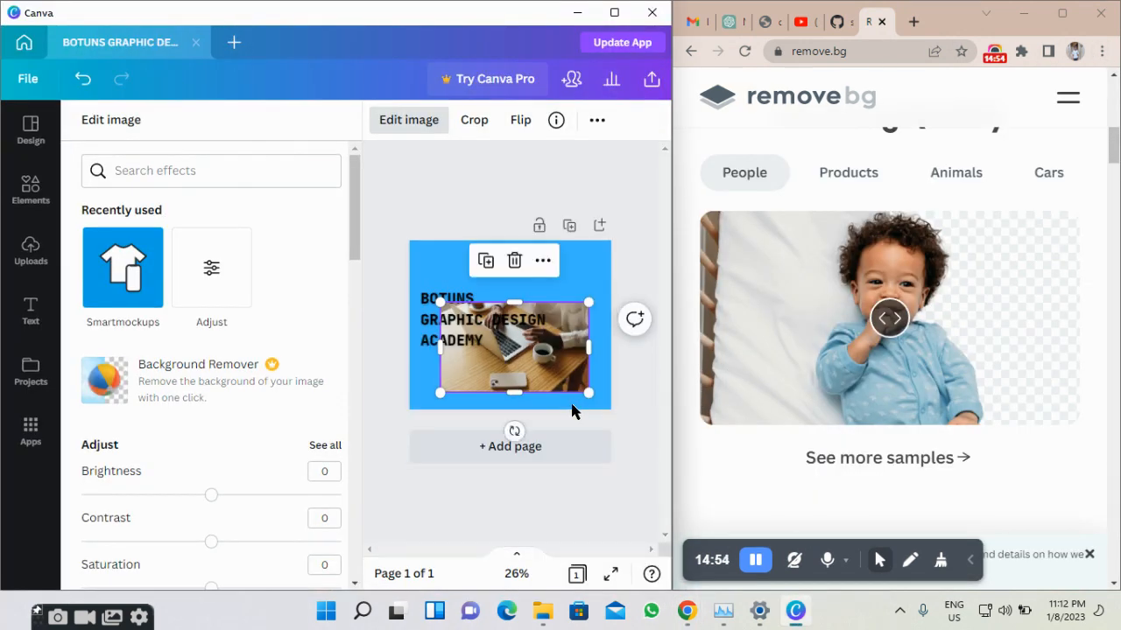
scroll(899, 271, up, 7)
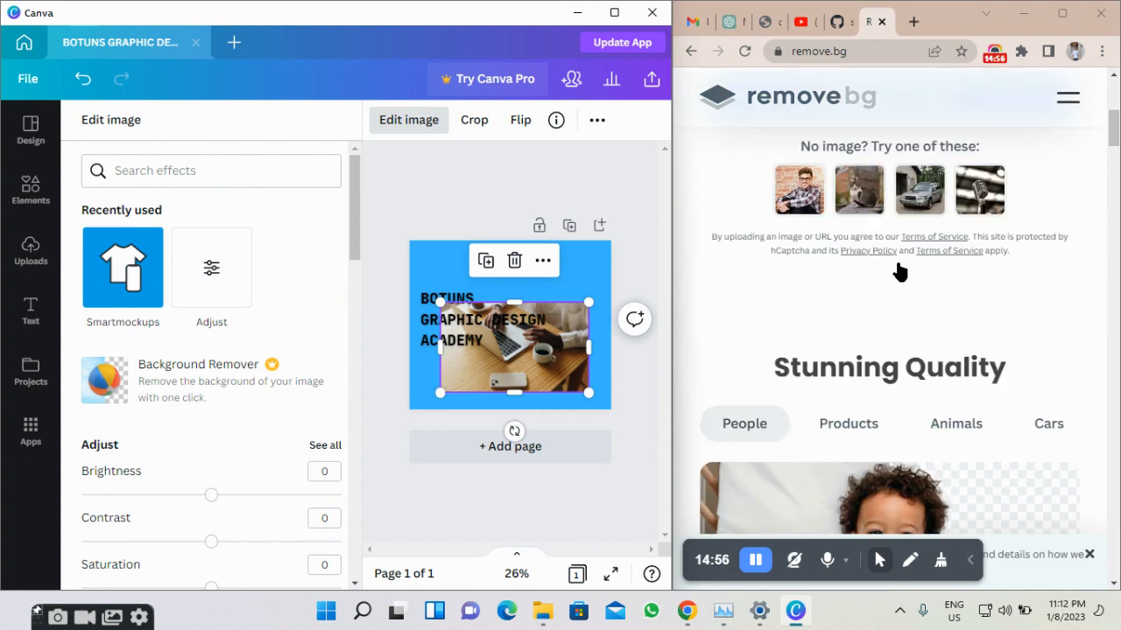
scroll(899, 271, down, 2)
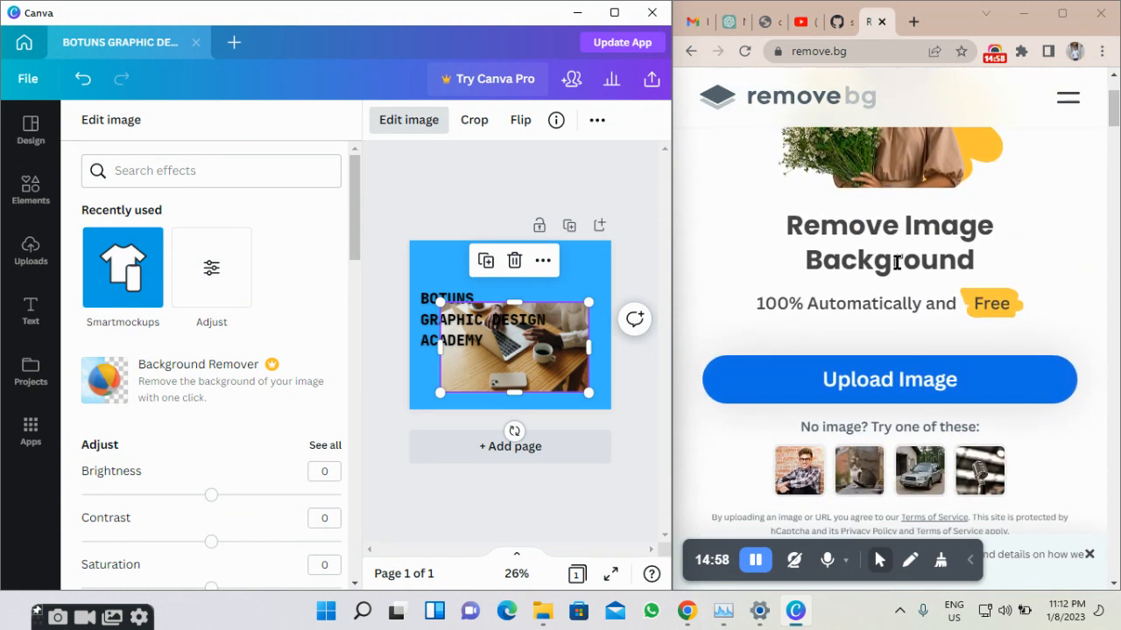
Drag the laptop photo off the Canva design toward remove.bg.
drag(538, 388, 901, 358)
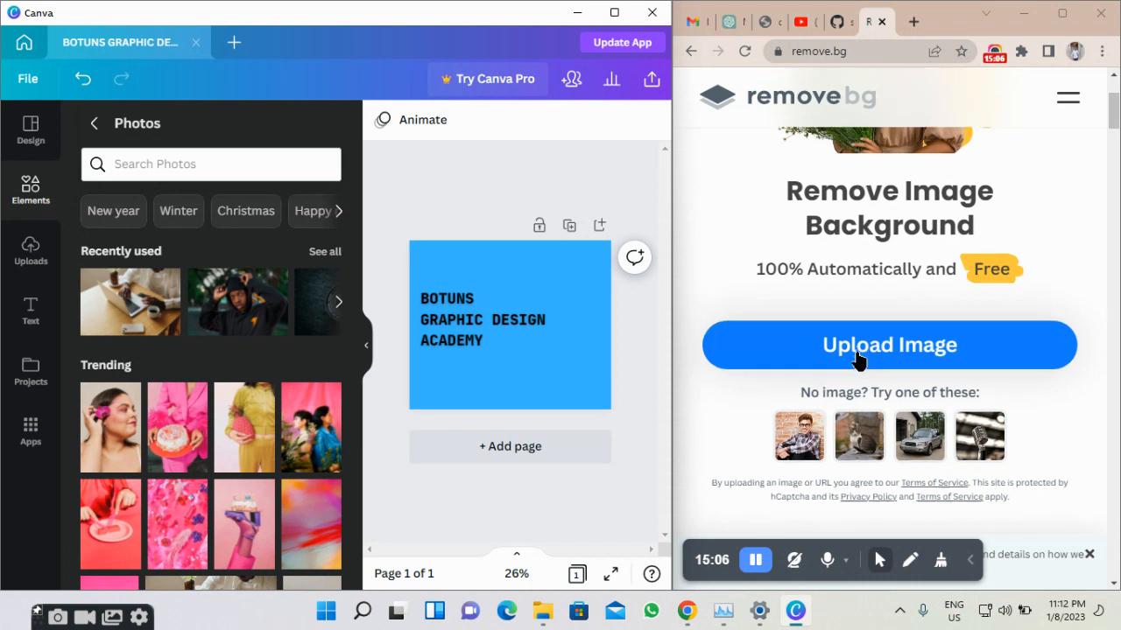
scroll(858, 358, down, 2)
scroll(858, 359, up, 1)
scroll(858, 361, down, 2)
scroll(856, 324, up, 2)
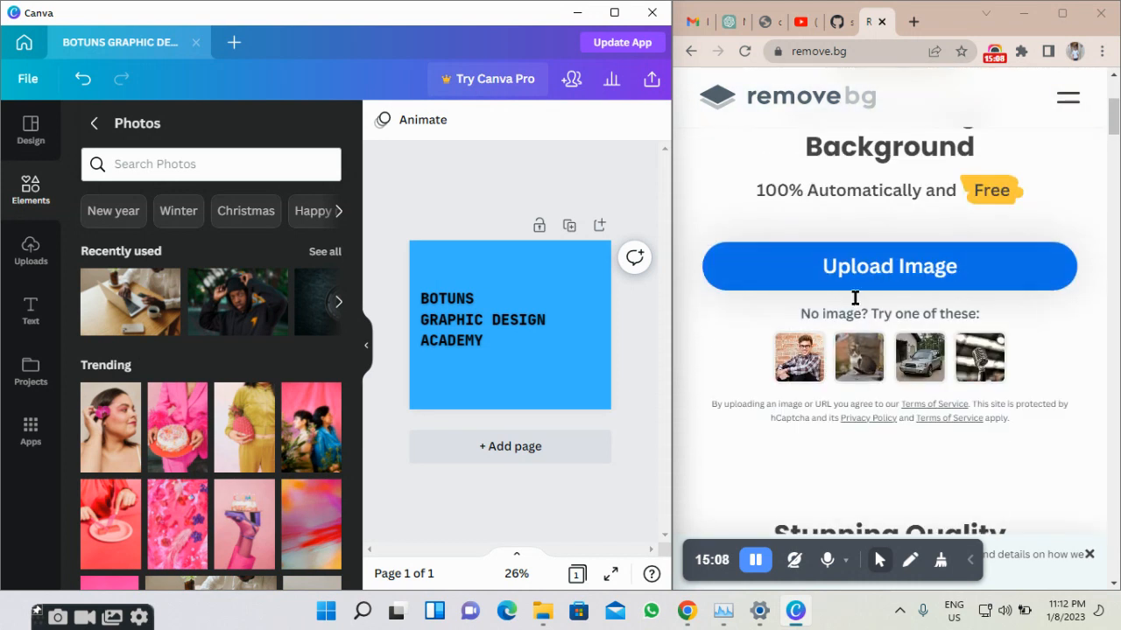
Cancel the remove.bg upload, minimize Chrome and maximize Canva.
click(858, 262)
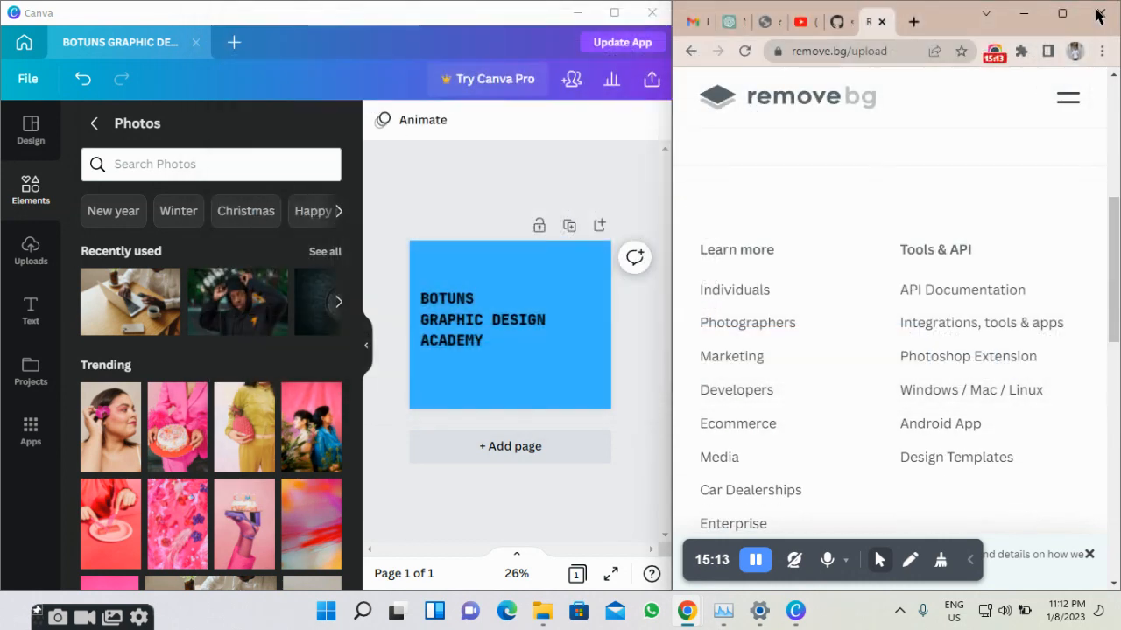
click(1100, 13)
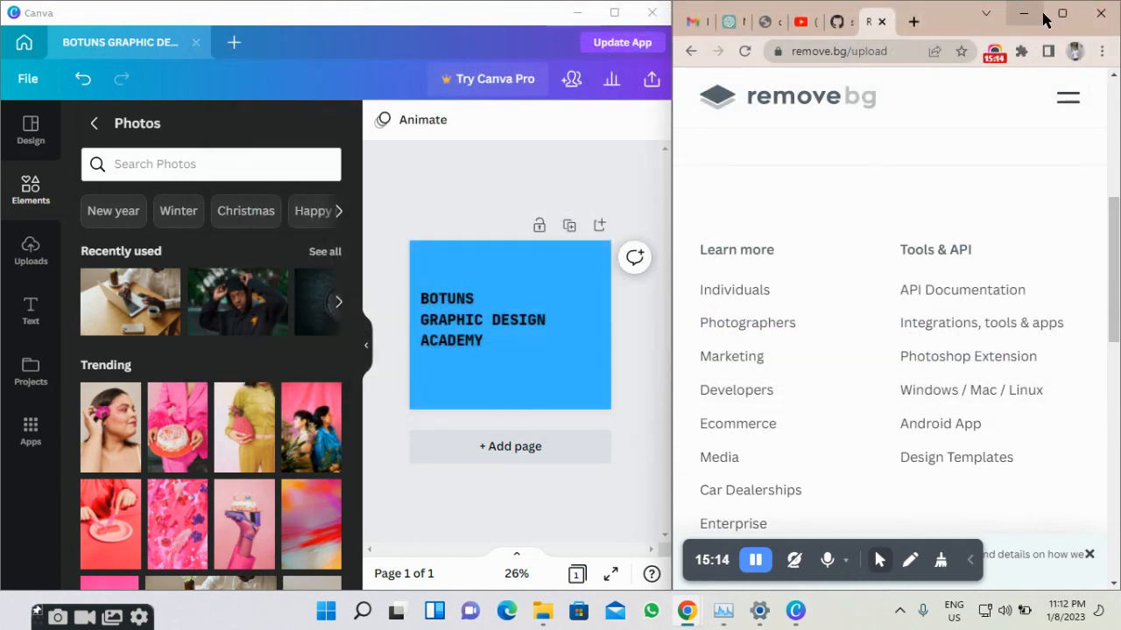
click(1023, 13)
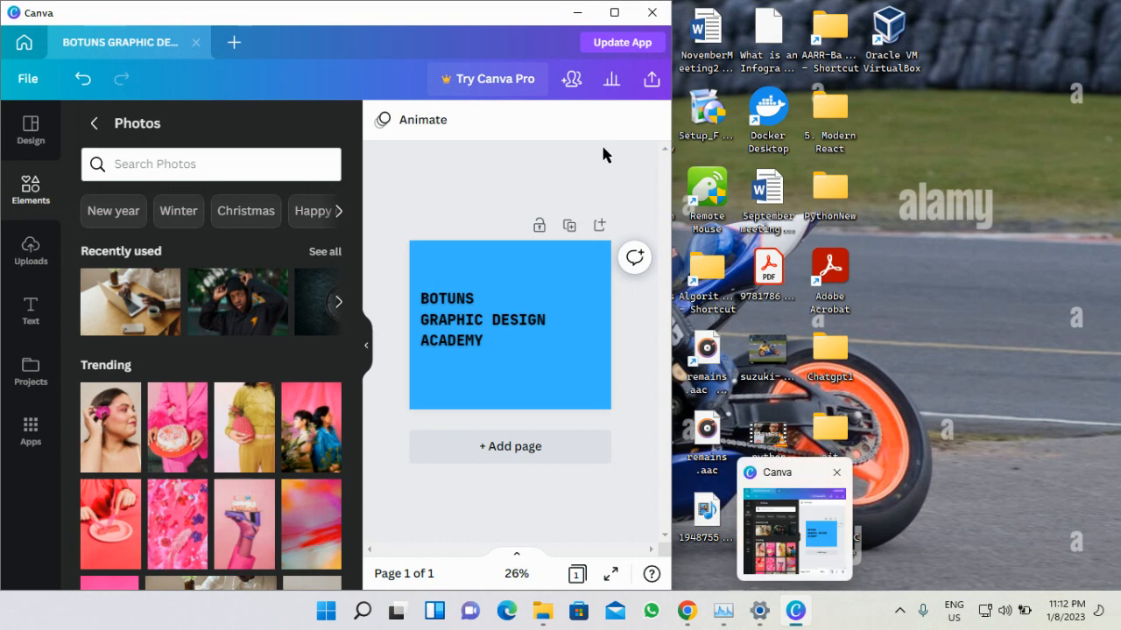
click(614, 12)
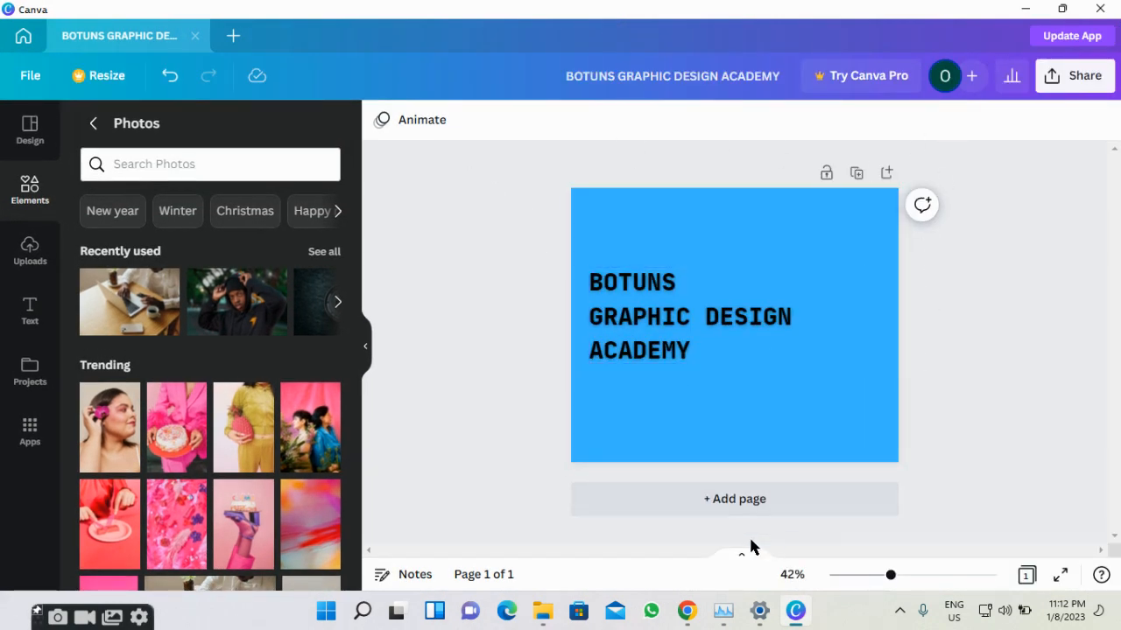
Undo to restore the laptop photo on the blue page, then deselect it.
click(170, 86)
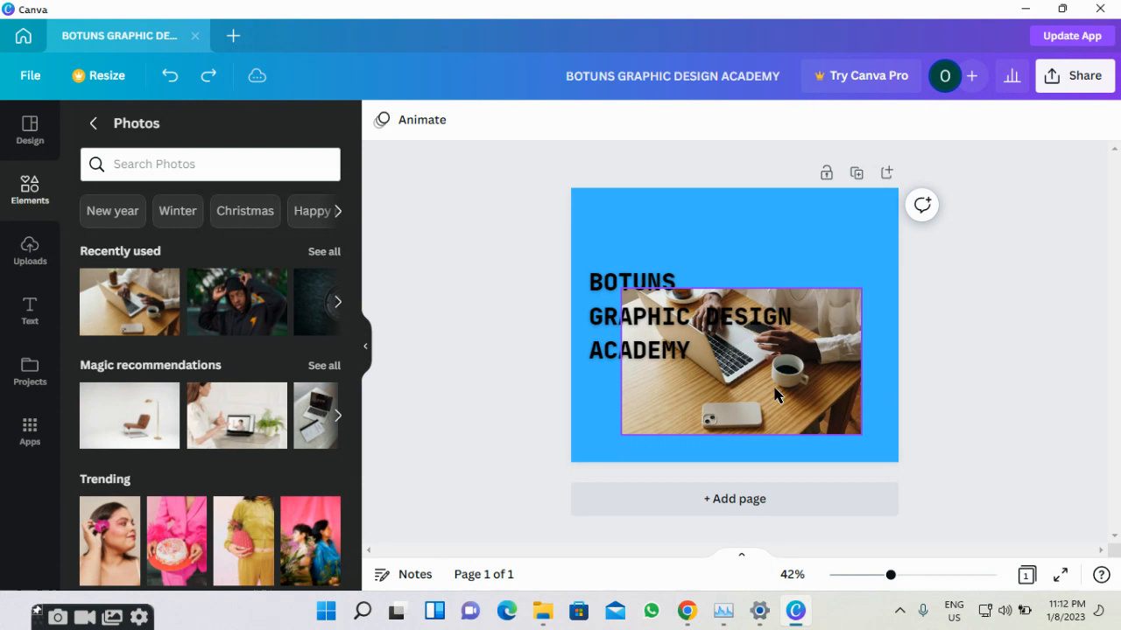
right_click(773, 395)
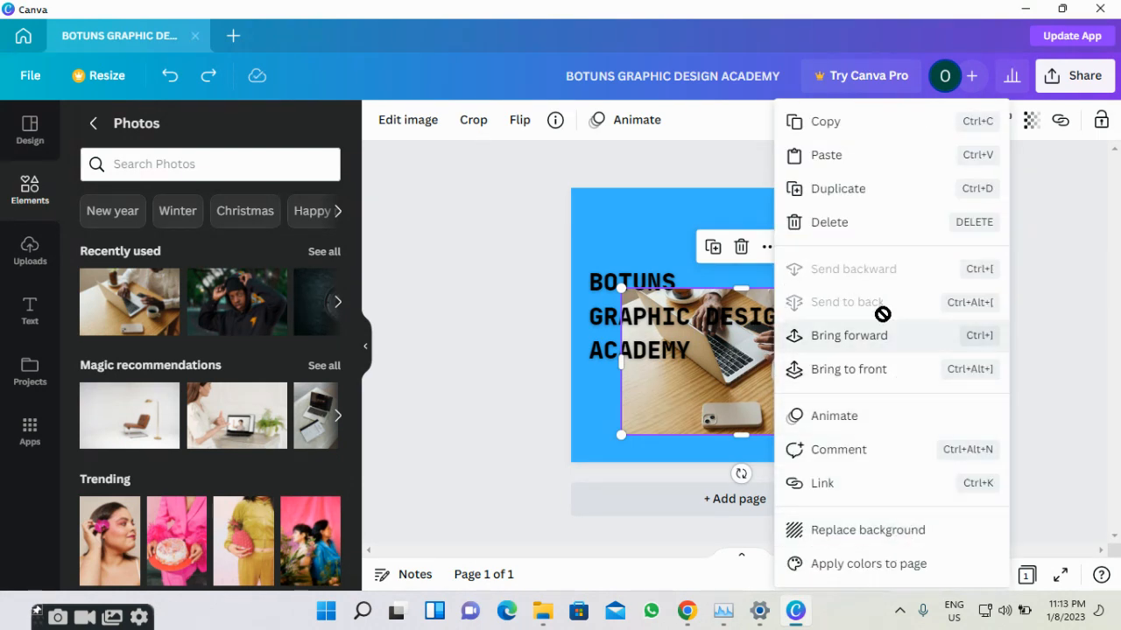
click(477, 215)
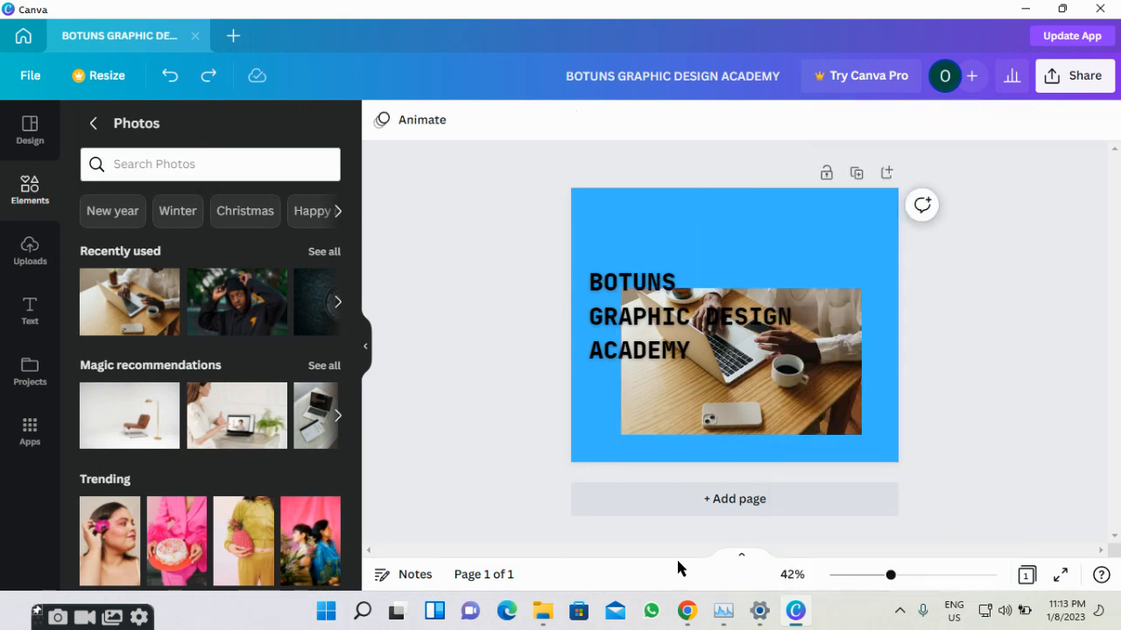
Upload the WhatsApp Image portrait from Downloads to remove.bg for background removal.
mouse_move(687, 610)
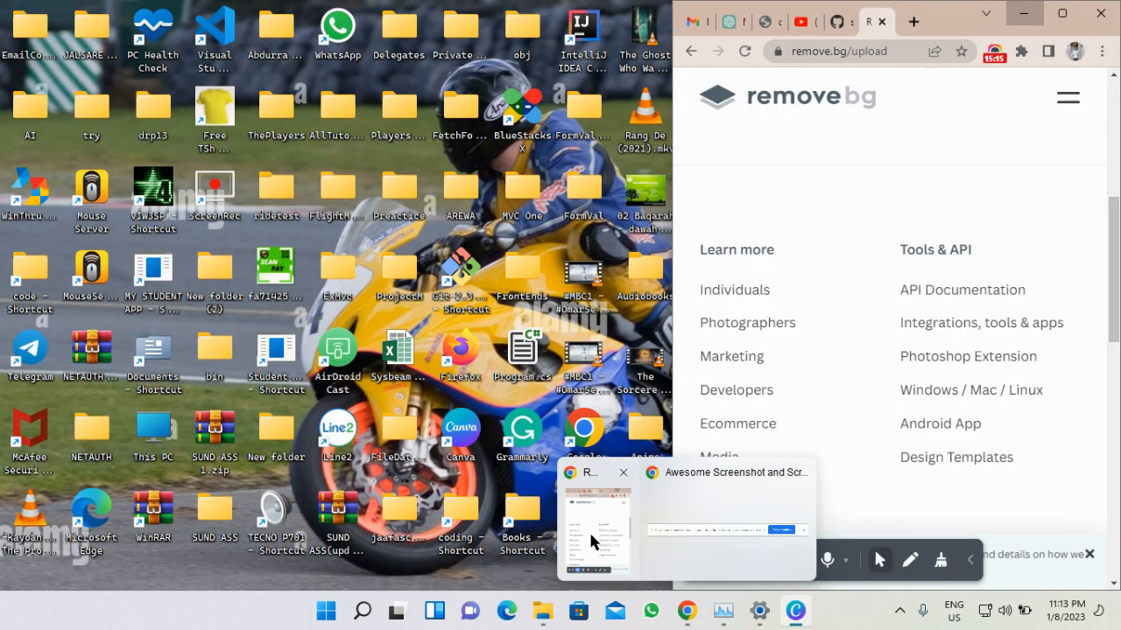
click(590, 534)
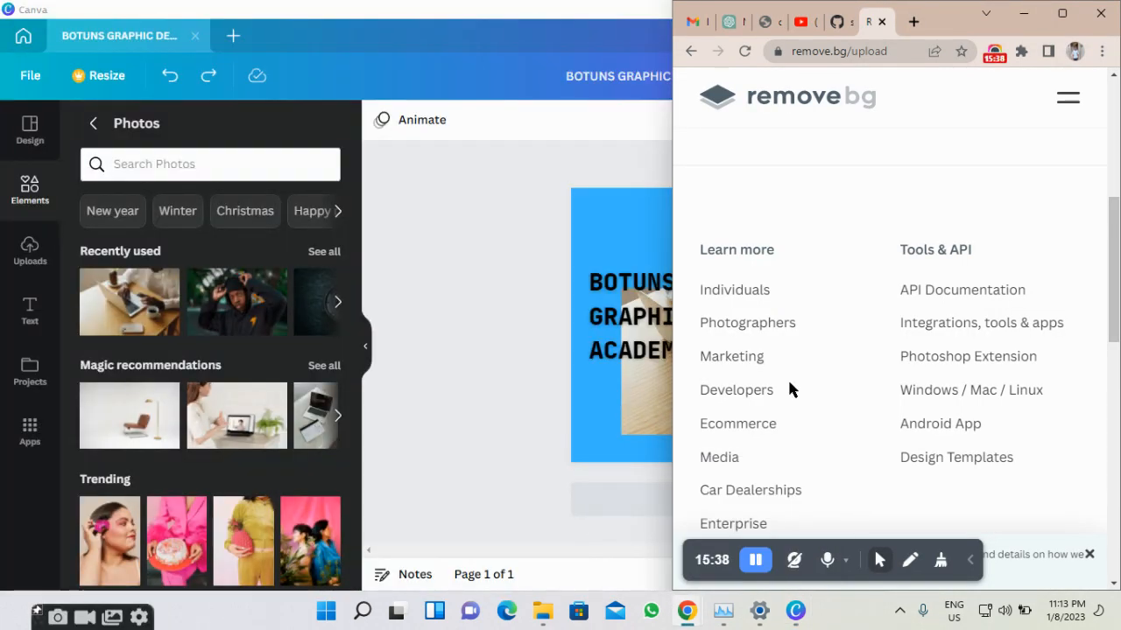
scroll(906, 191, up, 10)
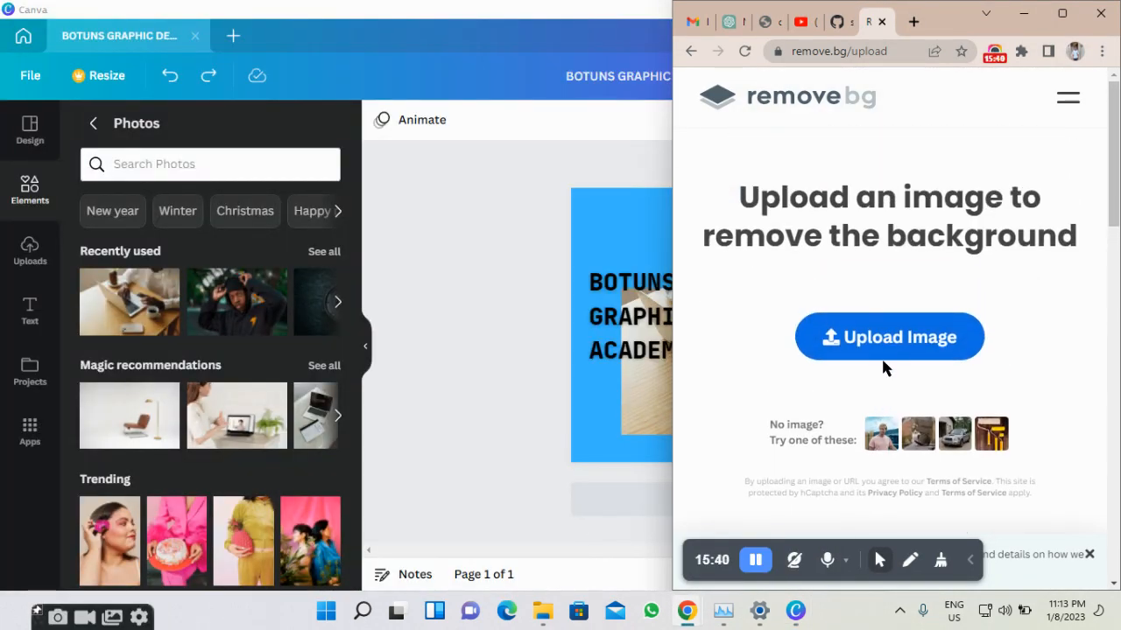
click(888, 350)
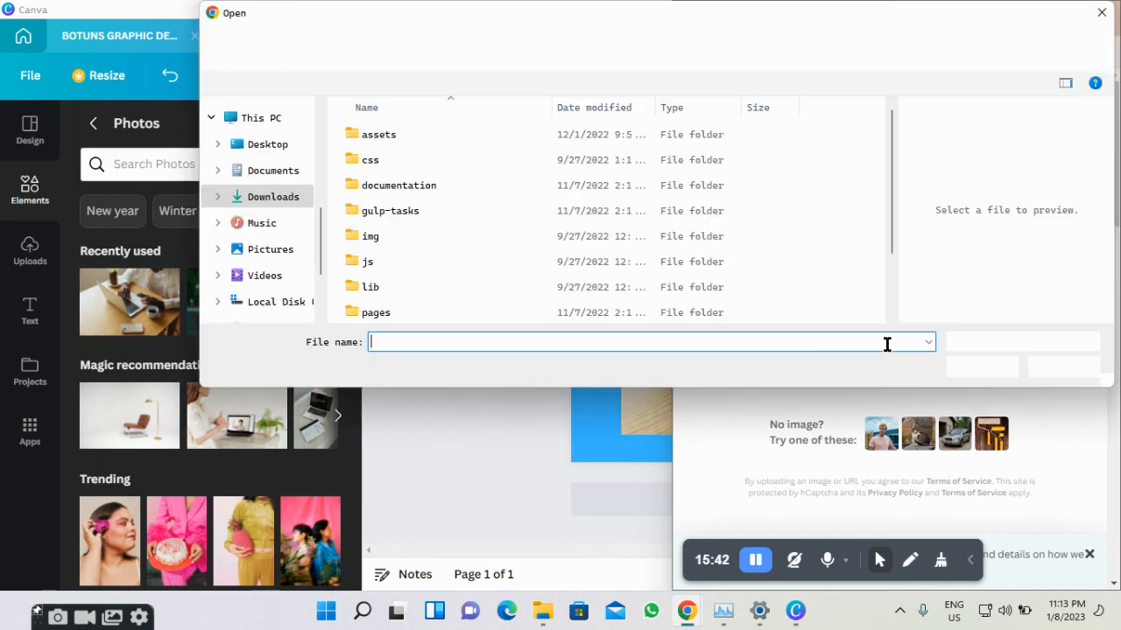
scroll(261, 191, up, 1)
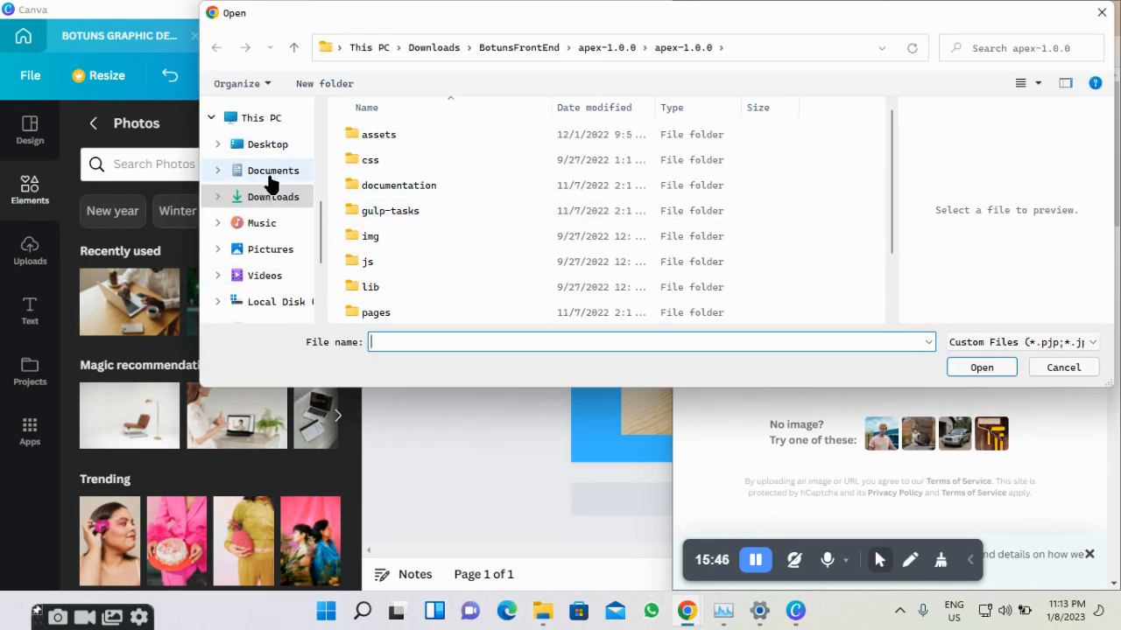
scroll(272, 171, up, 2)
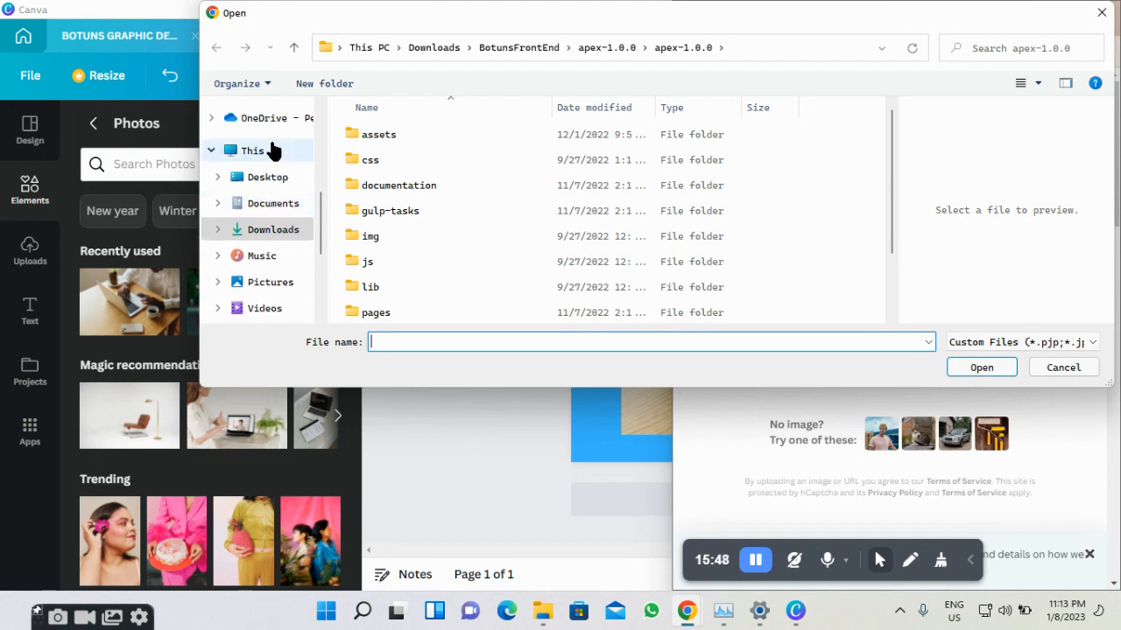
scroll(272, 150, up, 5)
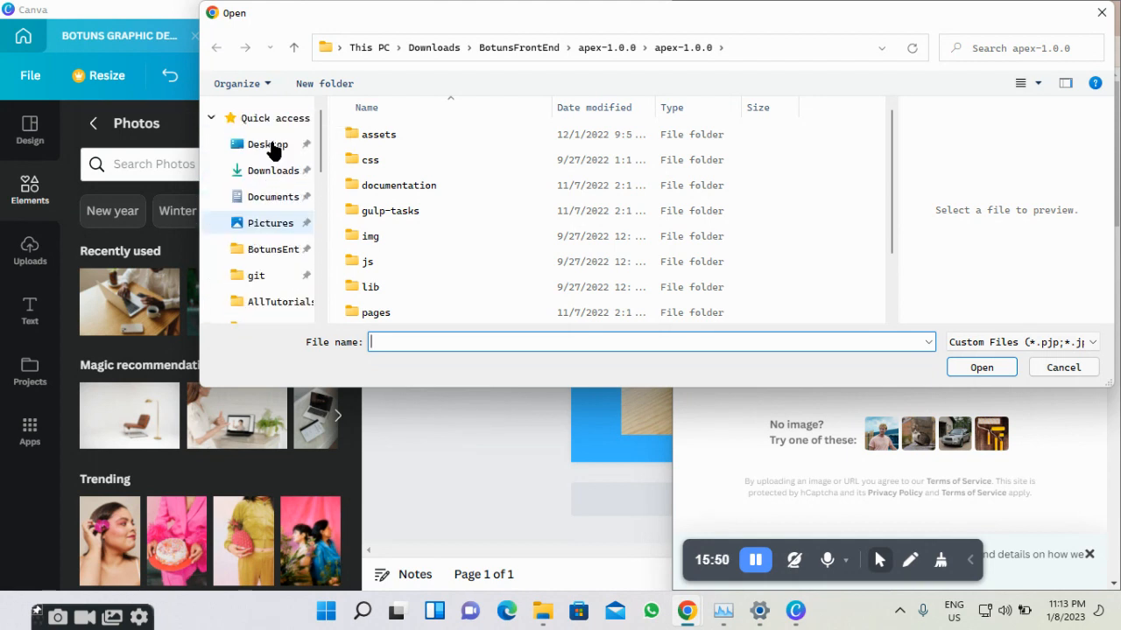
click(263, 170)
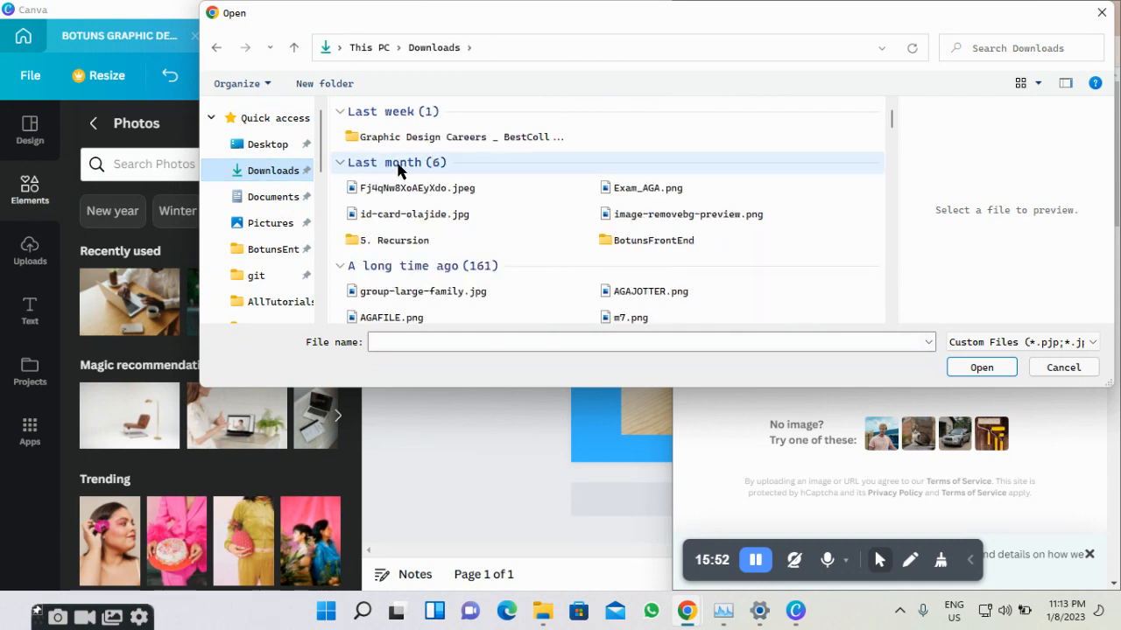
click(453, 177)
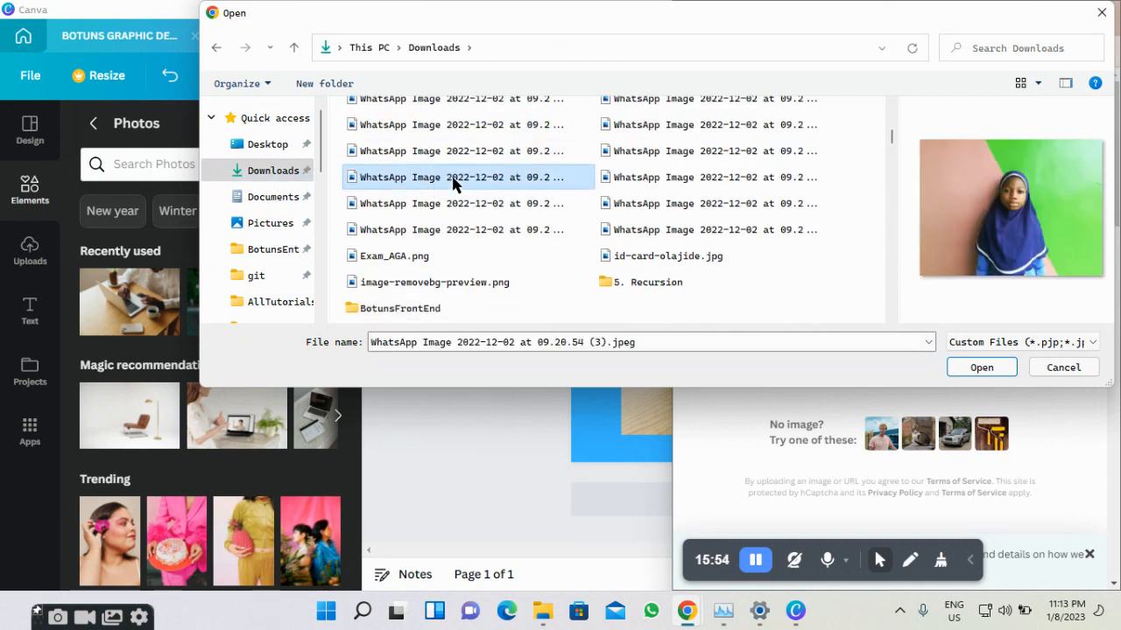
click(981, 367)
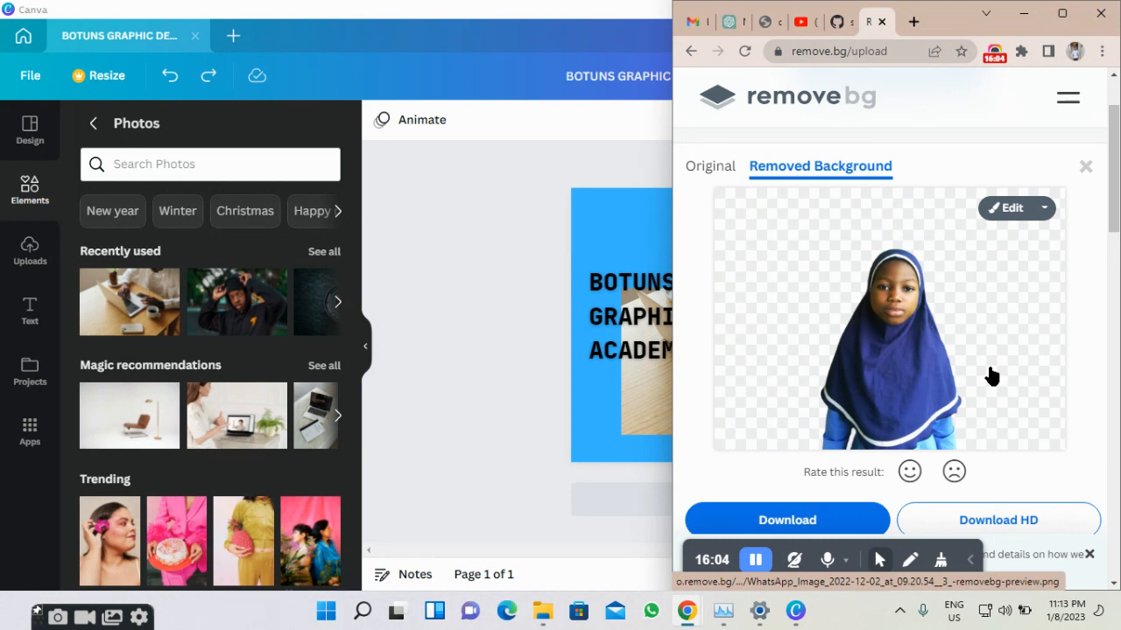
Download the background-removed portrait PNG from remove.bg.
click(991, 376)
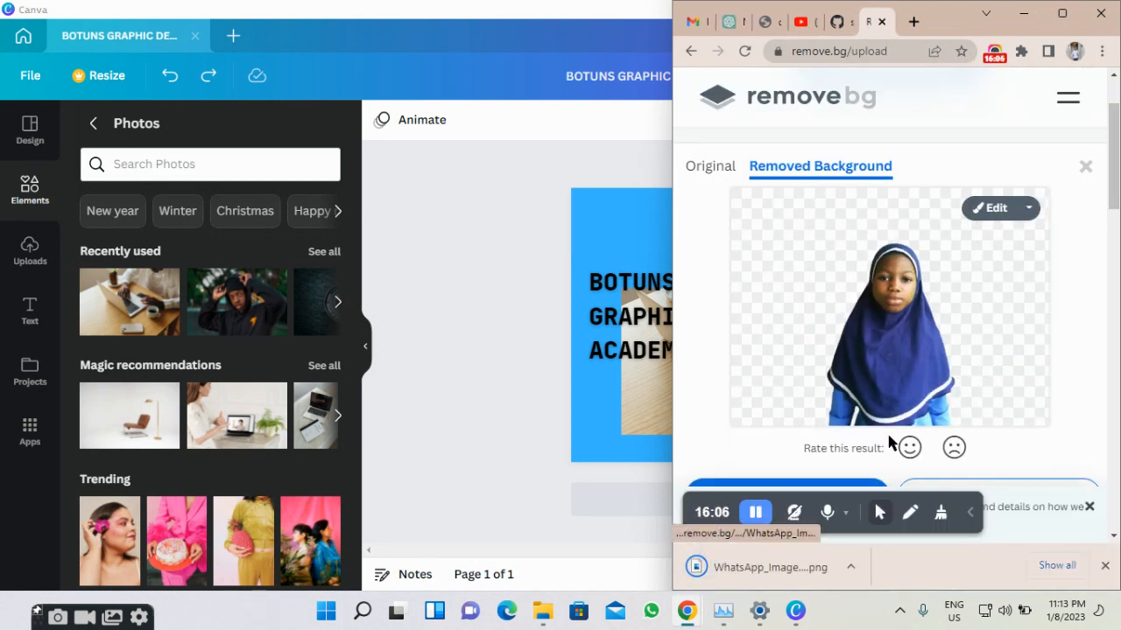
scroll(854, 359, down, 1)
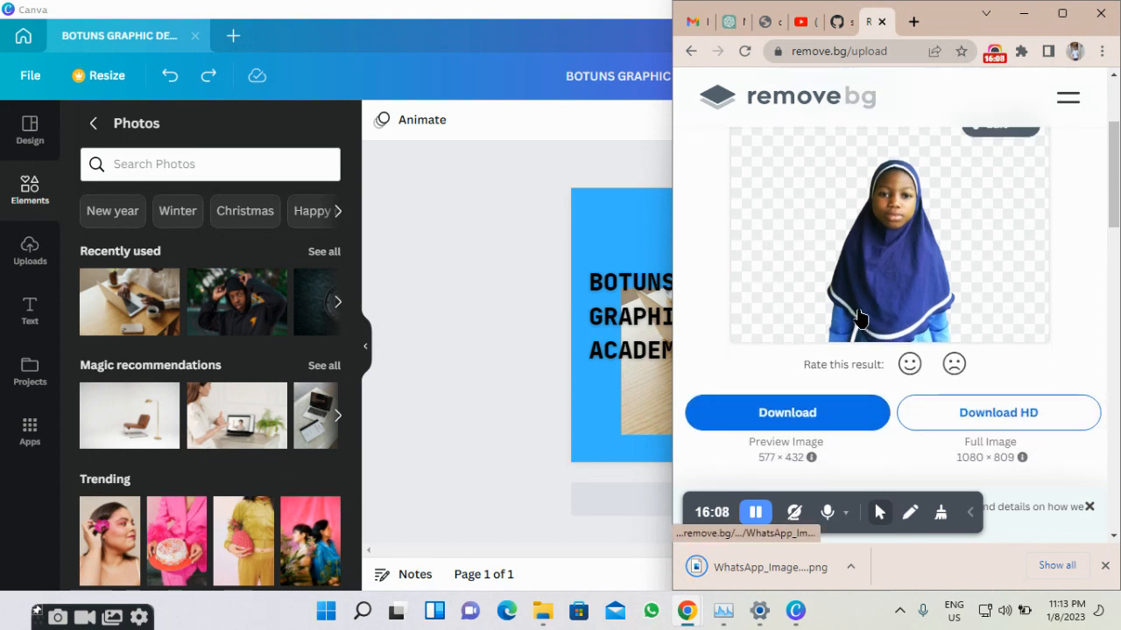
scroll(855, 325, down, 1)
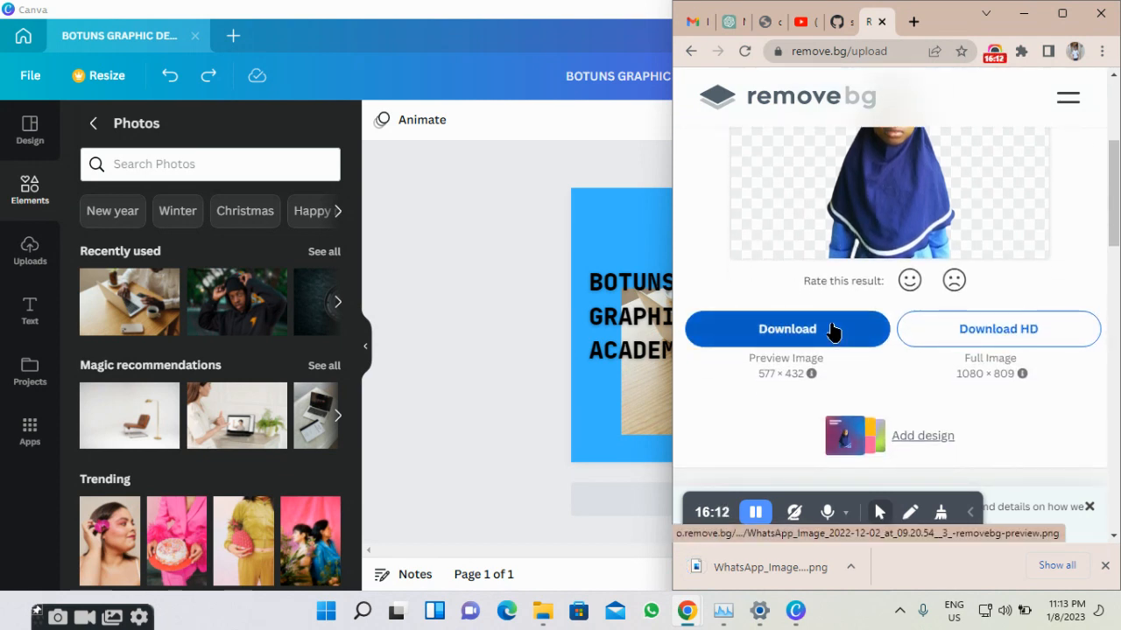
click(831, 330)
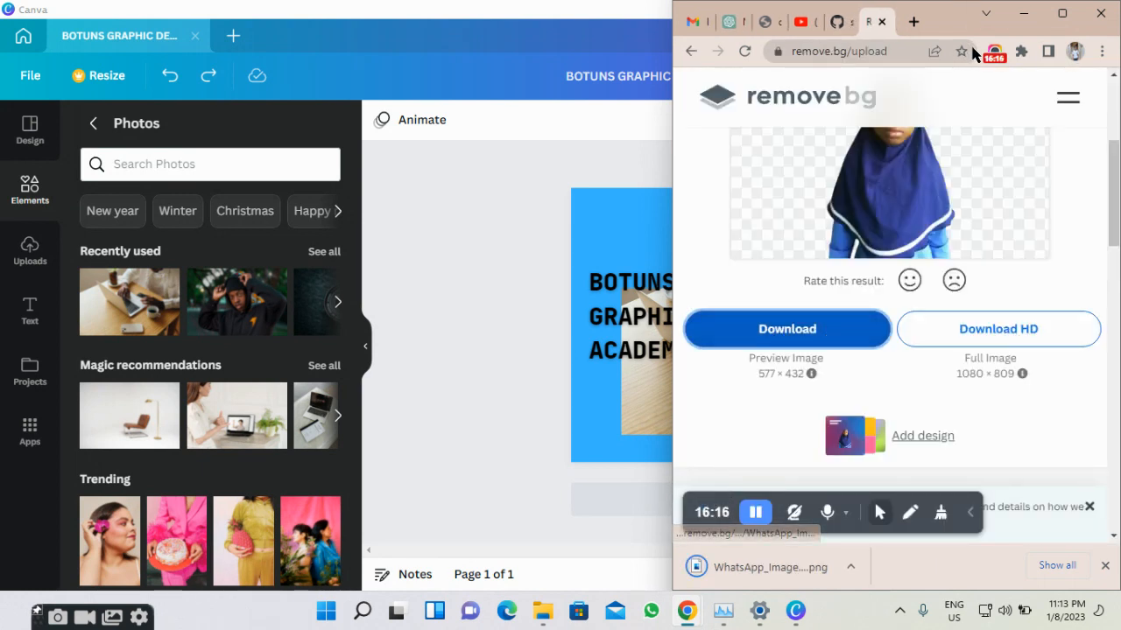
Check the cut-out on the result page and minimize Chrome to return to Canva.
scroll(970, 196, up, 1)
scroll(970, 197, down, 1)
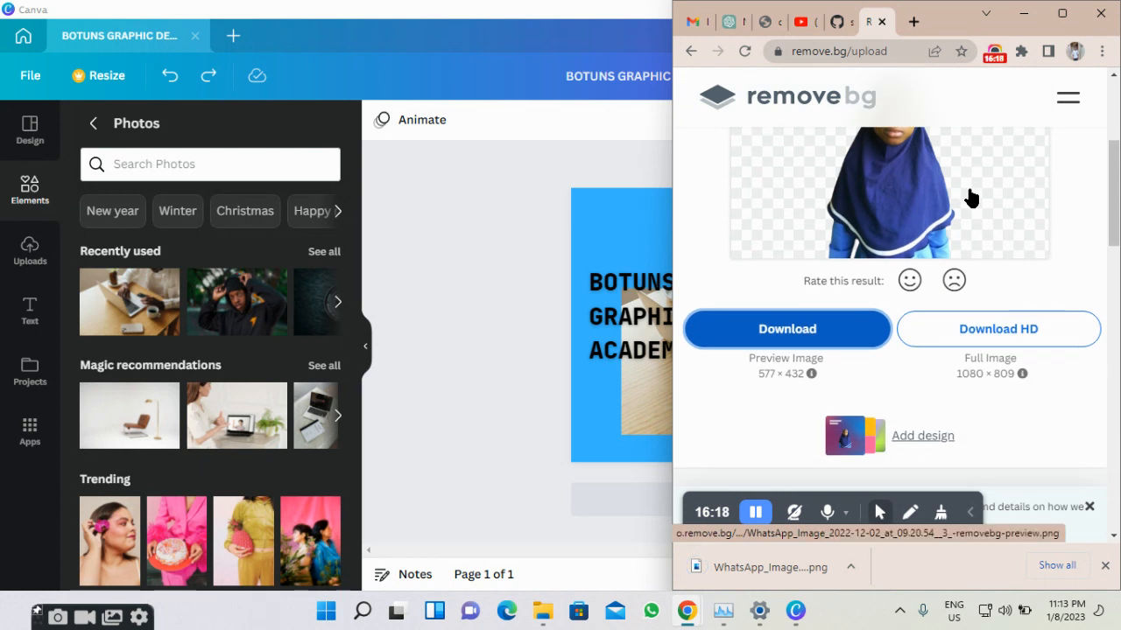
scroll(970, 196, up, 2)
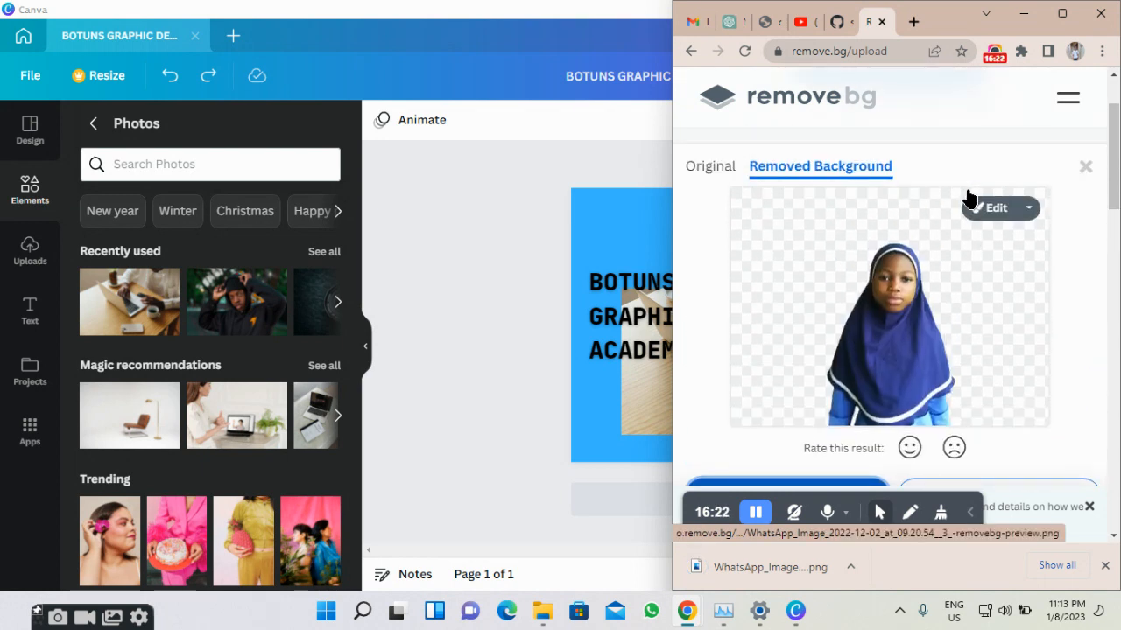
click(1023, 14)
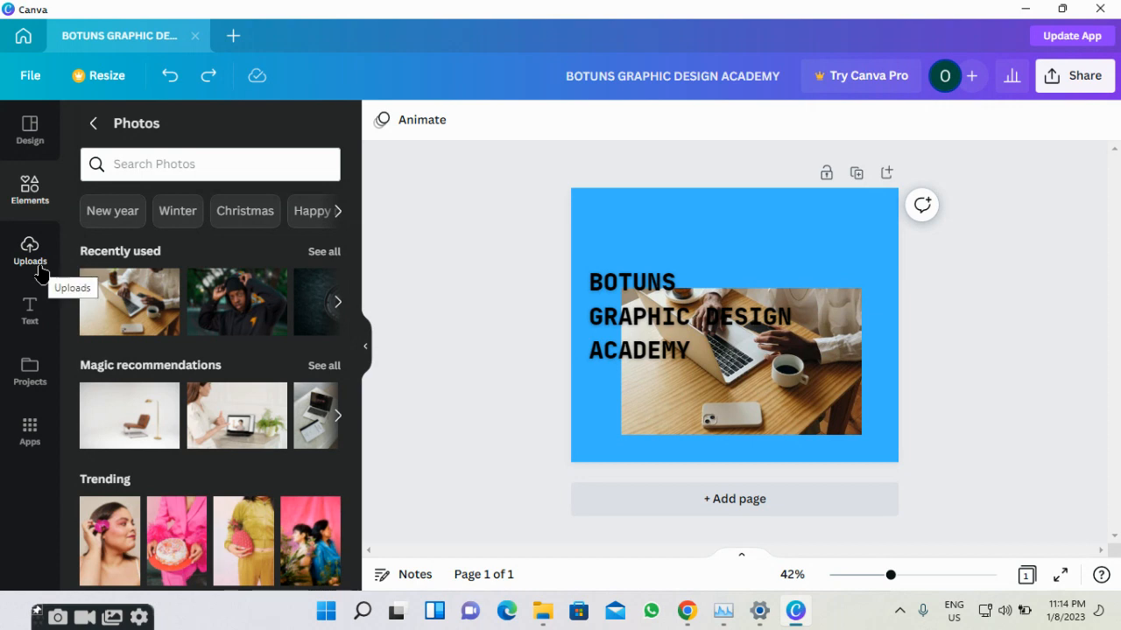
Upload the background-free WhatsApp Image PNG from Downloads through Canva's Uploads panel.
click(39, 274)
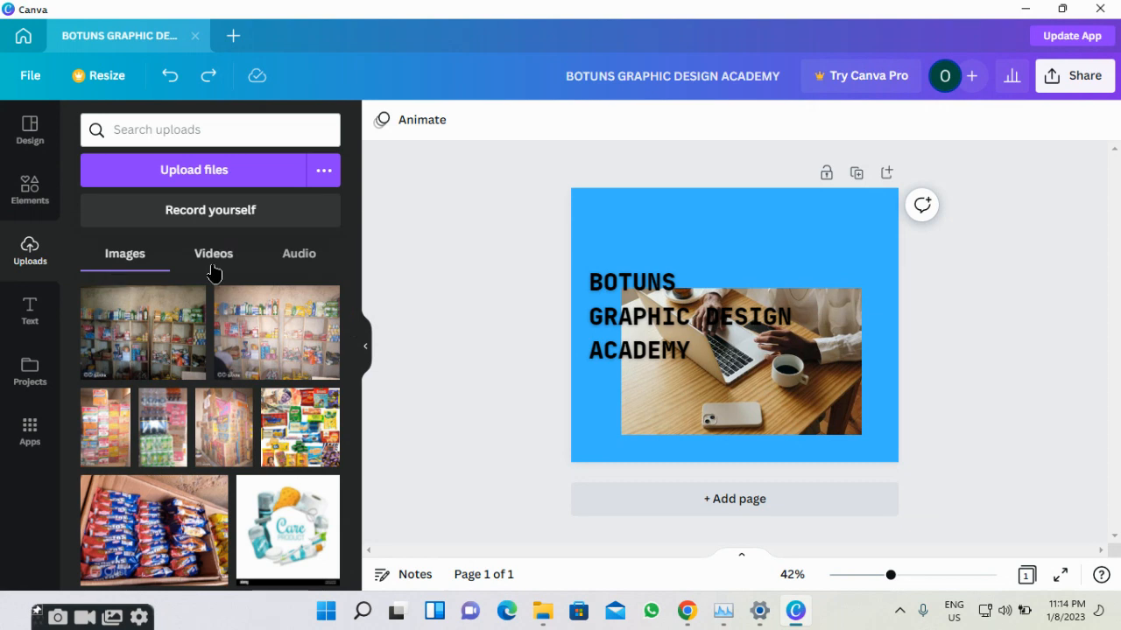
click(311, 177)
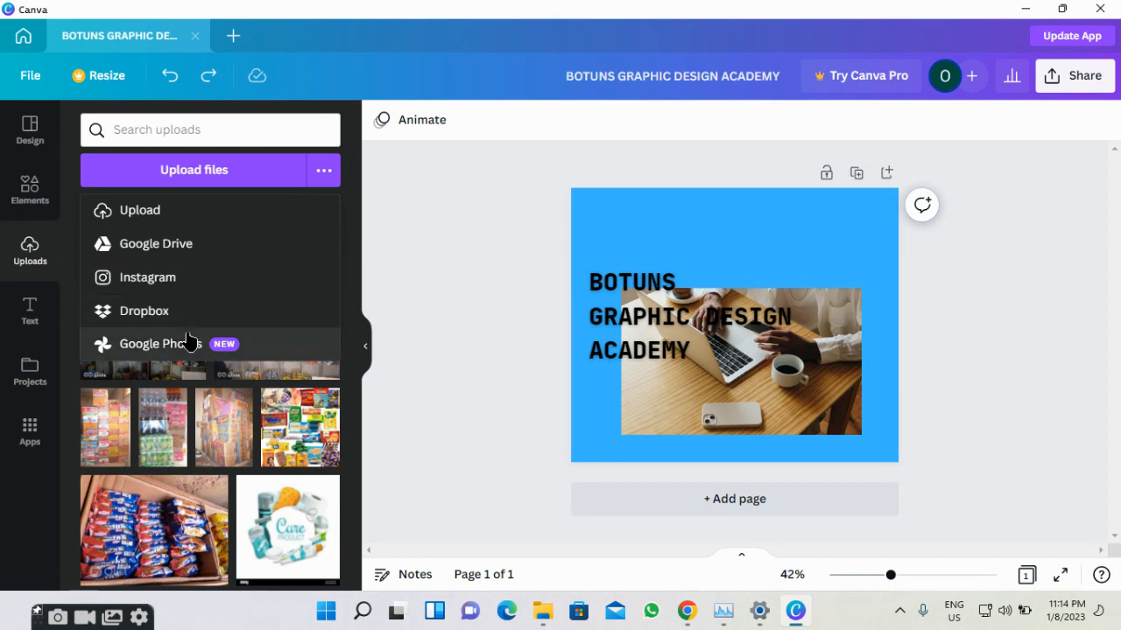
click(231, 174)
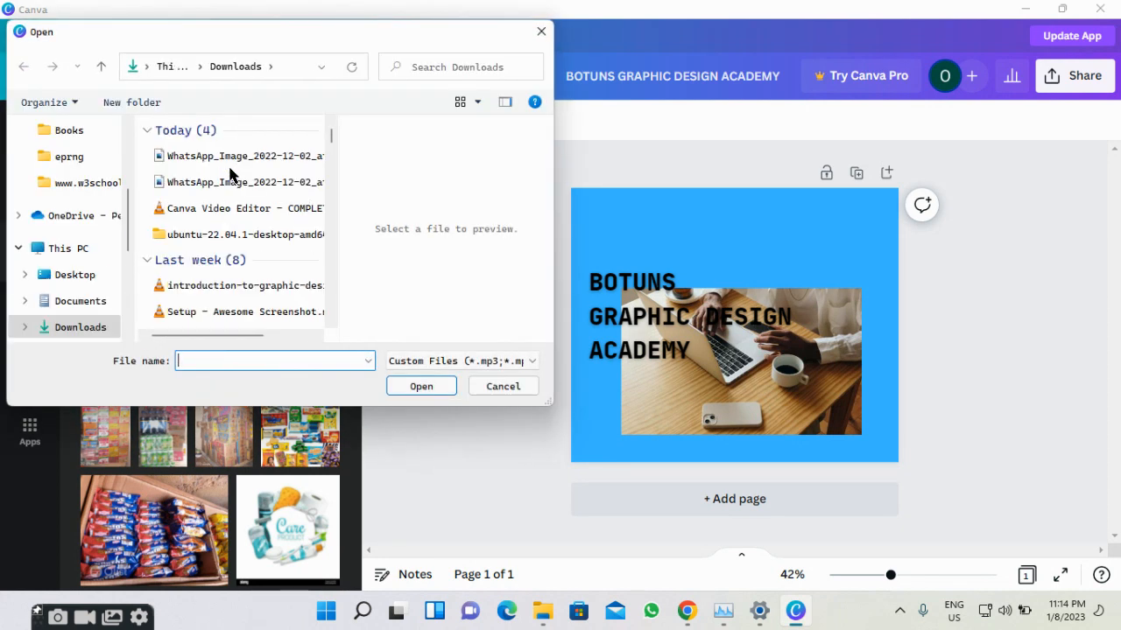
click(245, 158)
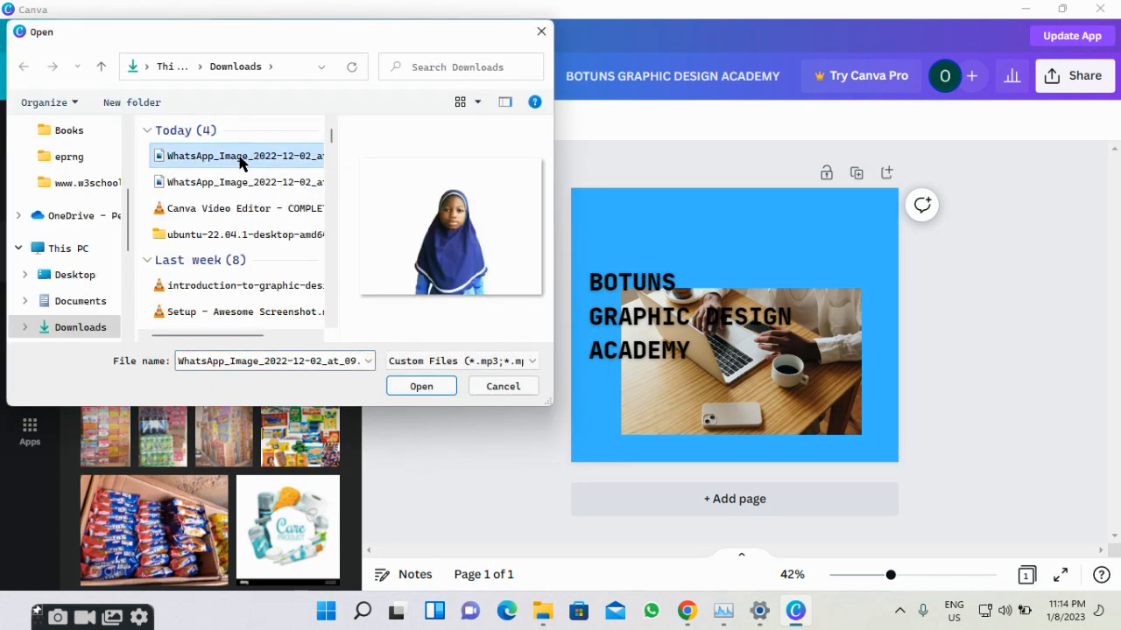
click(420, 386)
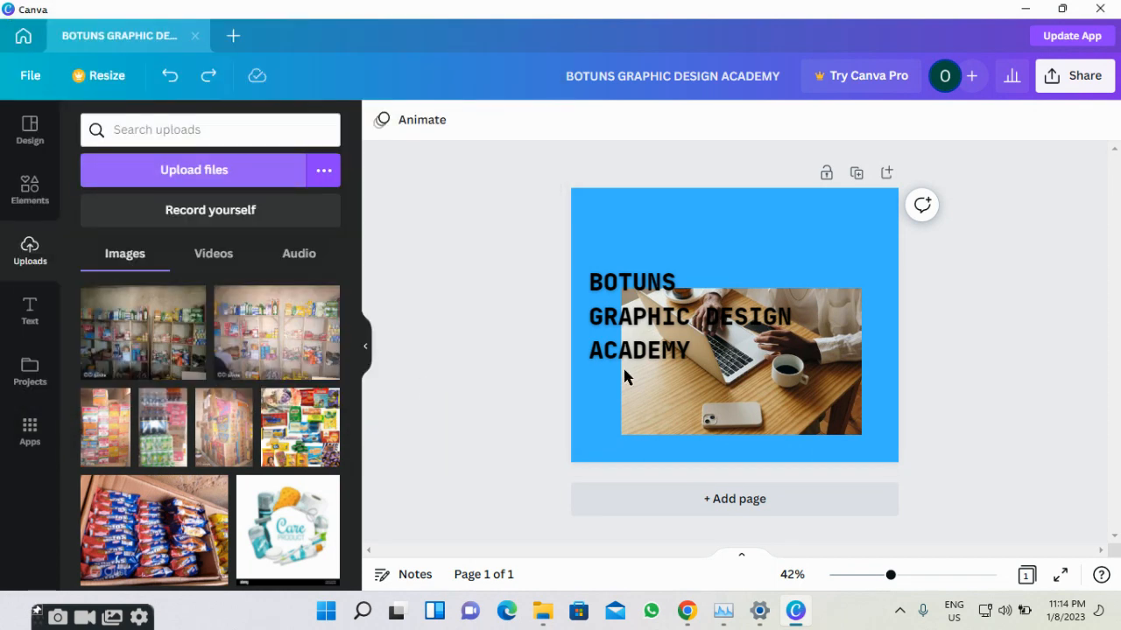
Delete the laptop photo and place the enlarged cut-out portrait at the page's lower right.
click(700, 376)
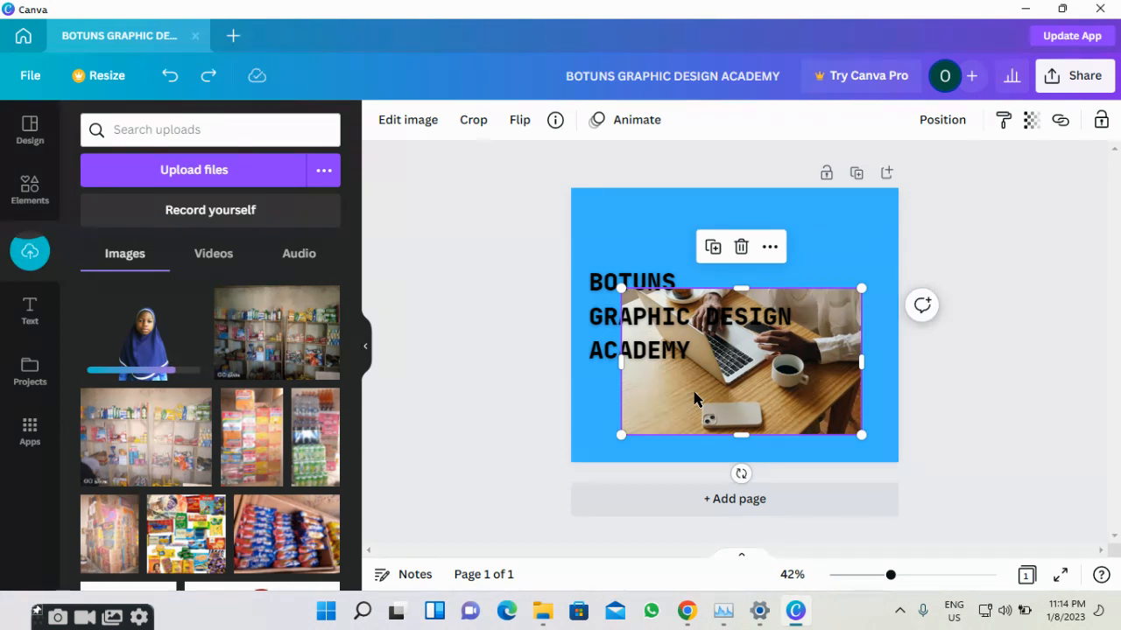
click(740, 247)
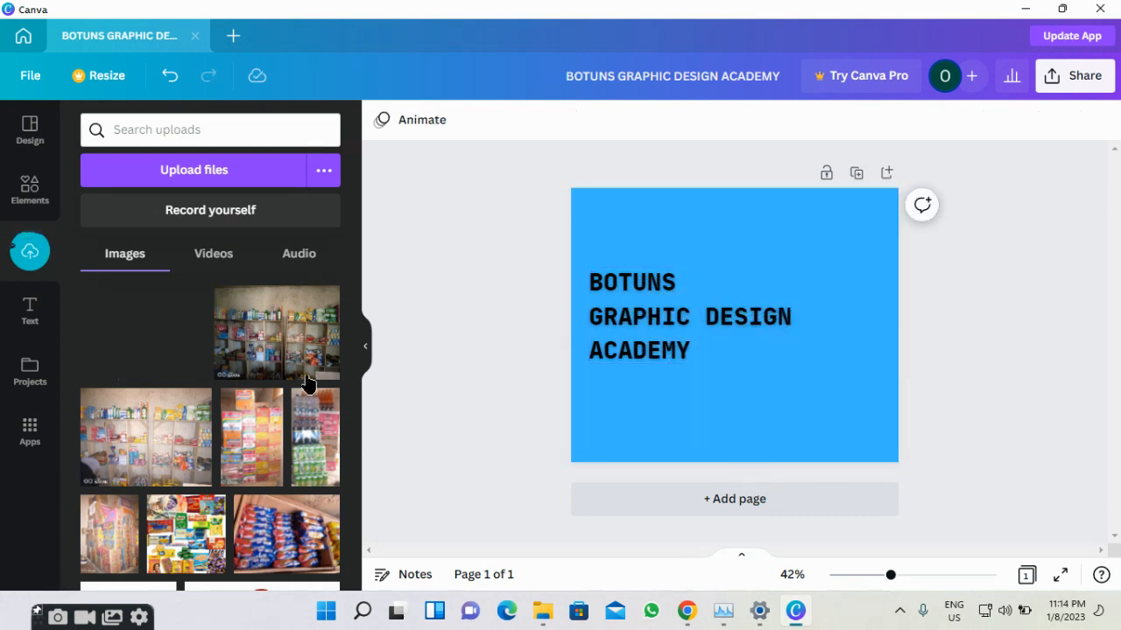
drag(147, 337, 813, 311)
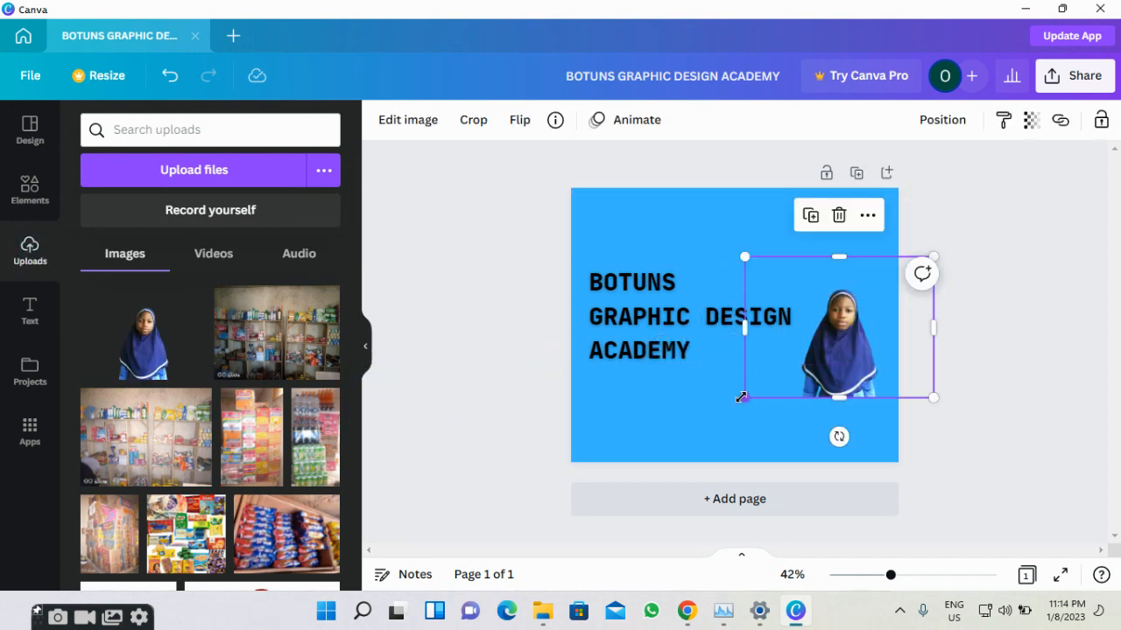
drag(741, 396, 695, 435)
drag(733, 386, 698, 391)
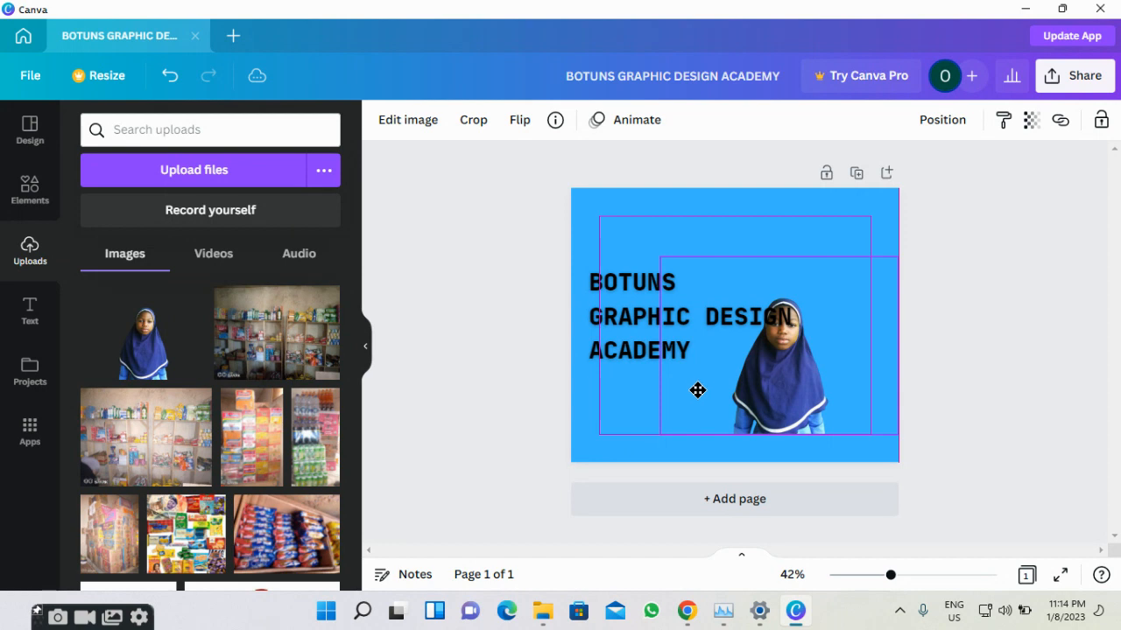
drag(697, 390, 697, 392)
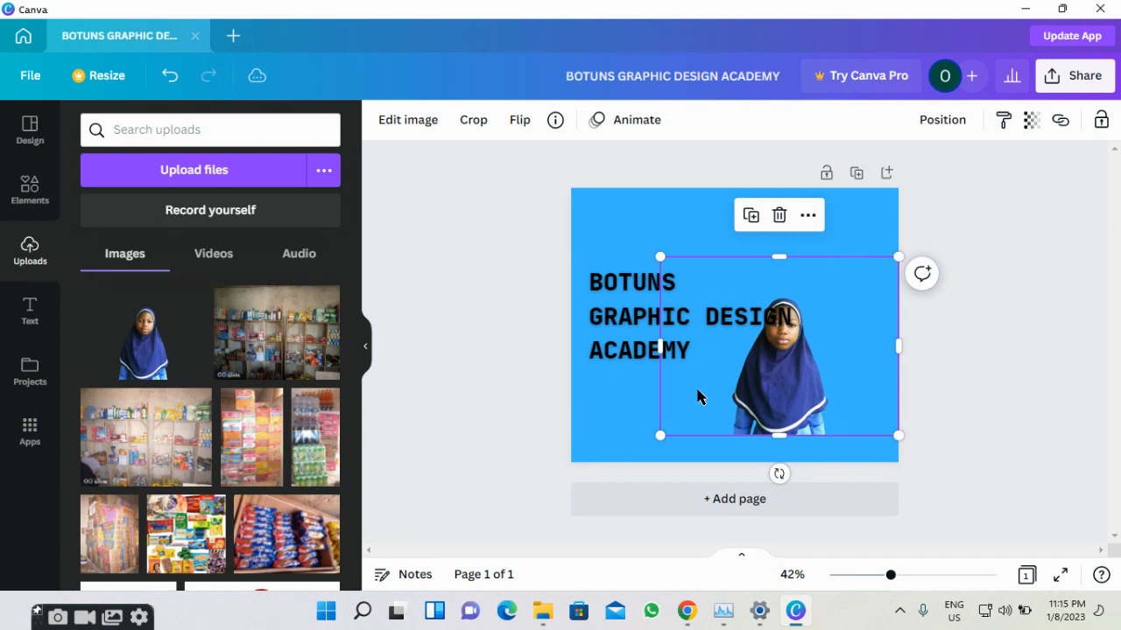
Bring the portrait to the front and move it left over the heading.
click(807, 216)
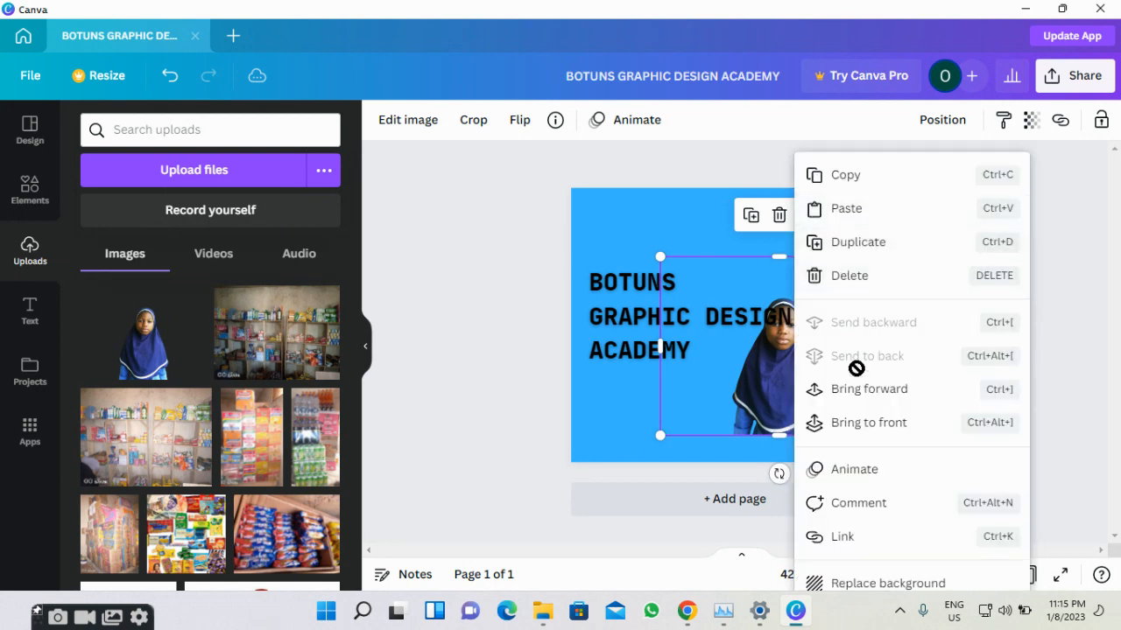
click(847, 425)
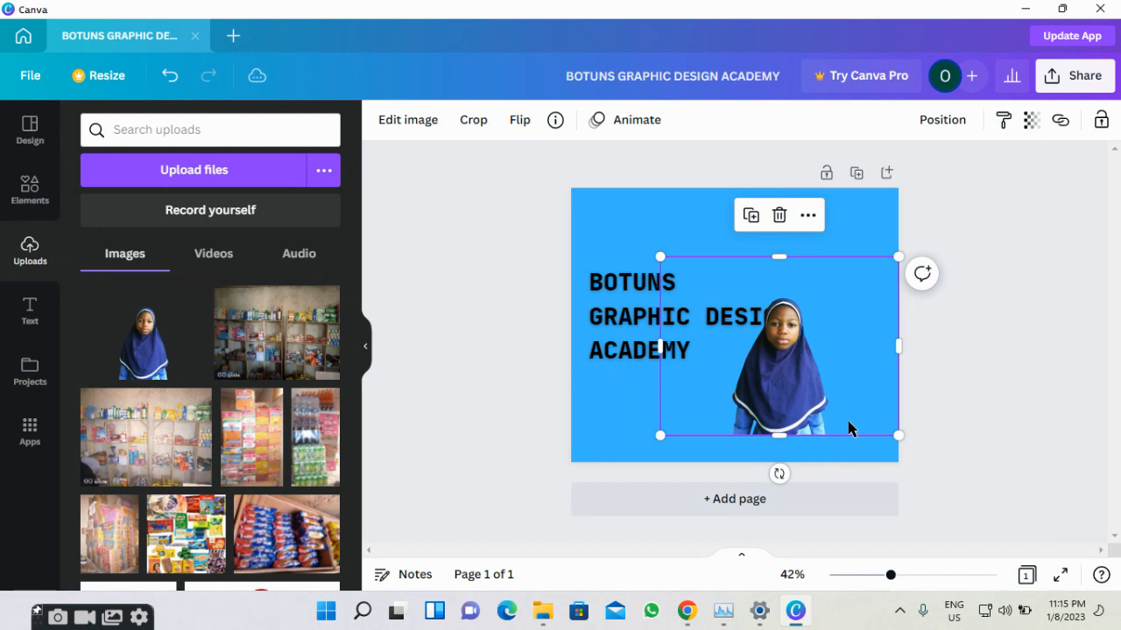
drag(792, 416, 678, 416)
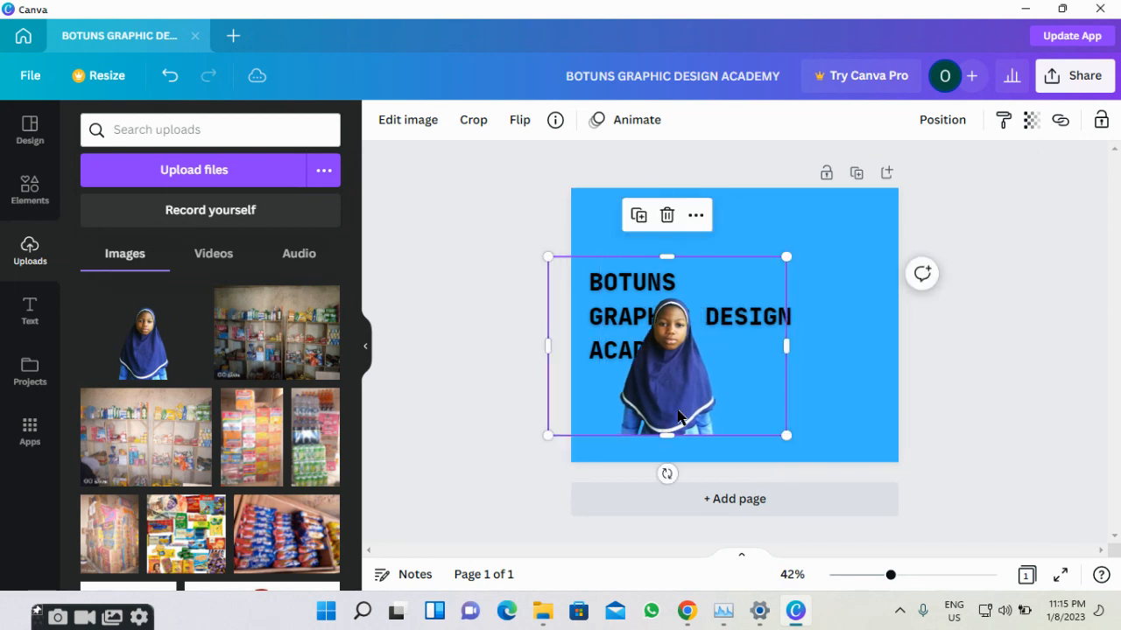
Send the portrait behind the heading and drag a second copy to the top right.
click(687, 217)
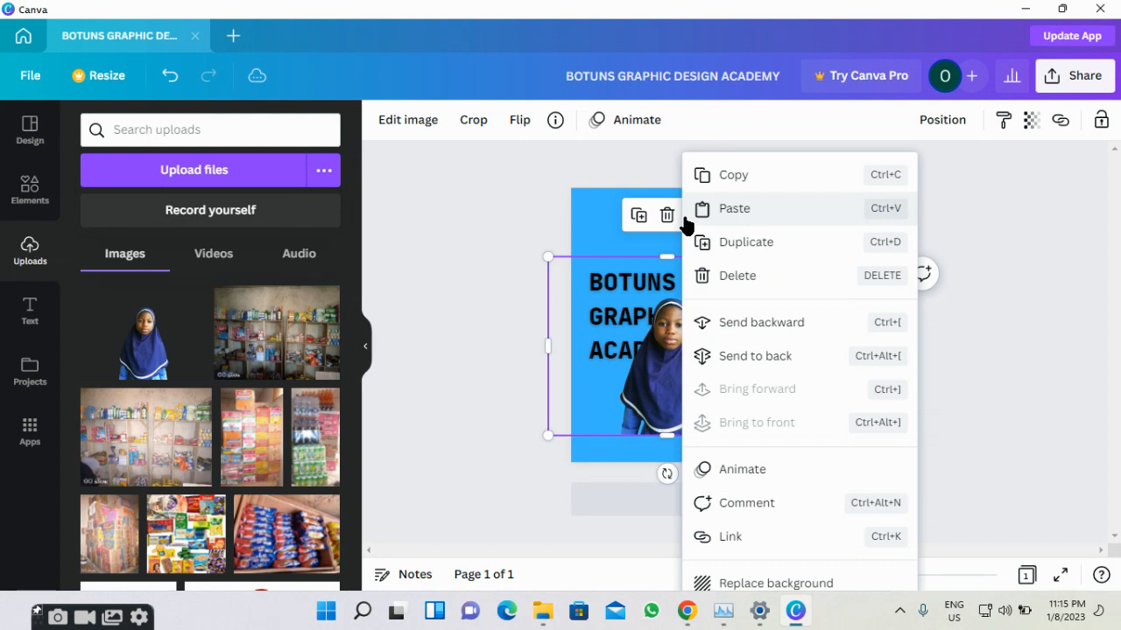
click(734, 355)
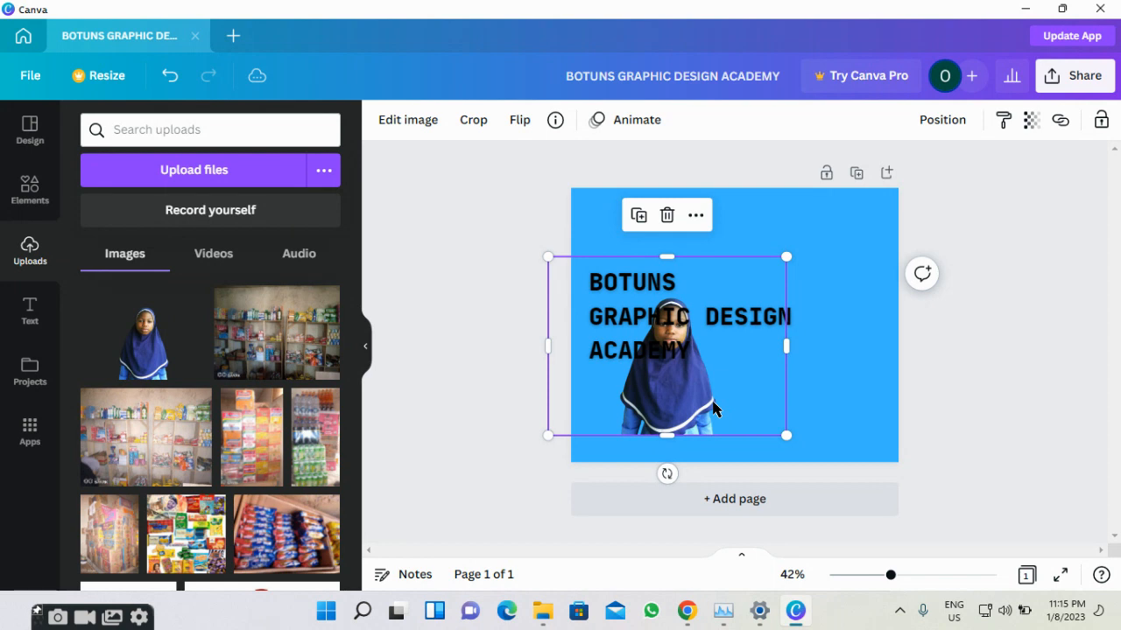
drag(712, 408, 758, 409)
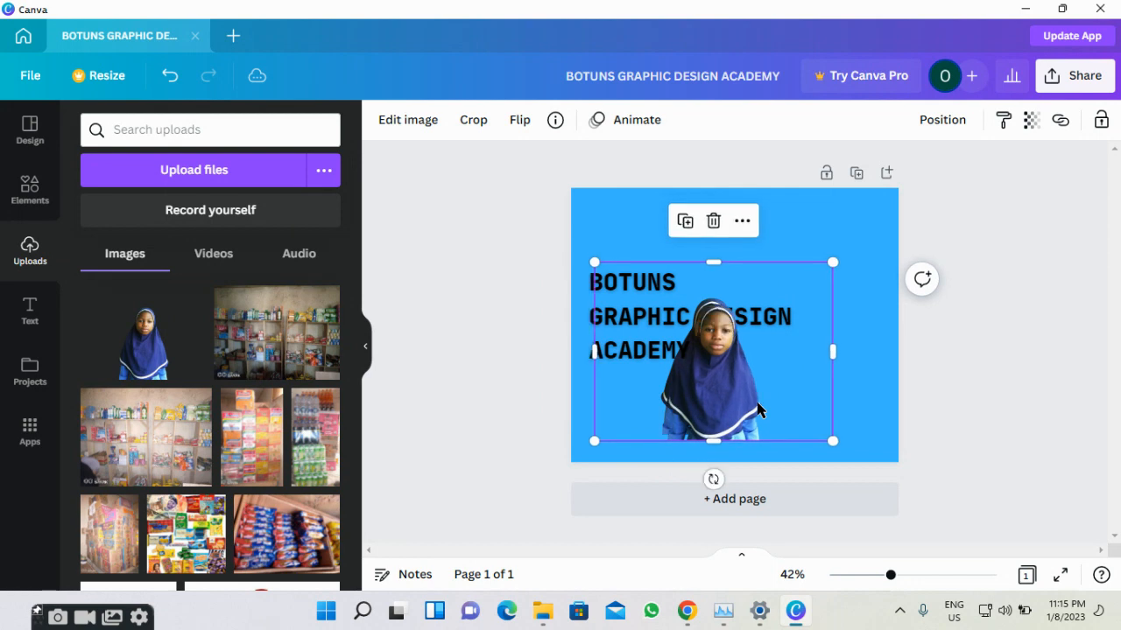
drag(757, 402, 821, 279)
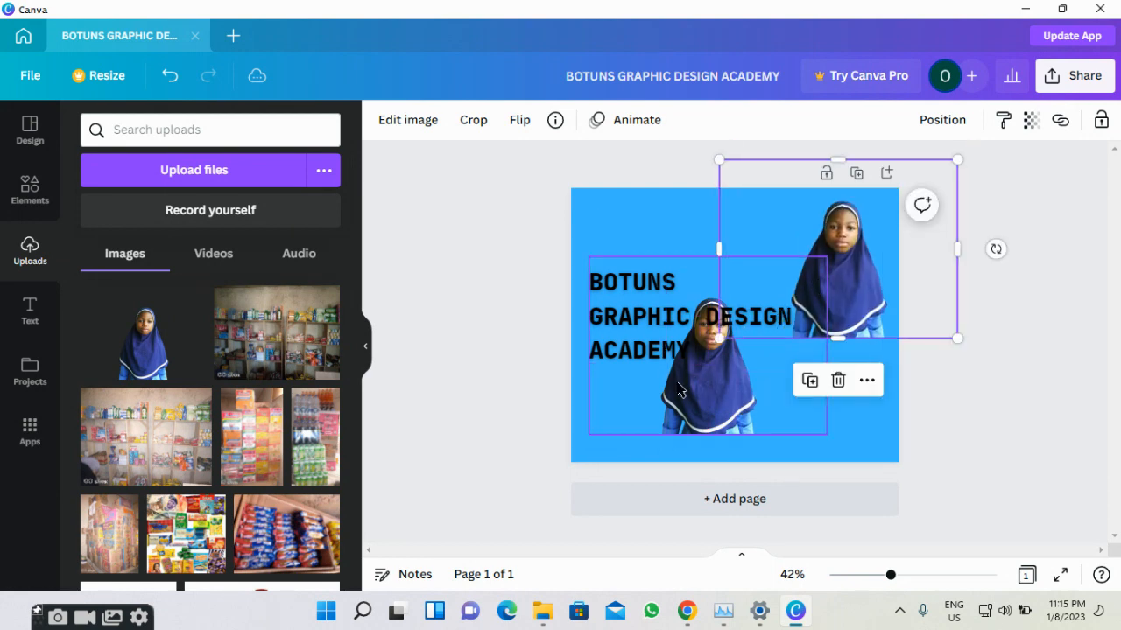
Move the lower portrait to the bottom-right corner and select the upper copy for editing.
click(697, 390)
drag(697, 390, 774, 396)
click(883, 214)
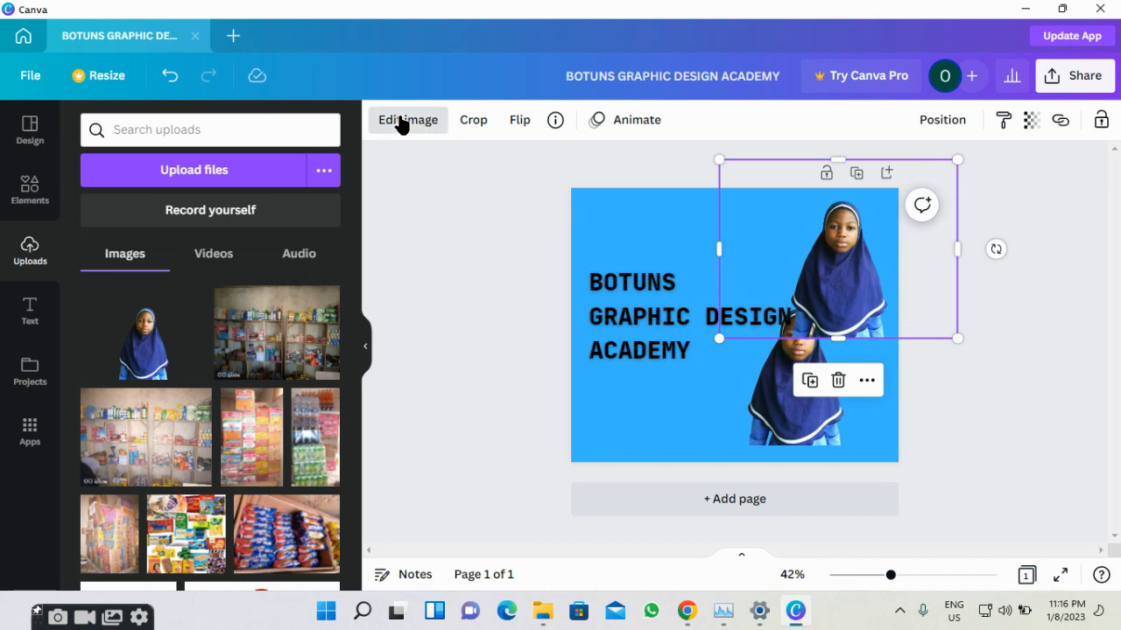
click(401, 123)
Open the upper portrait's Adjust sliders, trying Tint at -100 then returning near neutral.
click(215, 292)
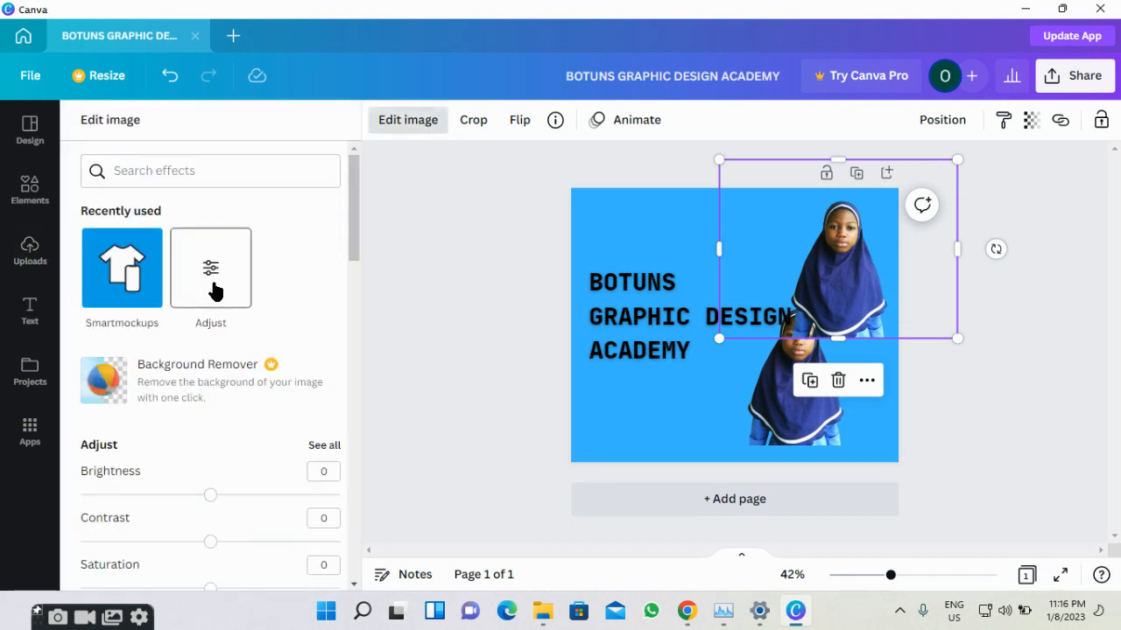
scroll(213, 290, down, 3)
scroll(212, 290, up, 2)
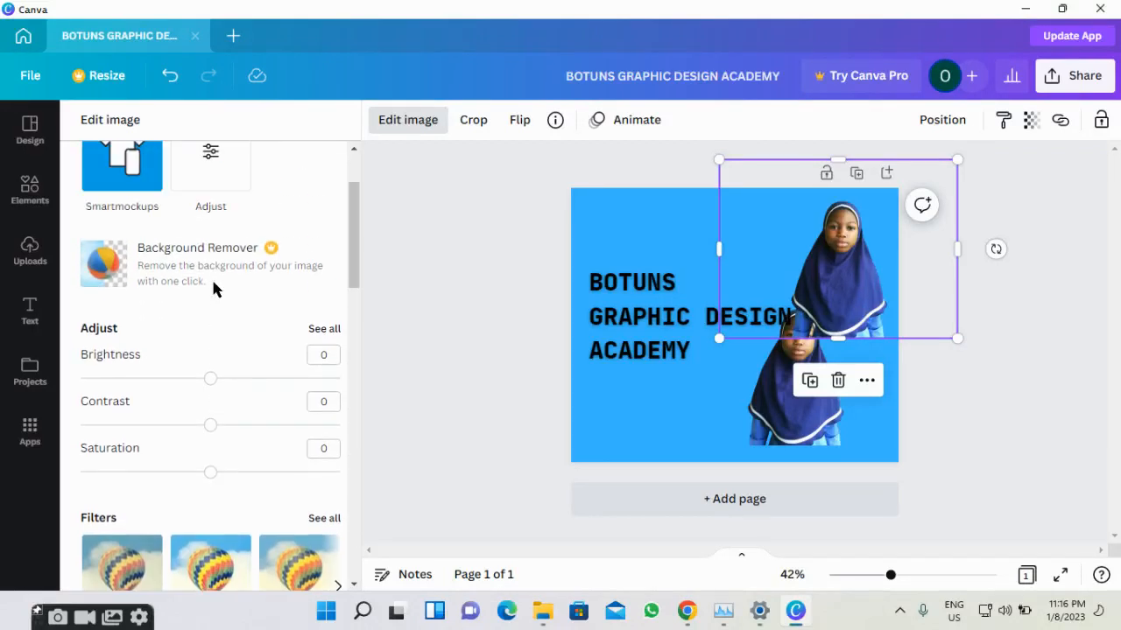
click(222, 207)
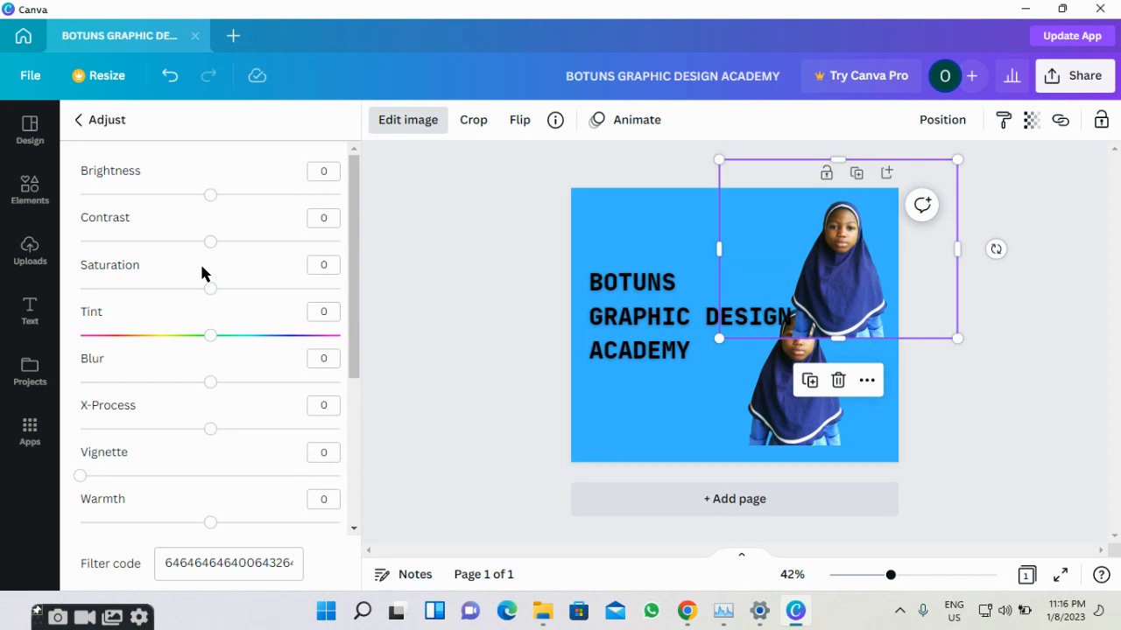
scroll(217, 322, down, 3)
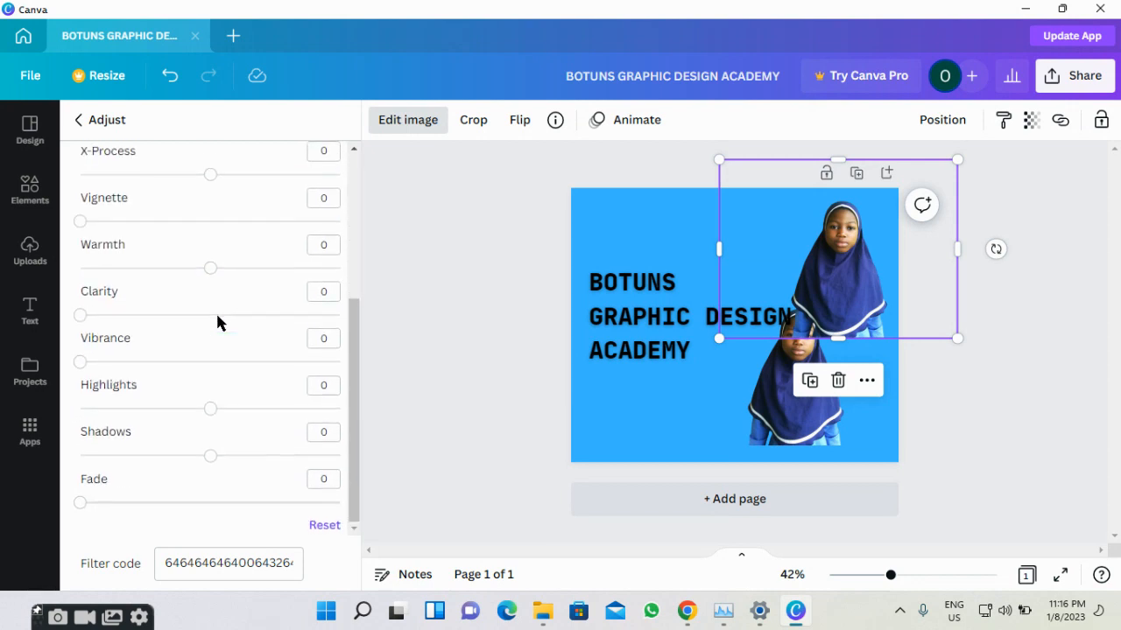
scroll(219, 324, up, 3)
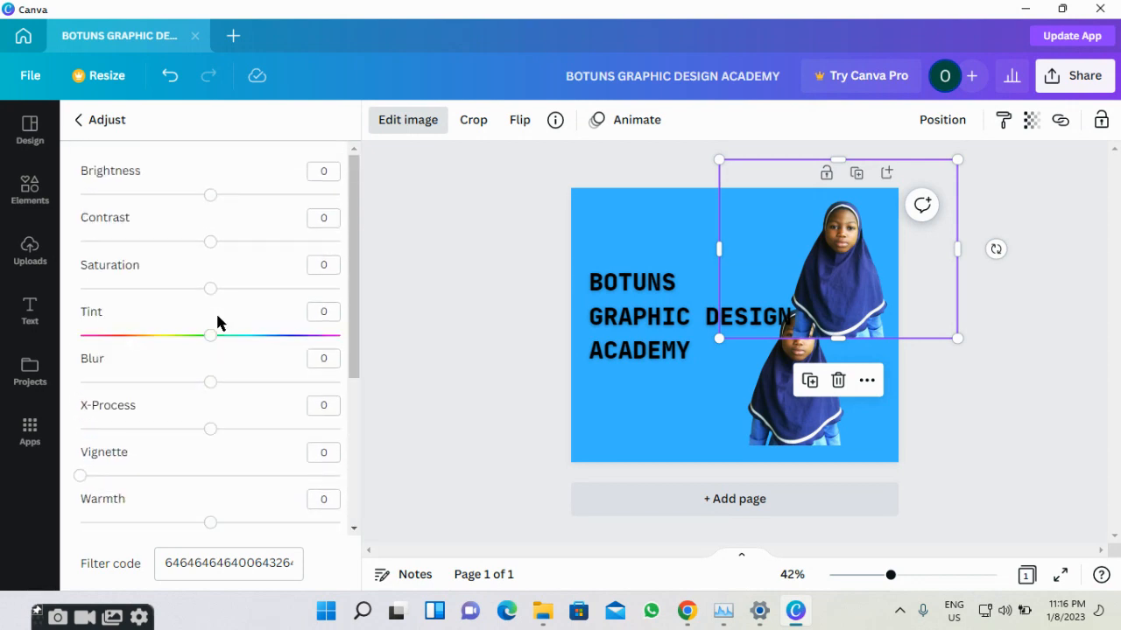
drag(208, 337, 79, 336)
drag(233, 335, 208, 334)
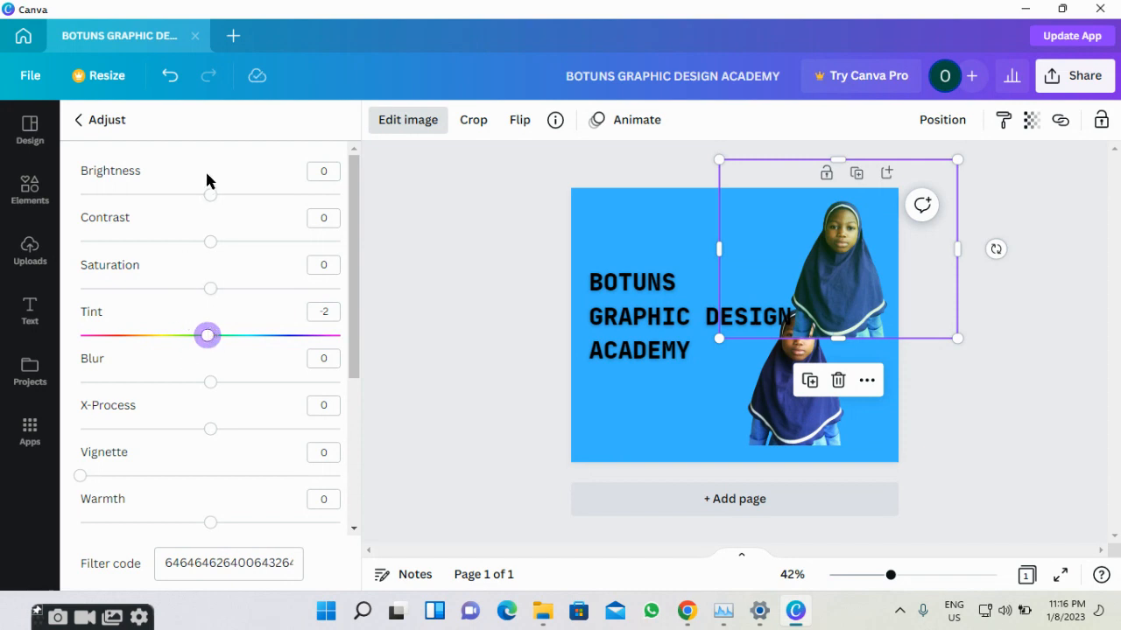
Raise brightness, contrast and saturation to 100; set negative tint and blur; raise X-Process.
drag(210, 194, 354, 210)
drag(213, 241, 419, 254)
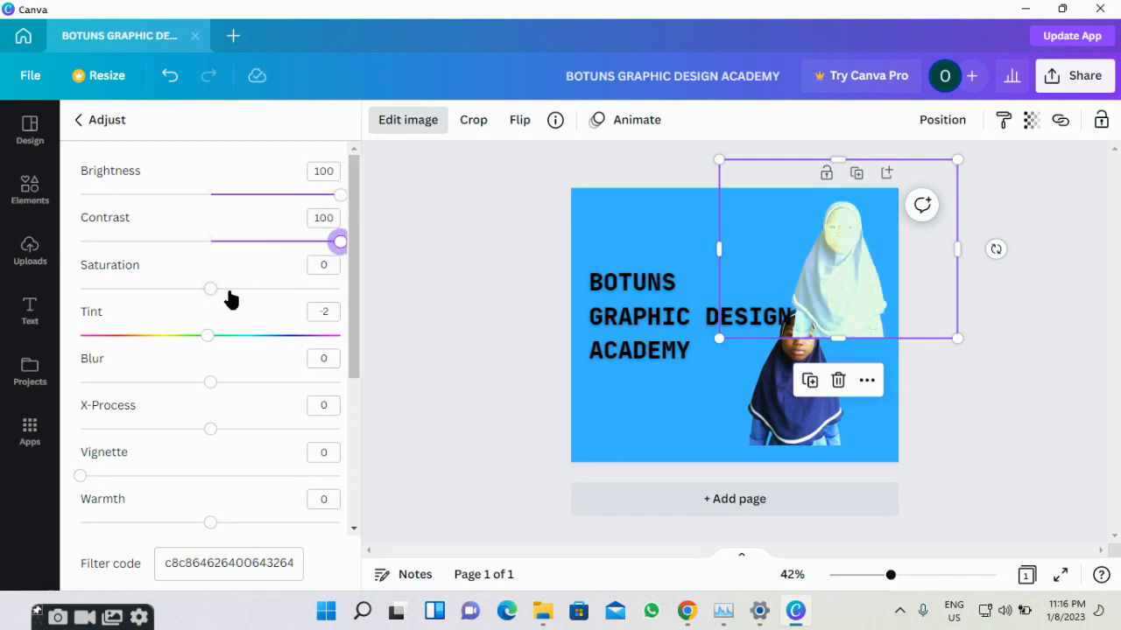
drag(216, 296, 476, 301)
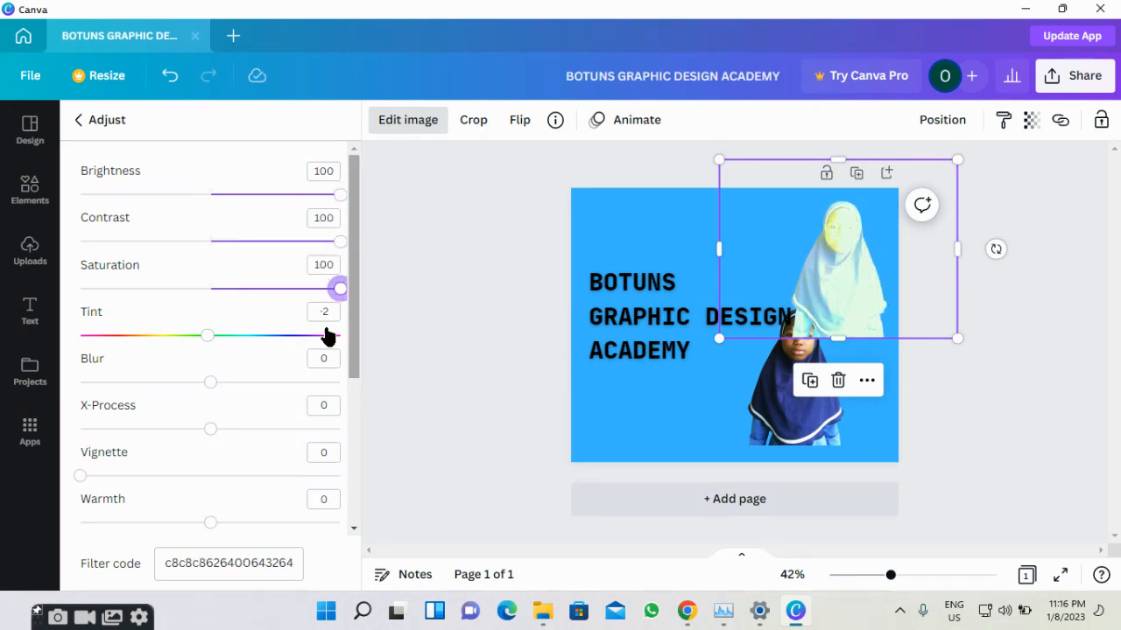
drag(208, 335, 153, 315)
drag(212, 382, 152, 374)
drag(210, 429, 241, 445)
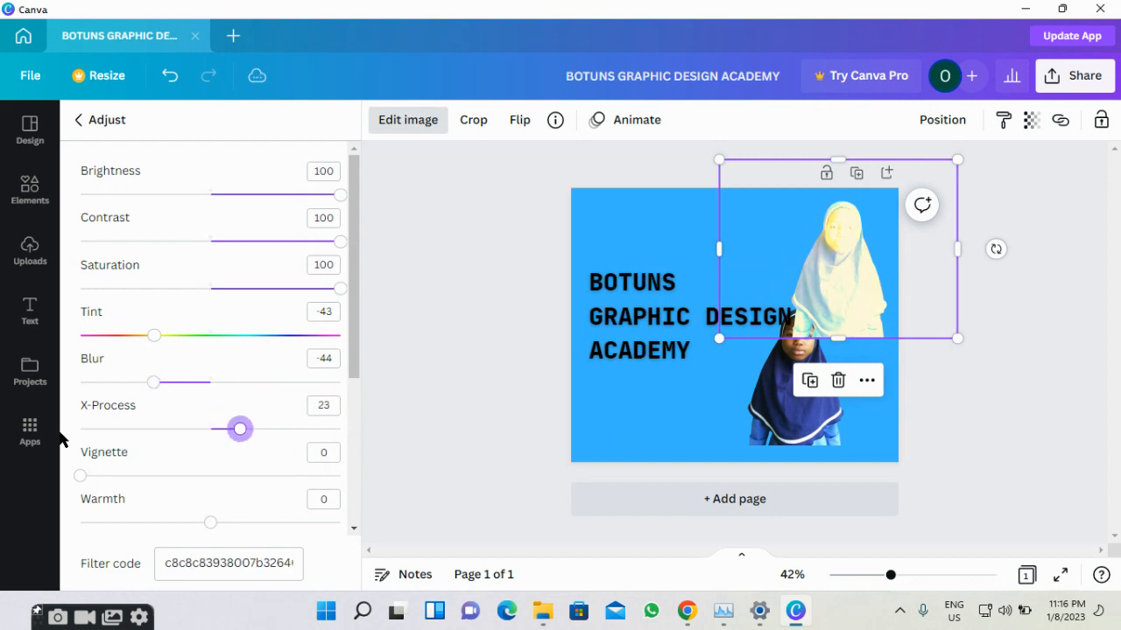
Set Clarity to 88 and Highlights, Shadows and Fade to 100 on the upper portrait.
scroll(171, 430, down, 3)
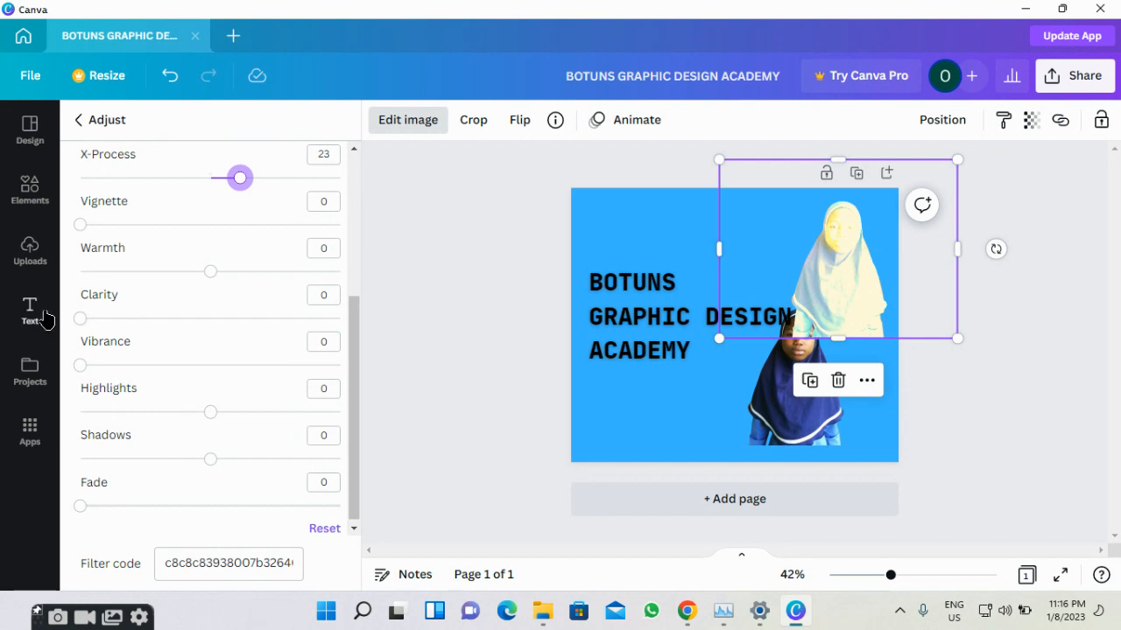
drag(79, 322, 309, 326)
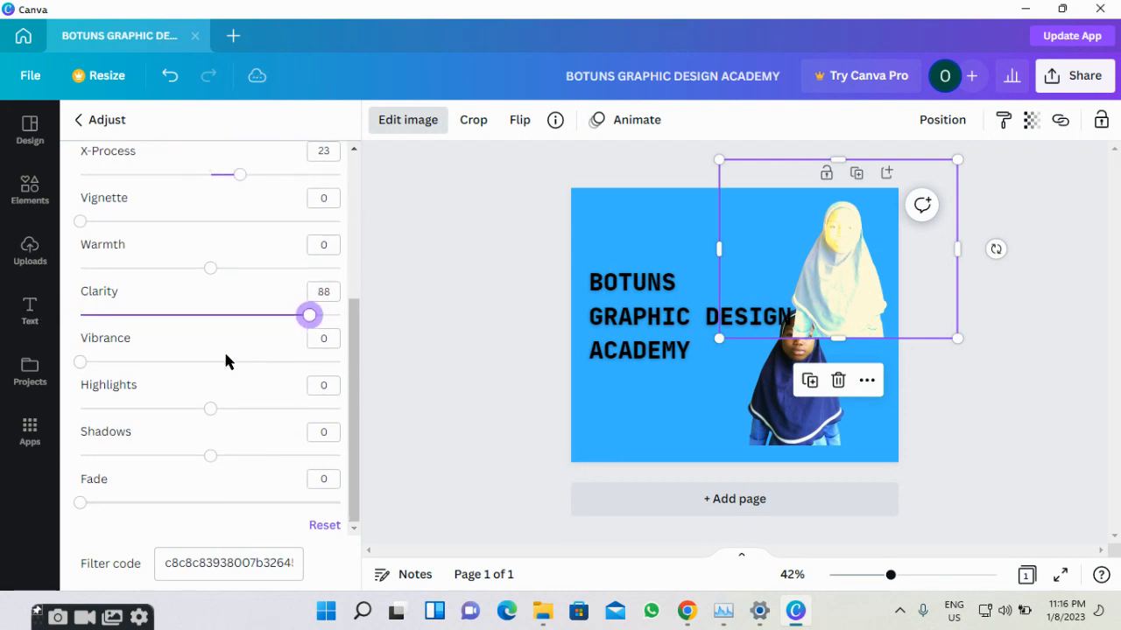
drag(210, 414, 362, 407)
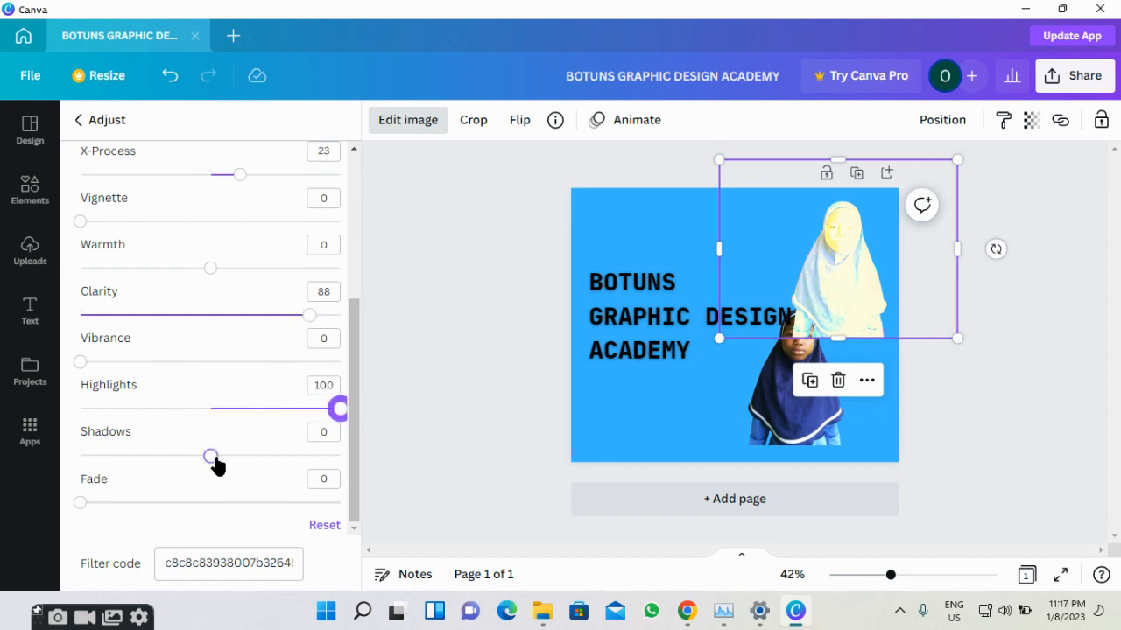
drag(210, 455, 407, 454)
drag(81, 502, 332, 484)
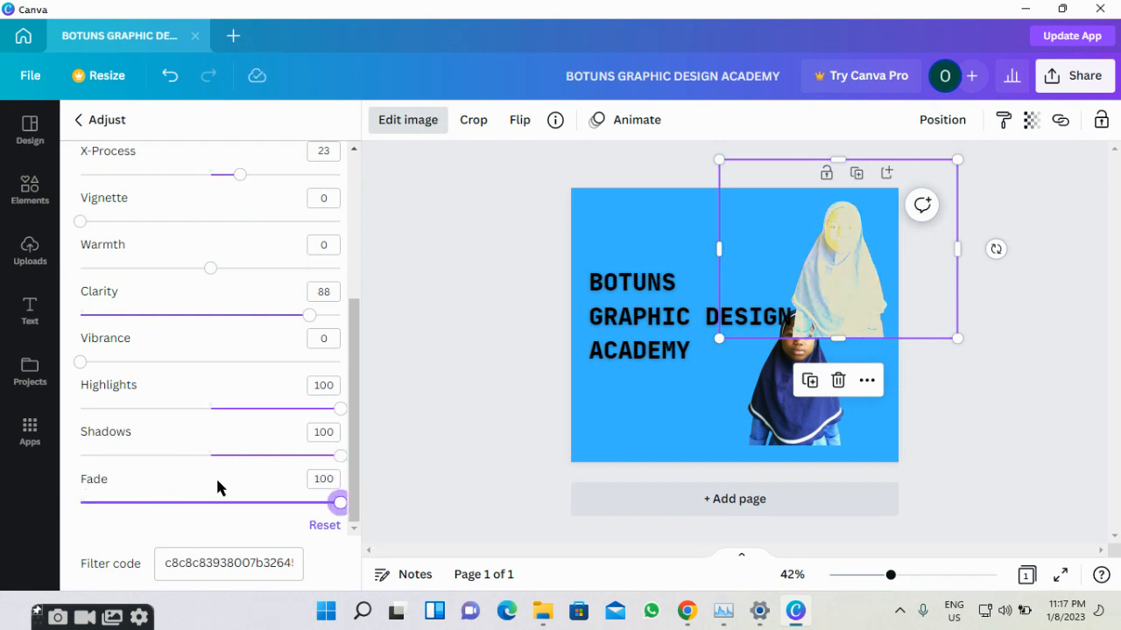
scroll(174, 442, up, 3)
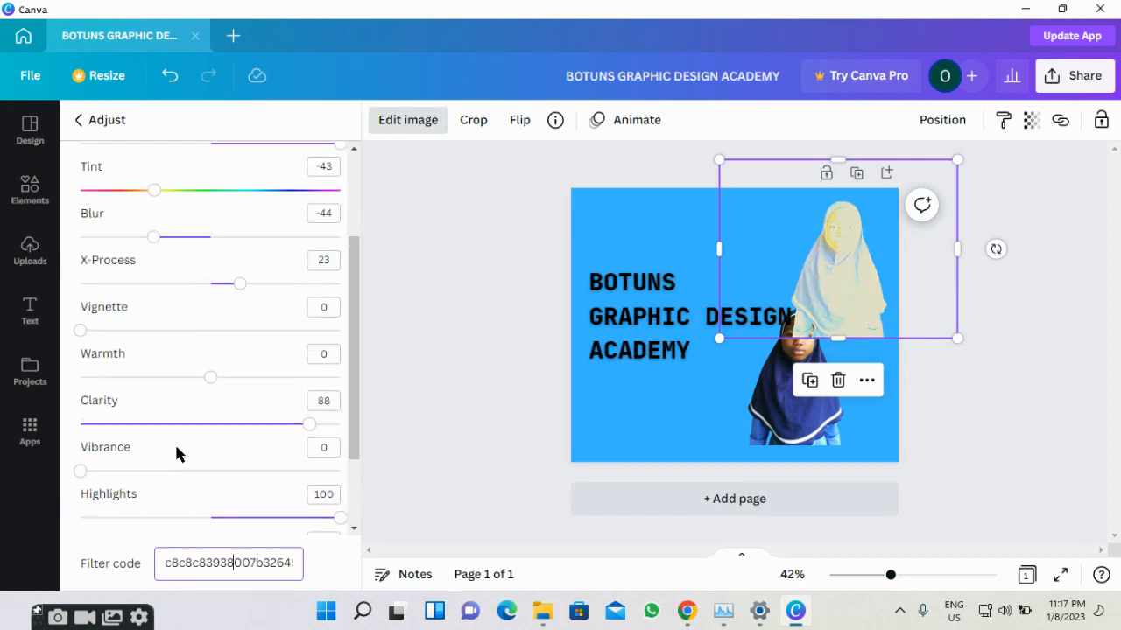
scroll(150, 364, down, 1)
scroll(152, 375, down, 2)
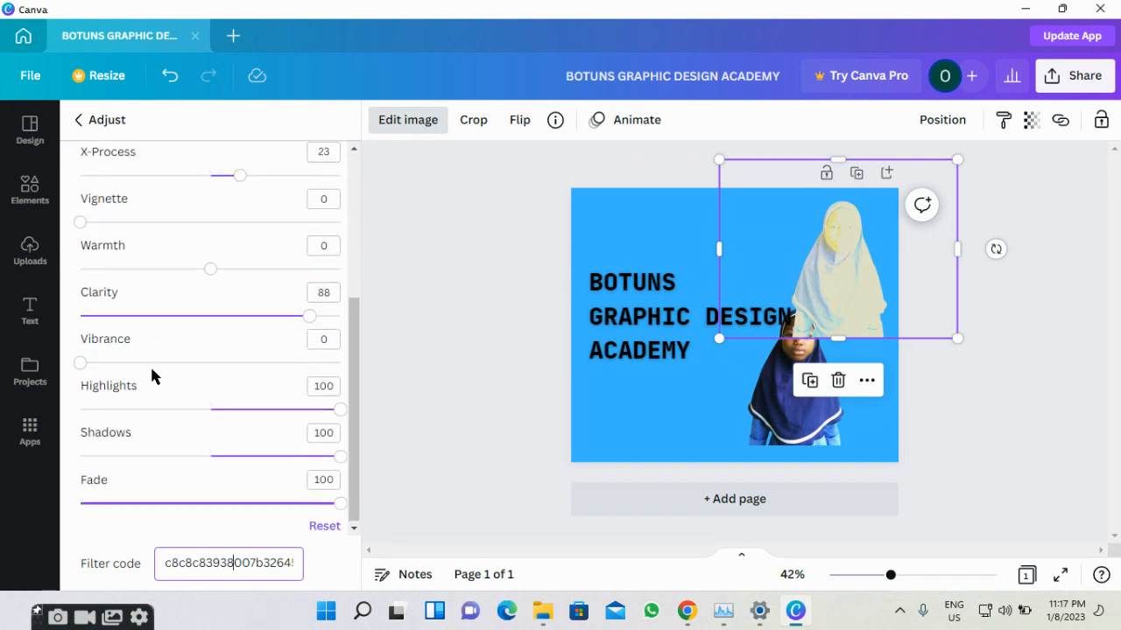
Reset the copy's adjustments, then set Tint, Brightness, Contrast, Saturation and X-Process to 100.
click(322, 530)
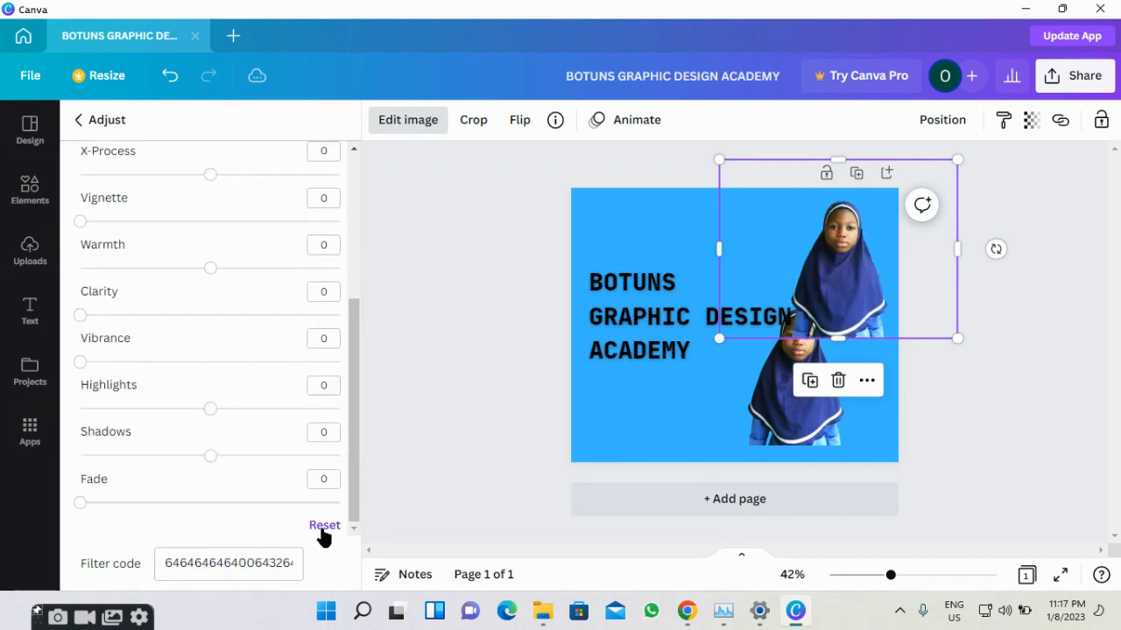
scroll(262, 449, up, 2)
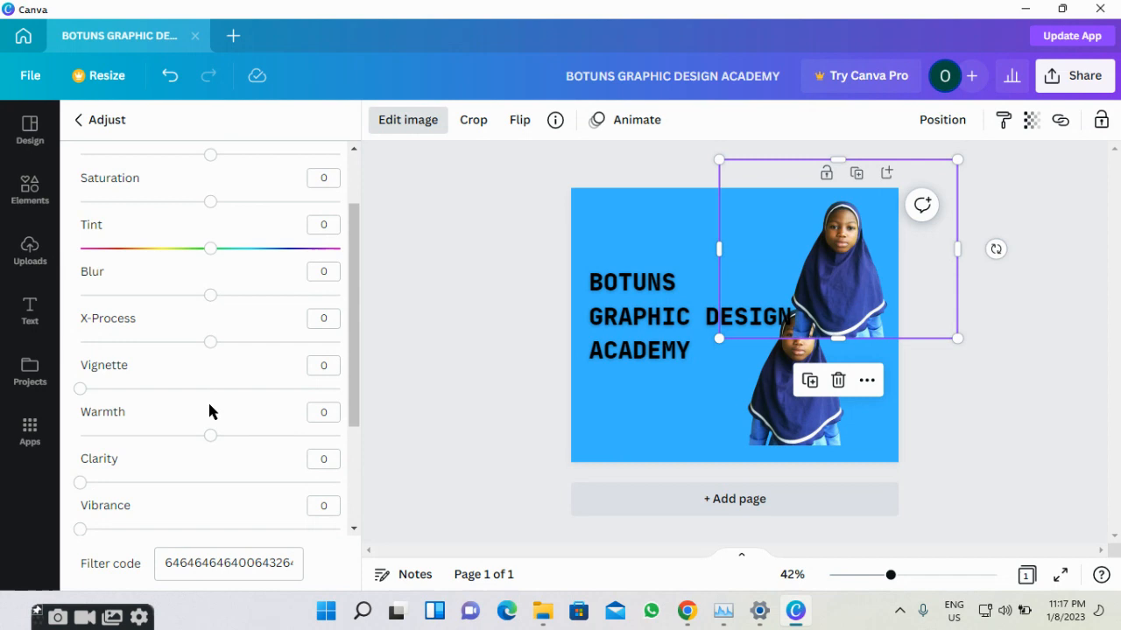
scroll(206, 403, up, 2)
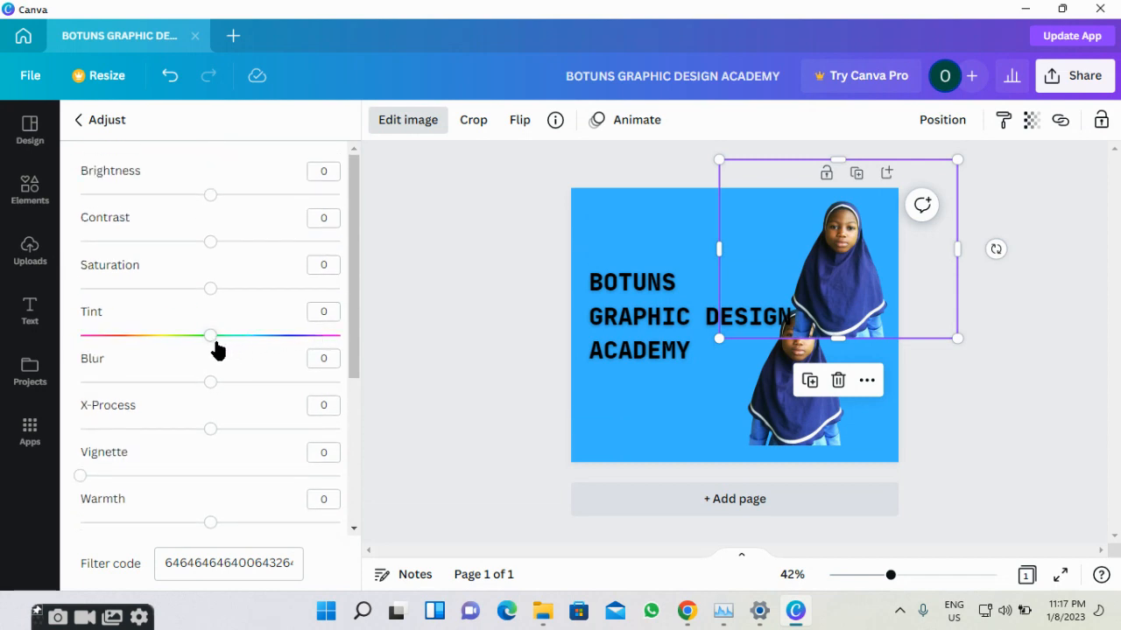
drag(209, 332, 78, 328)
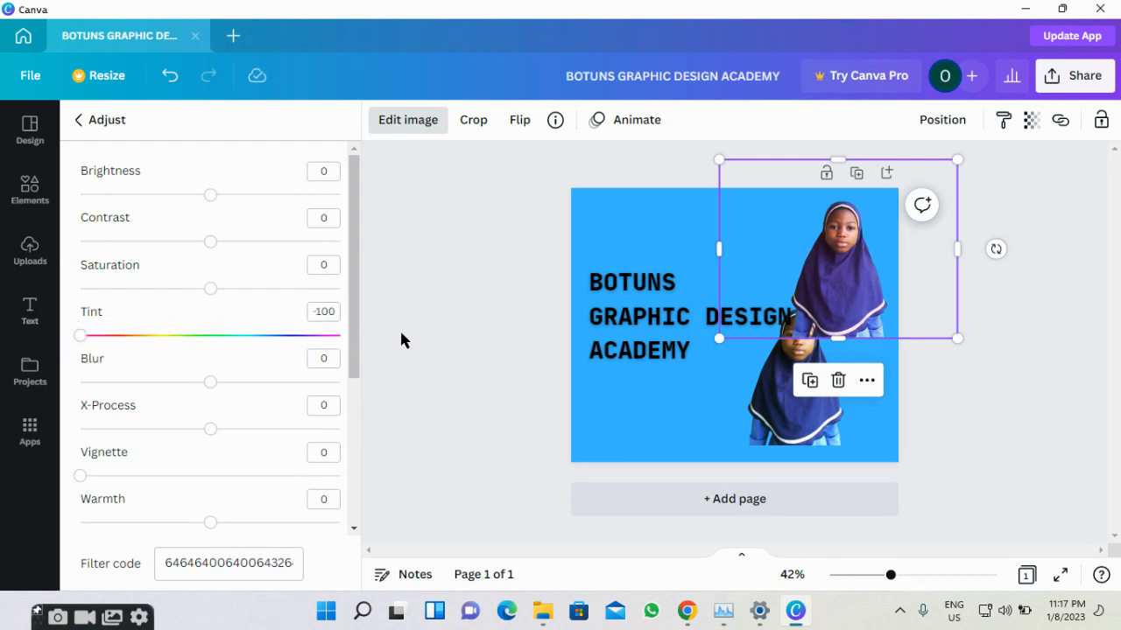
drag(76, 335, 358, 325)
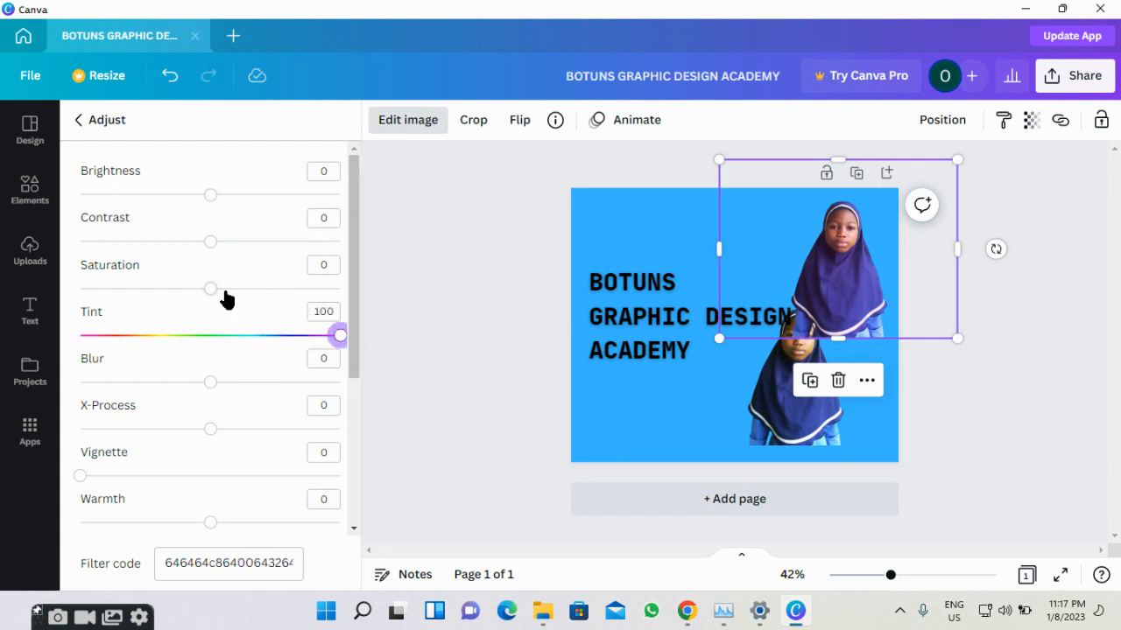
drag(207, 198, 356, 201)
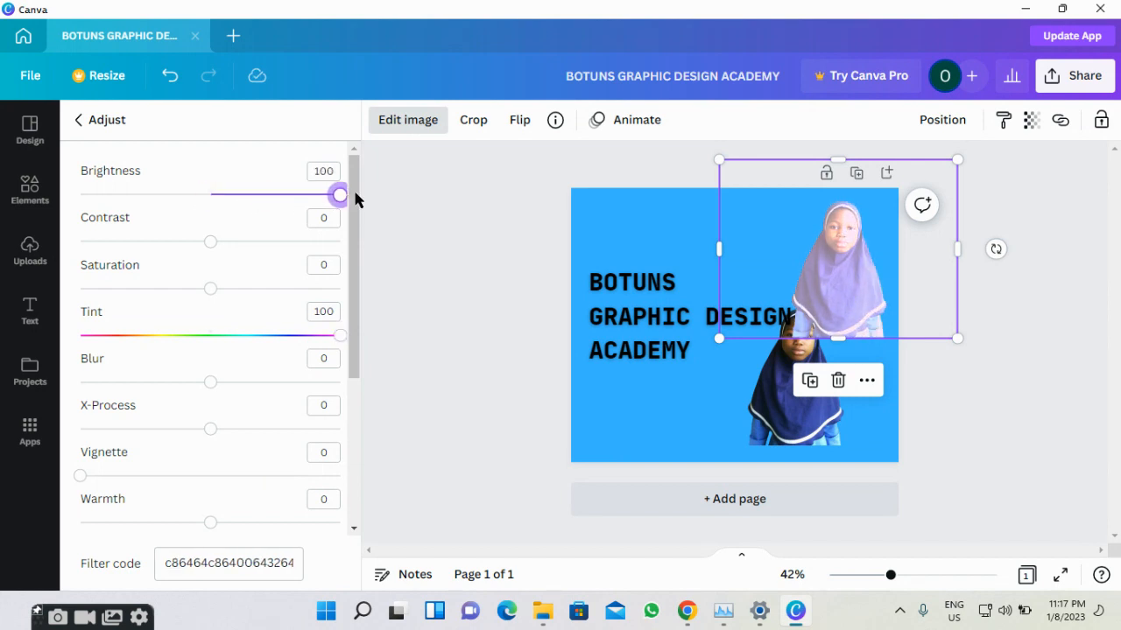
drag(209, 242, 383, 257)
drag(210, 288, 400, 312)
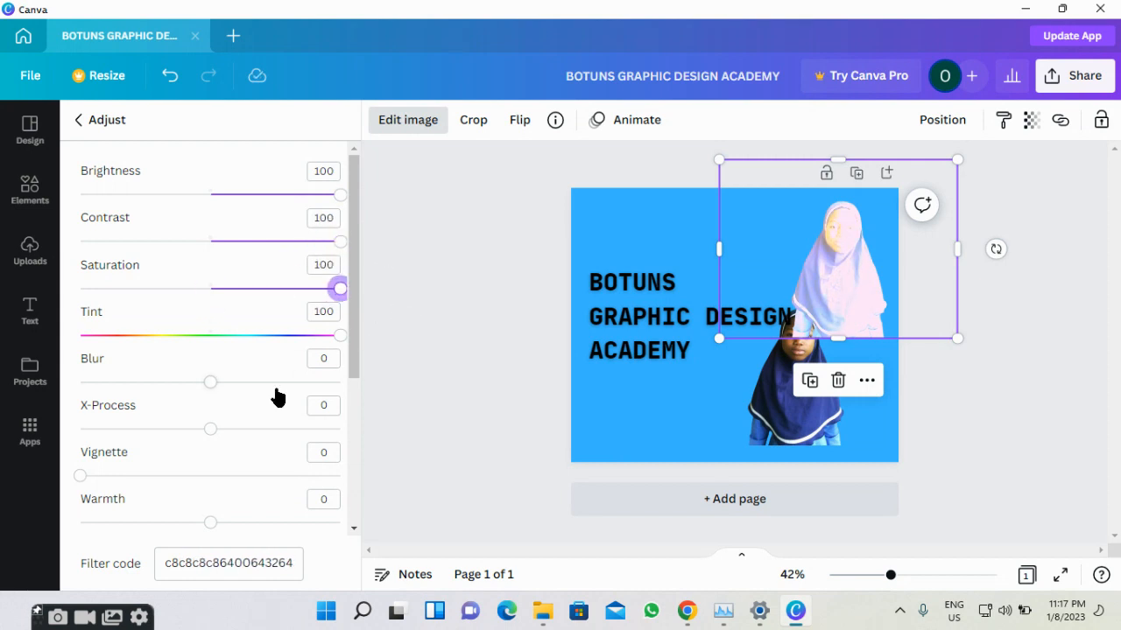
drag(211, 438, 393, 444)
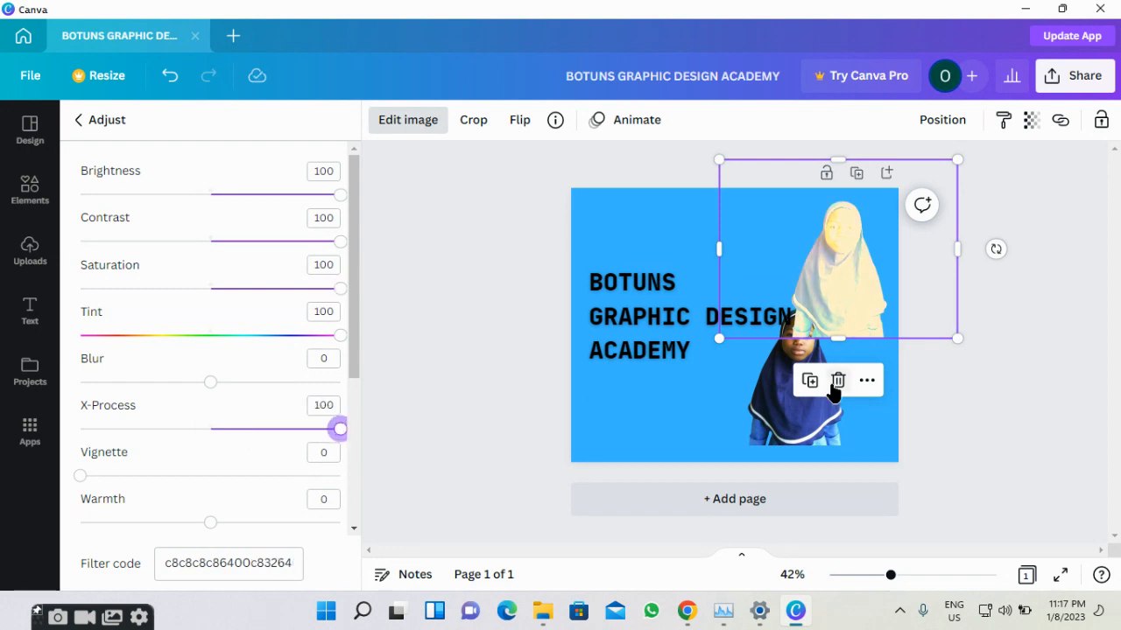
Place the pale copy beside the heading with the dark portrait right next to it.
drag(788, 418, 617, 462)
drag(827, 280, 800, 358)
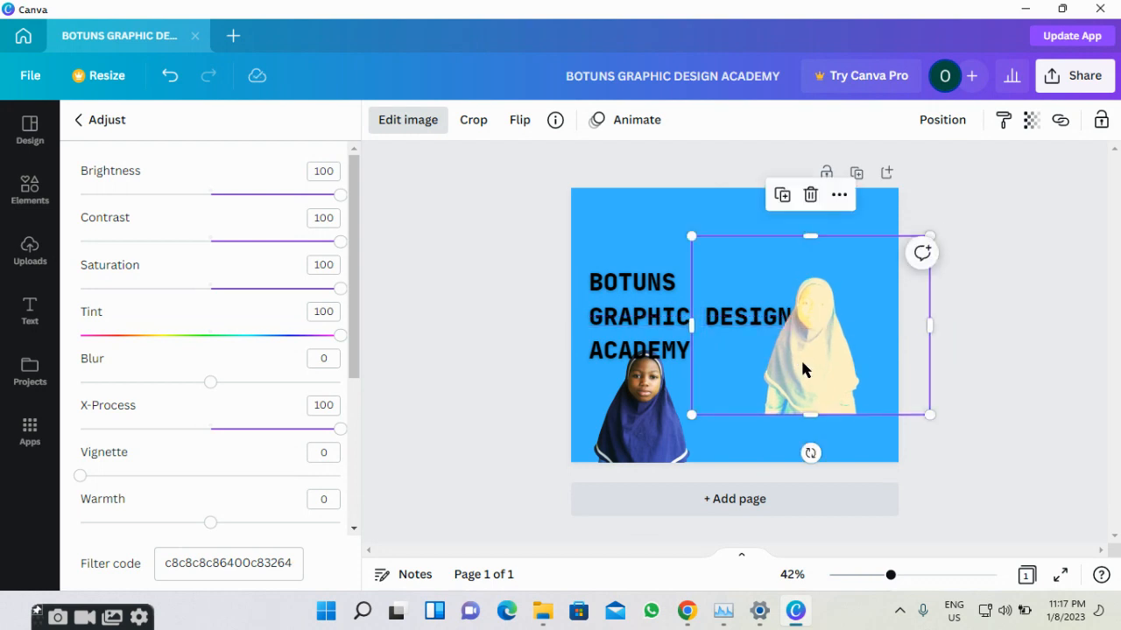
drag(679, 400, 738, 415)
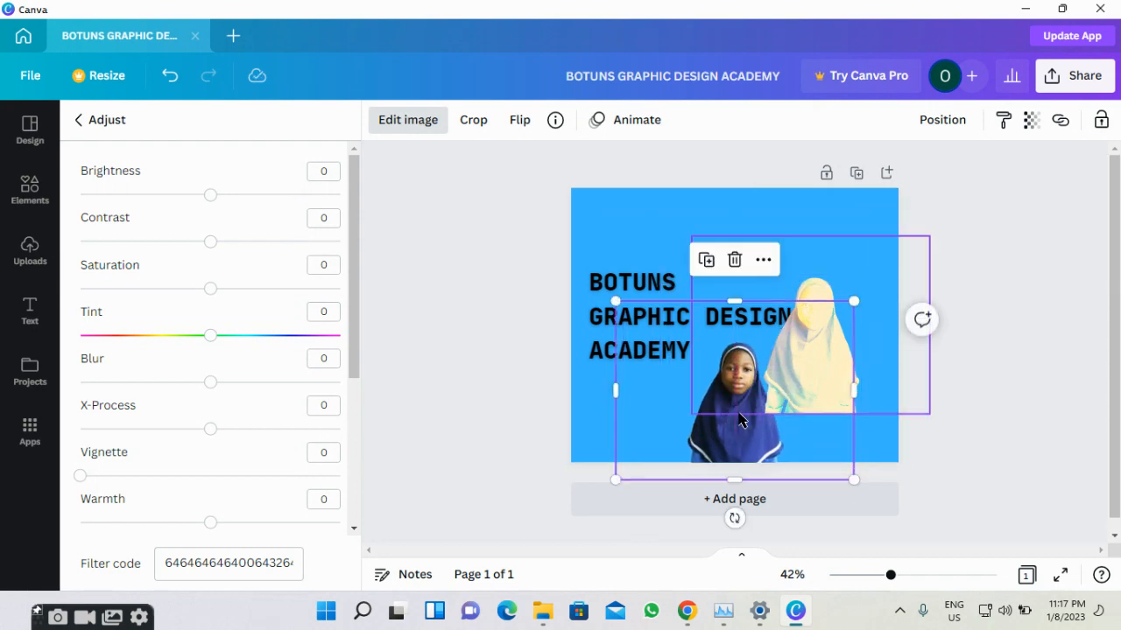
Bring the dark portrait to front and move it up and right over the pale copy.
click(758, 267)
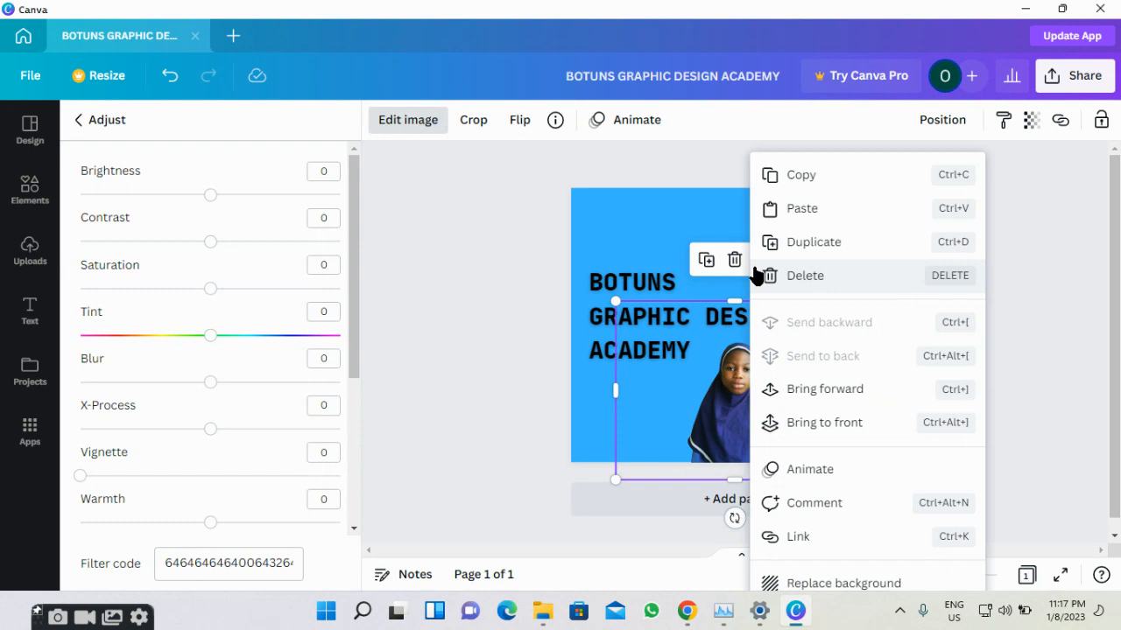
click(836, 423)
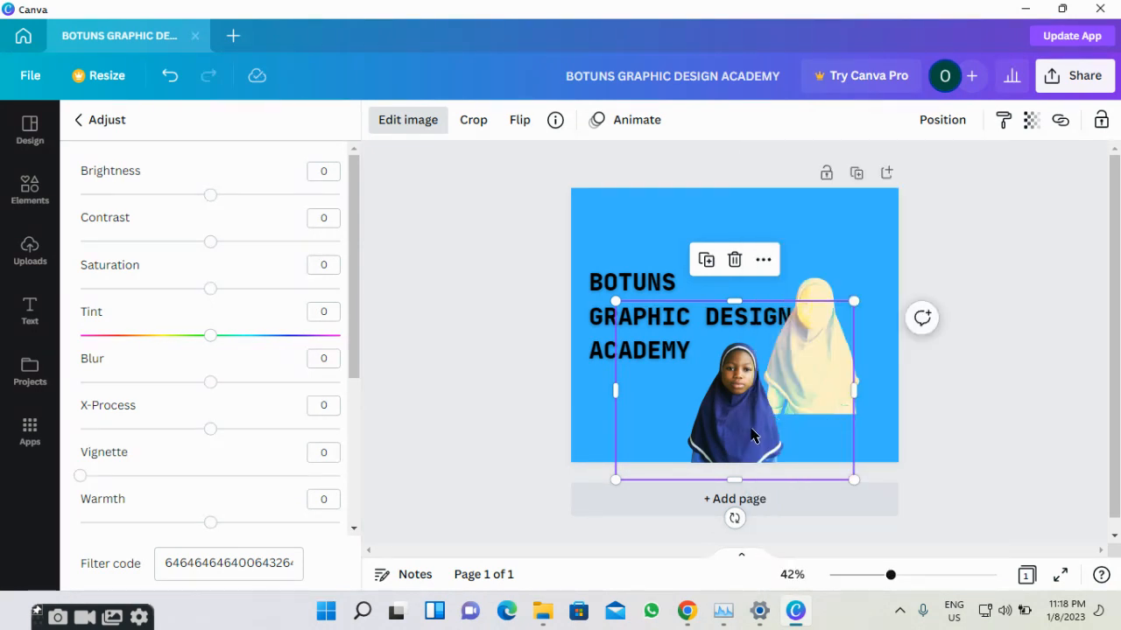
drag(741, 438, 786, 413)
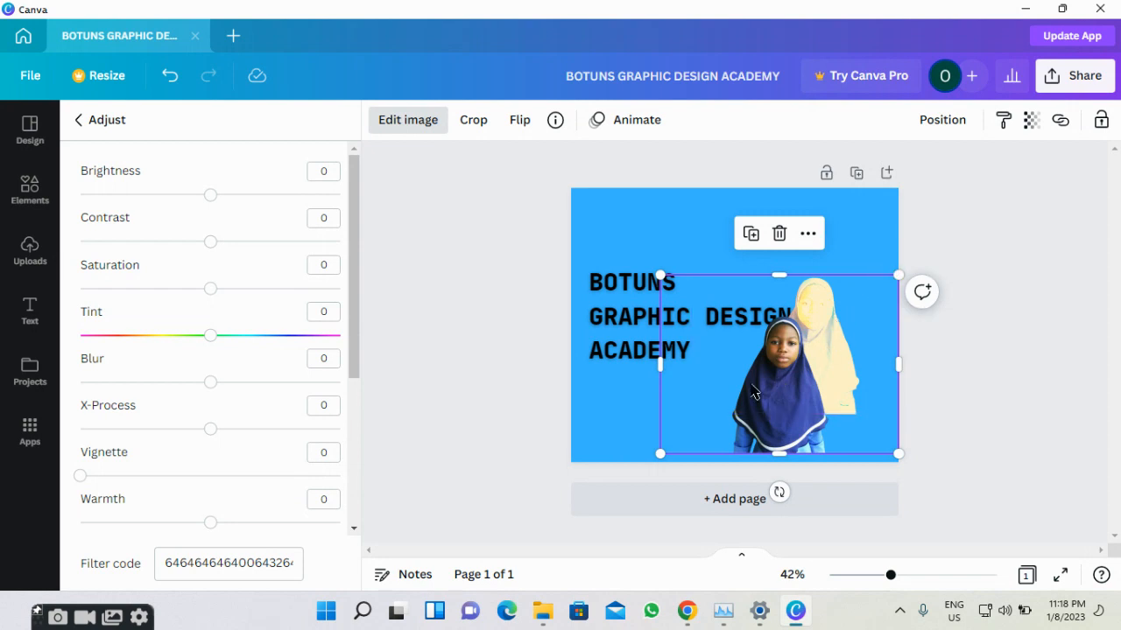
Enlarge the pale copy slightly and centre the dark portrait over it as a cream halo.
drag(753, 392, 677, 440)
click(805, 295)
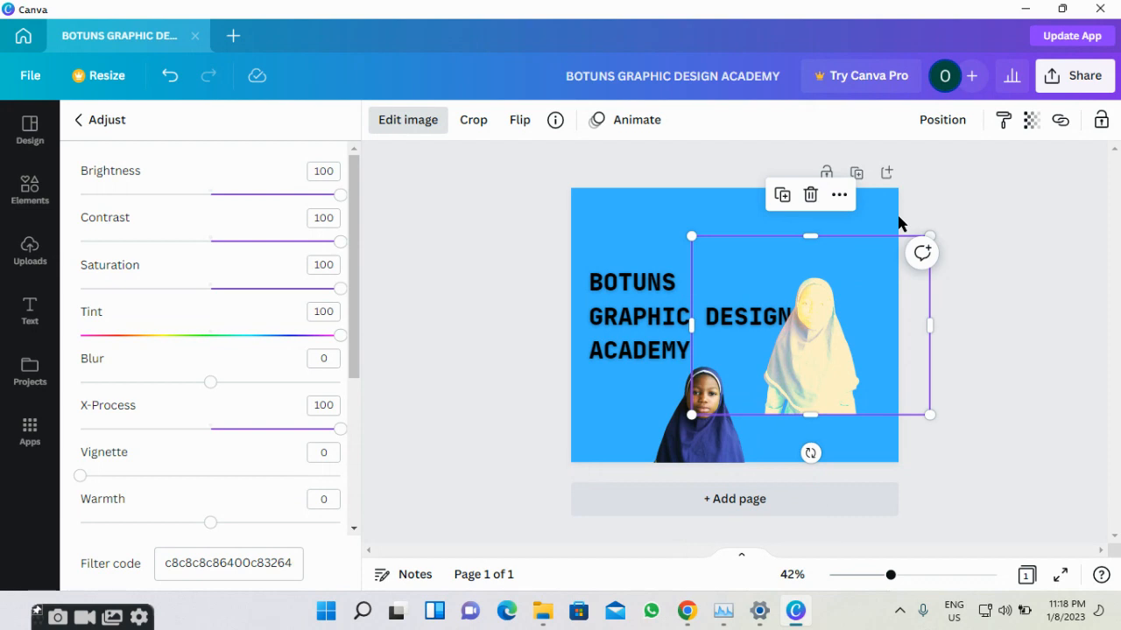
drag(689, 234, 652, 207)
mouse_move(797, 329)
mouse_down()
mouse_move(833, 328)
mouse_move(799, 348)
mouse_up()
click(811, 296)
drag(811, 296, 860, 308)
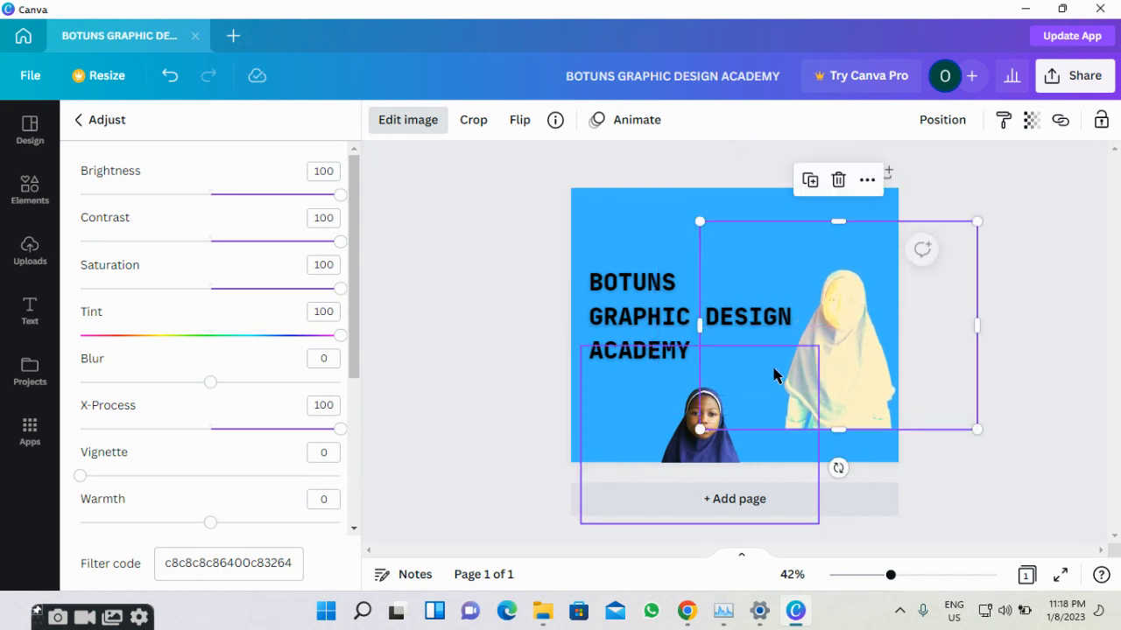
click(667, 447)
drag(687, 424, 822, 313)
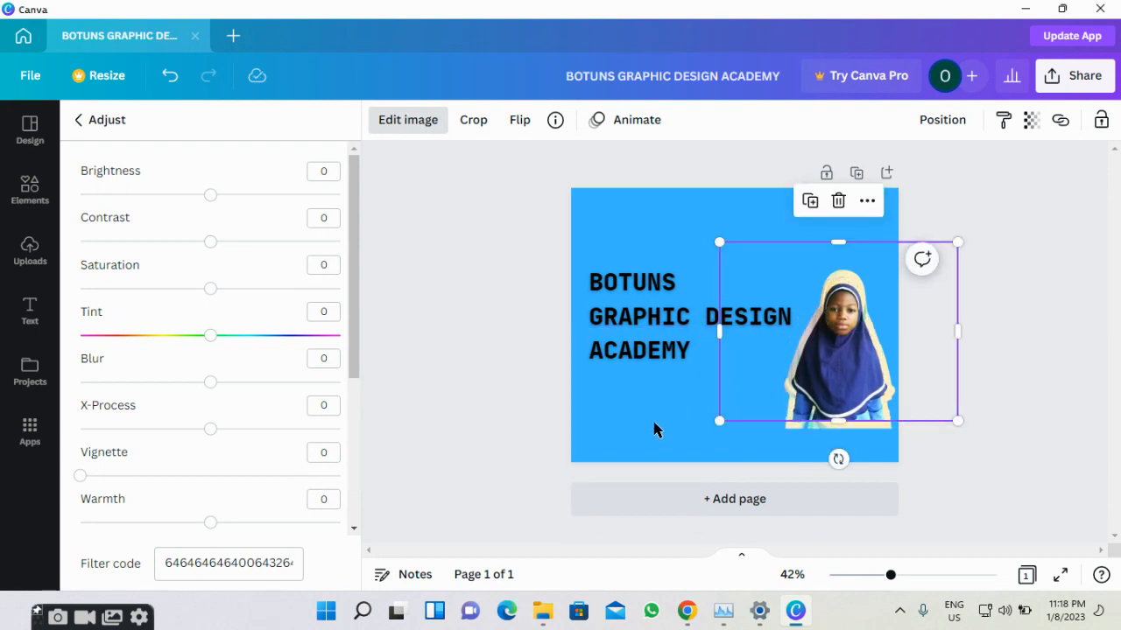
click(495, 450)
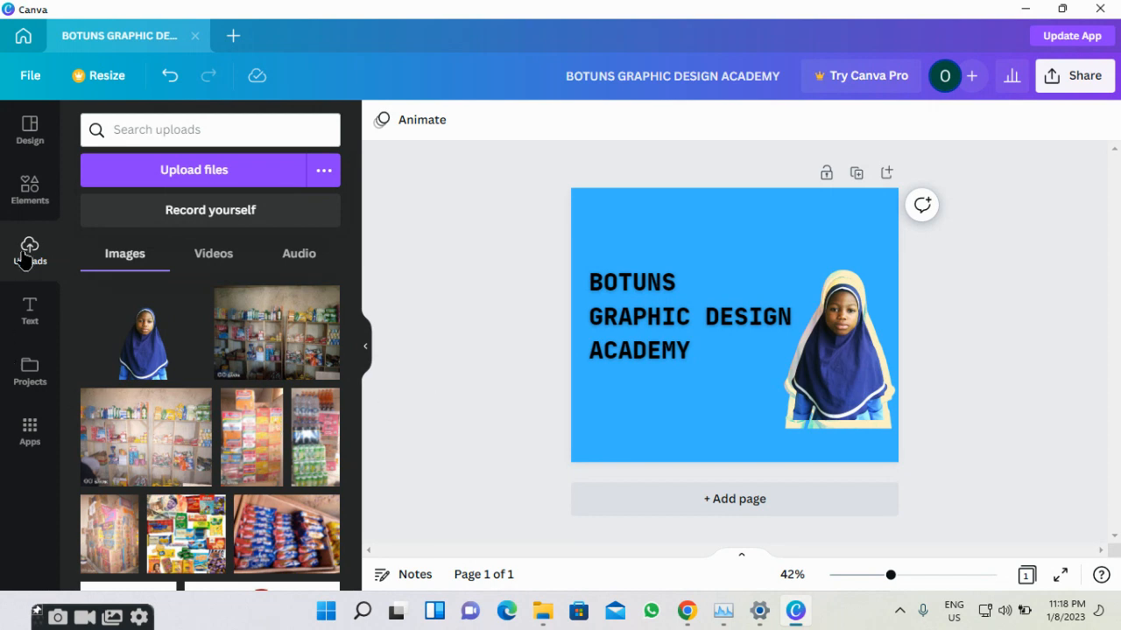
Browse the Photos library, then put the cursor in the Search Photos box.
click(17, 195)
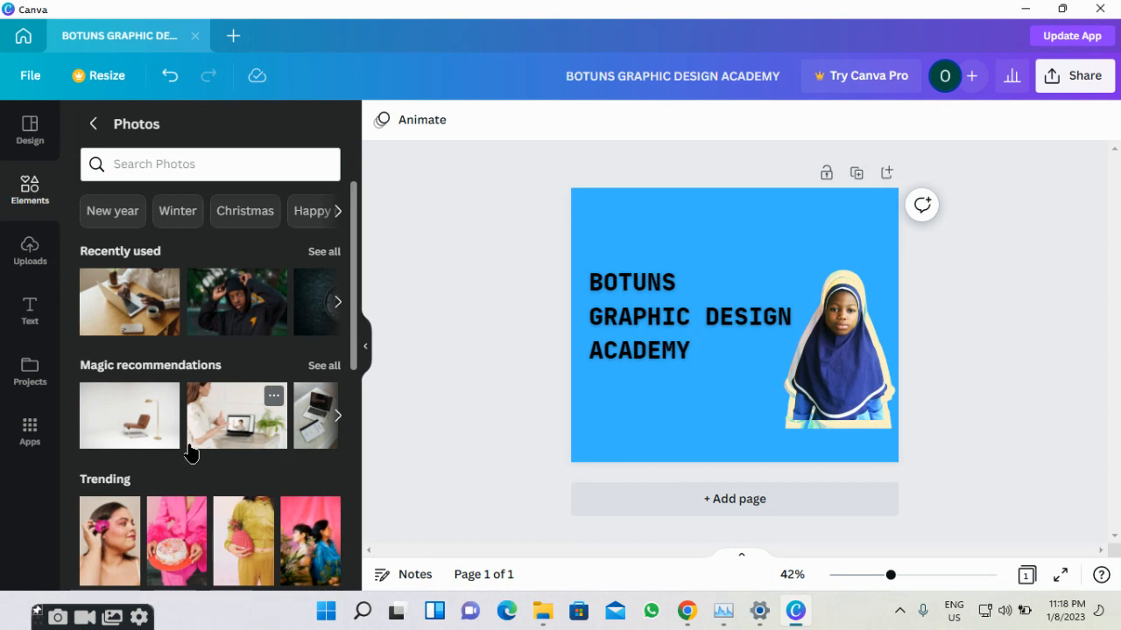
scroll(190, 452, down, 2)
scroll(190, 451, up, 2)
scroll(190, 451, down, 10)
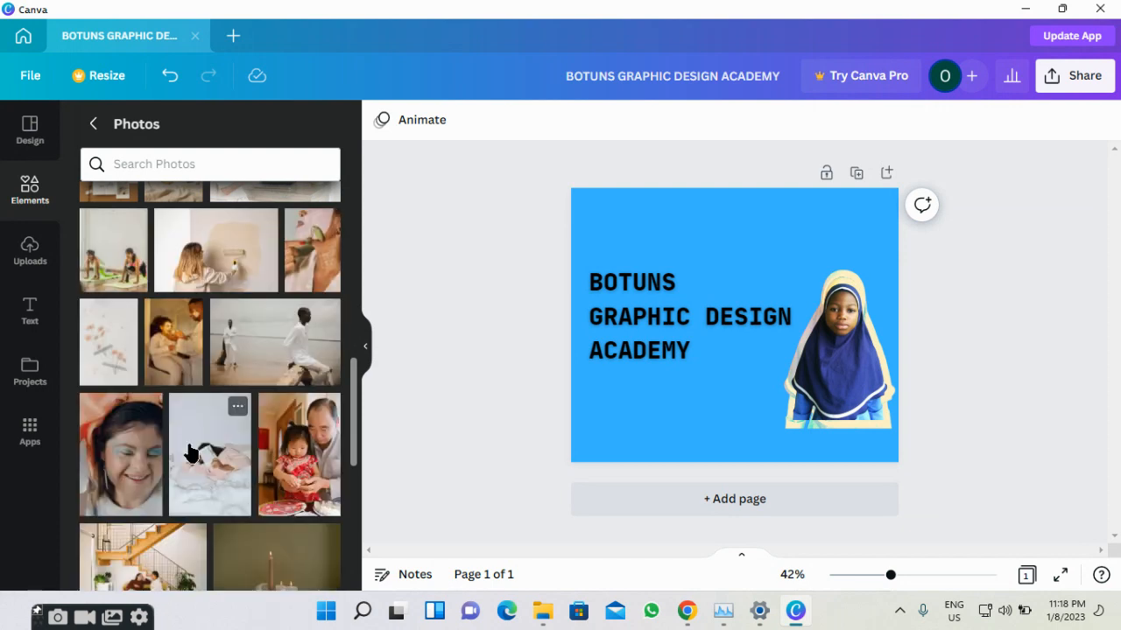
scroll(190, 451, down, 2)
scroll(190, 452, up, 12)
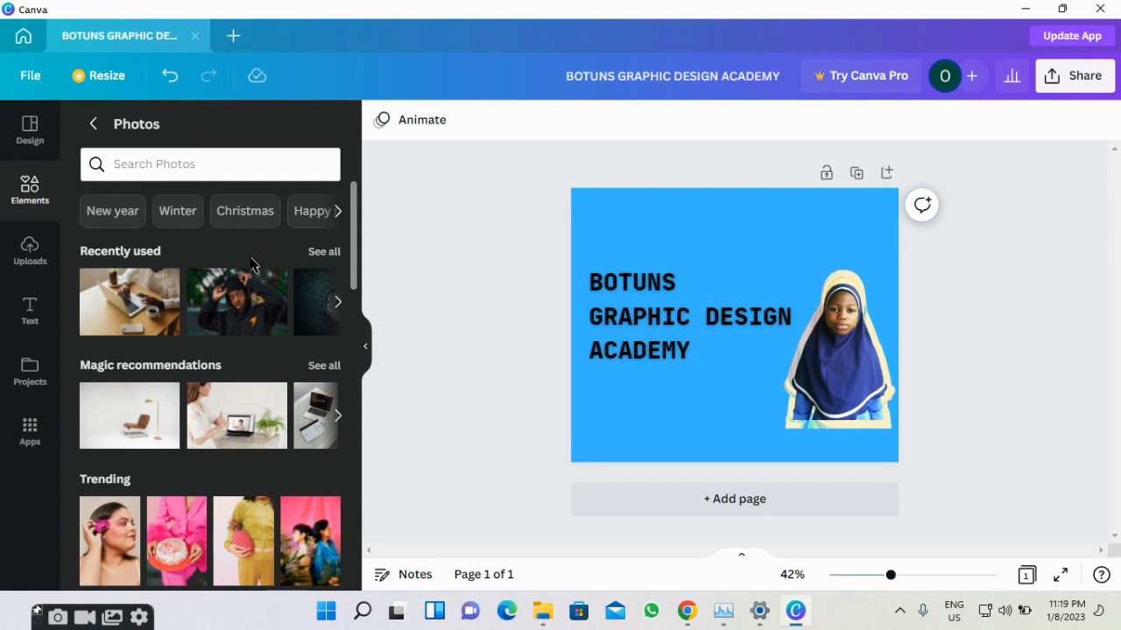
scroll(250, 280, down, 15)
scroll(249, 280, down, 5)
scroll(250, 280, down, 3)
scroll(250, 281, up, 10)
scroll(249, 280, up, 8)
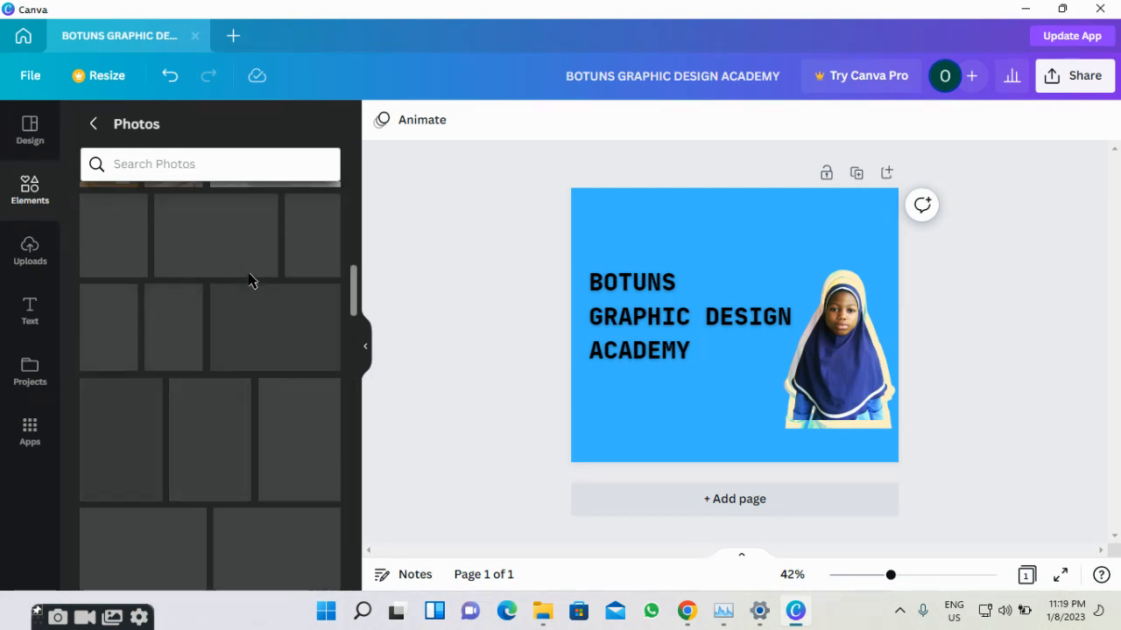
scroll(250, 280, up, 6)
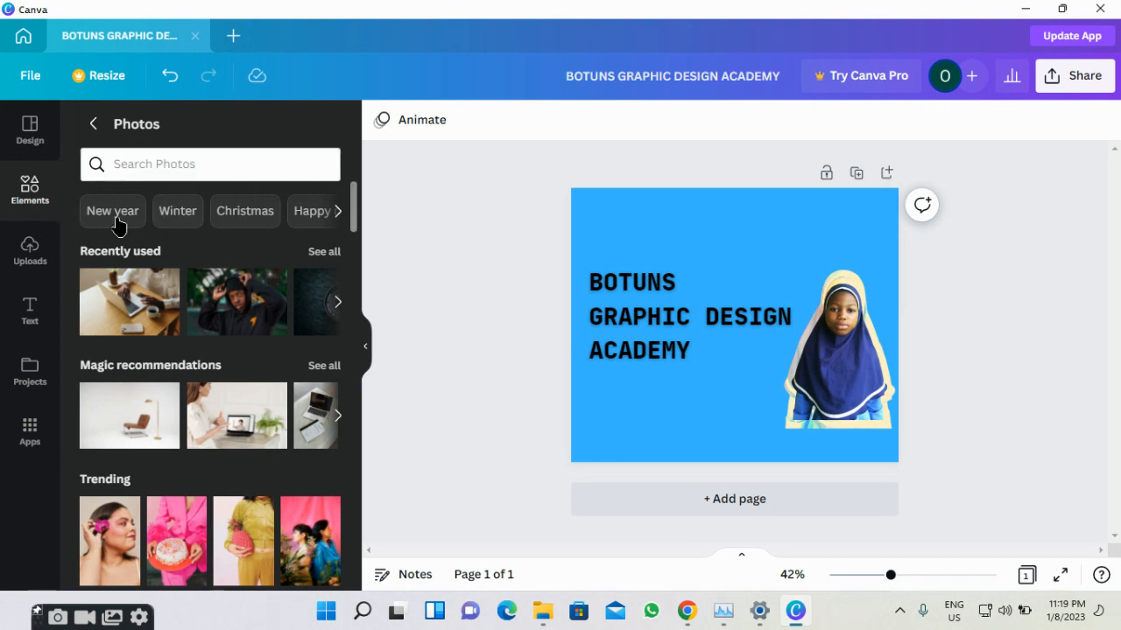
click(156, 163)
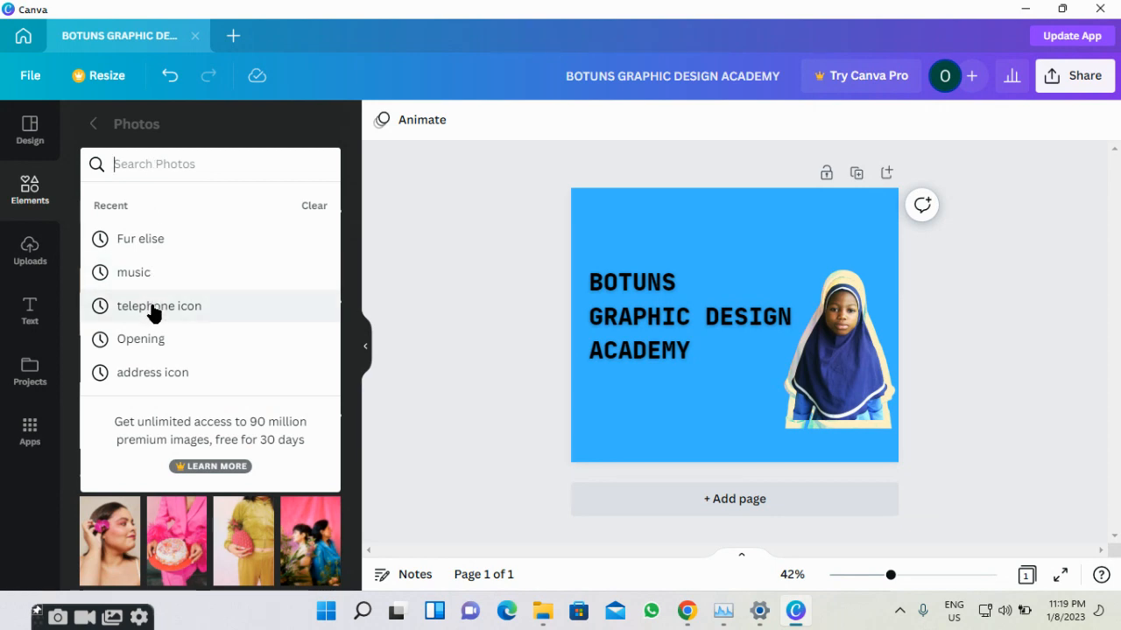
Search the stock photos for 'lines' and scroll through the results.
click(211, 170)
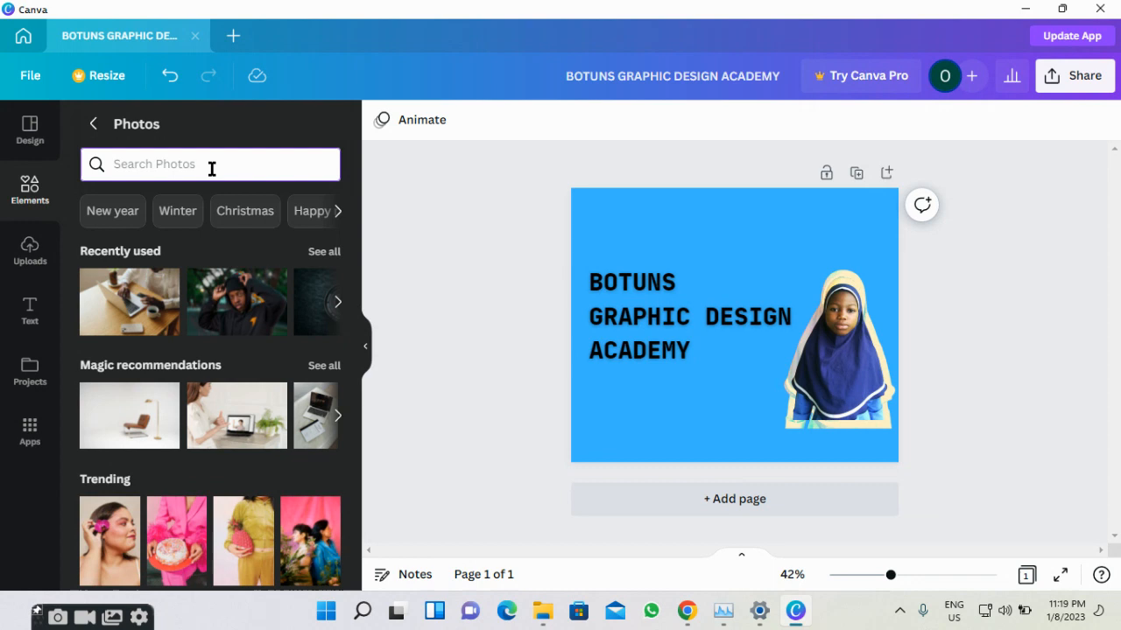
text(lines)
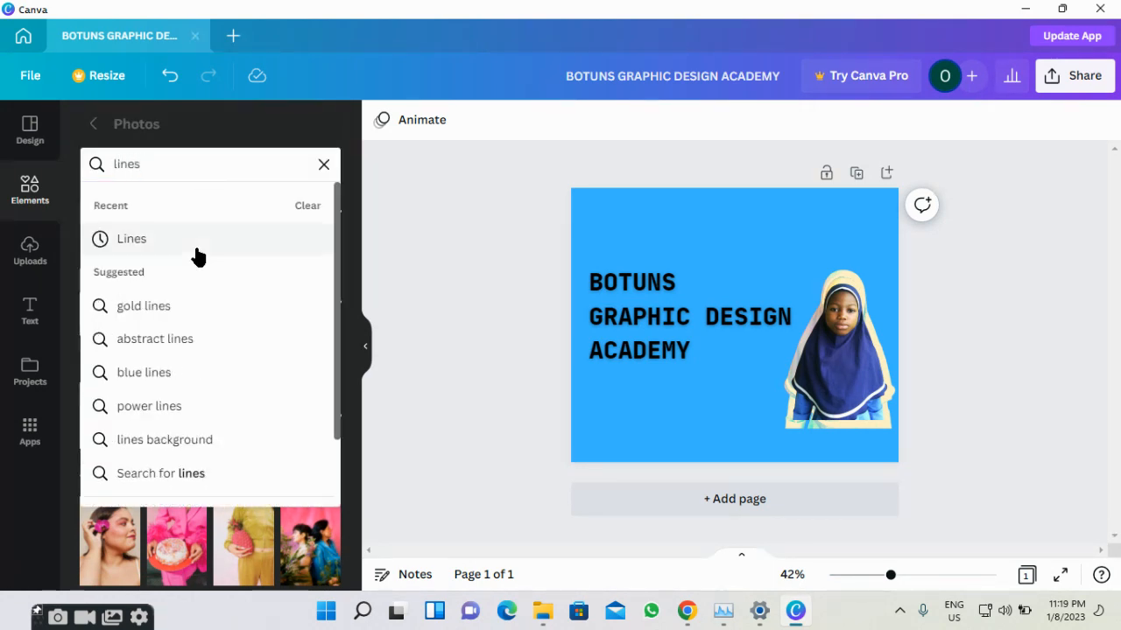
click(198, 256)
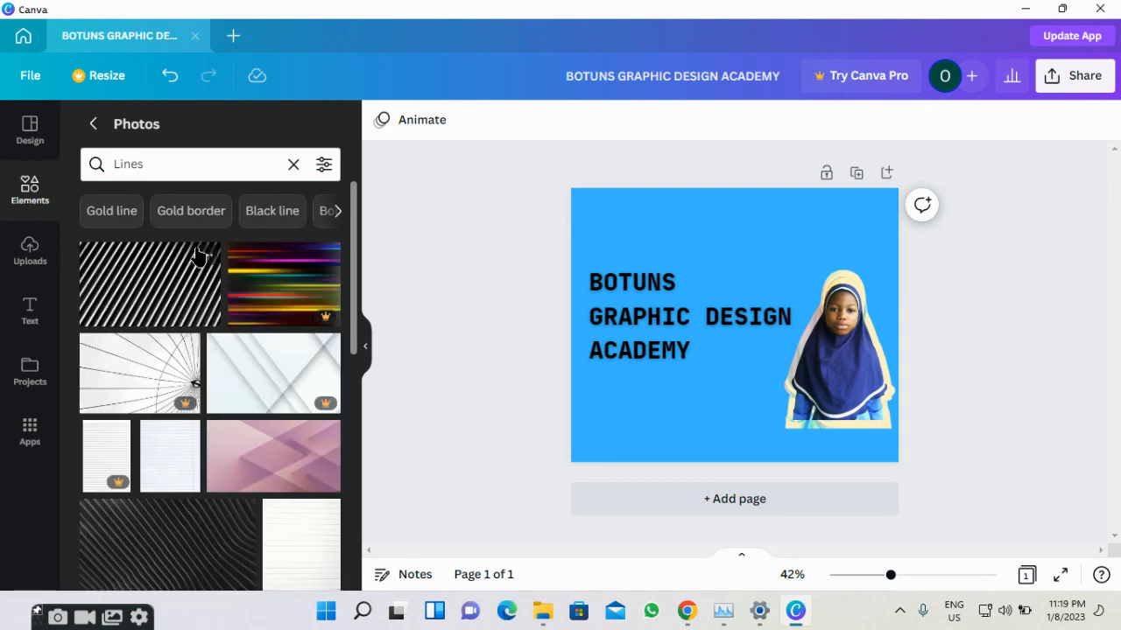
scroll(190, 339, down, 5)
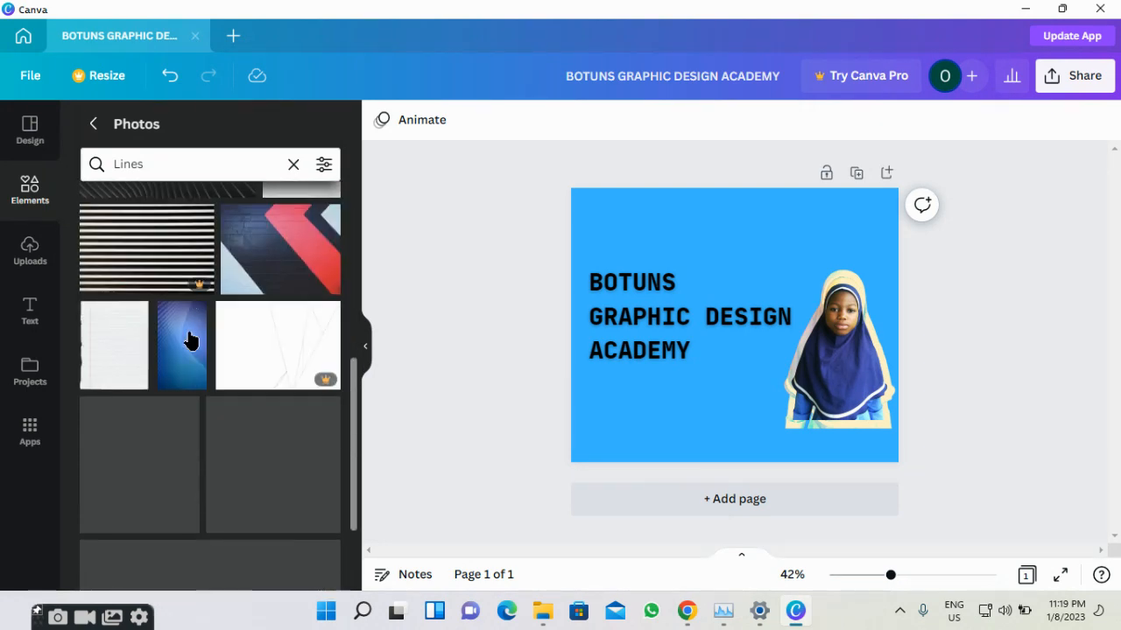
scroll(190, 340, down, 10)
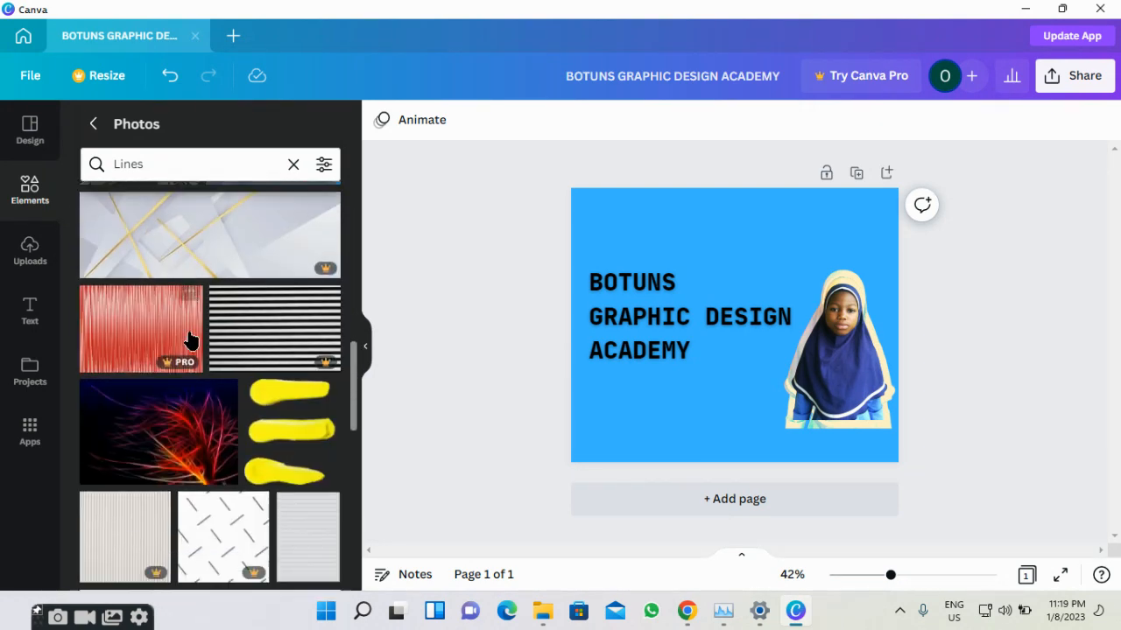
scroll(190, 340, down, 5)
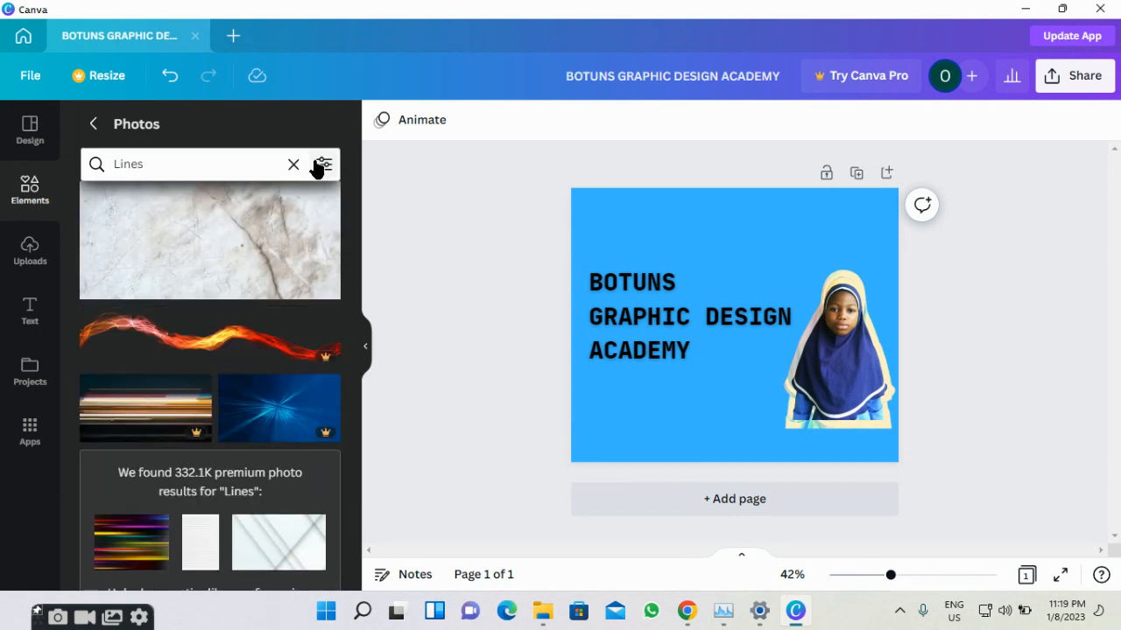
Review the colour and orientation filters, then clear the 'lines' search for a new one.
click(320, 165)
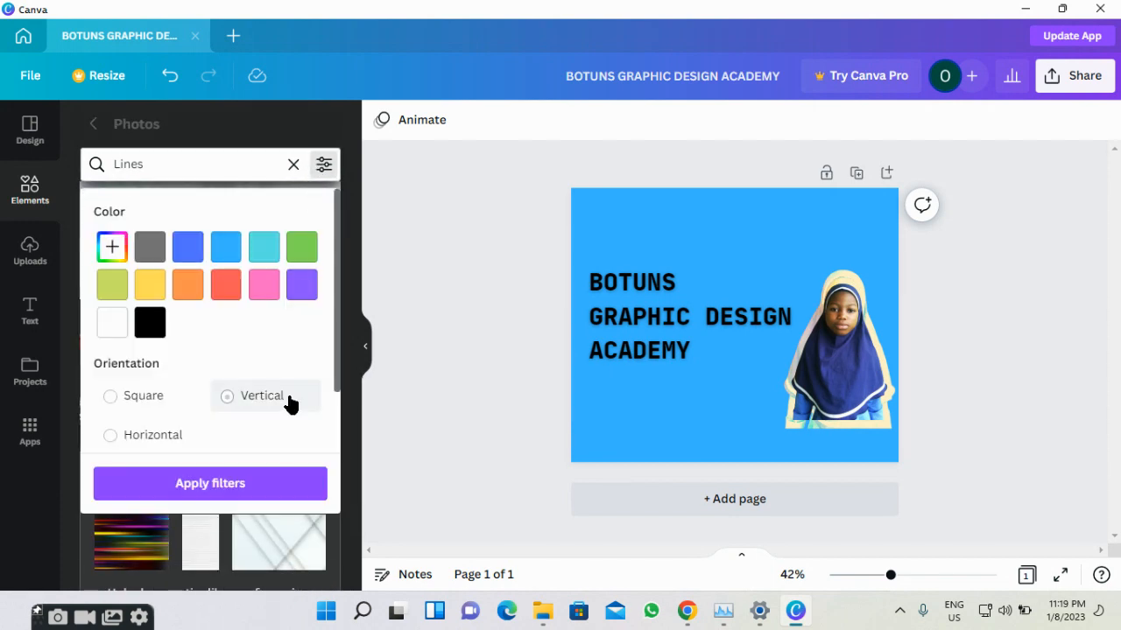
scroll(237, 395, down, 2)
scroll(211, 394, up, 2)
scroll(211, 394, down, 2)
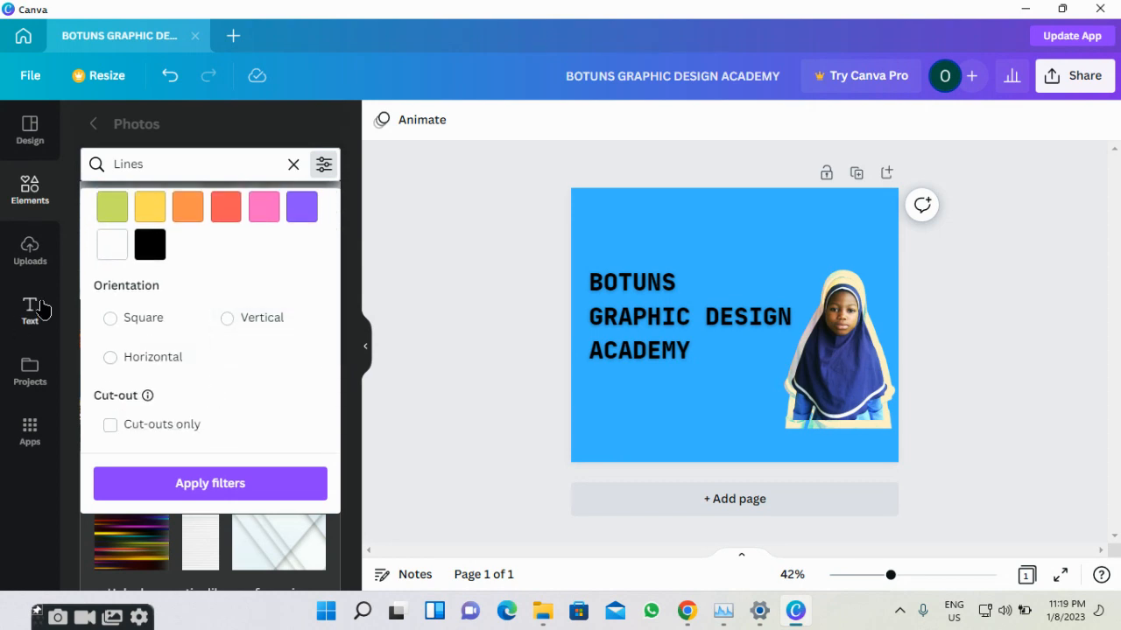
click(293, 163)
scroll(219, 306, down, 5)
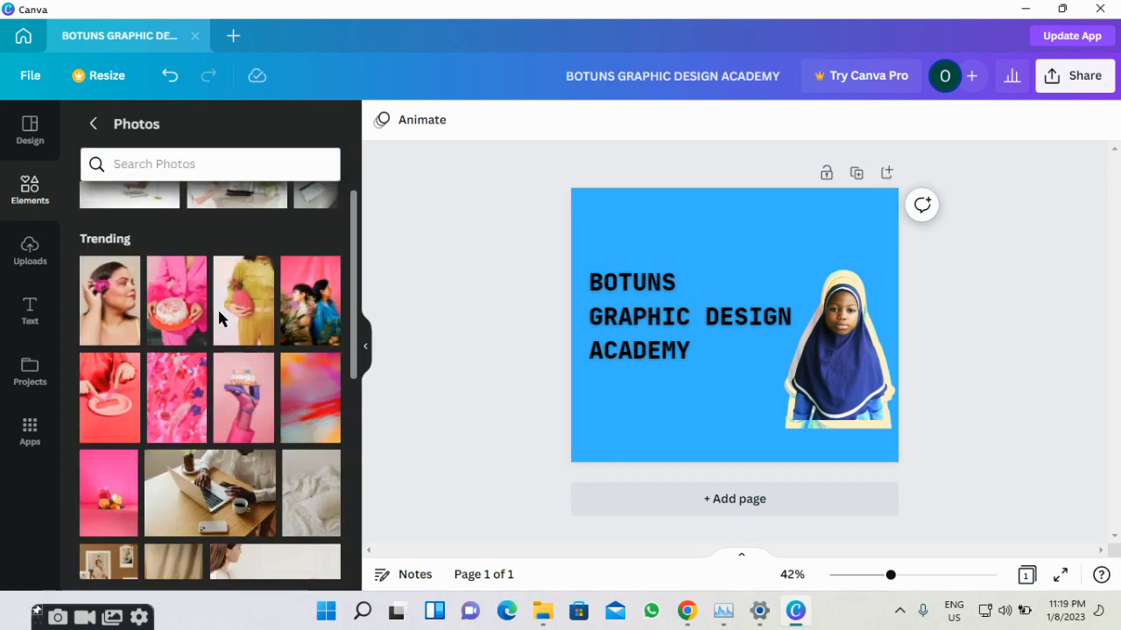
scroll(225, 251, up, 3)
click(262, 165)
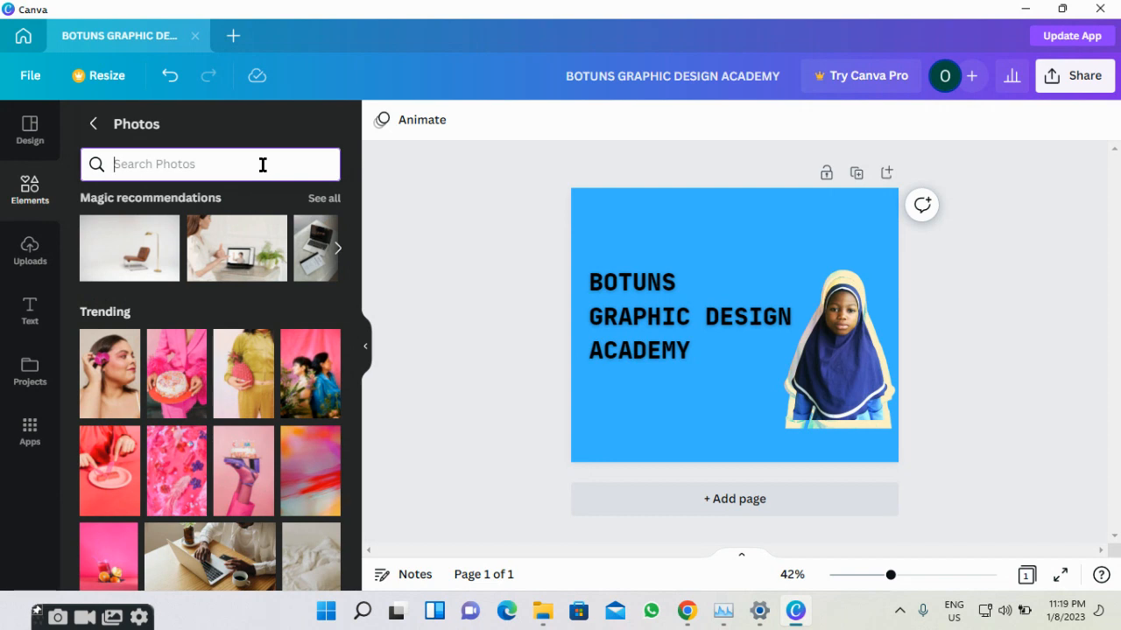
text(rect)
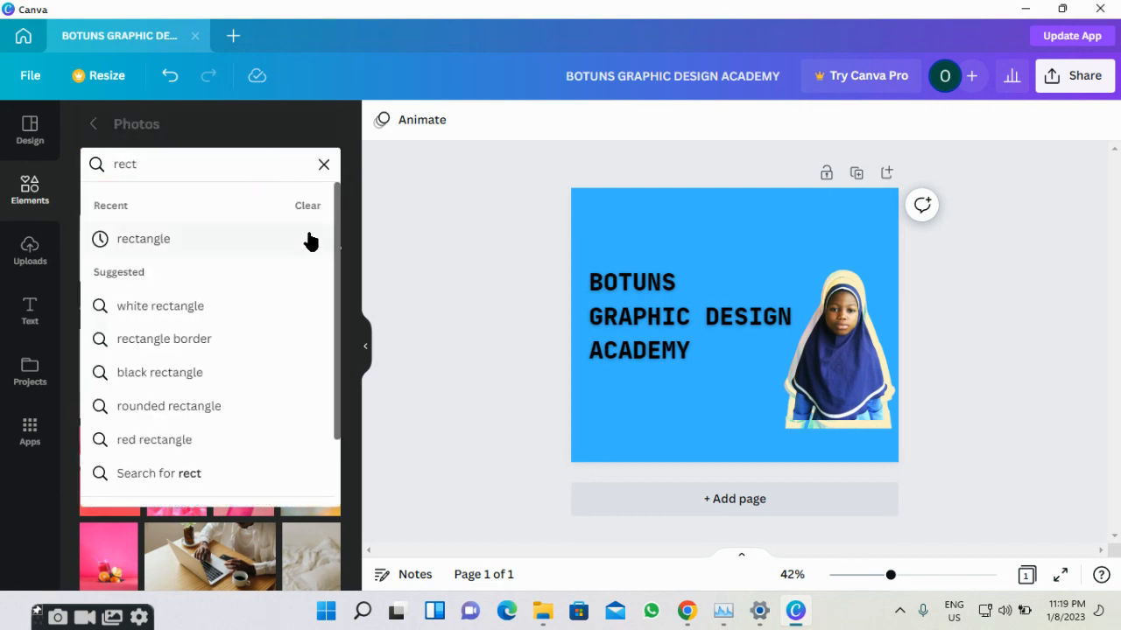
click(254, 243)
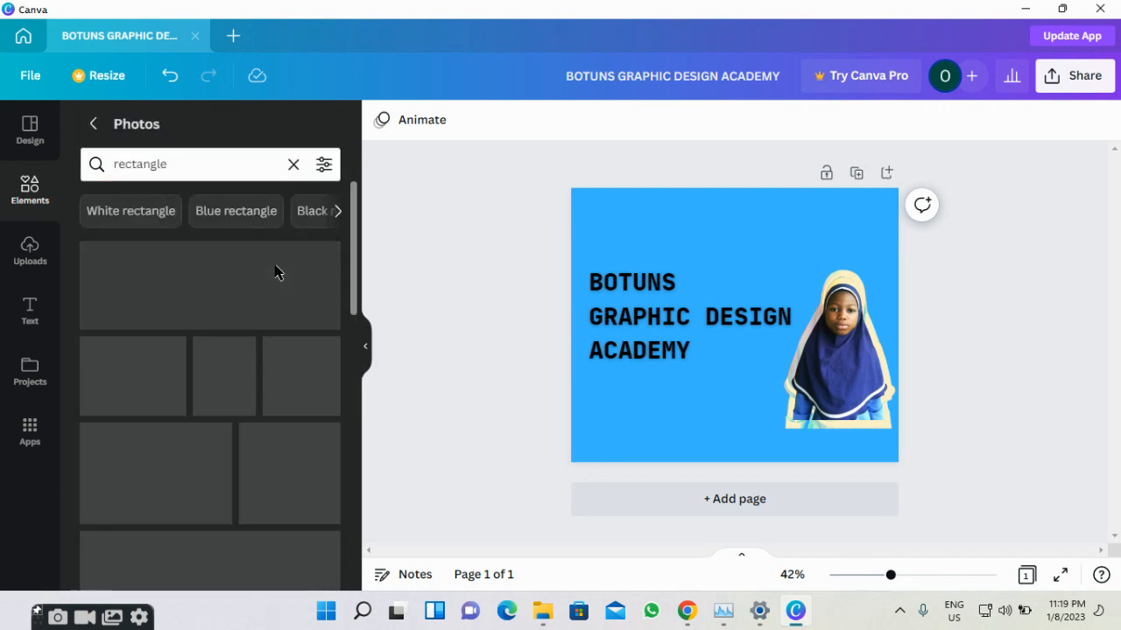
scroll(282, 281, down, 3)
scroll(280, 280, up, 3)
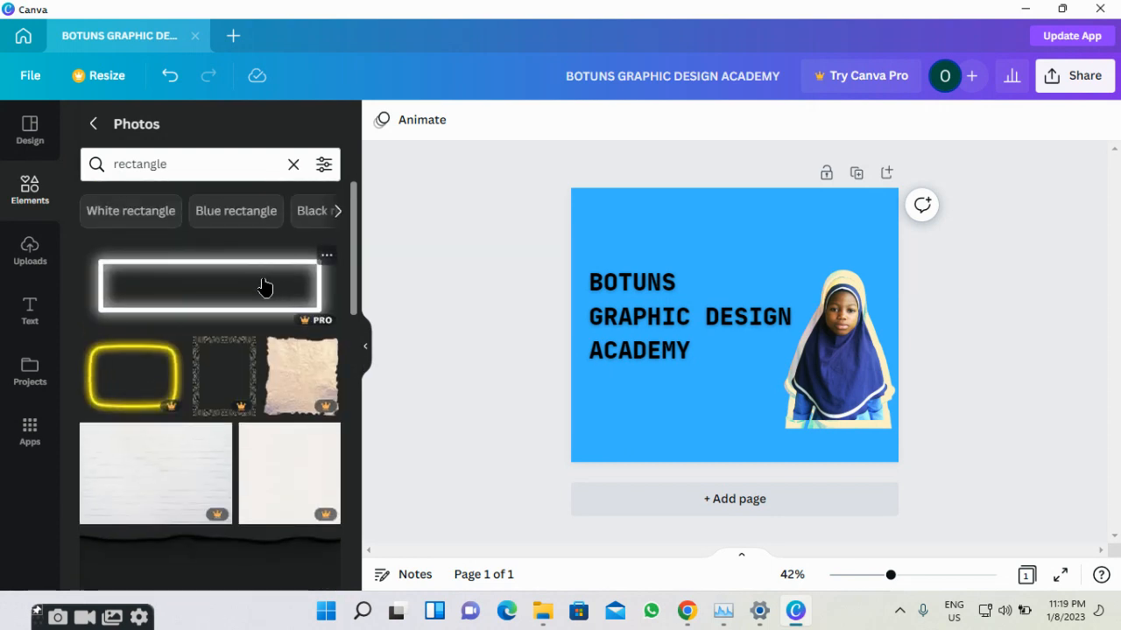
click(266, 287)
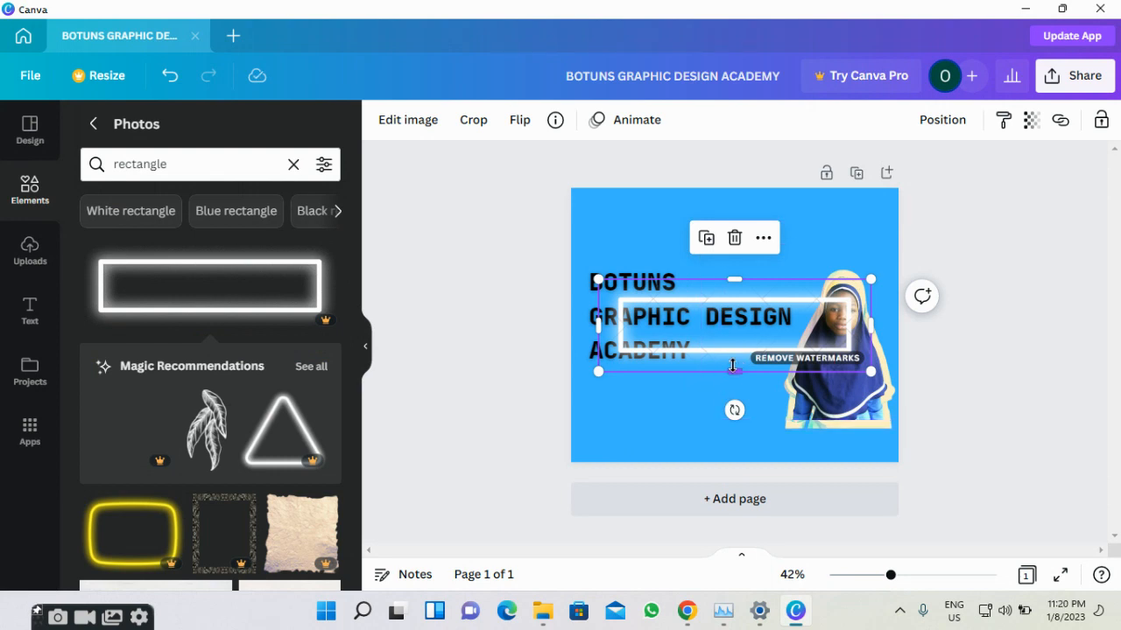
drag(732, 366, 707, 250)
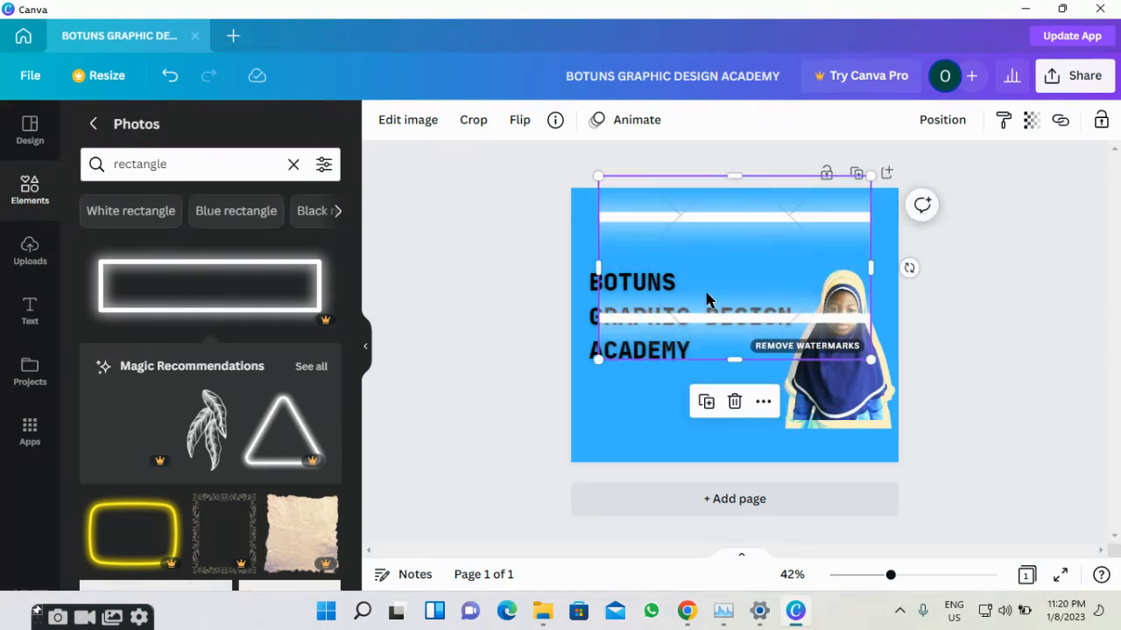
drag(724, 372, 720, 404)
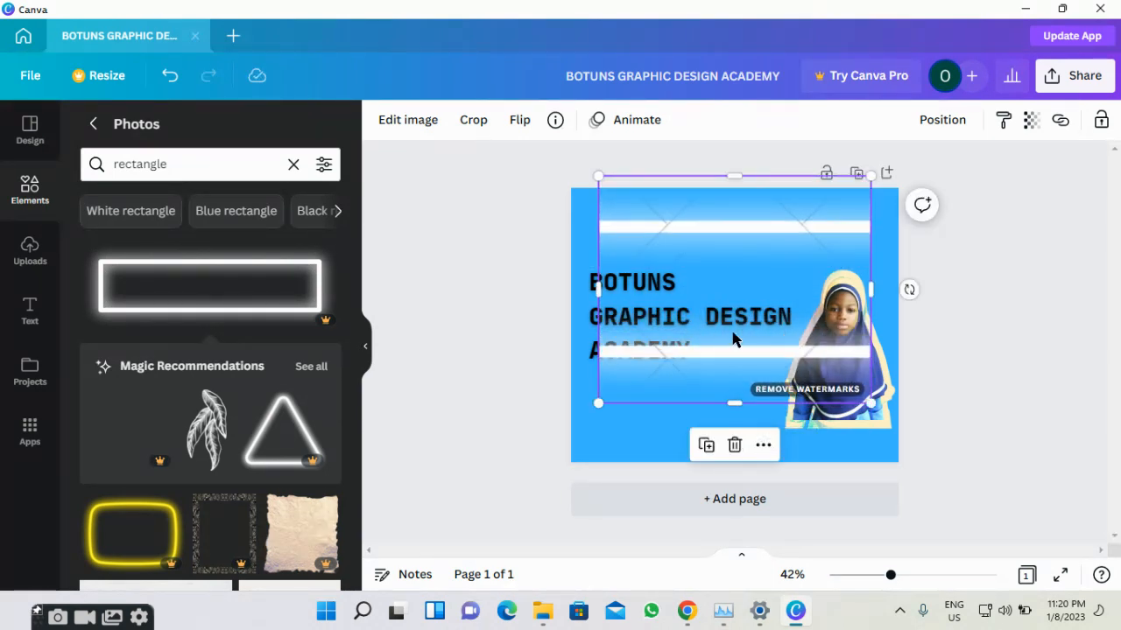
click(733, 447)
scroll(179, 394, down, 3)
scroll(179, 394, down, 5)
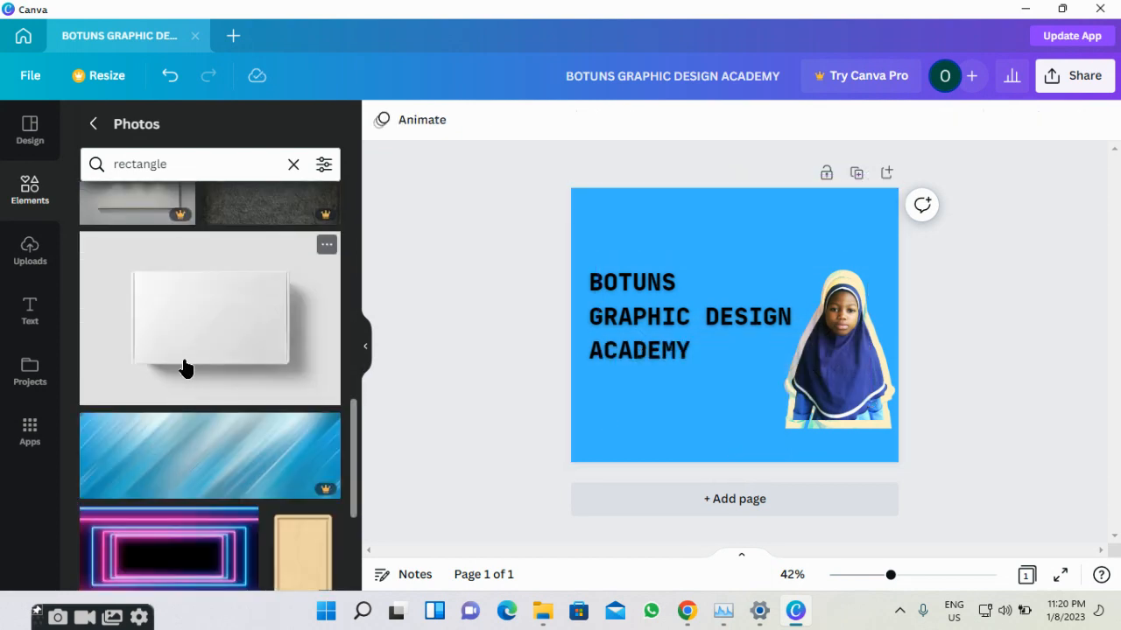
scroll(184, 366, down, 10)
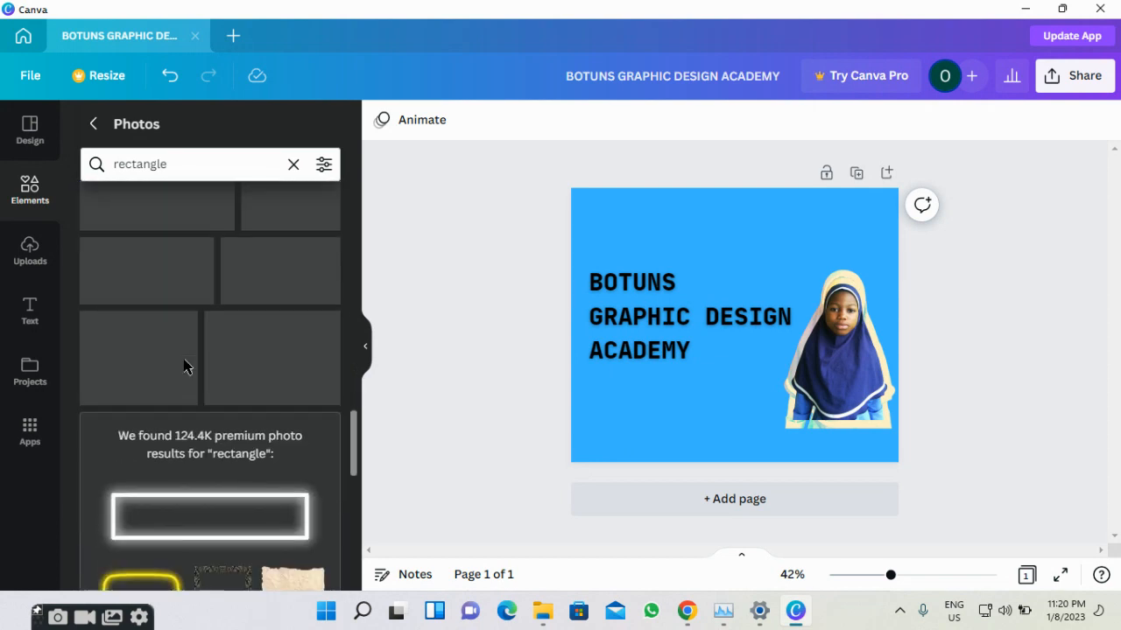
scroll(184, 366, down, 2)
scroll(184, 366, down, 6)
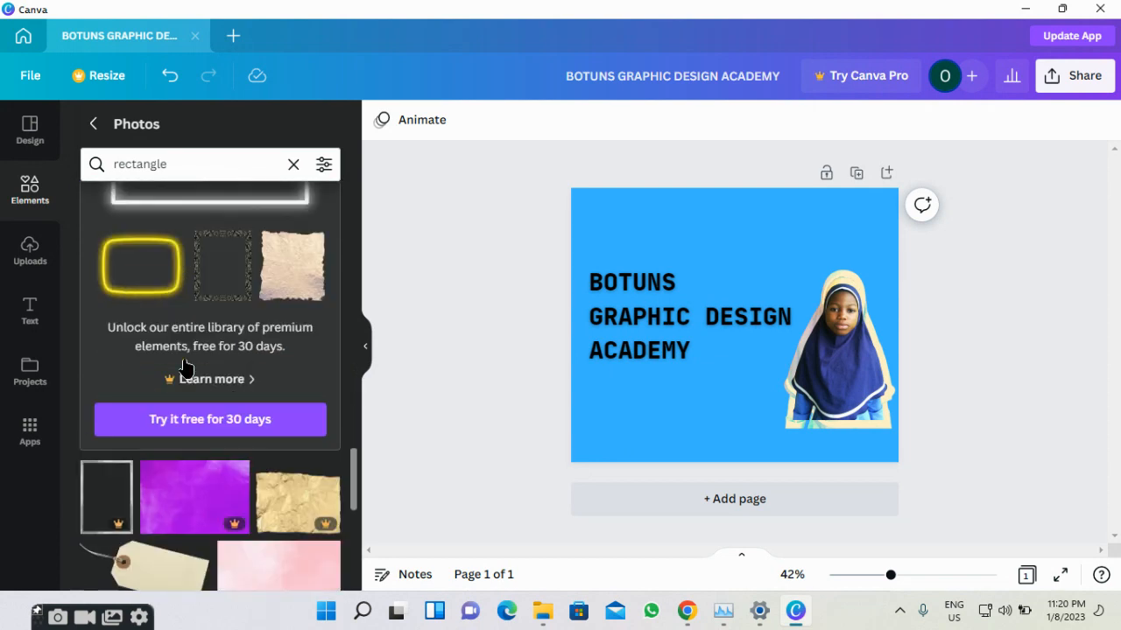
scroll(184, 366, down, 4)
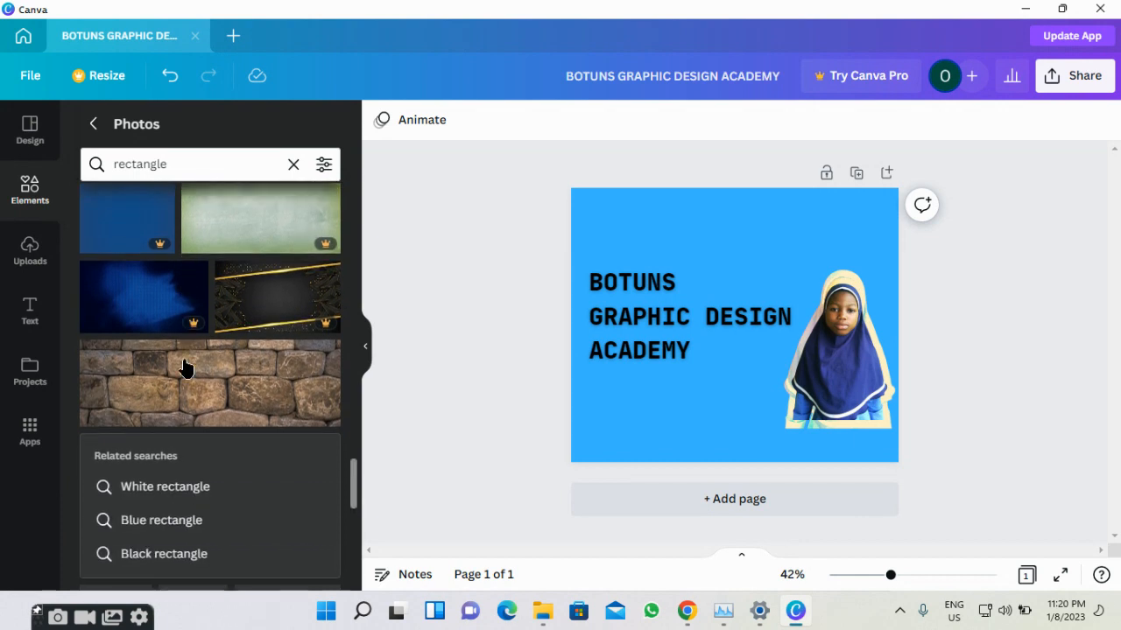
scroll(173, 368, down, 5)
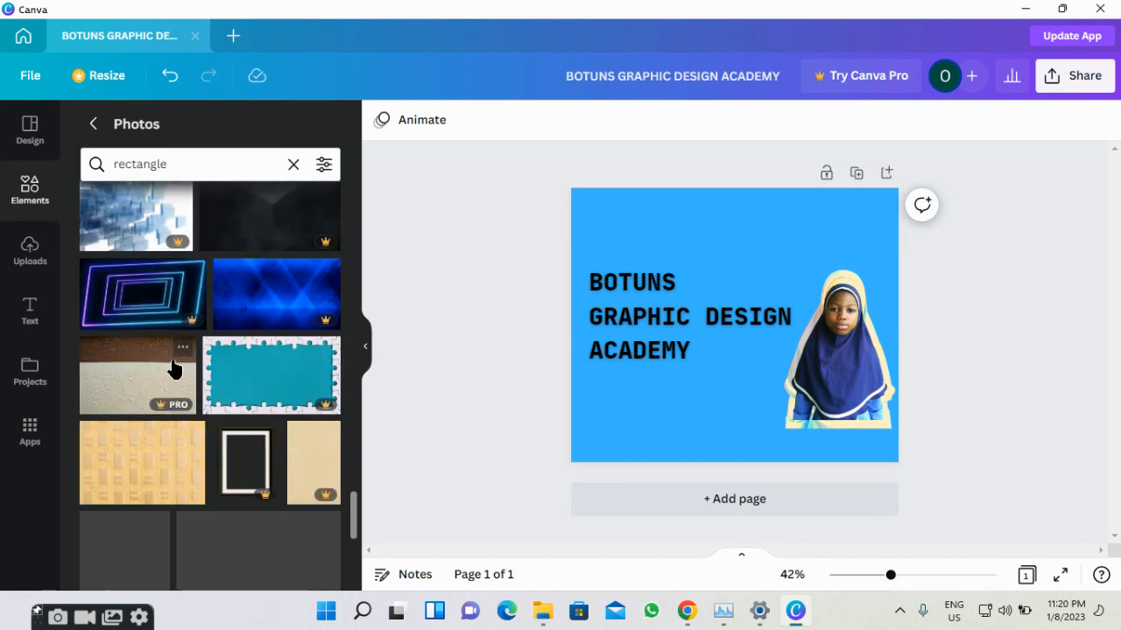
scroll(175, 350, down, 2)
scroll(184, 289, up, 5)
click(257, 155)
Search photos for 'straight line', skim the results, then return to the Elements home view.
click(291, 164)
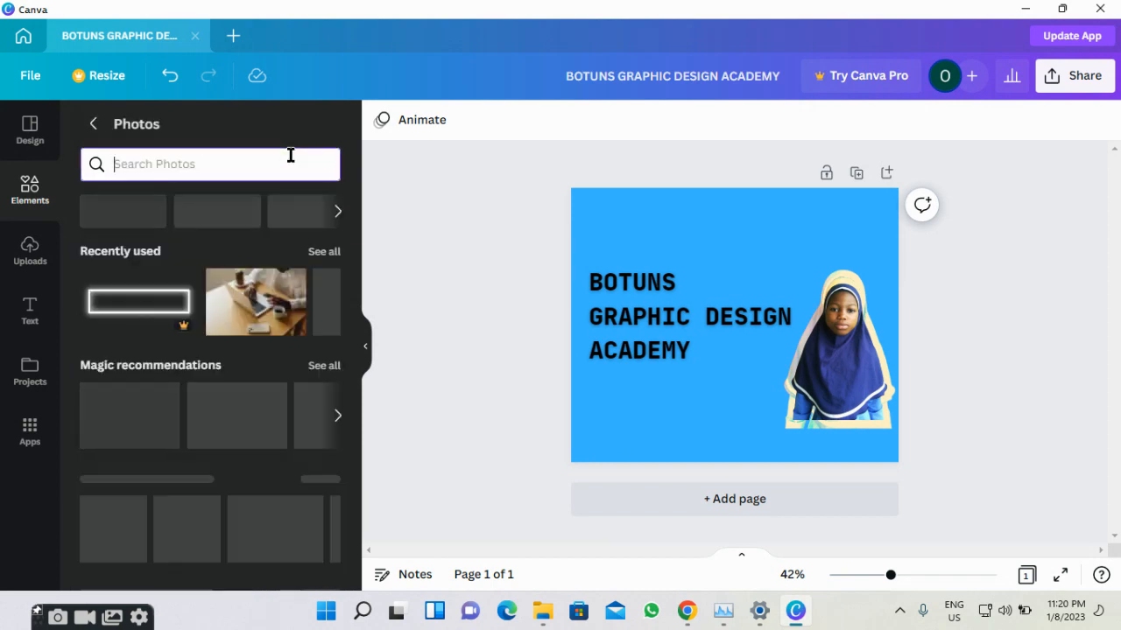
text(s)
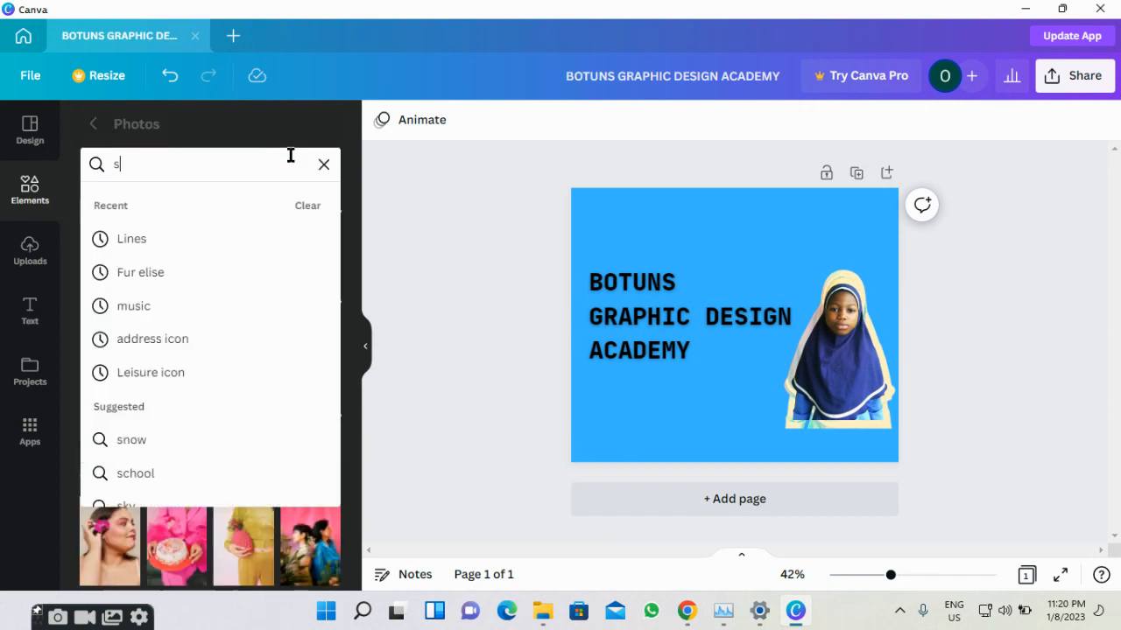
text(traight)
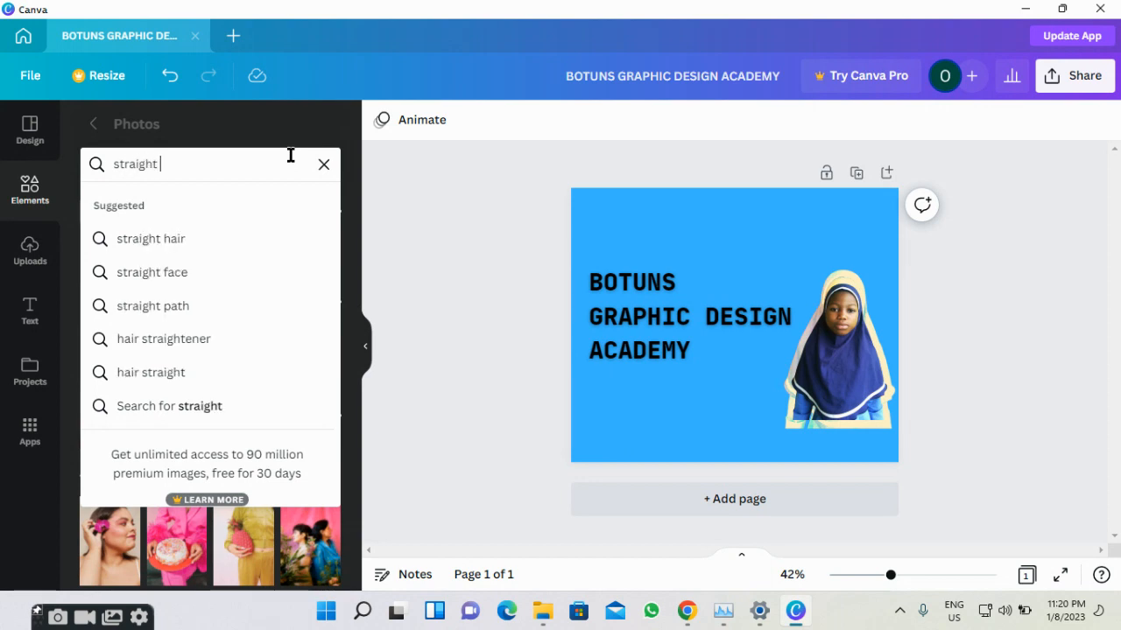
text( line)
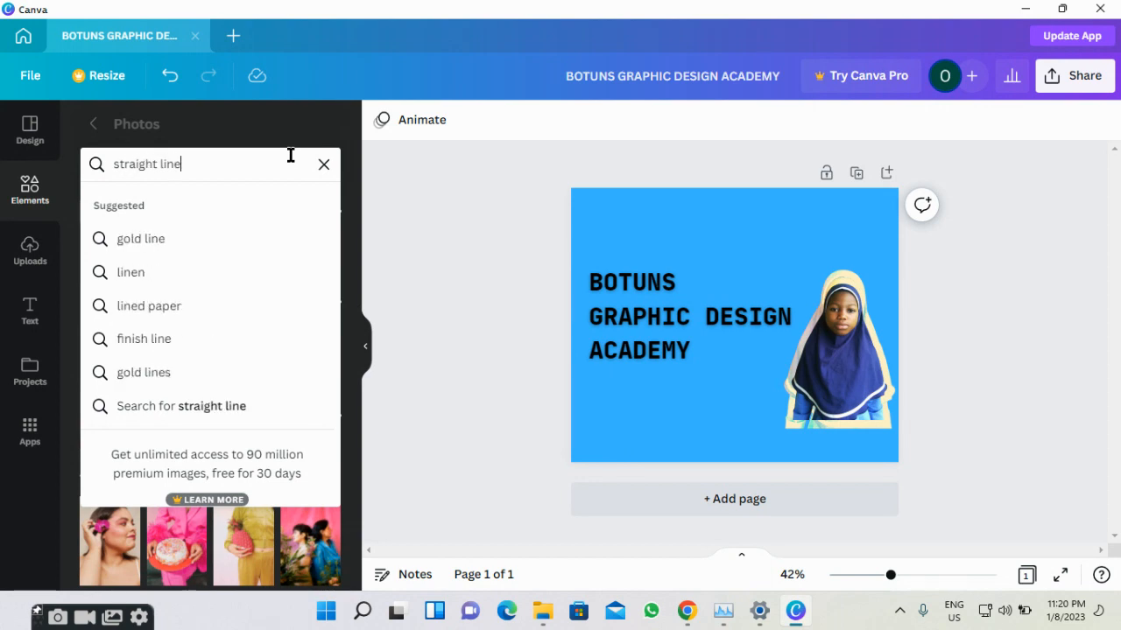
key(Return)
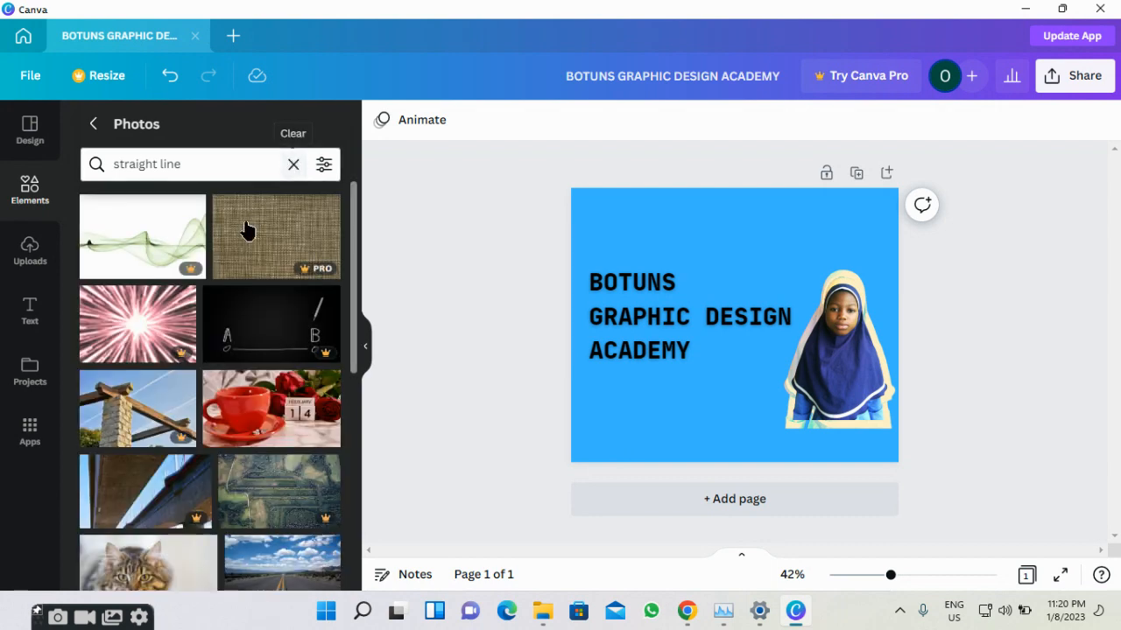
scroll(205, 278, down, 5)
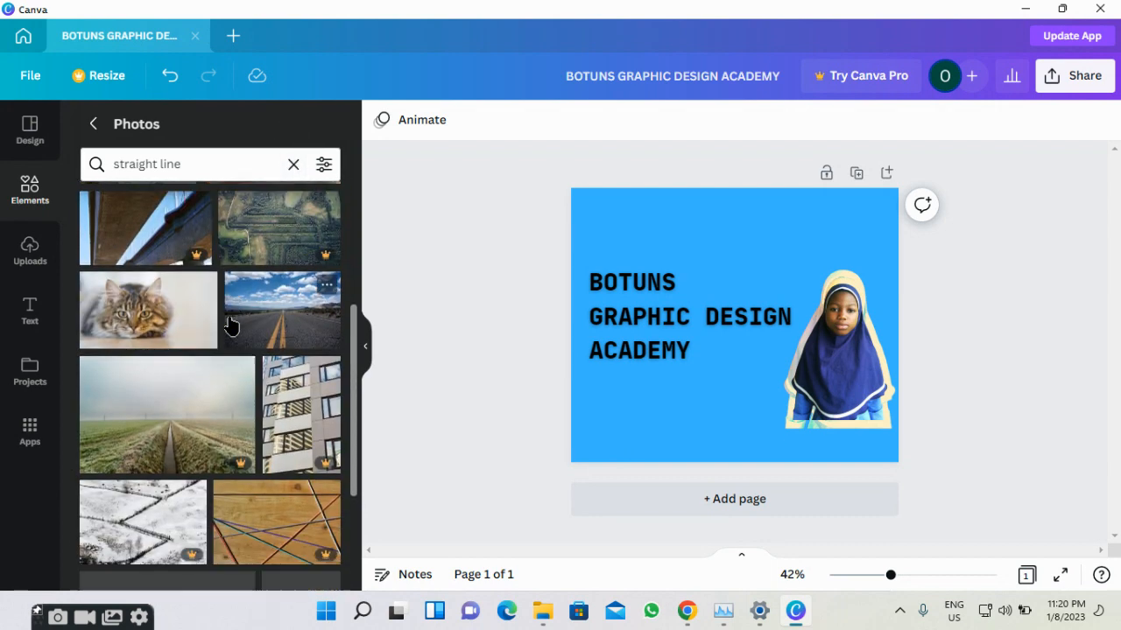
scroll(214, 300, up, 5)
click(29, 194)
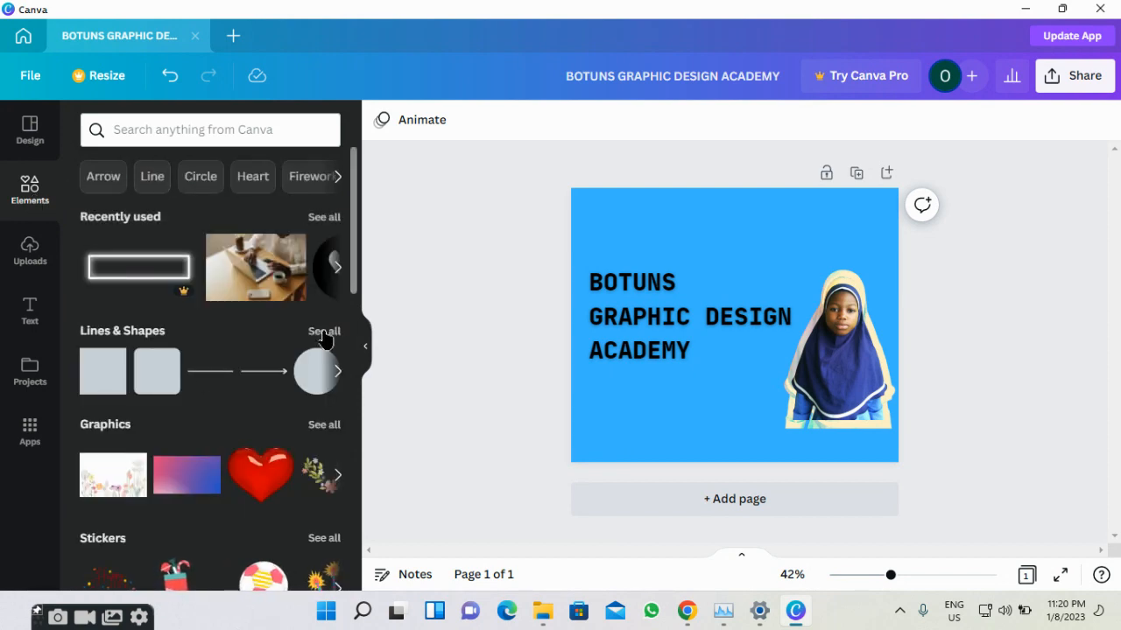
Add a plain straight line from Lines & Shapes and lengthen it below the heading.
click(323, 332)
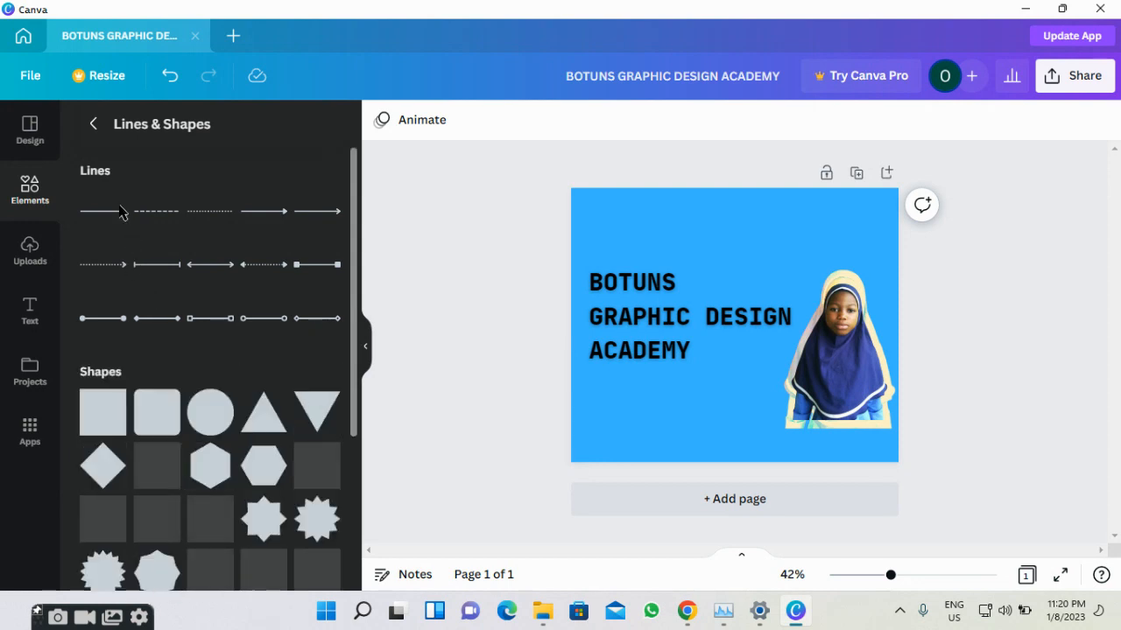
click(109, 217)
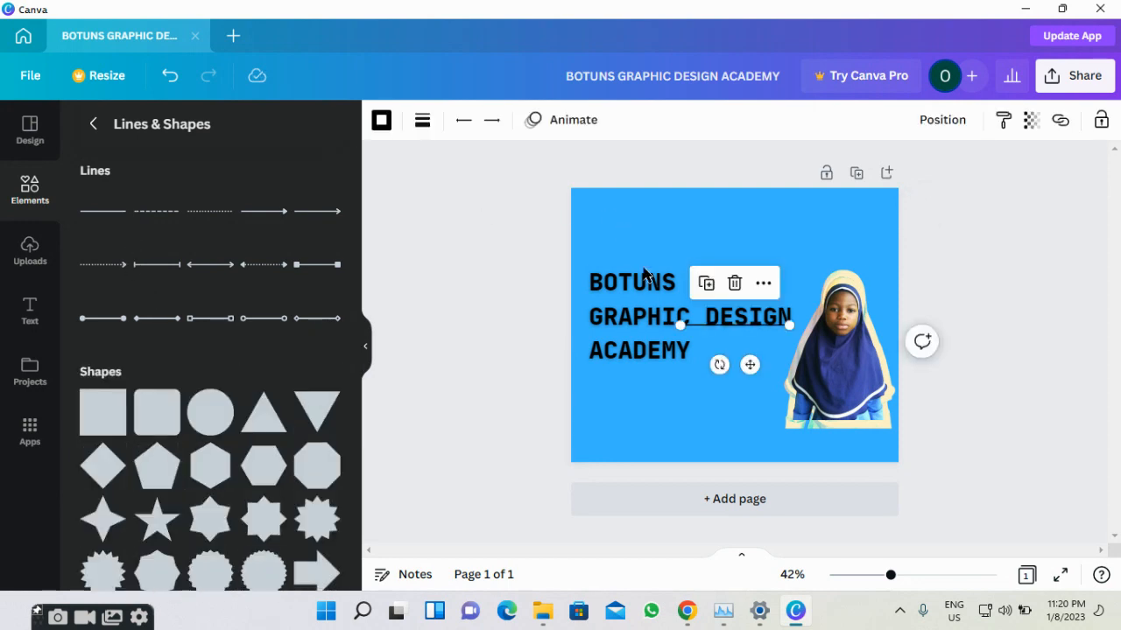
drag(709, 324, 681, 399)
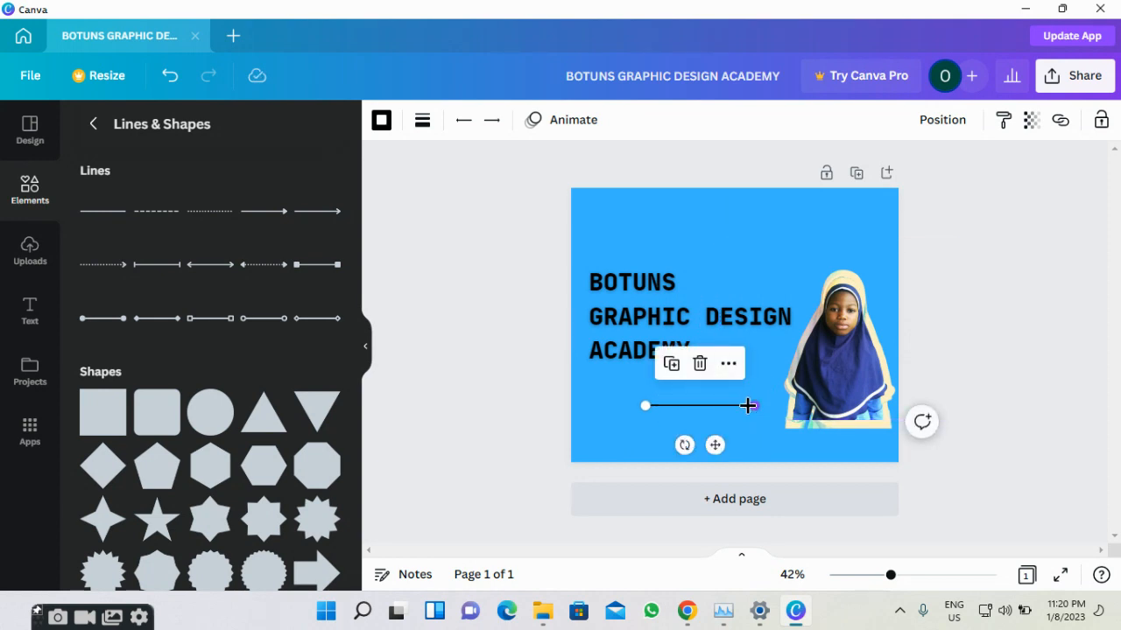
drag(769, 411, 675, 412)
Enlarge and reposition the cut-out portrait slightly.
click(853, 354)
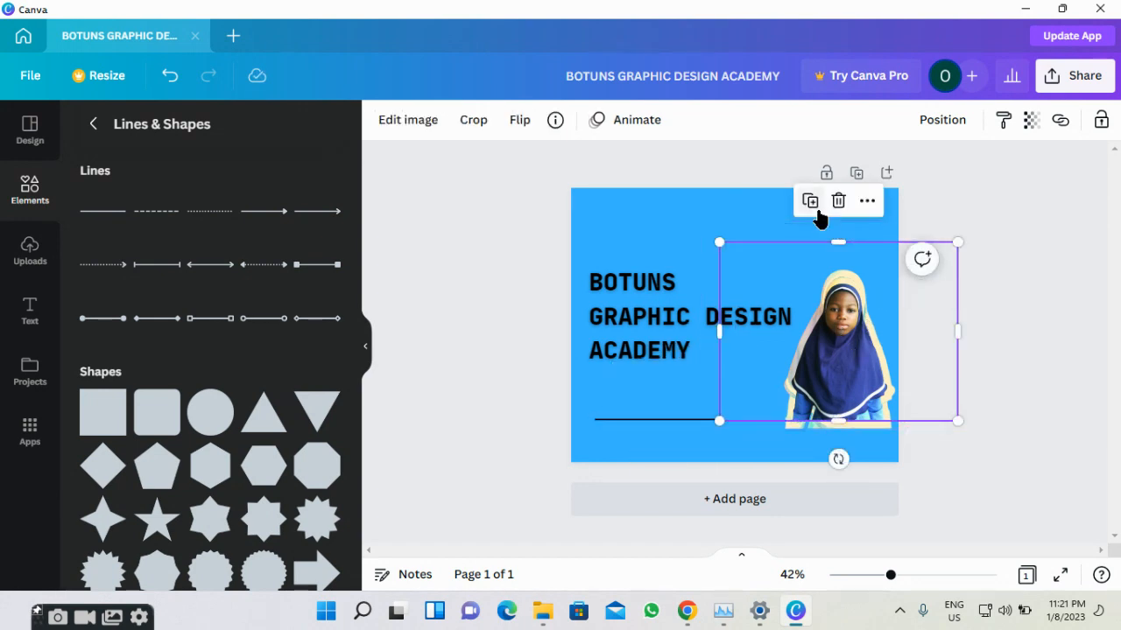
mouse_move(960, 423)
mouse_down()
mouse_move(970, 430)
mouse_move(962, 424)
mouse_up()
drag(828, 369, 828, 366)
click(665, 448)
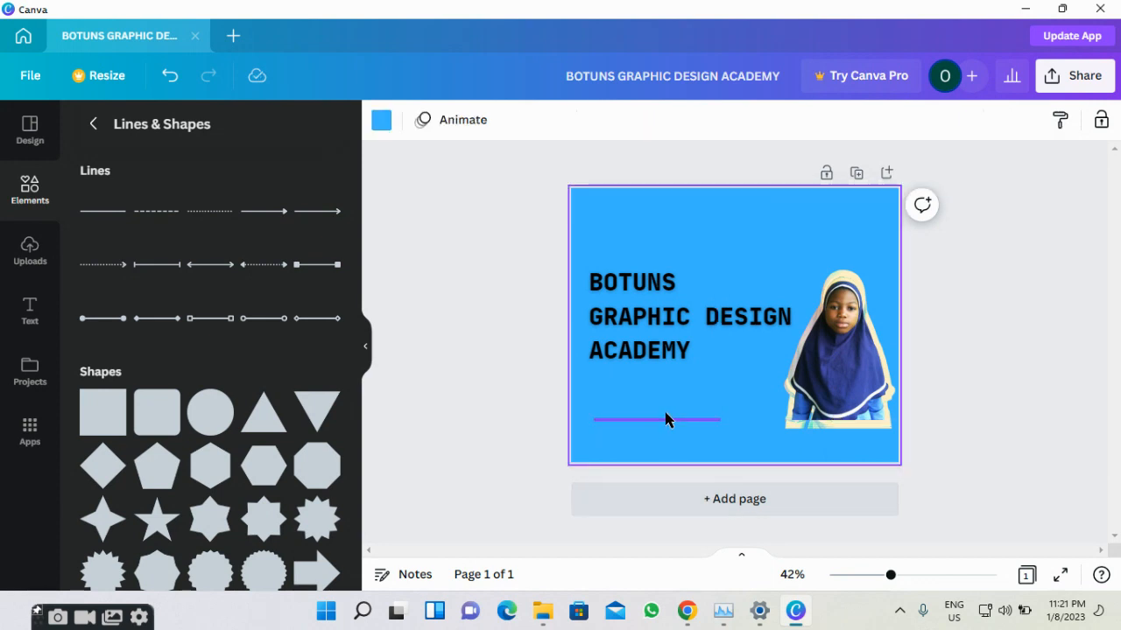
Move the black line beneath the portrait and extend its left end further left.
click(667, 420)
drag(692, 422, 856, 436)
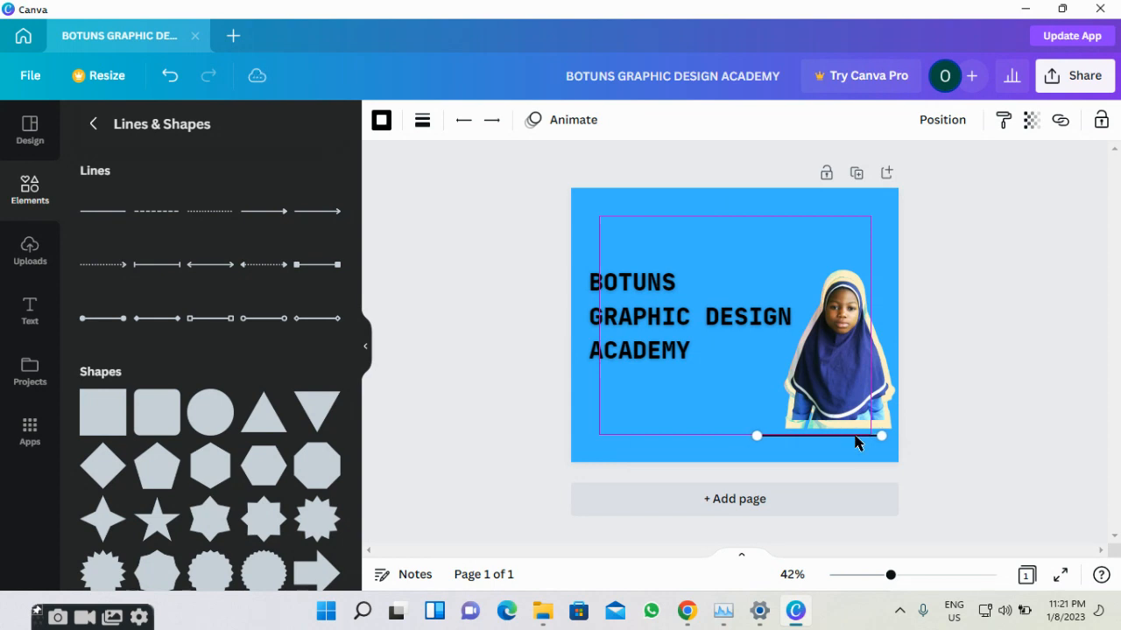
drag(758, 435, 717, 435)
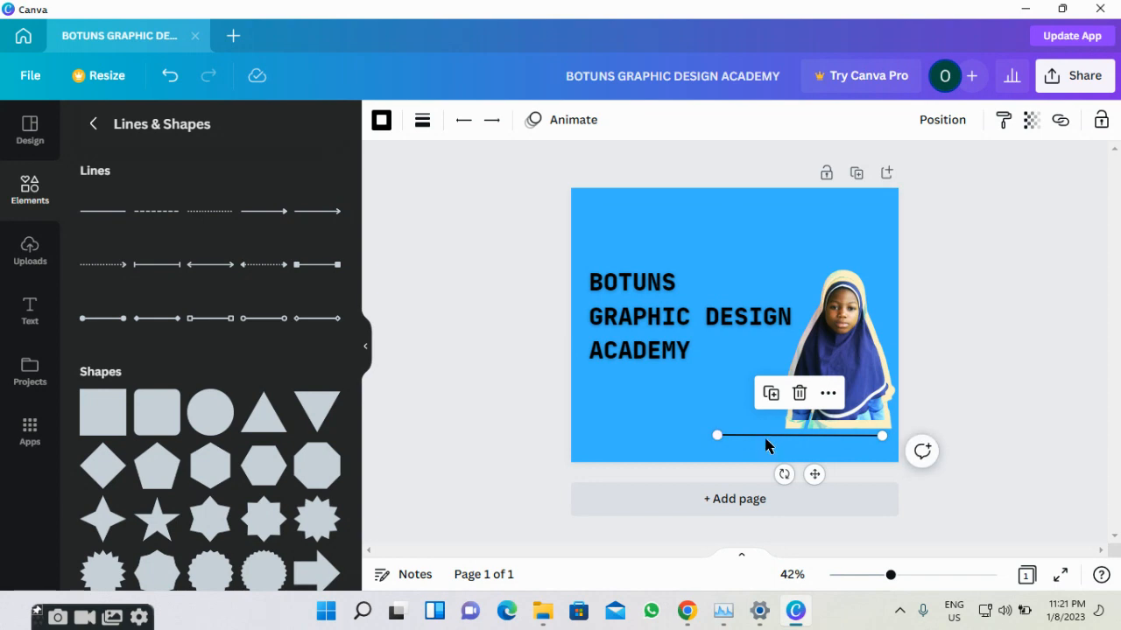
click(814, 474)
drag(824, 466, 828, 462)
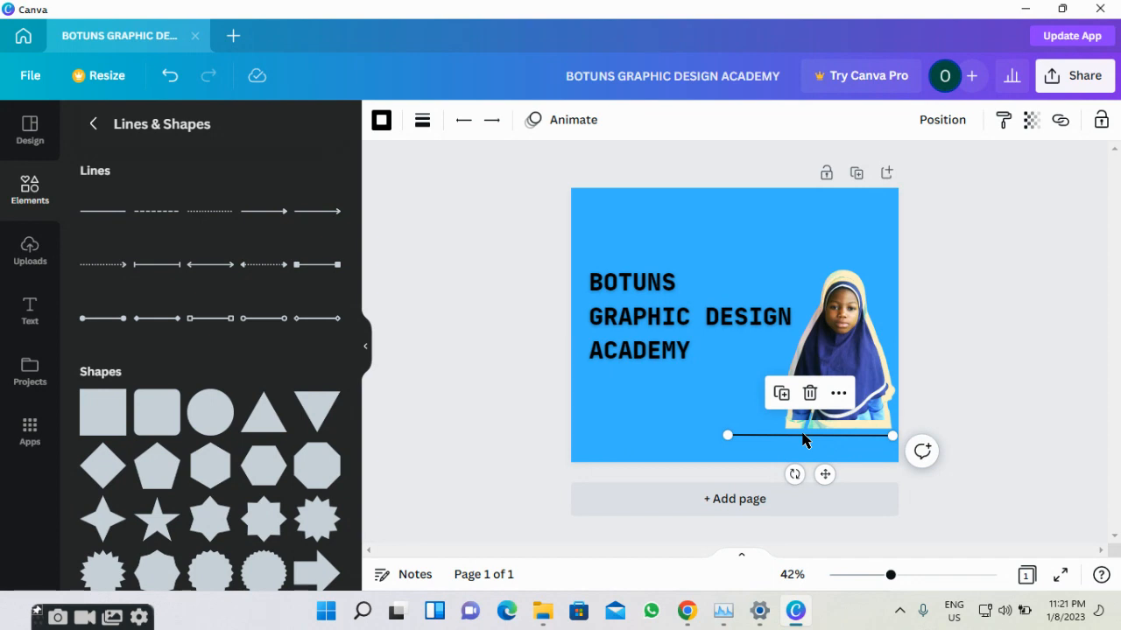
Nudge the thin black line with the arrow keys until it sits just beneath the photo.
click(804, 437)
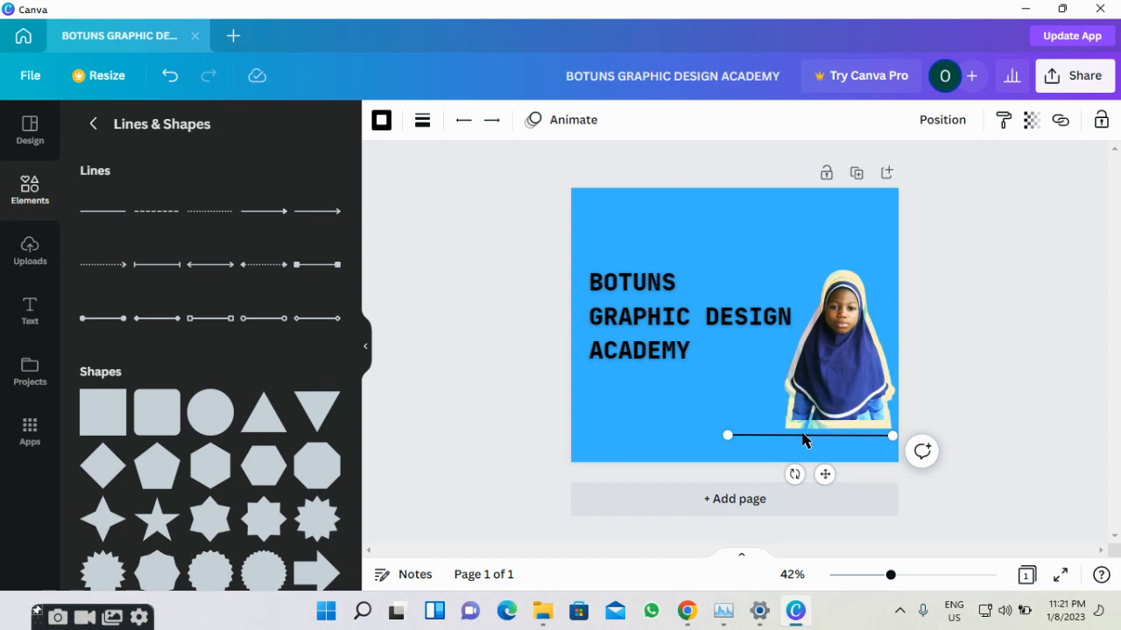
key(Up)
key(Up)
key(Down)
key(Down)
key(Right)
key(Up)
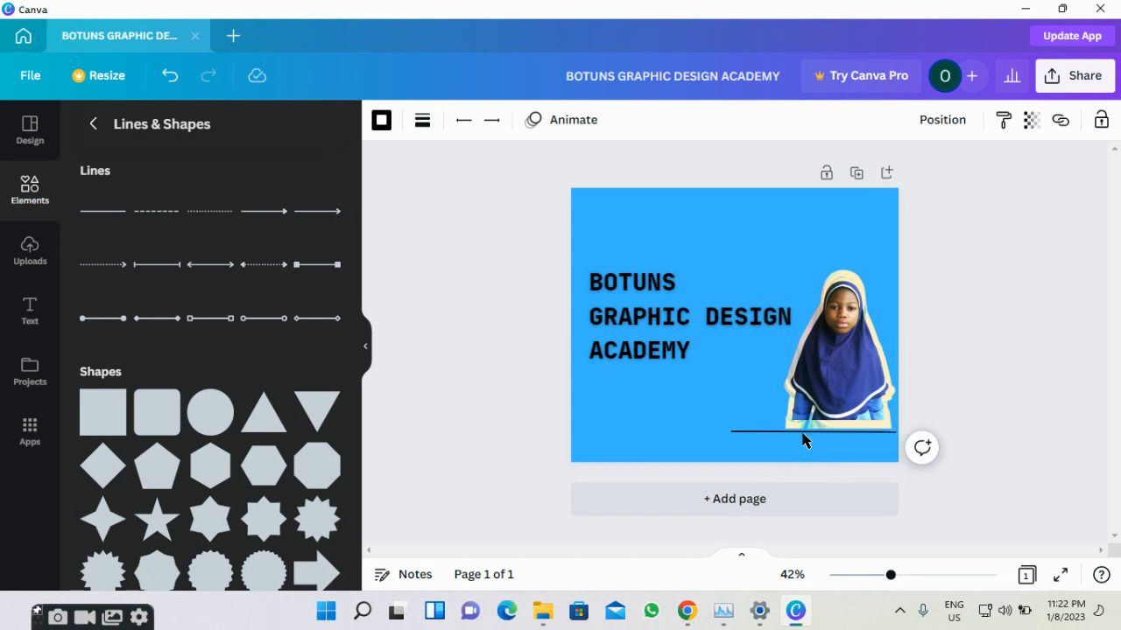
key(Down)
key(Down)
key(Down)
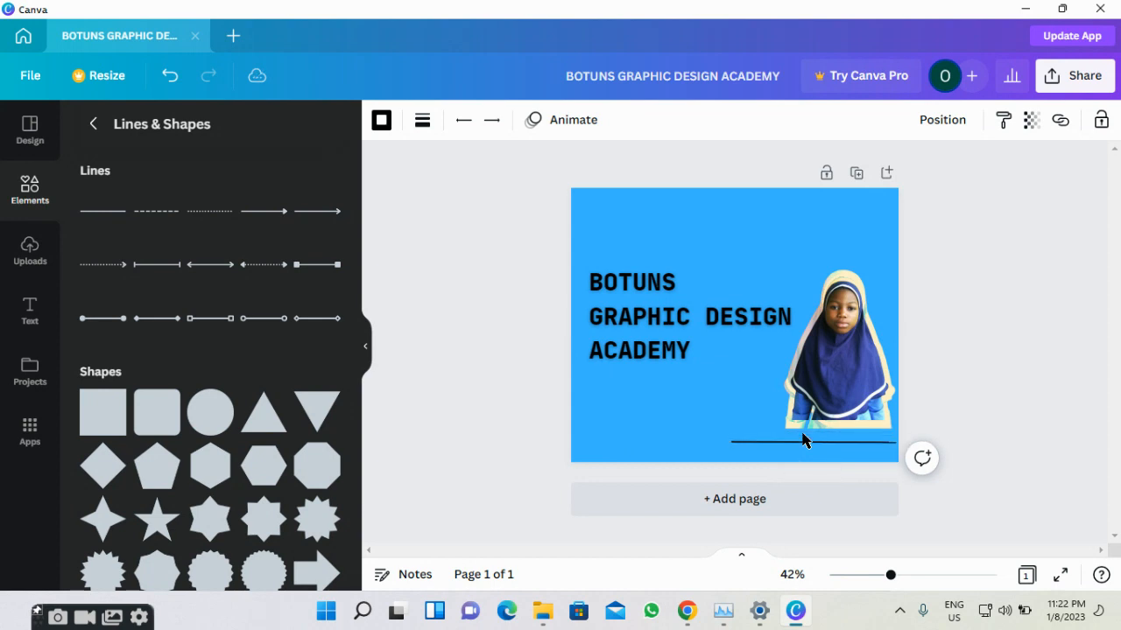
key(Left)
key(Right)
key(Up)
key(Up)
key(Up)
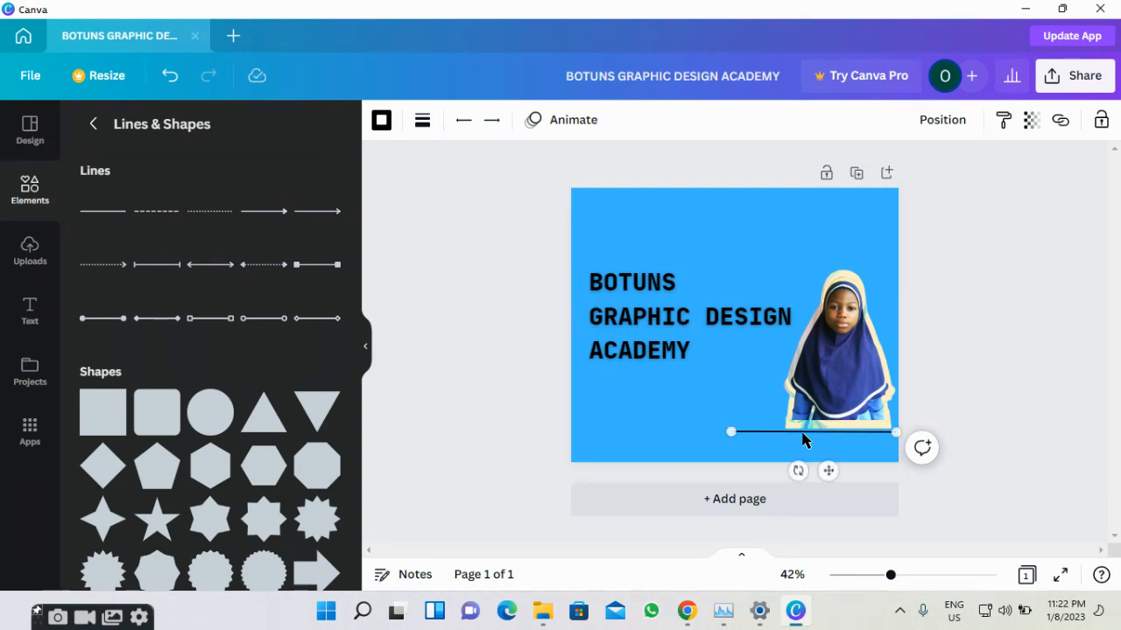
key(Down)
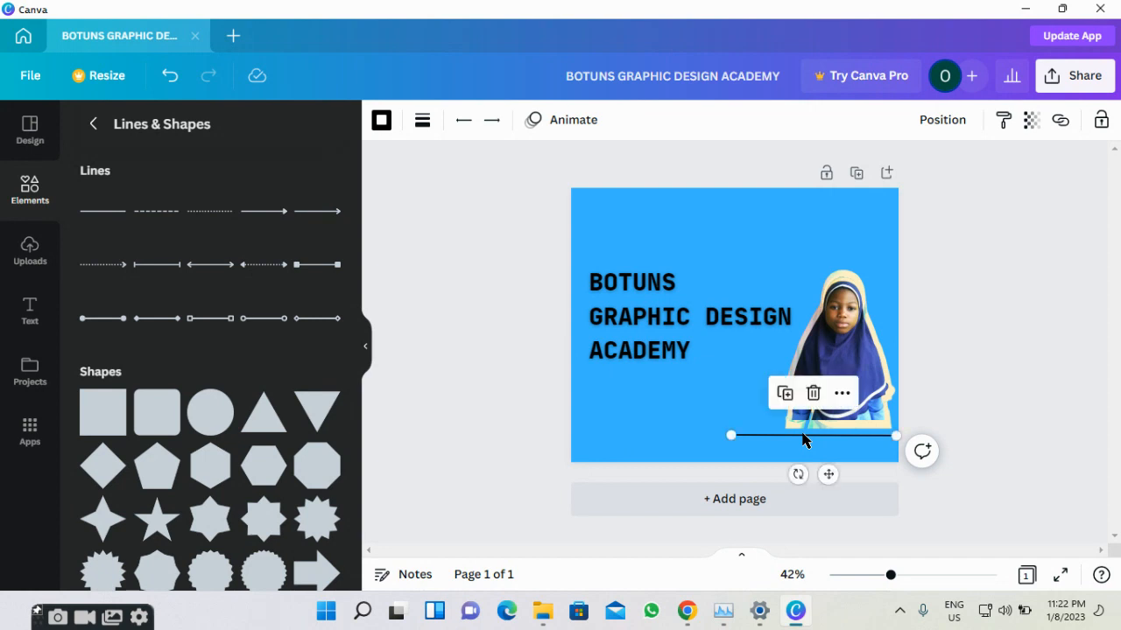
Add a subheading text box containing the person's first name.
click(29, 321)
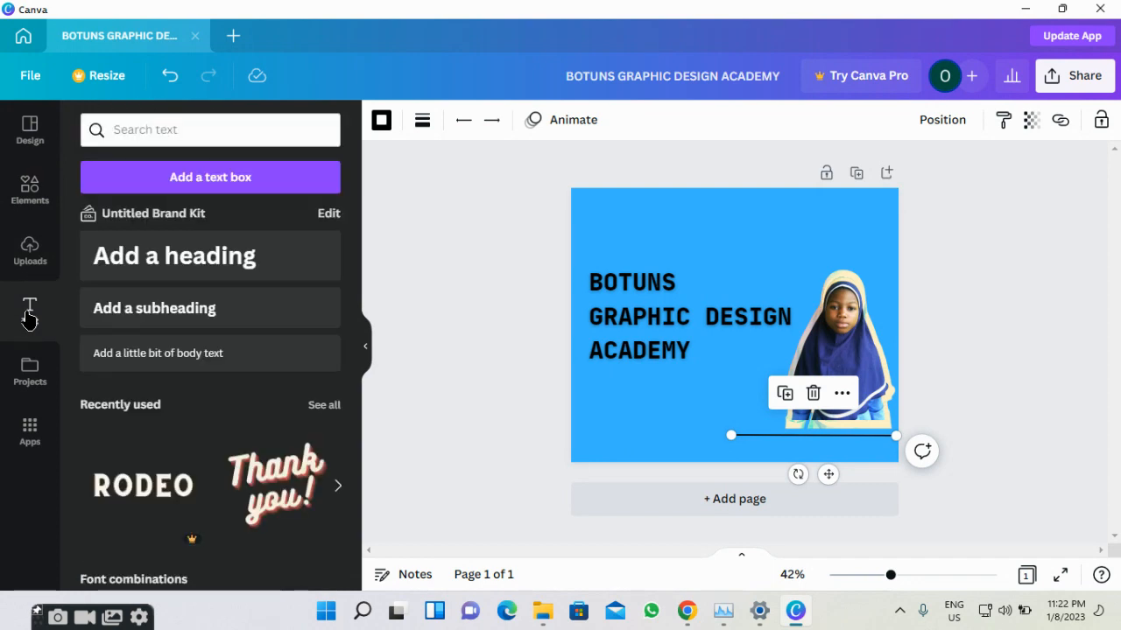
click(218, 314)
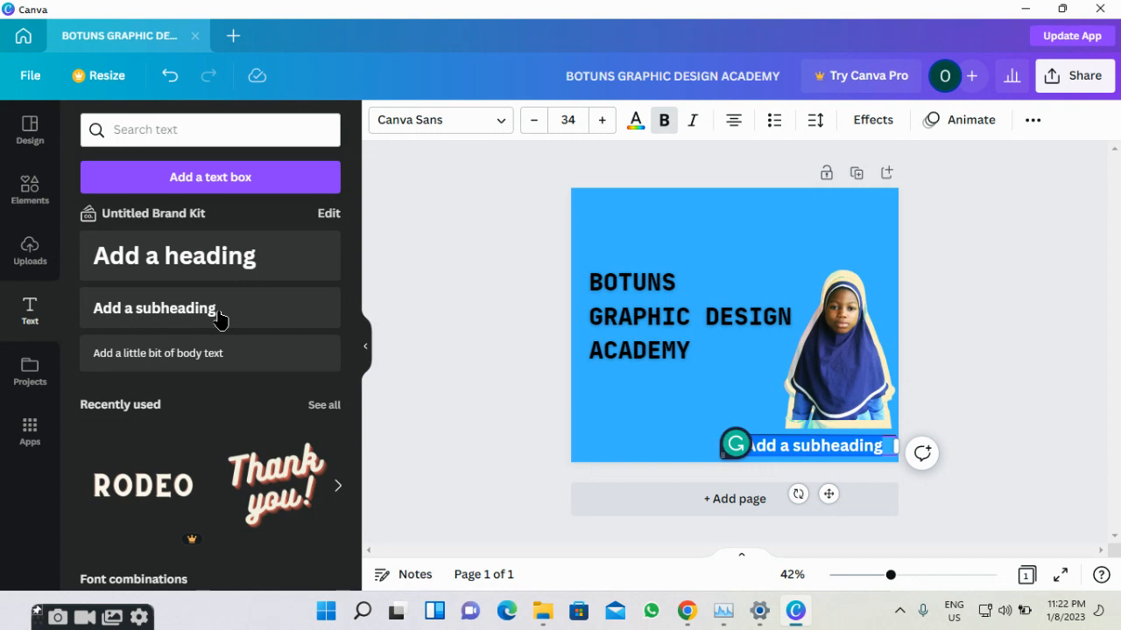
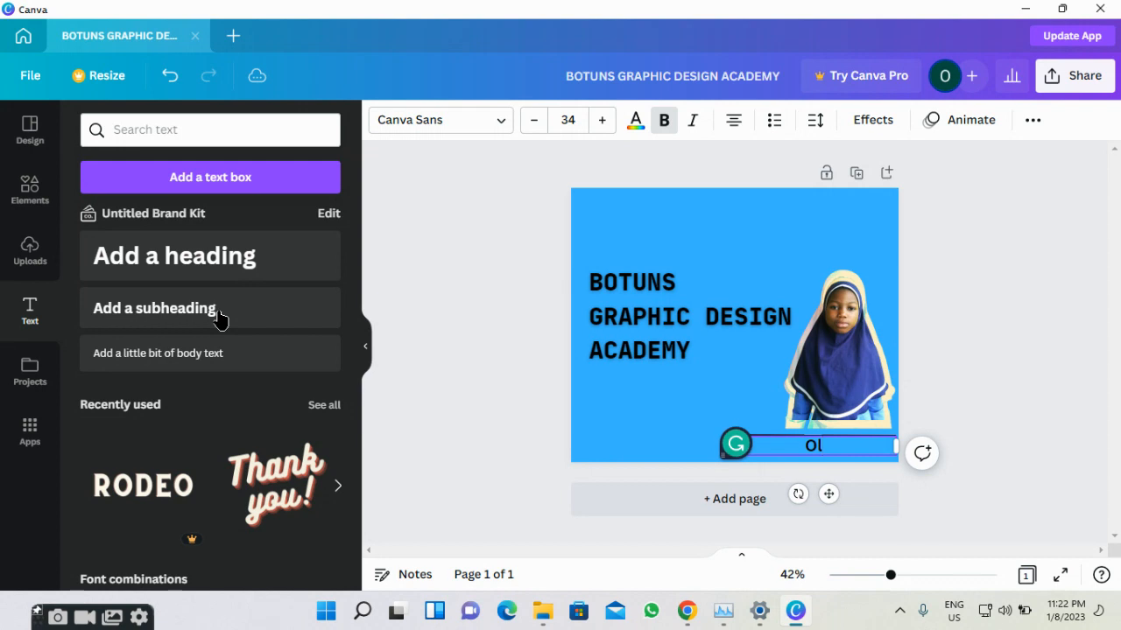
Delete the stray extra subheading box and restore the accidentally deleted academy heading.
click(219, 319)
click(219, 320)
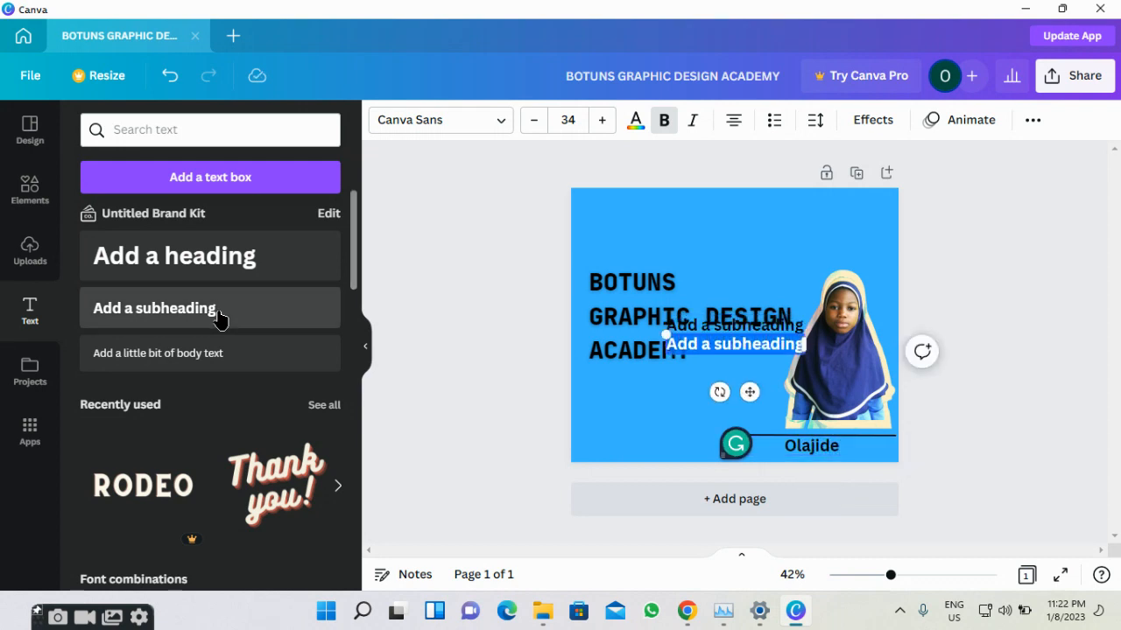
key(BackSpace)
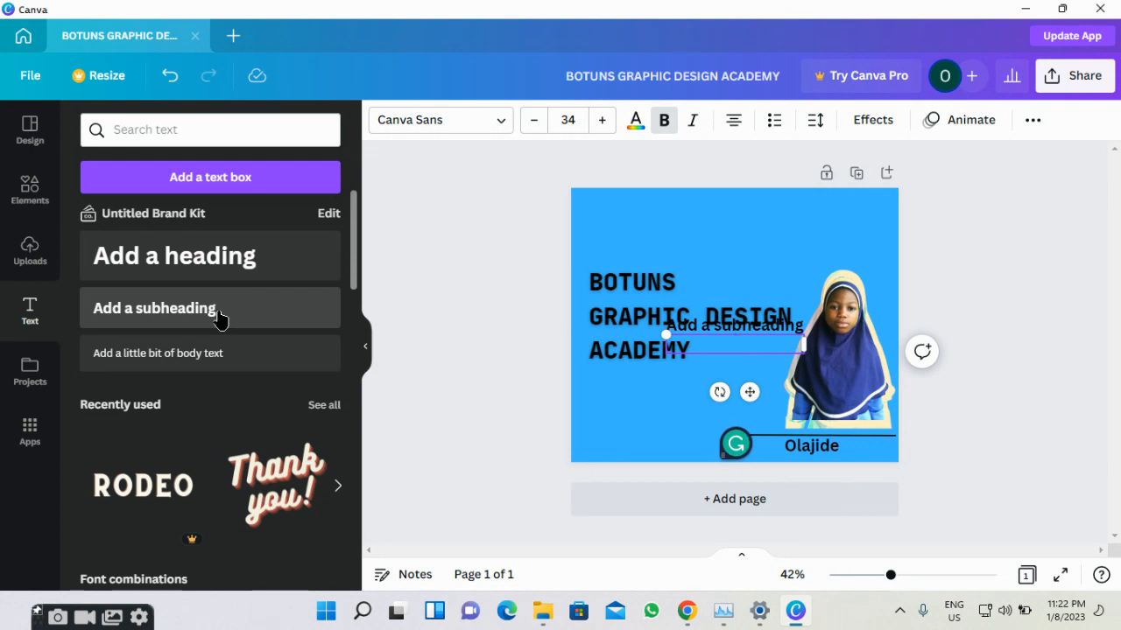
click(741, 339)
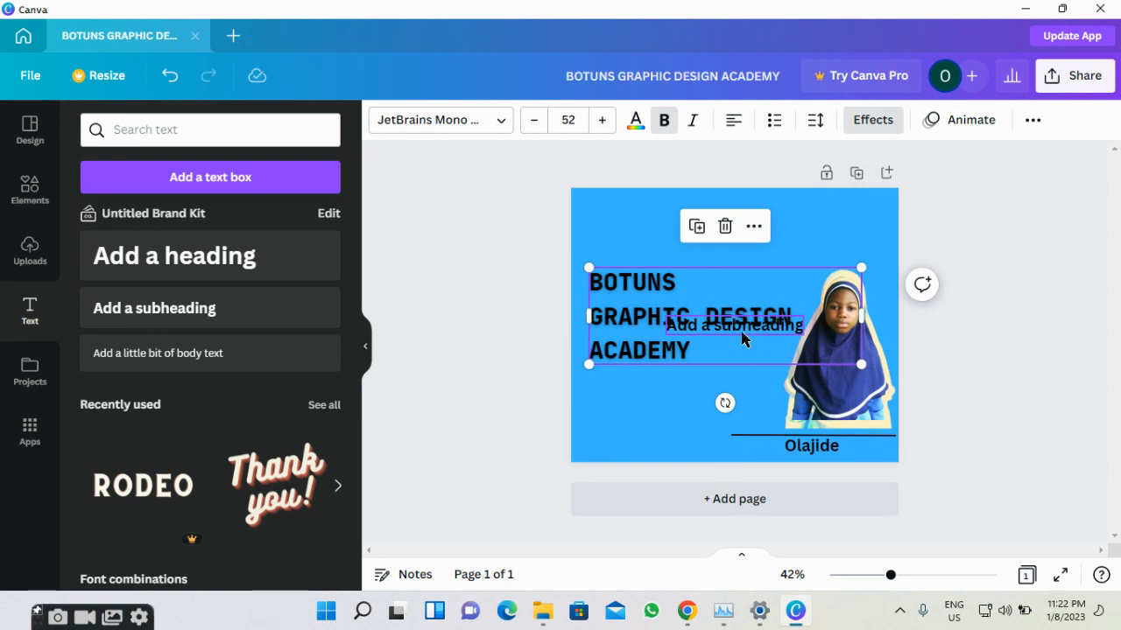
click(726, 227)
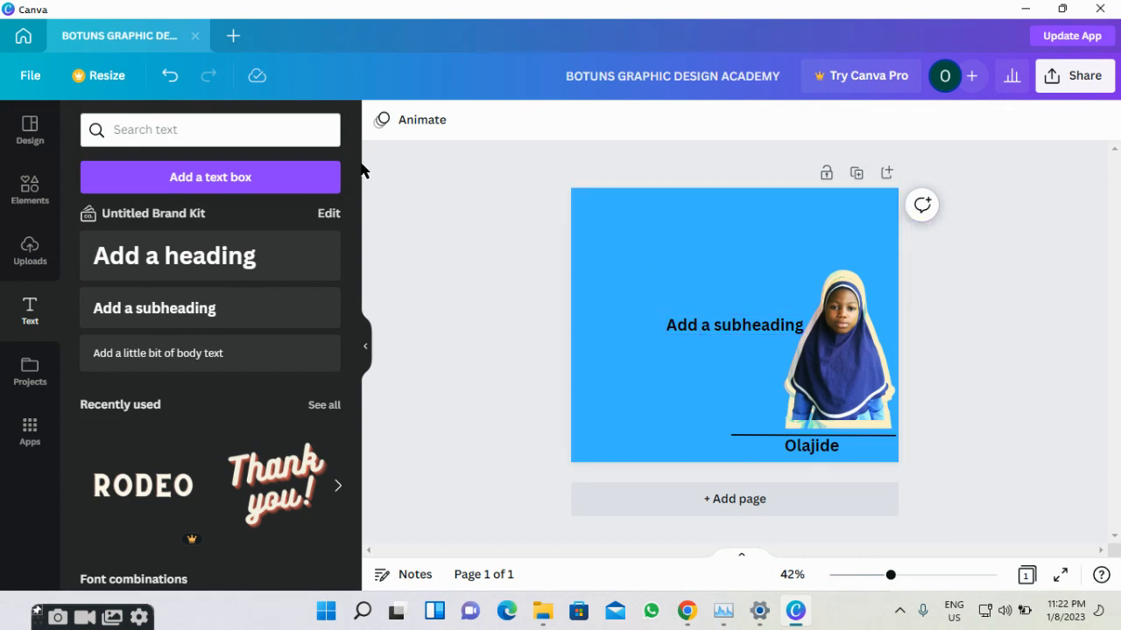
click(162, 84)
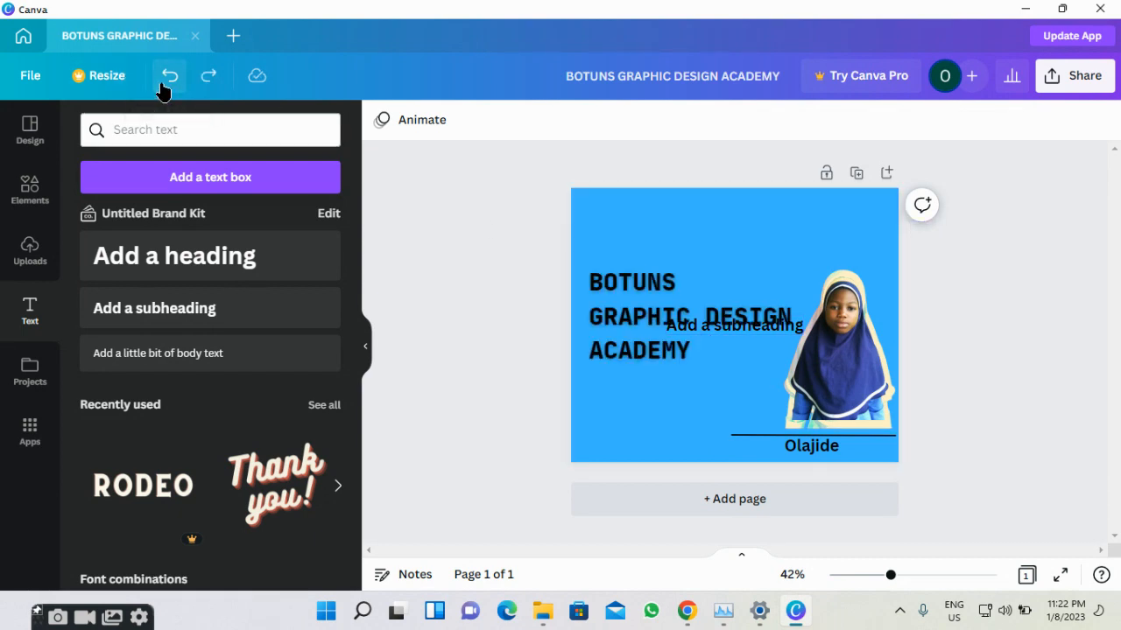
click(797, 327)
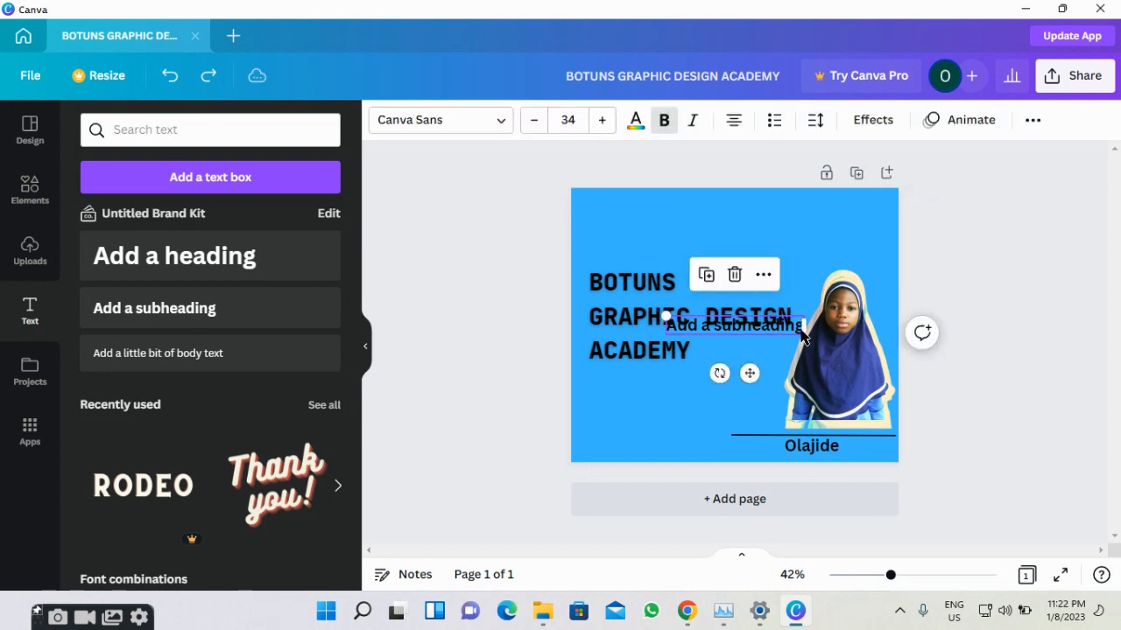
click(734, 274)
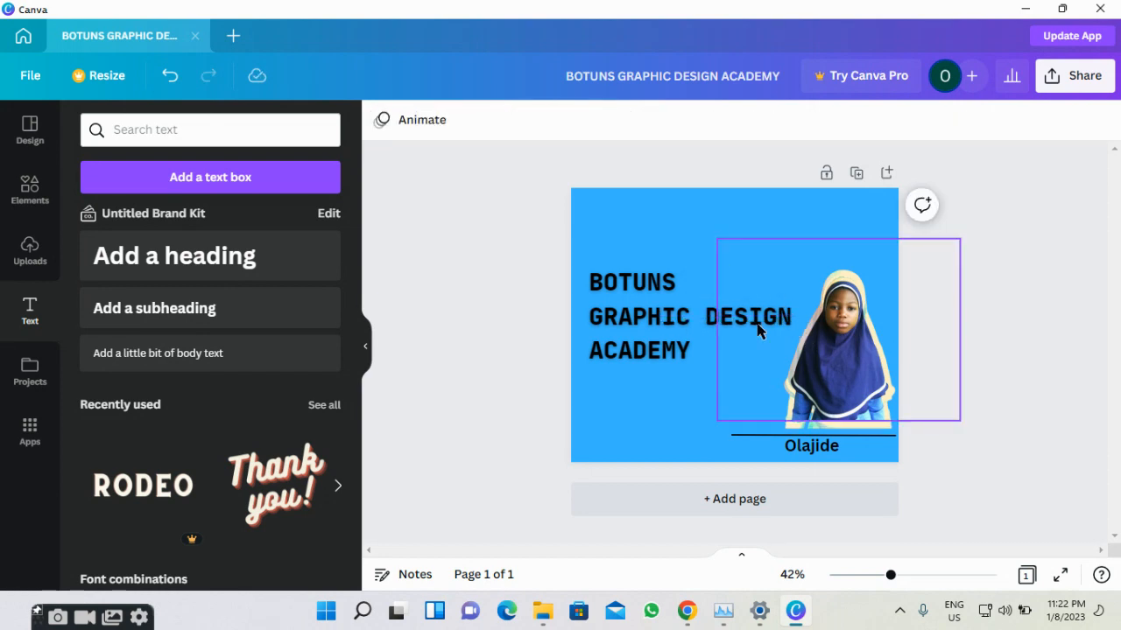
click(791, 453)
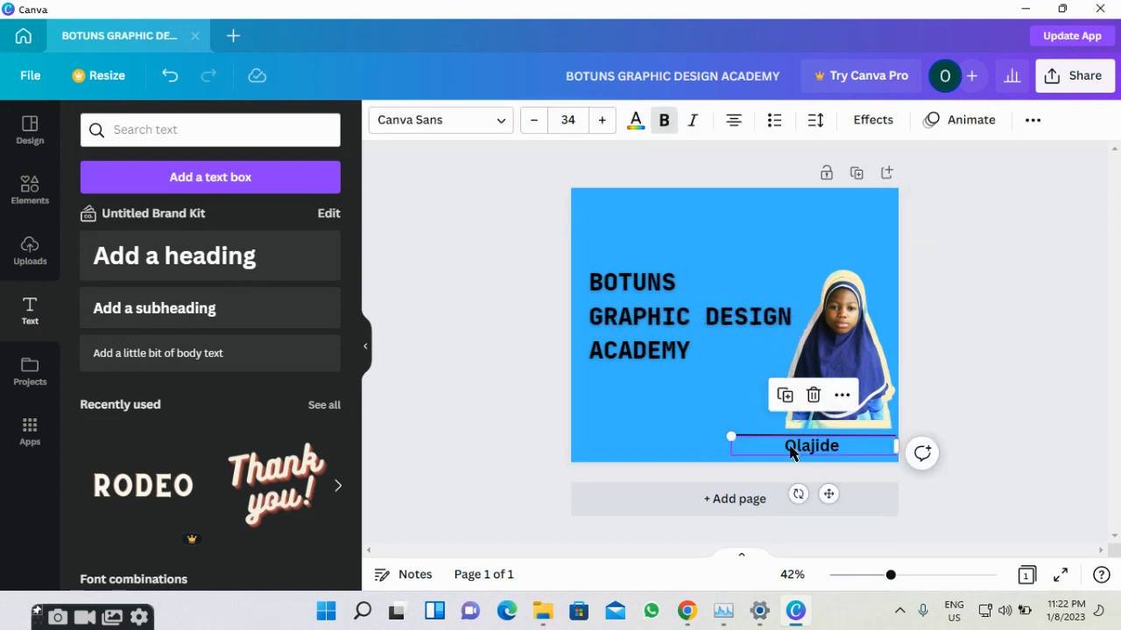
Append the person's surname so the caption shows the full name.
click(841, 397)
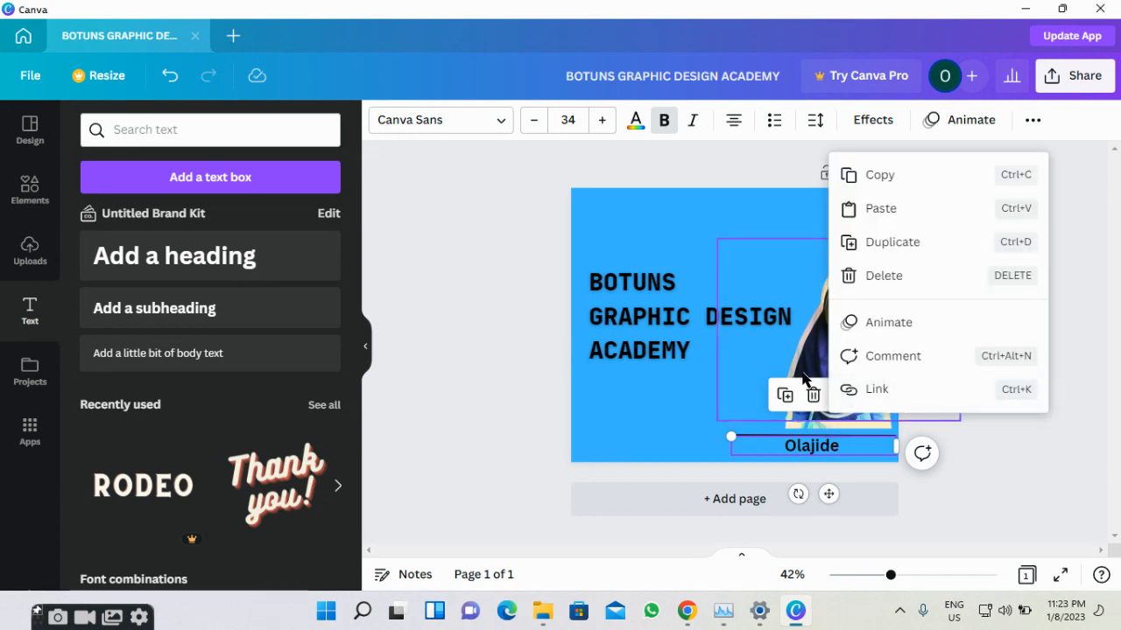
click(709, 379)
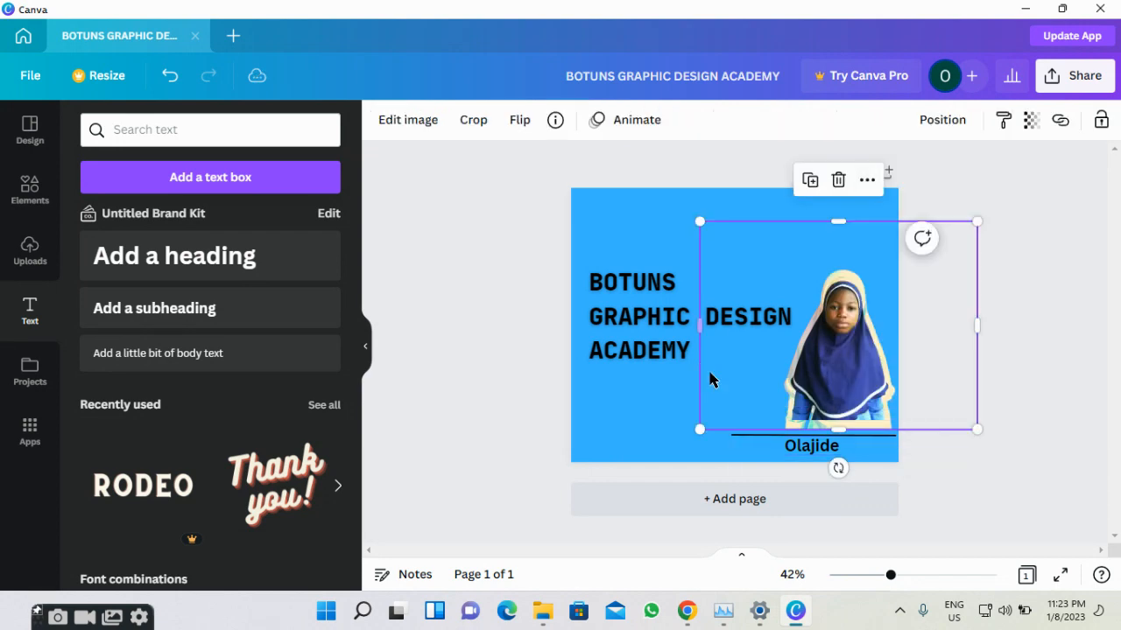
click(823, 445)
click(834, 441)
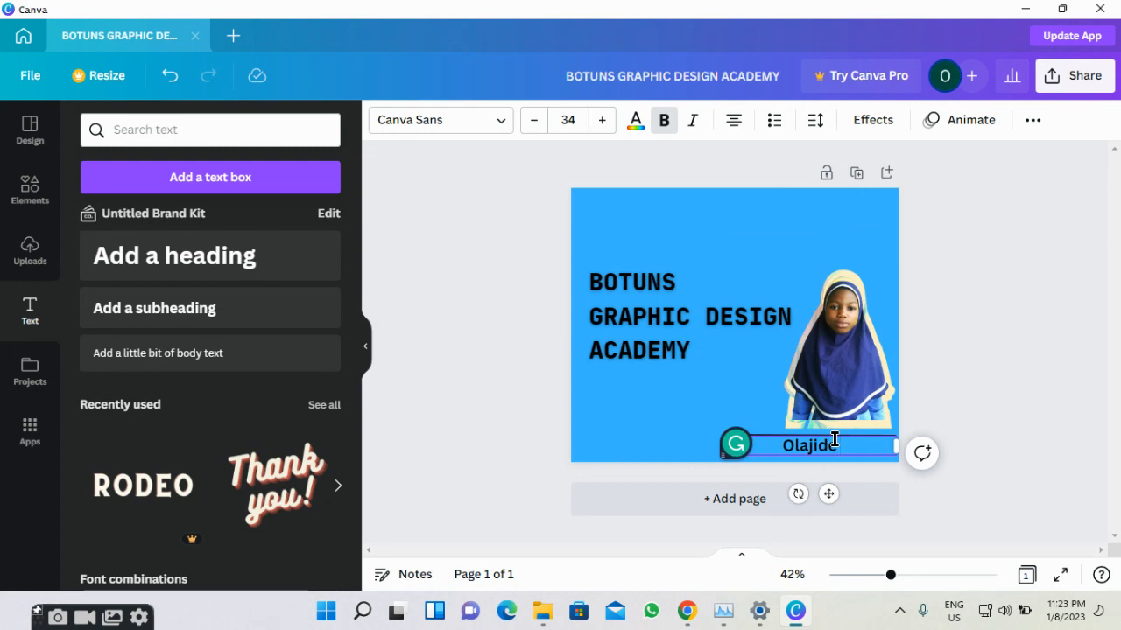
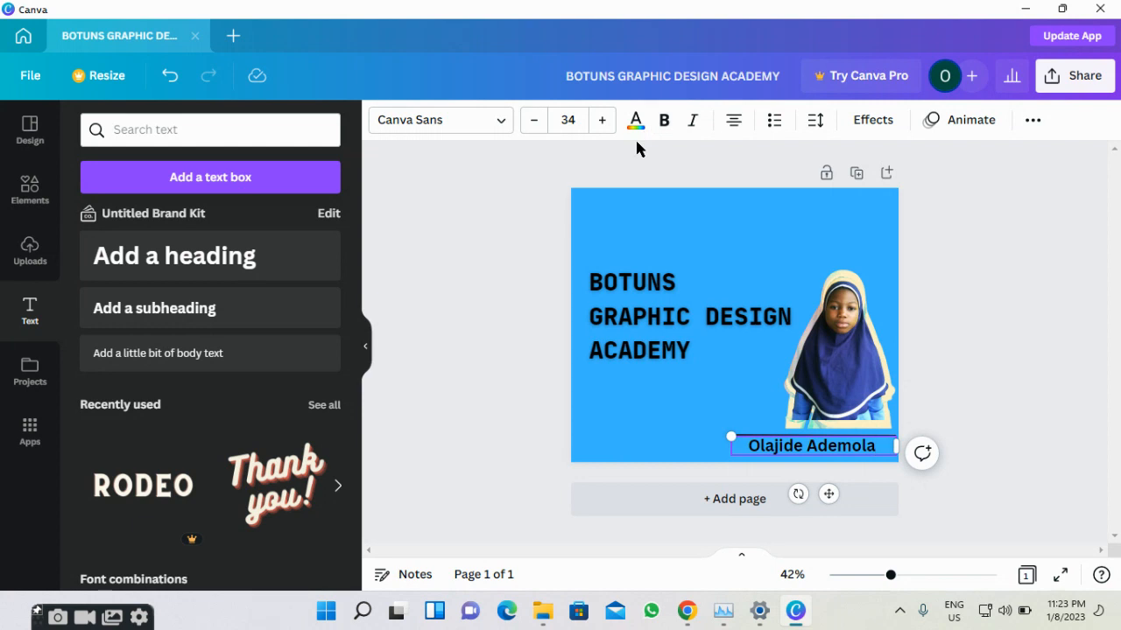
Reduce the name caption's font size to 24.
click(535, 123)
click(534, 122)
click(535, 122)
click(535, 123)
click(535, 122)
click(535, 123)
click(534, 122)
click(535, 122)
click(536, 127)
click(536, 127)
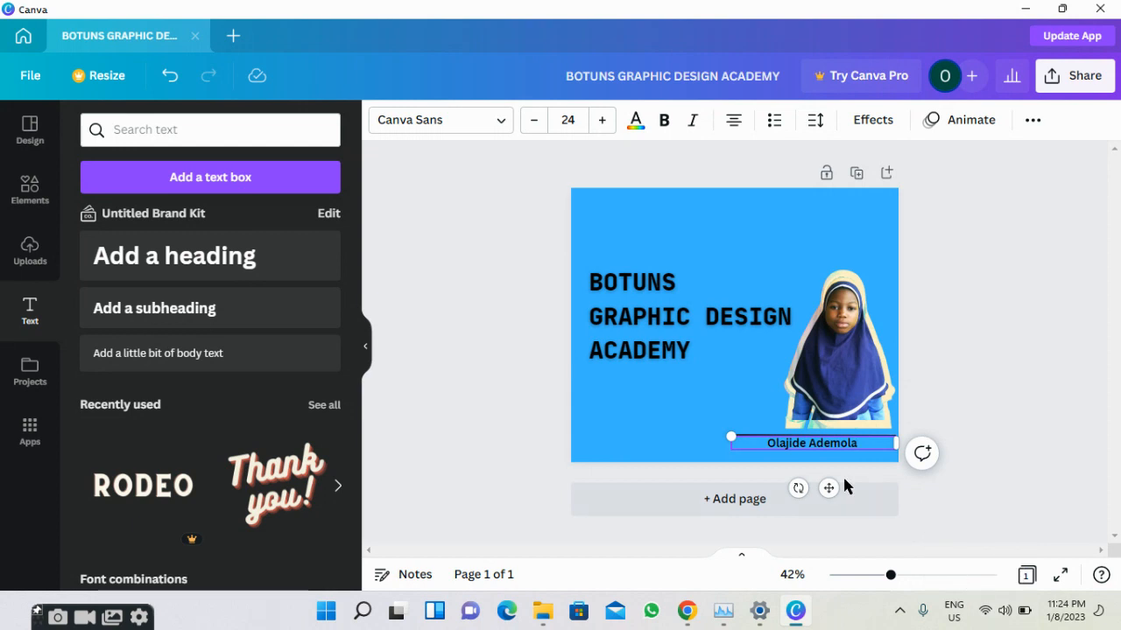
Place the caption on the line beneath the photo and italicise the whole name.
drag(827, 494, 838, 490)
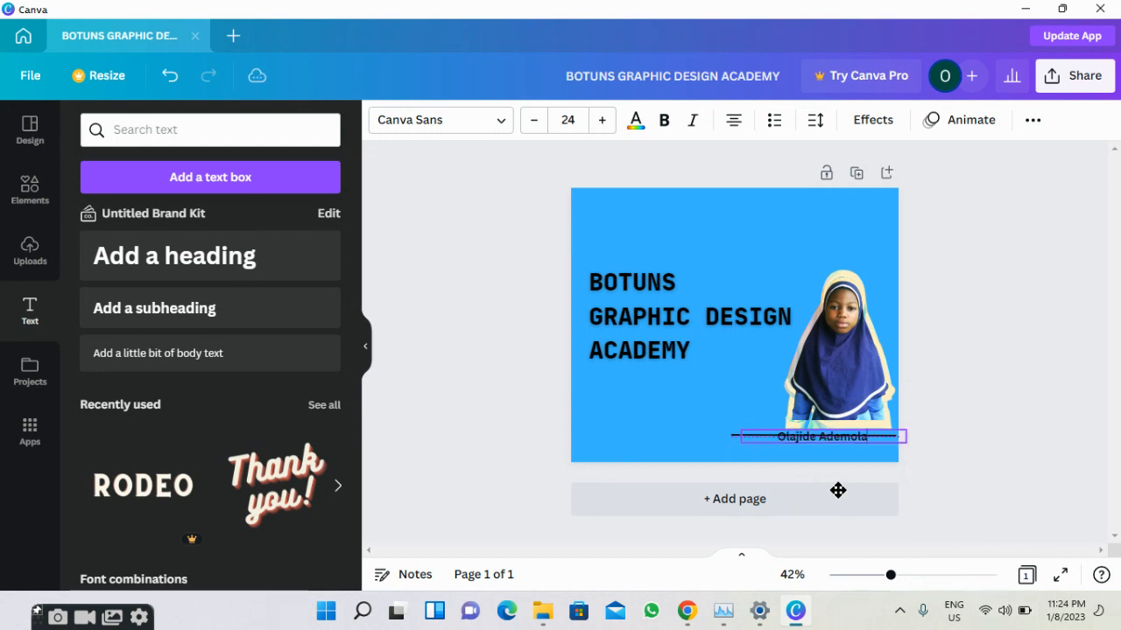
click(693, 123)
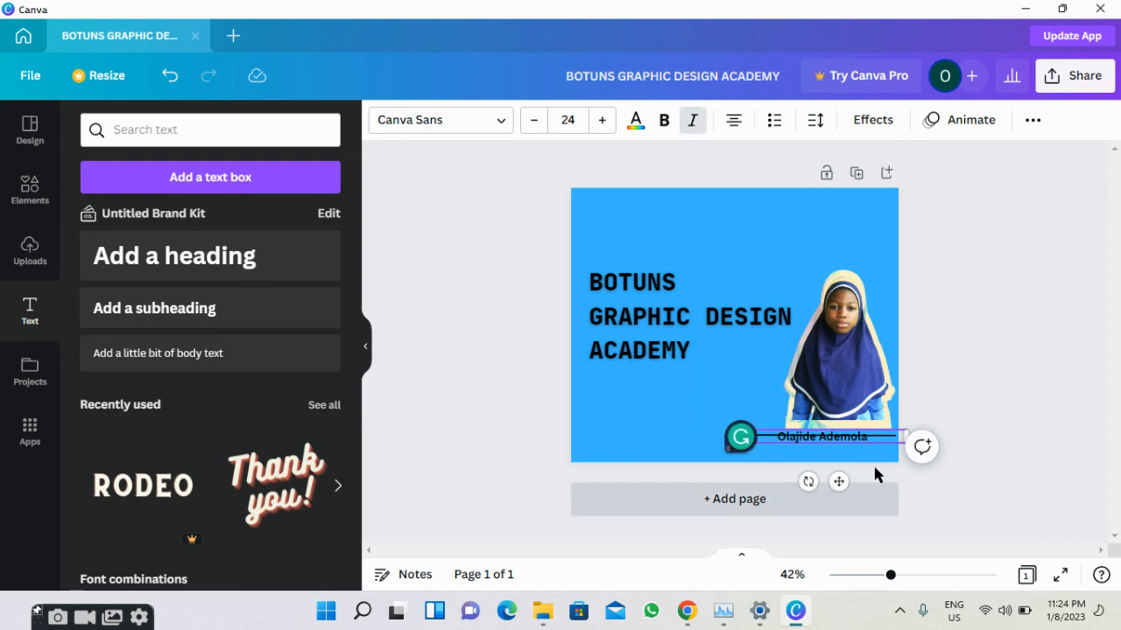
drag(874, 447, 837, 491)
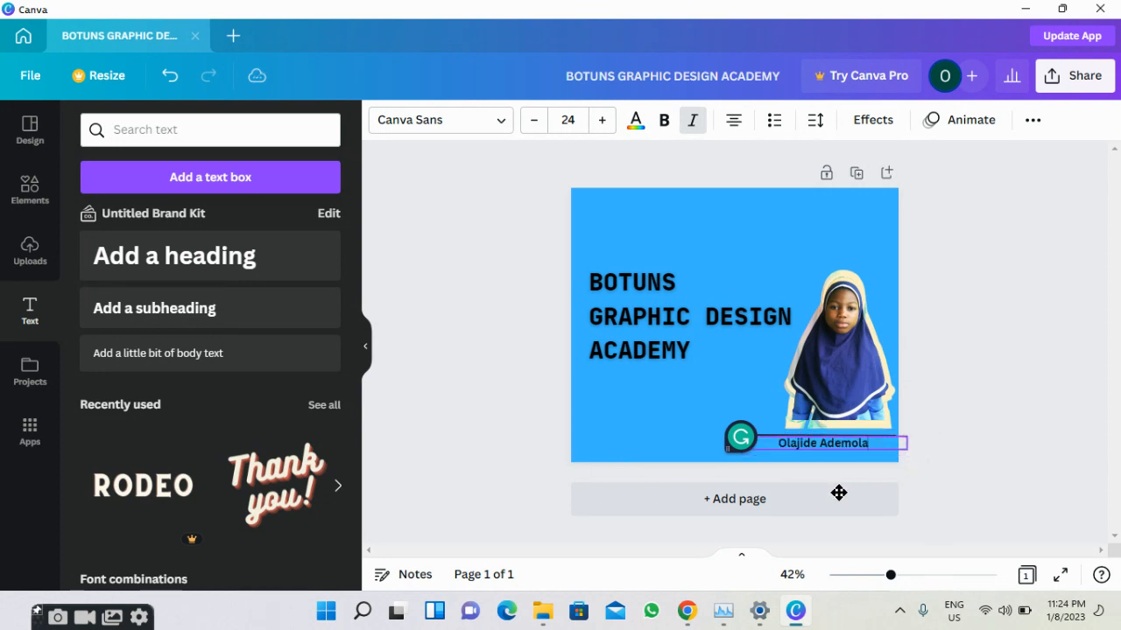
click(874, 449)
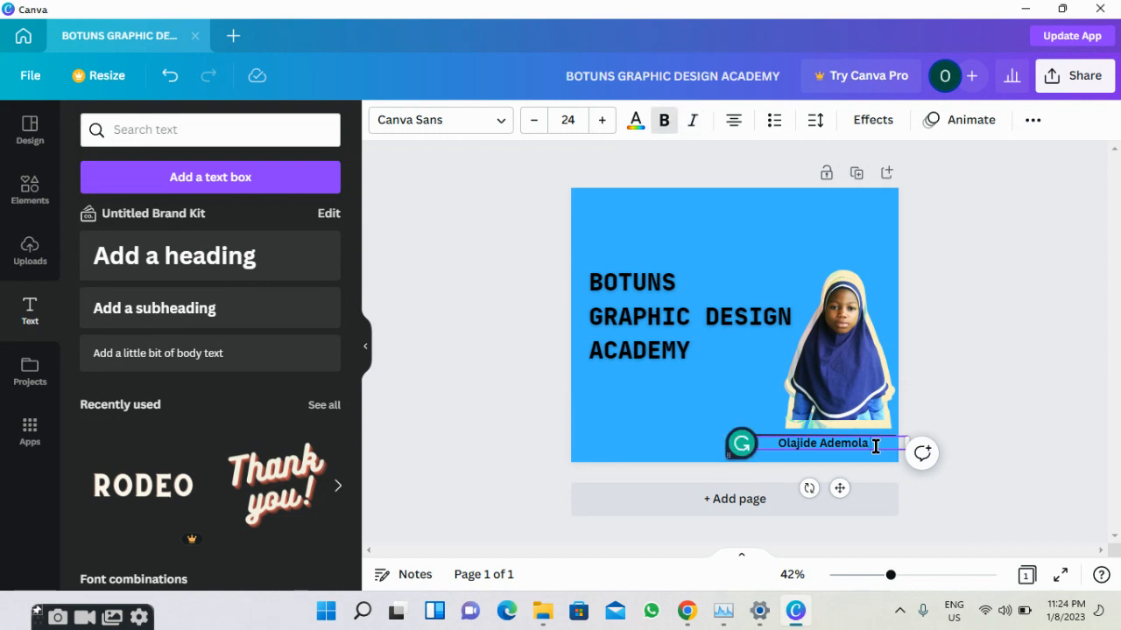
key(ctrl+a)
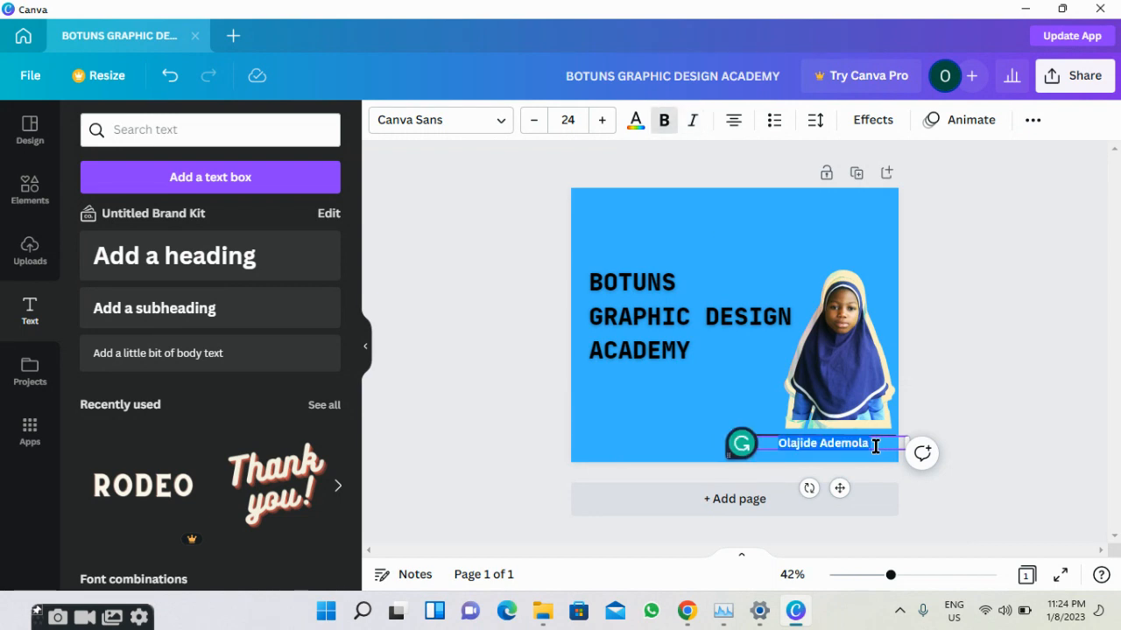
click(695, 122)
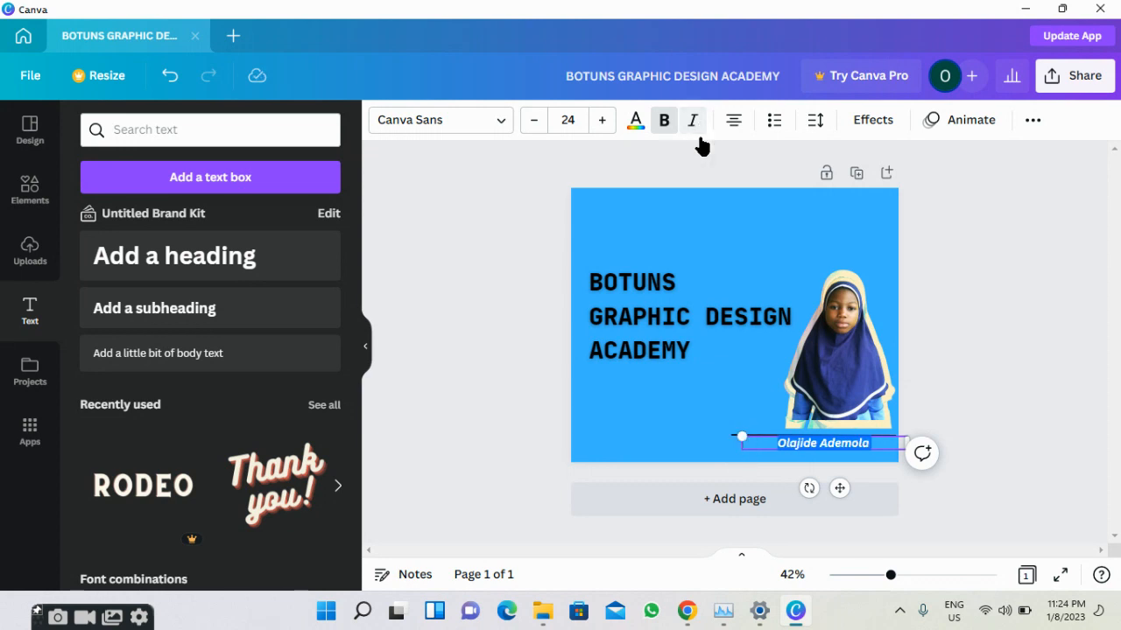
click(576, 412)
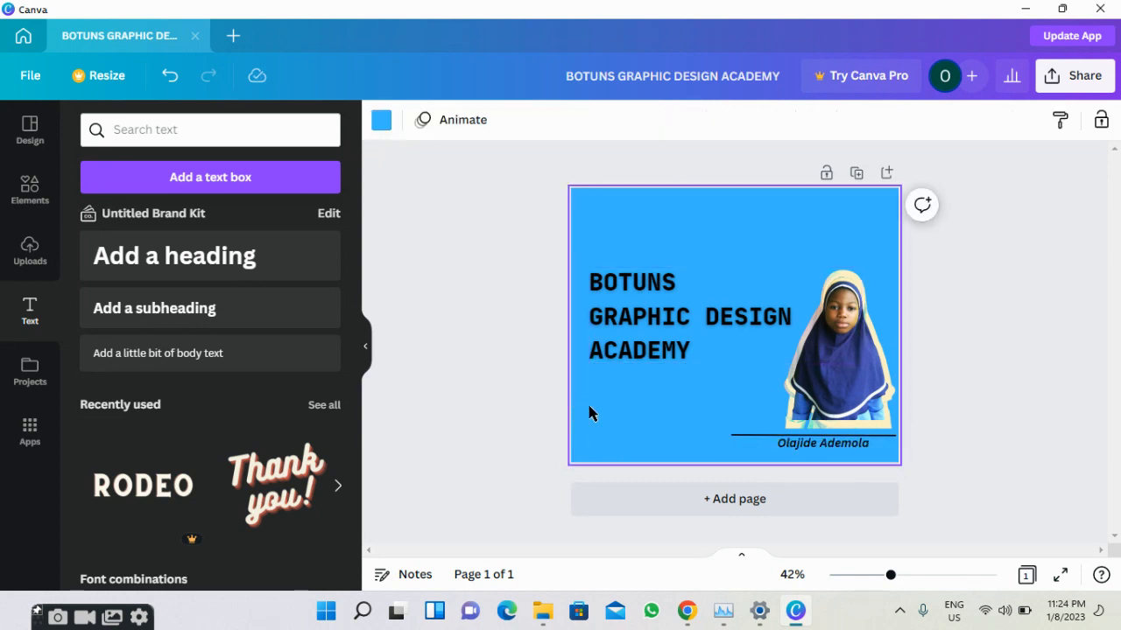
click(431, 410)
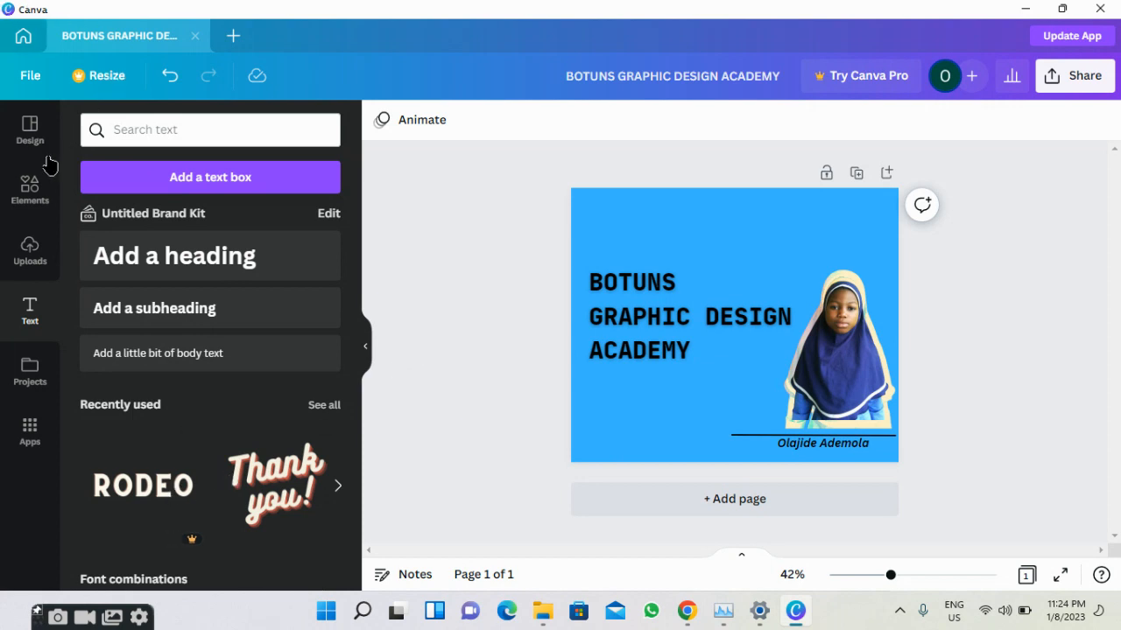
Add a circle from Lines & Shapes and fill it with the default green.
click(31, 188)
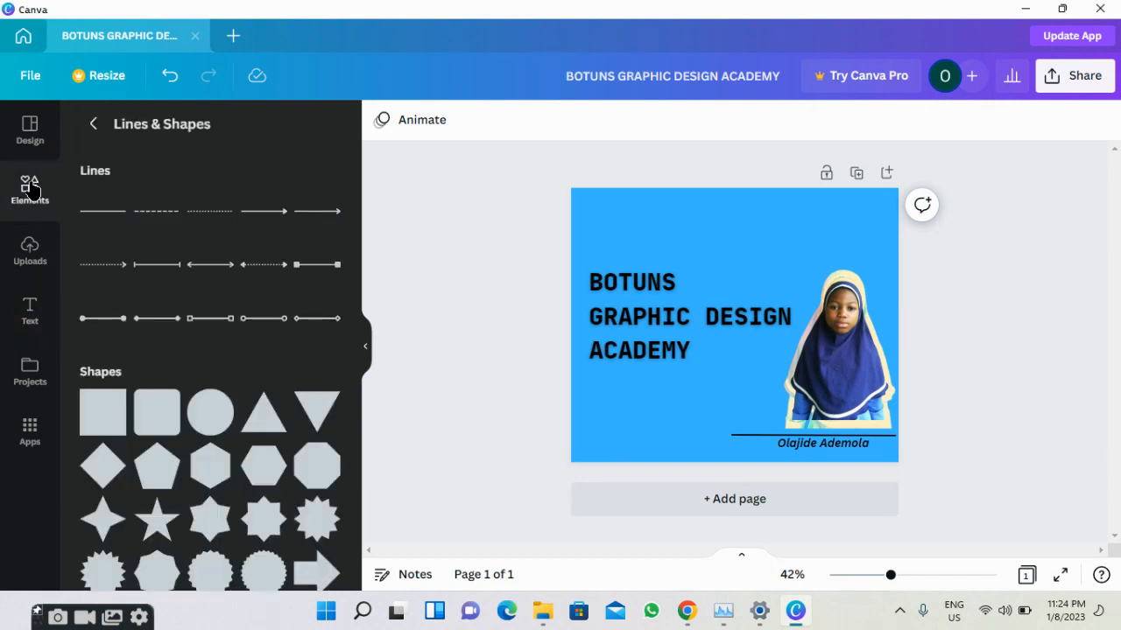
click(208, 417)
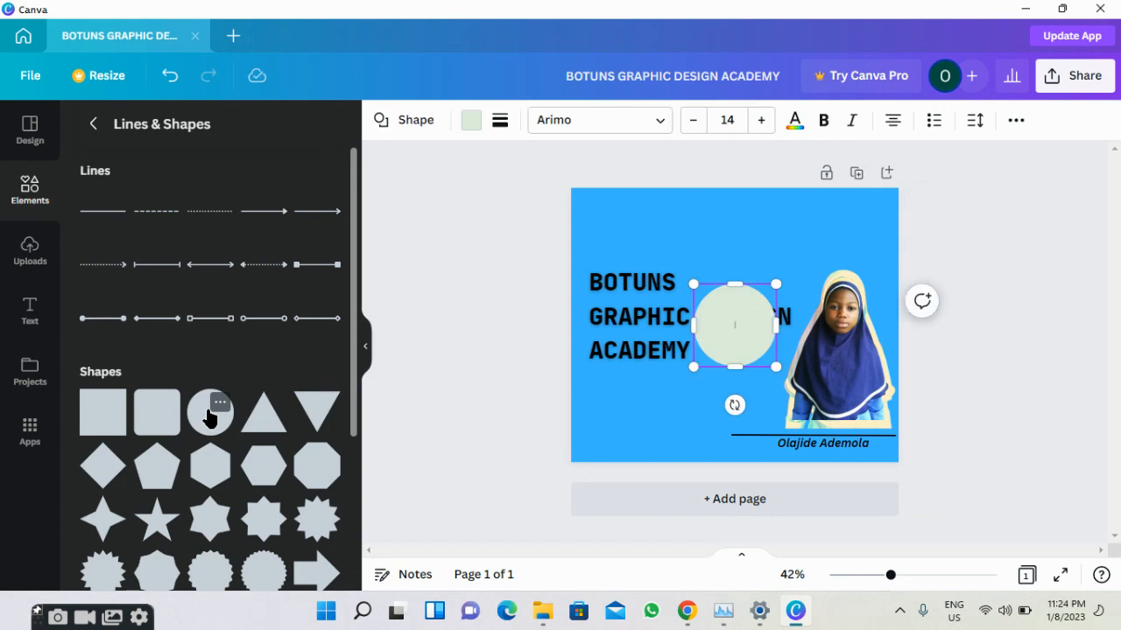
click(471, 121)
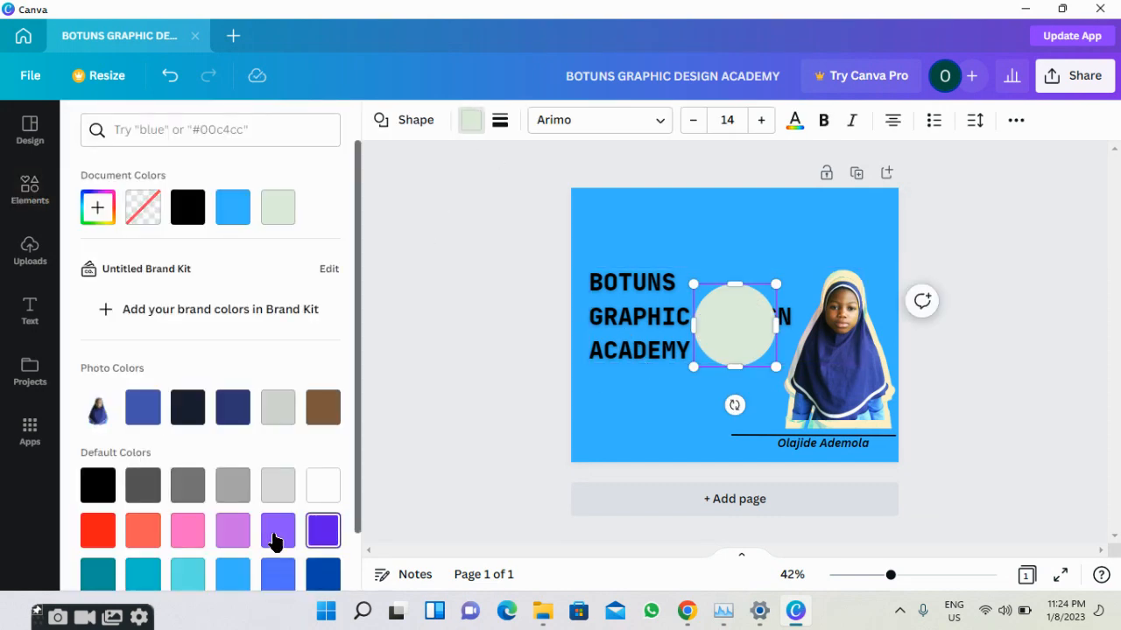
scroll(263, 548, down, 2)
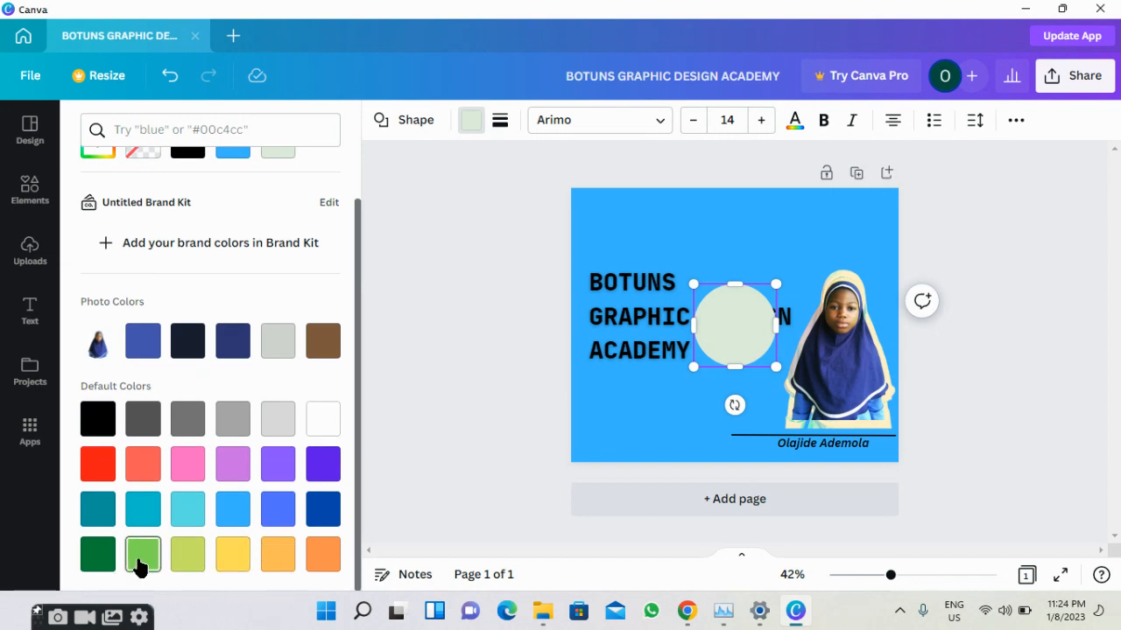
click(143, 554)
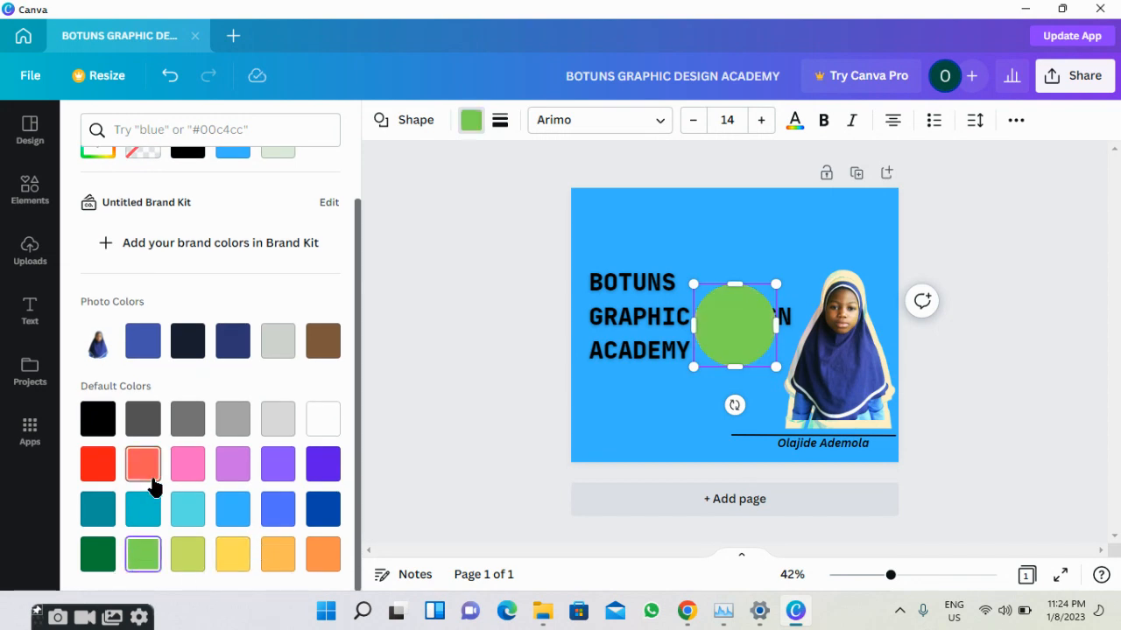
scroll(113, 356, up, 2)
Adjust the custom colour picker's gradient and hue until the circle's fill reads #3BD441.
click(97, 211)
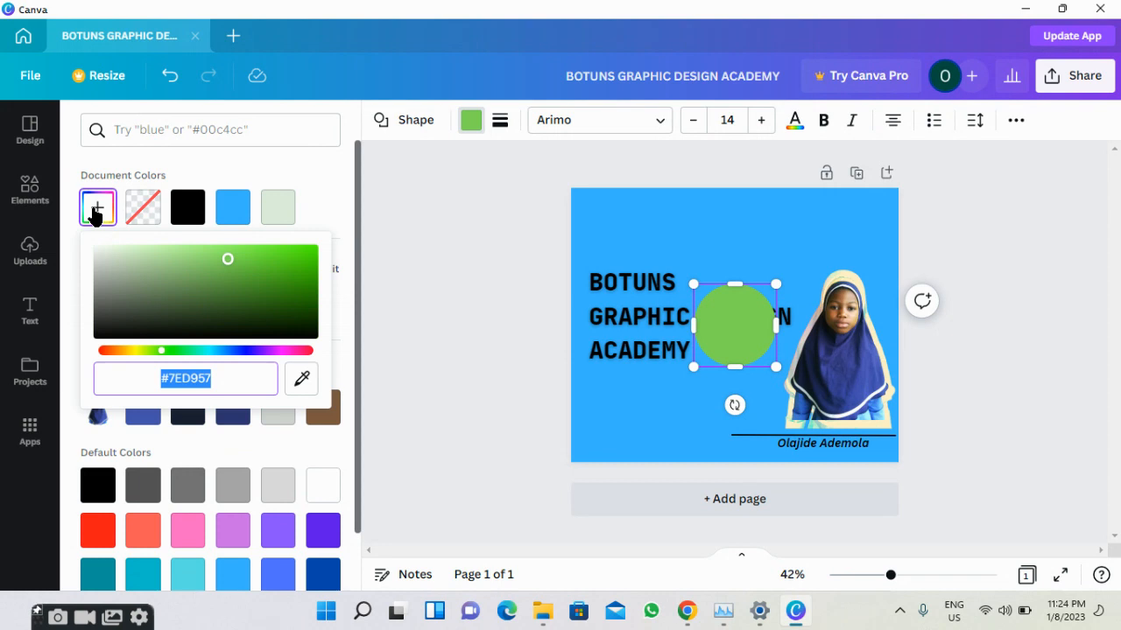
click(225, 253)
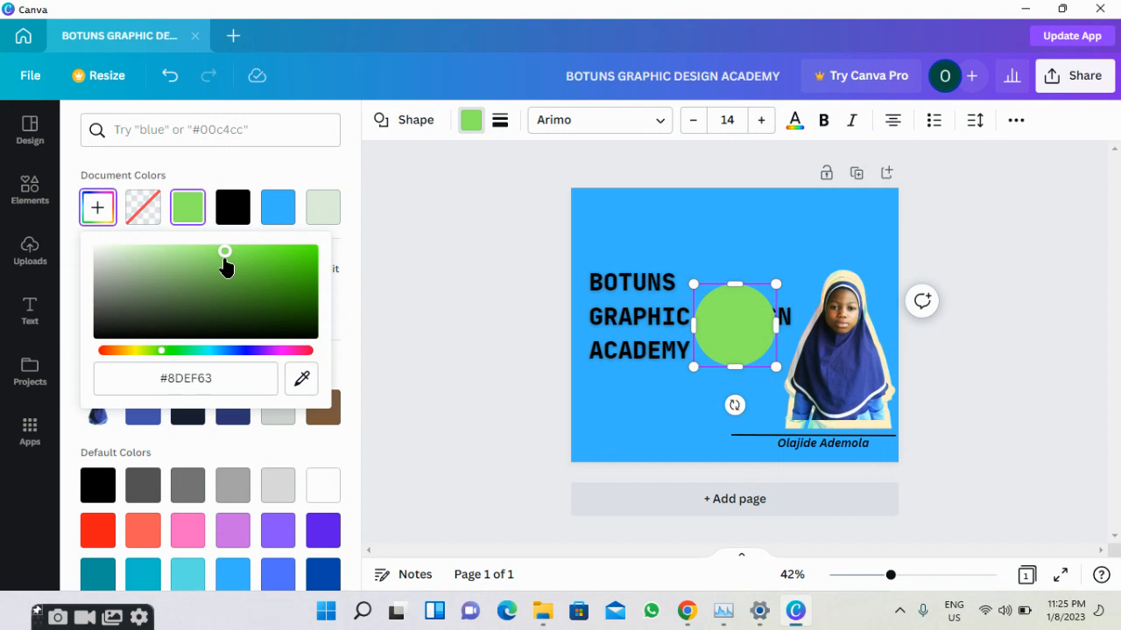
drag(225, 257, 200, 259)
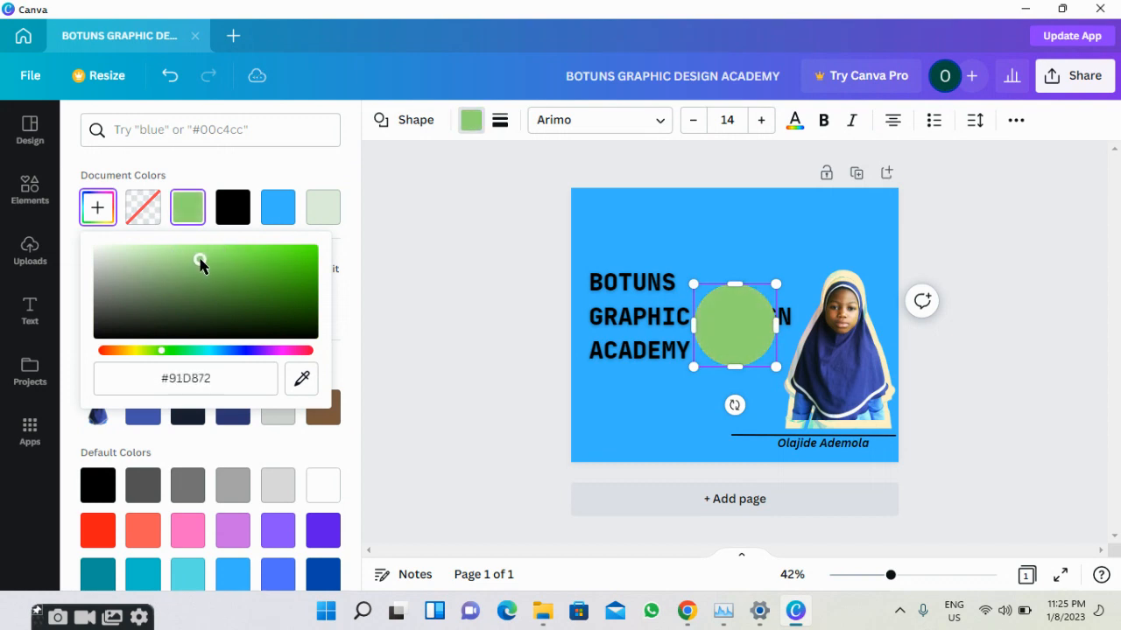
mouse_move(165, 350)
mouse_down()
mouse_move(200, 350)
mouse_move(155, 355)
mouse_move(188, 352)
mouse_move(165, 350)
mouse_up()
drag(205, 260, 254, 261)
click(173, 350)
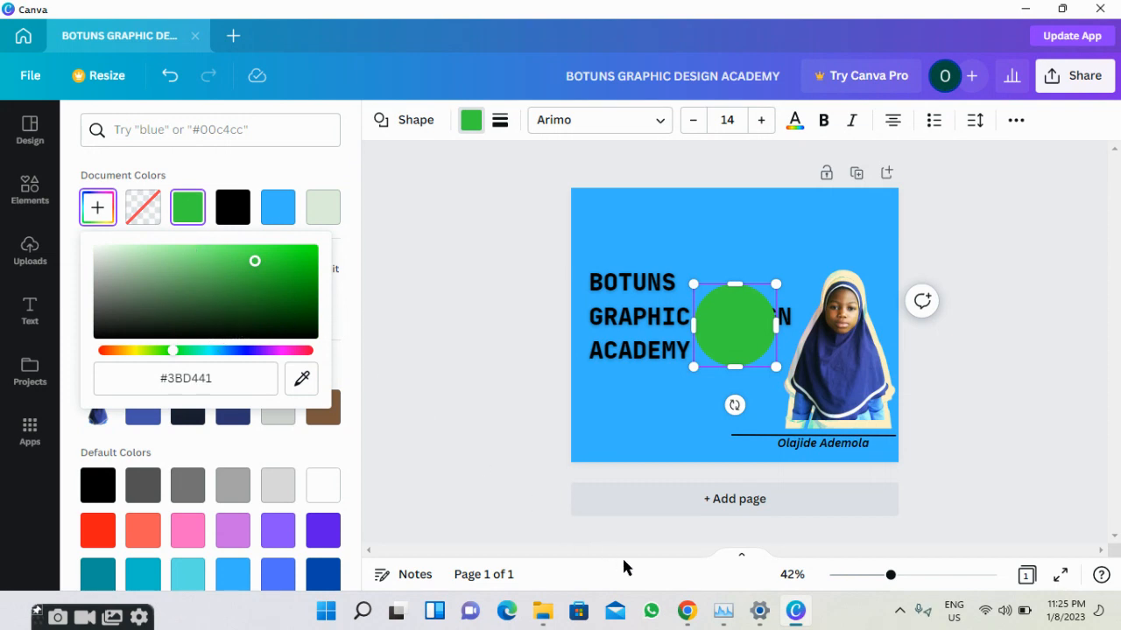
mouse_move(691, 623)
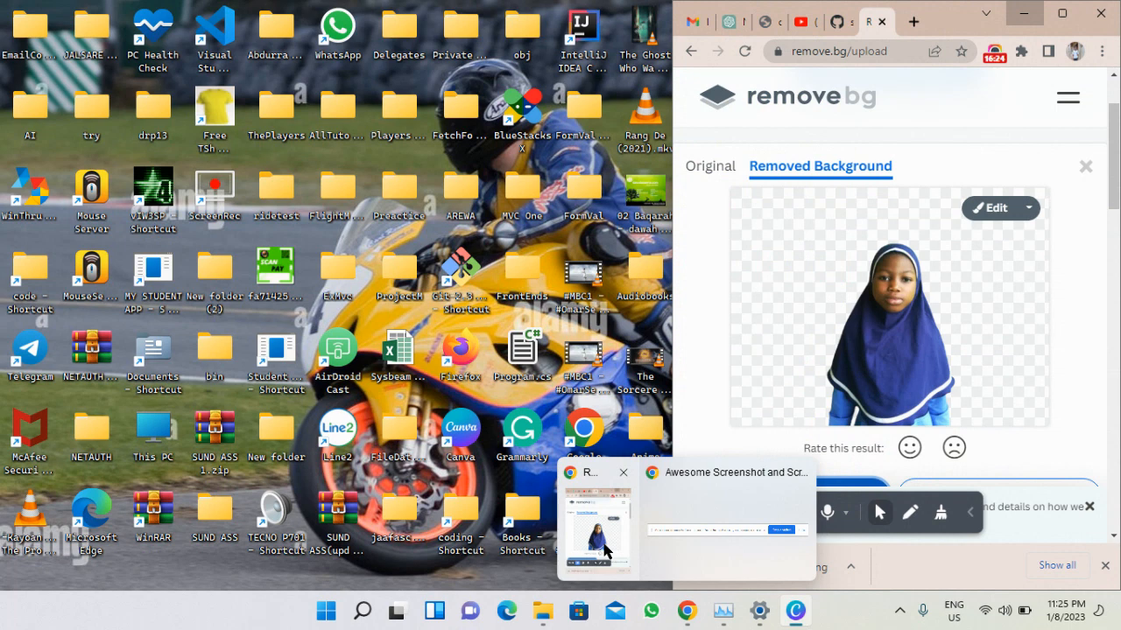
Maximise Chrome and cycle through its tabs back to the Remove Background page.
click(604, 550)
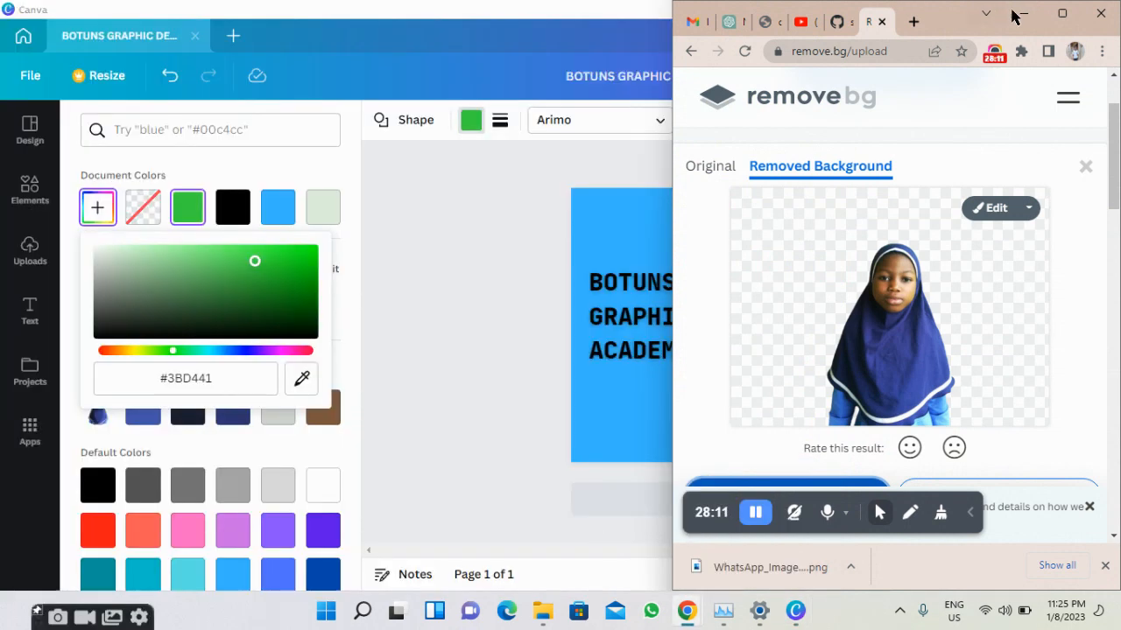
click(1062, 13)
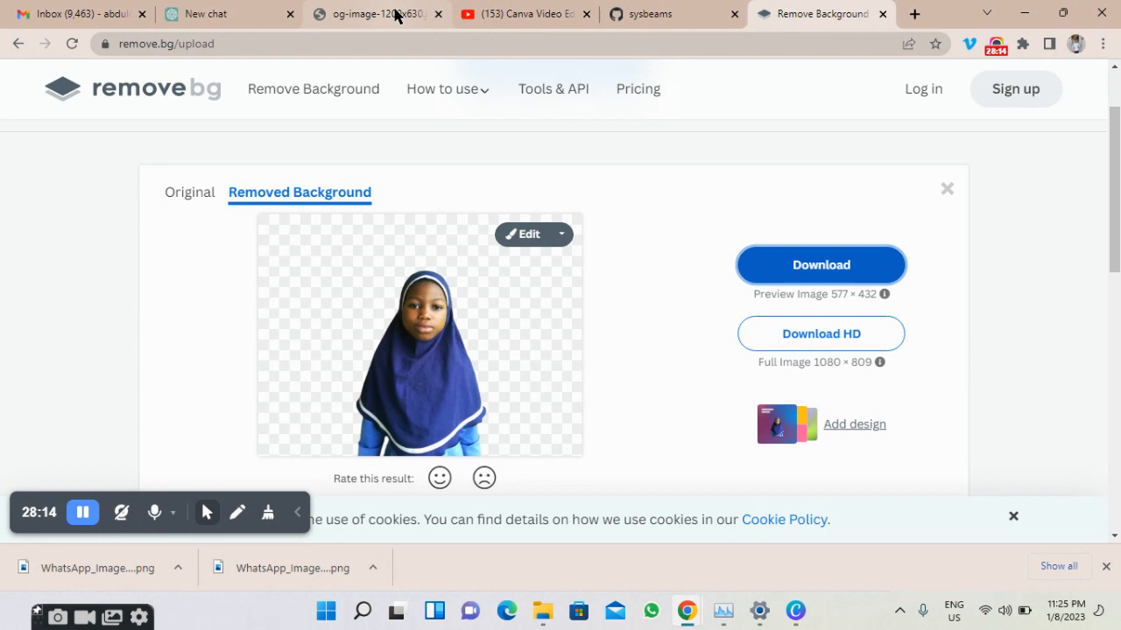
click(411, 24)
click(406, 45)
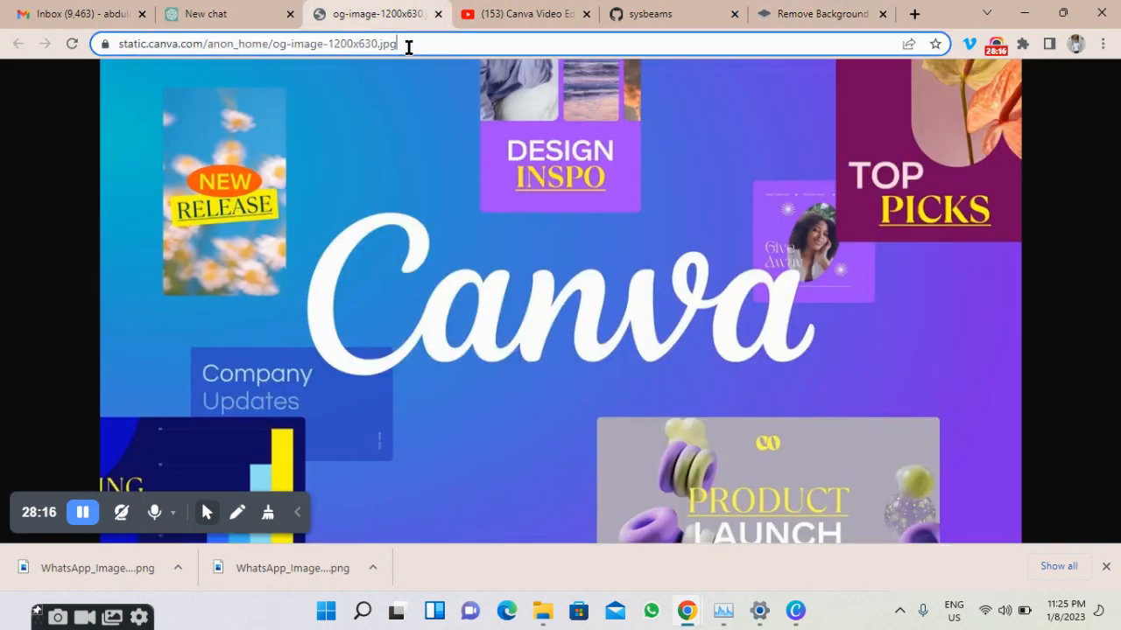
click(499, 18)
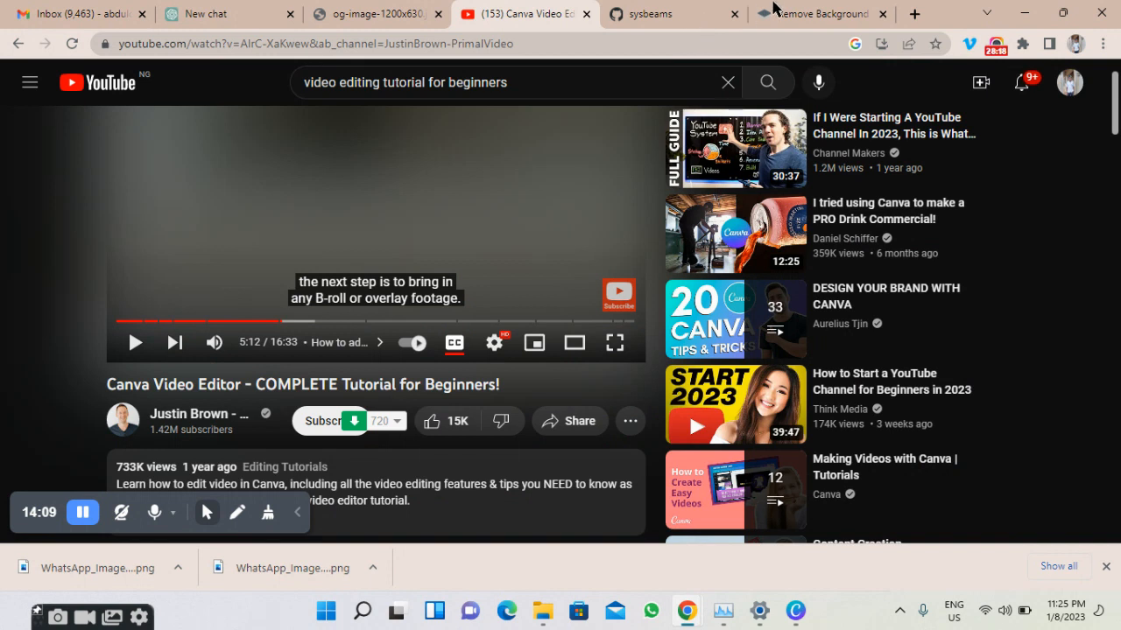
click(774, 9)
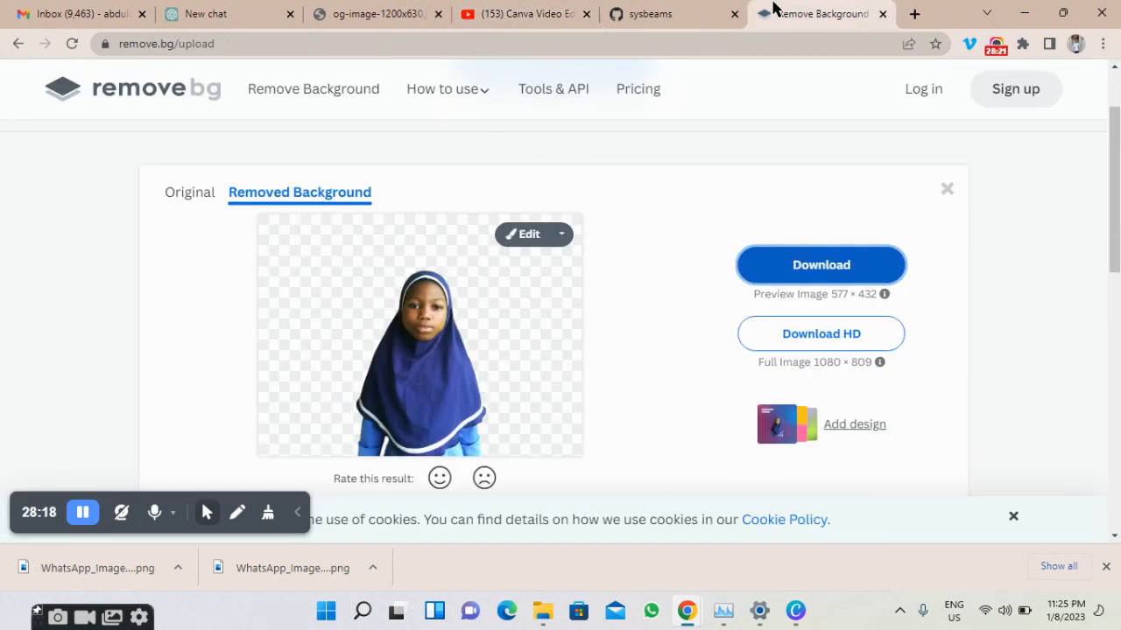
Search Google for a colour picker and open the Image Color Picker site.
click(629, 51)
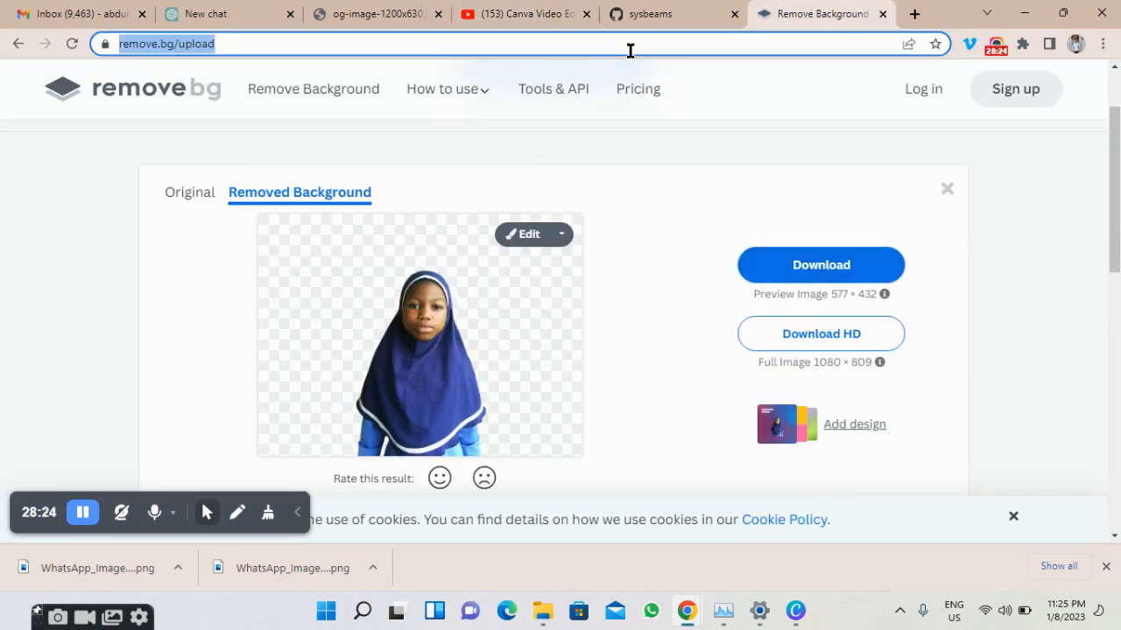
text(colo)
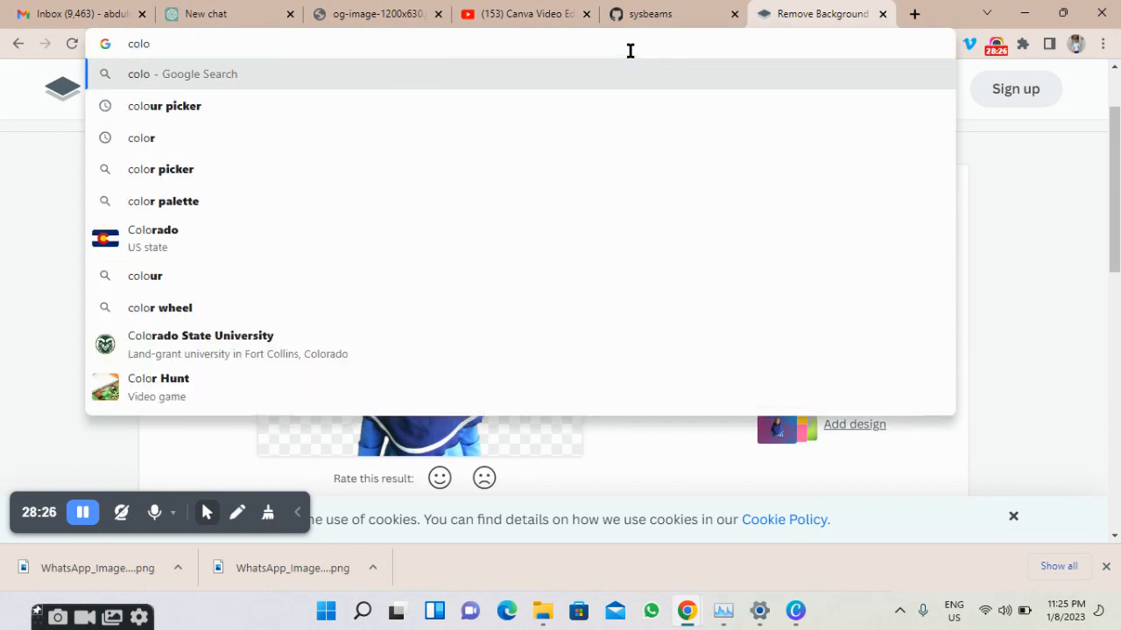
click(609, 116)
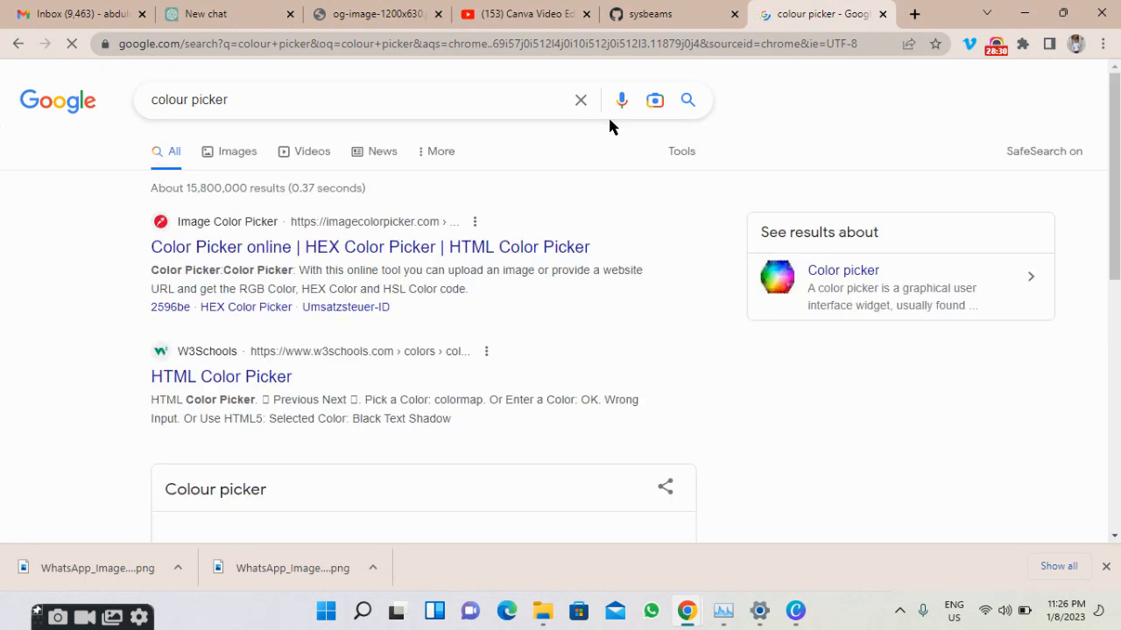
click(429, 254)
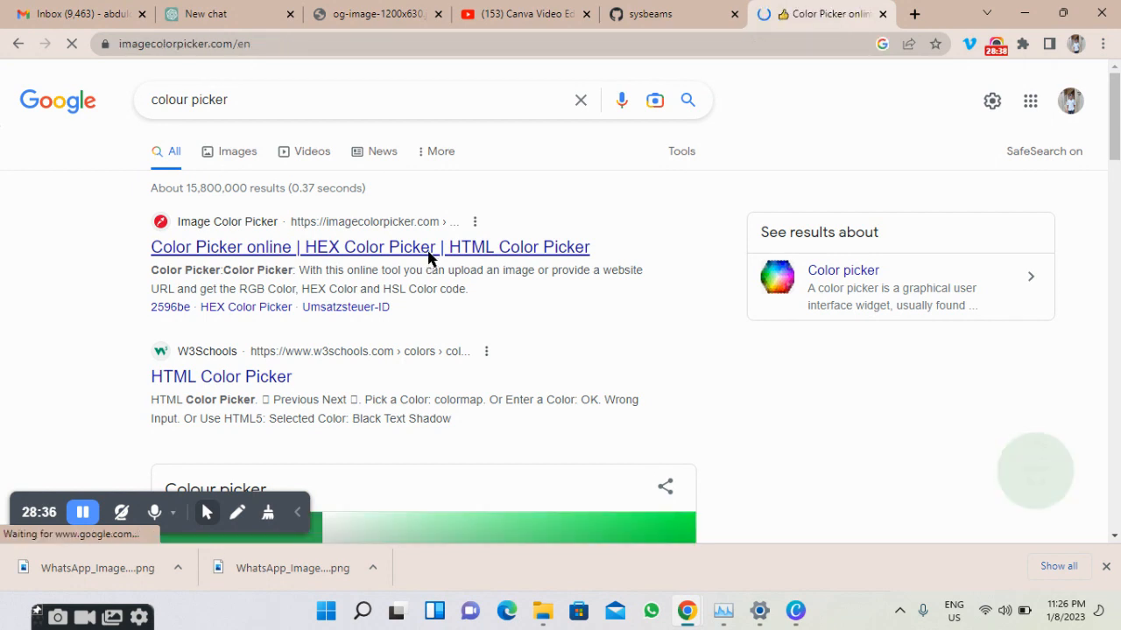
Scroll through the site, close the full-page ad, and go back to the search results.
scroll(428, 257, down, 4)
scroll(428, 257, down, 3)
scroll(432, 237, up, 5)
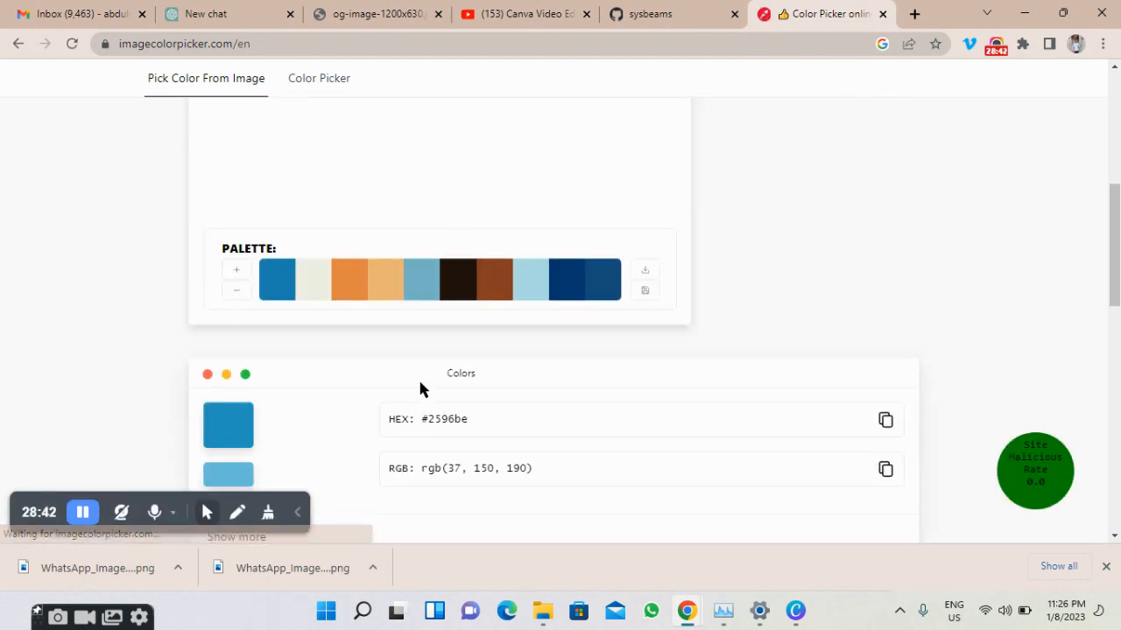
scroll(420, 383, down, 2)
scroll(420, 380, up, 1)
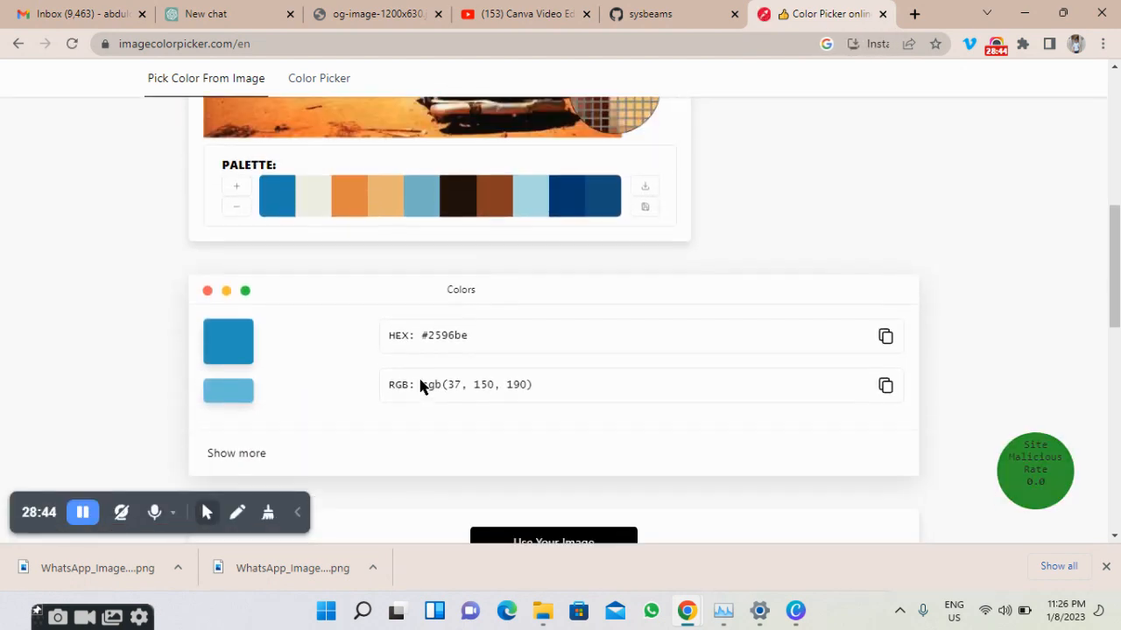
scroll(421, 385, up, 3)
scroll(420, 385, down, 2)
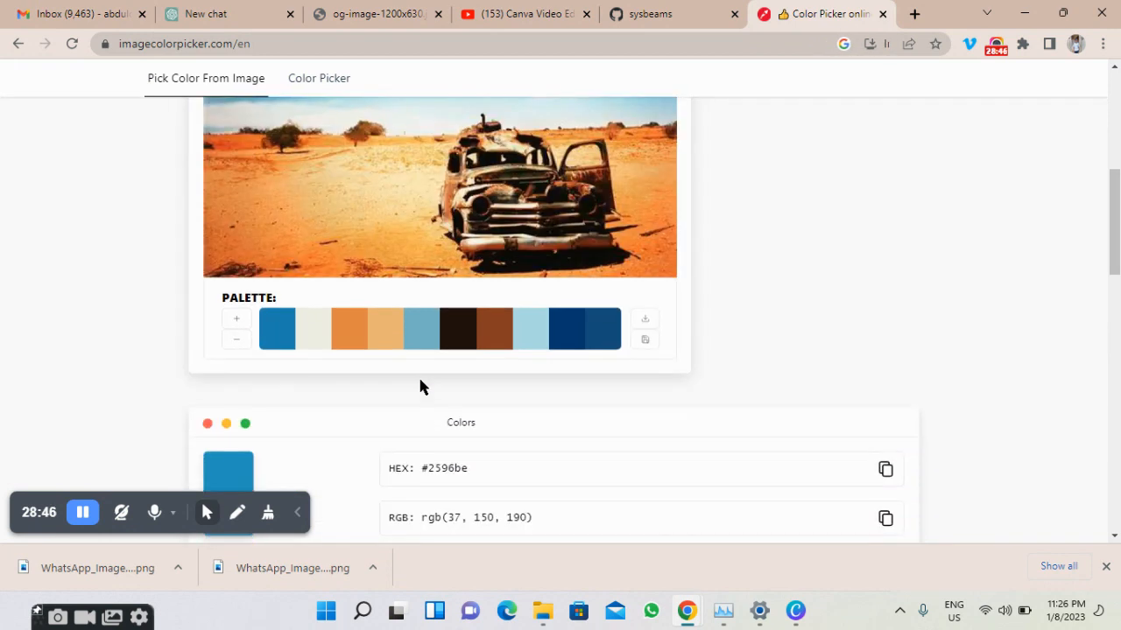
scroll(420, 385, down, 2)
scroll(223, 249, down, 1)
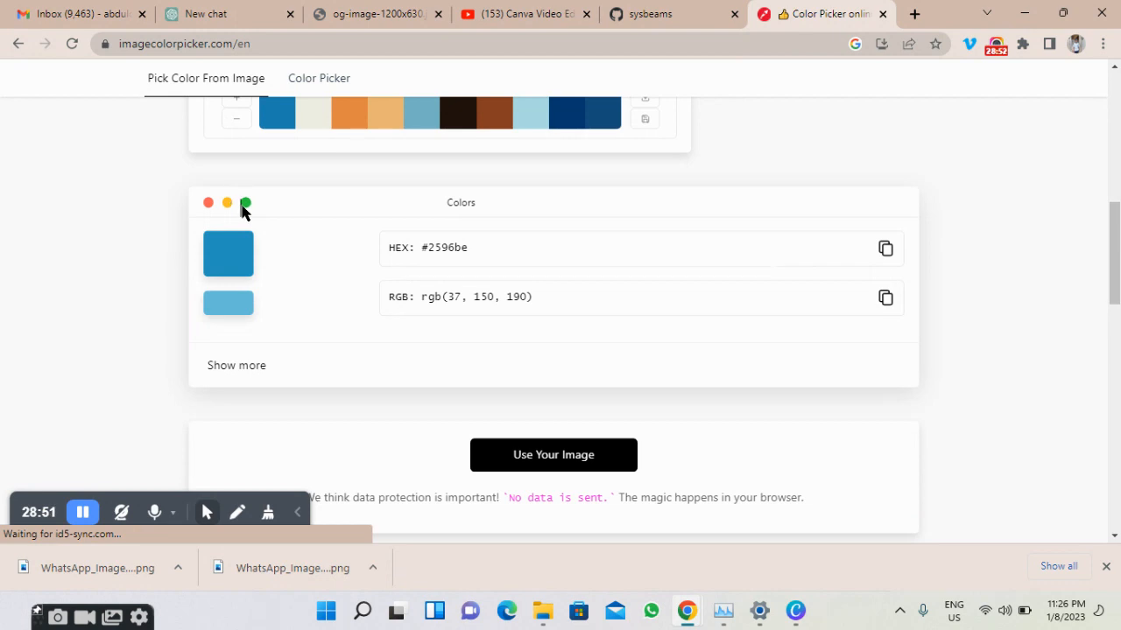
scroll(326, 278, down, 5)
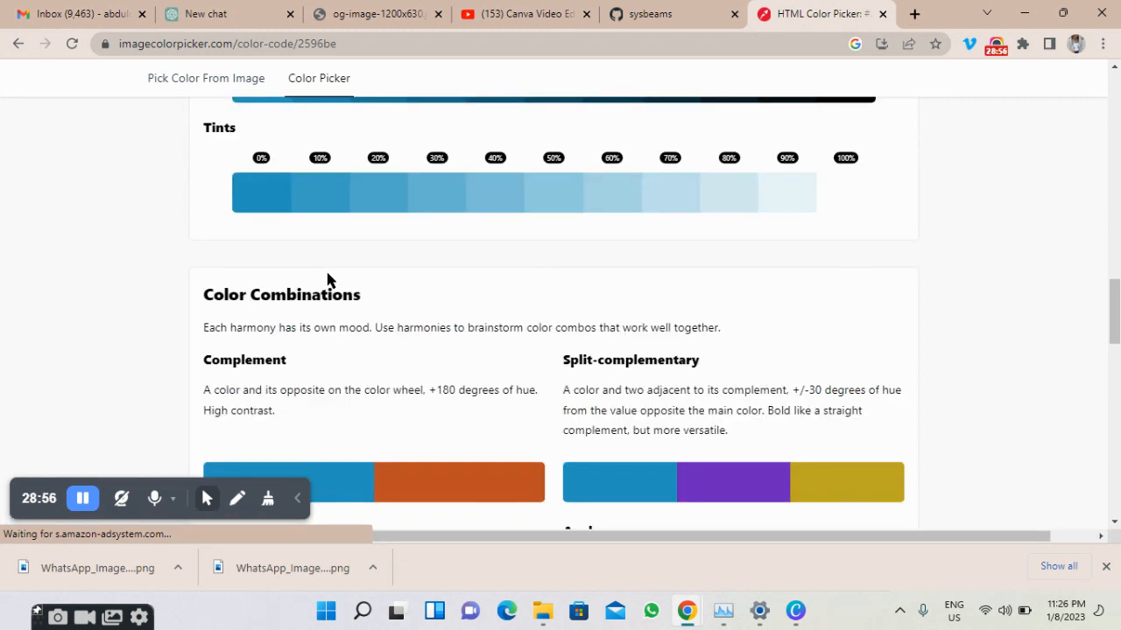
scroll(328, 278, down, 9)
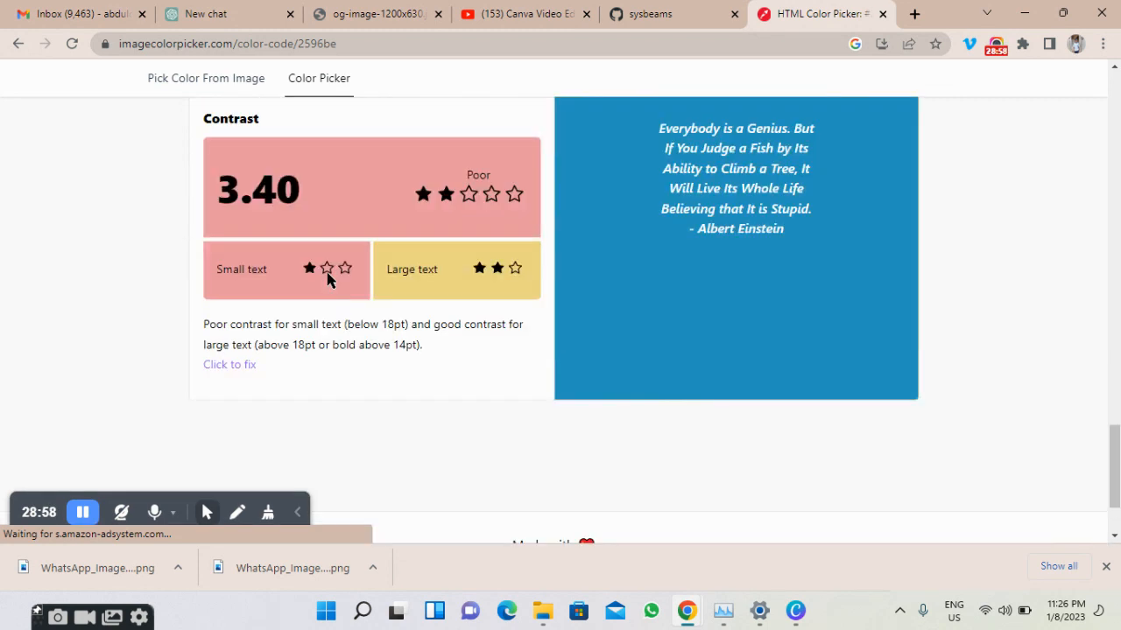
scroll(328, 278, up, 1)
scroll(328, 279, down, 3)
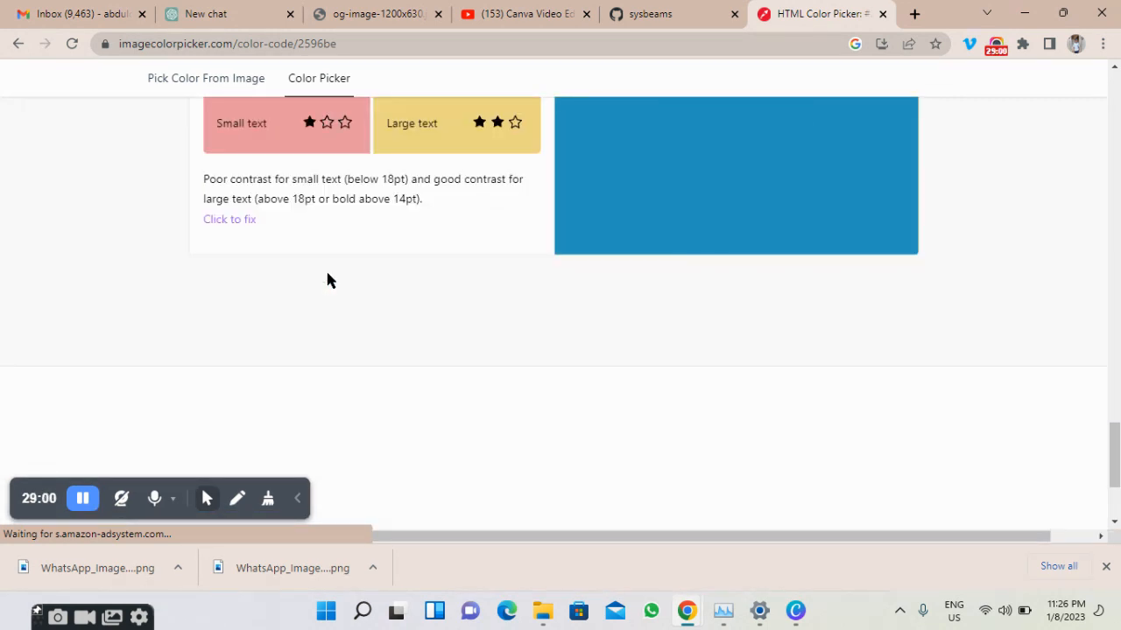
scroll(328, 278, down, 3)
scroll(327, 278, up, 5)
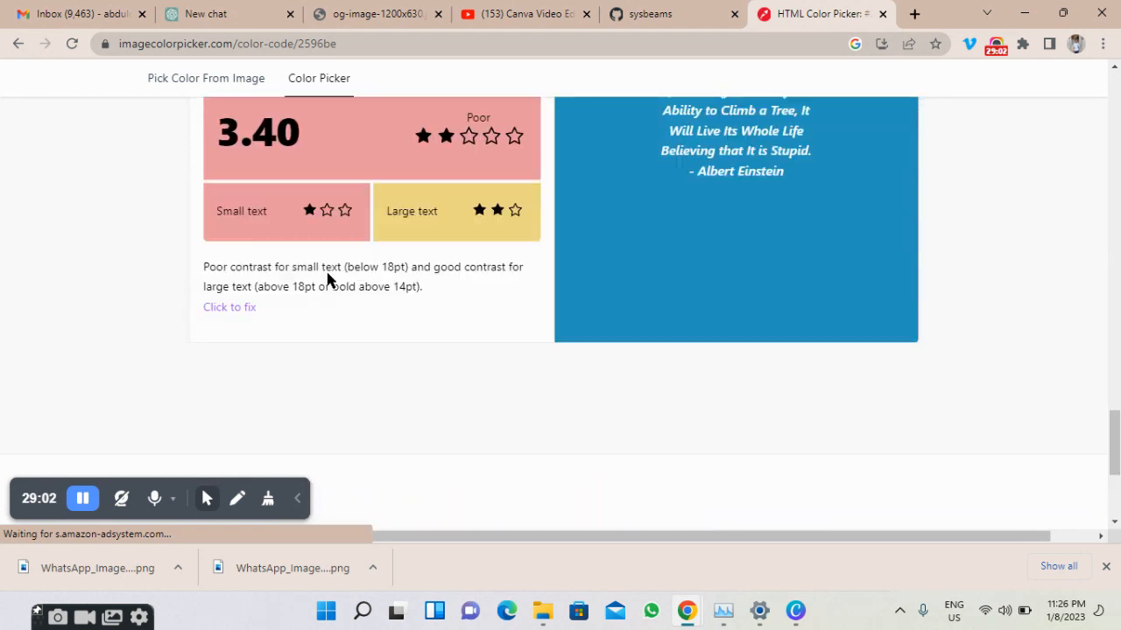
scroll(327, 279, up, 5)
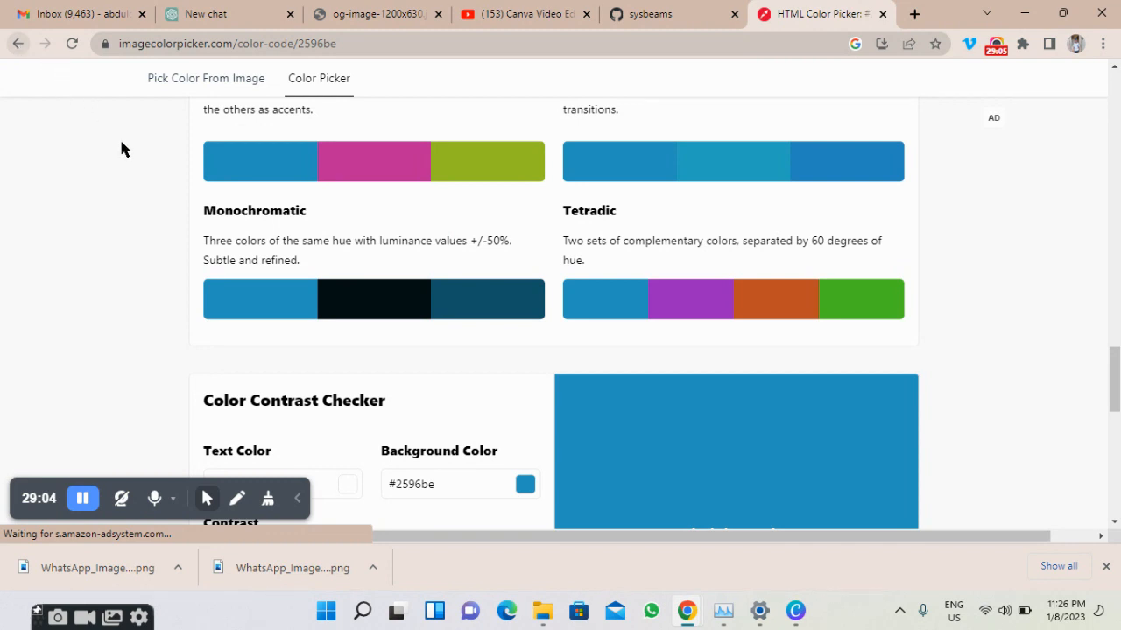
scroll(123, 148, up, 1)
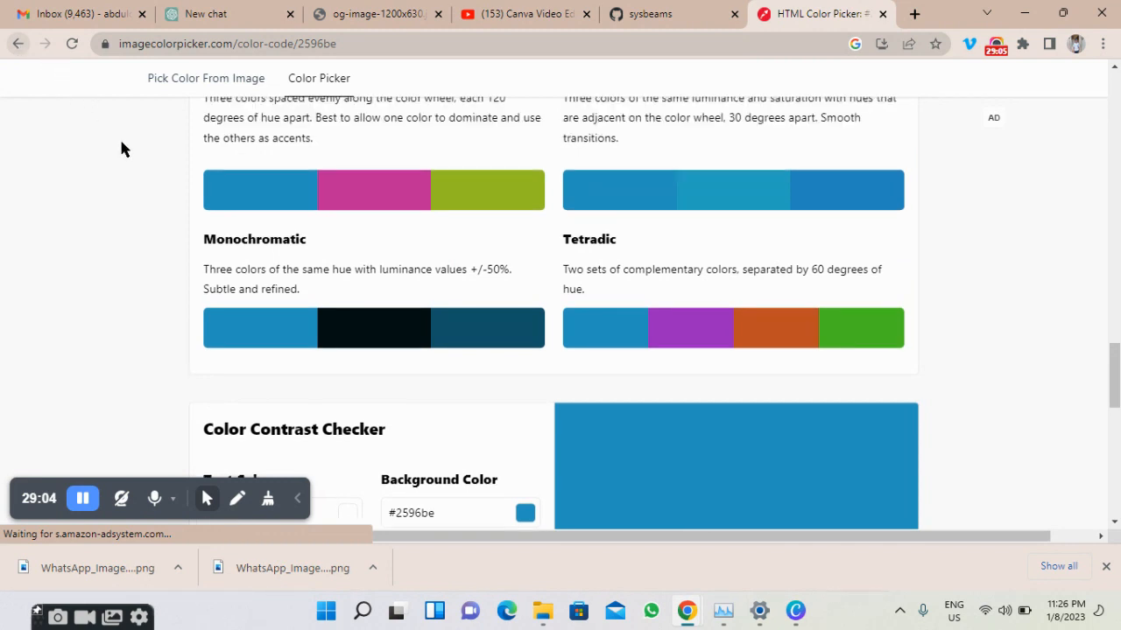
scroll(123, 149, up, 1)
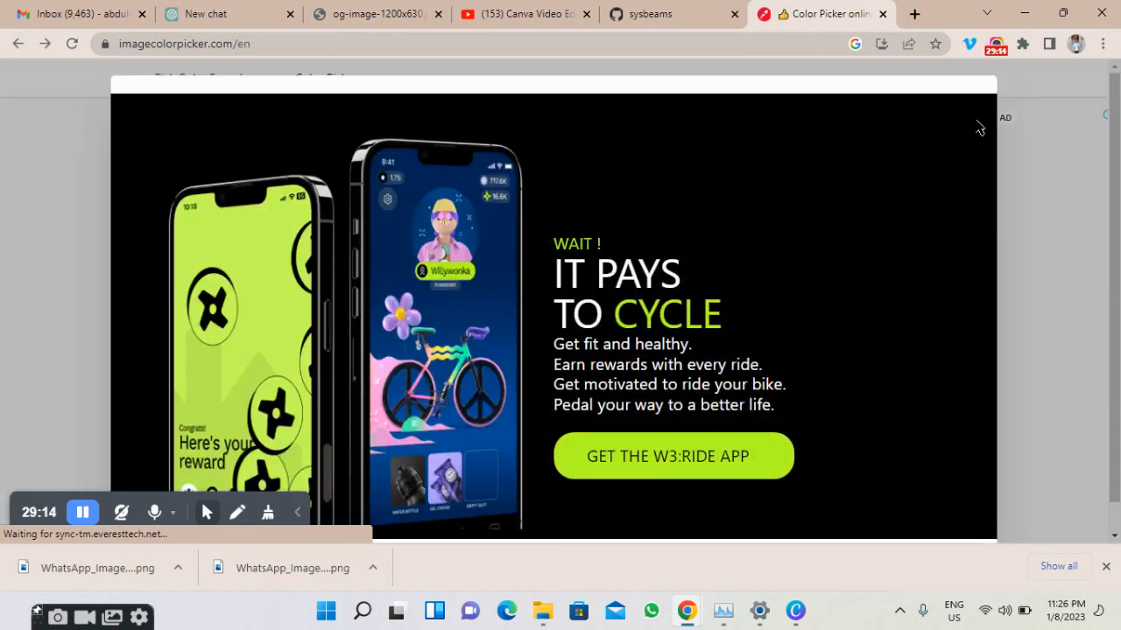
click(931, 166)
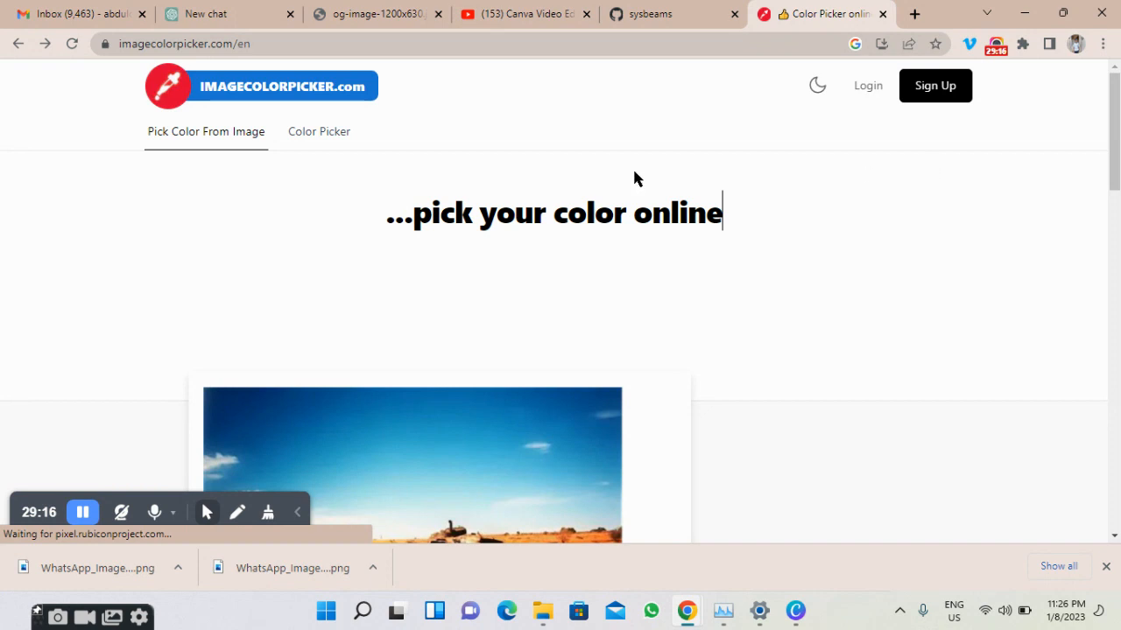
click(20, 49)
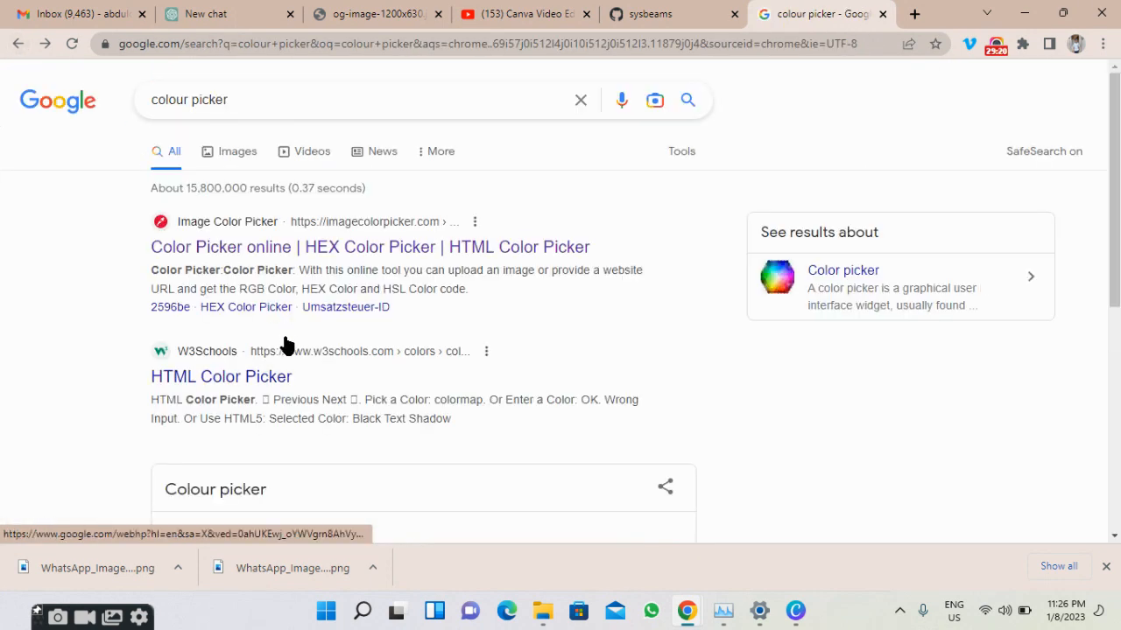
Copy the #00ff40 hex code from W3Schools' HTML Color Picker hue table and return to Canva.
scroll(284, 342, down, 1)
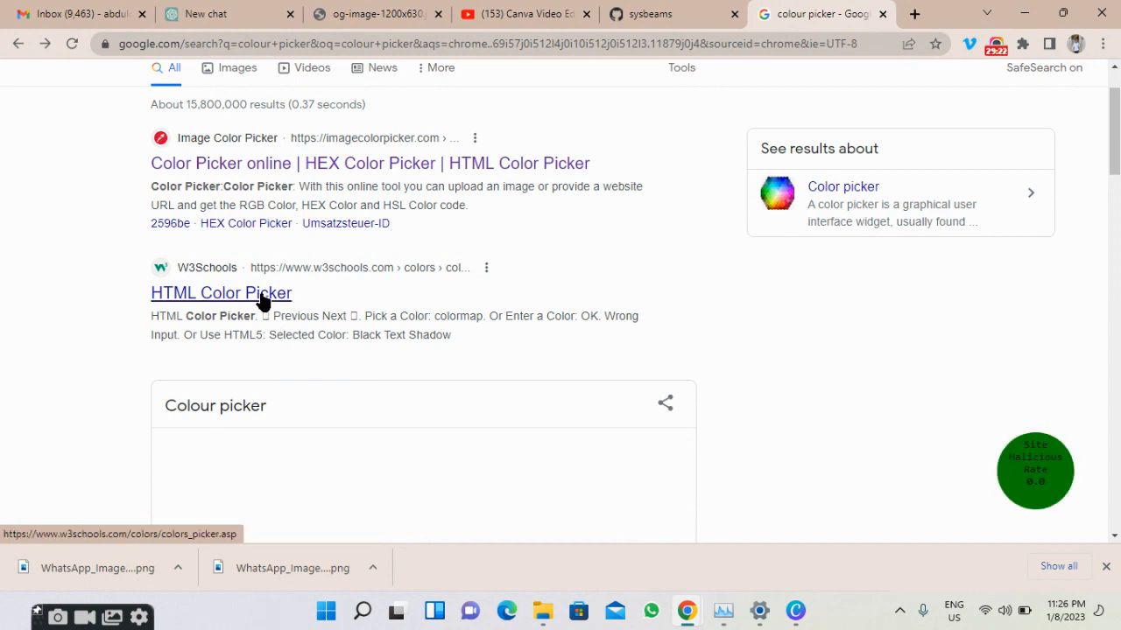
click(263, 295)
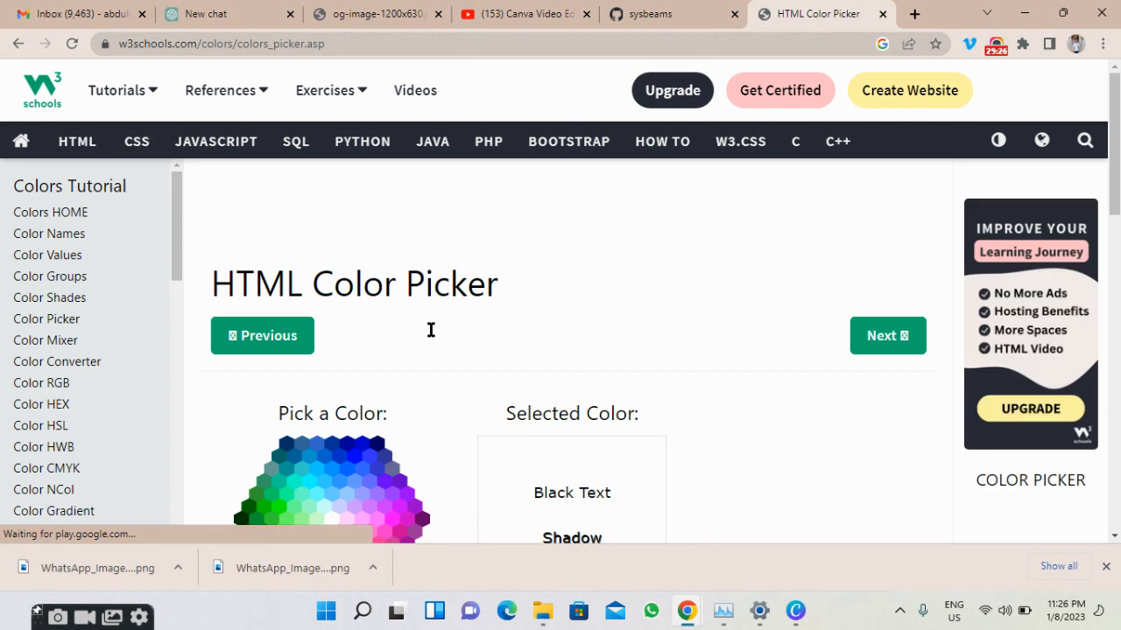
scroll(506, 315, down, 3)
scroll(508, 320, down, 7)
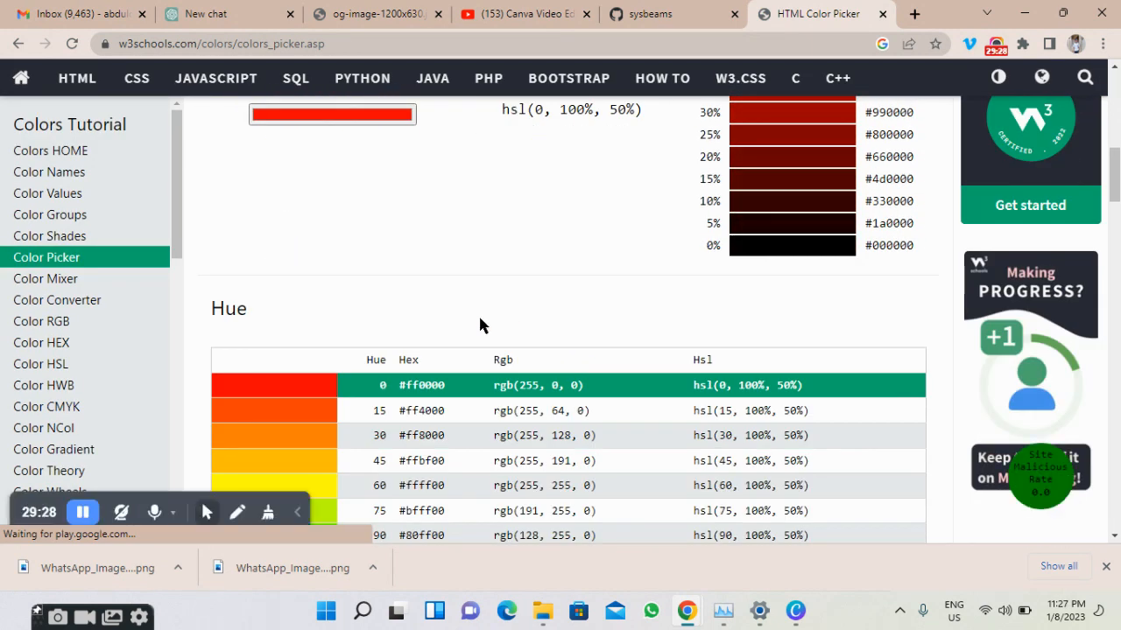
scroll(480, 323, down, 1)
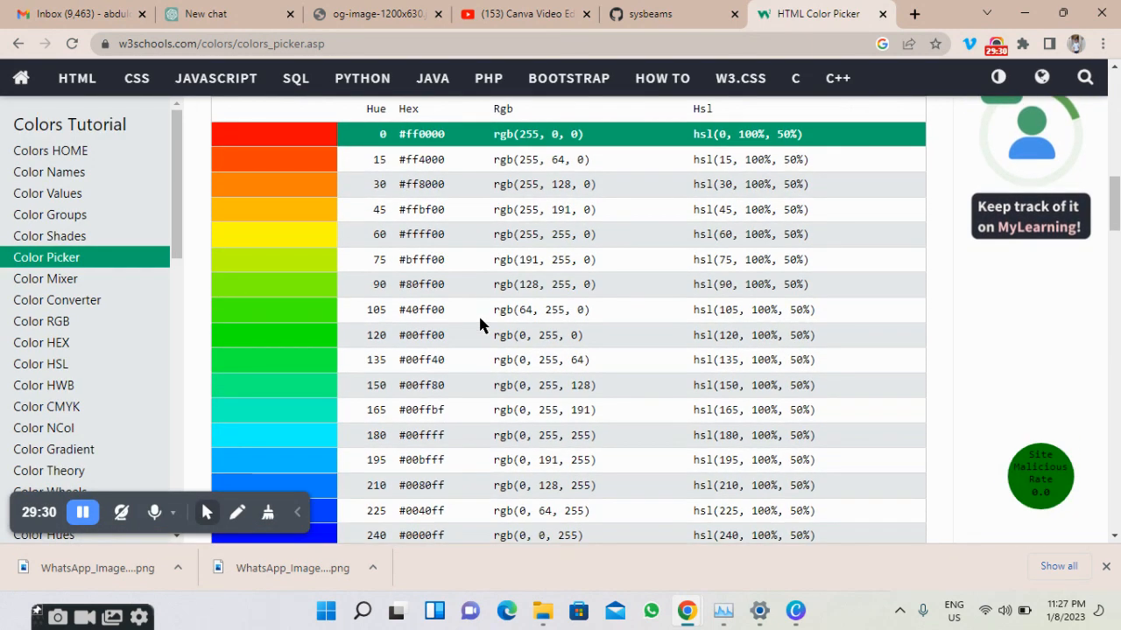
scroll(480, 324, down, 3)
scroll(445, 350, up, 1)
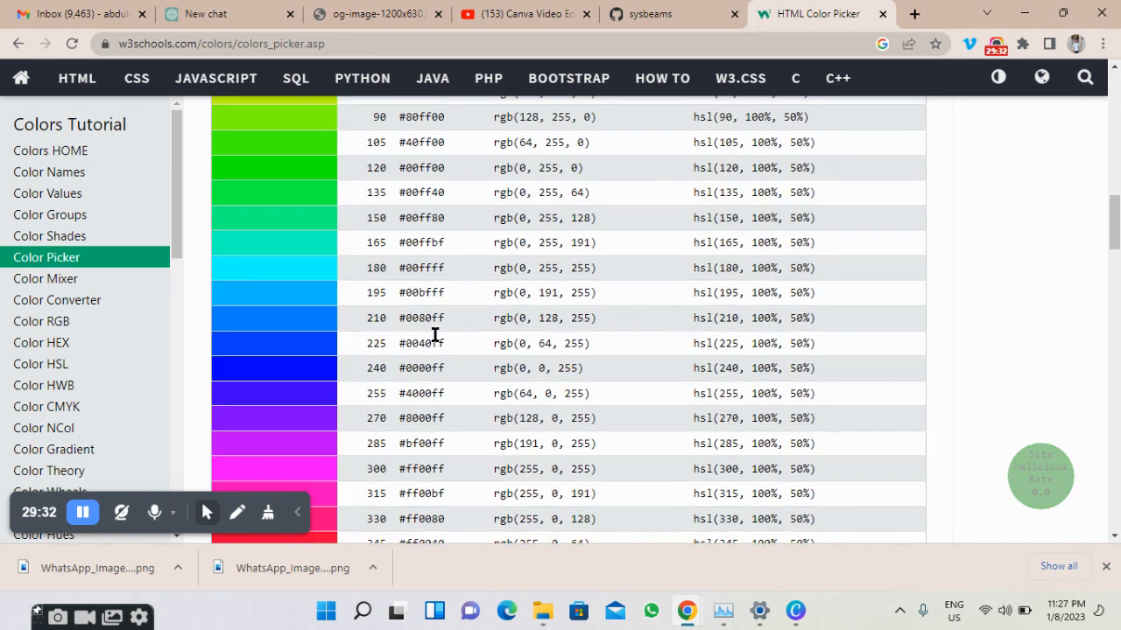
scroll(434, 335, up, 1)
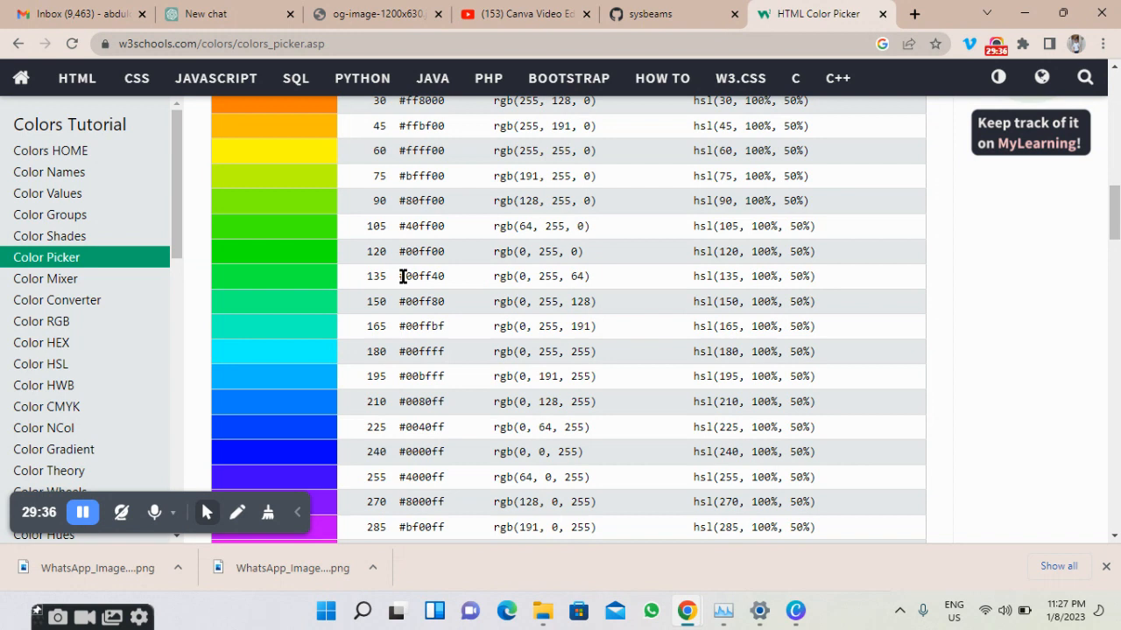
drag(400, 276, 439, 275)
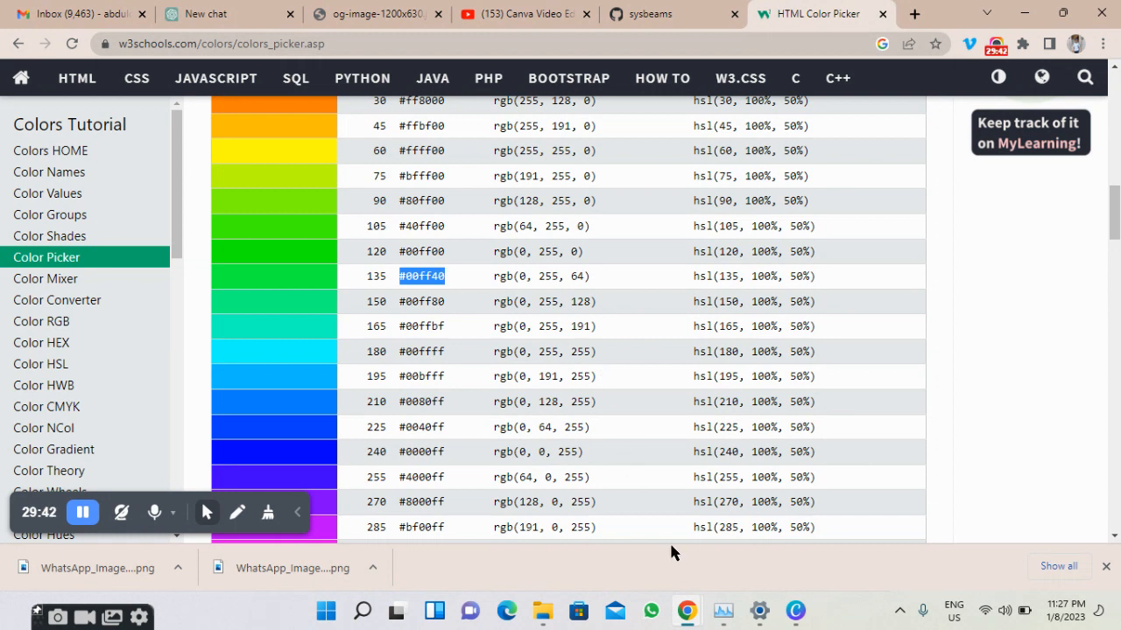
click(795, 610)
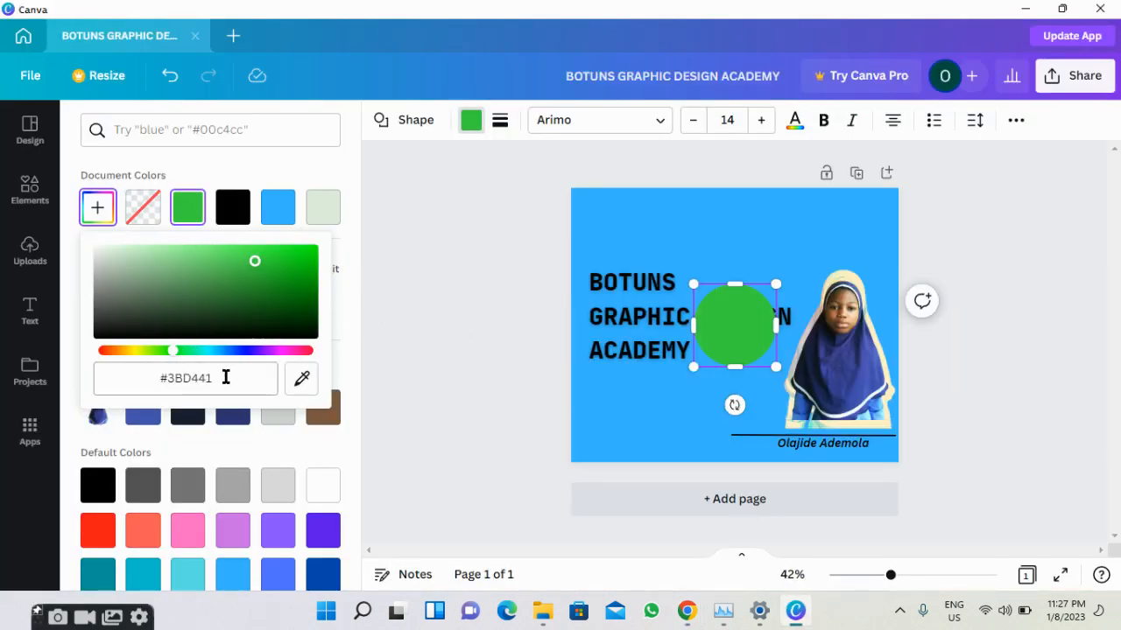
Paste #00FF40 into the circle's hex field and dismiss the Canva Pro offer.
click(226, 378)
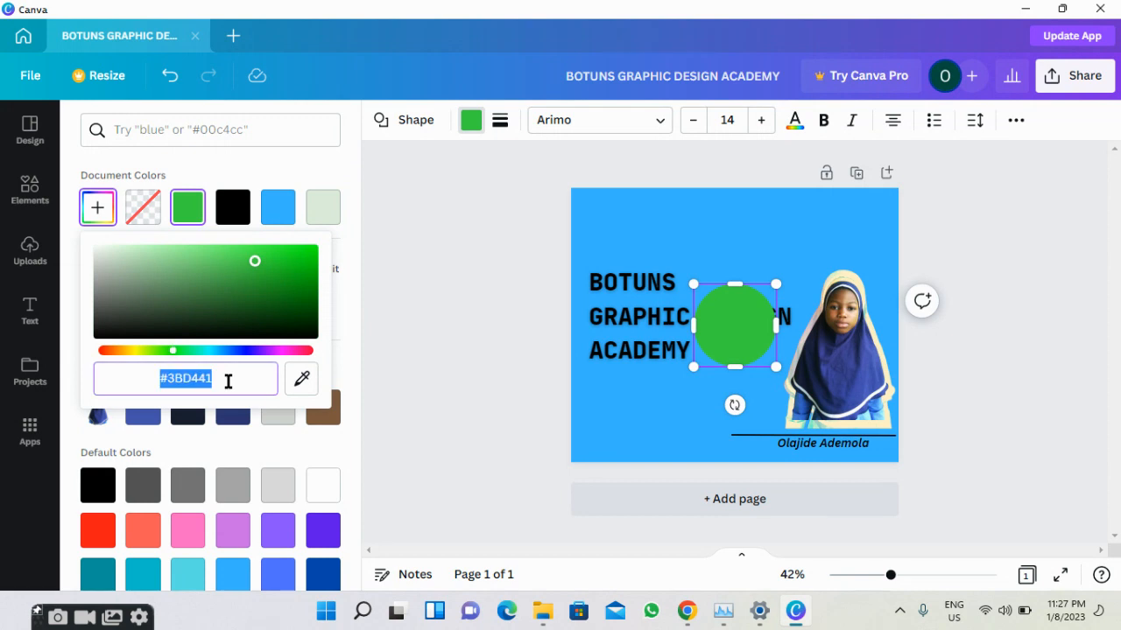
text(#00FF40)
key(Return)
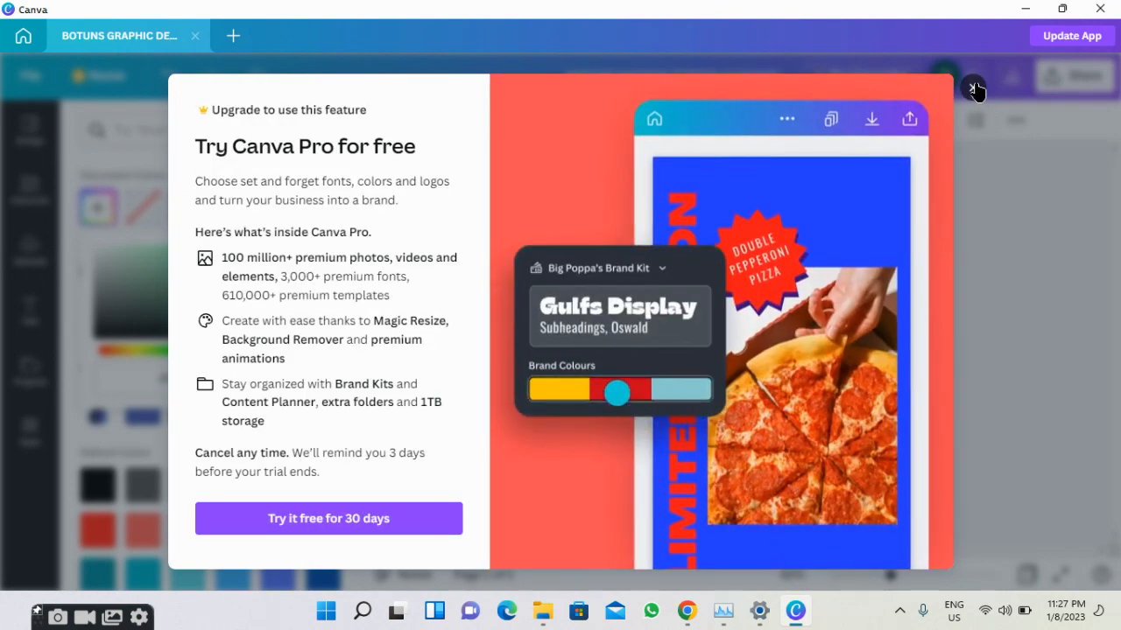
click(973, 88)
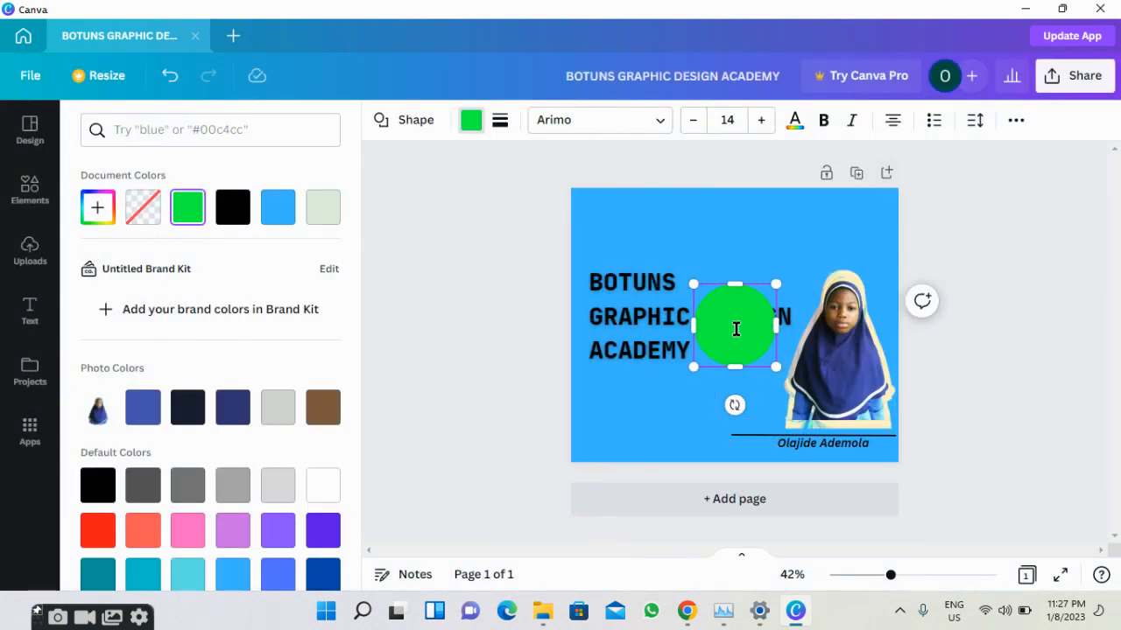
Enlarge the green circle to about 283 px and tuck it into the top-right corner, partly off-page.
drag(733, 339, 775, 252)
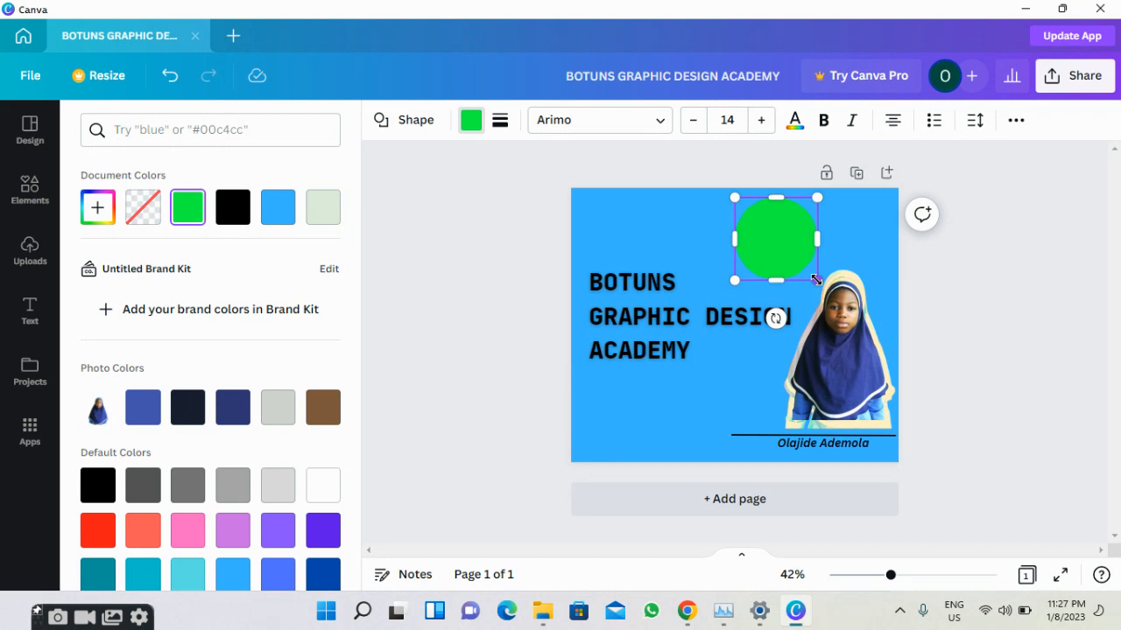
drag(819, 286, 829, 296)
drag(795, 253, 874, 239)
drag(879, 228, 880, 229)
Duplicate the green circle with Ctrl+D and arrow the copy into the bottom-left corner, partly off-page.
click(982, 292)
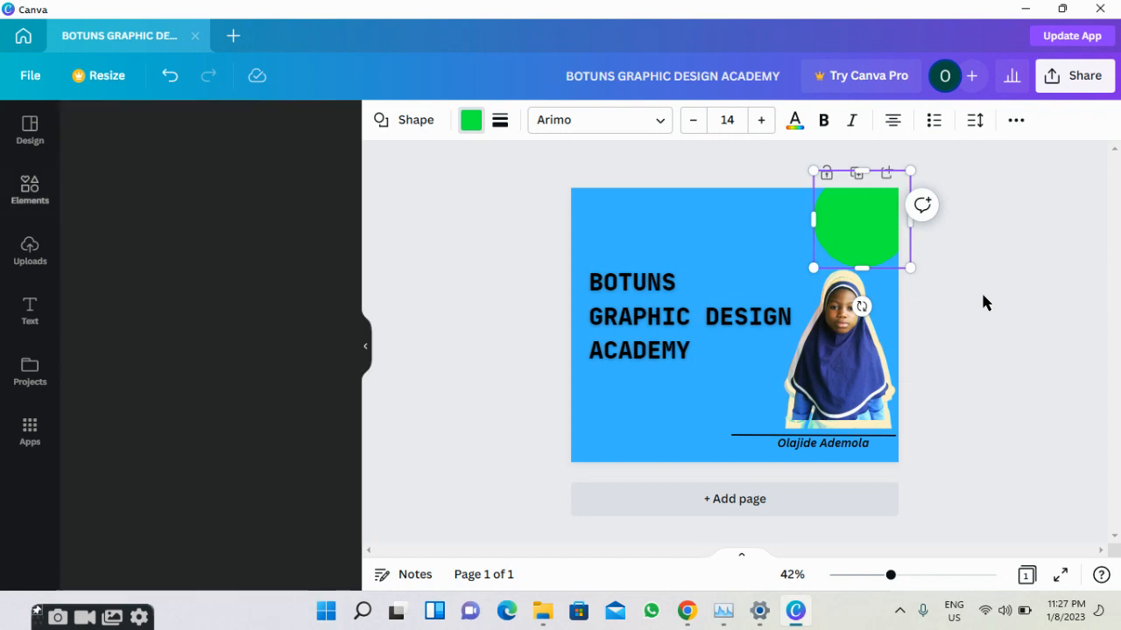
click(878, 258)
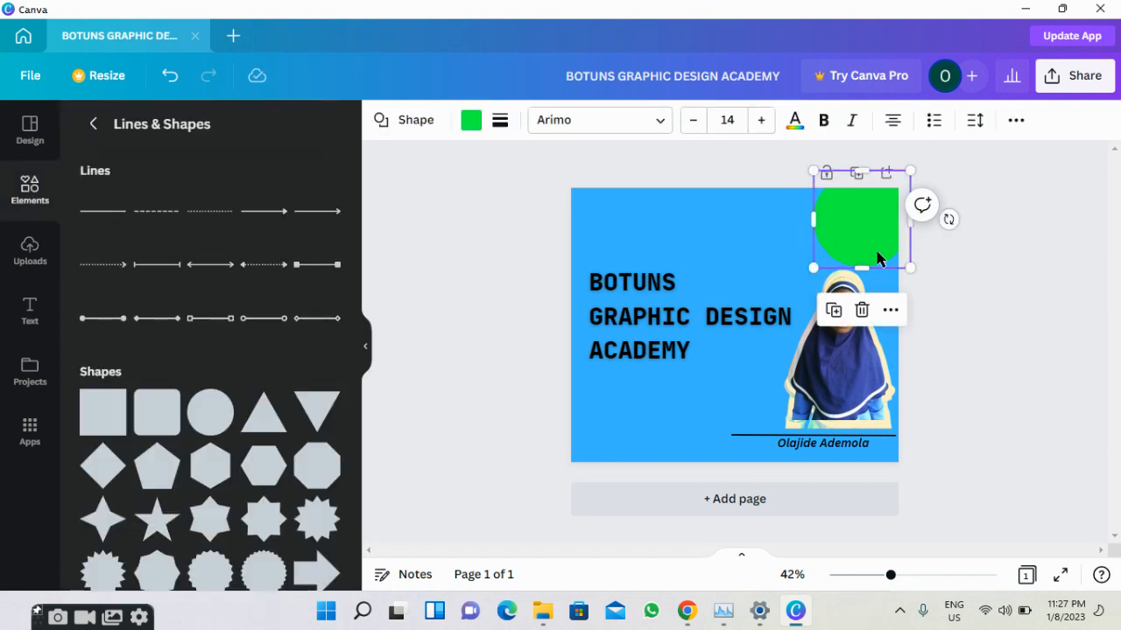
key(ctrl+d)
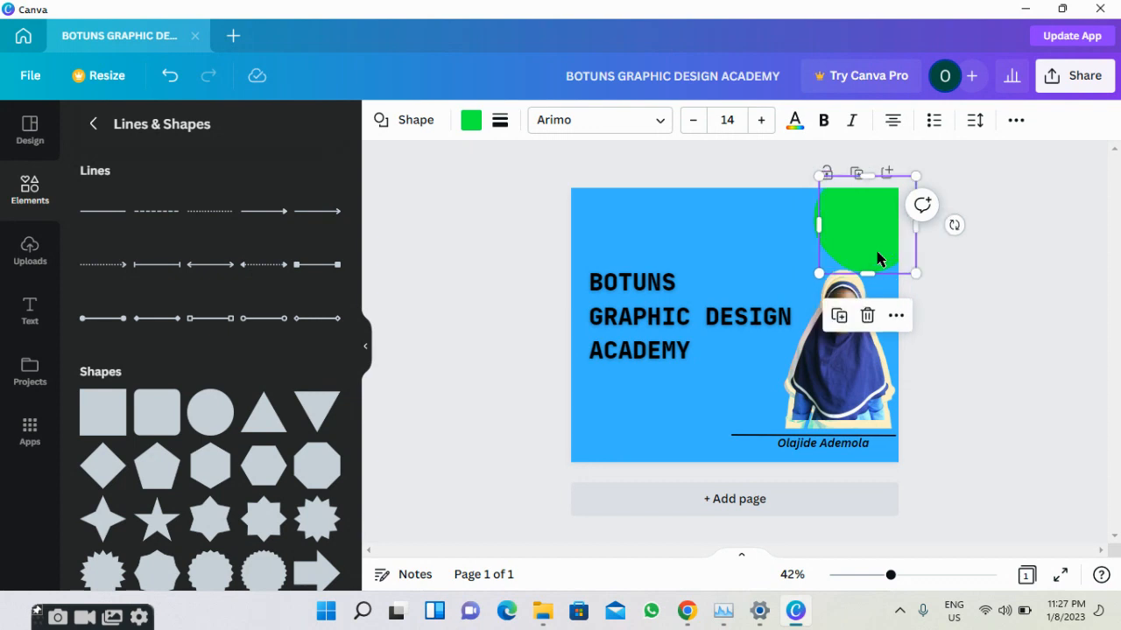
drag(877, 252, 877, 252)
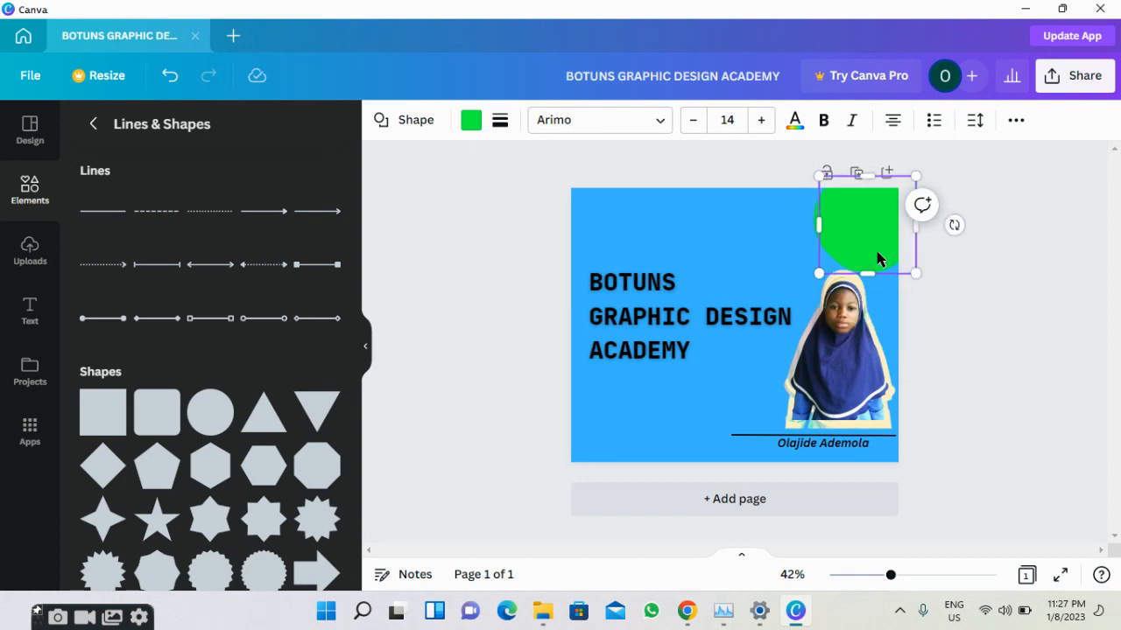
key(Down)
key(Down)
key(Down)
key(Down)
key(Down)
key(Down)
key(Down)
key(Down)
key(Down)
key(Down)
key(Down)
key(Down)
key(Down)
key(Down)
key(Down)
key(Down)
key(Down)
key(Down)
key(Down)
key(Down)
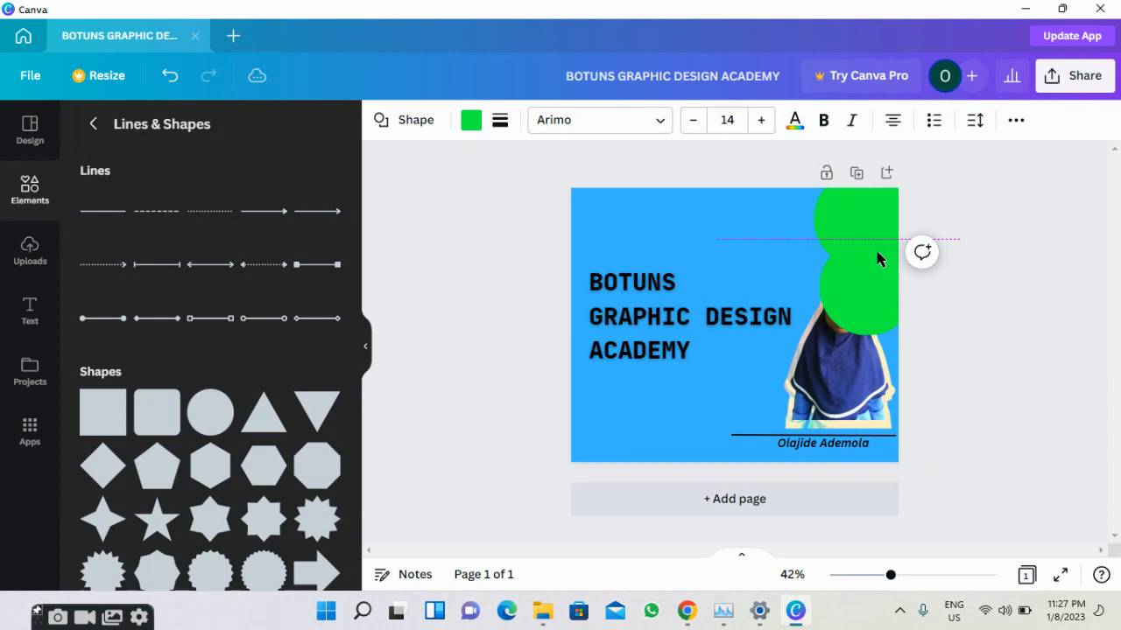
key(Left)
key(Left)
key(Left)
key(Left)
key(Left)
key(Left)
key(Left)
key(Left)
key(Left)
key(Left)
key(Left)
key(Left)
key(Left)
key(Left)
key(Left)
key(Left)
key(Left)
key(Left)
key(Left)
key(Left)
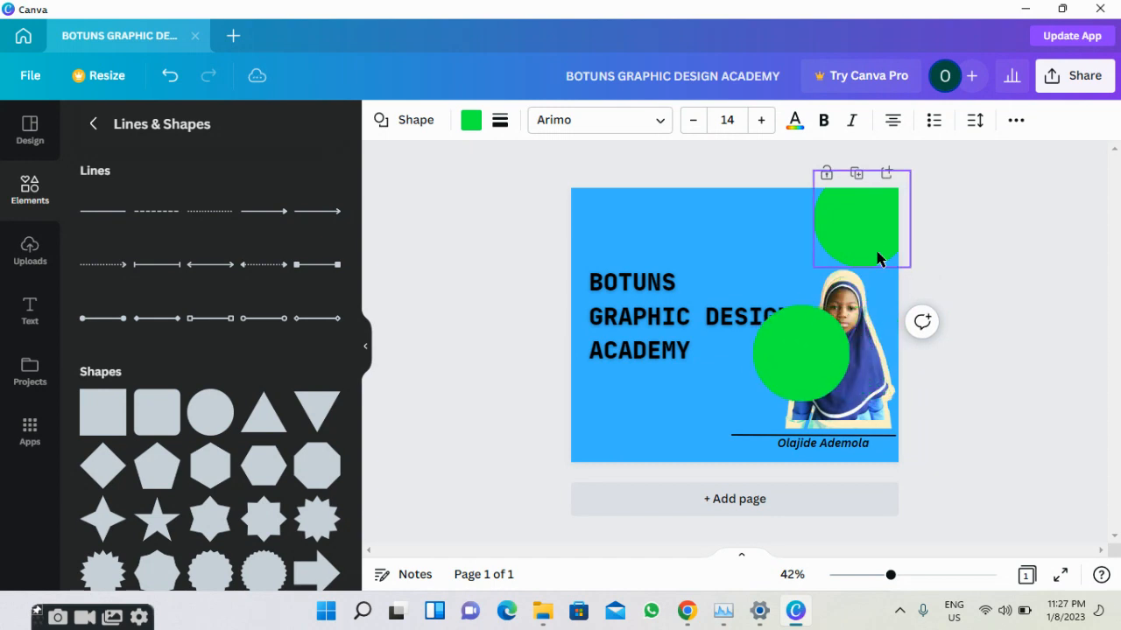
key(Left)
key(Left)
key(Left)
key(Left)
key(Left)
key(Left)
key(Left)
key(Left)
key(Left)
key(Left)
key(Left)
key(Left)
key(Left)
key(Left)
key(Left)
key(Left)
key(Left)
key(Left)
key(Left)
key(Left)
key(Down)
key(Down)
key(Down)
key(Down)
key(Down)
key(Down)
key(Down)
key(Down)
key(Down)
key(Left)
key(Left)
key(Left)
key(Left)
key(Left)
key(Left)
key(Left)
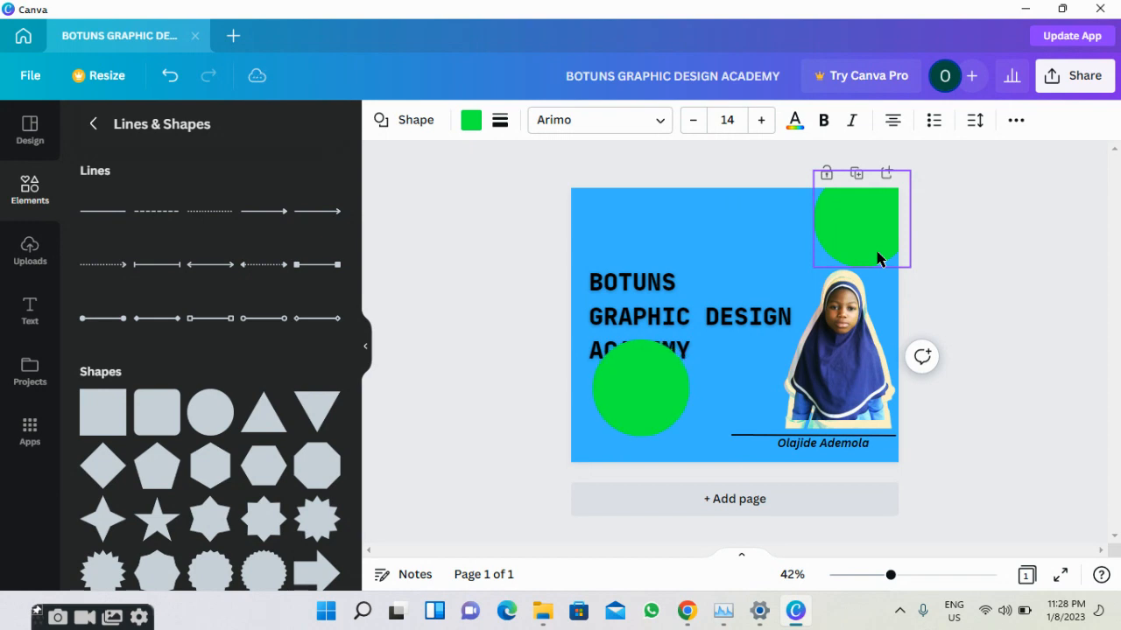
key(Down)
key(Down)
key(Down)
key(Down)
key(Down)
key(Down)
key(Down)
key(Down)
key(Down)
key(Down)
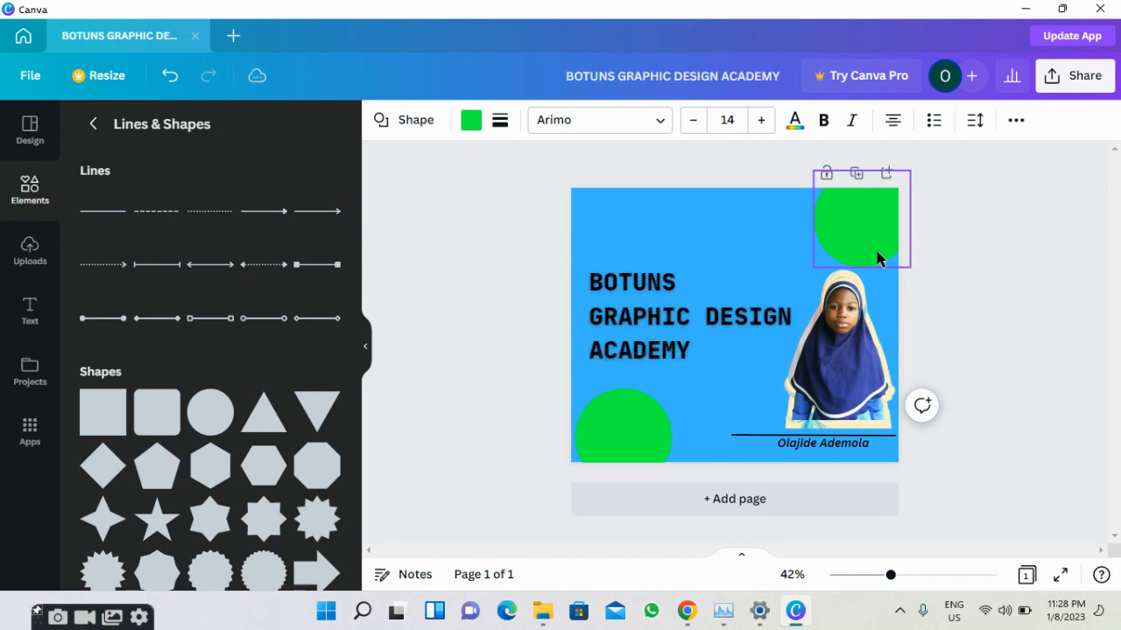
key(Up)
key(Up)
key(Up)
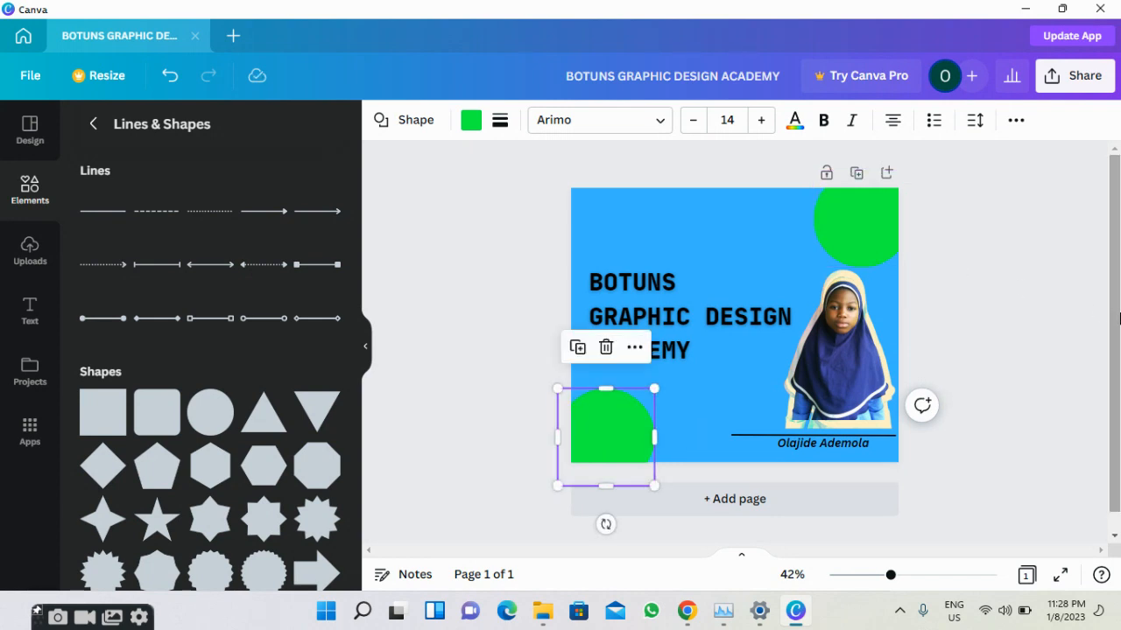
Add a green square from Lines & Shapes, move it over the title, then delete it.
click(1007, 329)
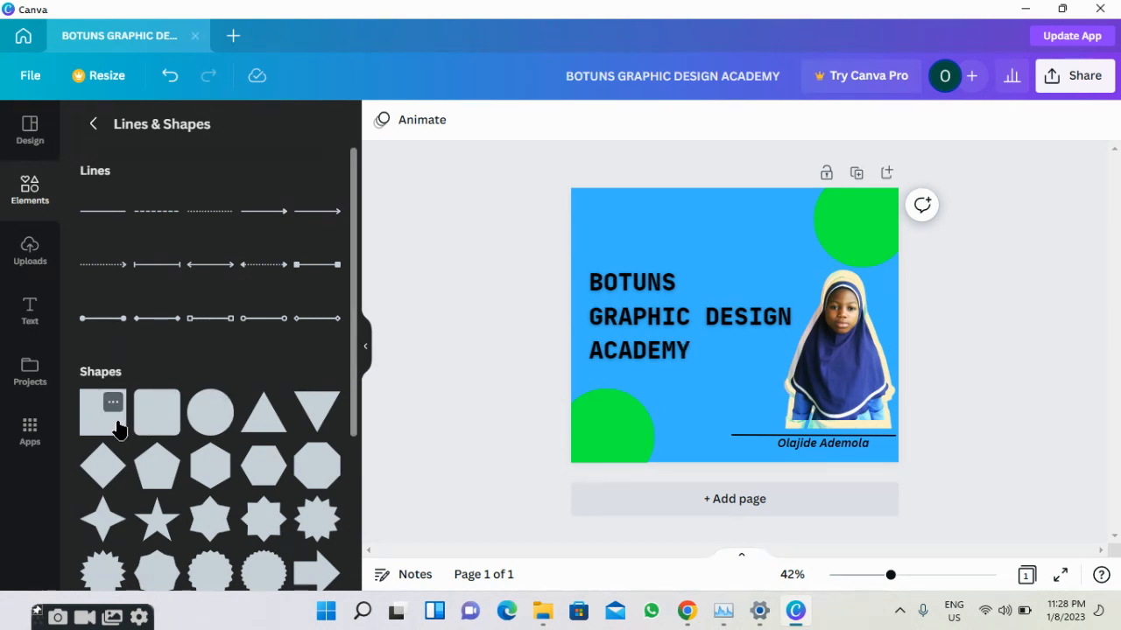
scroll(118, 427, down, 2)
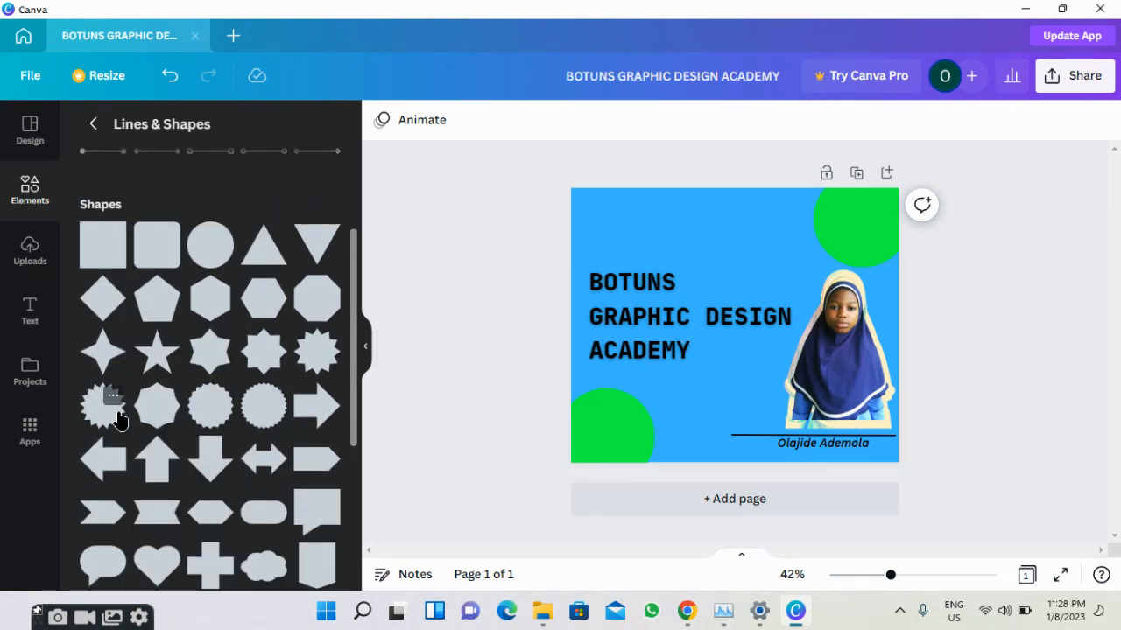
scroll(158, 472, down, 2)
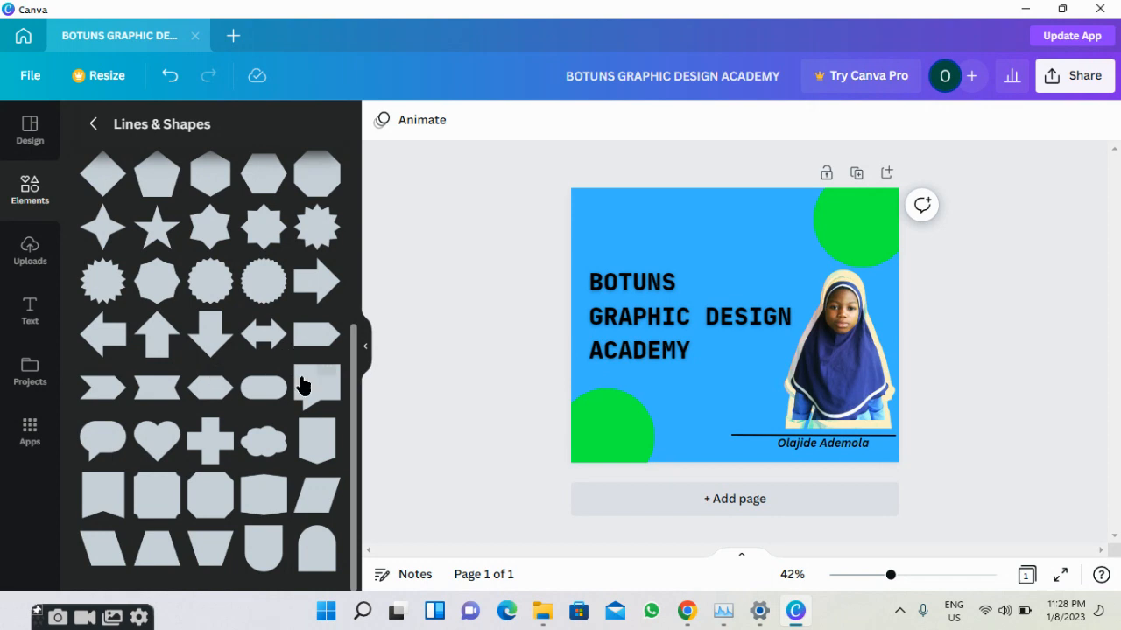
scroll(223, 372, up, 1)
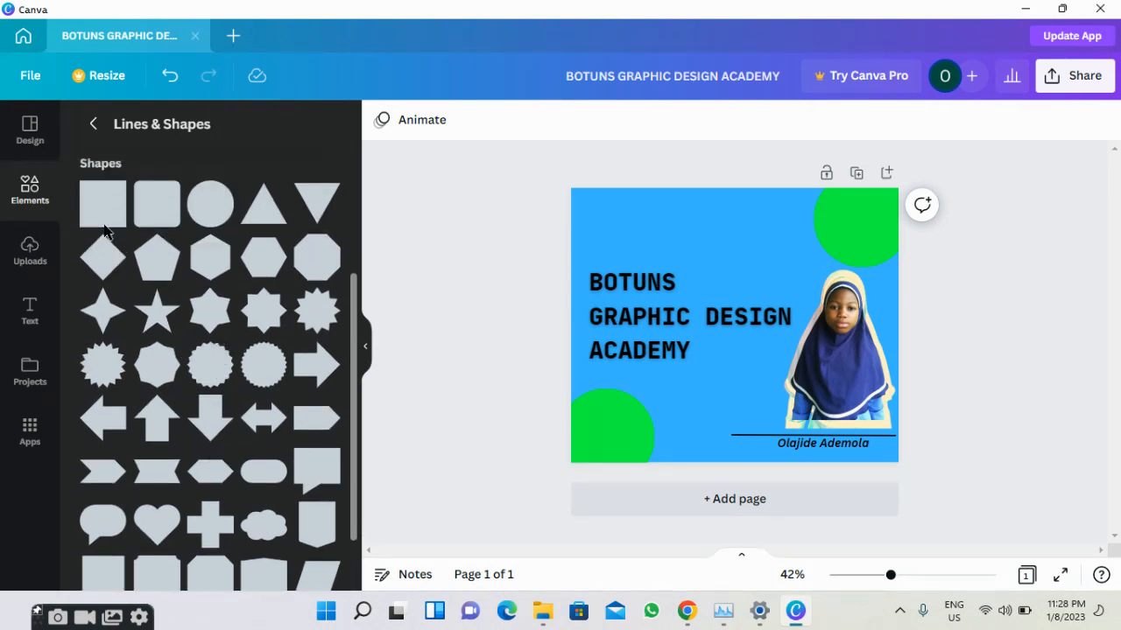
scroll(129, 216, up, 1)
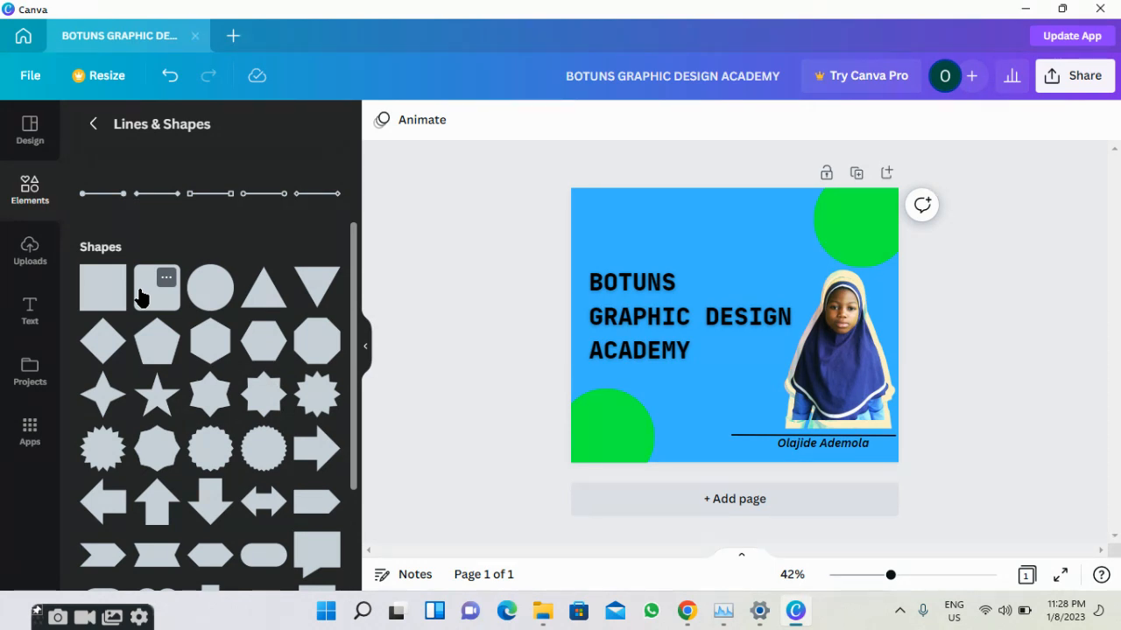
click(140, 298)
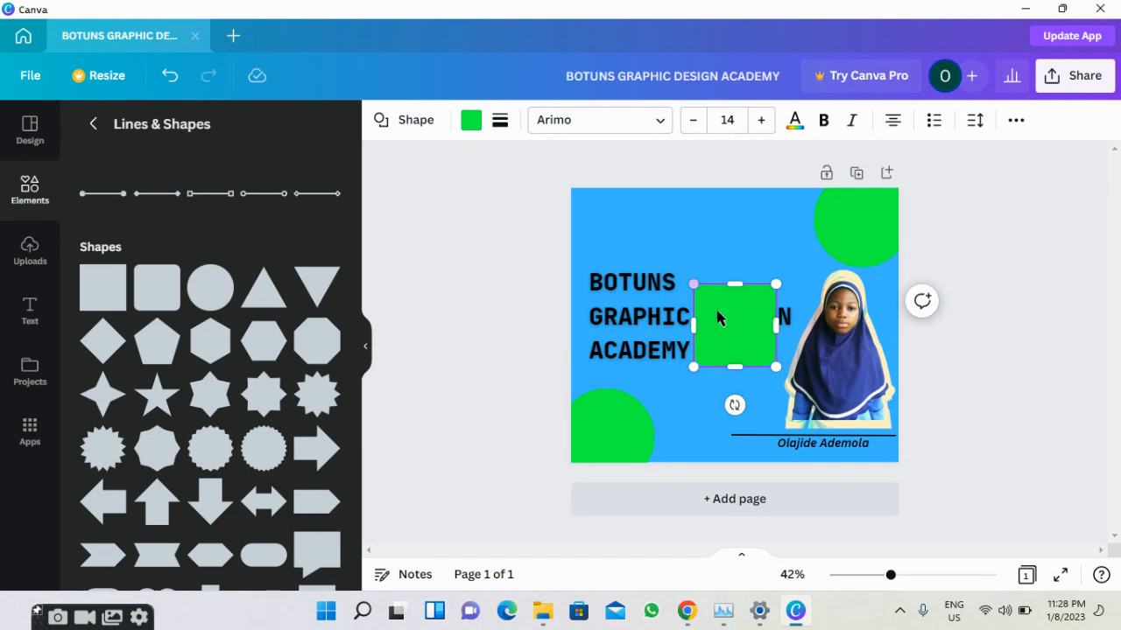
drag(721, 315, 714, 342)
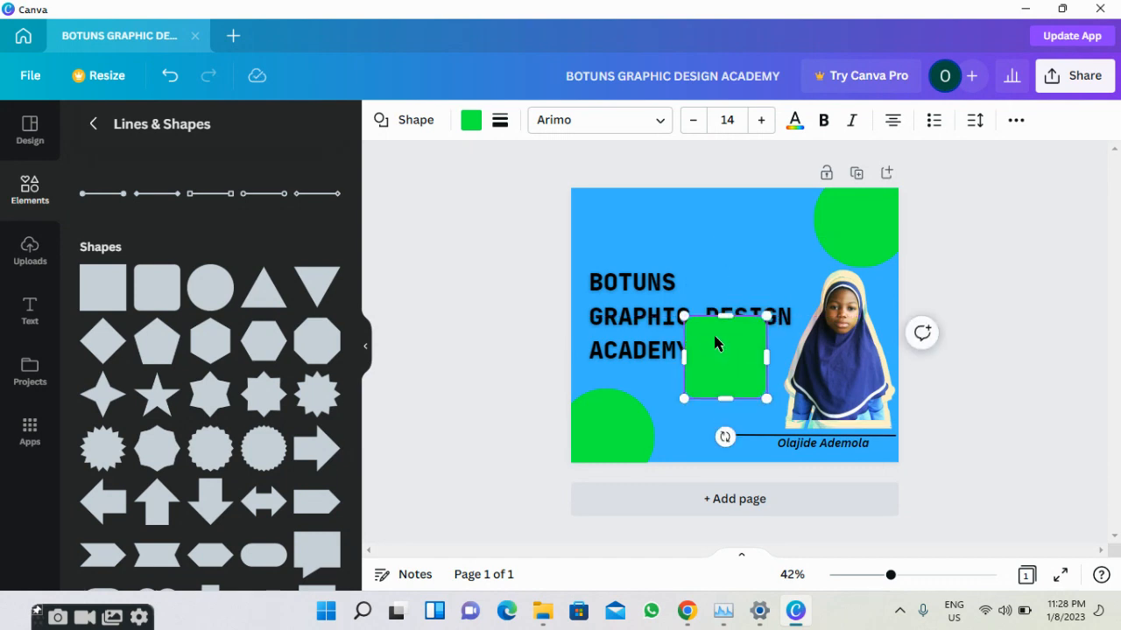
right_click(716, 343)
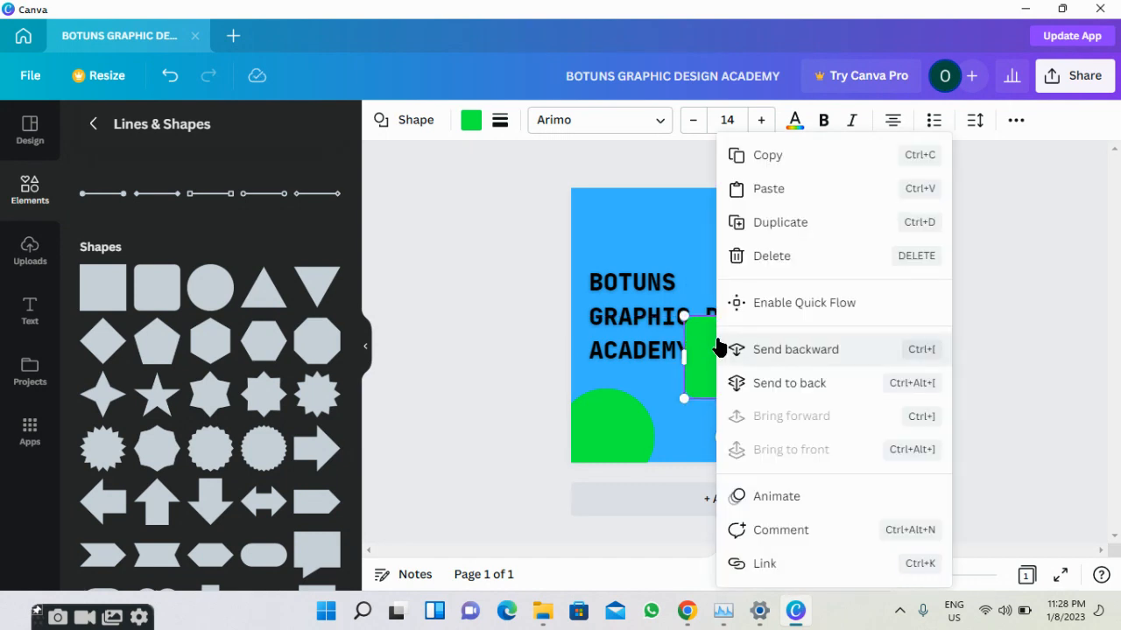
click(743, 255)
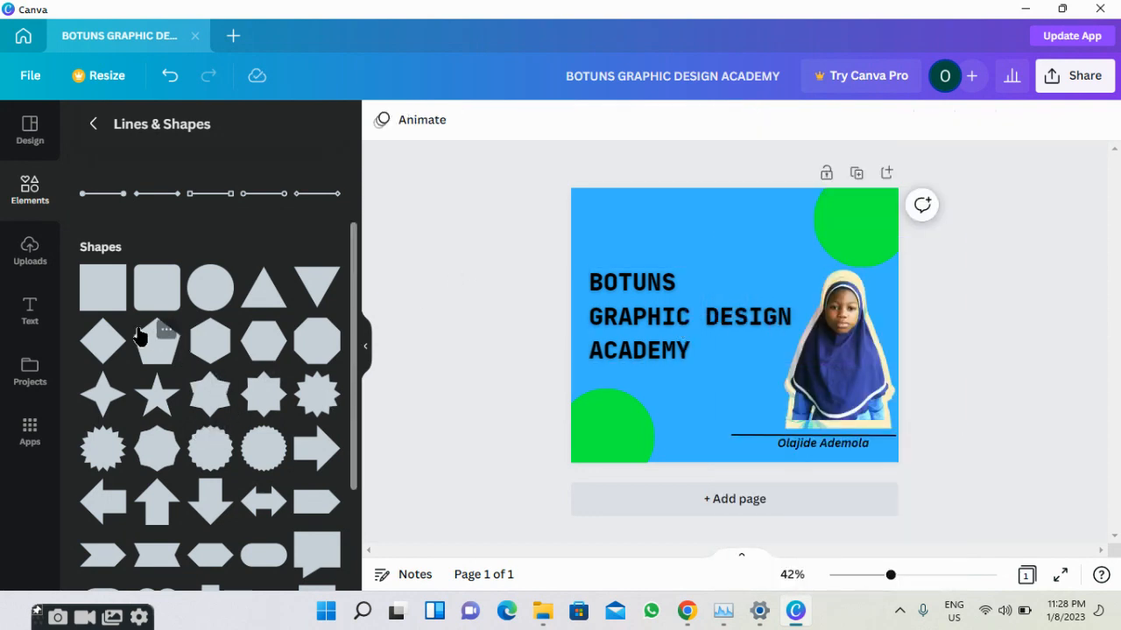
Add the green Pill shape to the flyer.
scroll(149, 305, down, 3)
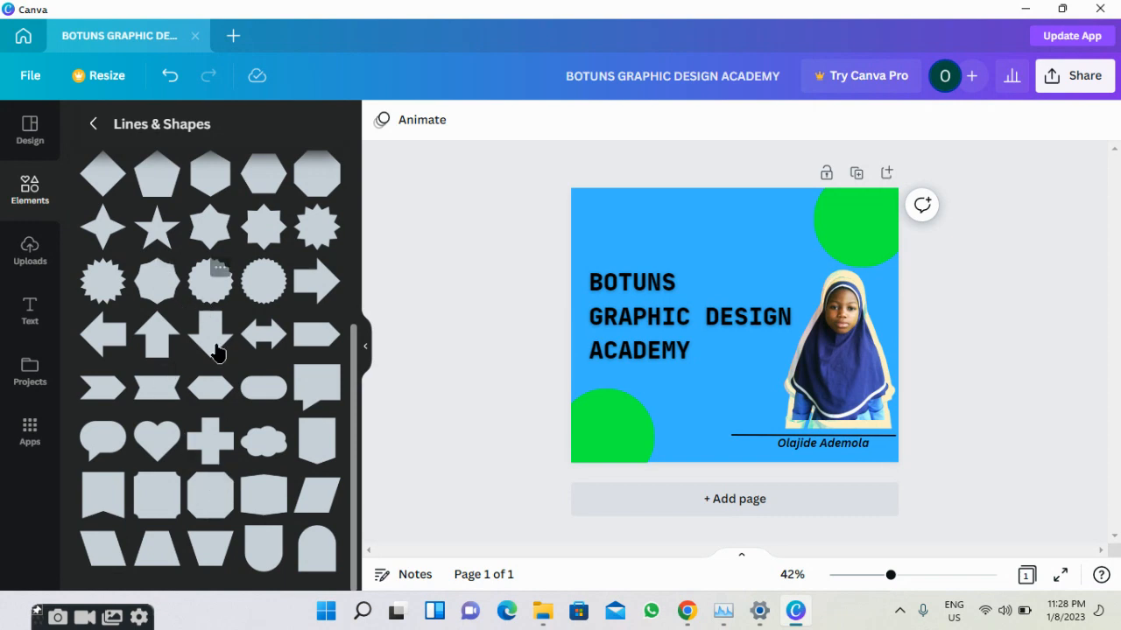
scroll(223, 407, up, 5)
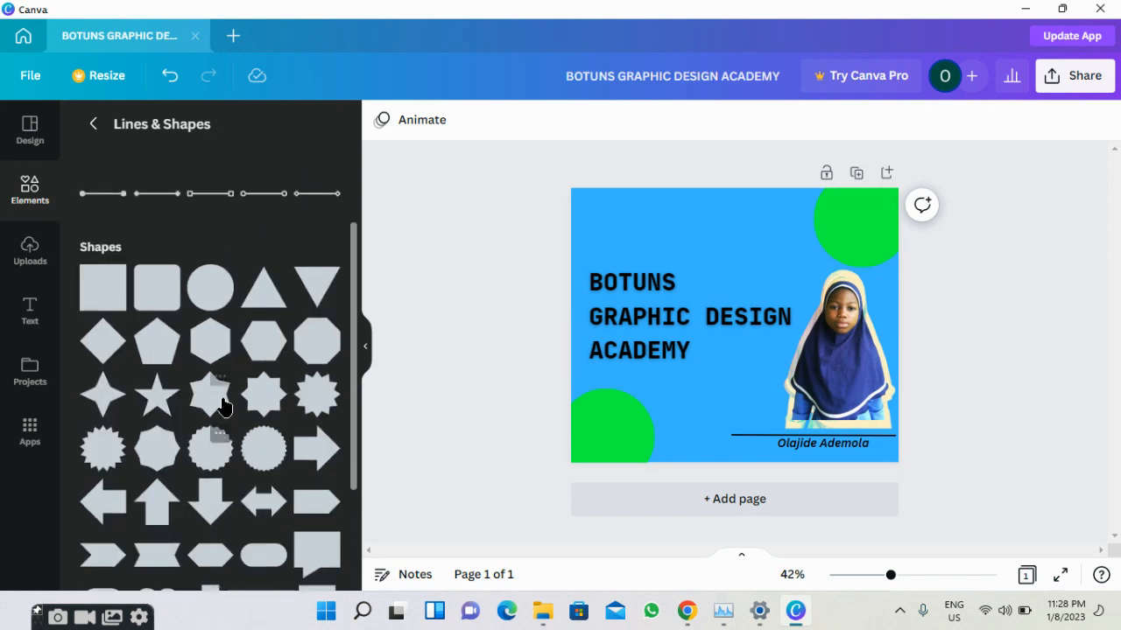
scroll(220, 403, down, 5)
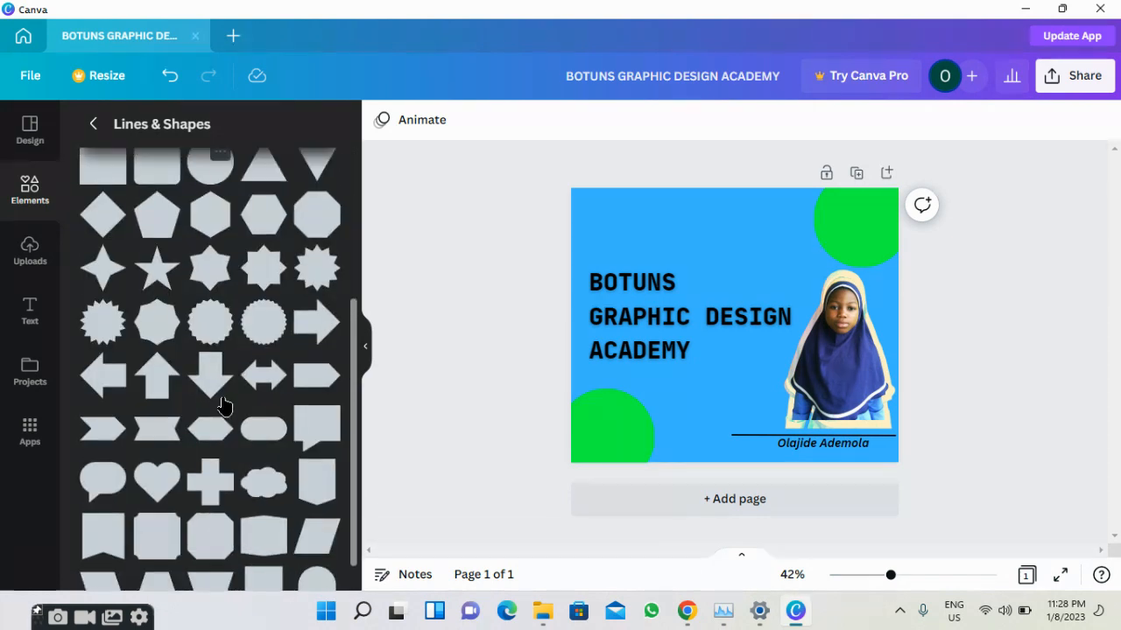
click(274, 422)
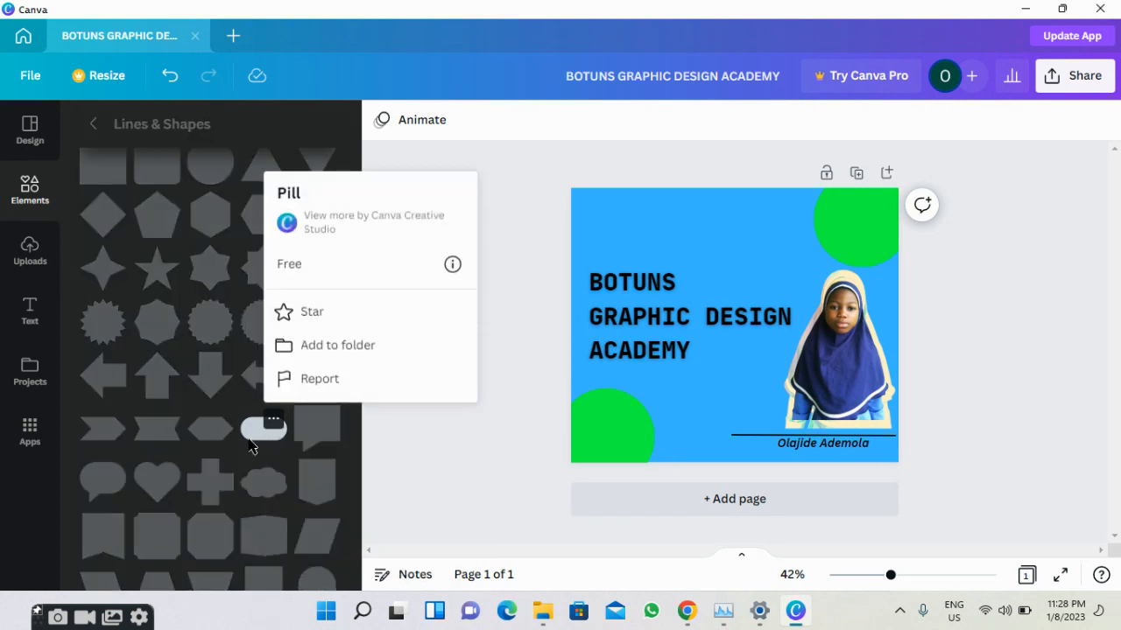
click(248, 439)
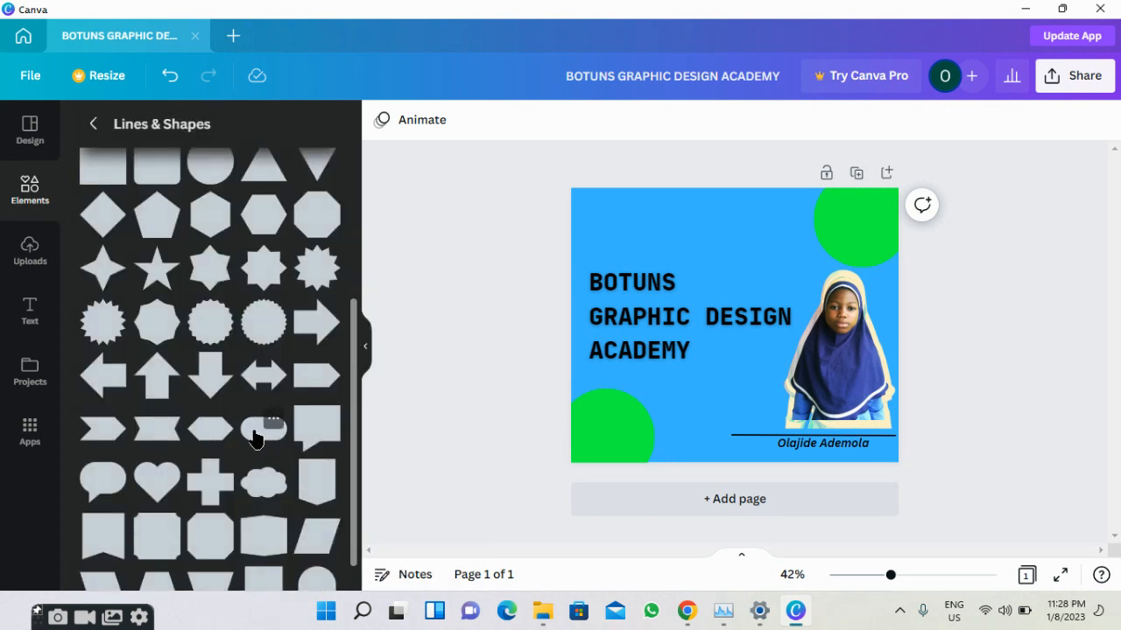
click(253, 438)
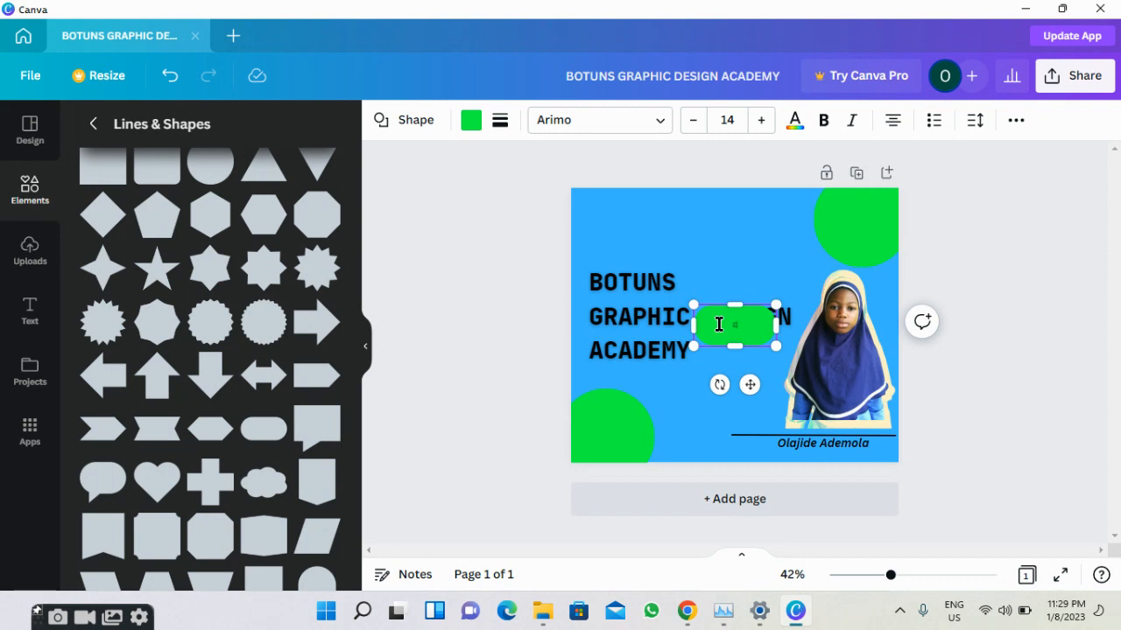
Type ENROLL NOW in the pill in black Public Sans, size raised to 21.
text(ROLL NOW)
click(659, 122)
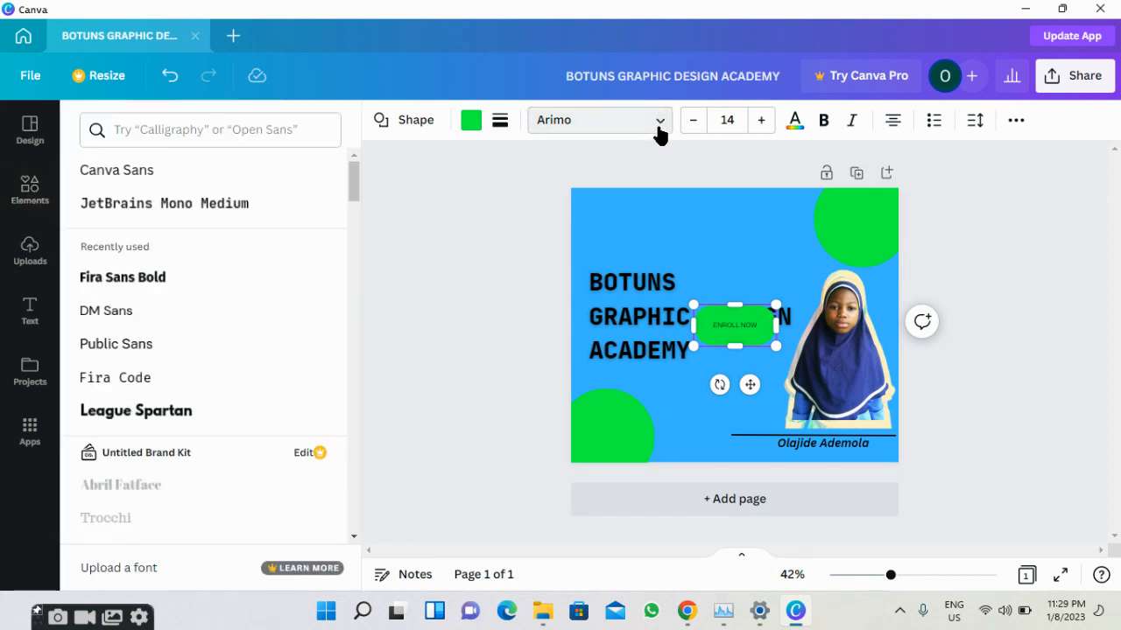
click(223, 350)
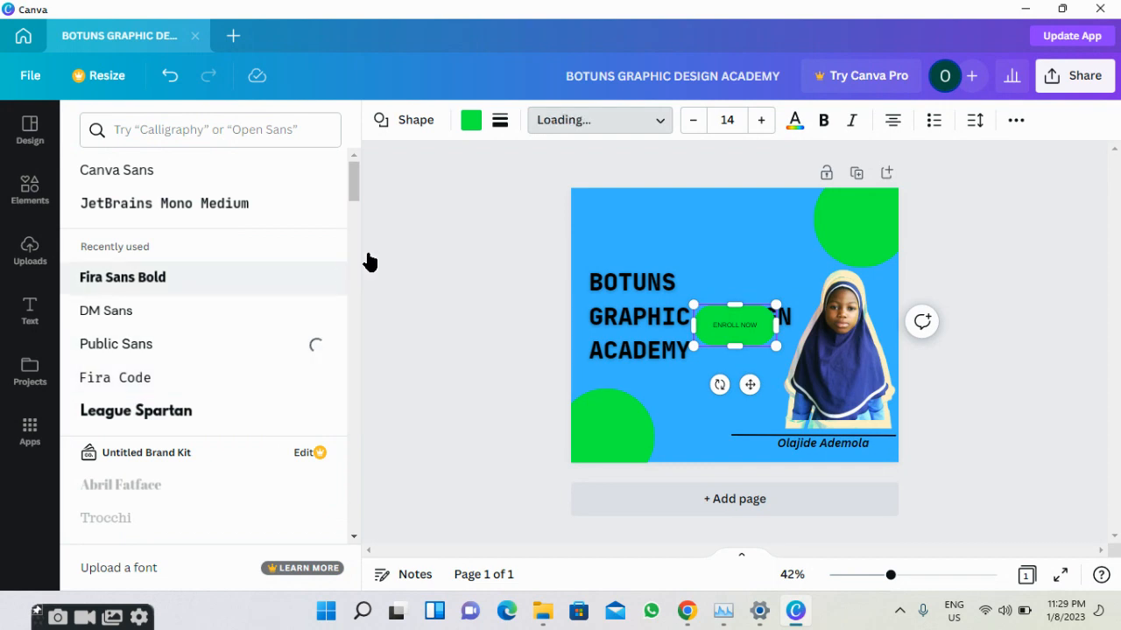
click(767, 129)
click(767, 129)
click(767, 129)
click(768, 130)
click(767, 130)
click(768, 130)
click(767, 130)
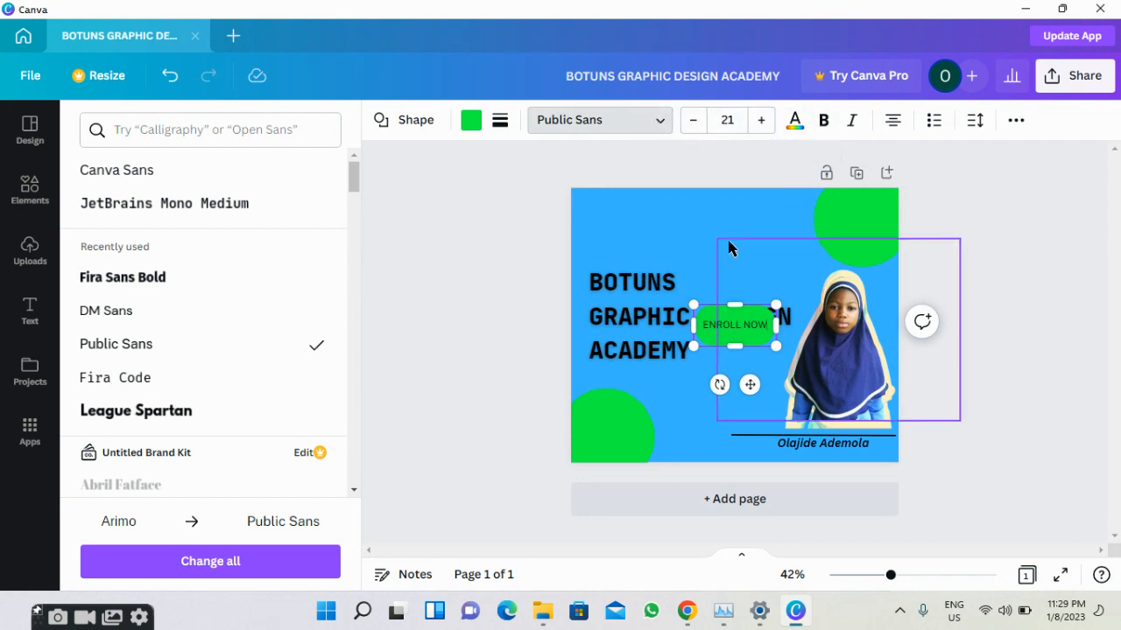
click(796, 123)
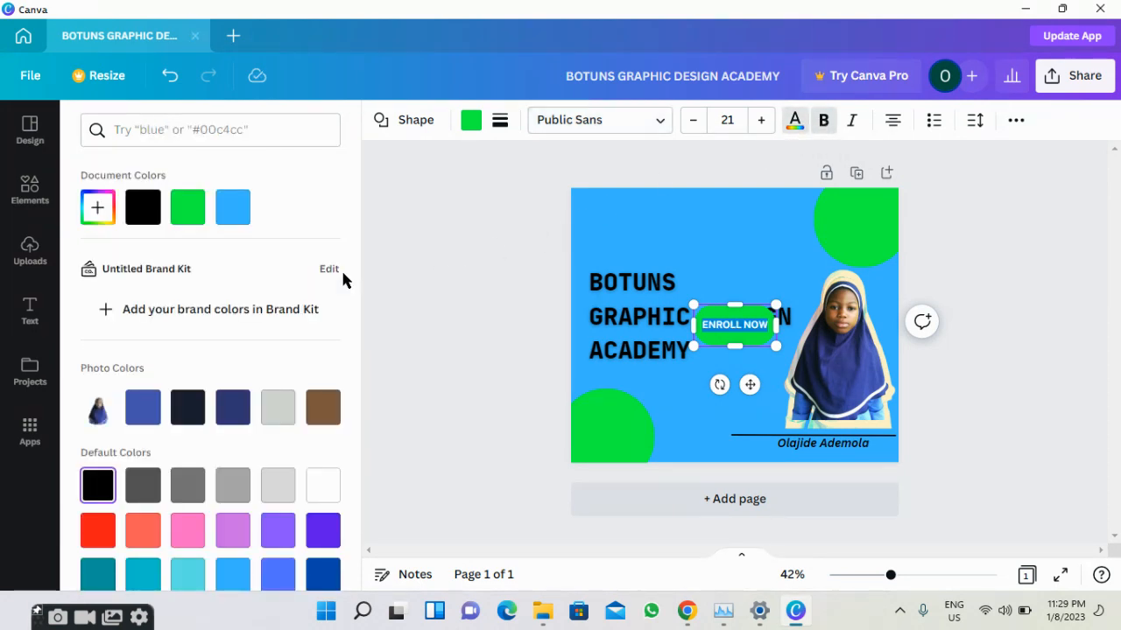
click(144, 219)
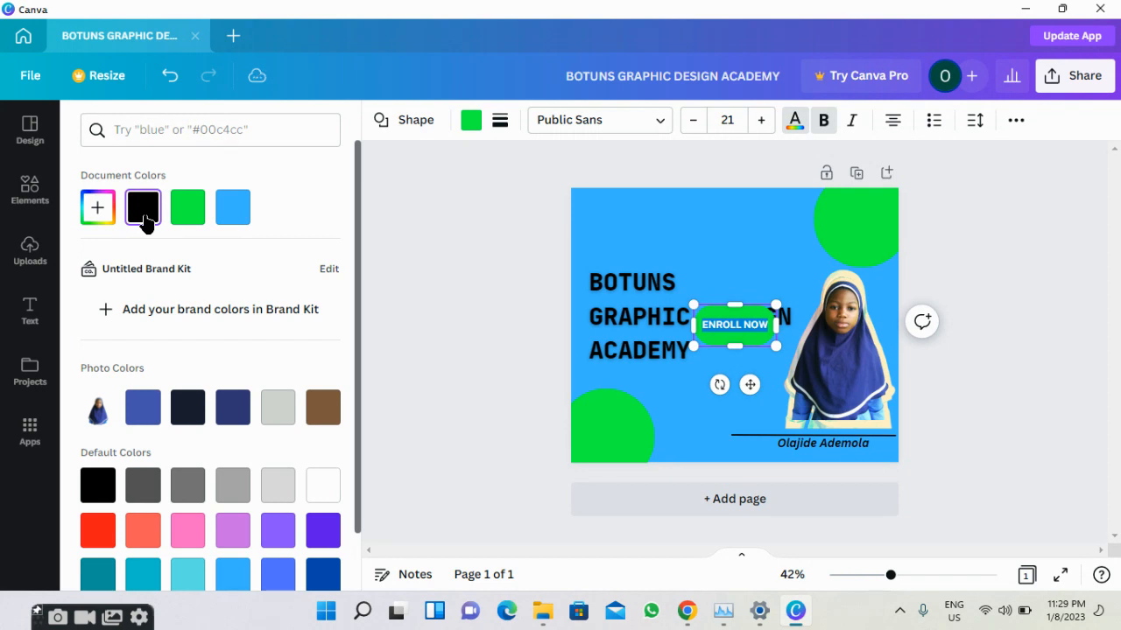
click(661, 234)
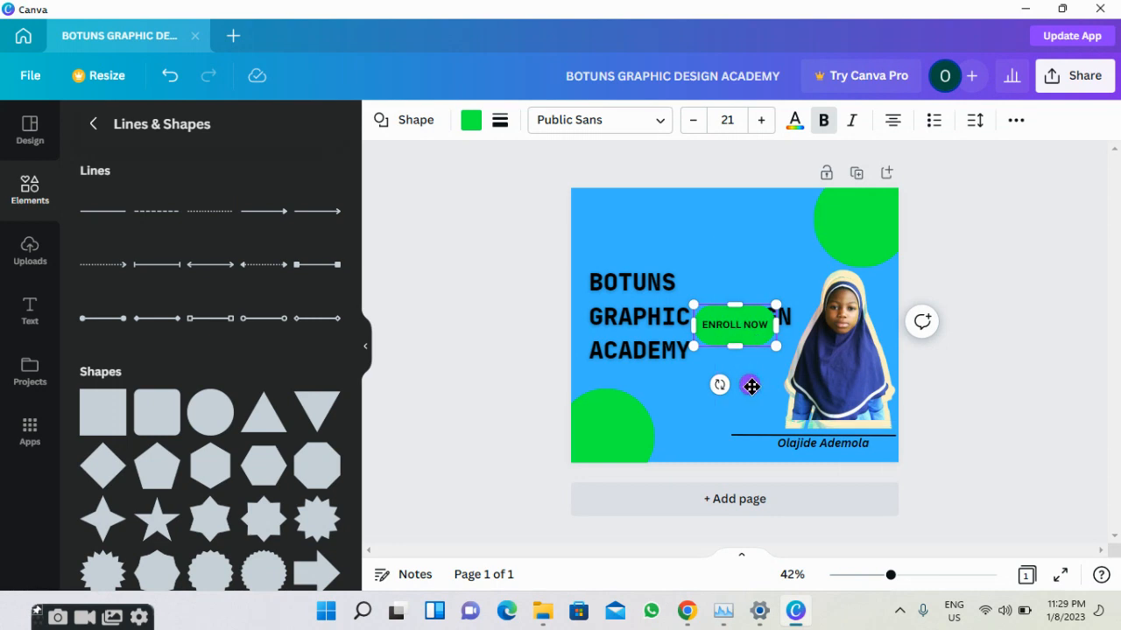
Move the ENROLL NOW button below the title and make it shorter.
drag(751, 386, 752, 468)
drag(733, 387, 731, 401)
click(472, 368)
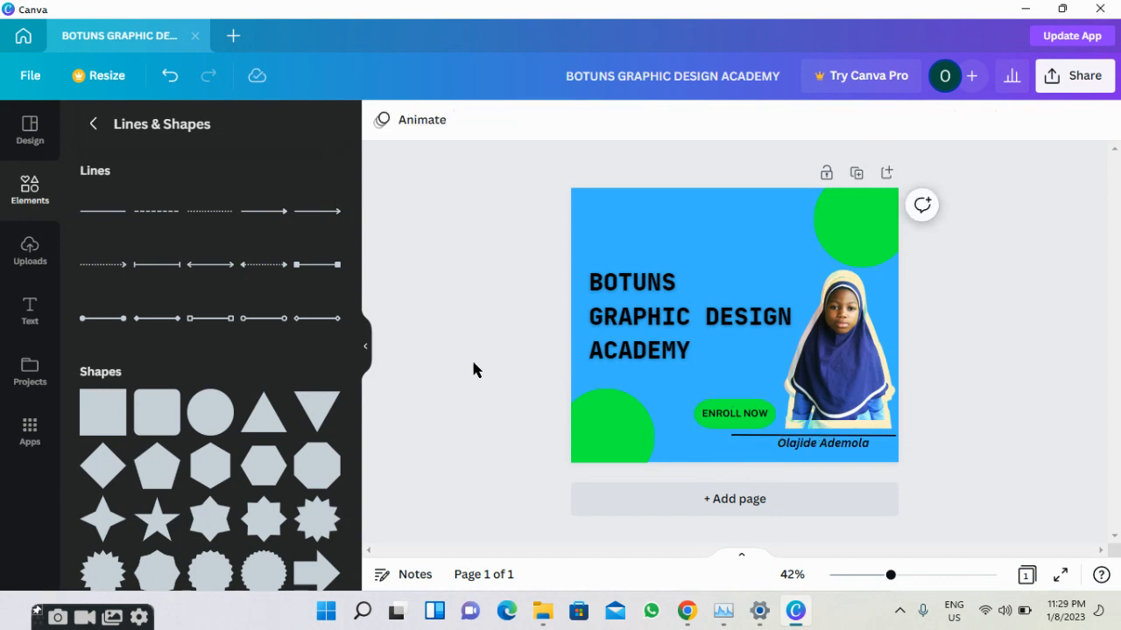
Add a green starburst reading IT FREE! with its text size raised to 25.
click(308, 525)
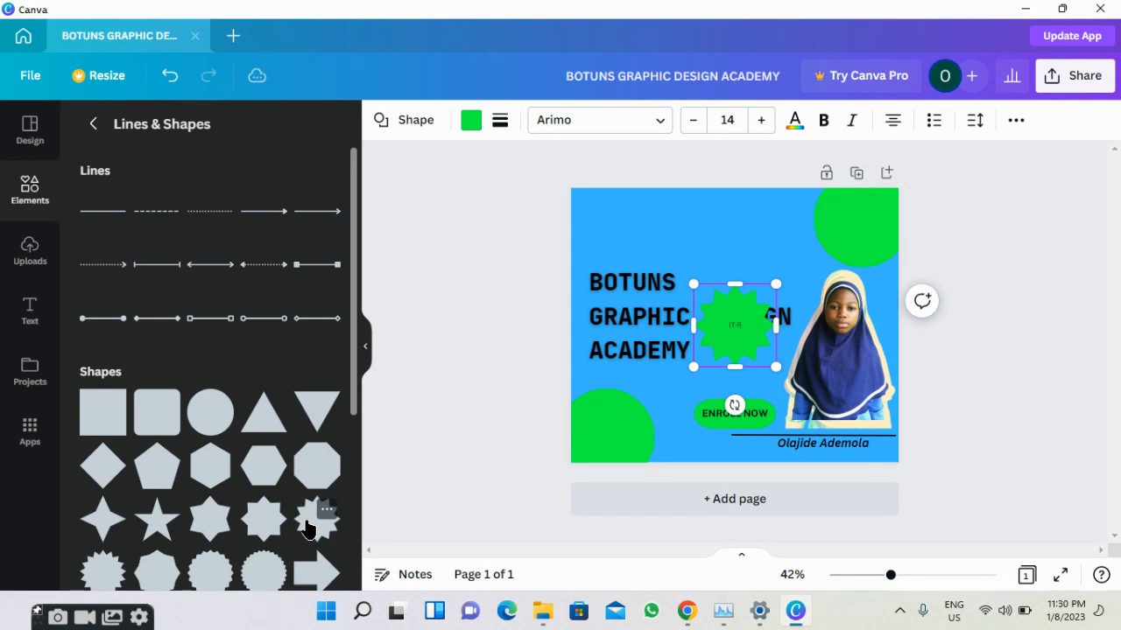
text(EE!)
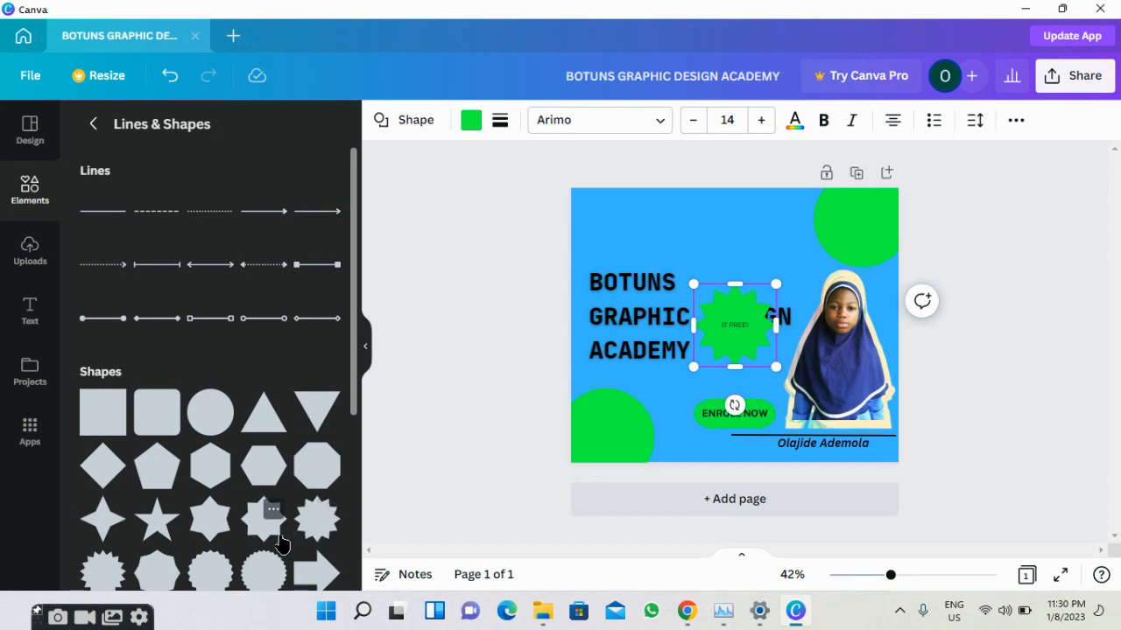
click(761, 120)
click(762, 120)
click(761, 120)
click(762, 120)
click(762, 120)
click(762, 120)
click(762, 120)
click(762, 120)
click(763, 120)
click(762, 120)
click(762, 120)
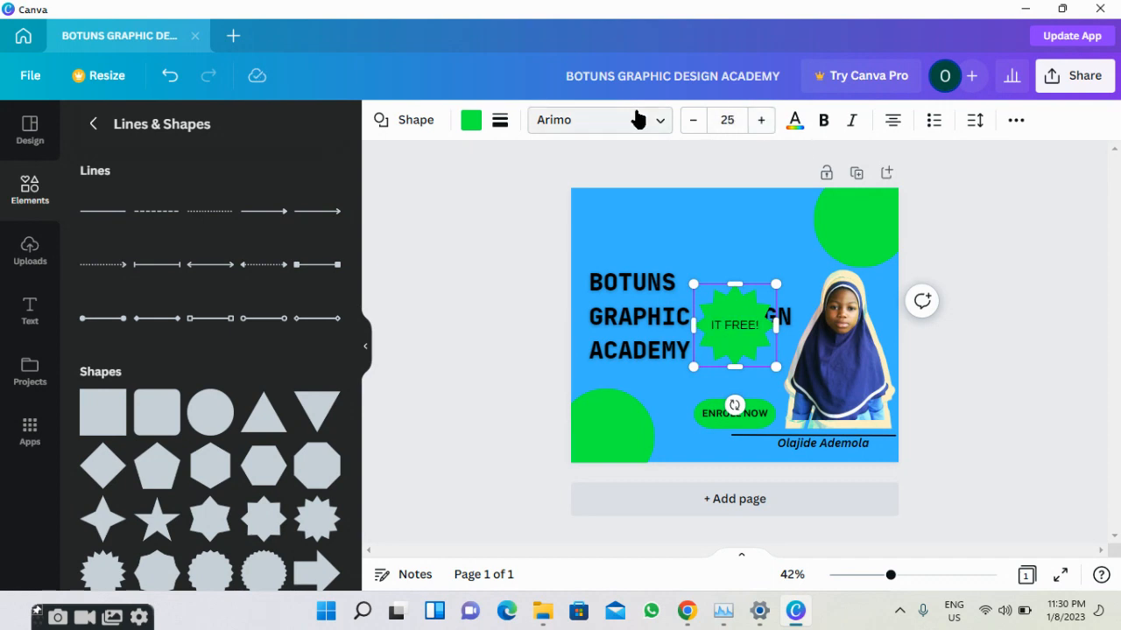
Make the IT FREE! text italic in Public Sans.
double_click(767, 322)
click(846, 123)
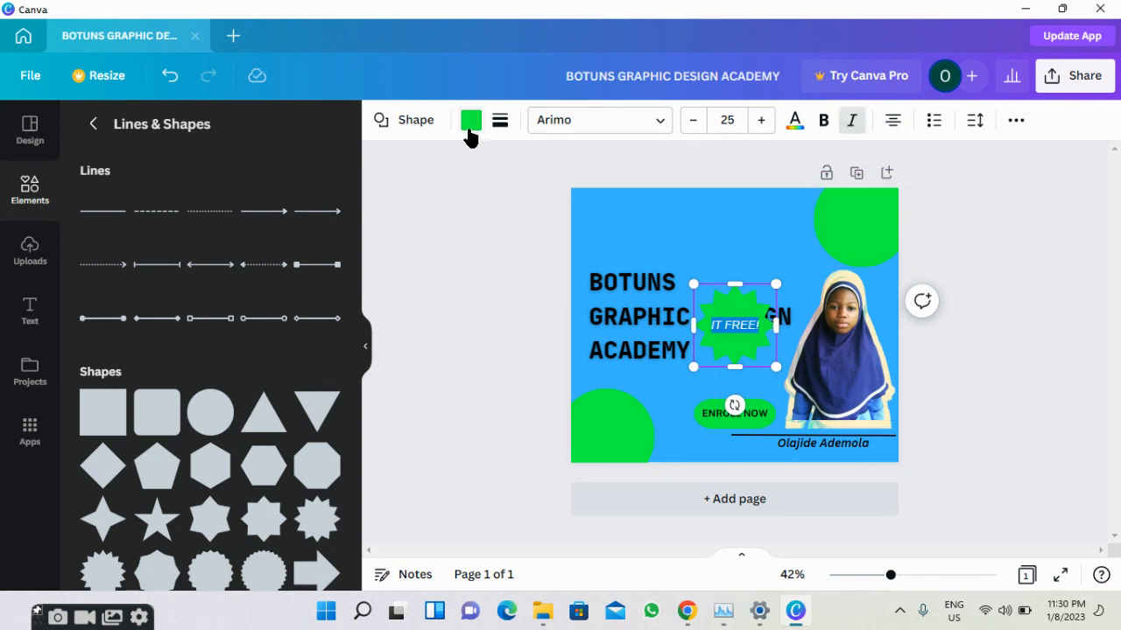
click(609, 129)
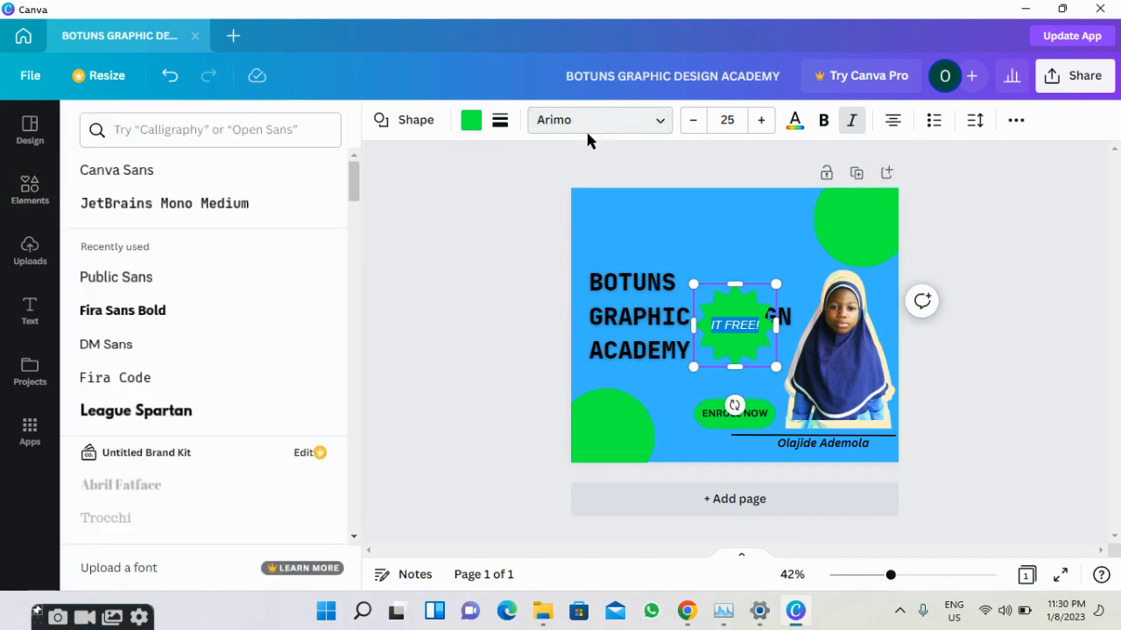
click(234, 276)
click(459, 326)
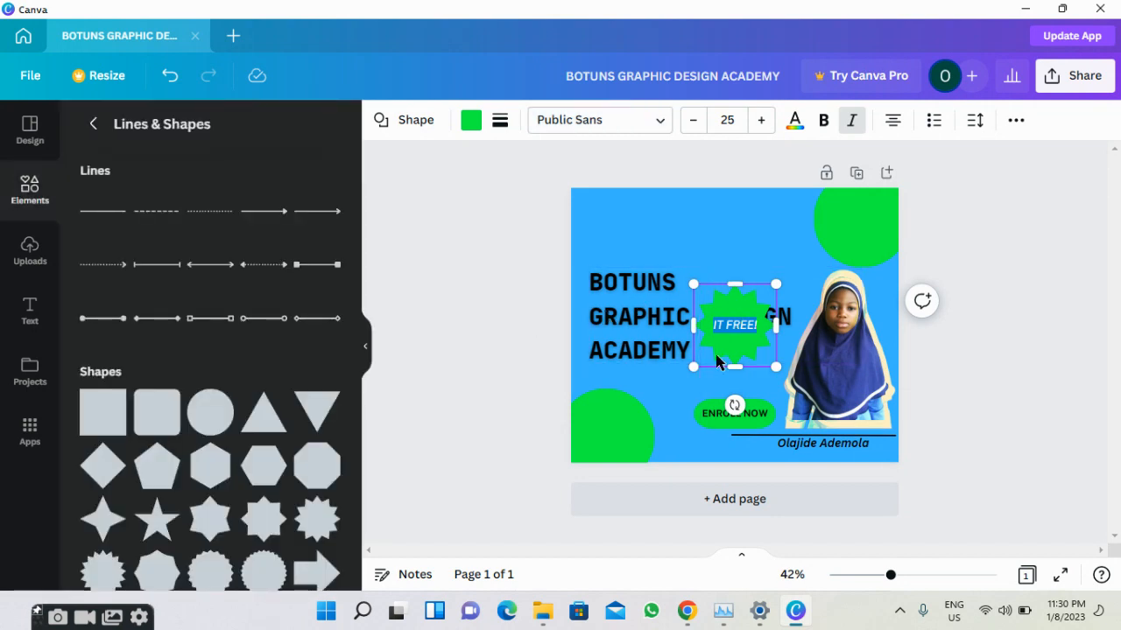
click(755, 325)
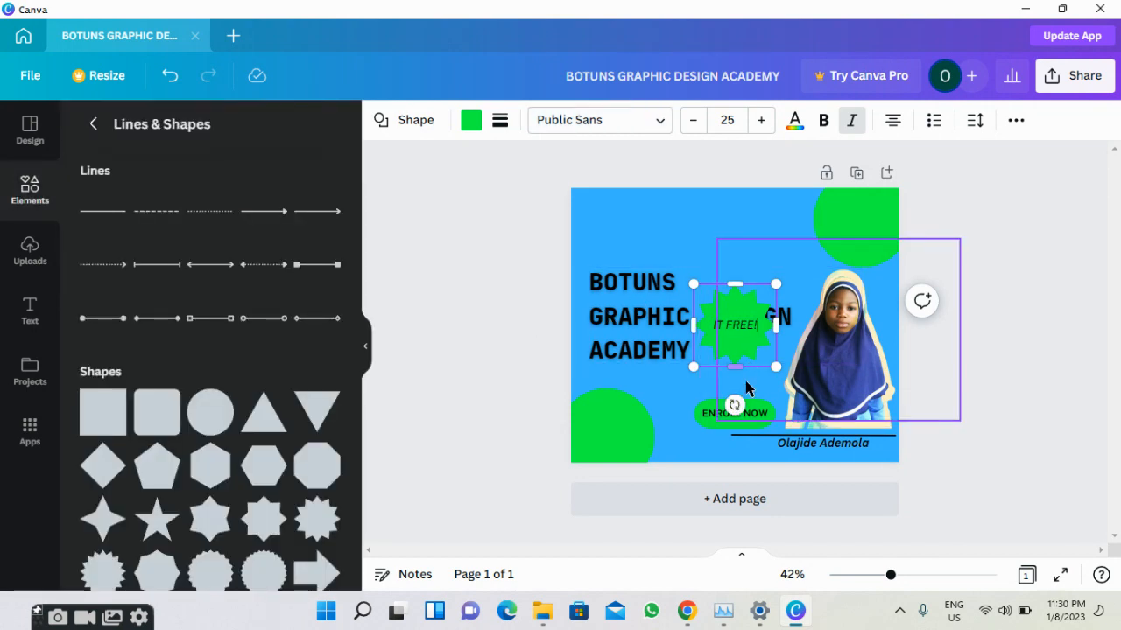
Move the starburst up the flyer and tilt it to -45°.
drag(717, 301, 716, 234)
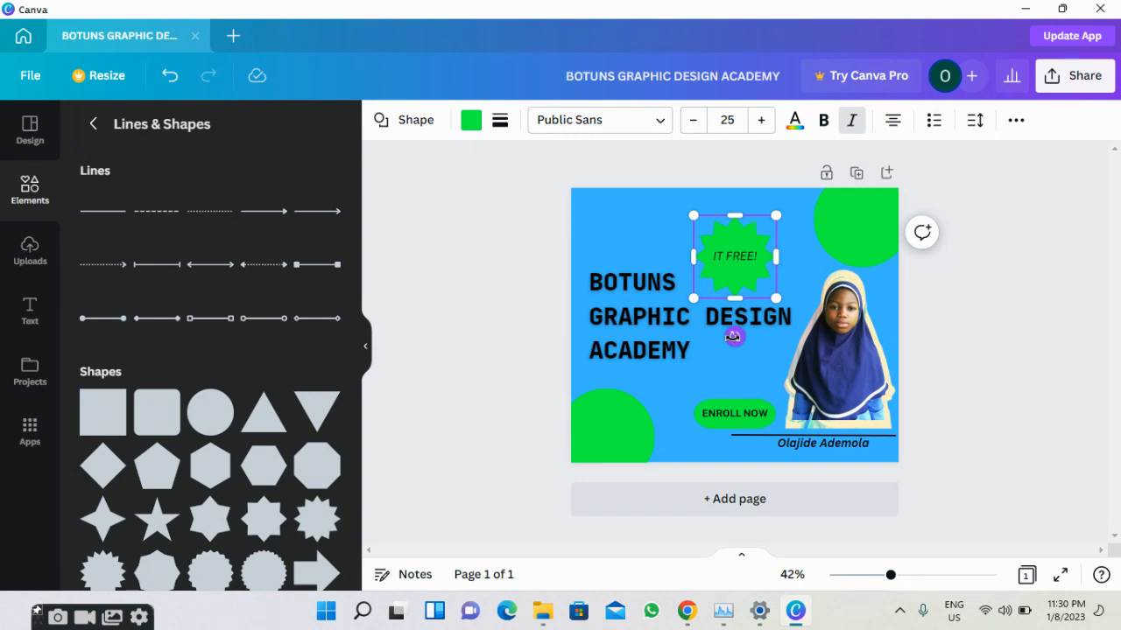
drag(733, 336, 772, 300)
drag(737, 250, 756, 364)
click(742, 276)
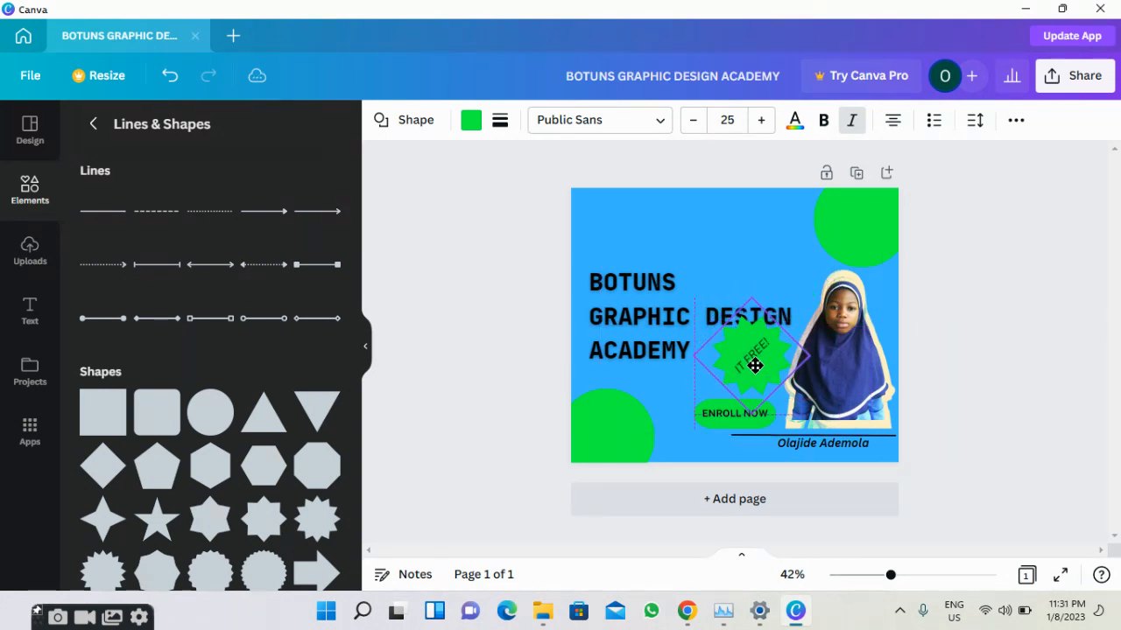
drag(750, 412, 752, 388)
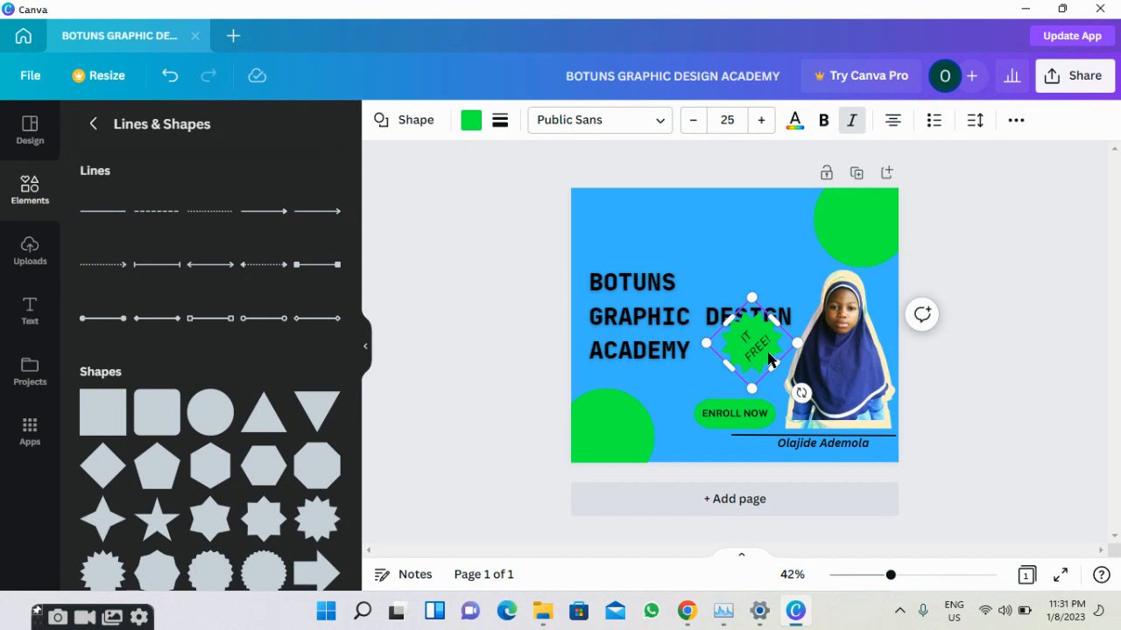
double_click(769, 359)
click(768, 359)
drag(736, 361, 761, 373)
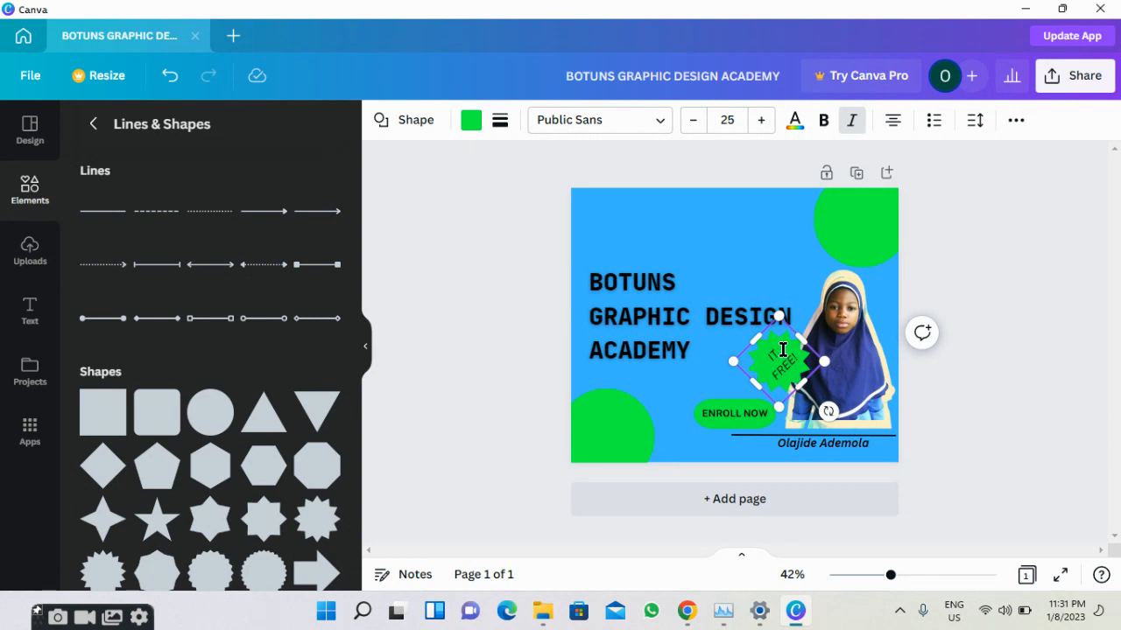
text('S)
triple_click(771, 362)
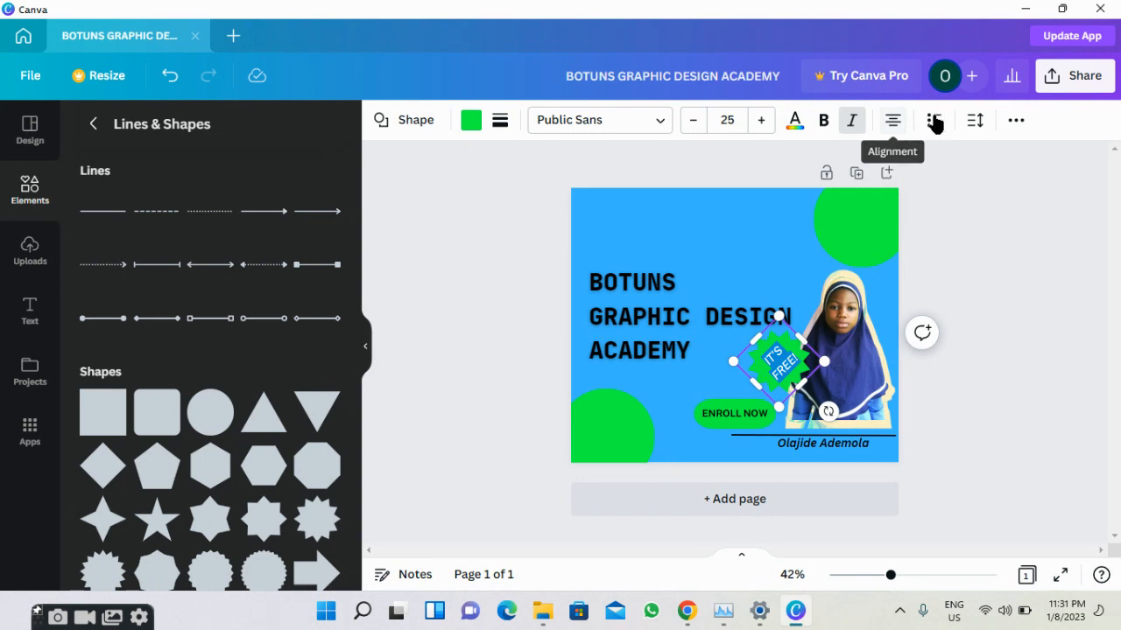
click(1018, 124)
click(1018, 124)
click(1018, 124)
click(1018, 124)
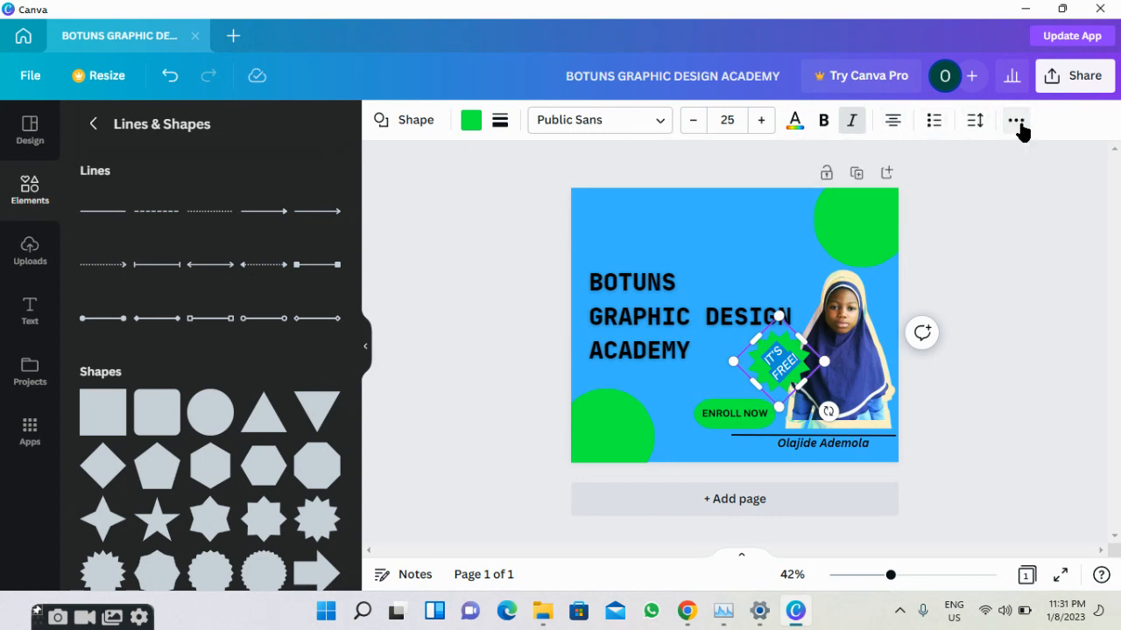
click(957, 231)
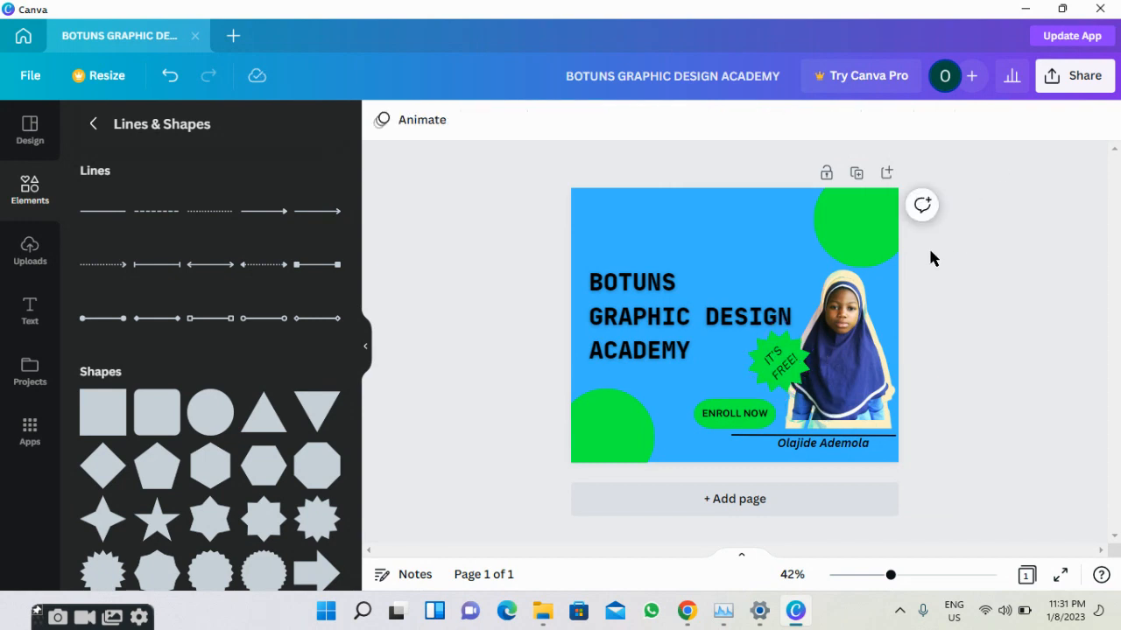
Change the IT'S FREE! sticker fill to white from Default Colors, after briefly trying purple.
click(746, 369)
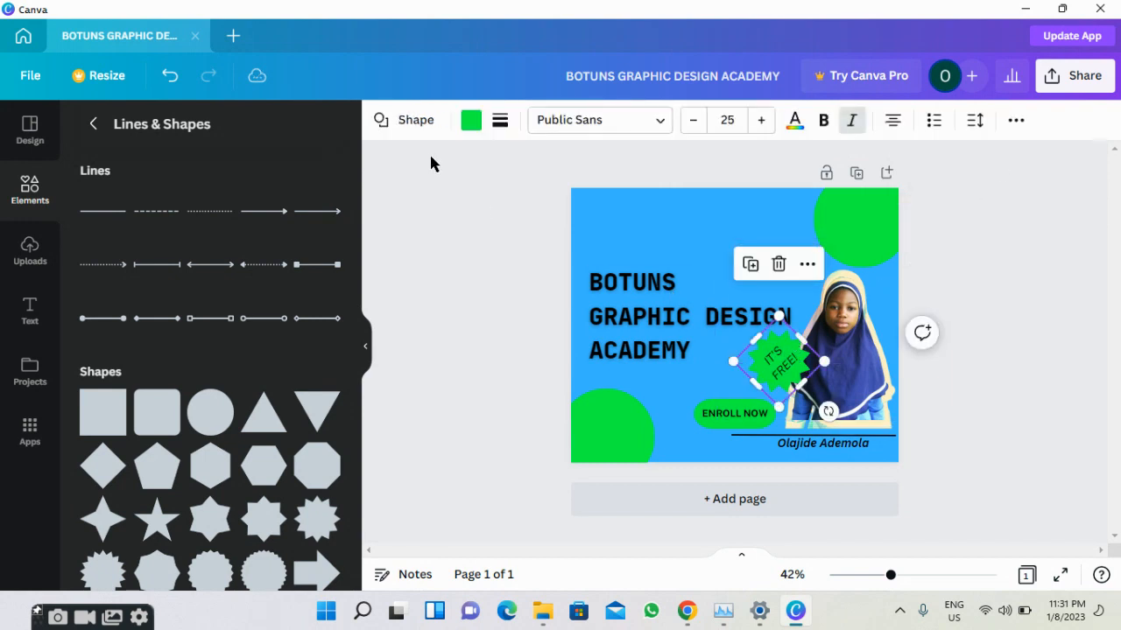
click(471, 123)
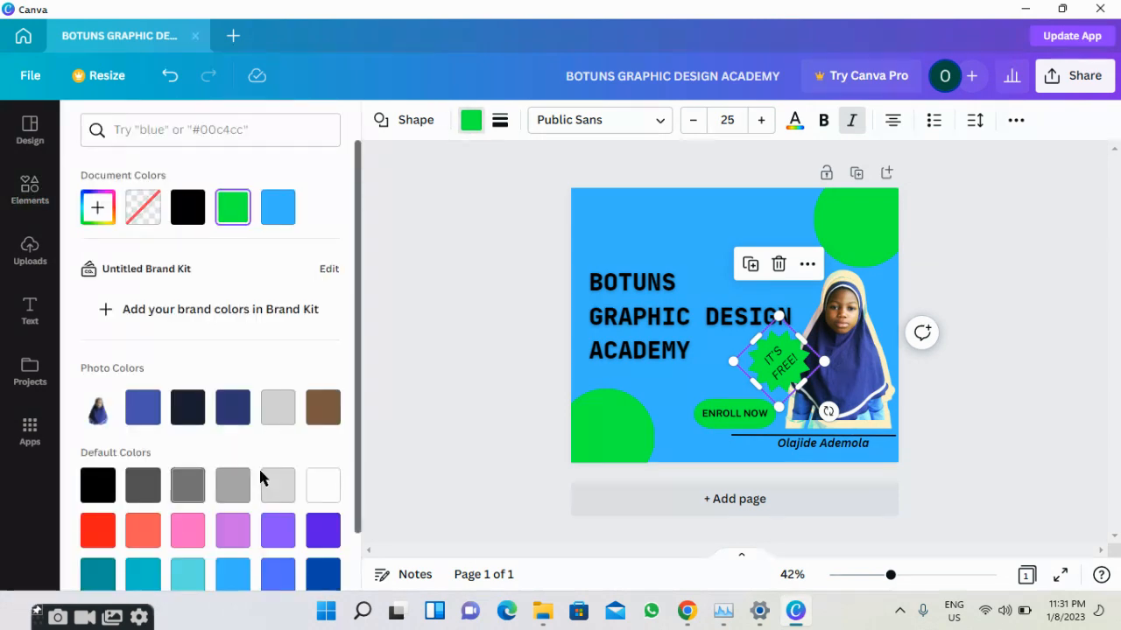
click(330, 544)
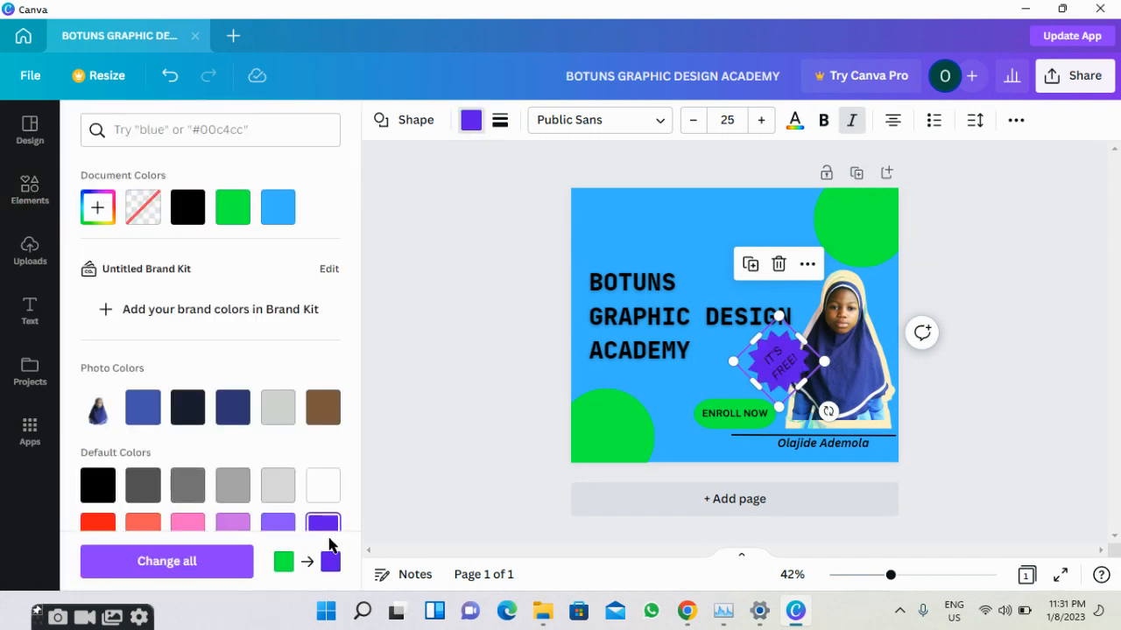
scroll(262, 494, down, 3)
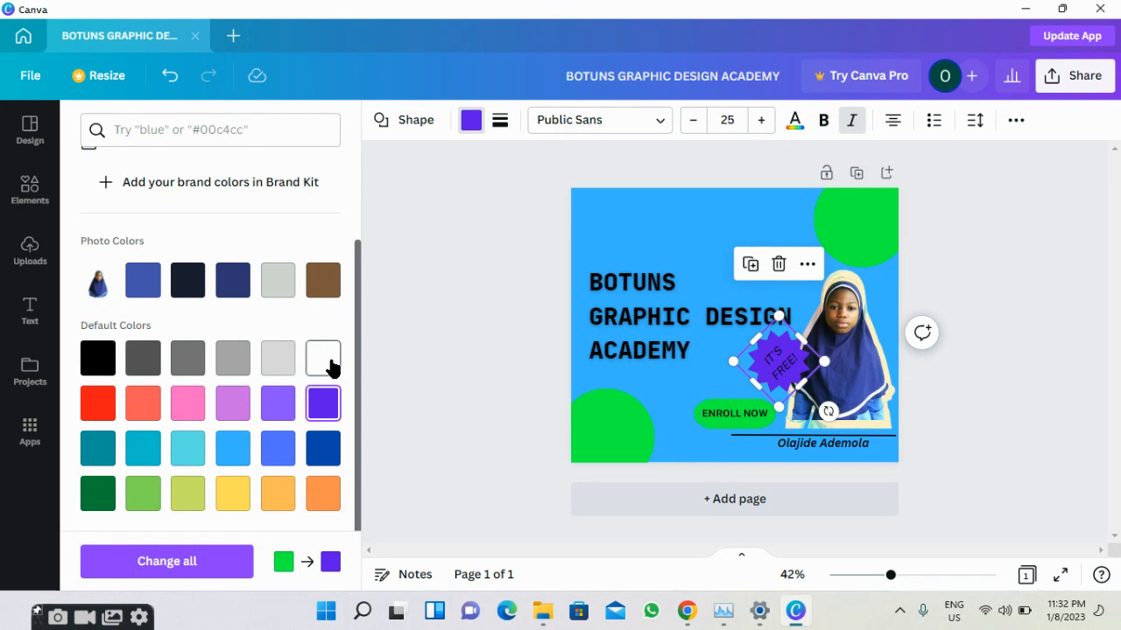
click(329, 367)
click(450, 306)
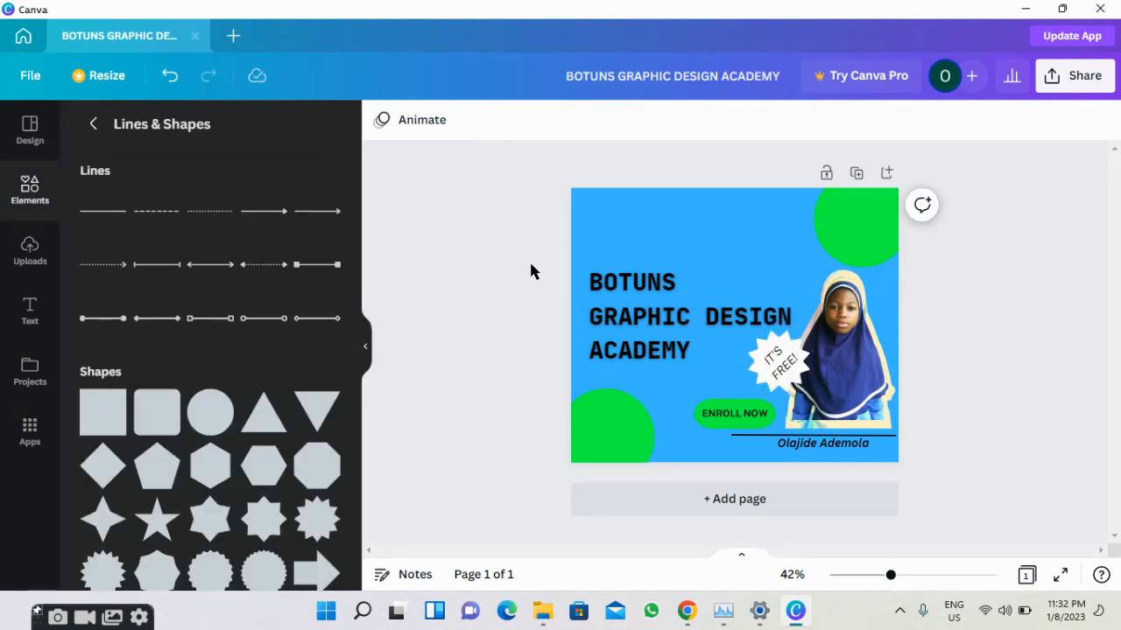
Search Elements for 'telephone' and place the black phone graphic, shrunk small, at bottom-left.
scroll(213, 455, down, 1)
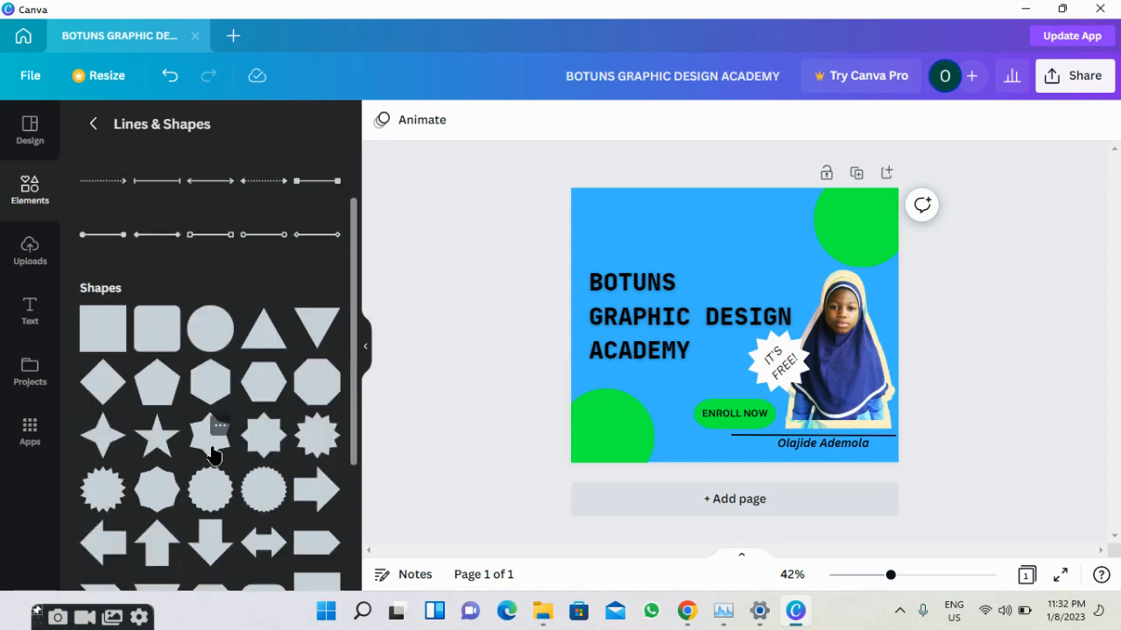
scroll(161, 363, up, 1)
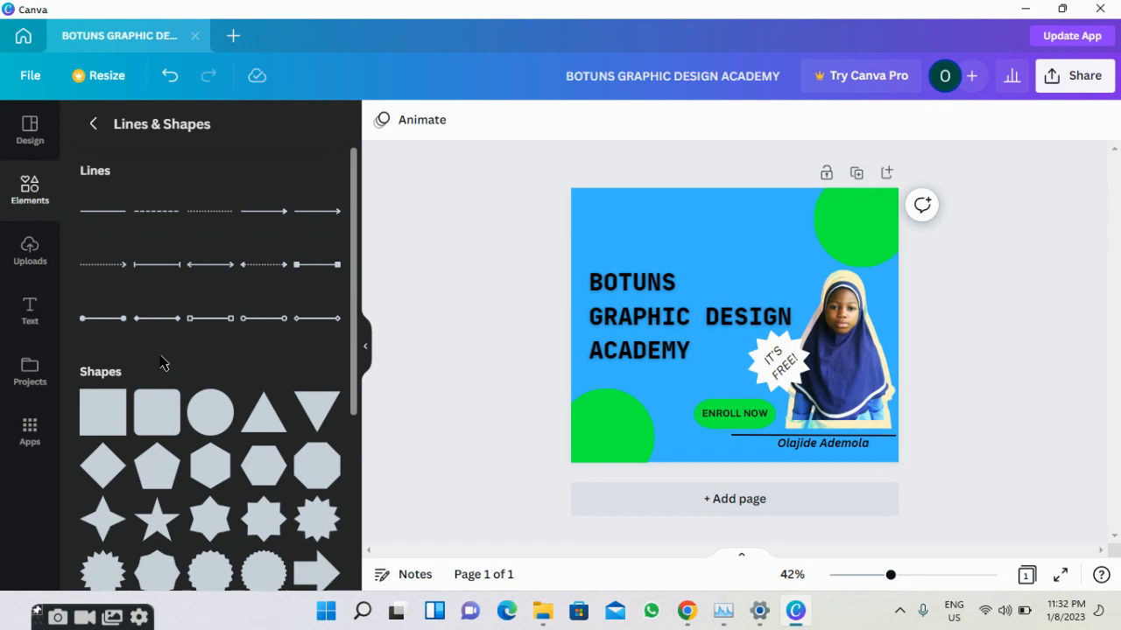
scroll(162, 363, down, 4)
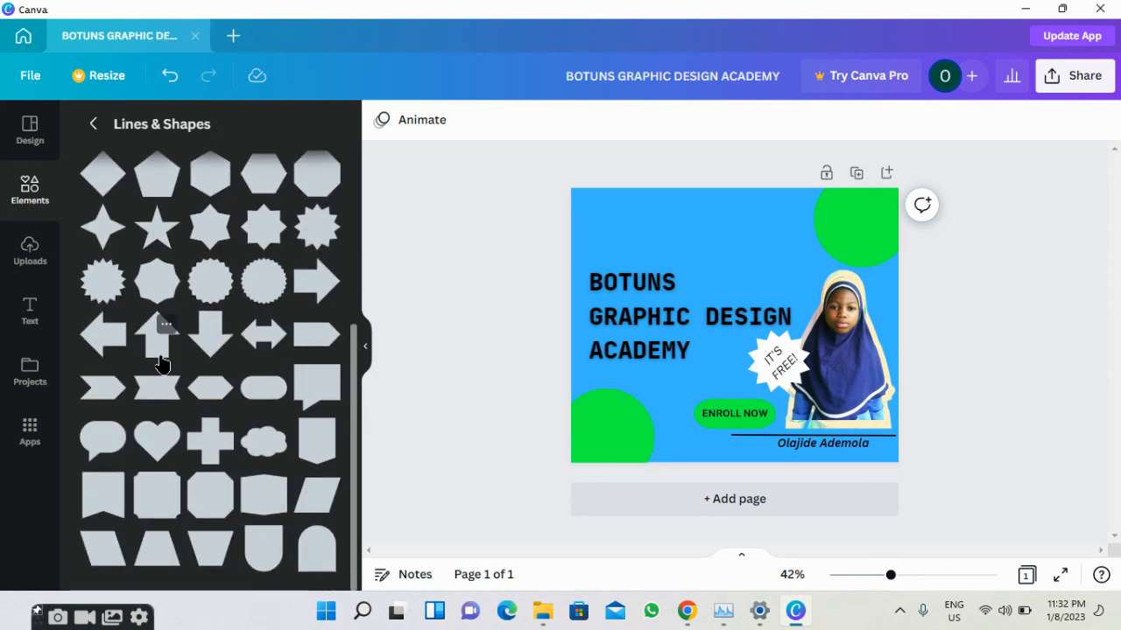
scroll(161, 359, up, 4)
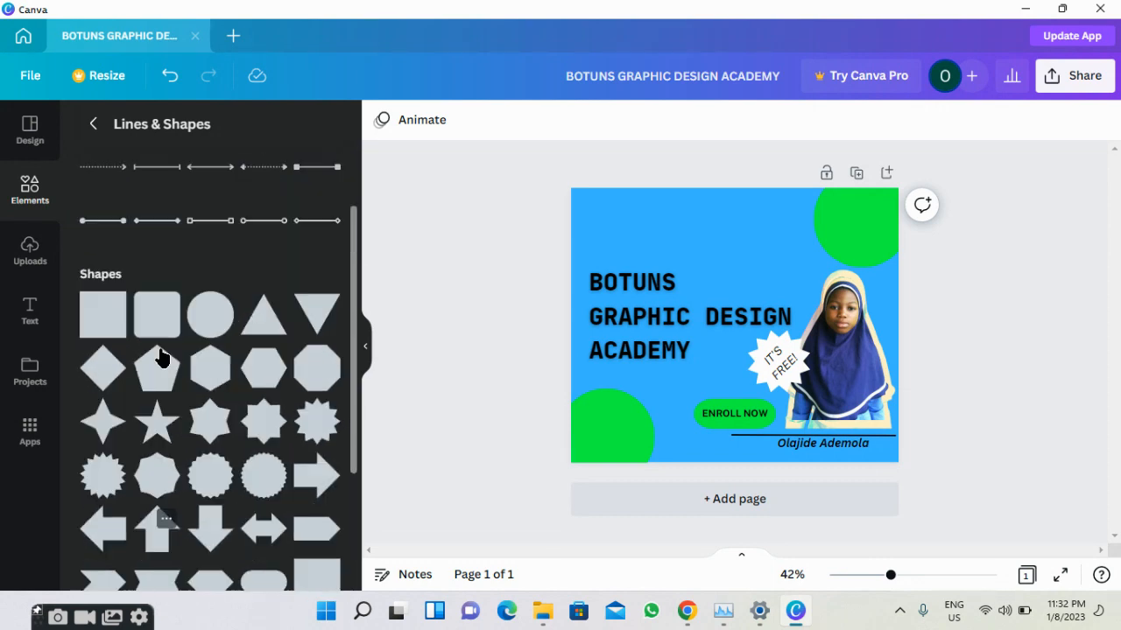
click(16, 187)
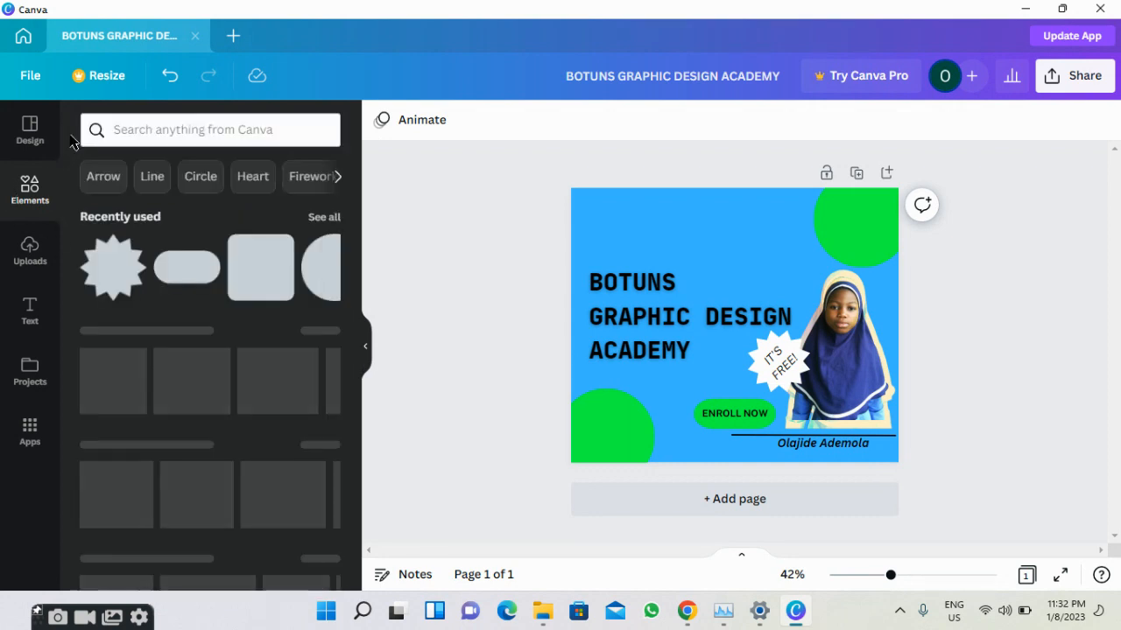
click(151, 128)
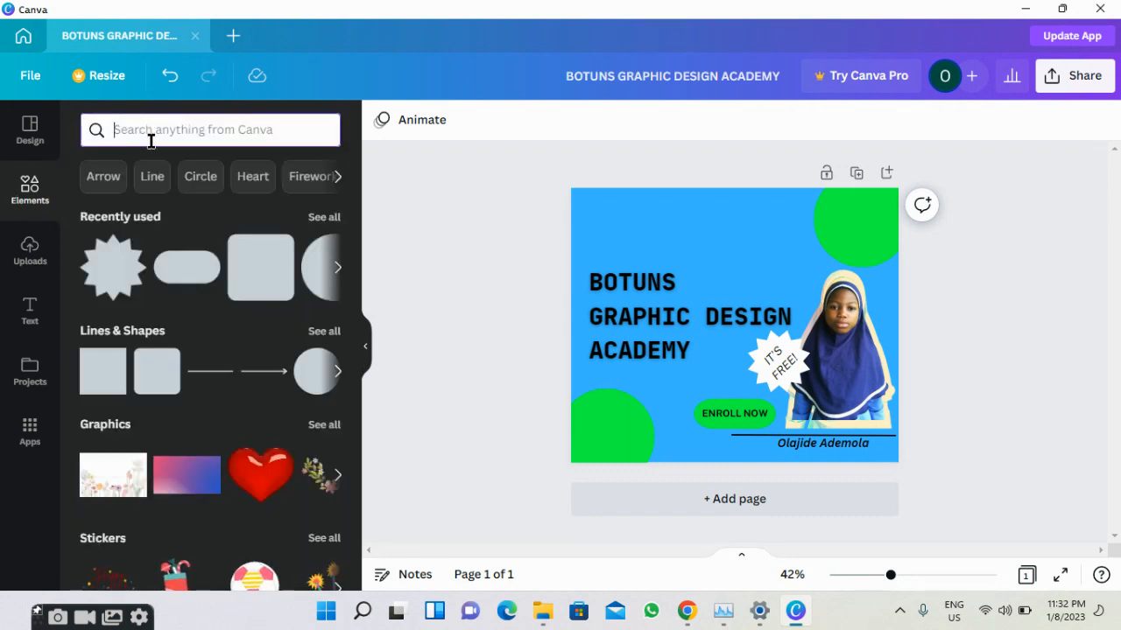
text(telep)
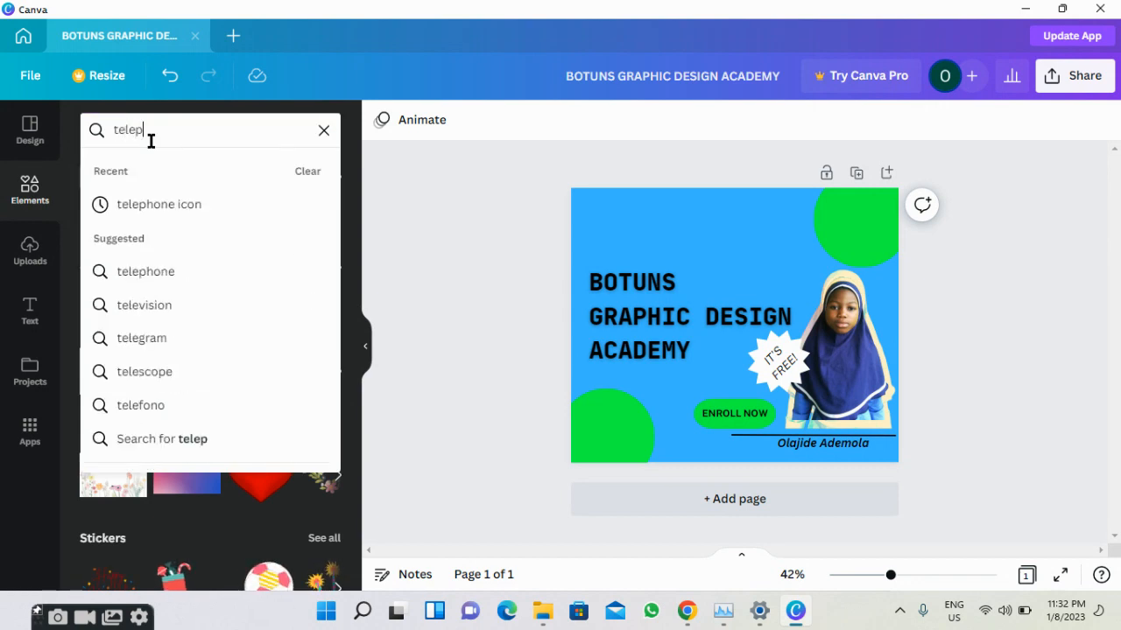
text(hone)
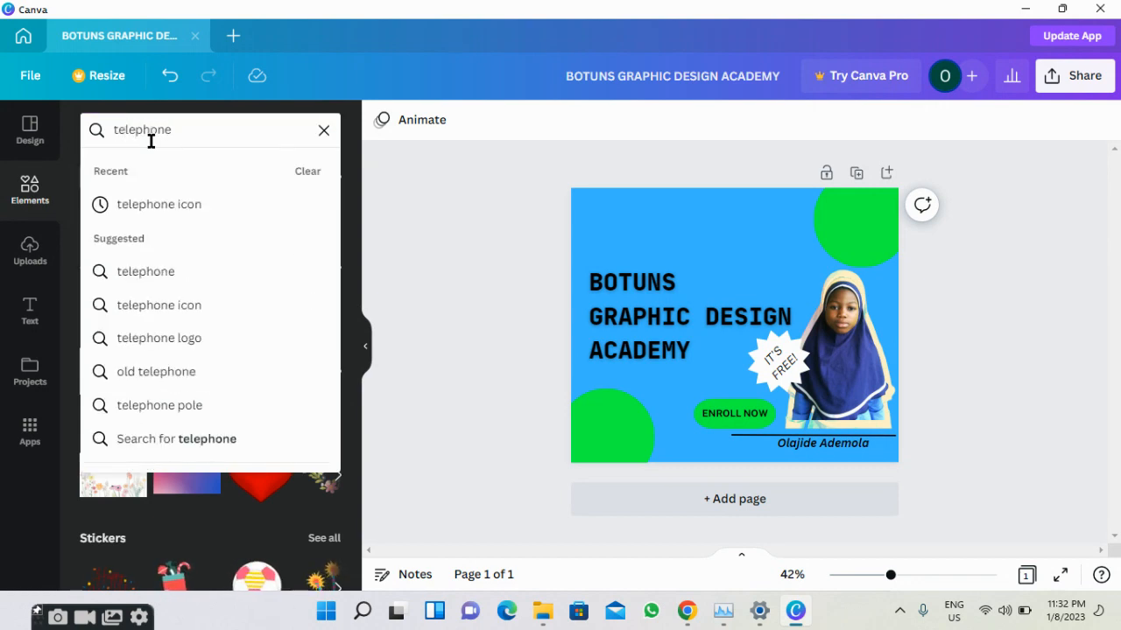
click(138, 204)
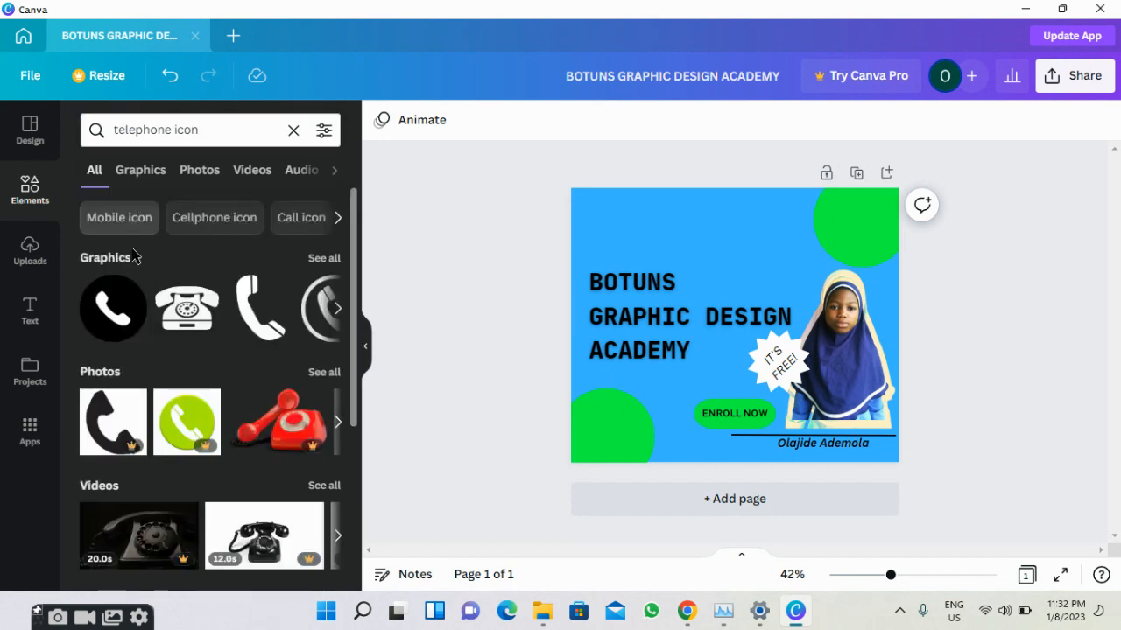
click(107, 333)
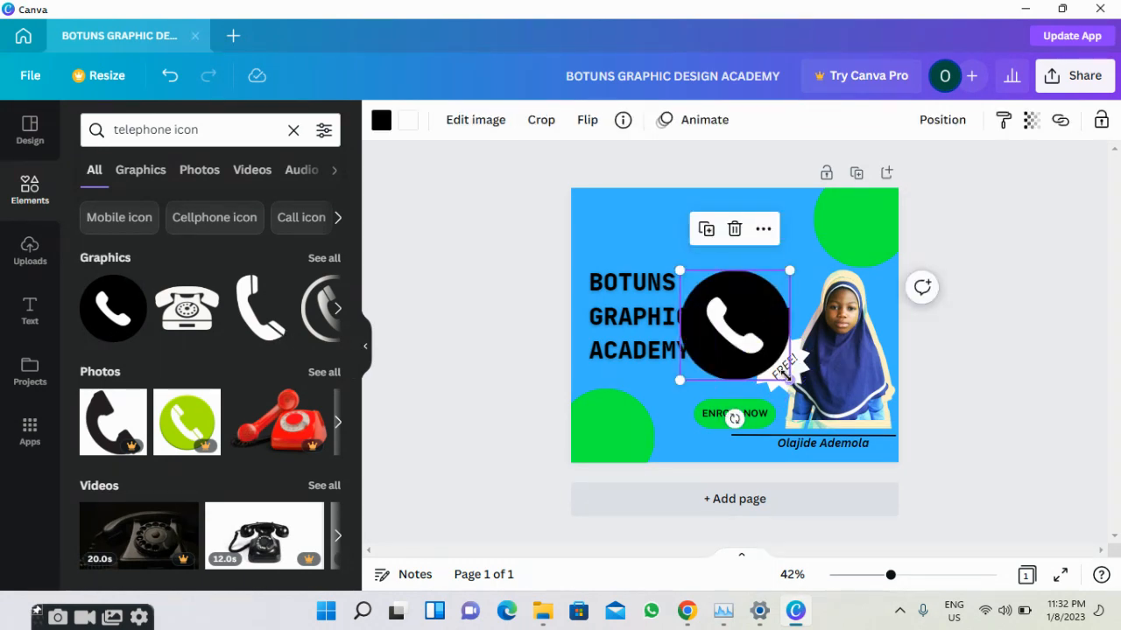
drag(788, 377, 597, 450)
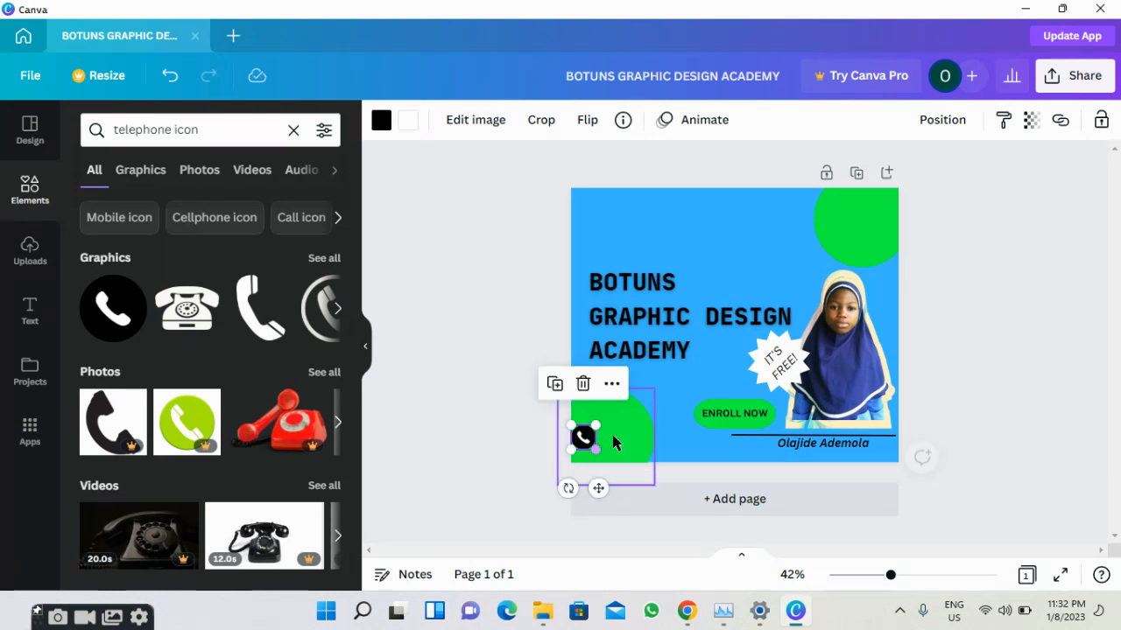
click(670, 423)
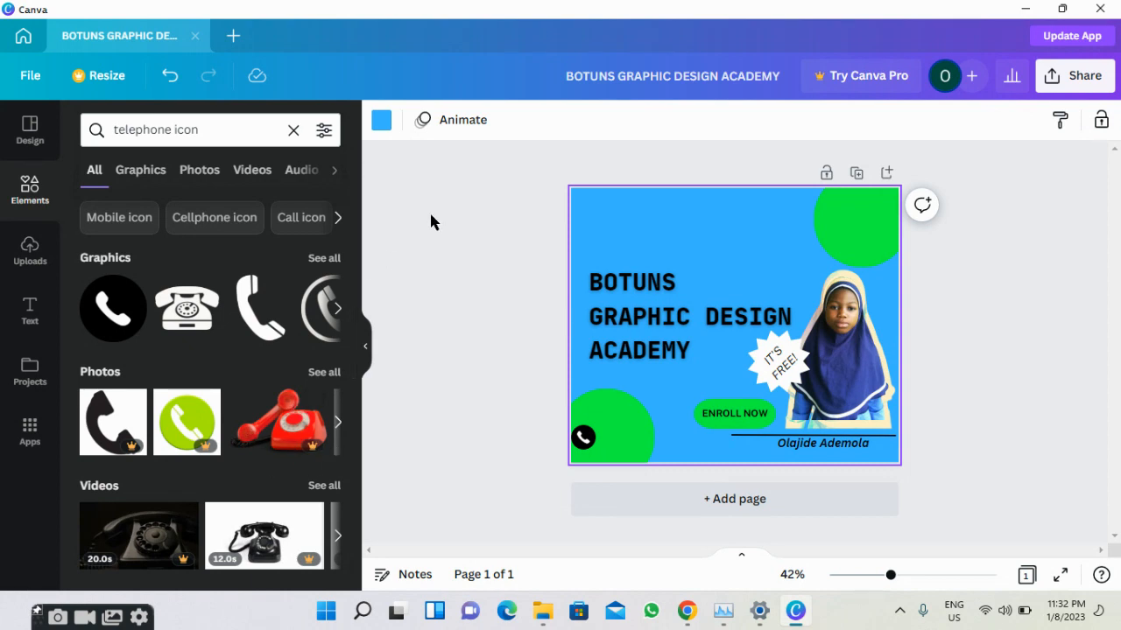
Add a body text box with the contact phone number and move it beside the telephone icon.
click(16, 319)
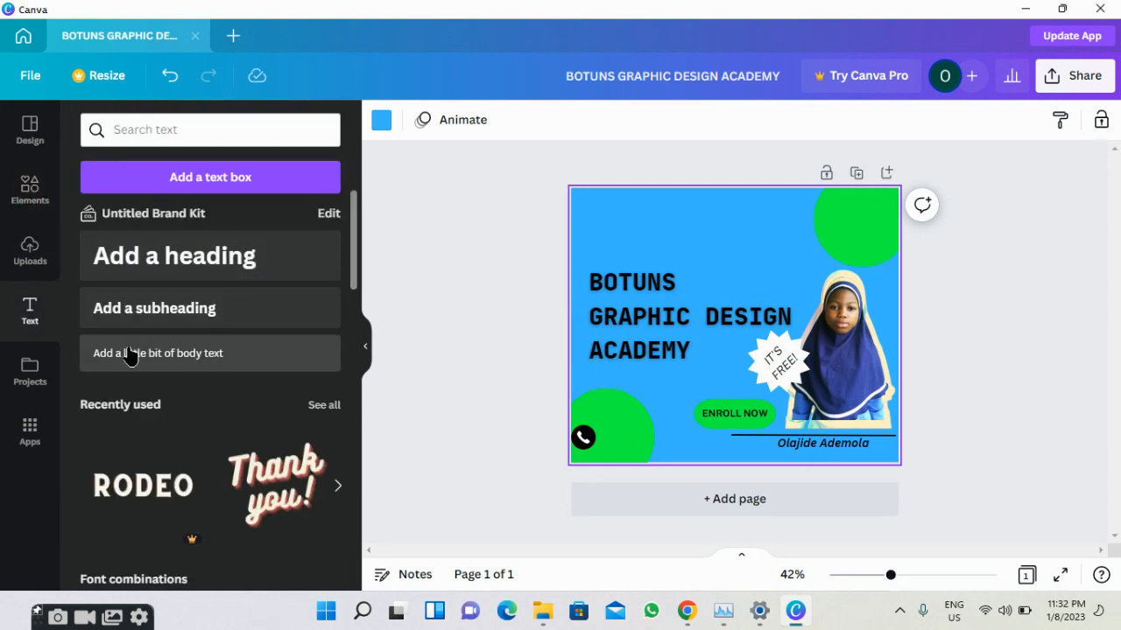
click(129, 353)
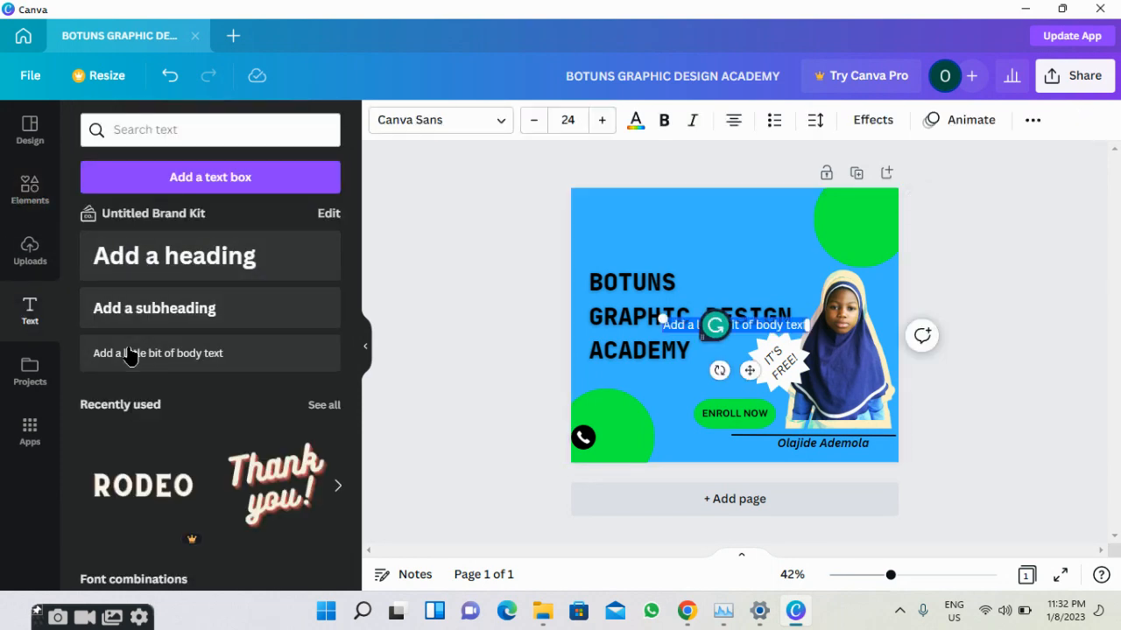
key(BackSpace)
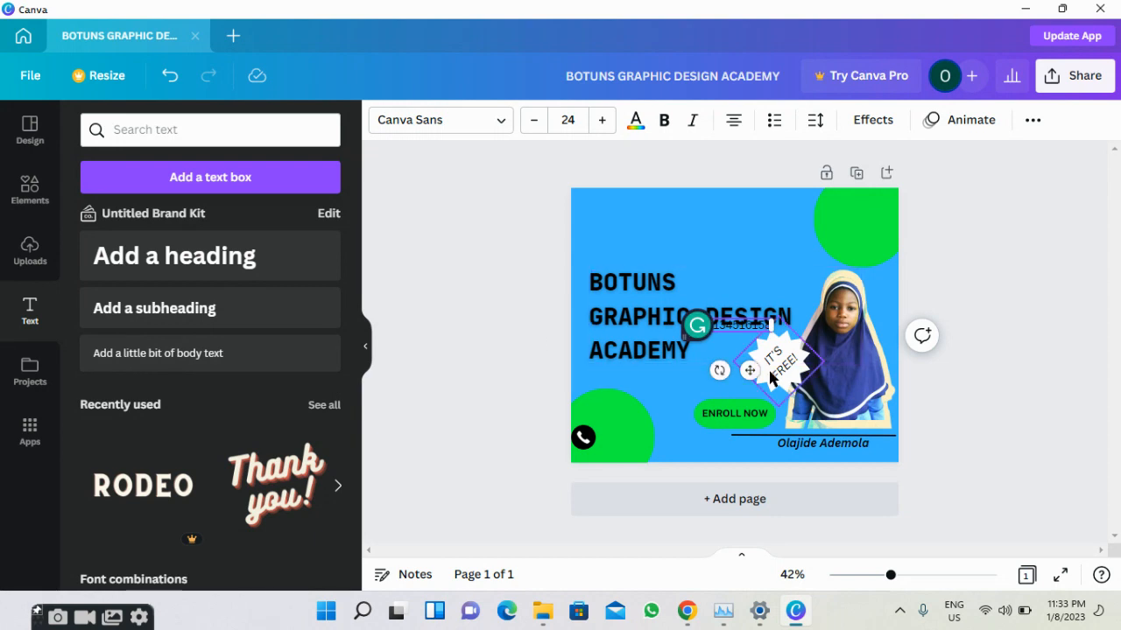
drag(750, 374, 652, 486)
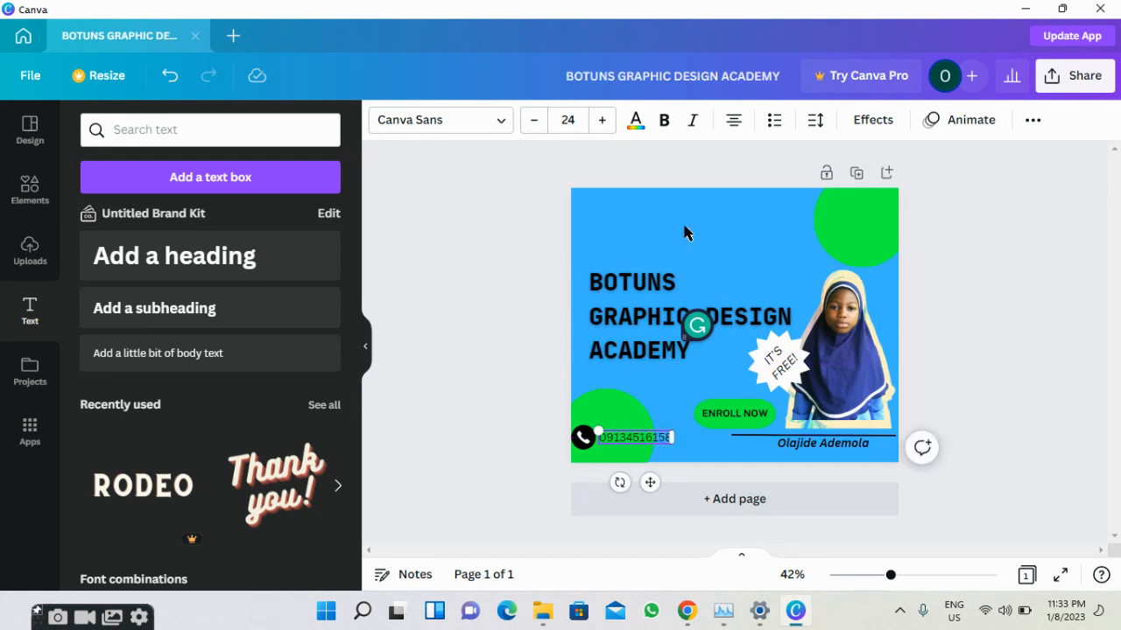
Make the phone number text bold.
double_click(653, 435)
double_click(637, 434)
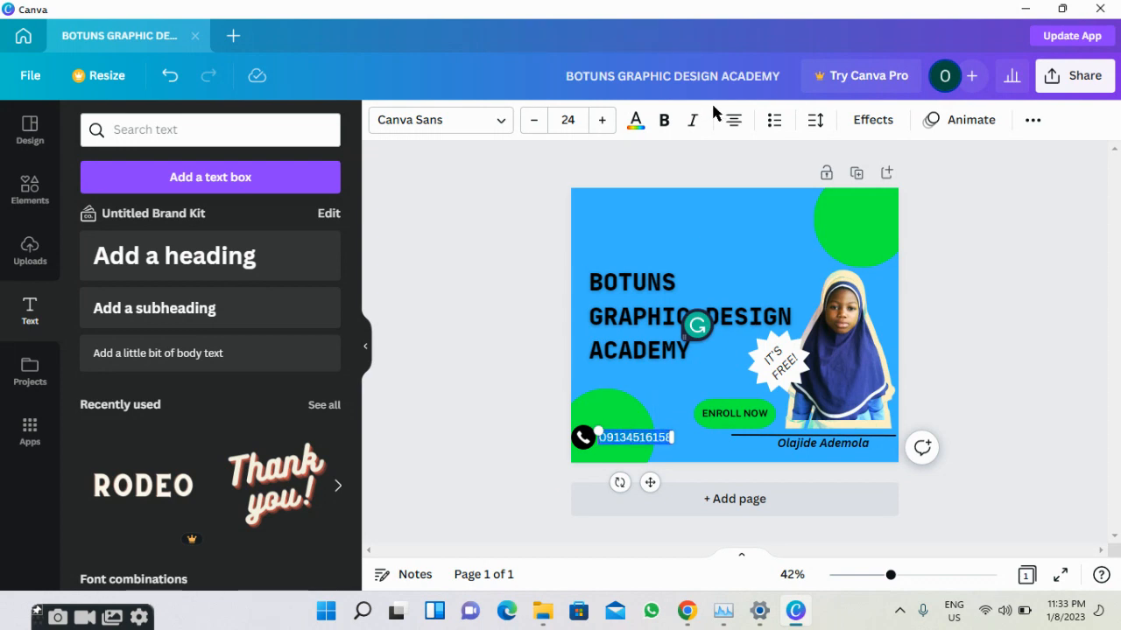
click(667, 120)
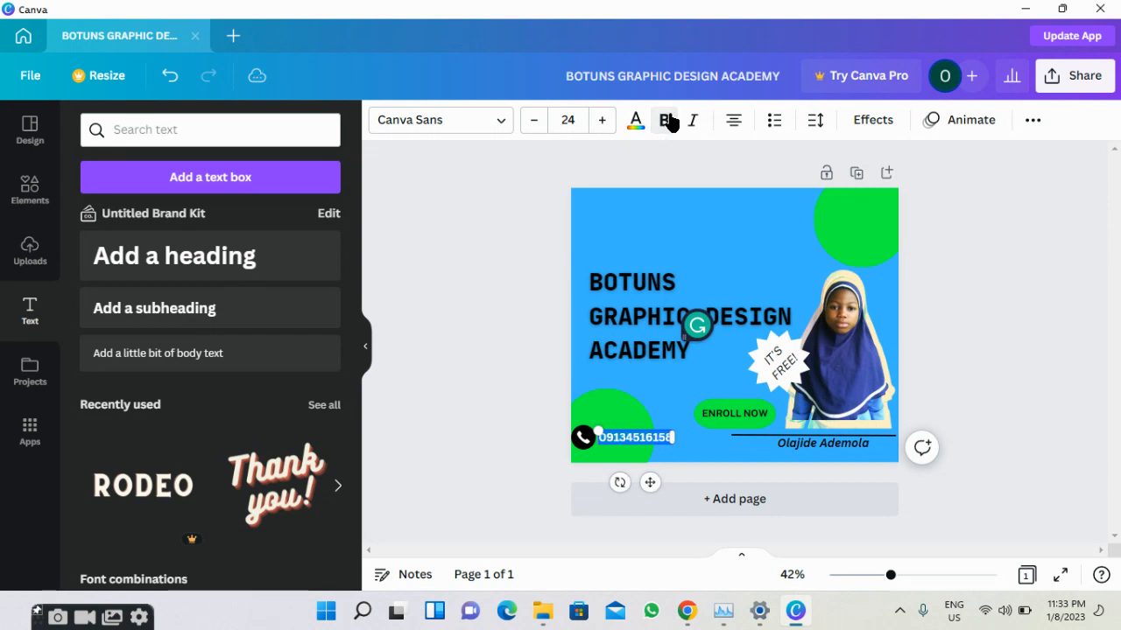
click(484, 265)
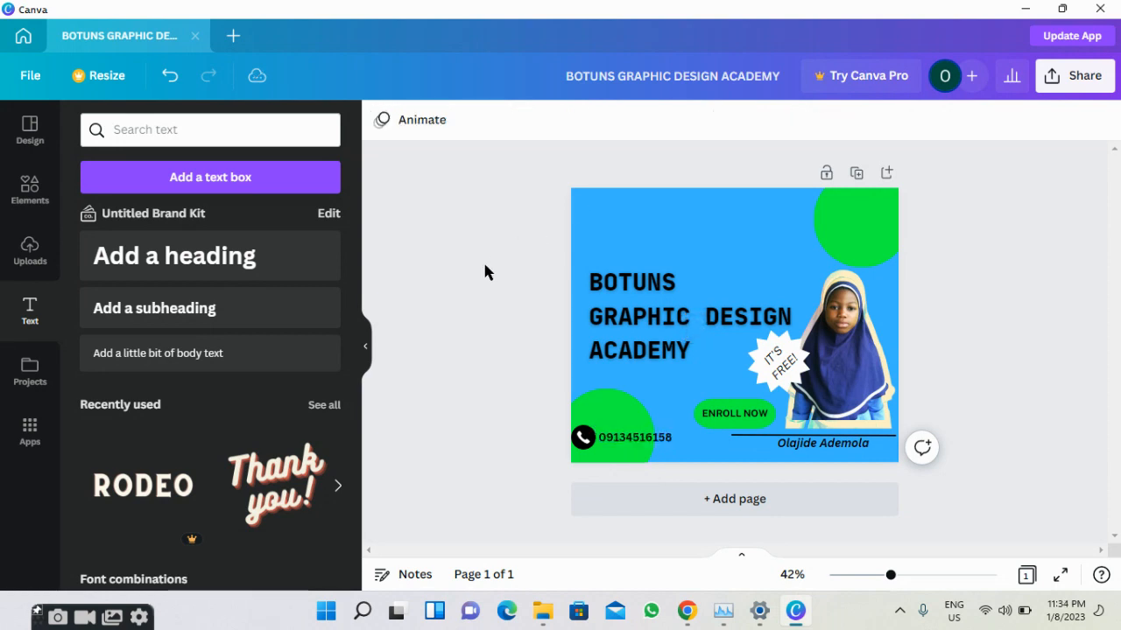
click(583, 438)
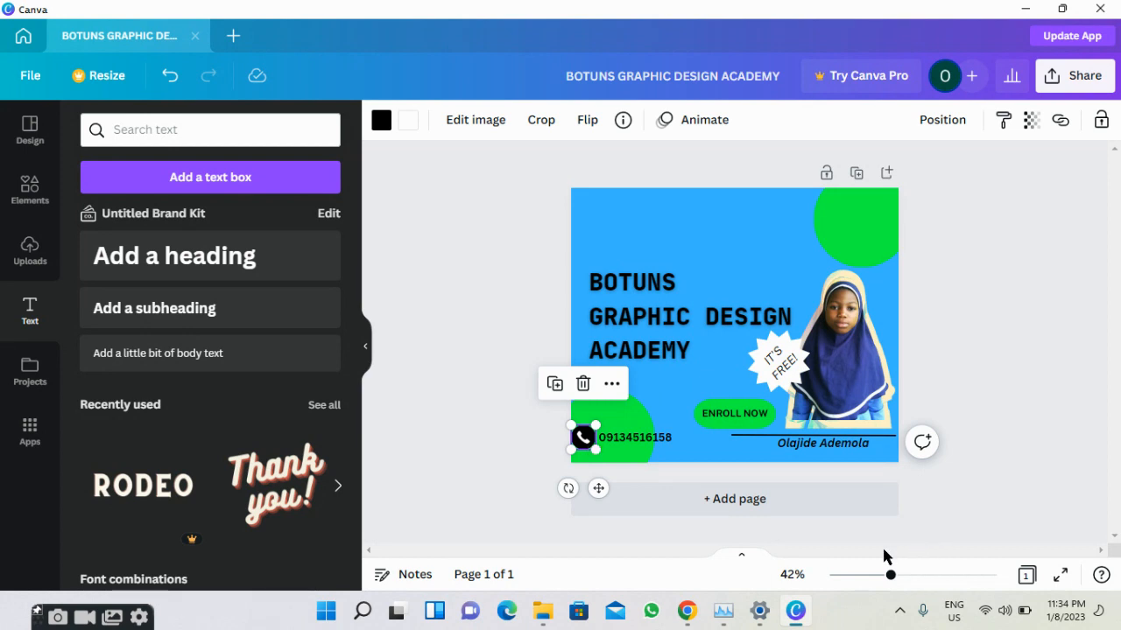
Shrink the phone icon to 54 × 54 and nudge the phone number snugly beside it.
mouse_move(890, 577)
mouse_down()
mouse_move(870, 577)
mouse_move(881, 578)
mouse_up()
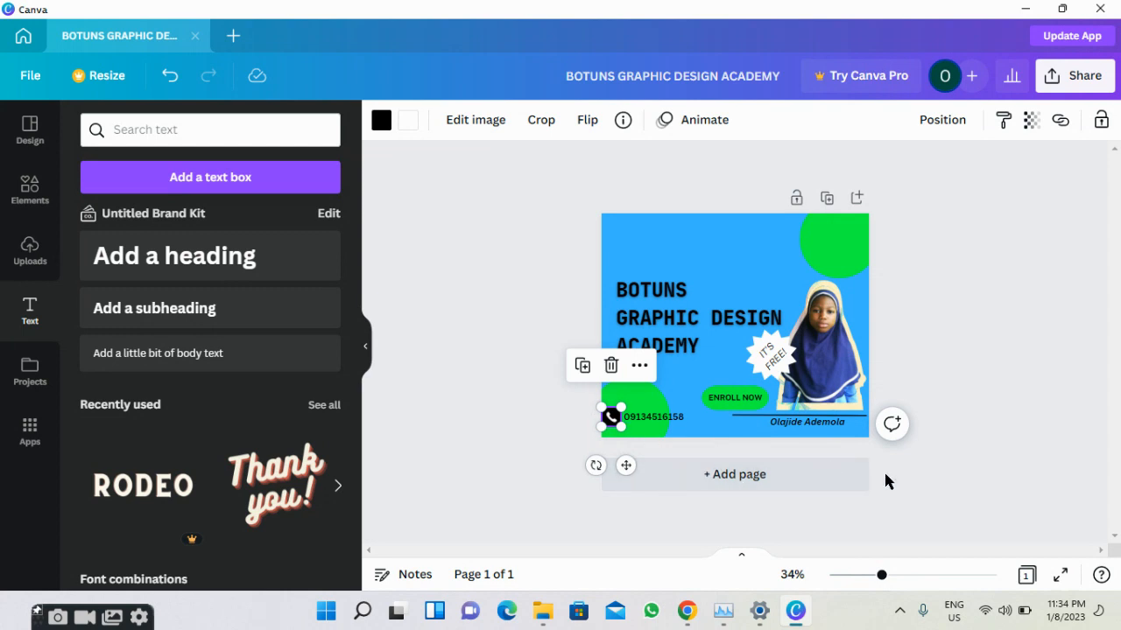
drag(883, 577, 890, 578)
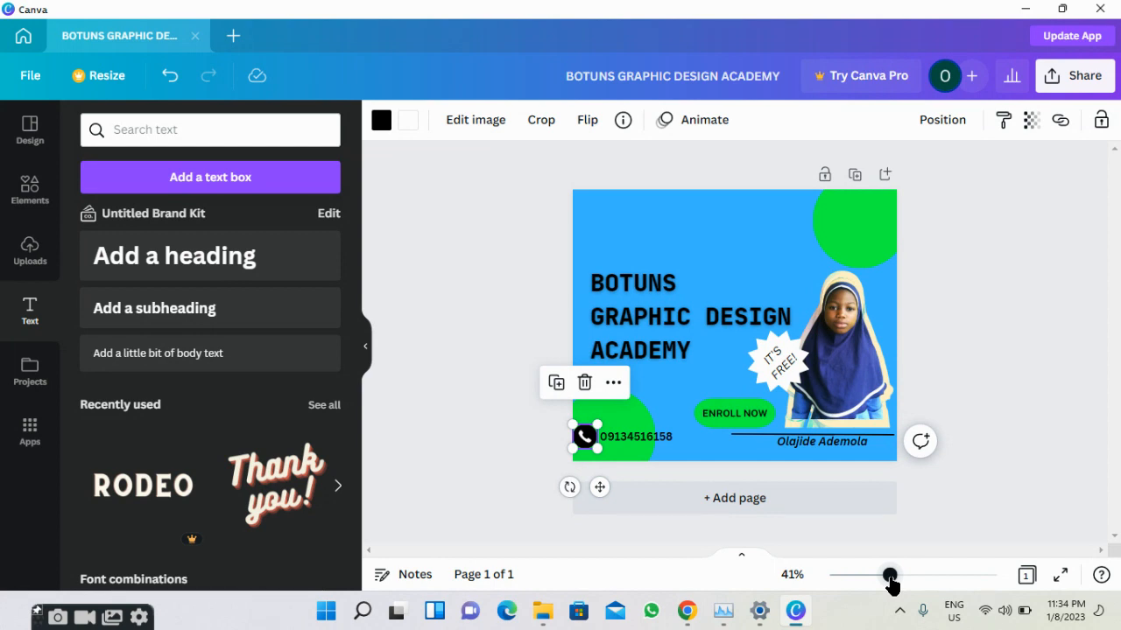
drag(890, 578, 891, 578)
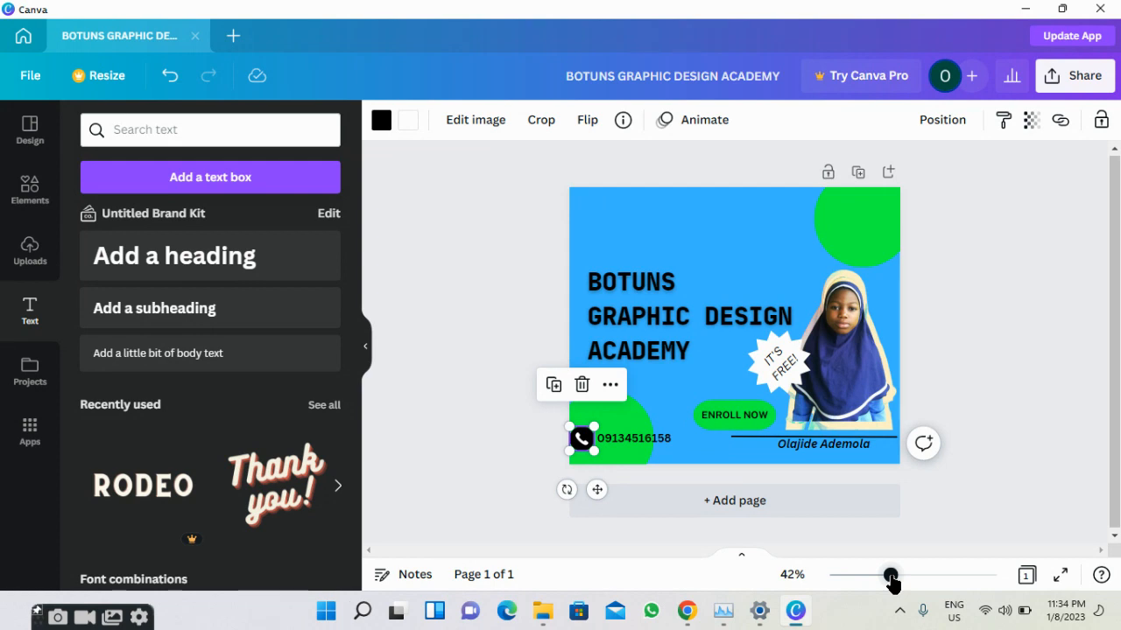
mouse_move(891, 580)
mouse_down()
mouse_move(844, 579)
mouse_move(931, 560)
mouse_move(878, 569)
mouse_up()
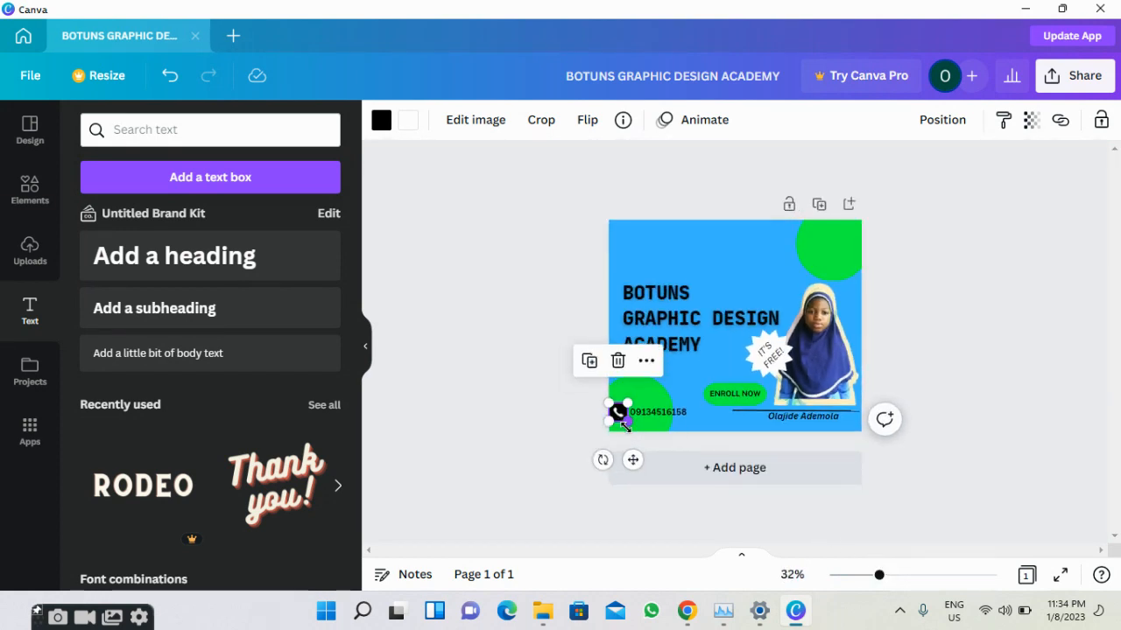
drag(629, 421, 624, 416)
double_click(660, 417)
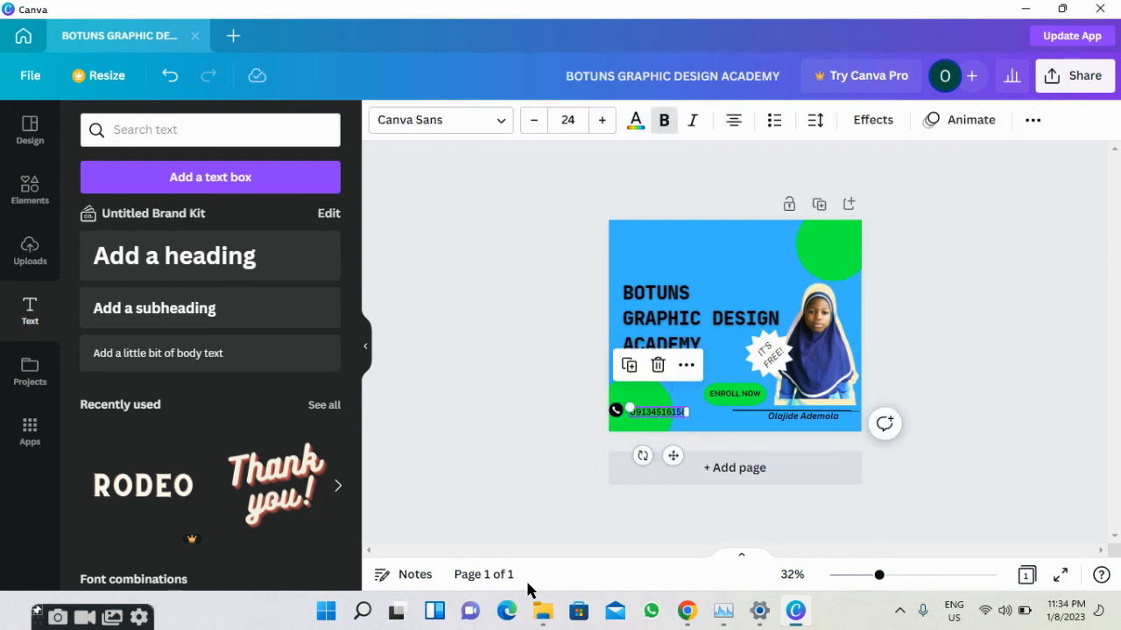
key(Left)
key(Left)
key(Left)
key(Left)
key(Left)
key(Left)
key(Left)
key(Left)
key(Left)
key(Left)
key(Left)
key(Left)
key(Left)
key(Left)
key(Left)
key(Left)
key(Left)
key(Left)
key(Up)
key(Up)
key(Up)
key(Up)
key(Up)
key(Up)
key(Up)
key(Up)
key(Up)
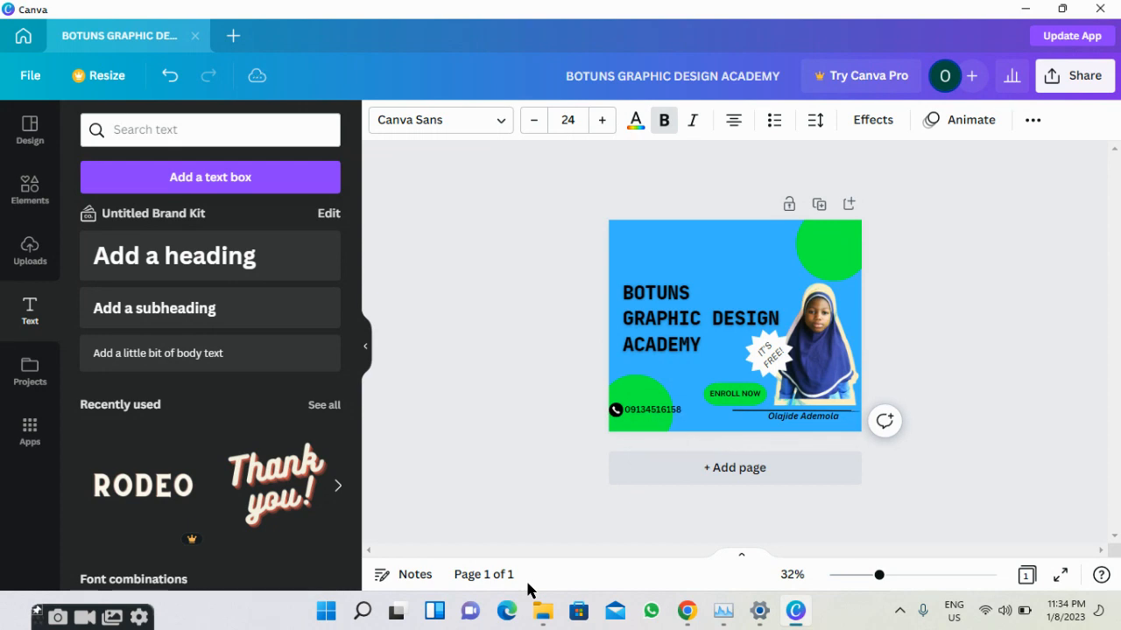
key(Right)
key(Left)
key(Left)
key(Left)
key(Left)
key(Left)
key(Left)
key(Left)
key(Left)
key(Left)
key(Left)
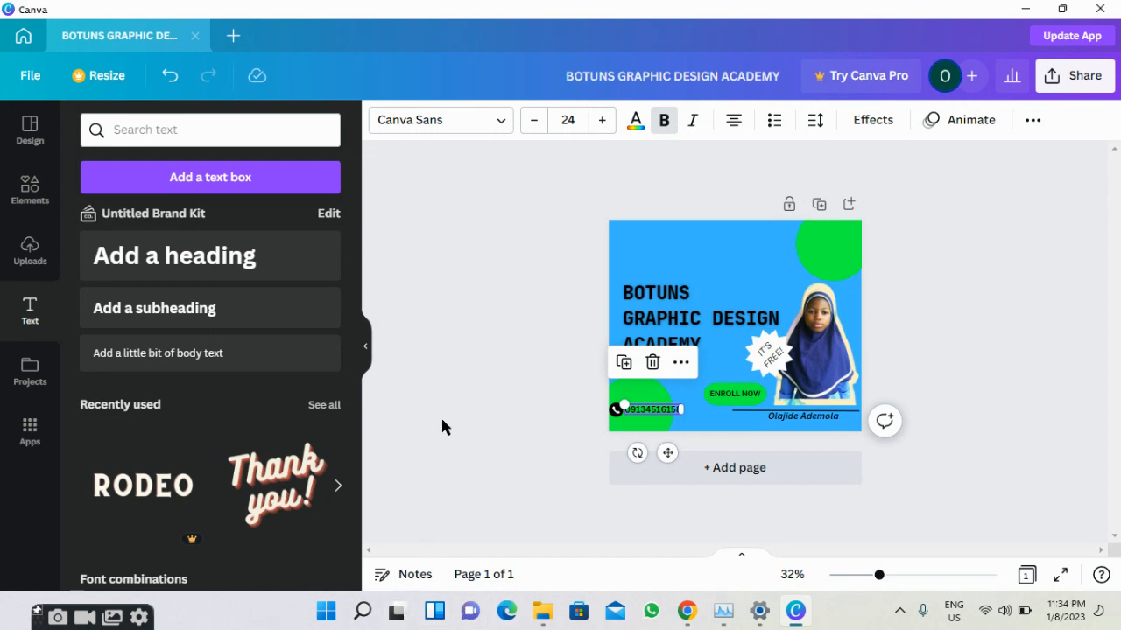
click(441, 419)
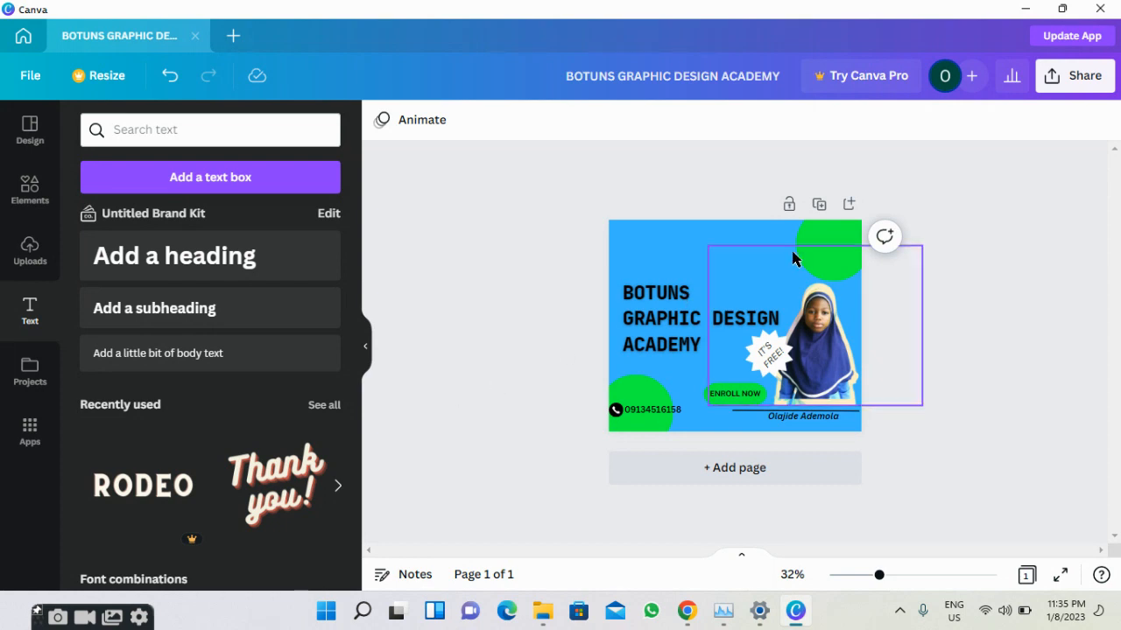
Download the flyer as a PNG, saved to Downloads as BOTUNS GRAPHIC DESIGN ACADEMY.png.
click(1054, 77)
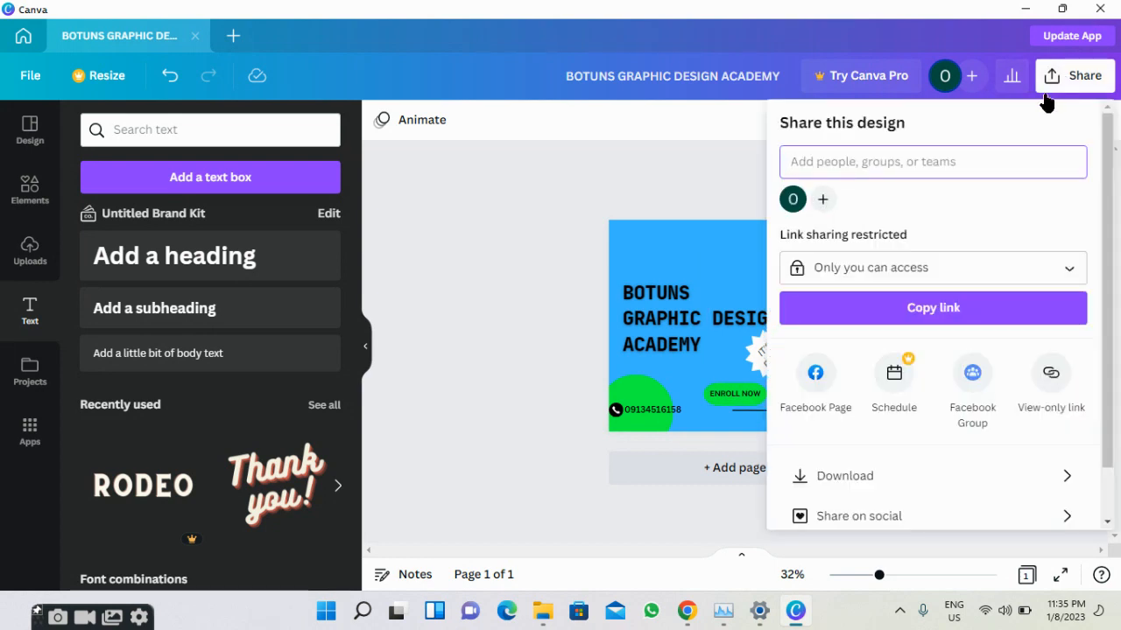
click(1002, 473)
click(888, 354)
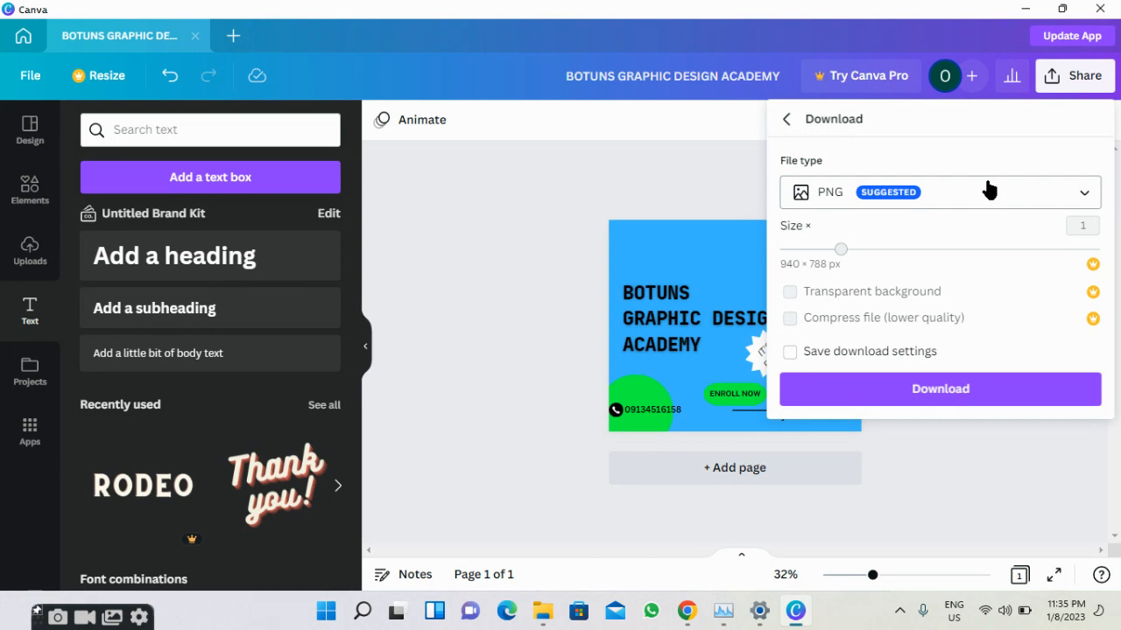
click(988, 190)
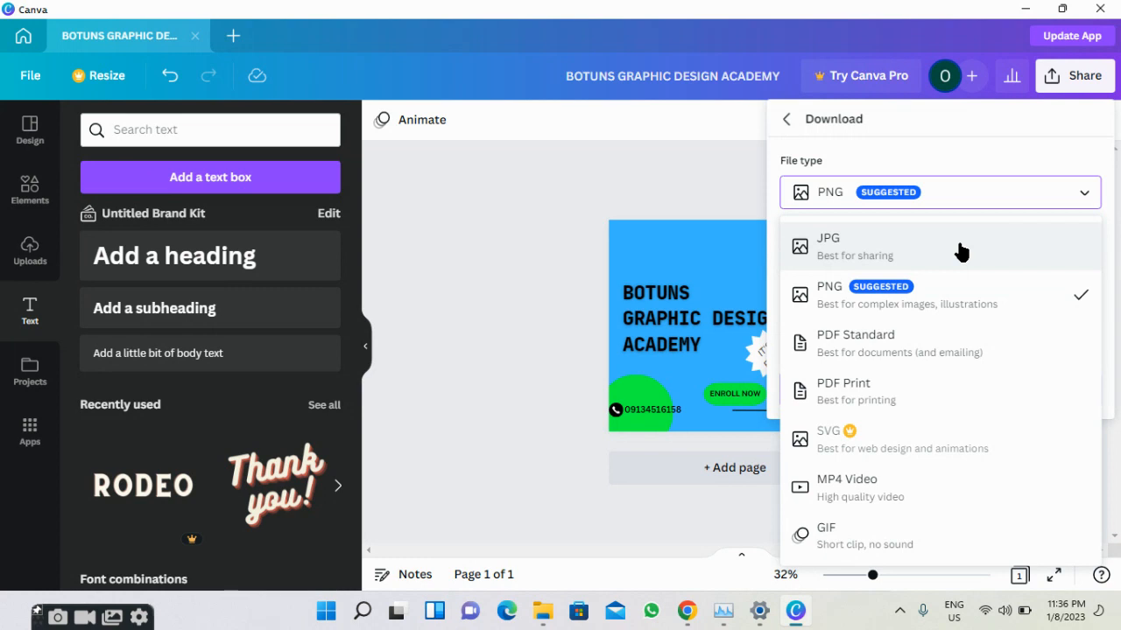
click(992, 305)
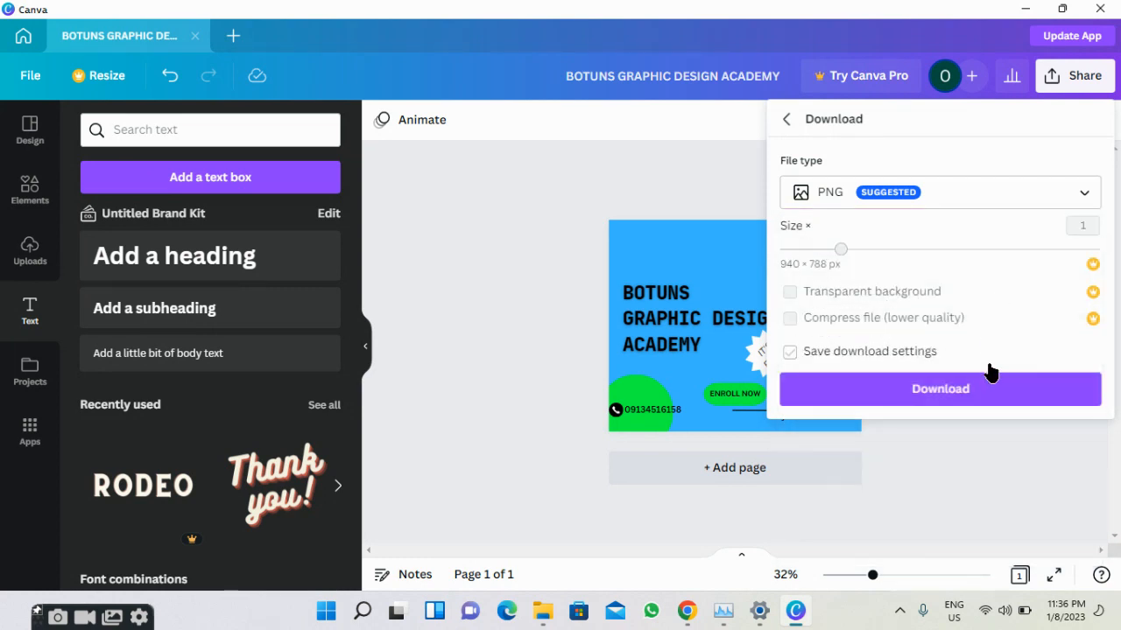
click(986, 390)
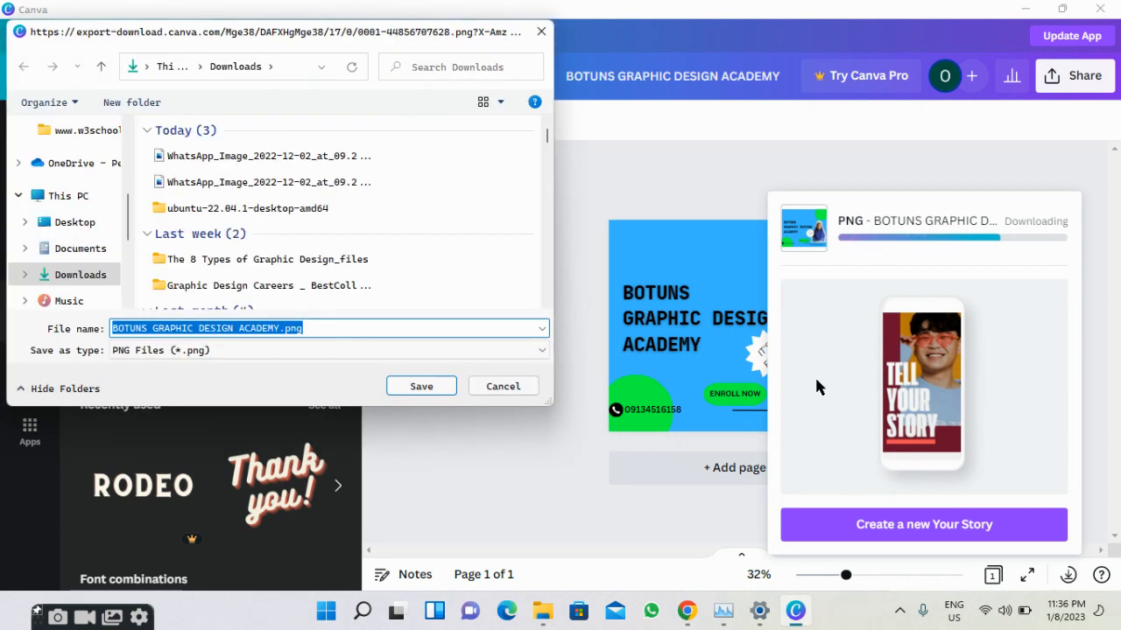
click(408, 386)
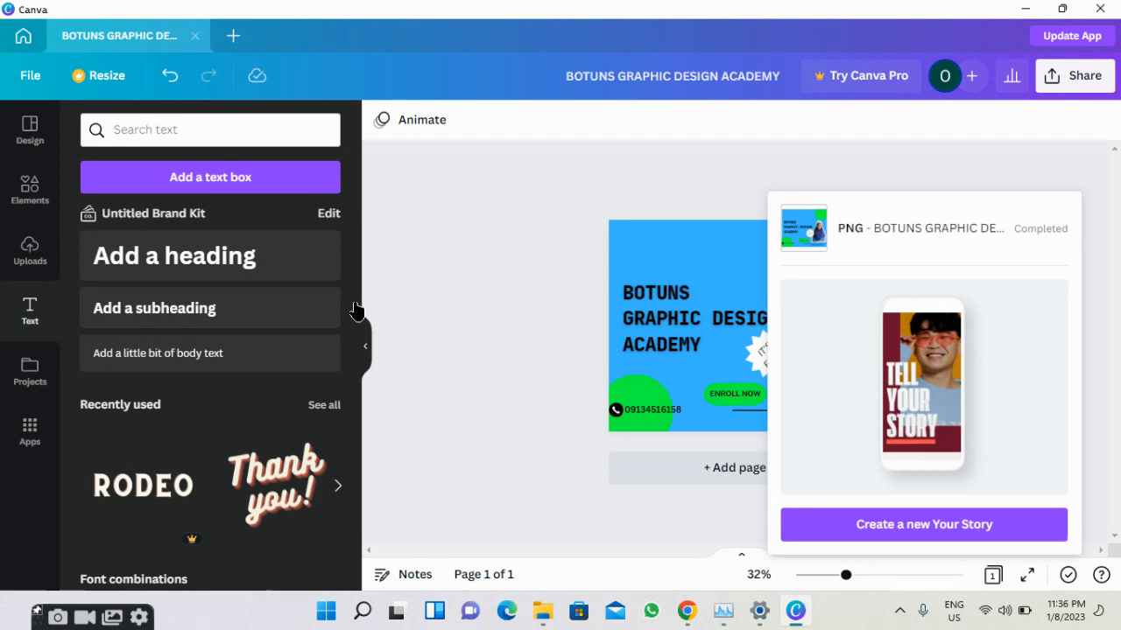
Return to the Canva home page, show All templates and focus the template search bar.
click(24, 35)
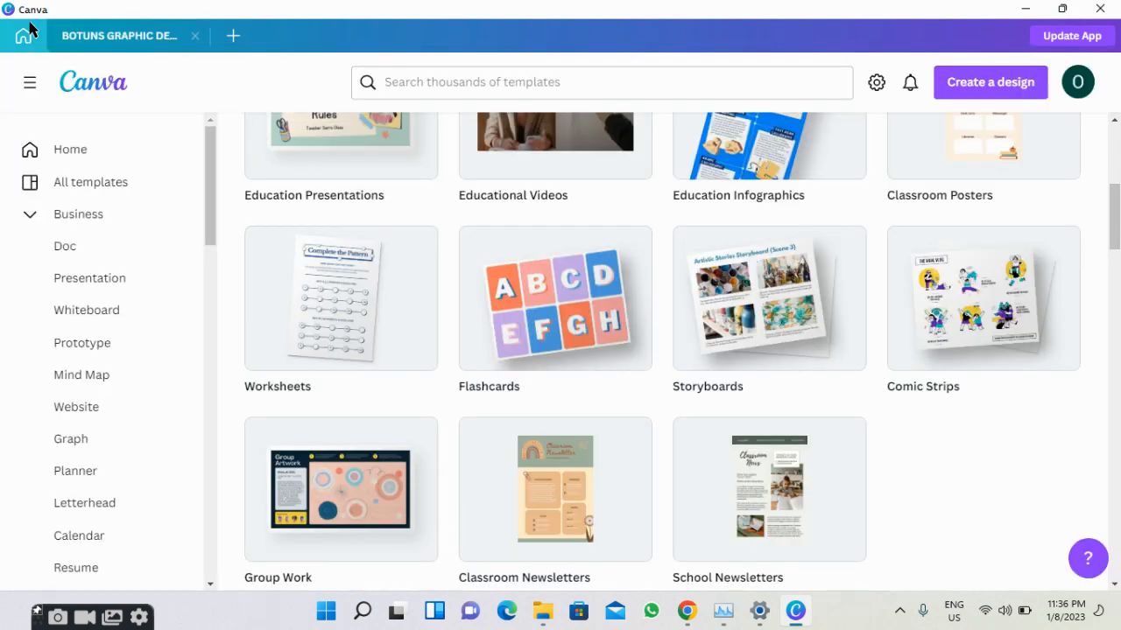
scroll(375, 360, up, 2)
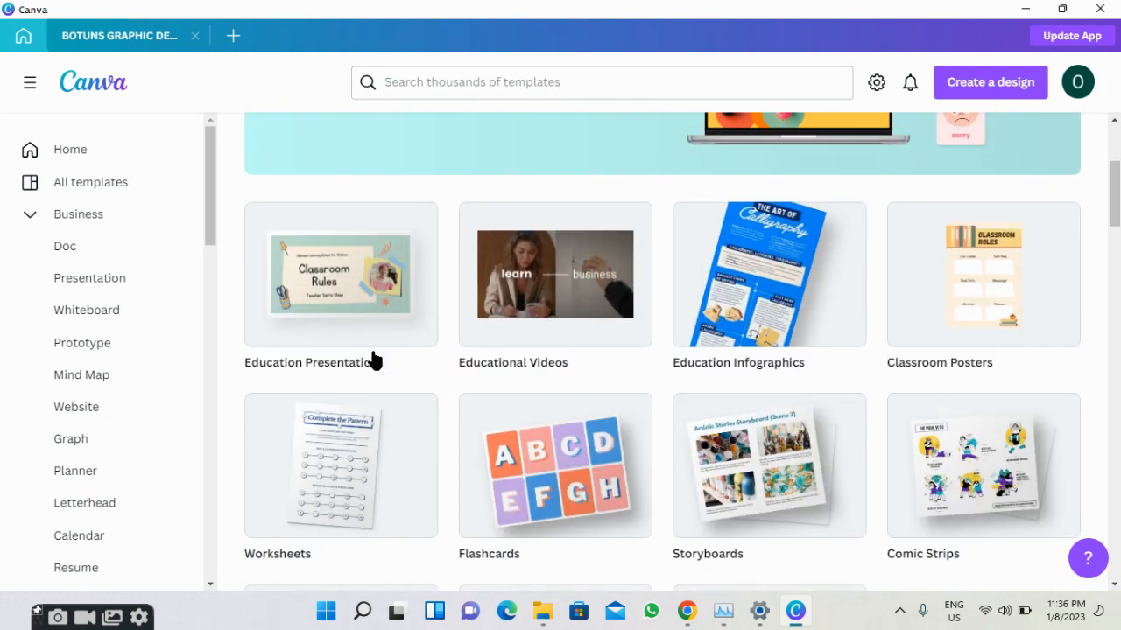
scroll(375, 360, down, 2)
scroll(374, 360, up, 1)
scroll(372, 359, up, 3)
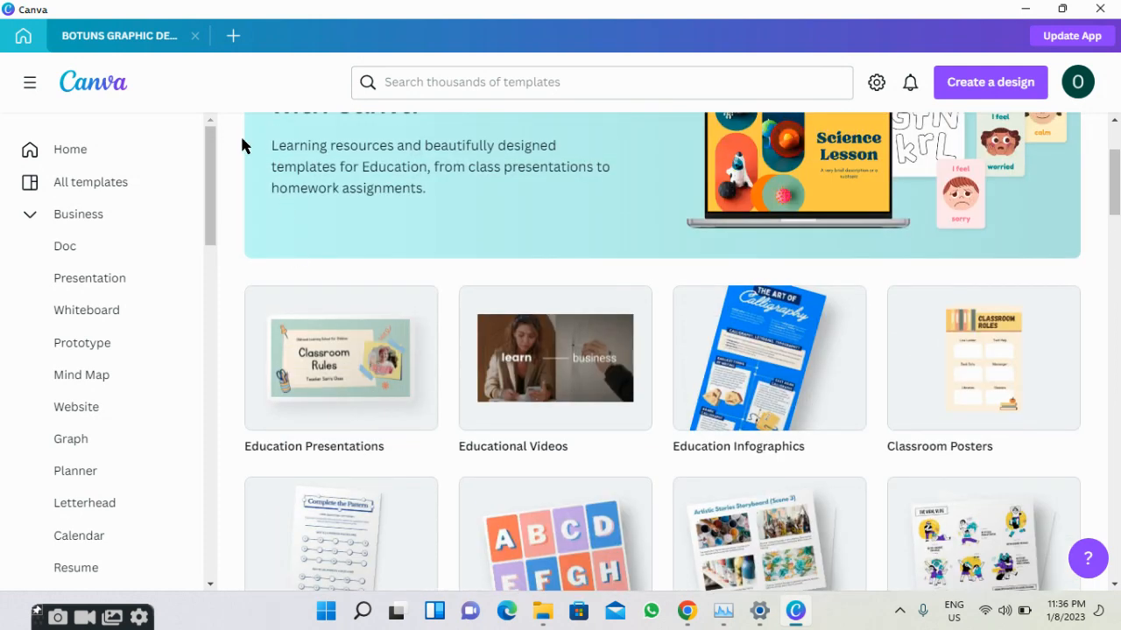
click(89, 184)
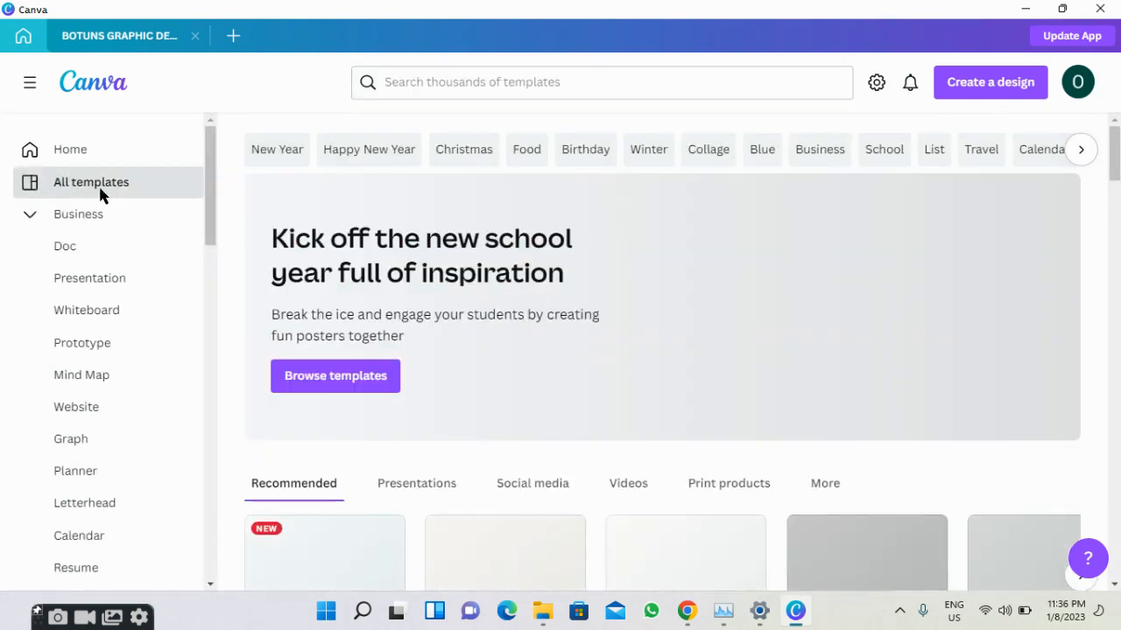
click(453, 84)
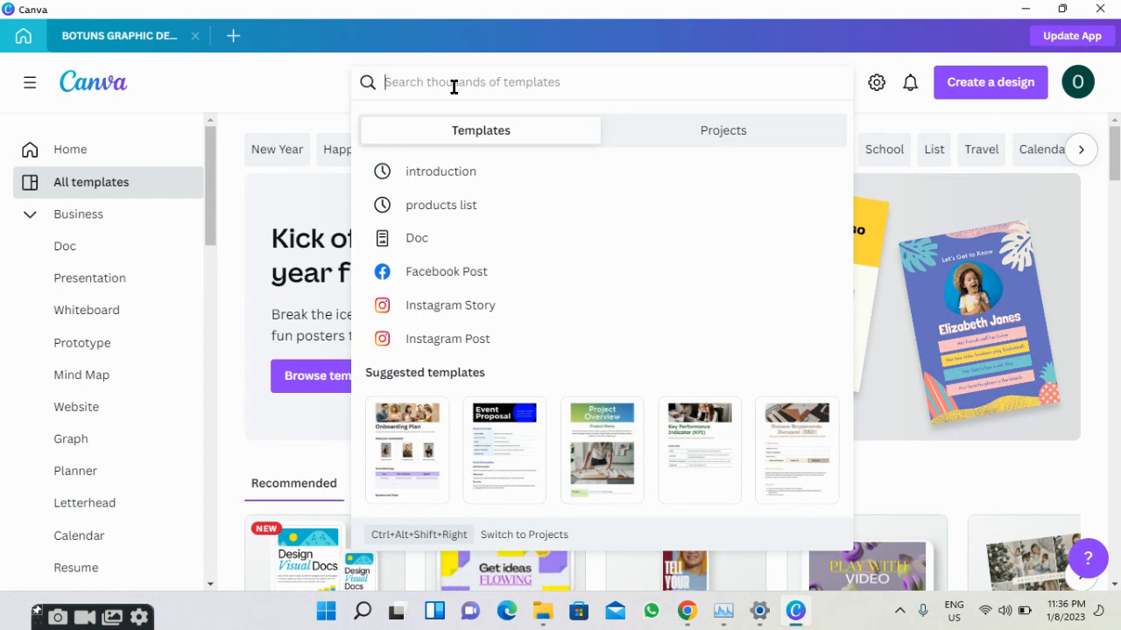
Dismiss the template search suggestions and scroll through the All templates page.
scroll(881, 368, down, 6)
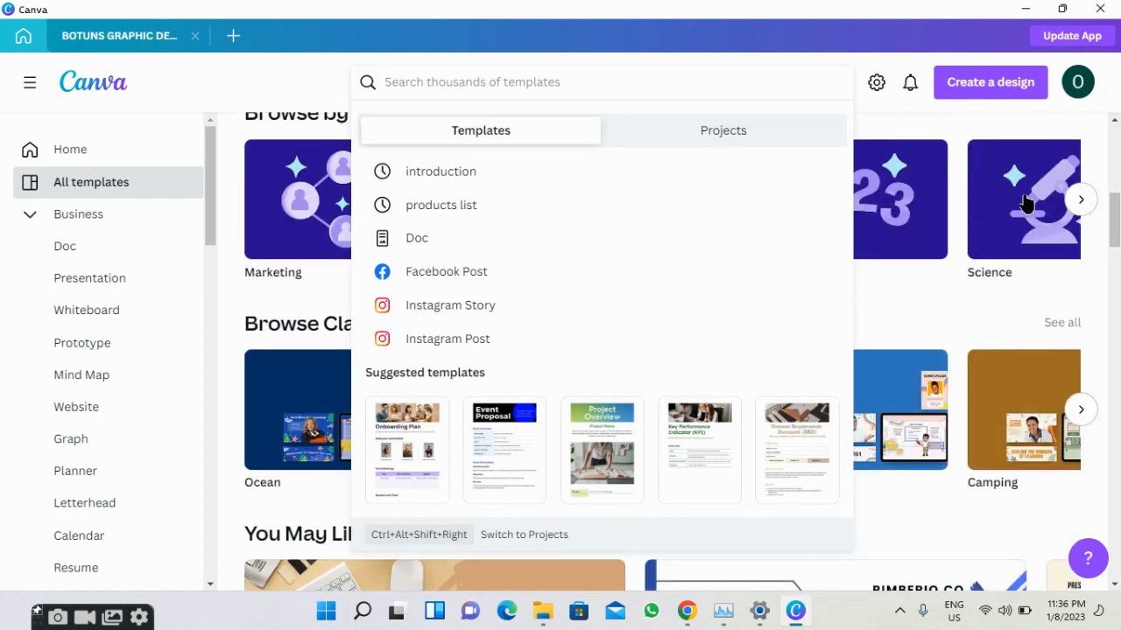
click(1104, 230)
scroll(930, 359, down, 7)
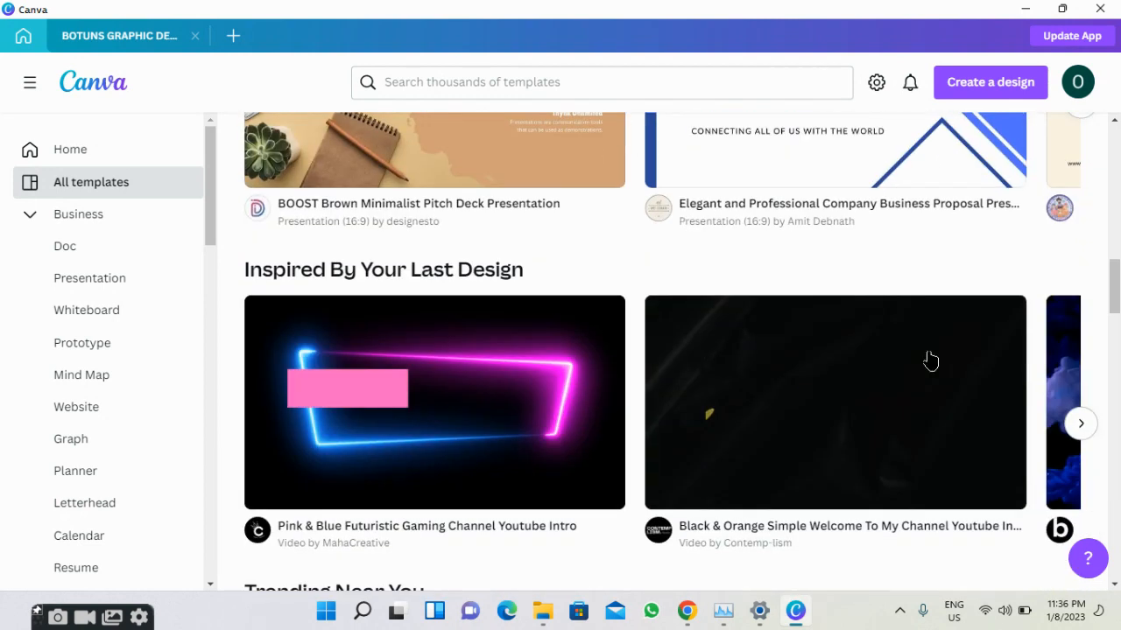
scroll(925, 360, up, 2)
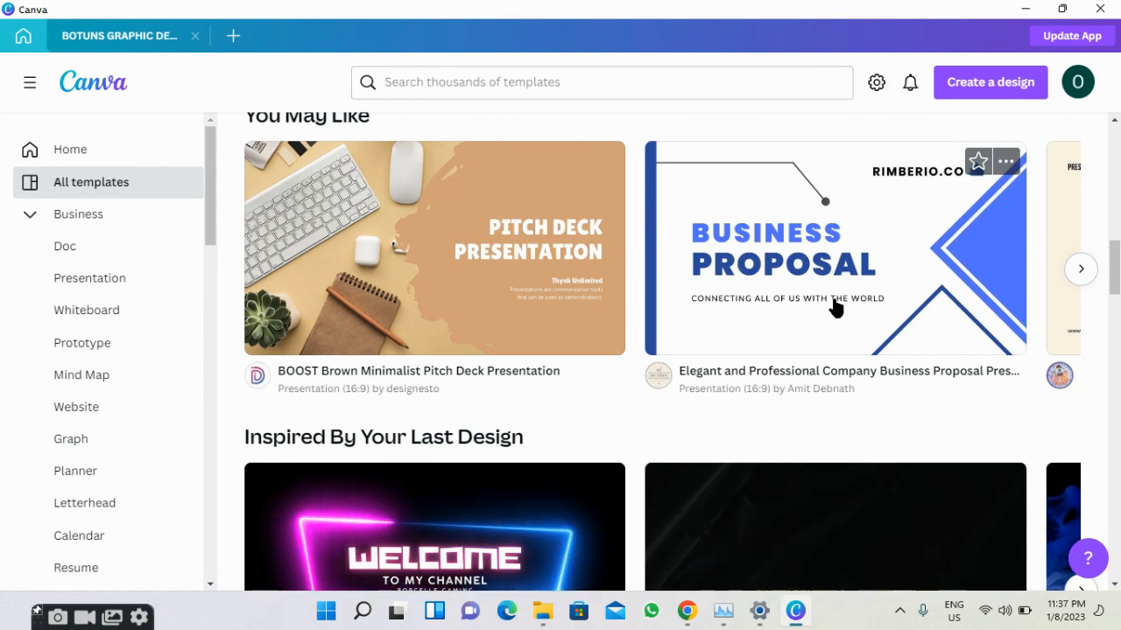
scroll(834, 306, down, 2)
scroll(834, 306, down, 10)
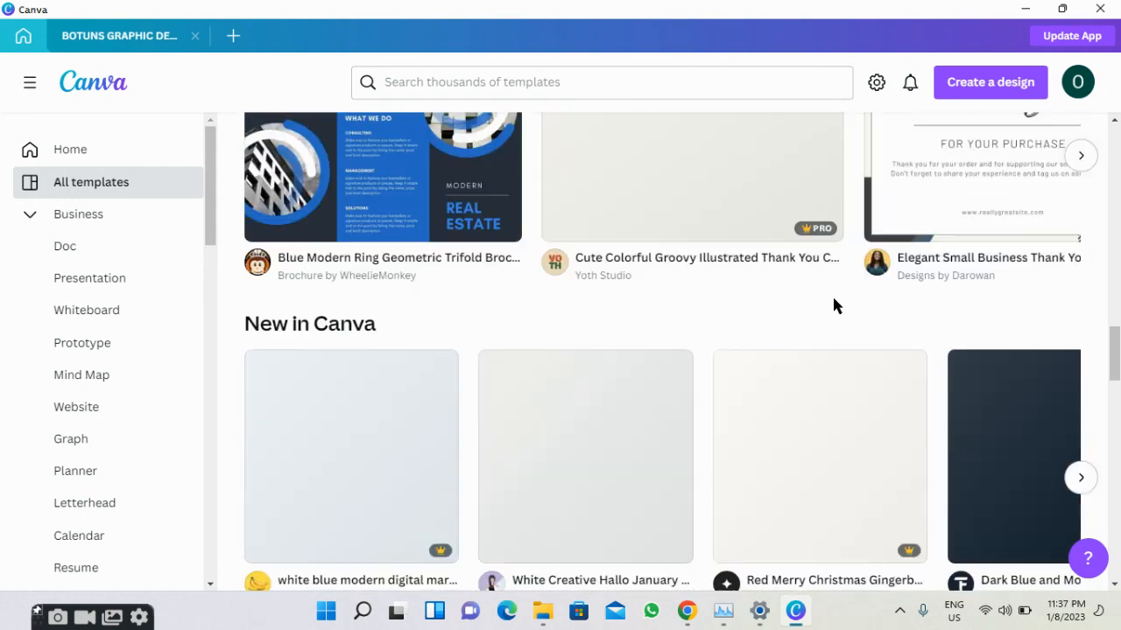
scroll(834, 306, down, 3)
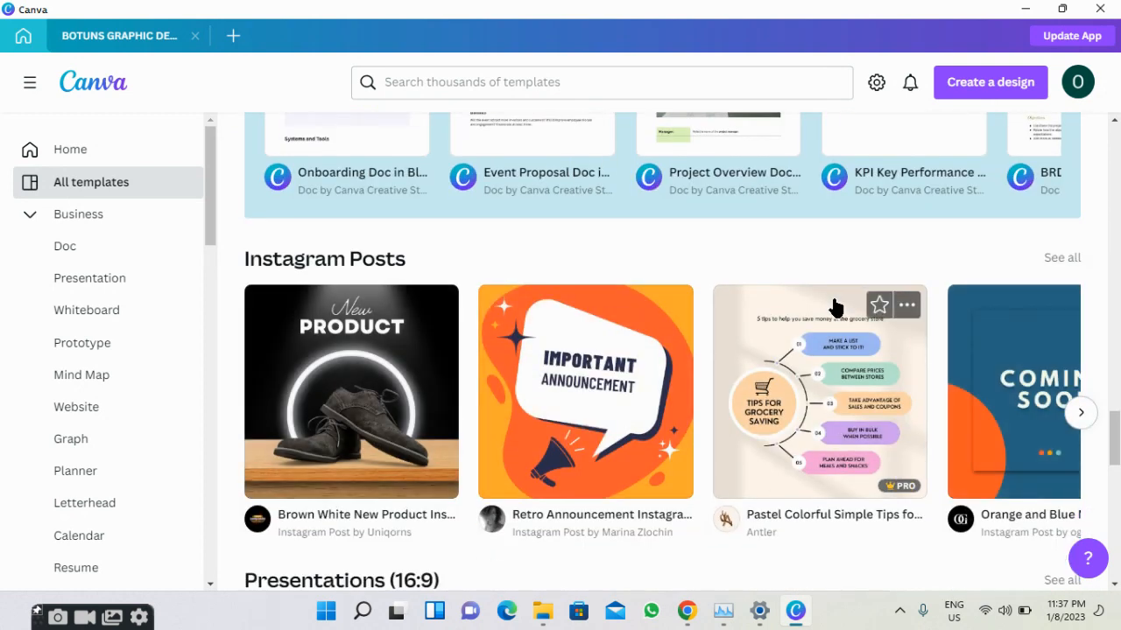
scroll(834, 307, down, 5)
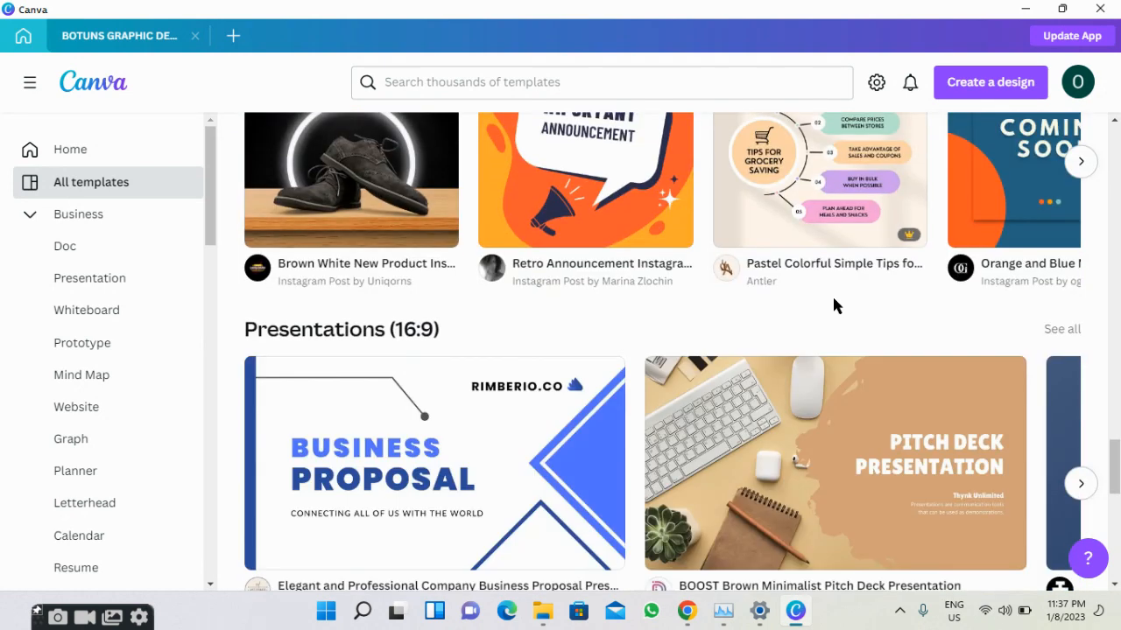
scroll(834, 306, down, 5)
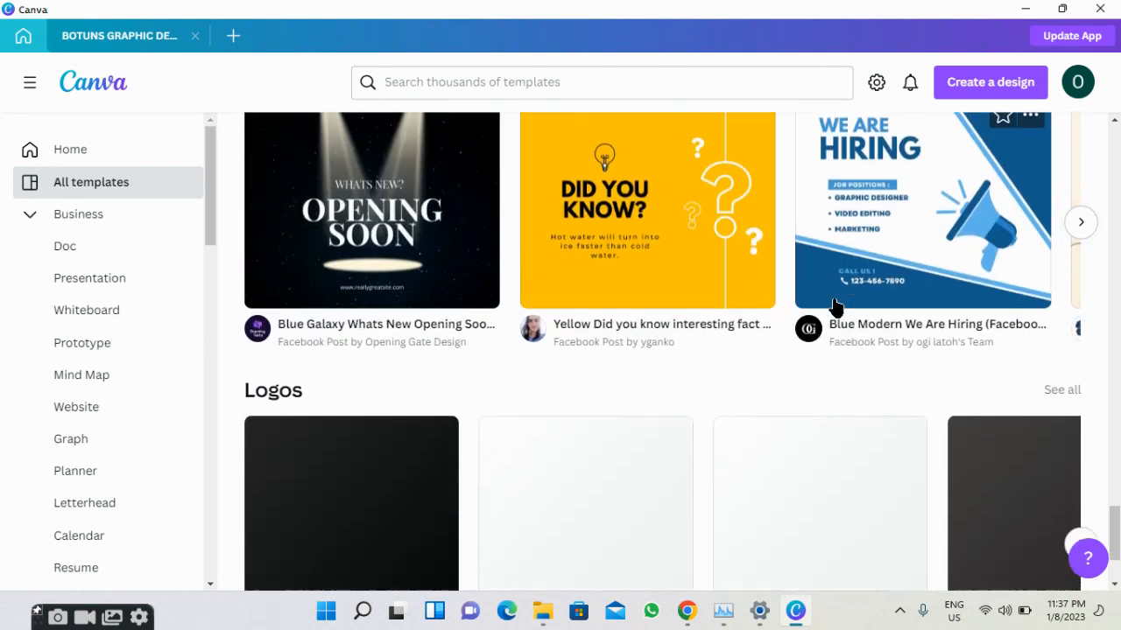
scroll(834, 307, up, 2)
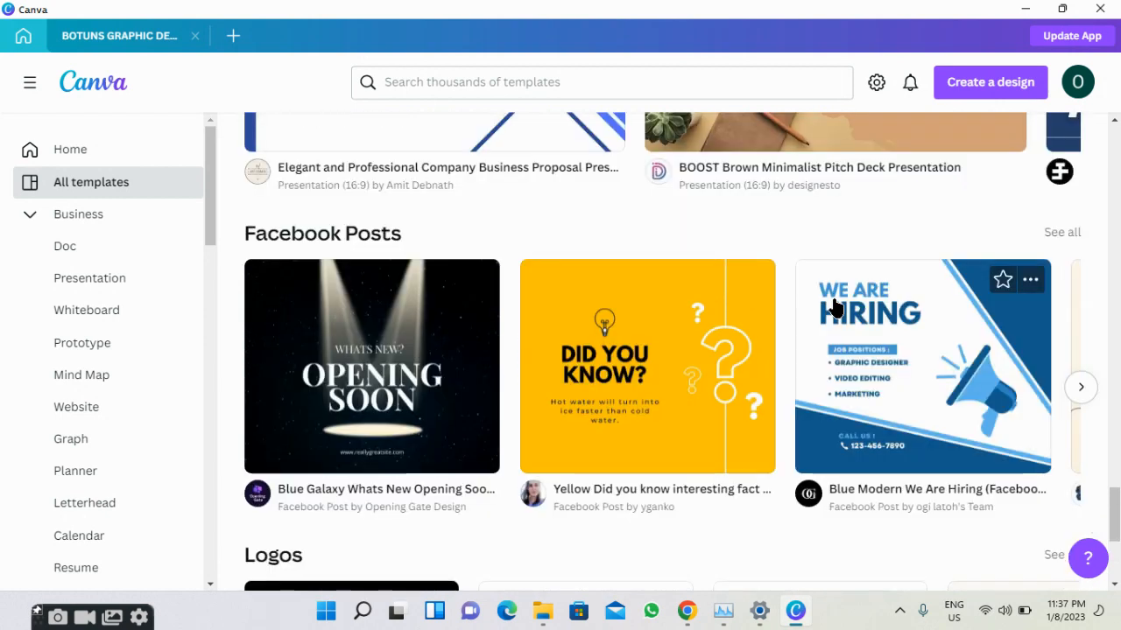
scroll(834, 306, down, 3)
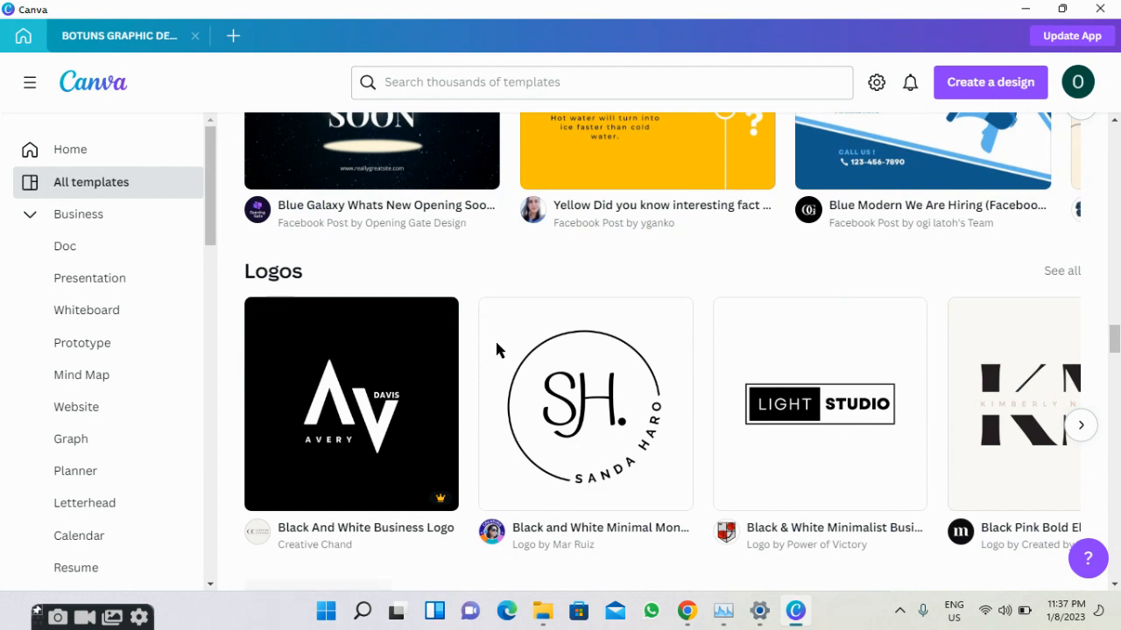
scroll(99, 438, down, 5)
scroll(105, 420, down, 8)
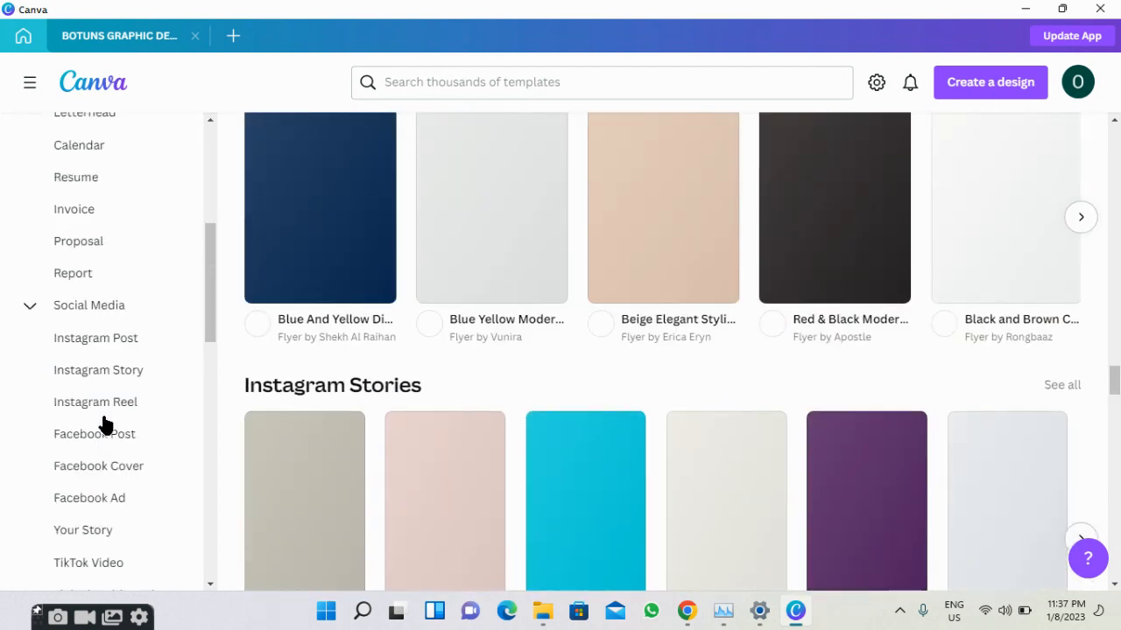
scroll(109, 413, down, 5)
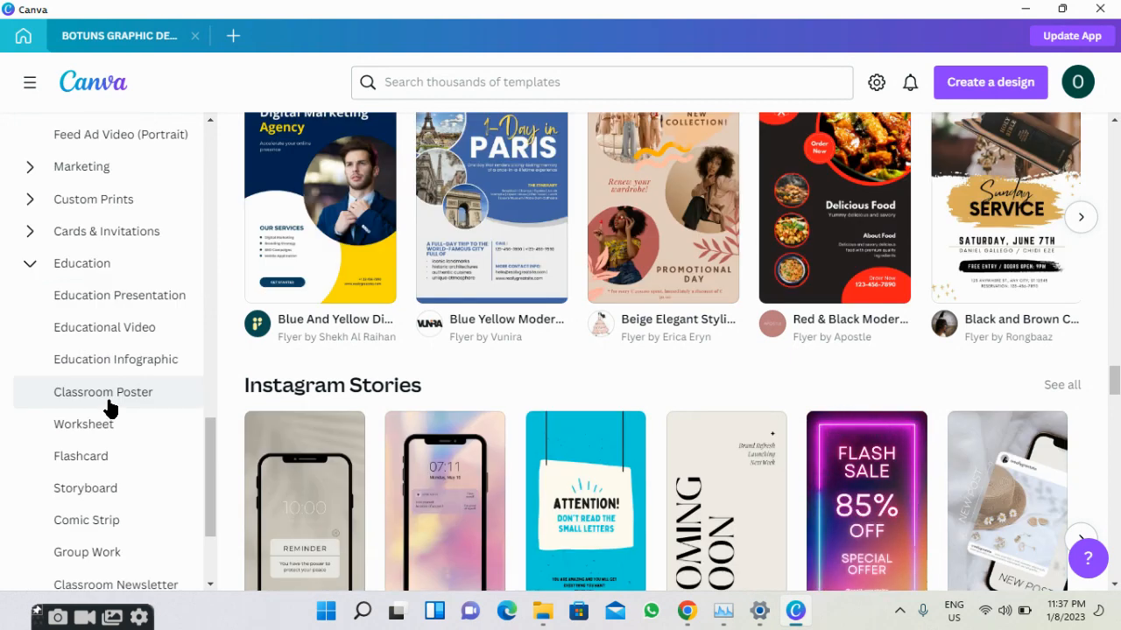
scroll(105, 335, up, 2)
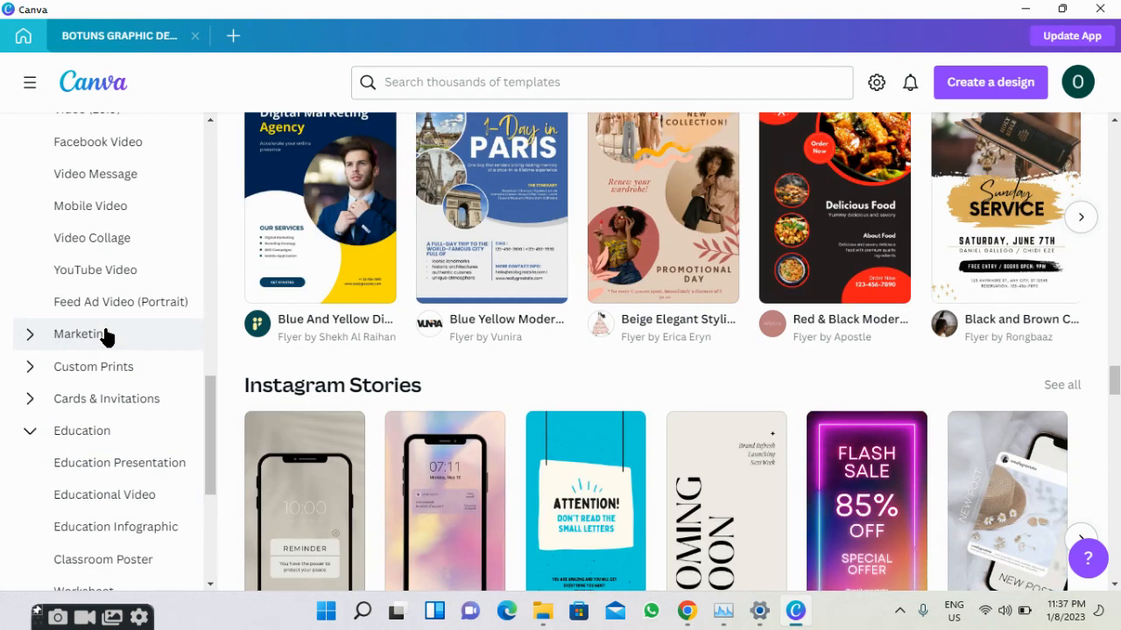
Open the Marketing templates category and scroll through its designs.
click(104, 328)
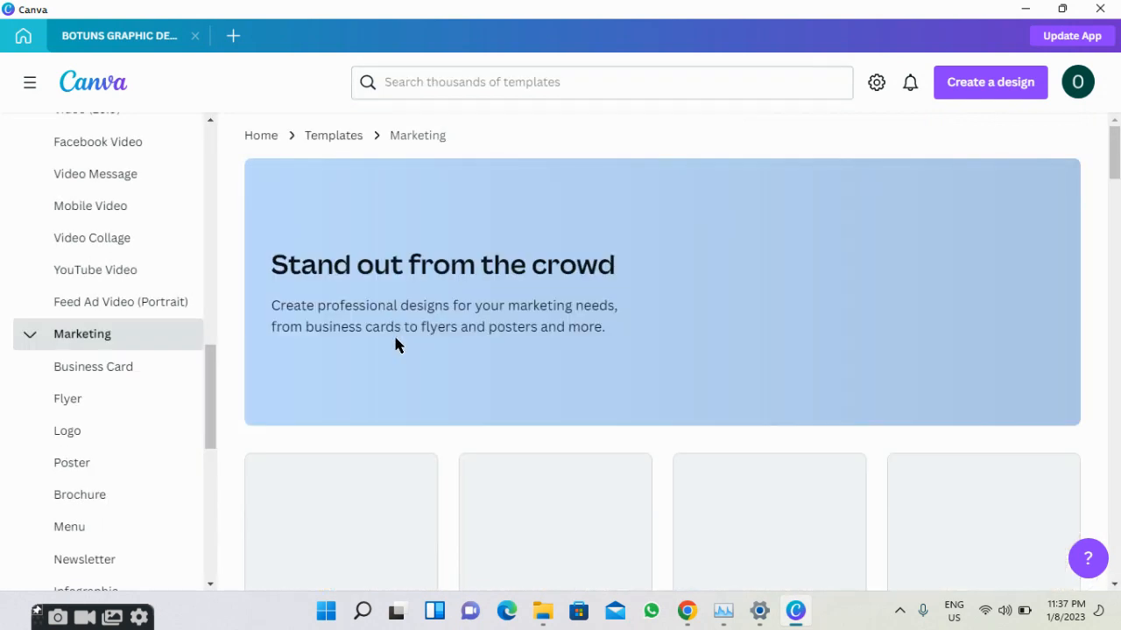
scroll(395, 344, down, 6)
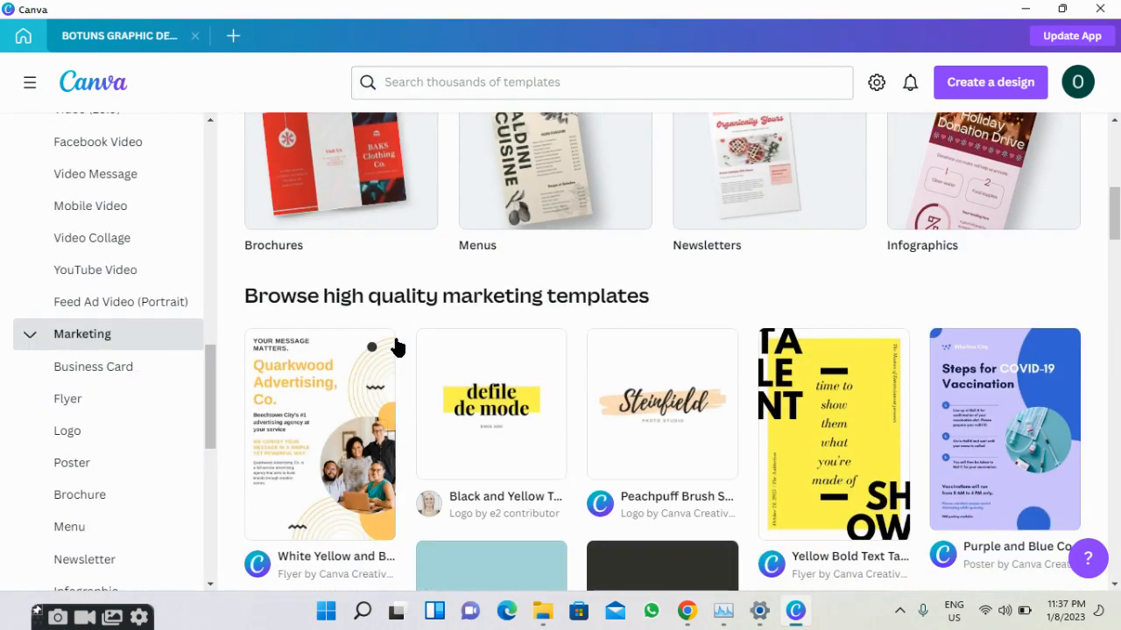
scroll(395, 347, down, 8)
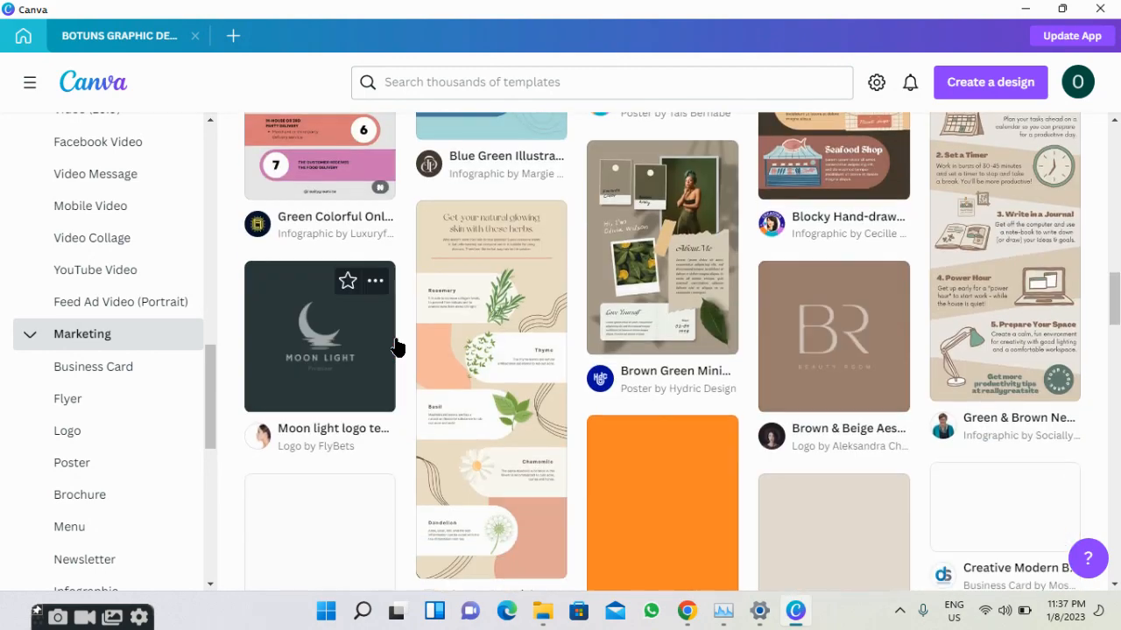
scroll(395, 348, down, 10)
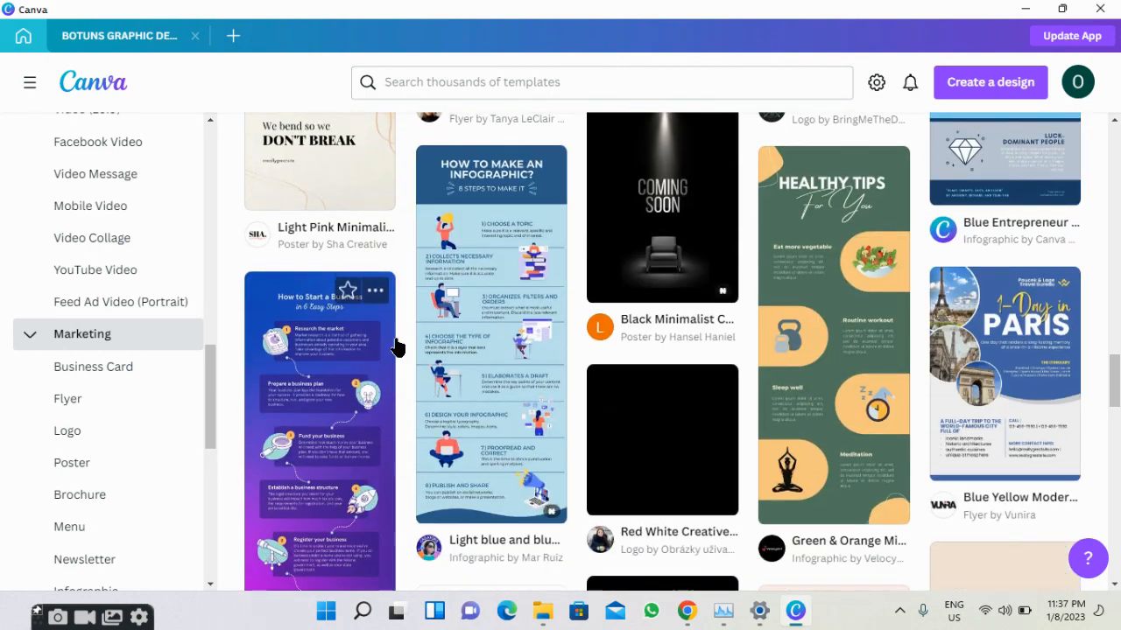
scroll(395, 347, down, 10)
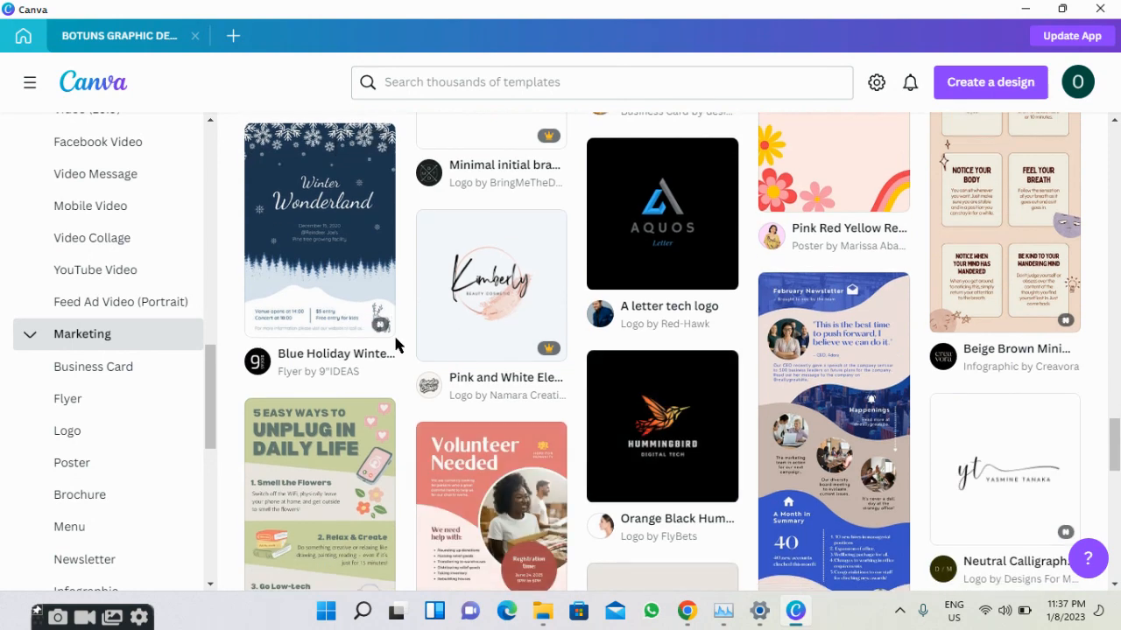
scroll(395, 346, down, 3)
scroll(395, 345, up, 4)
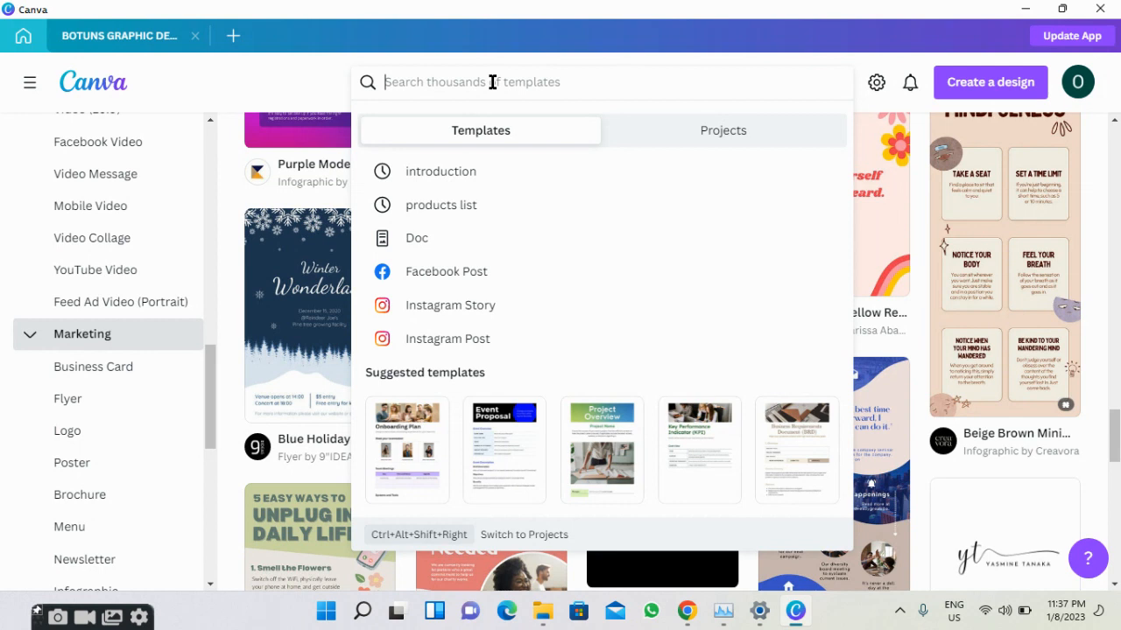
Search templates for 'job vacancy' and browse the 6,717 results.
text(job vacancy)
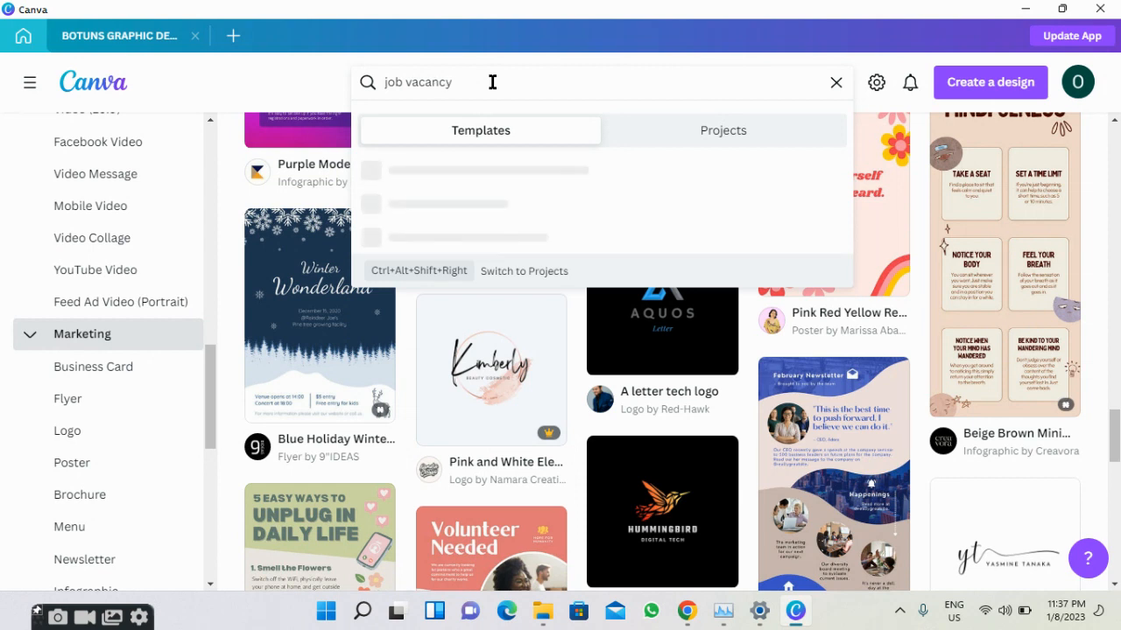
key(Return)
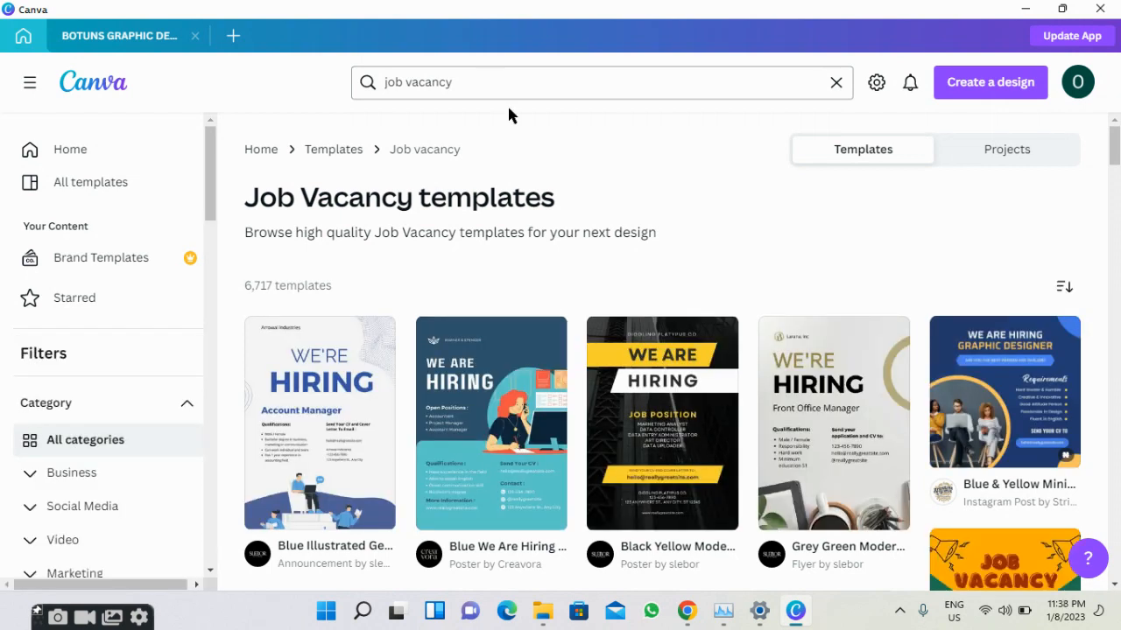
scroll(491, 304, down, 2)
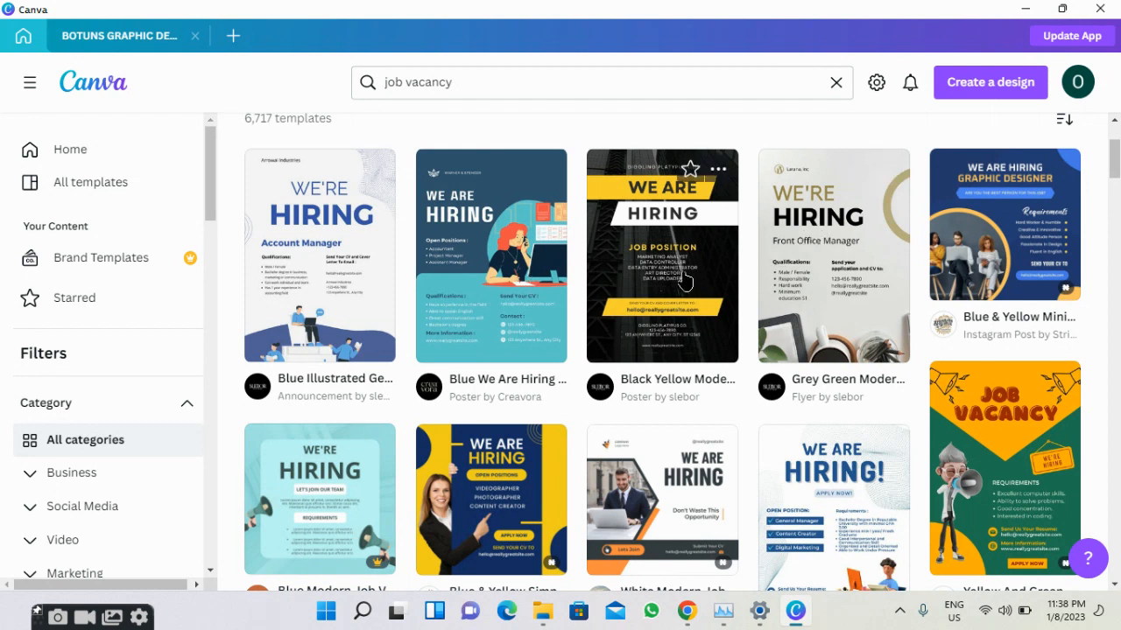
Open the Grey Green Modern Job Vacancy Flyer template and start a new design from it.
click(807, 244)
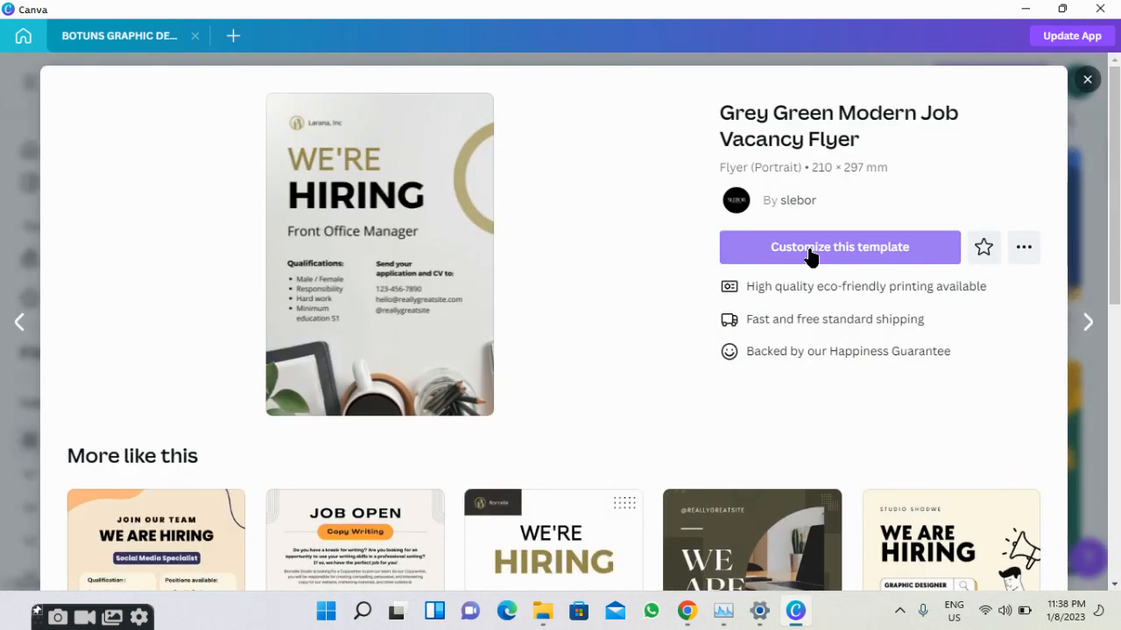
click(809, 252)
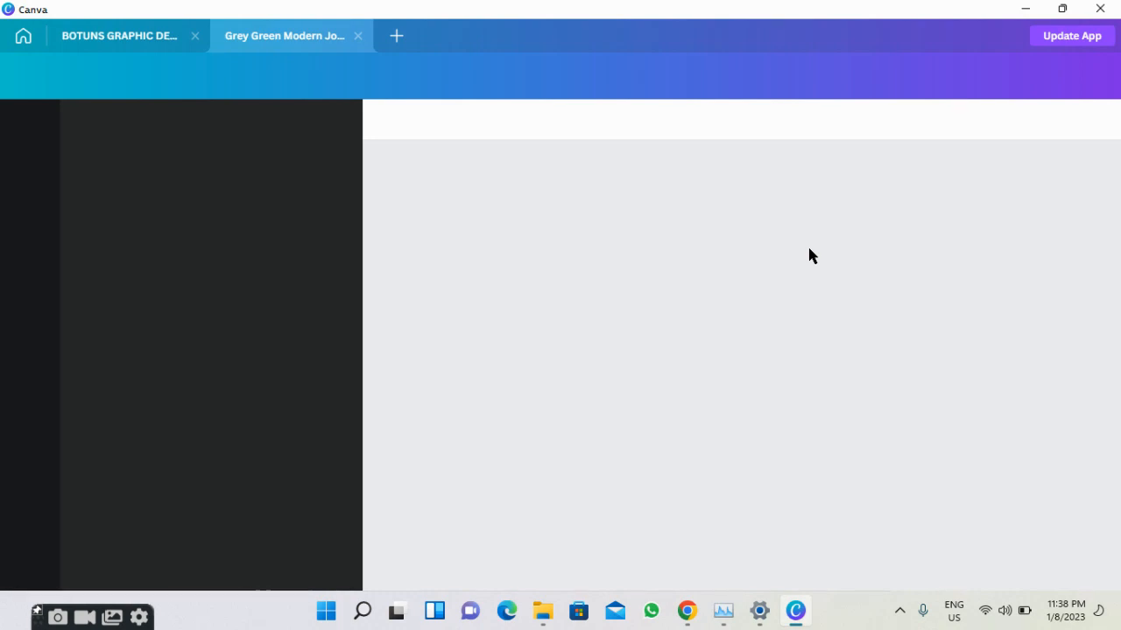
Glance at the academy banner design and the HTML color picker page, then return to the flyer.
click(110, 49)
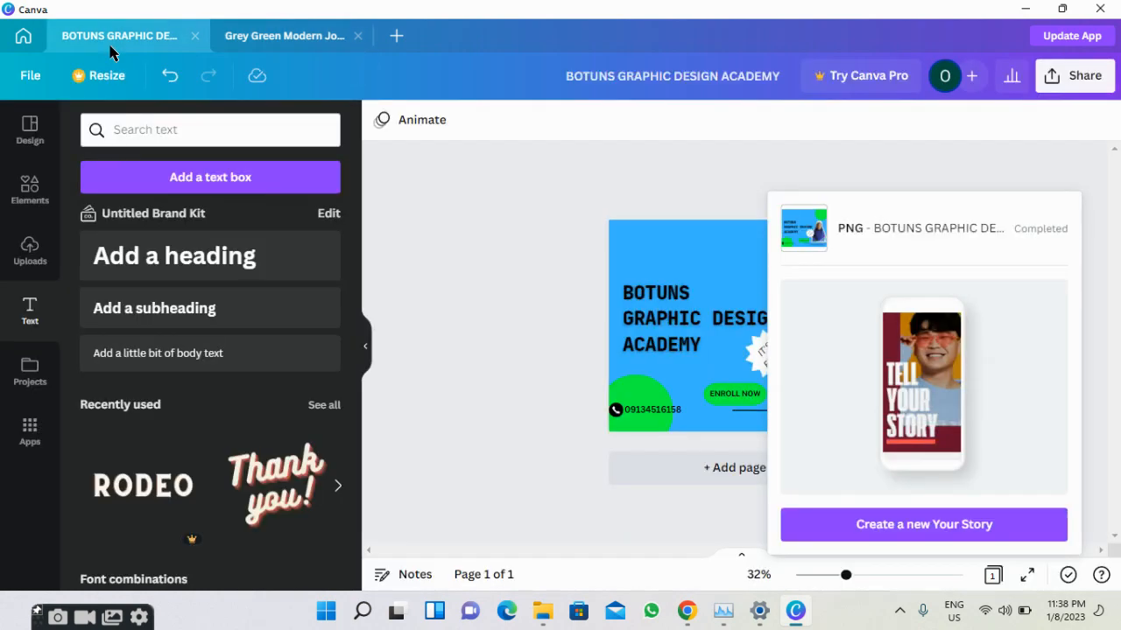
click(260, 50)
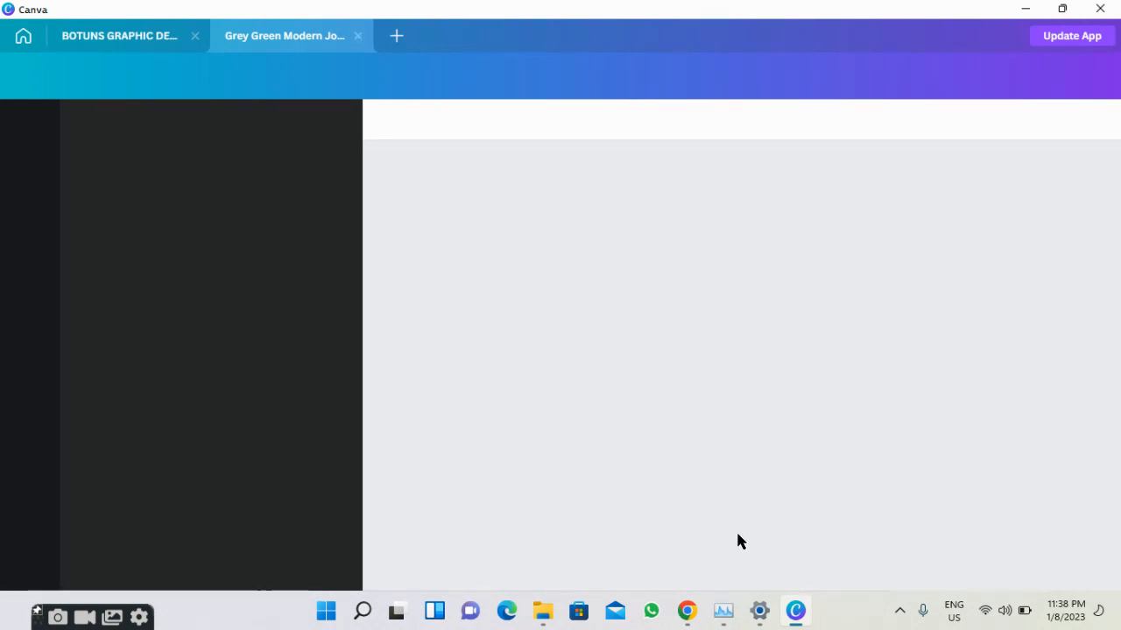
mouse_move(730, 600)
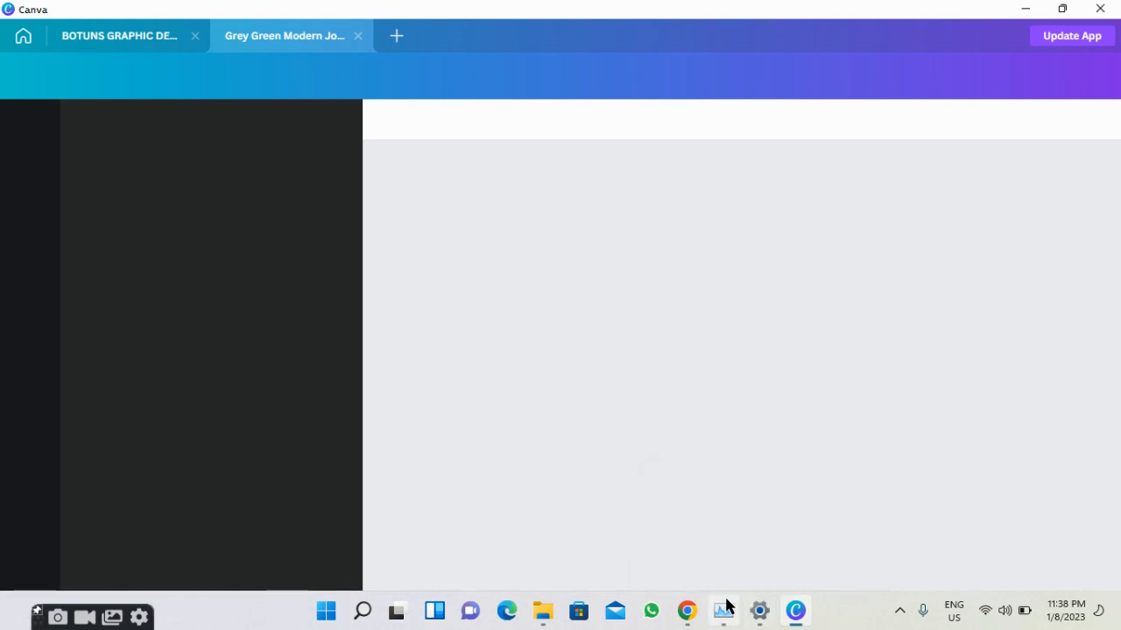
mouse_move(696, 615)
click(644, 560)
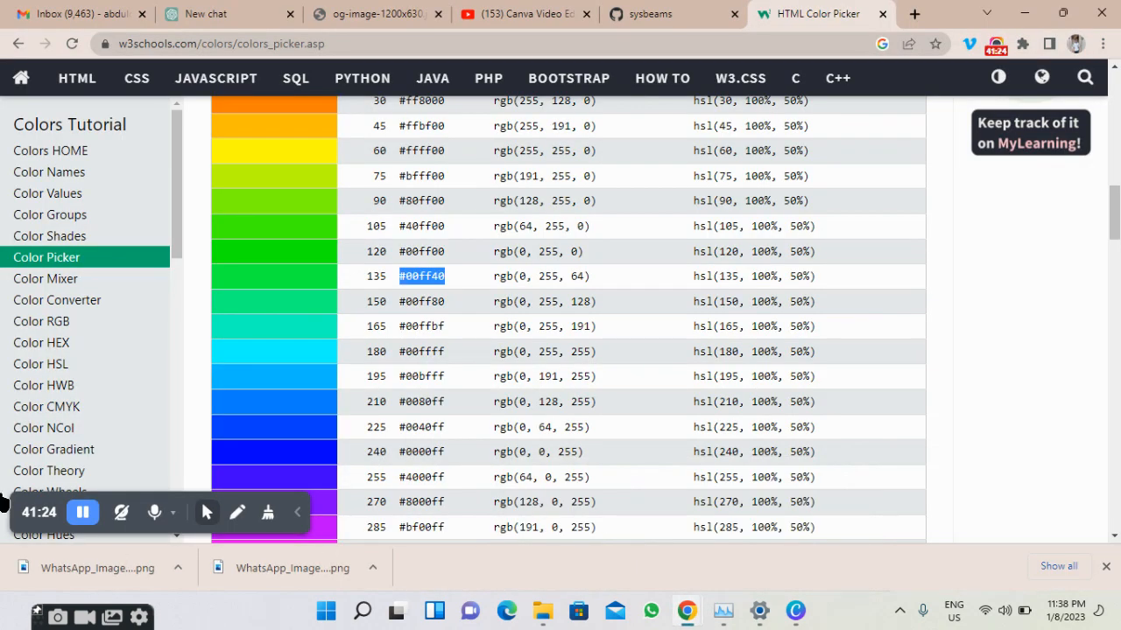
click(85, 520)
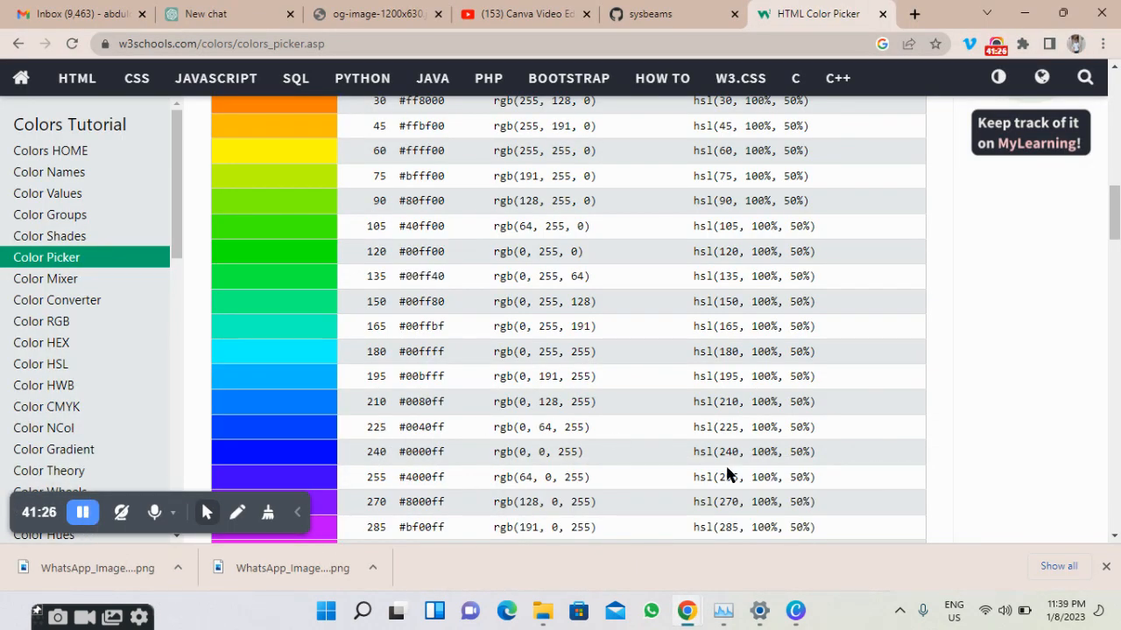
click(795, 611)
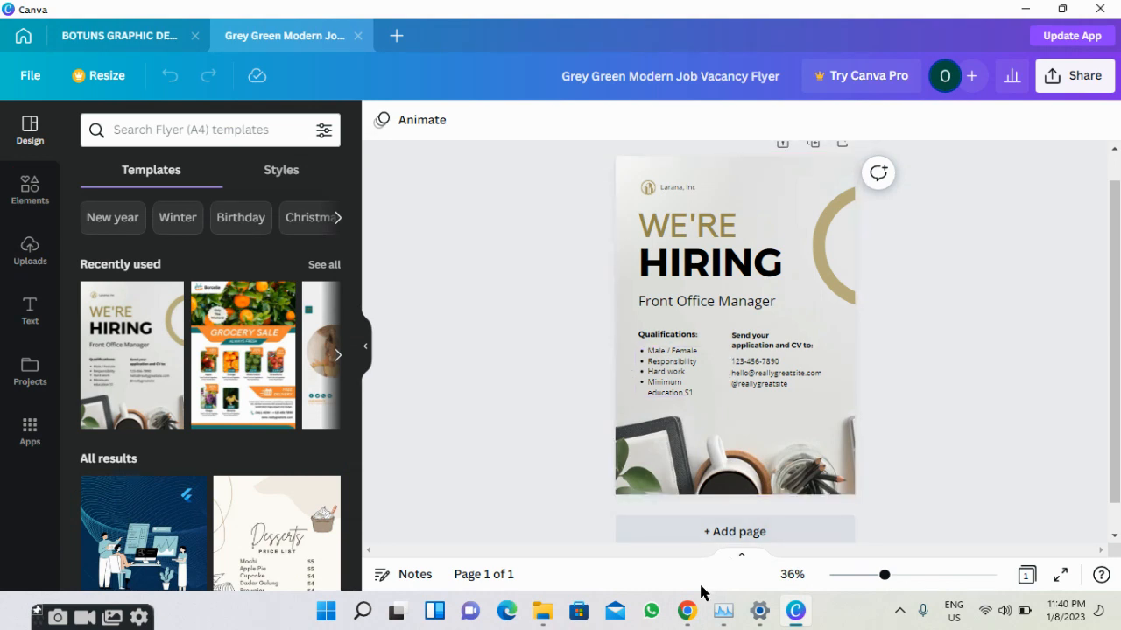
Replace the 'Larana, Inc' company name with 'BOTUN', then select all page elements.
mouse_move(687, 610)
mouse_move(638, 555)
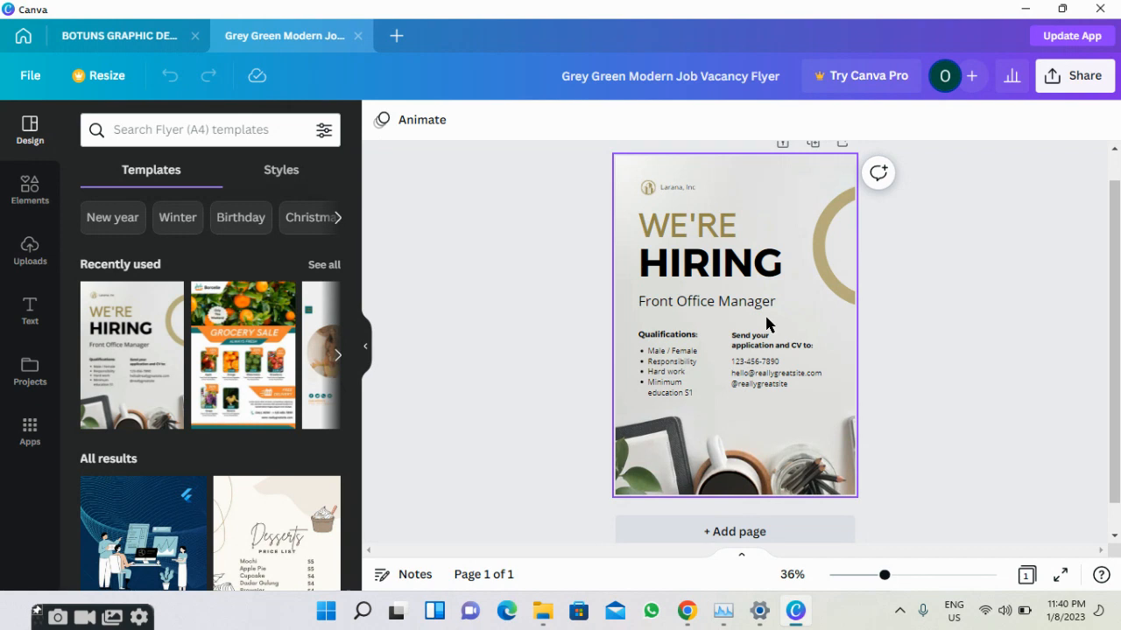
click(670, 187)
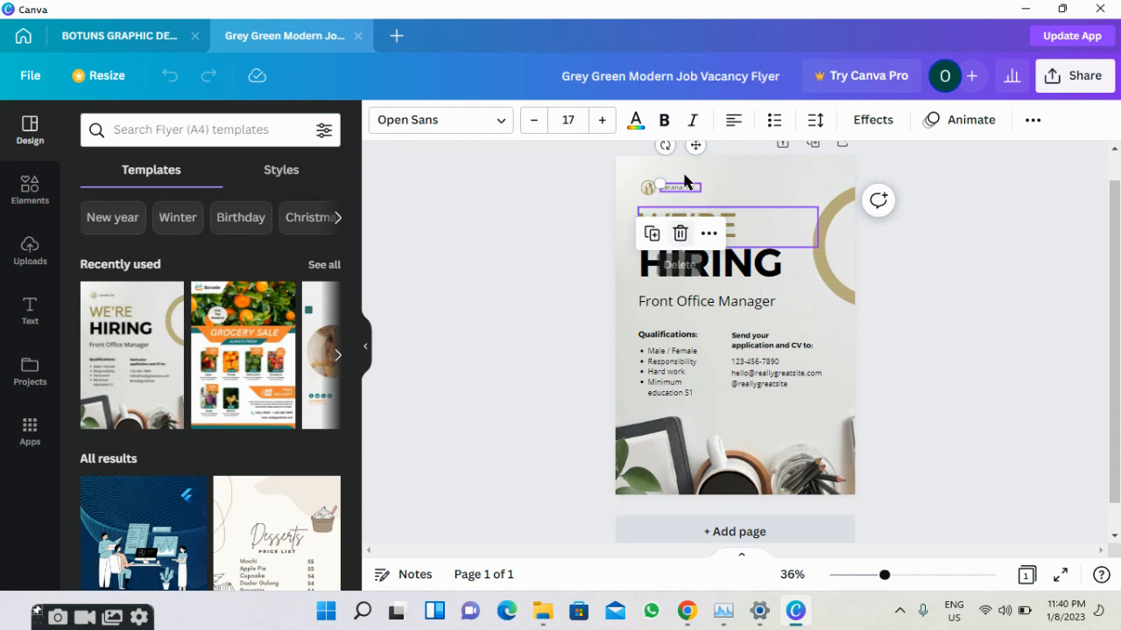
double_click(681, 188)
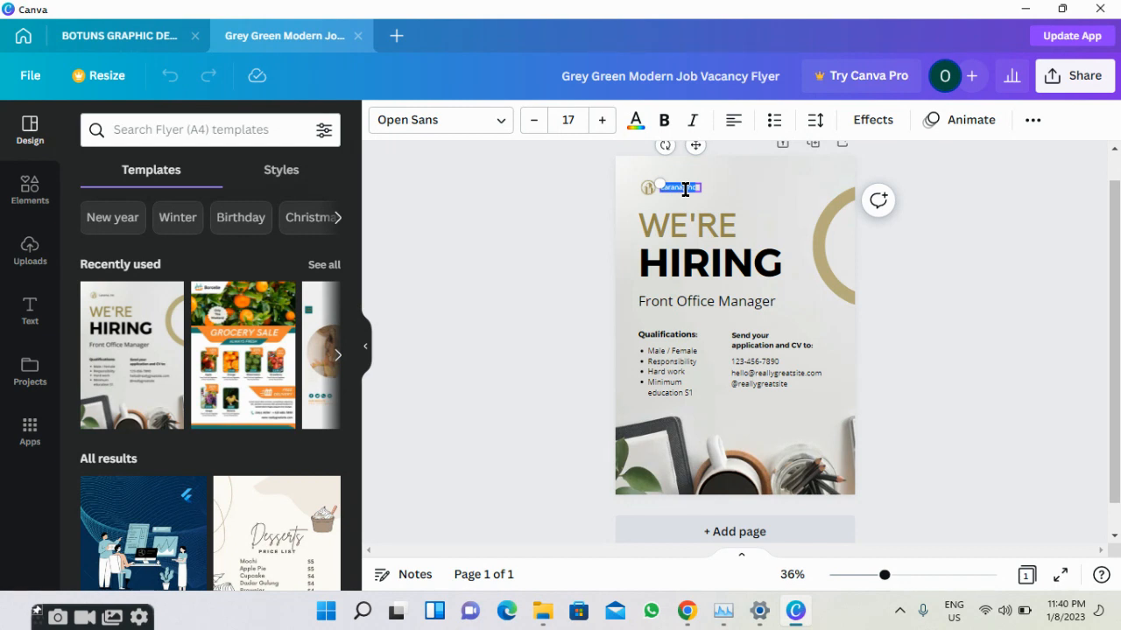
text(BOTUN)
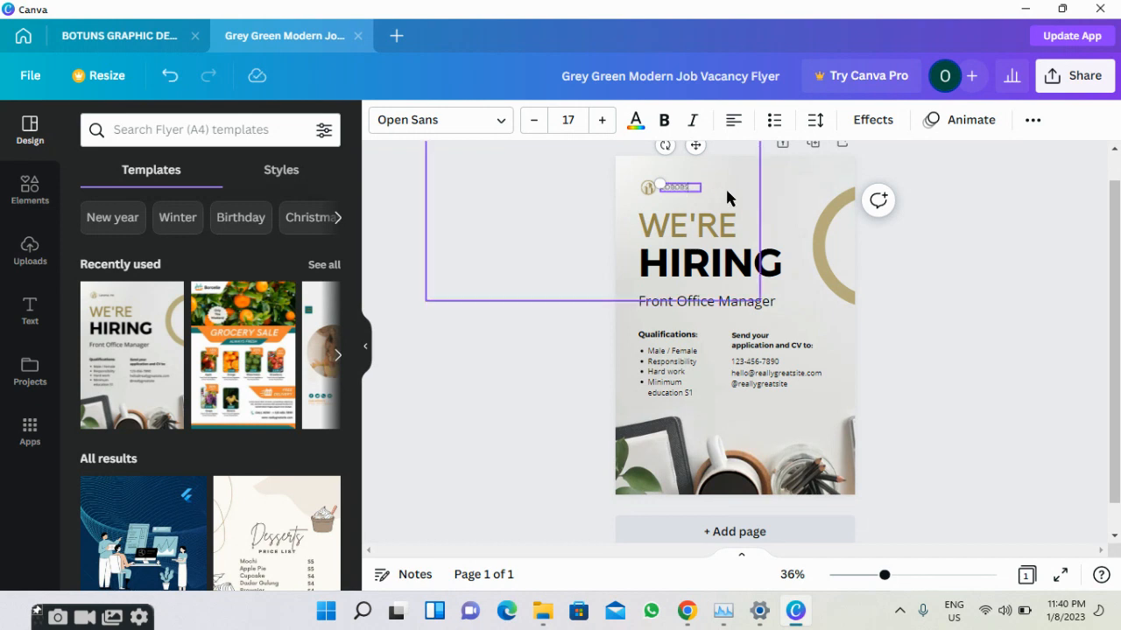
click(727, 197)
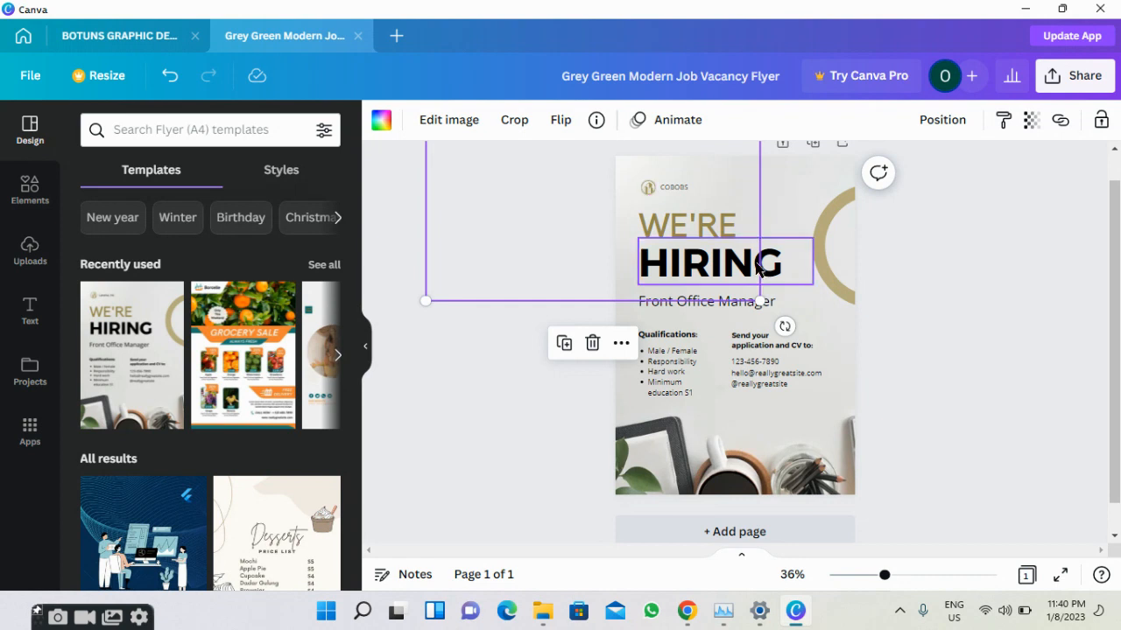
click(718, 302)
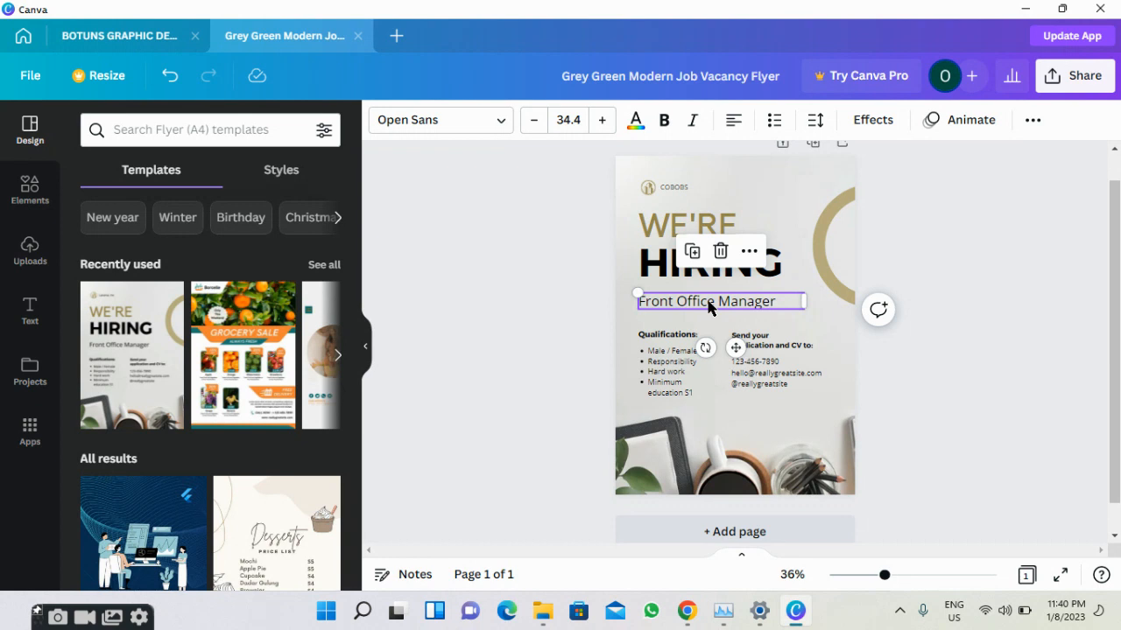
key(ctrl+a)
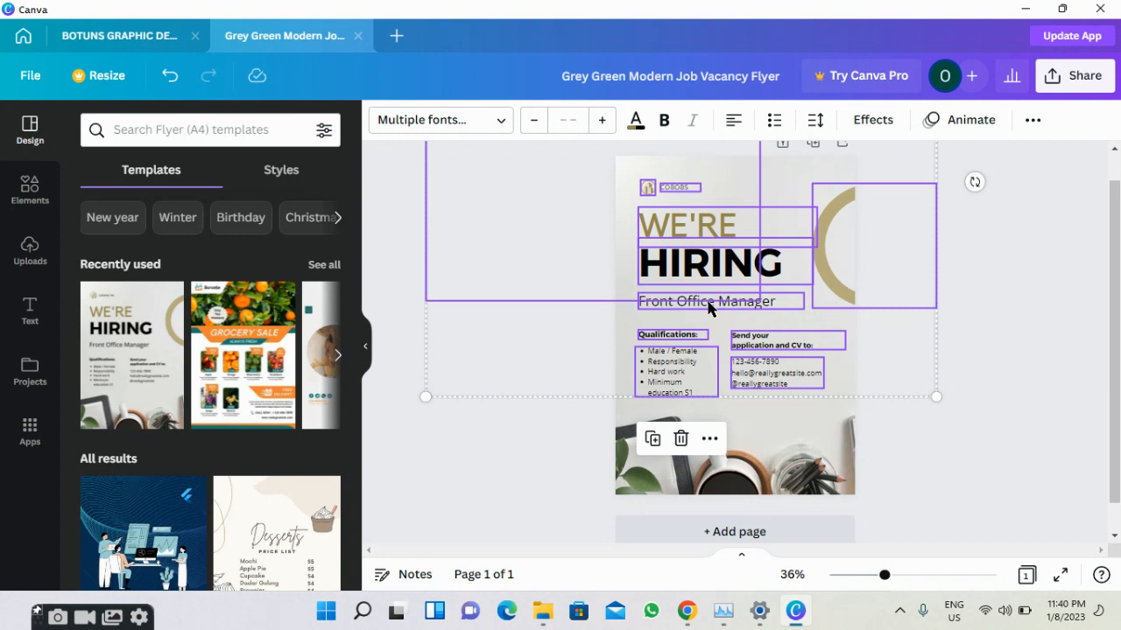
Replace the 'Front Office Manager' job title with 'Product Manager'.
click(887, 344)
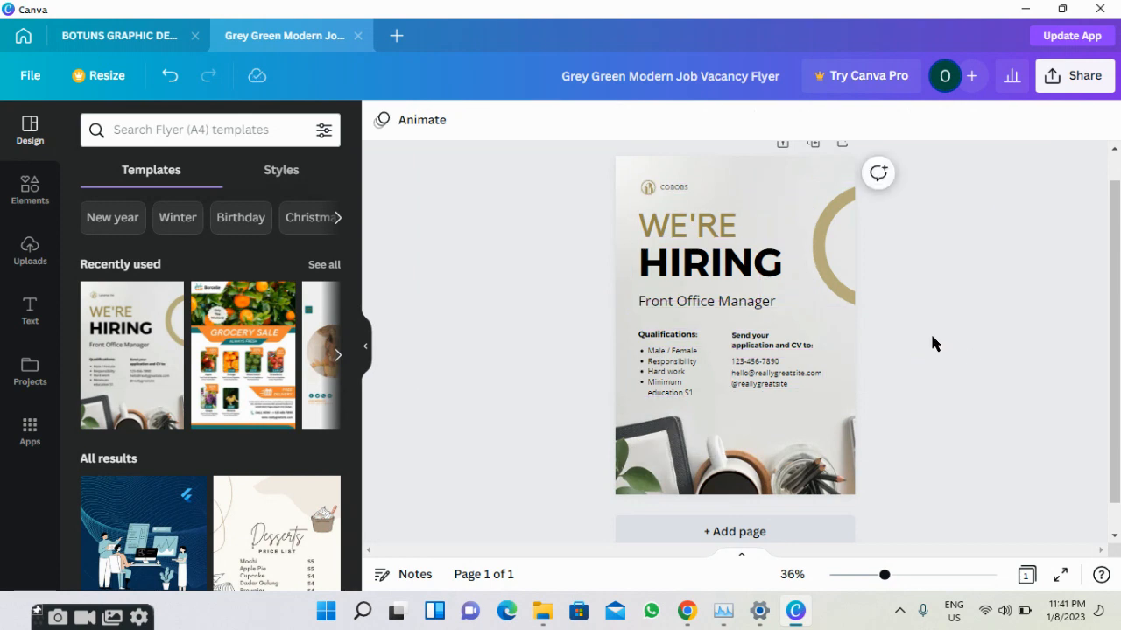
click(657, 302)
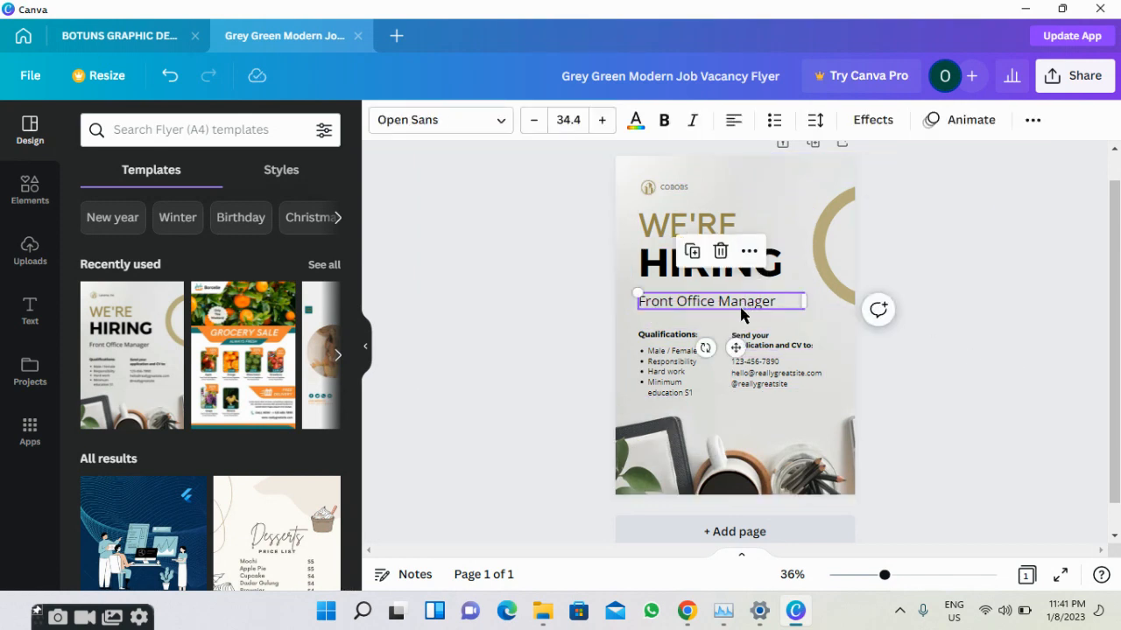
key(ctrl+a)
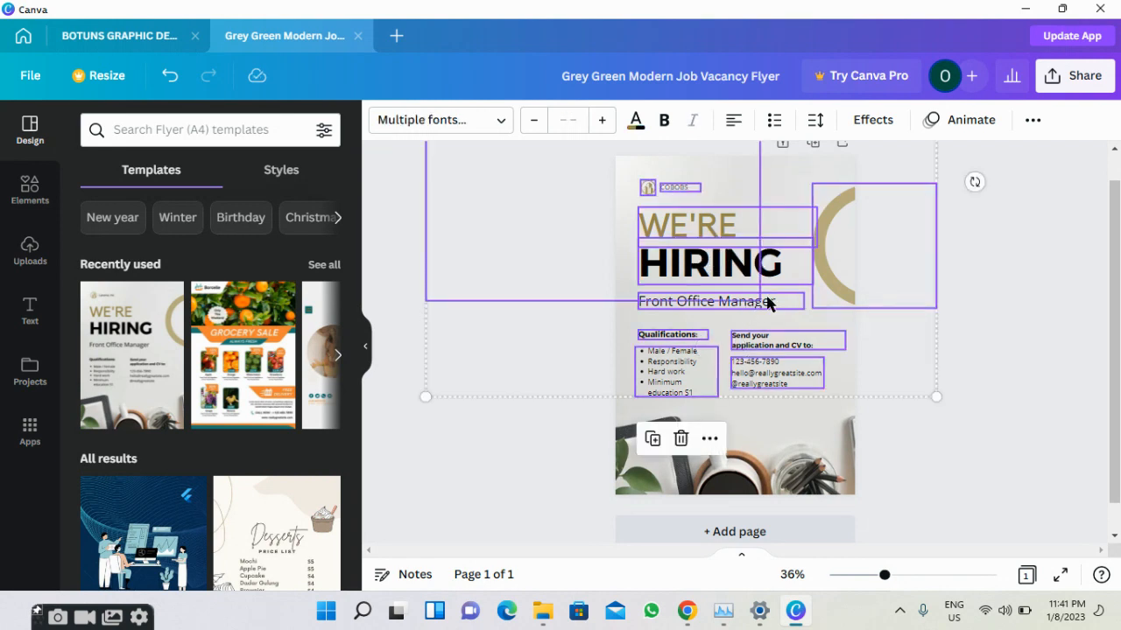
click(910, 341)
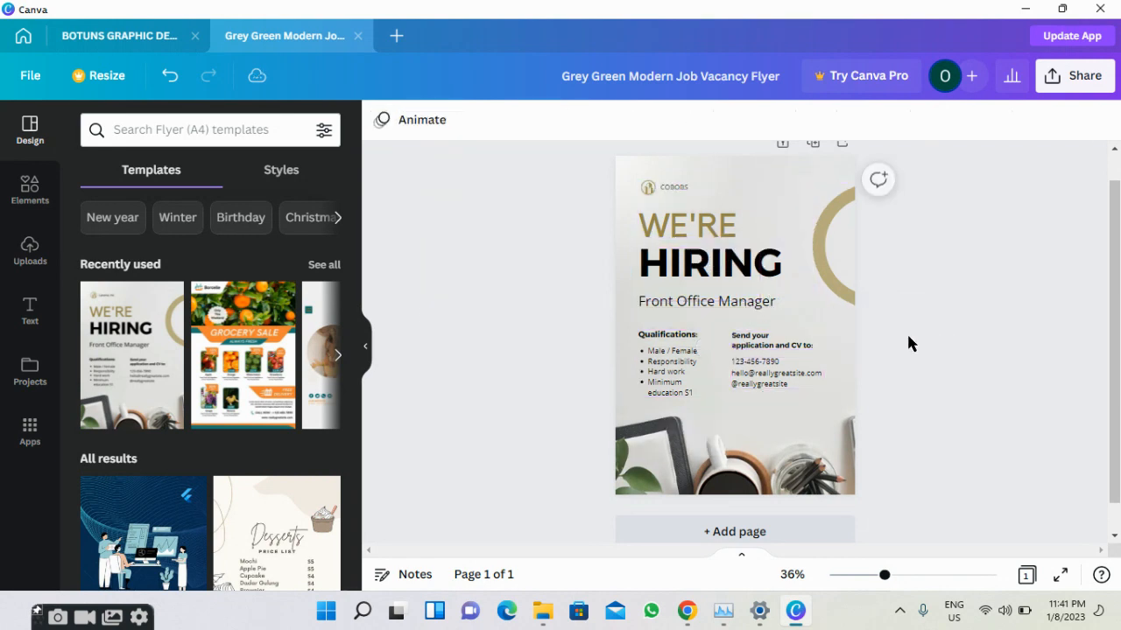
click(779, 310)
click(778, 310)
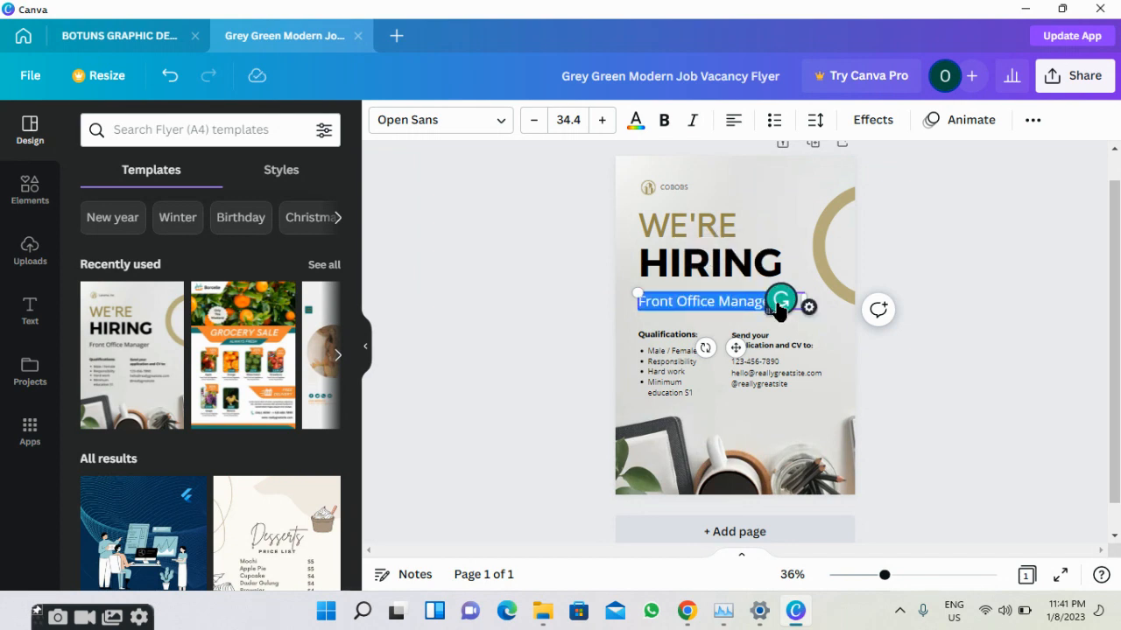
key(BackSpace)
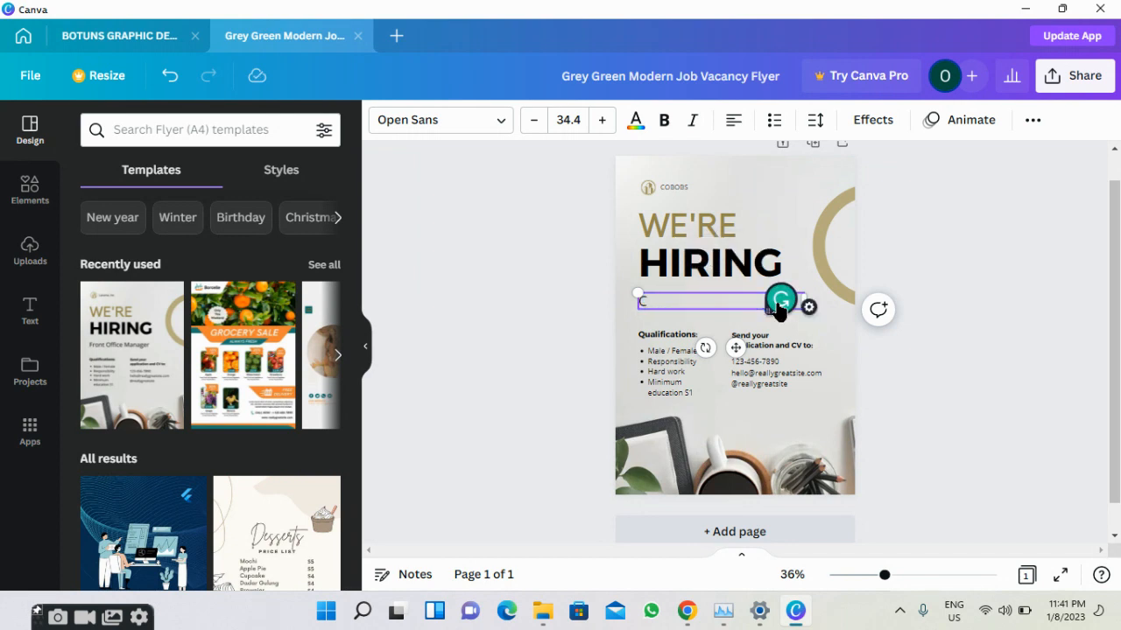
text(P)
text(ri)
key(BackSpace)
key(BackSpace)
text(roduct Manager)
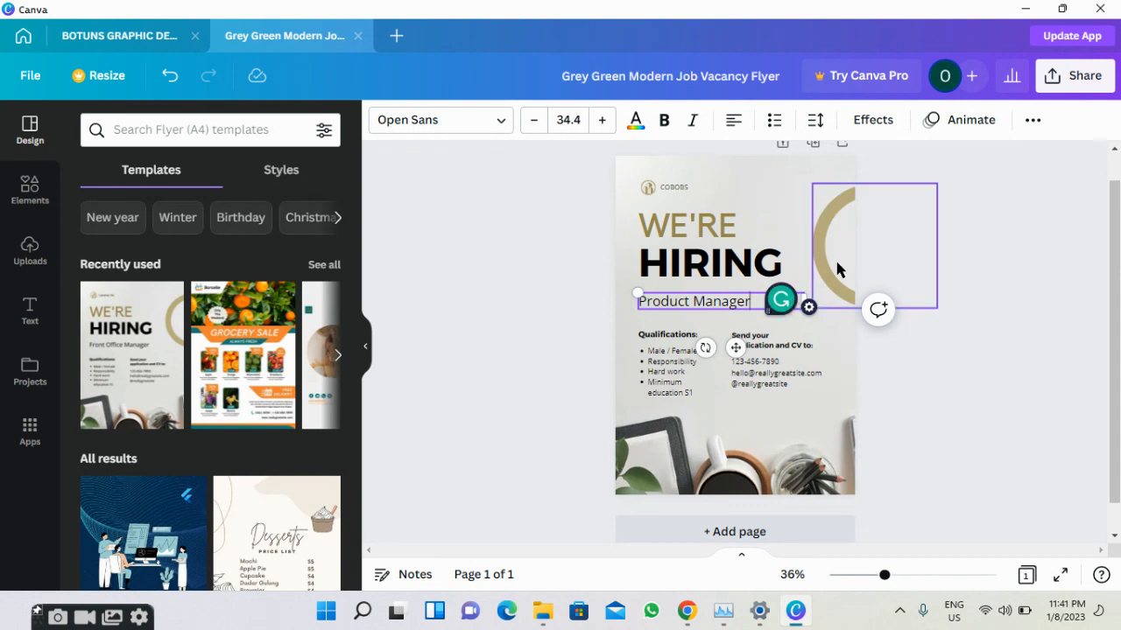
Set the Product Manager title in the JetBrains Mono Medium font.
click(836, 273)
click(1039, 251)
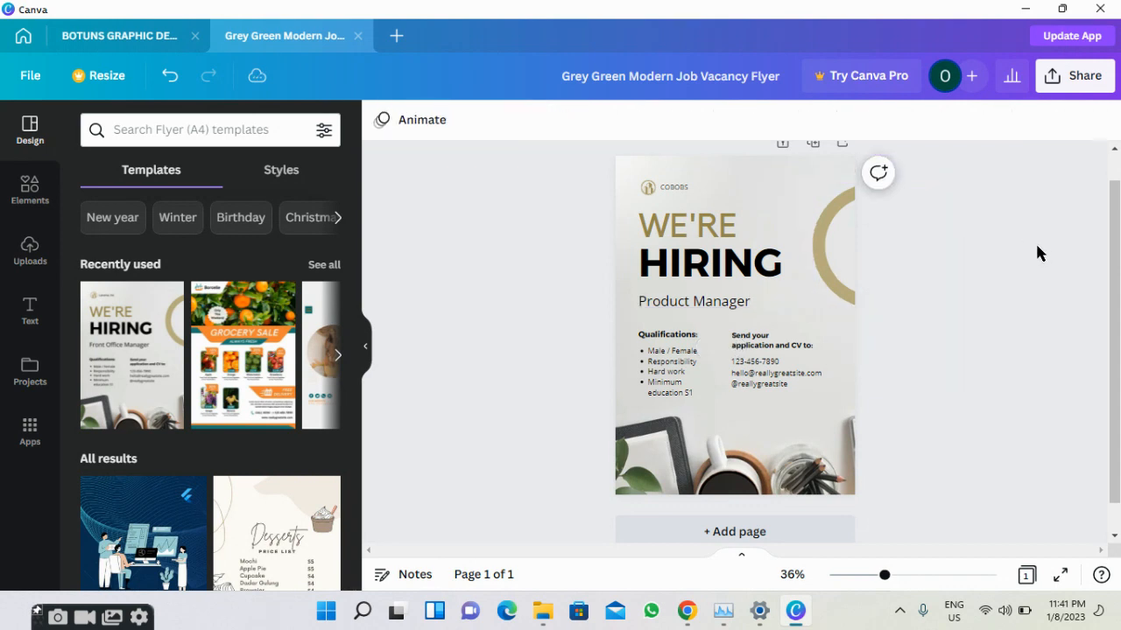
click(658, 312)
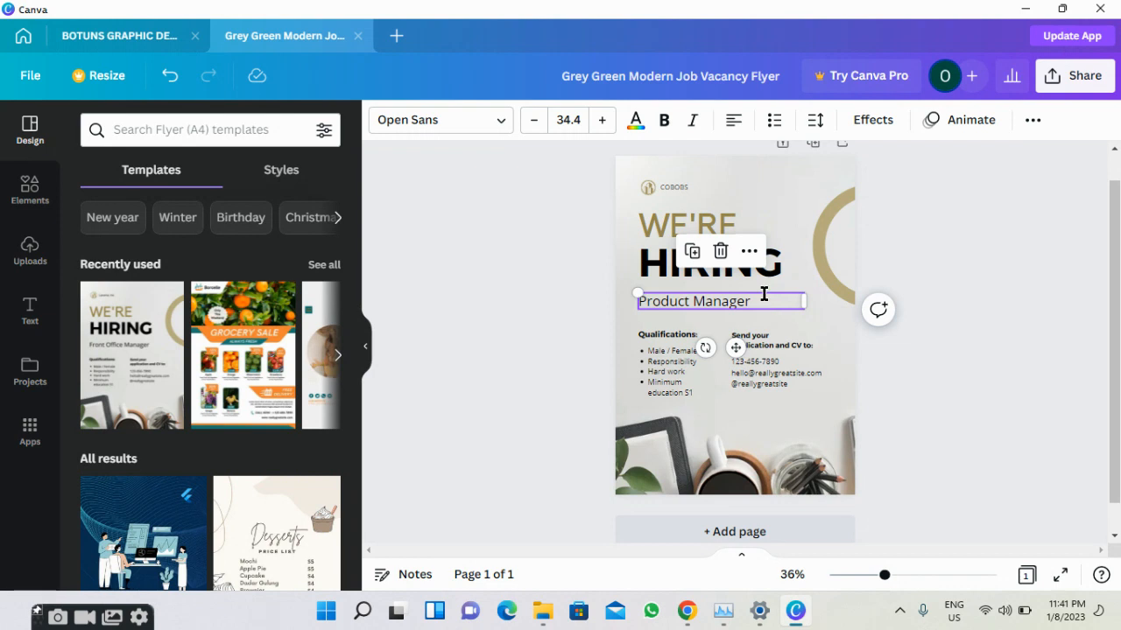
click(763, 294)
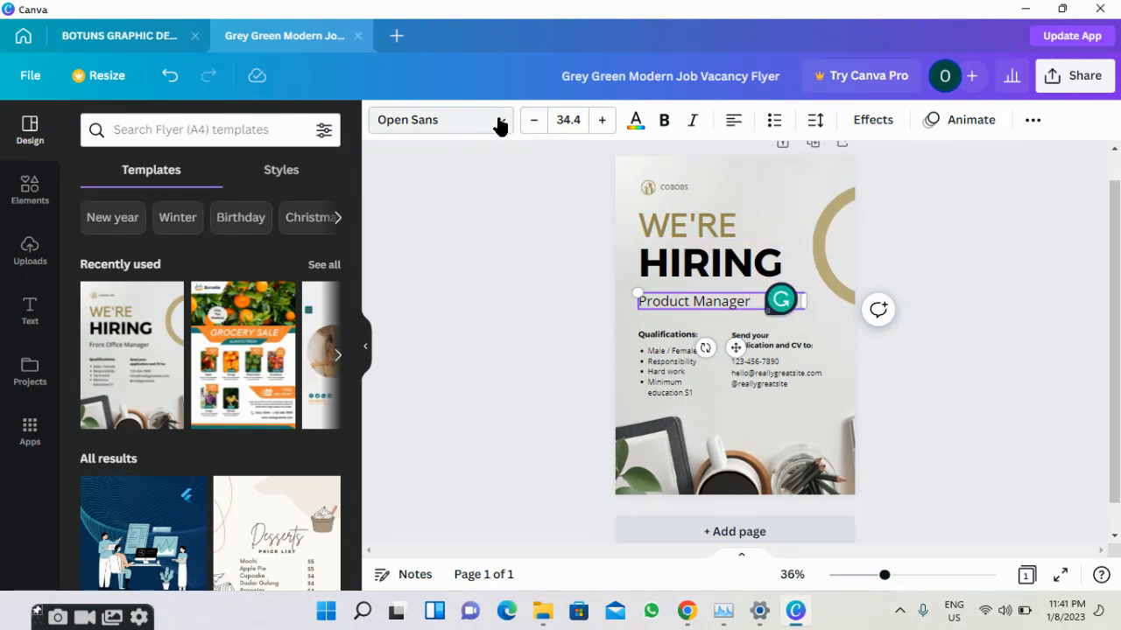
click(500, 125)
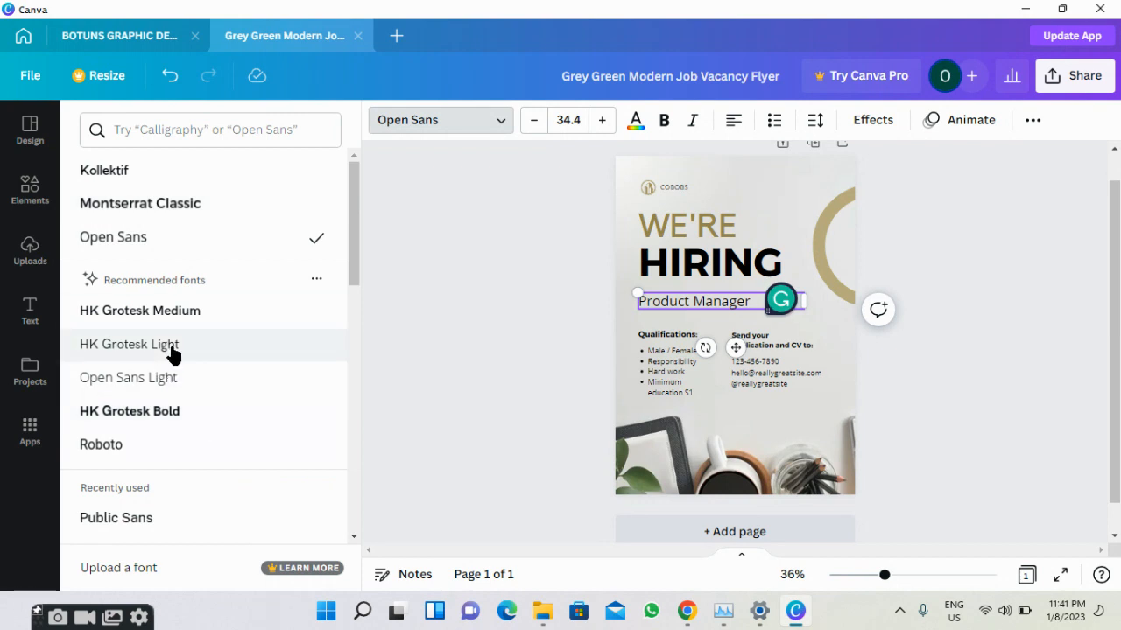
scroll(173, 341, down, 3)
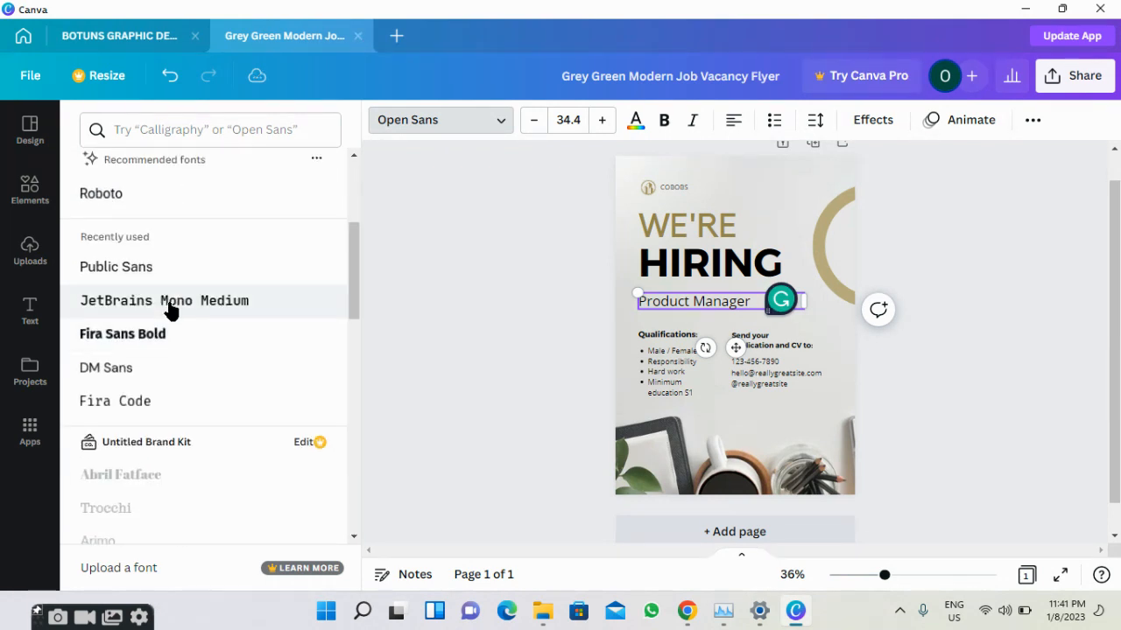
click(171, 308)
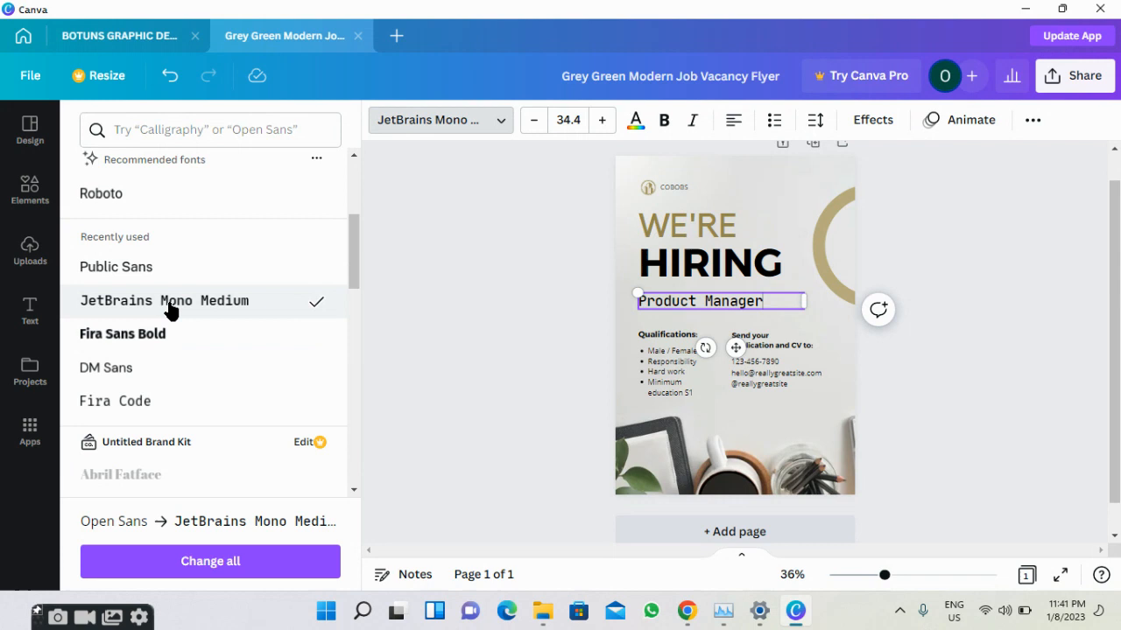
click(451, 310)
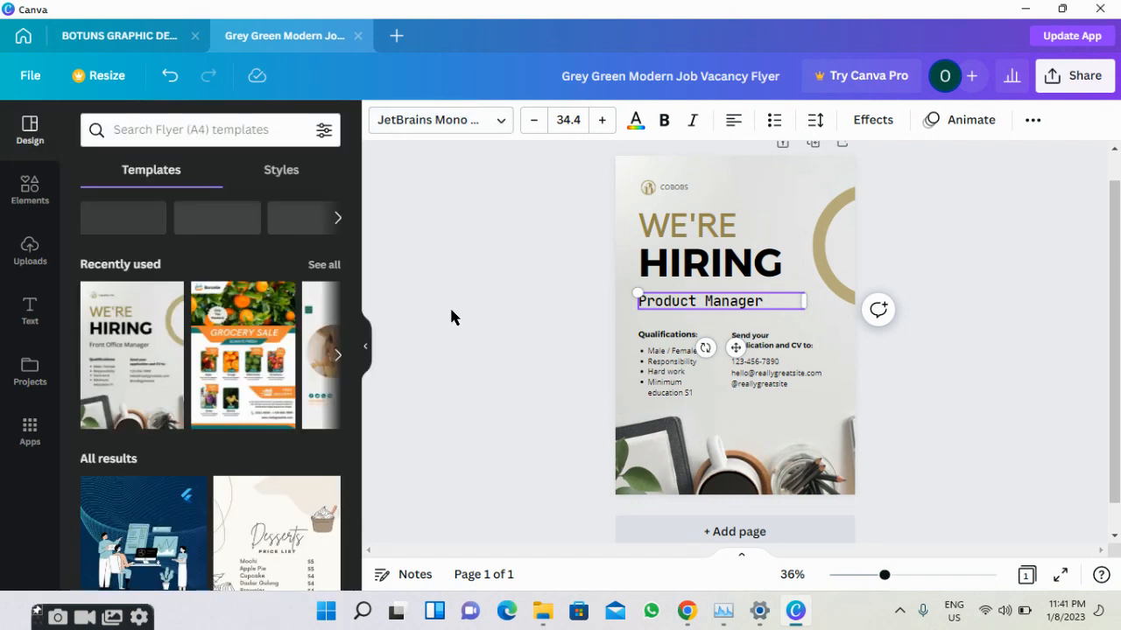
click(451, 317)
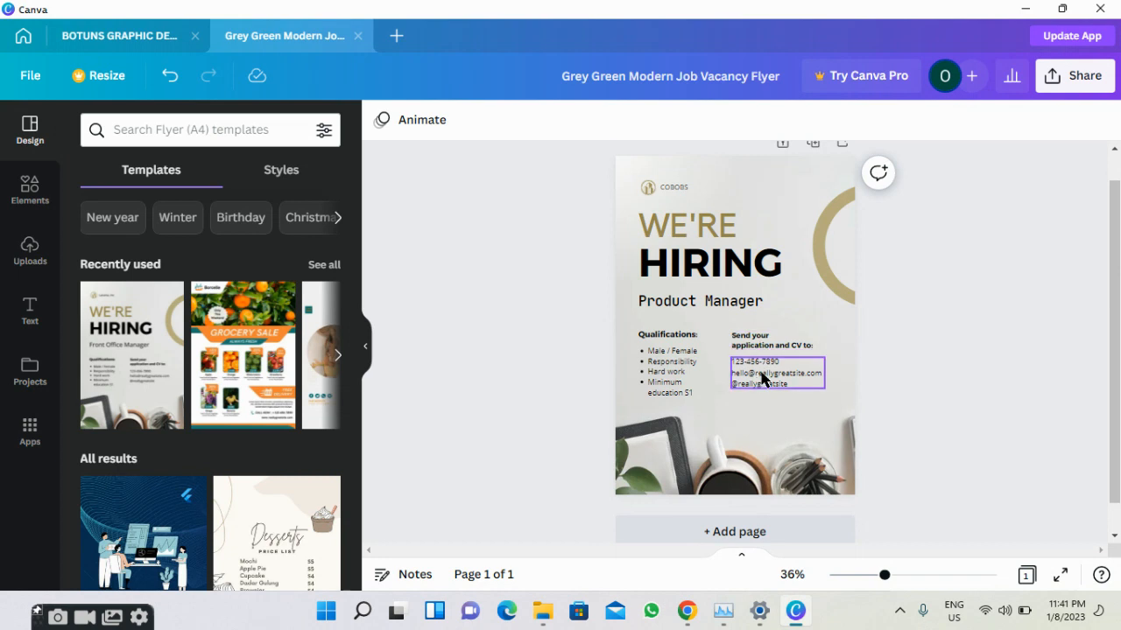
Replace the sample email in the contact details with the company's email address.
click(761, 378)
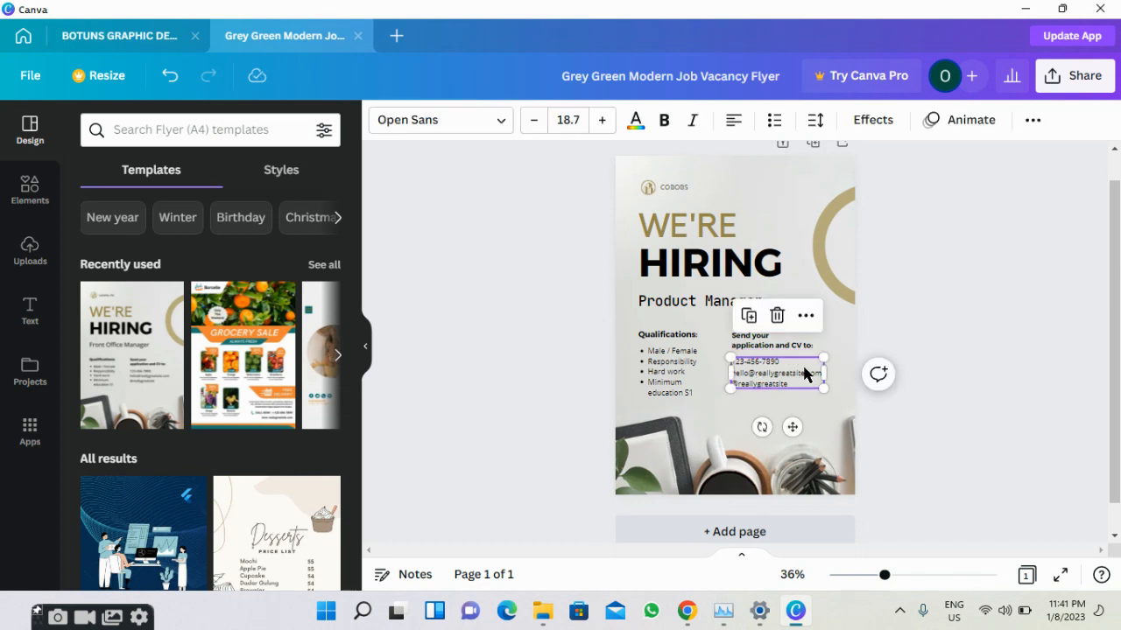
click(803, 373)
click(805, 370)
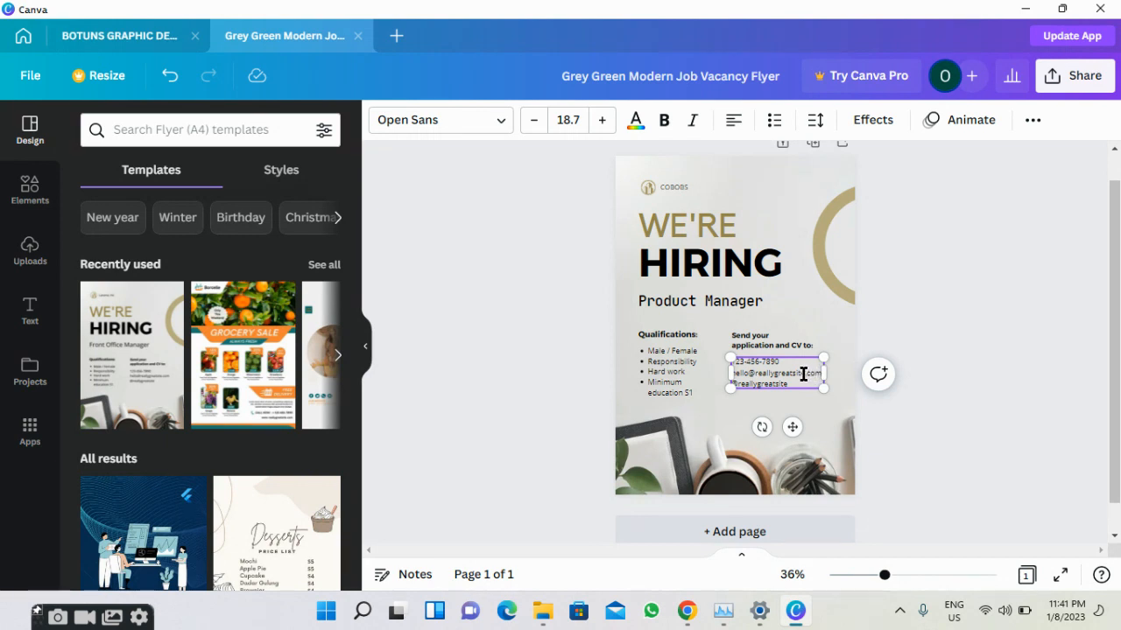
drag(802, 374, 736, 374)
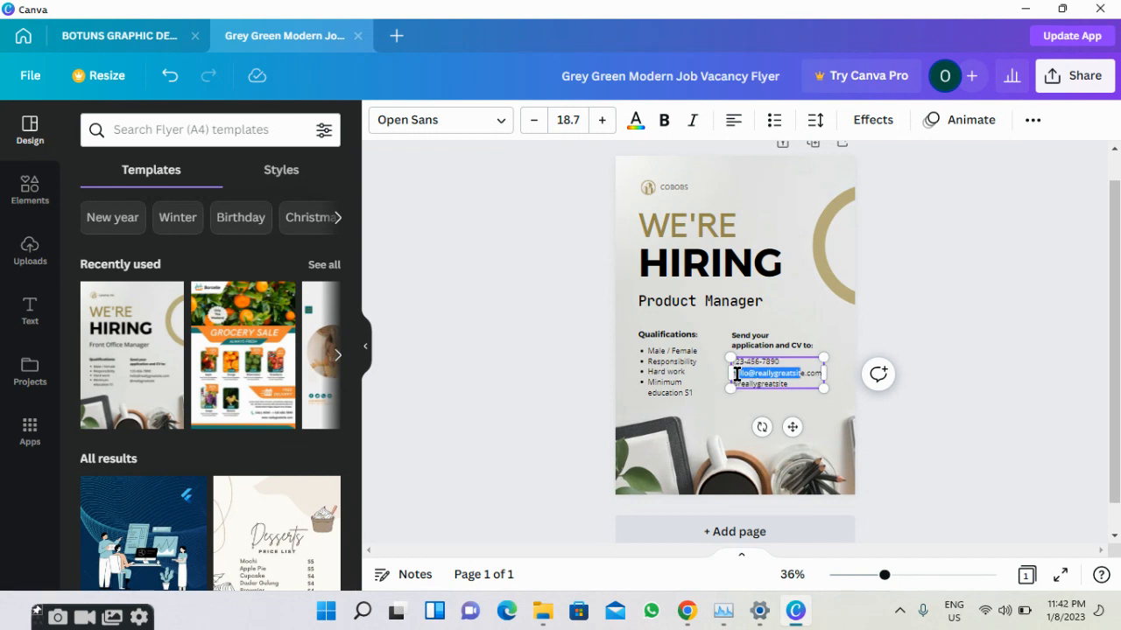
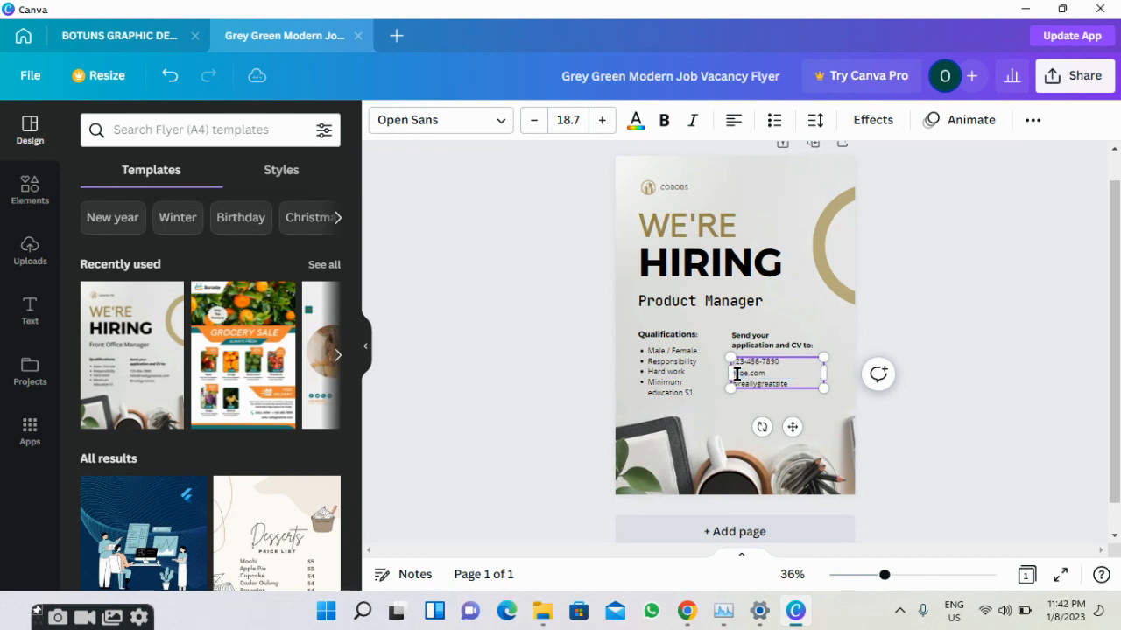
key(Delete)
Change the contact website line to the company's web address ending in .com.
click(749, 395)
click(757, 387)
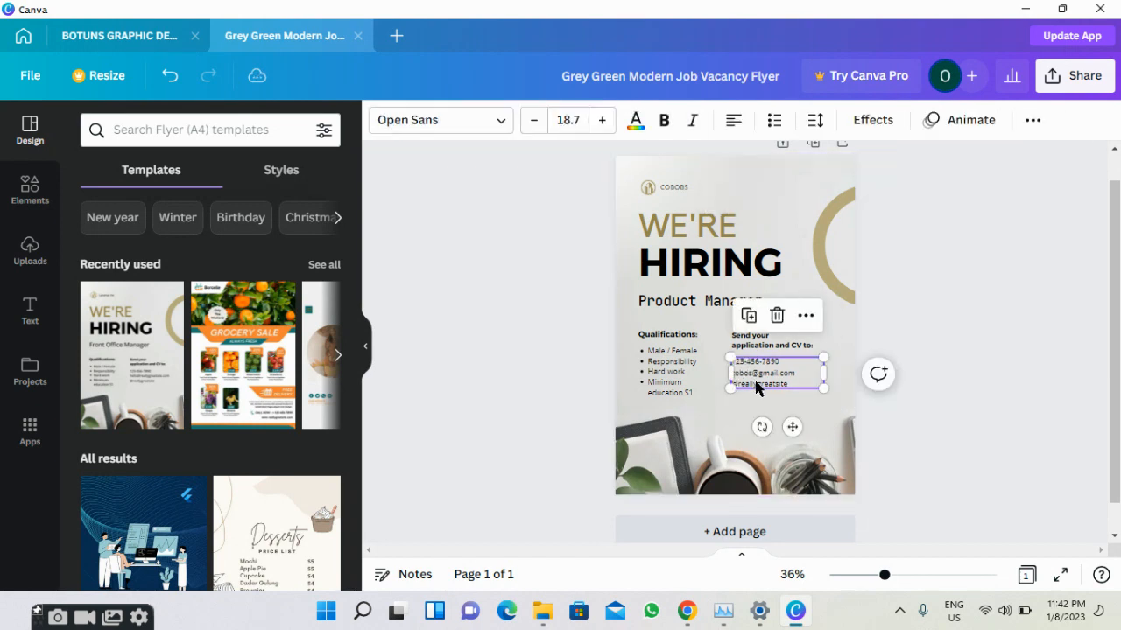
click(792, 384)
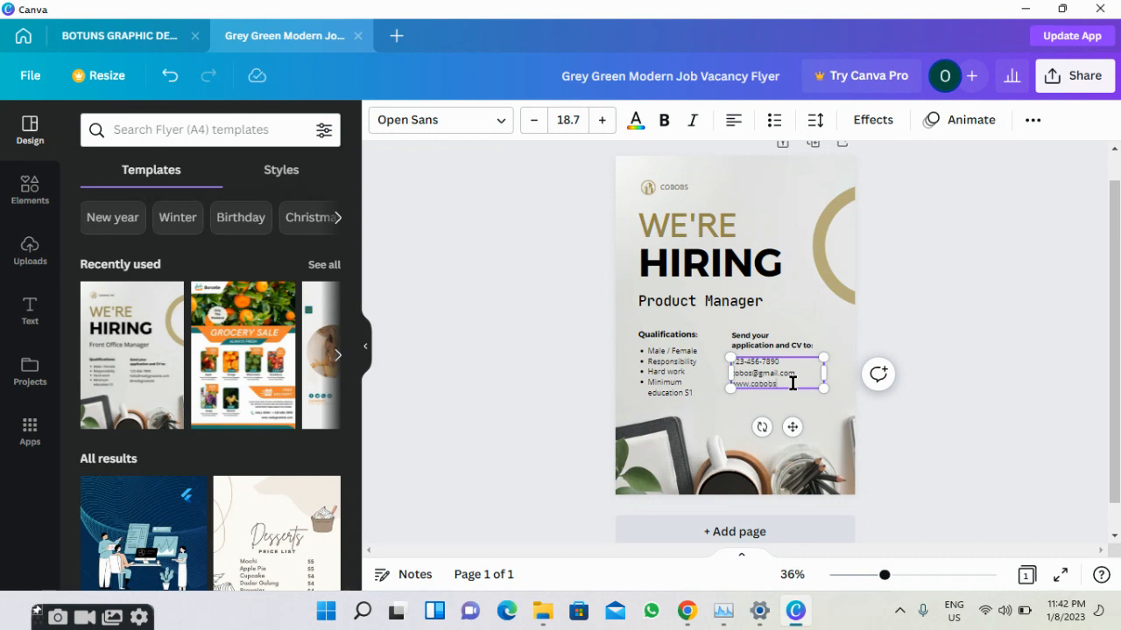
text(.com)
Recolour the gold arc and the shape behind WE'RE to purple.
click(714, 413)
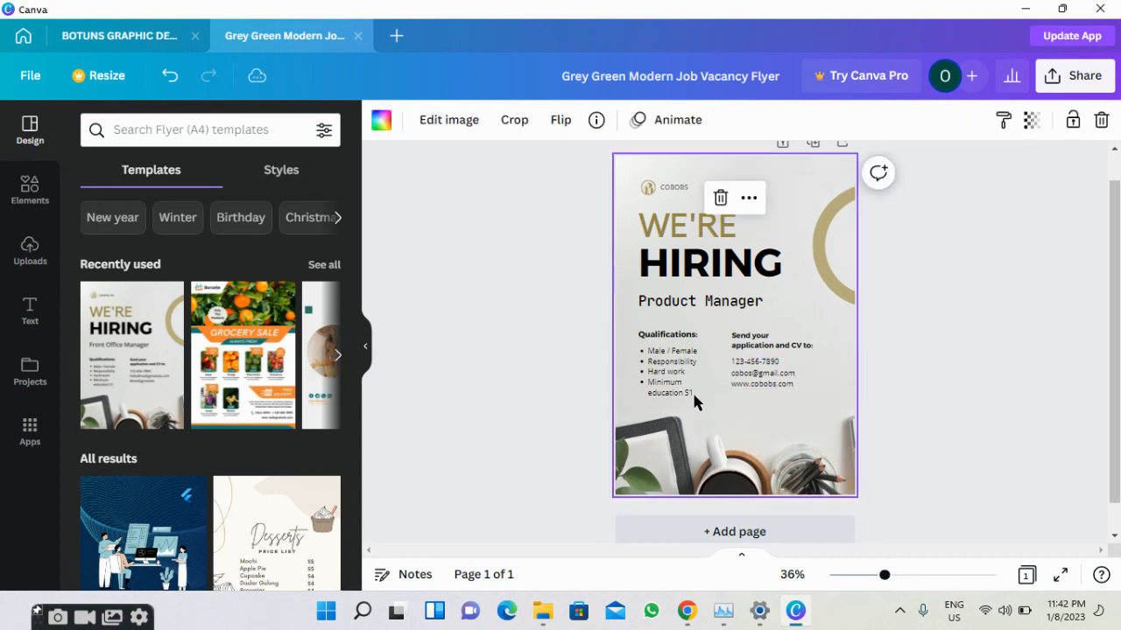
click(678, 378)
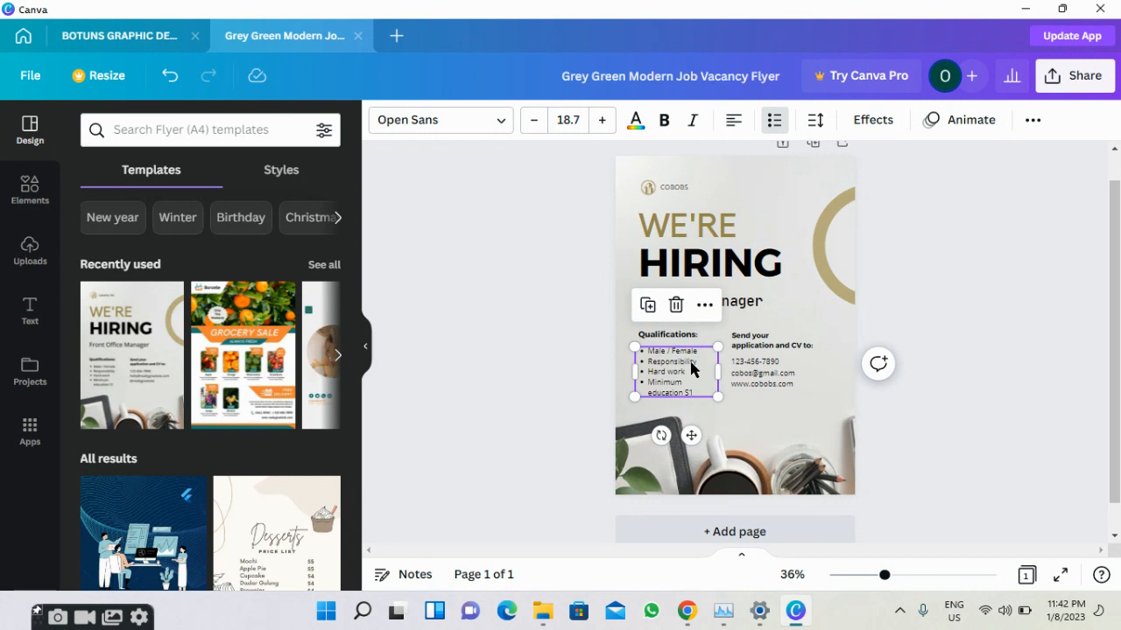
click(823, 284)
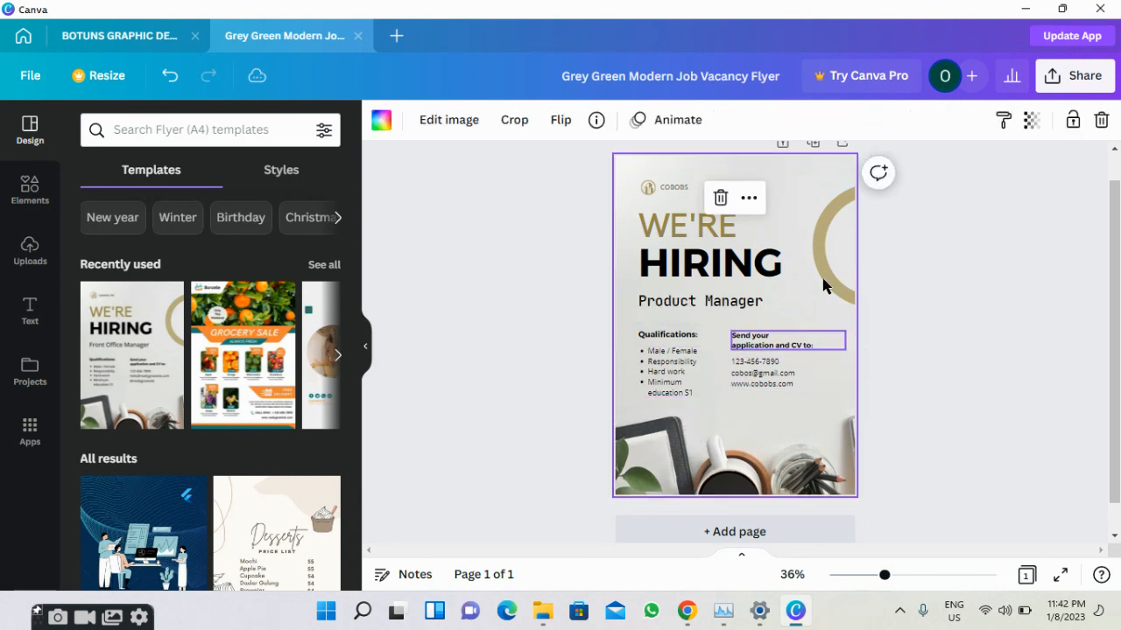
click(833, 227)
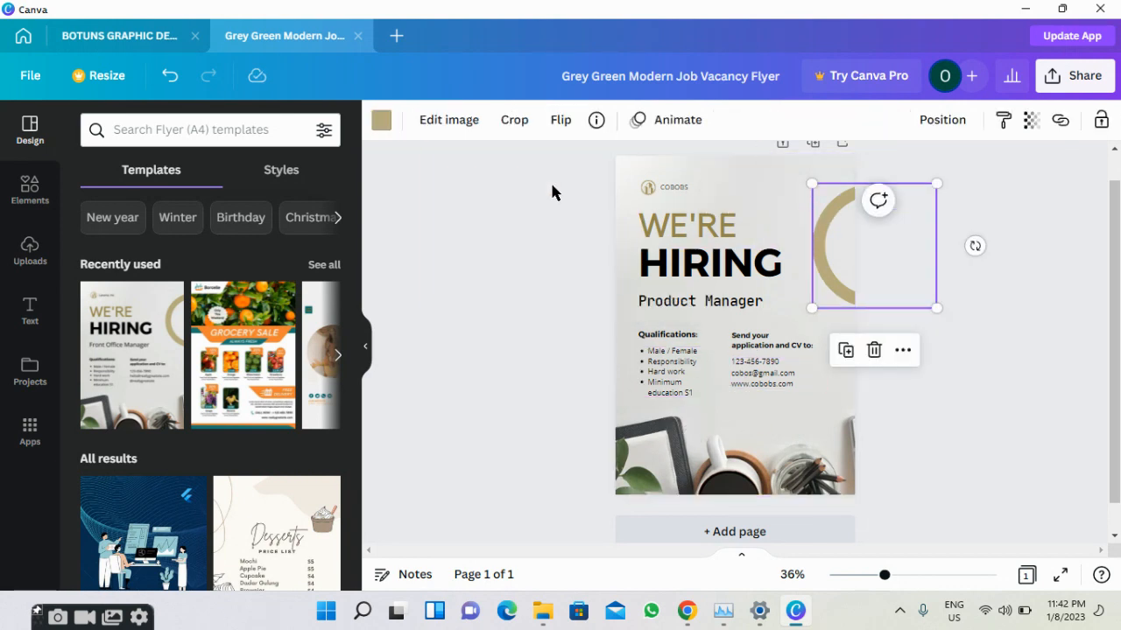
click(381, 120)
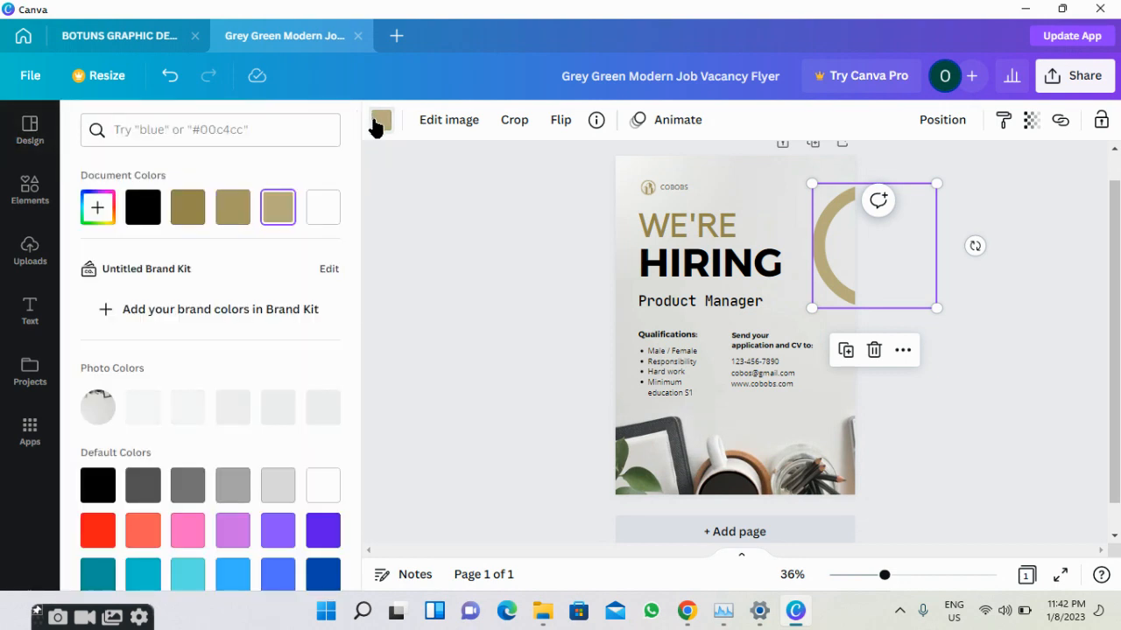
scroll(212, 468, down, 1)
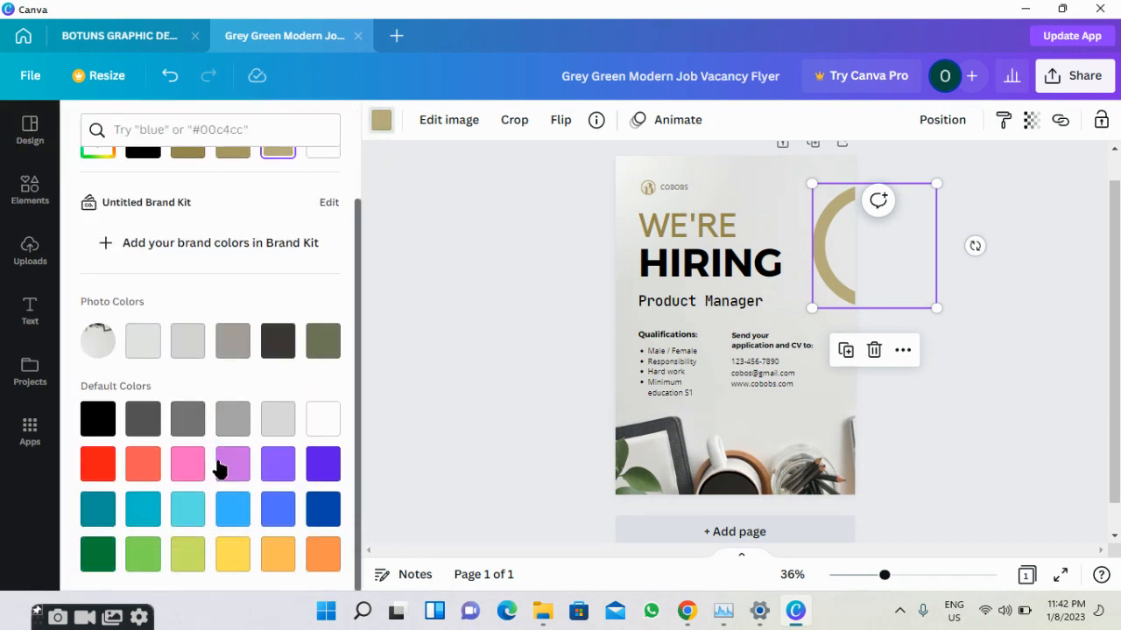
click(320, 464)
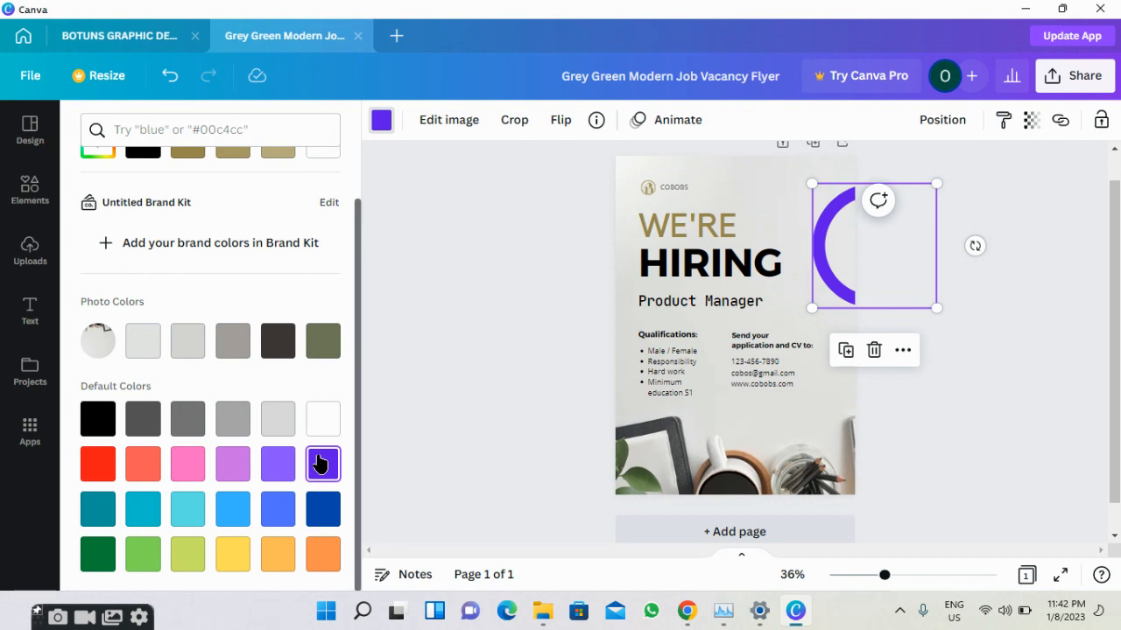
click(368, 345)
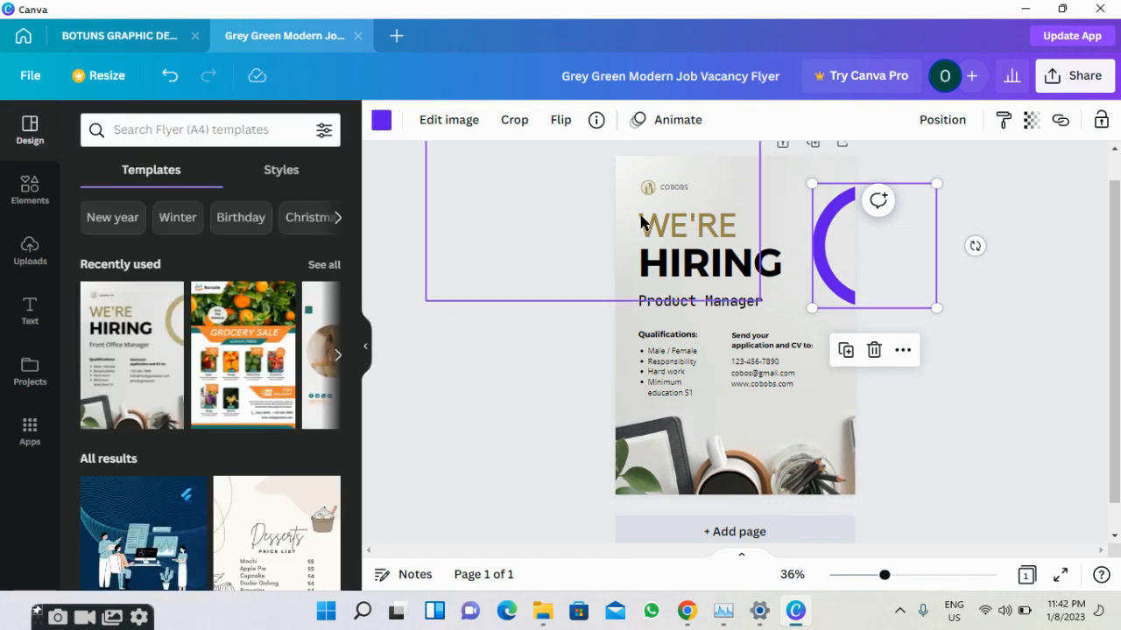
click(641, 224)
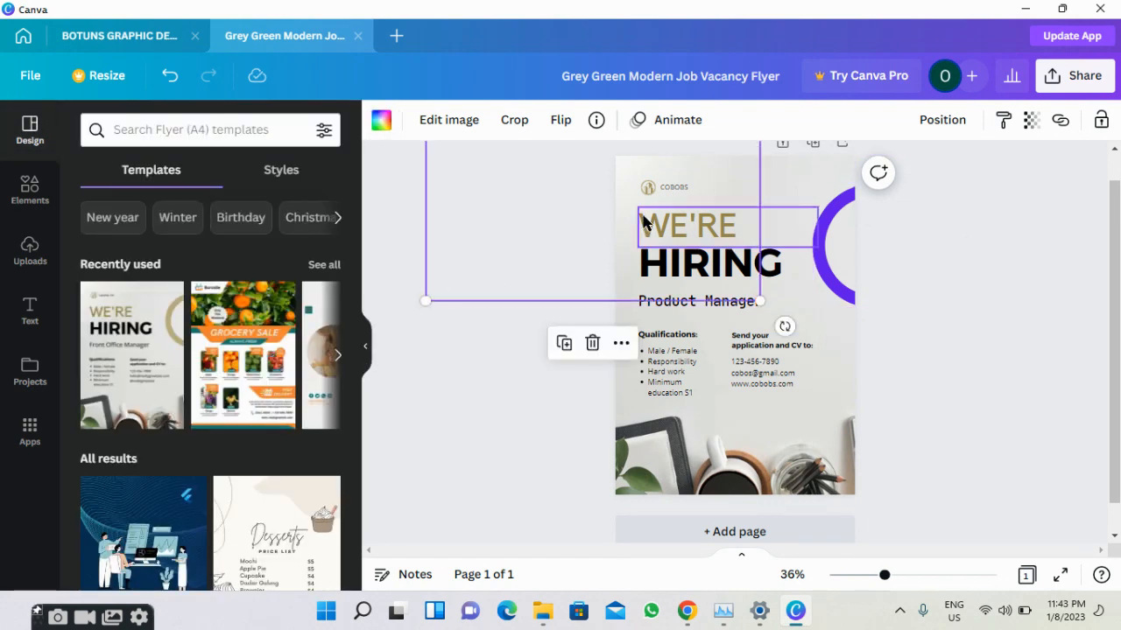
click(375, 126)
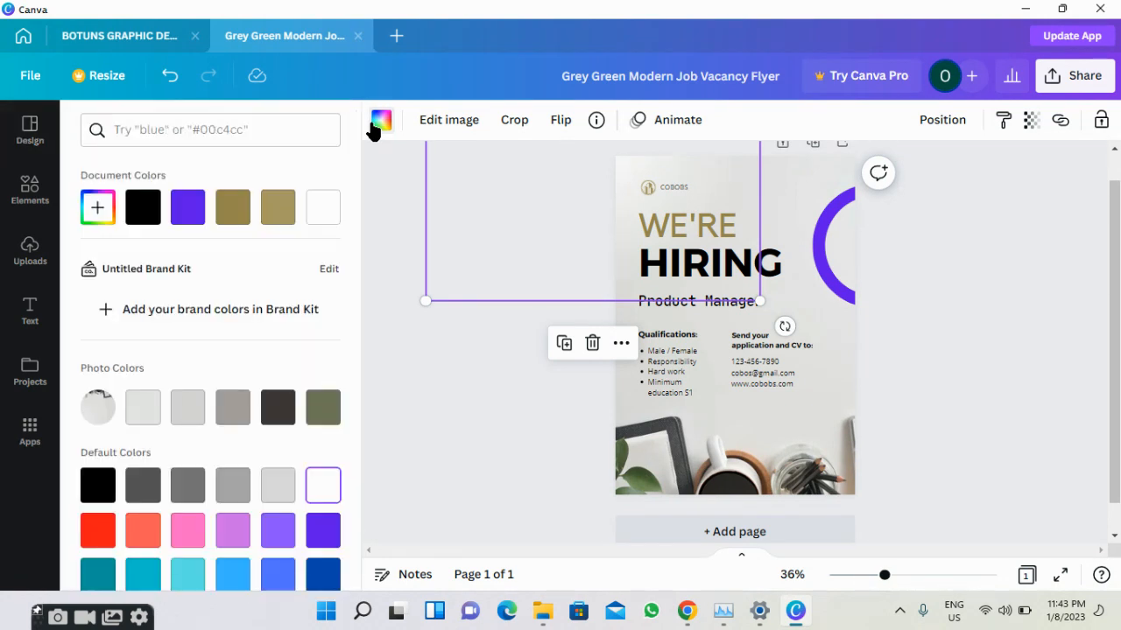
click(188, 219)
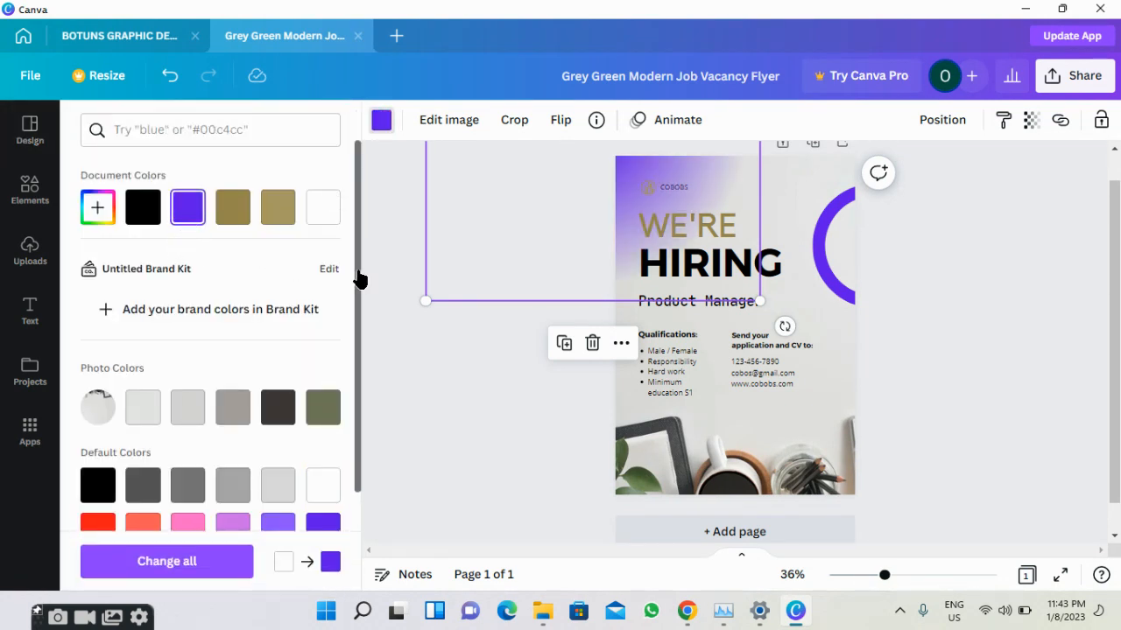
click(406, 362)
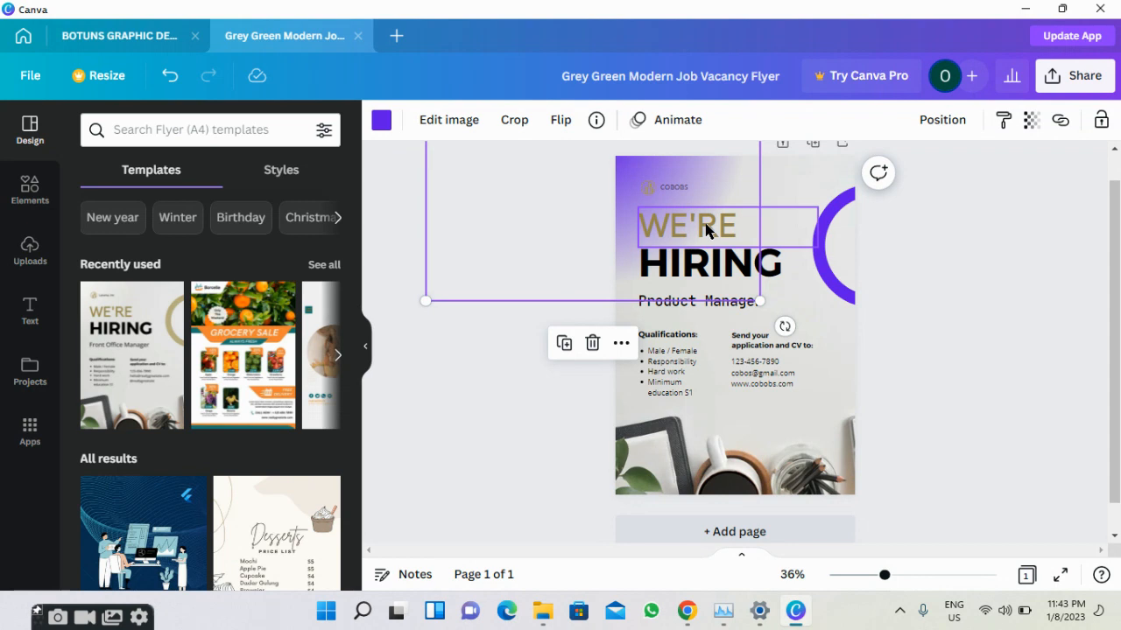
Make the WE'RE heading black and the HIRING heading purple.
click(705, 229)
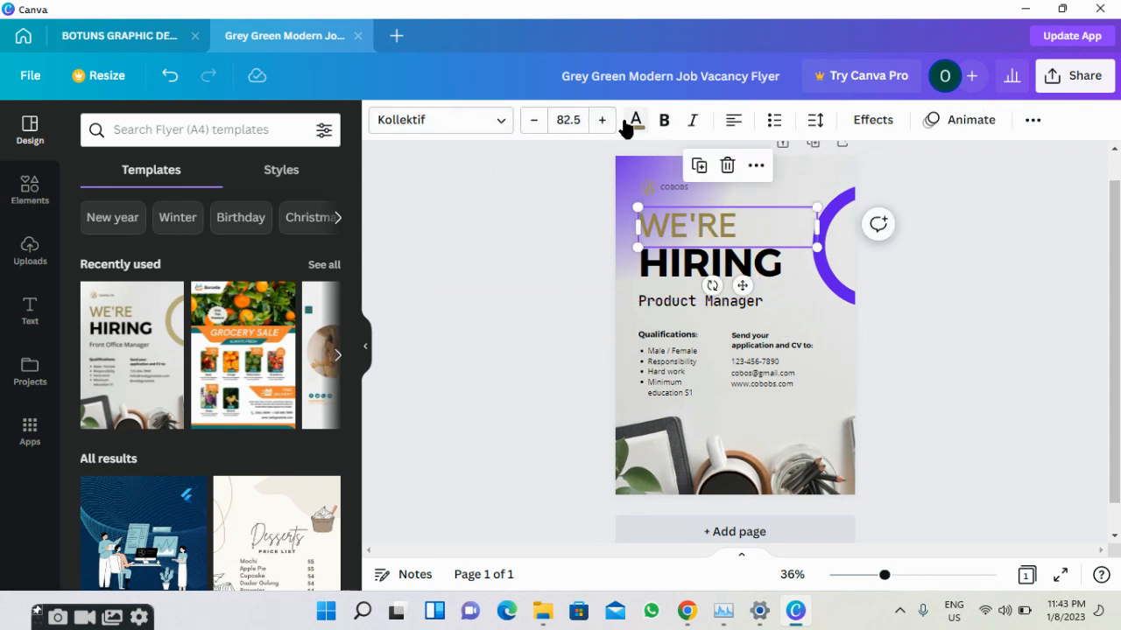
click(635, 120)
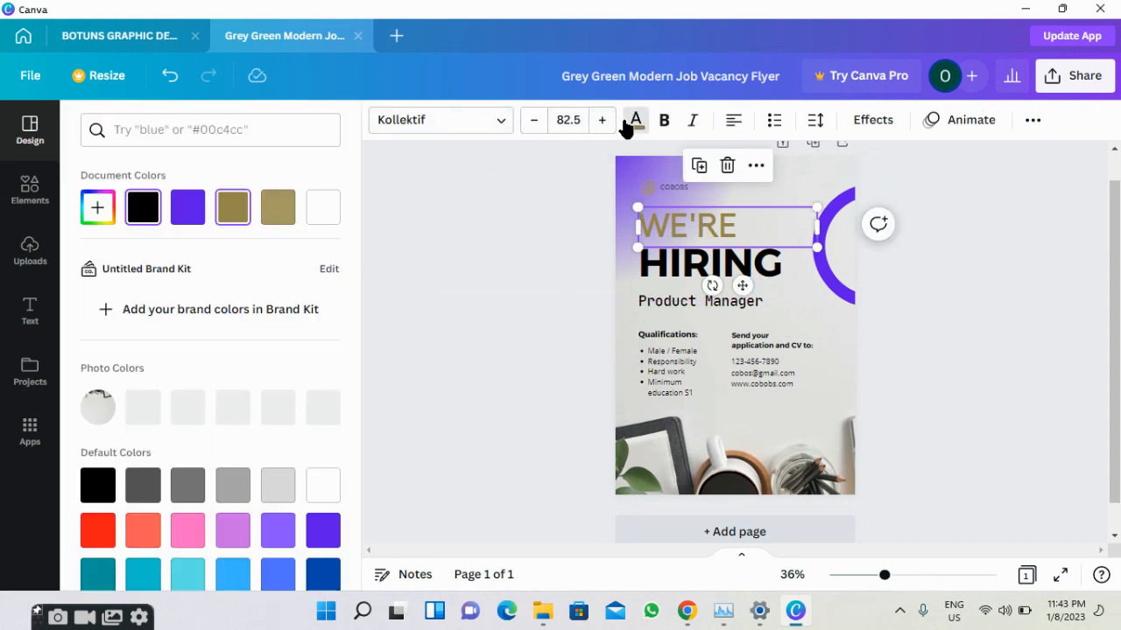
click(189, 212)
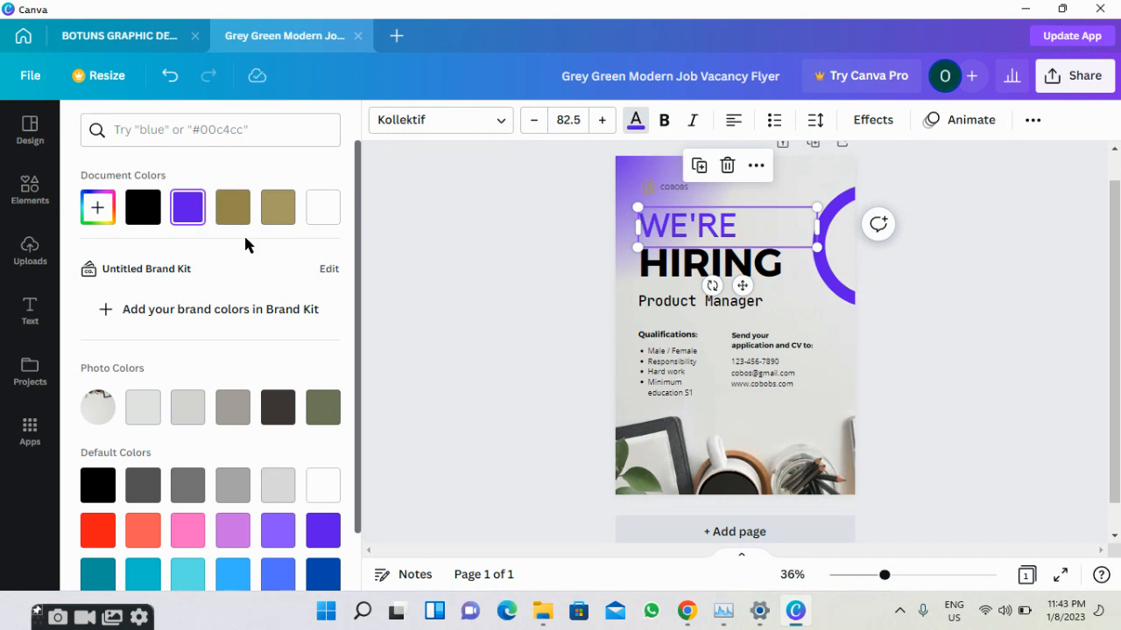
click(149, 218)
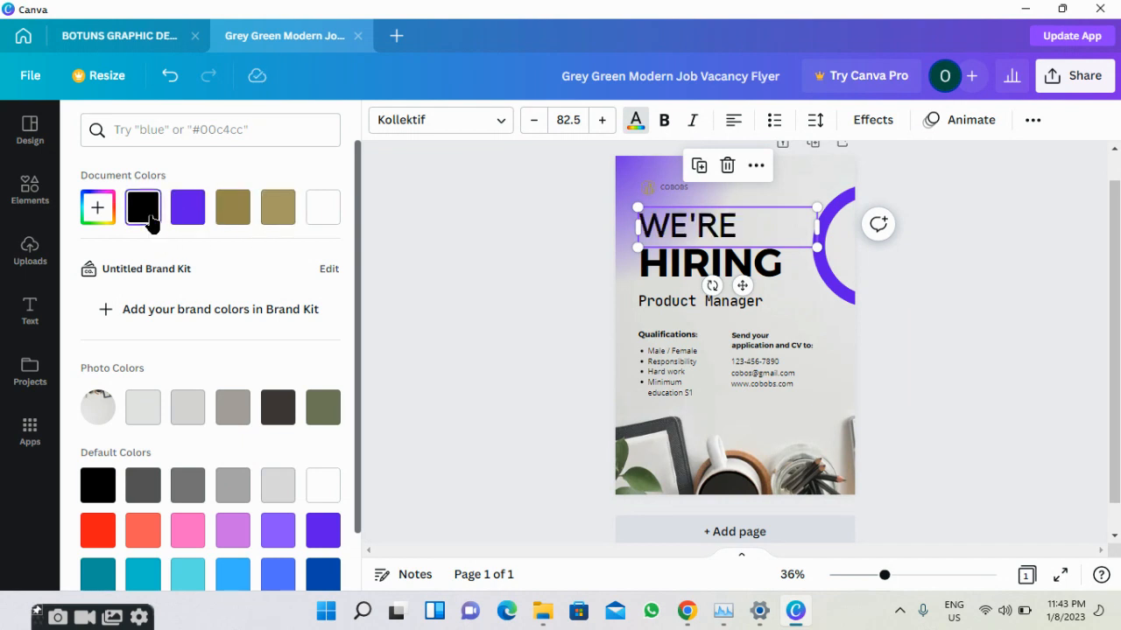
click(691, 263)
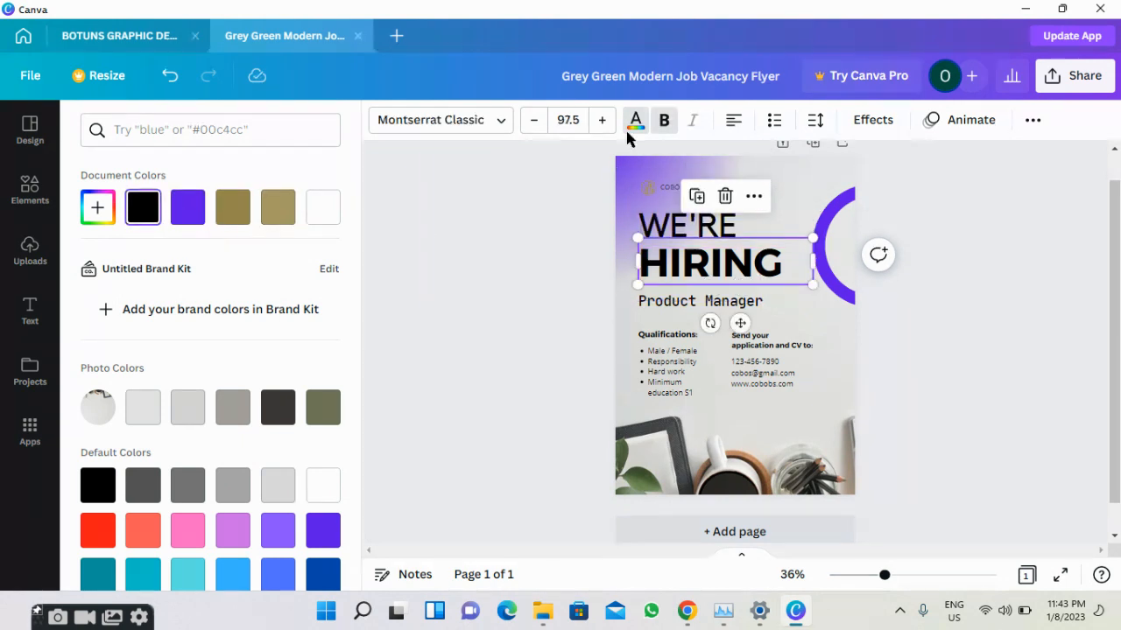
click(180, 221)
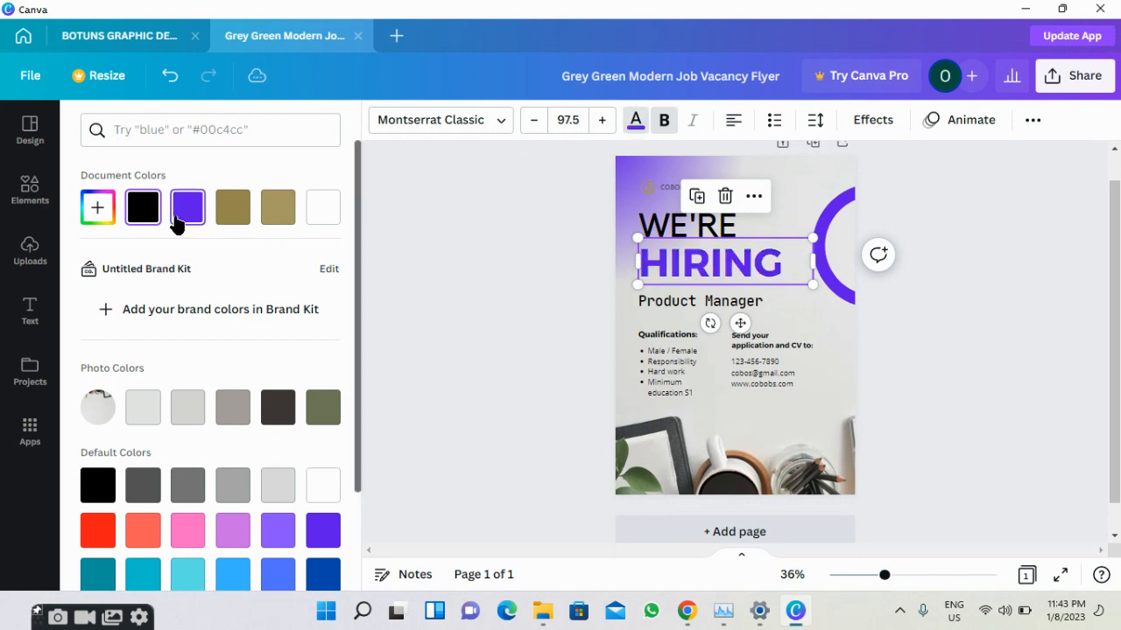
click(369, 271)
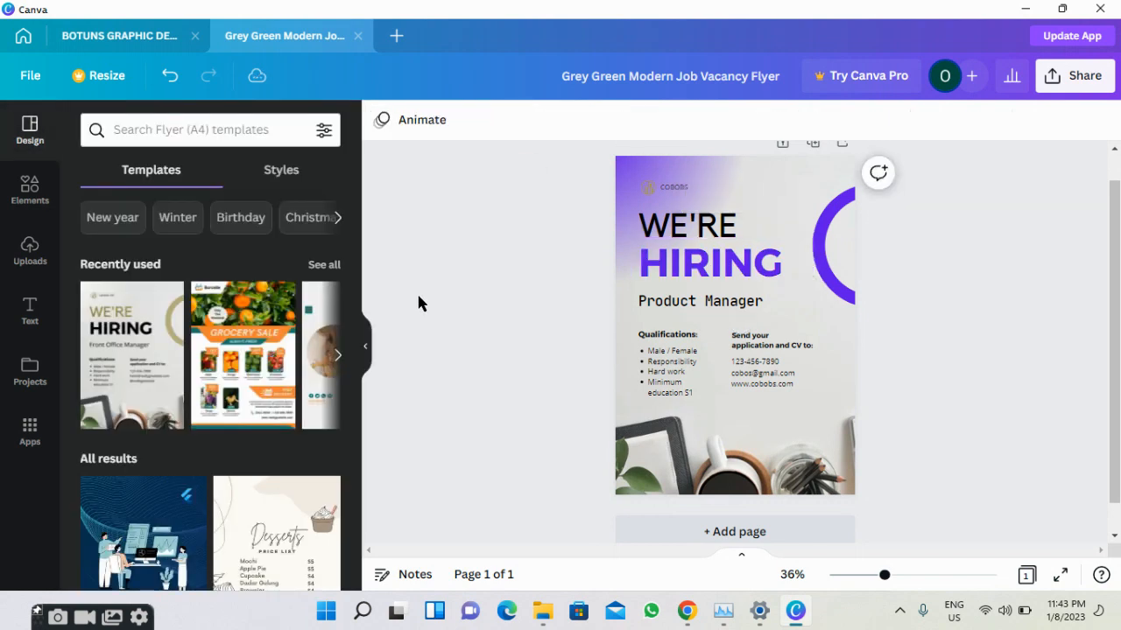
Try a purple flyer background, then revert to the original photo background.
click(686, 475)
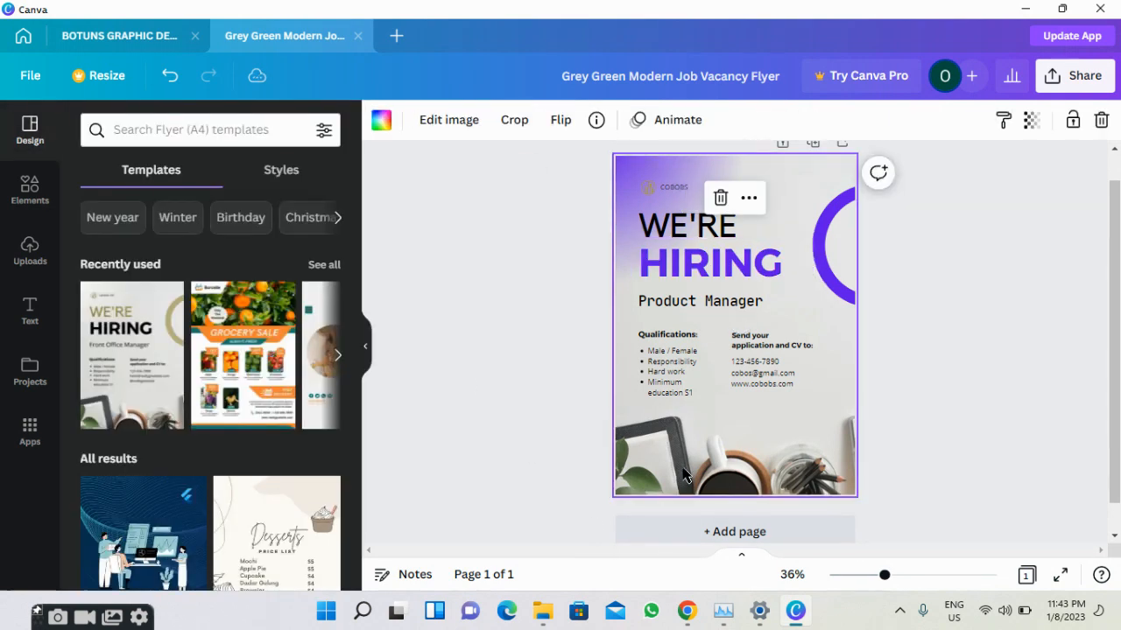
click(382, 120)
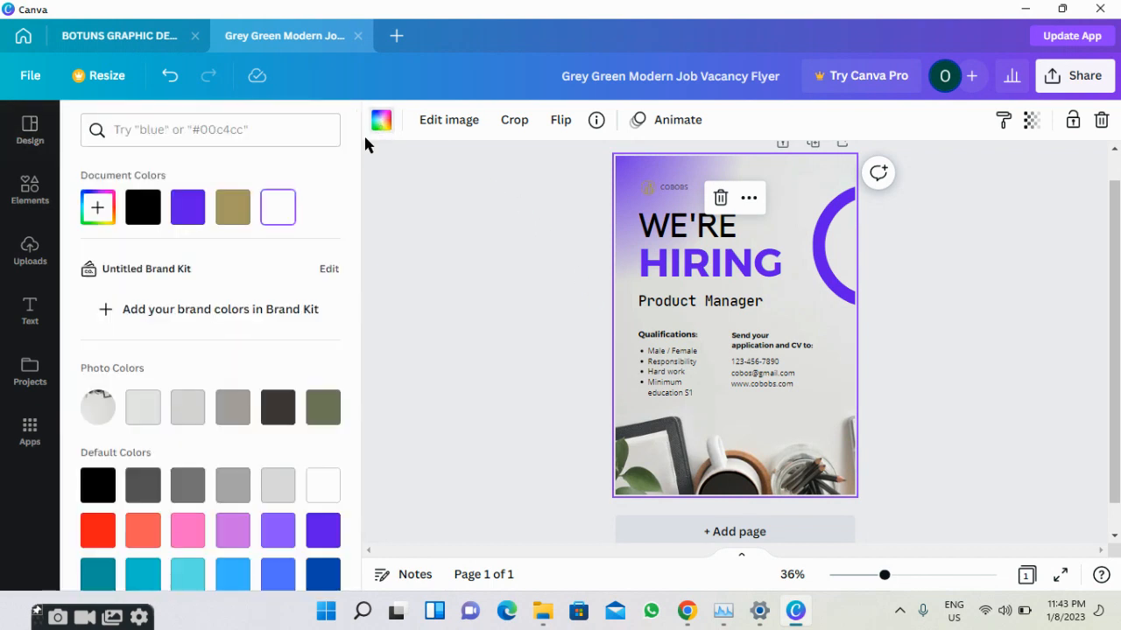
click(188, 208)
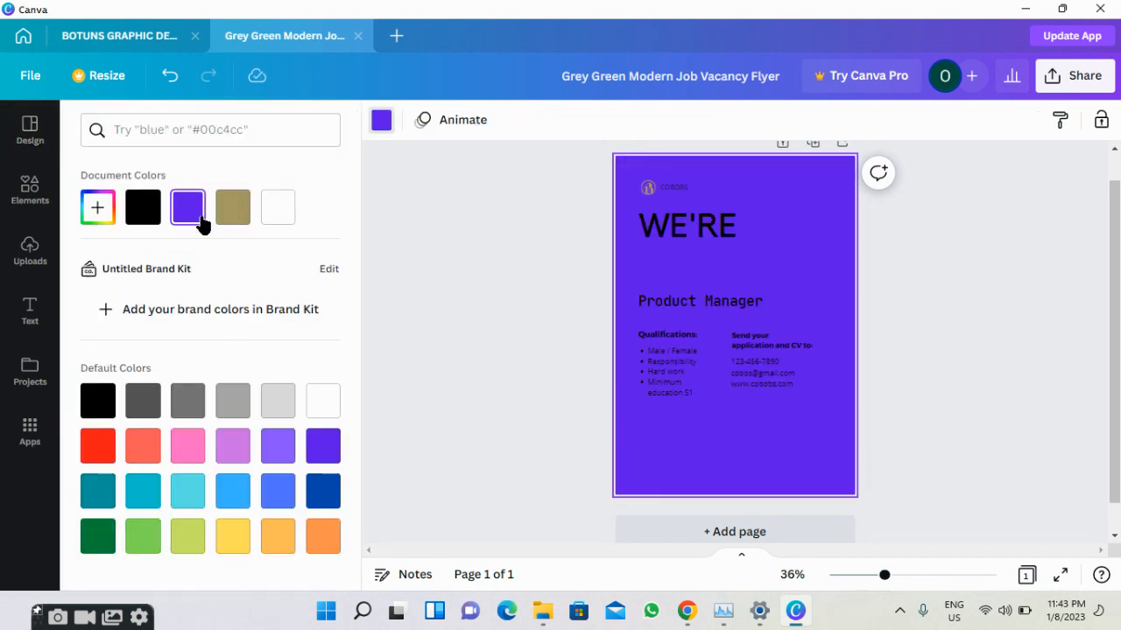
click(168, 77)
click(168, 77)
click(467, 219)
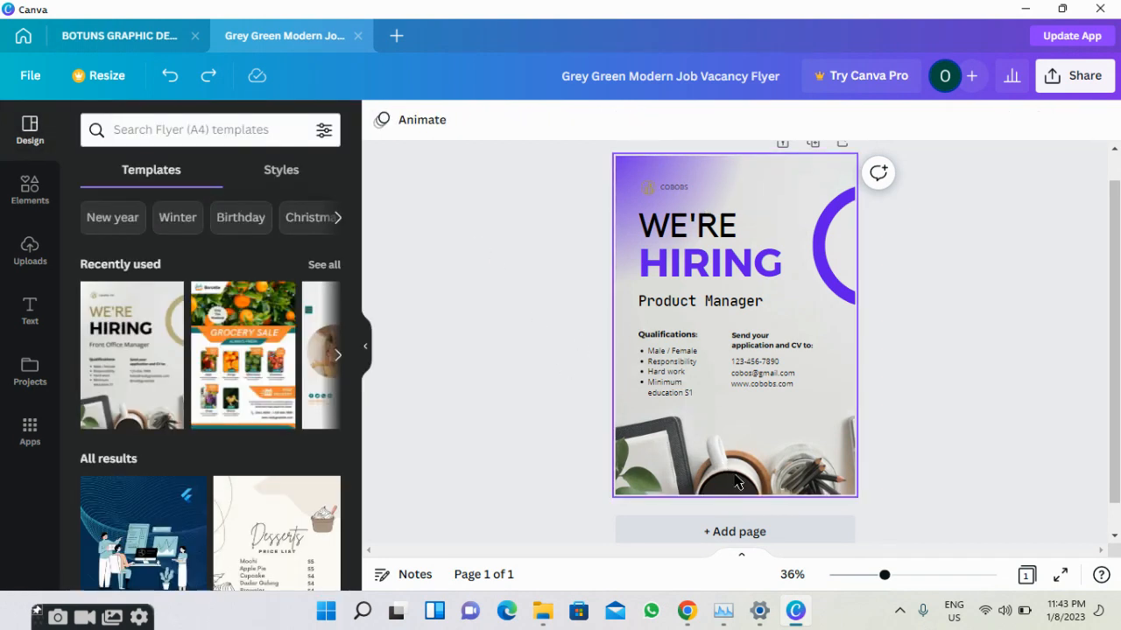
click(736, 481)
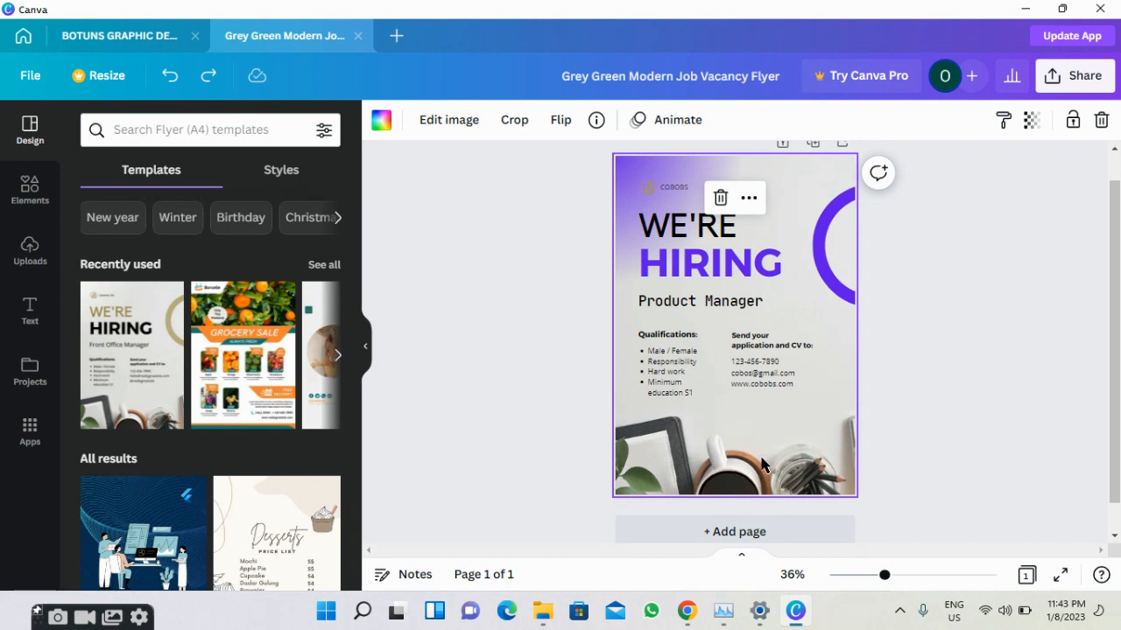
click(837, 277)
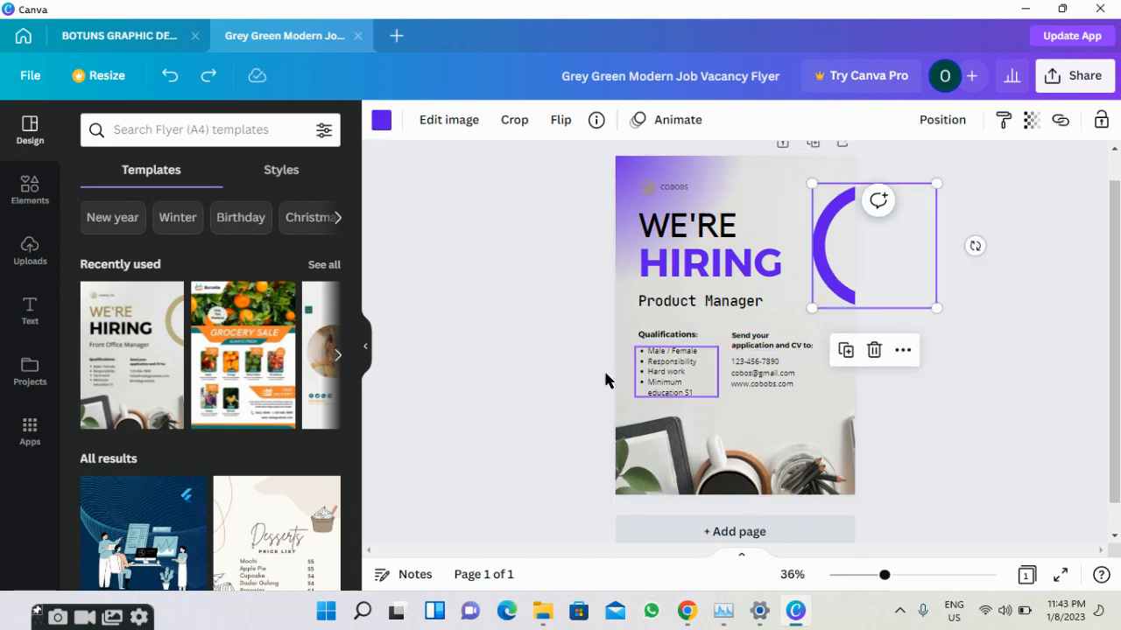
click(441, 389)
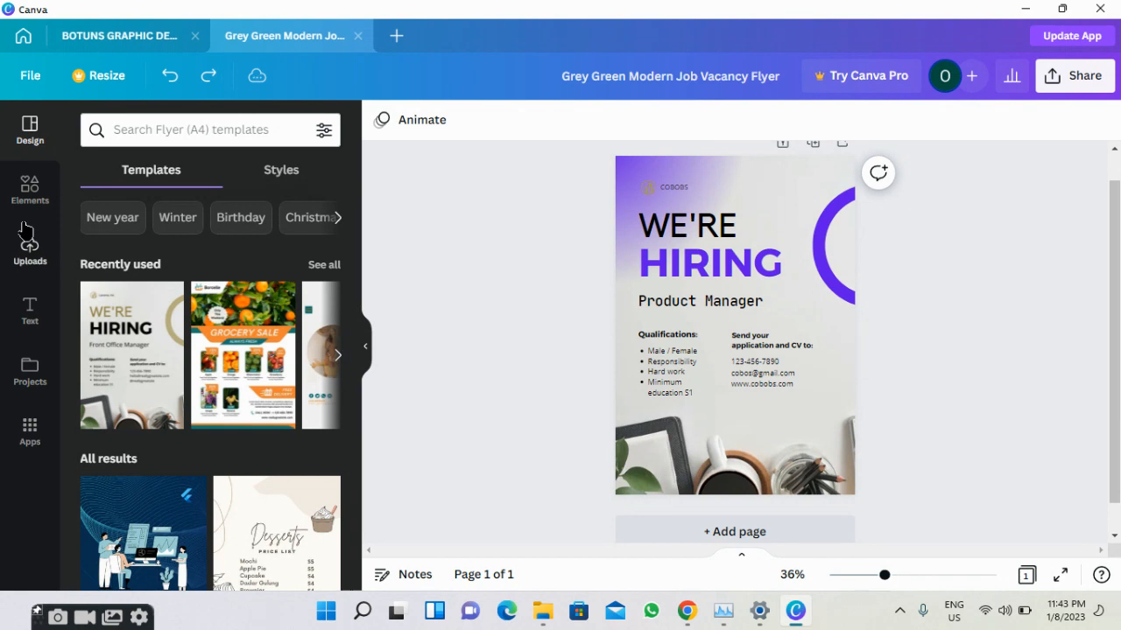
Add a circle frame from the Frames elements and size it at the flyer's lower right.
click(27, 197)
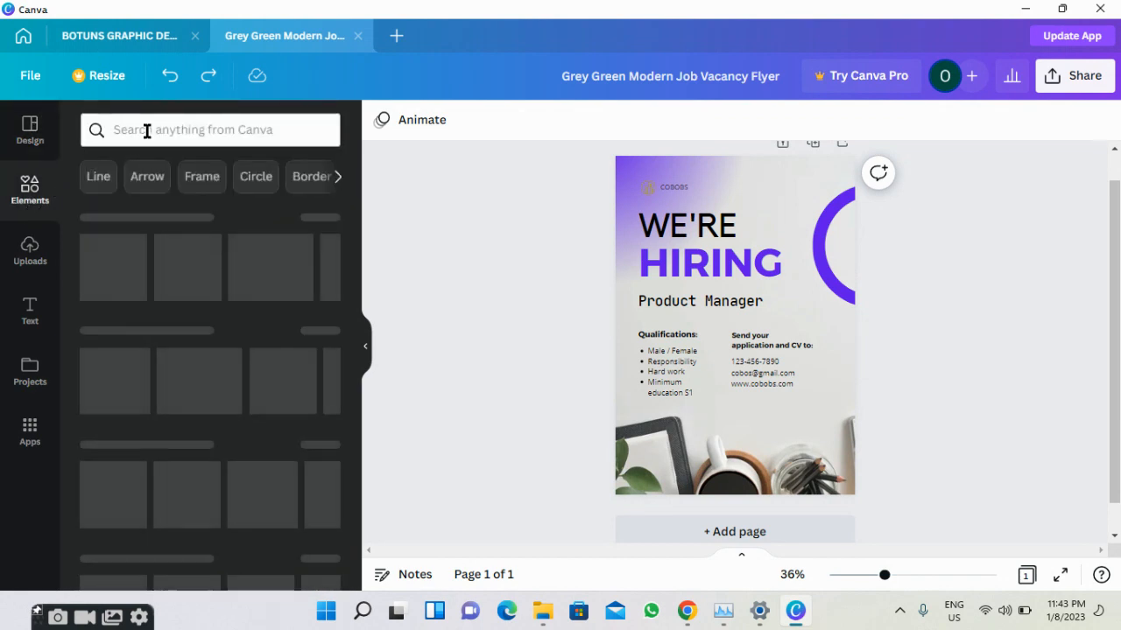
click(146, 130)
text(fra)
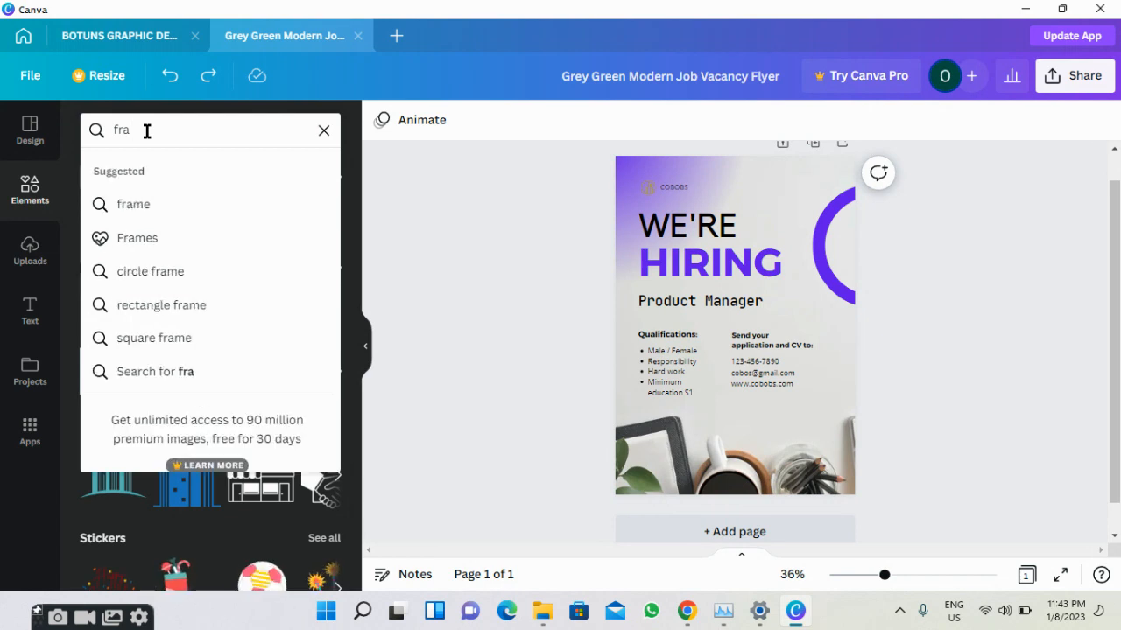
click(138, 238)
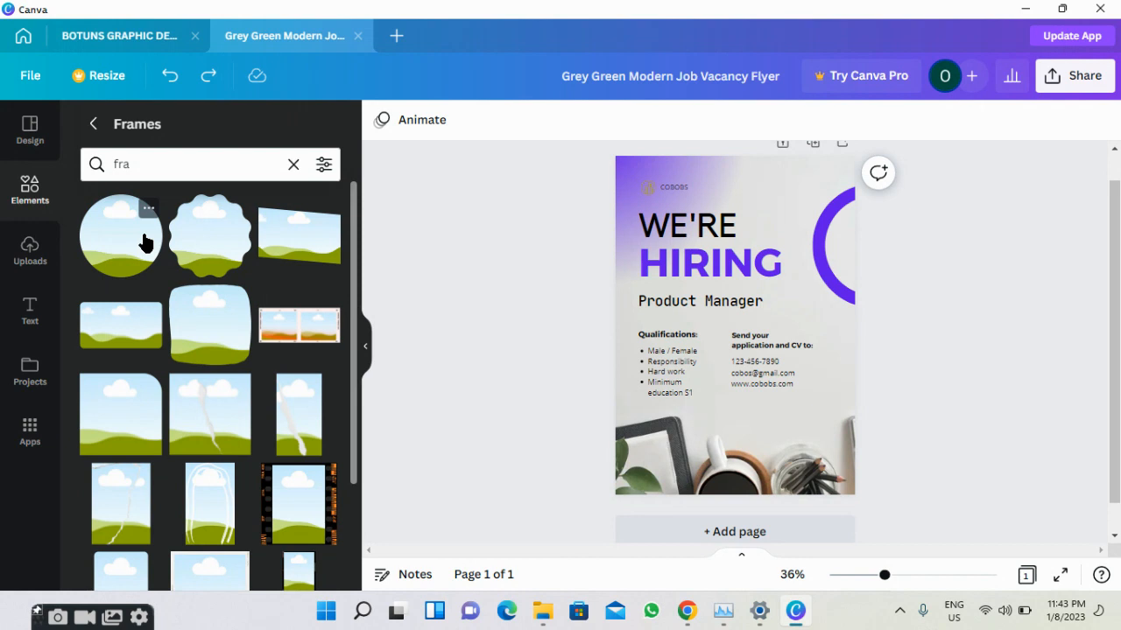
click(145, 243)
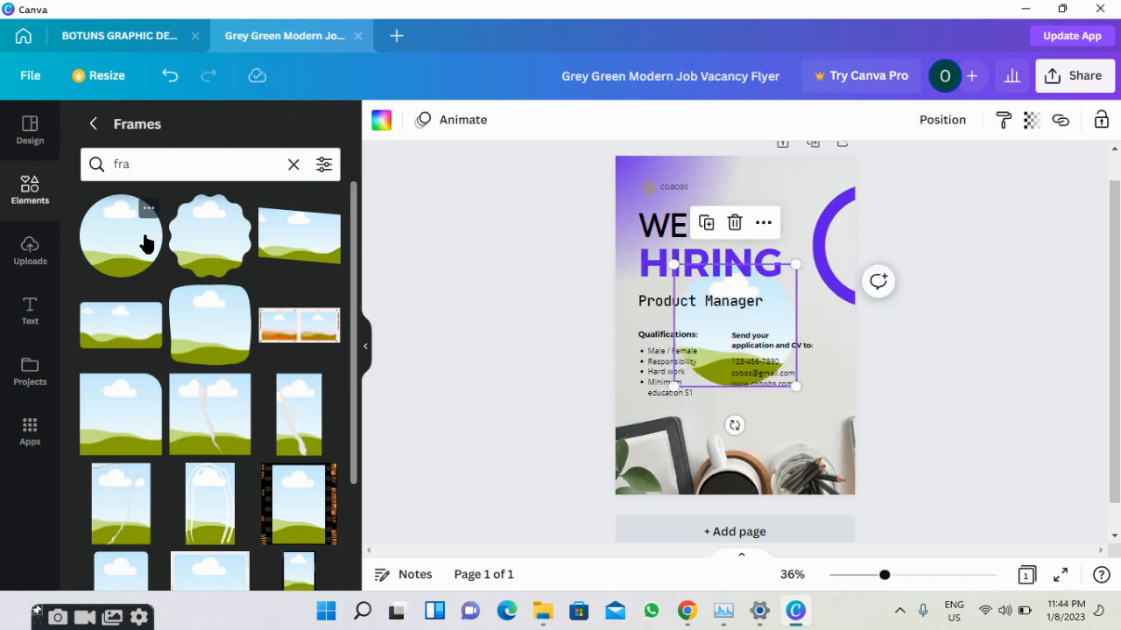
drag(773, 315, 828, 438)
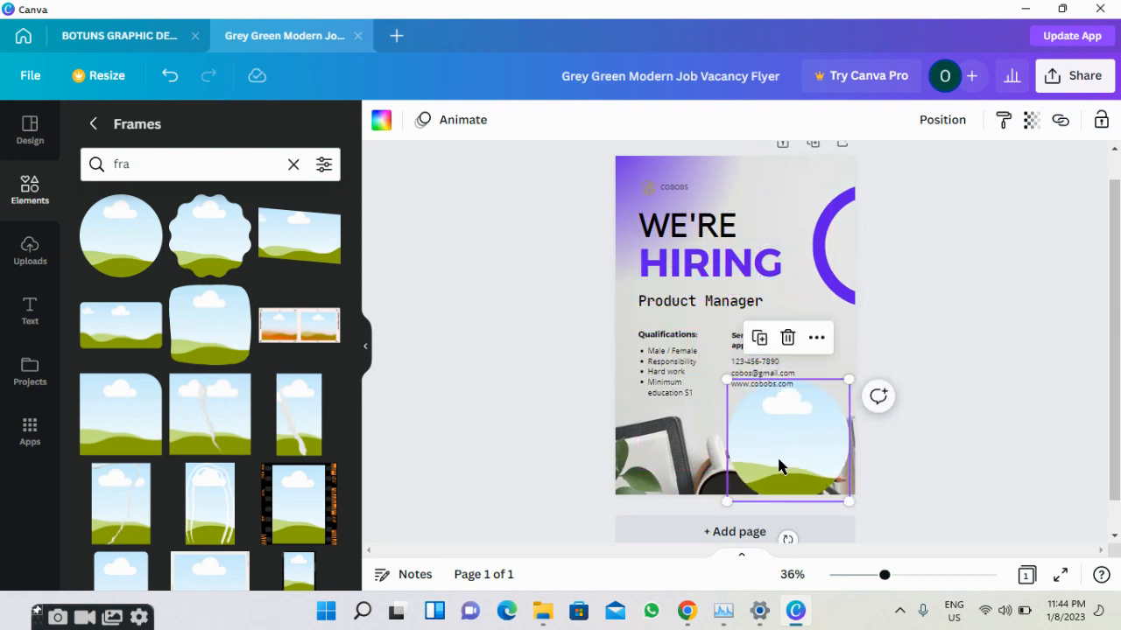
drag(728, 501, 759, 468)
drag(809, 412, 803, 417)
click(804, 418)
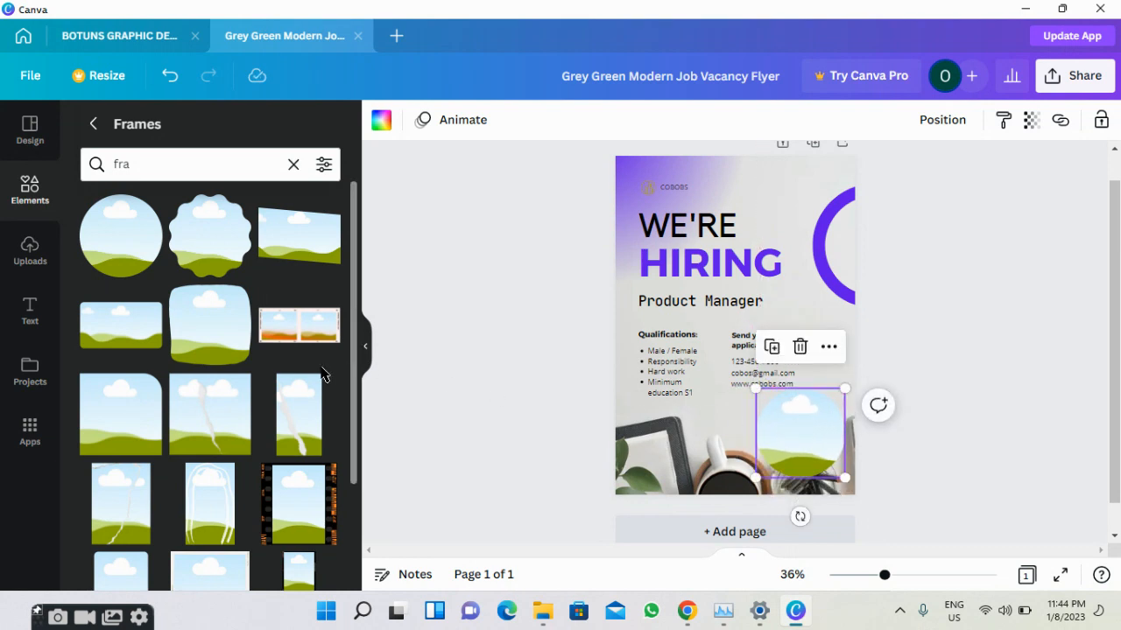
Drag the uploaded laptop-with-logo photo from Uploads into the circular frame.
click(30, 252)
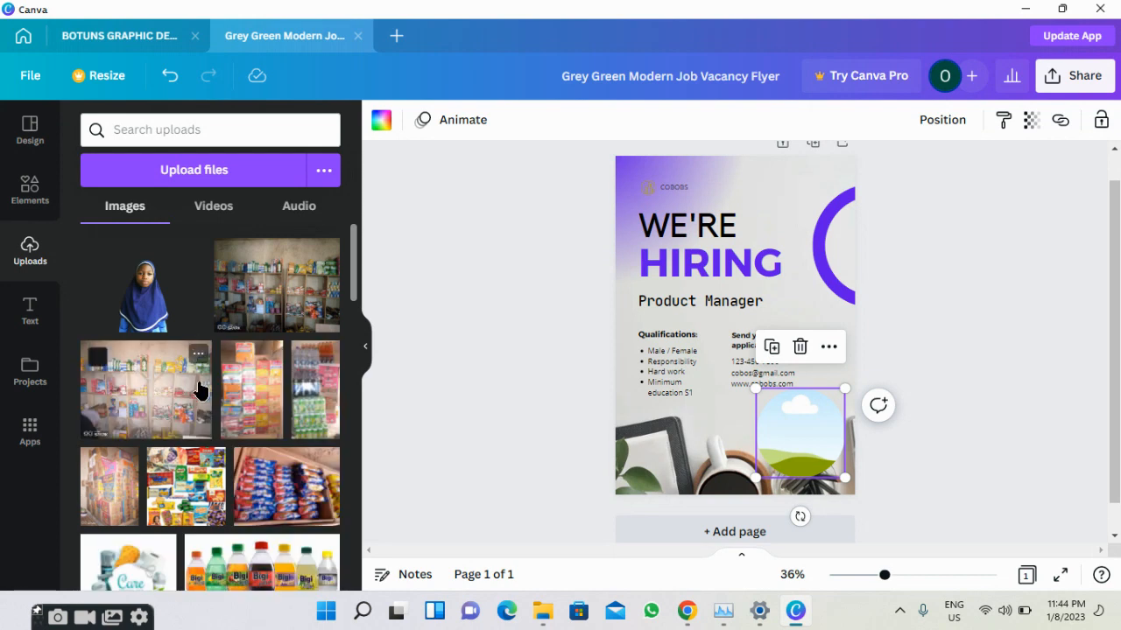
scroll(199, 367, down, 3)
scroll(200, 388, down, 10)
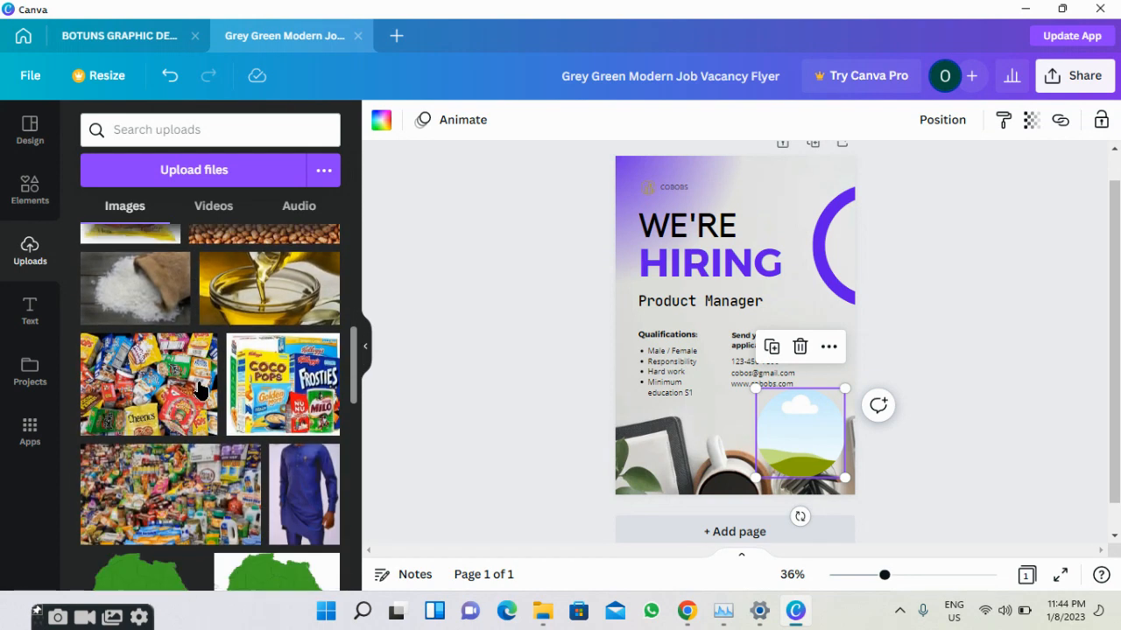
scroll(200, 388, down, 8)
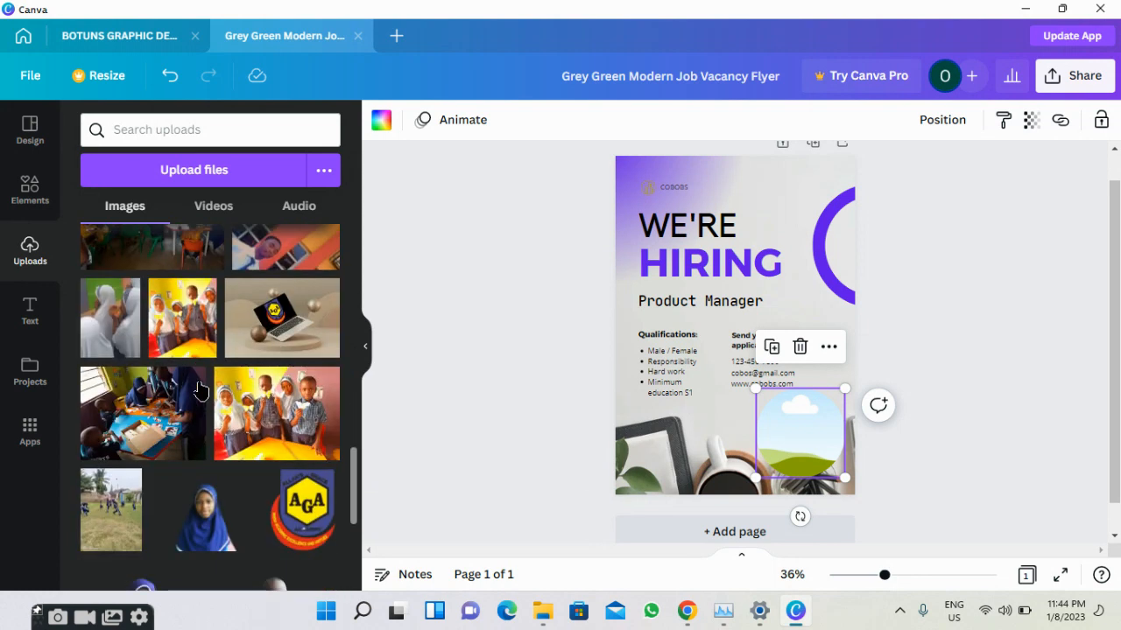
scroll(200, 389, down, 6)
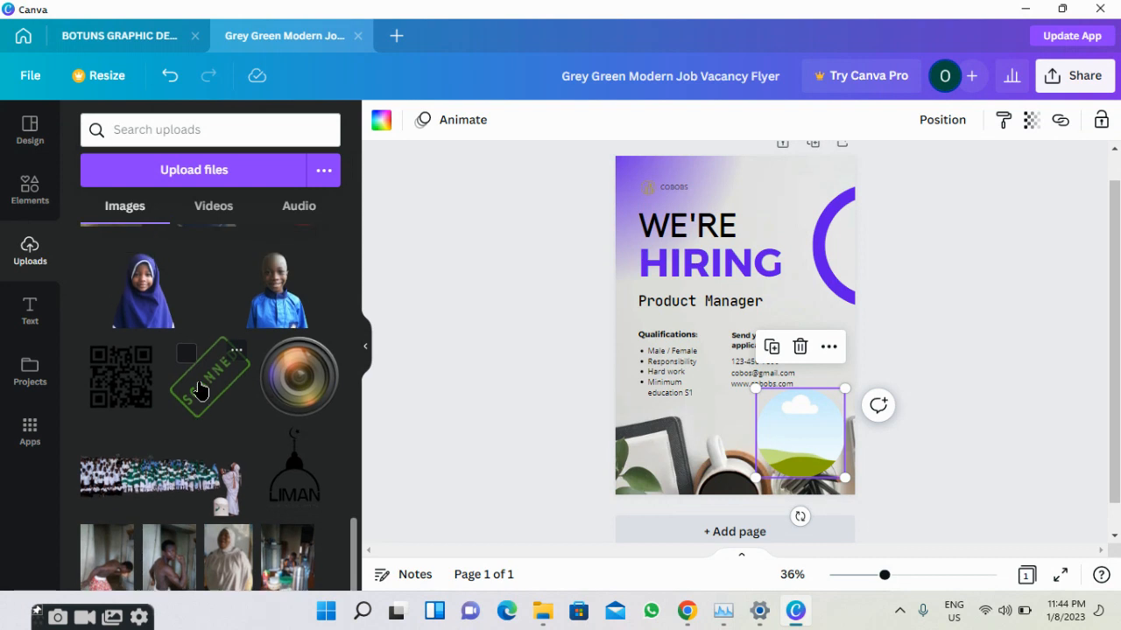
scroll(199, 389, up, 5)
scroll(274, 368, up, 3)
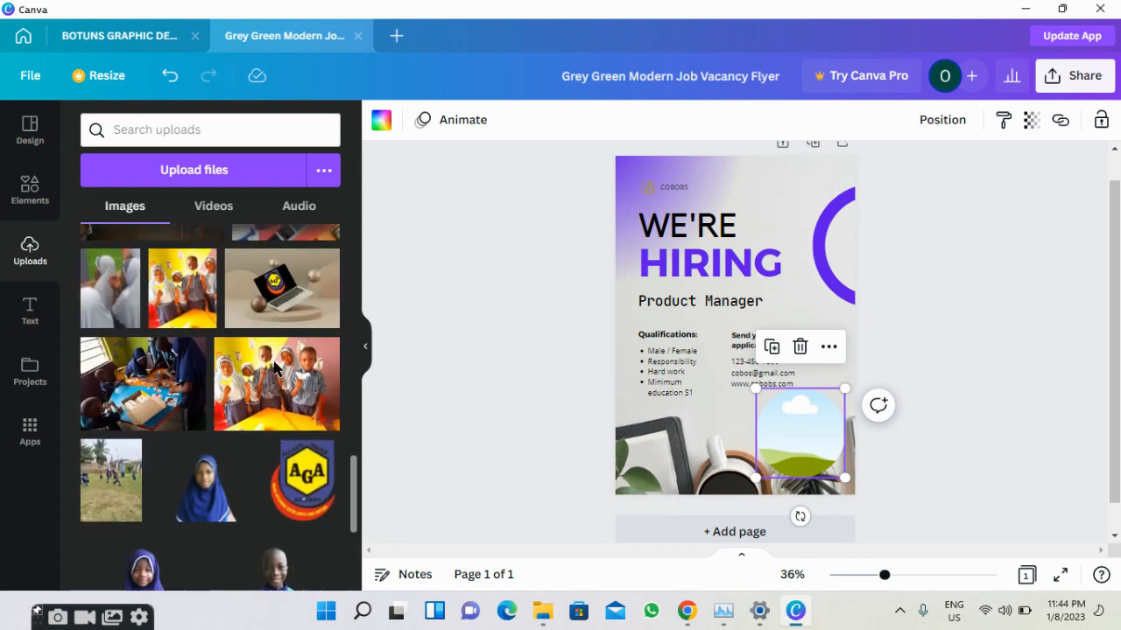
drag(260, 377, 774, 422)
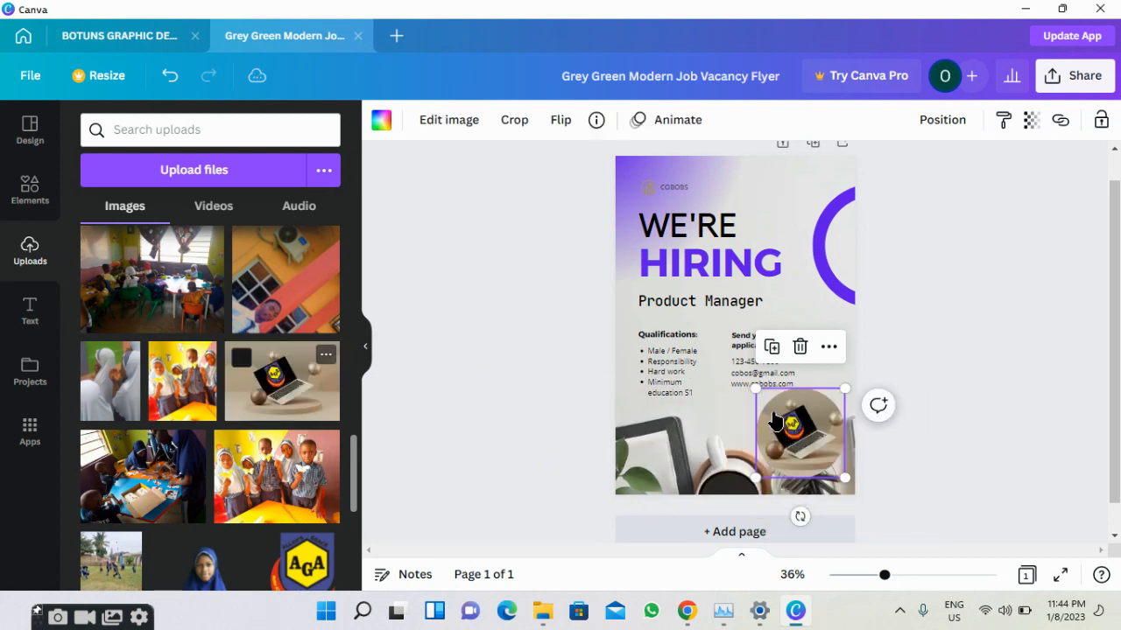
click(483, 417)
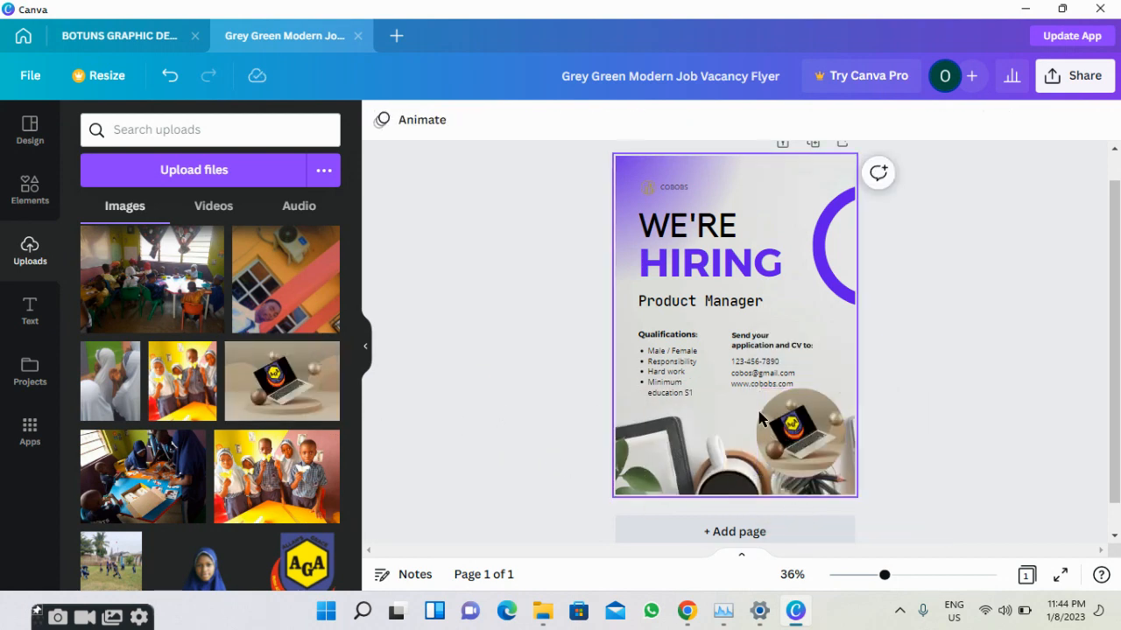
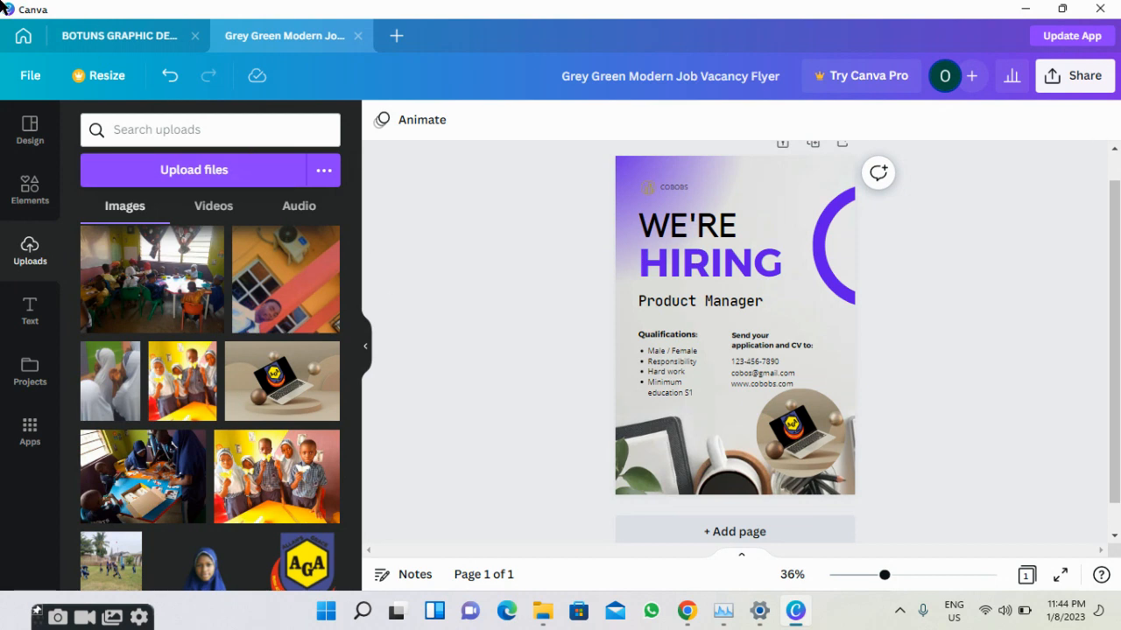
Leave the flyer editor and search Canva templates for 'book'.
click(23, 36)
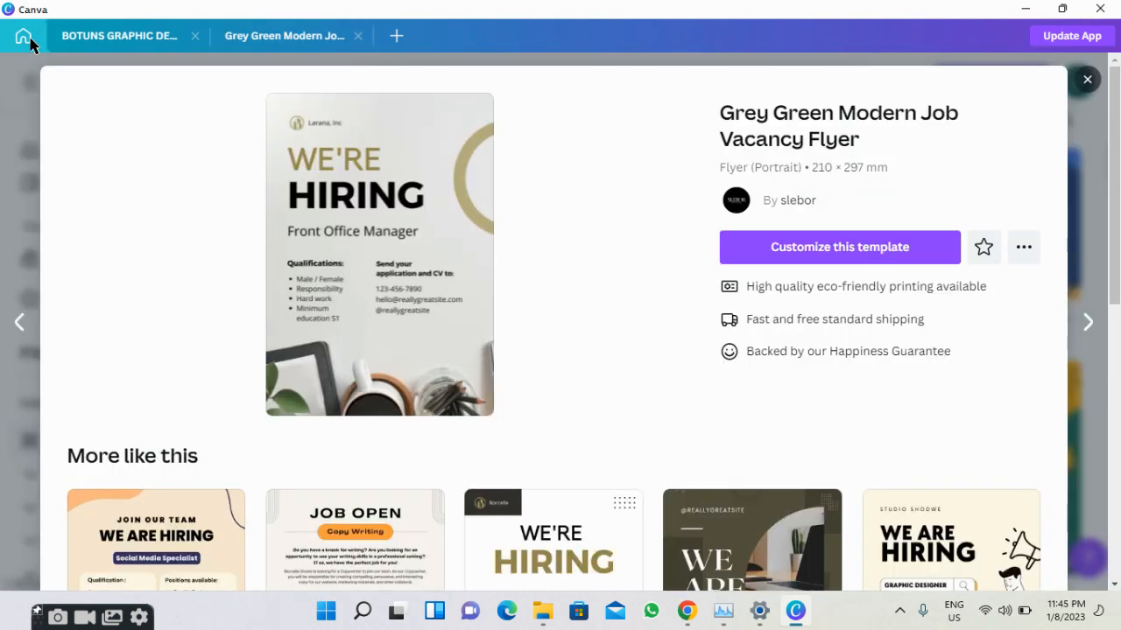
click(1087, 81)
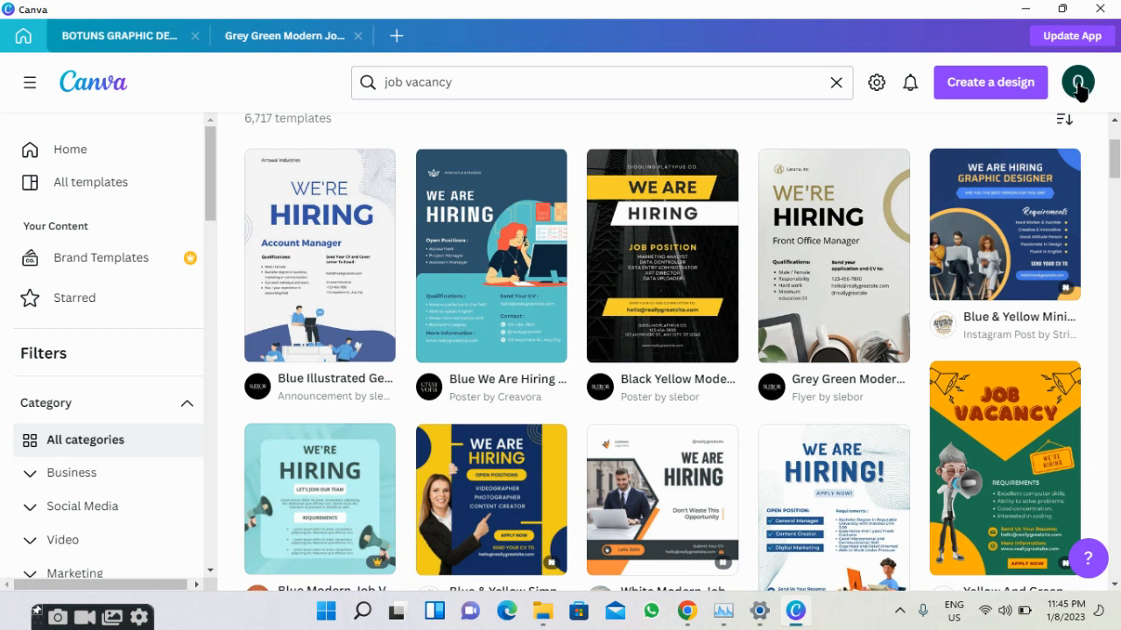
click(702, 85)
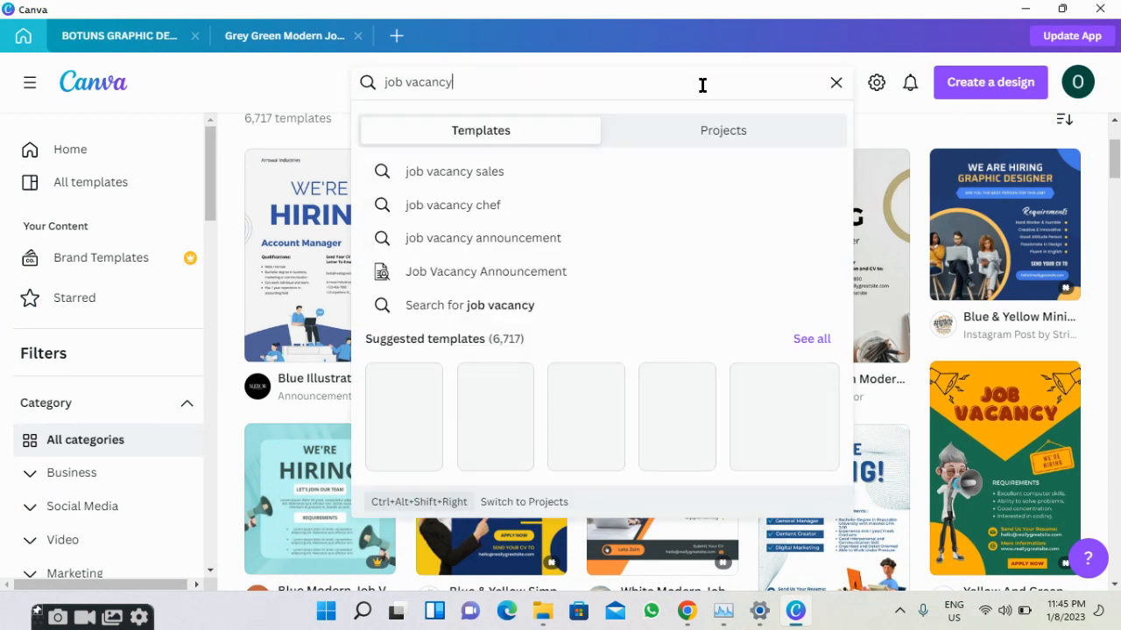
key(ctrl+a)
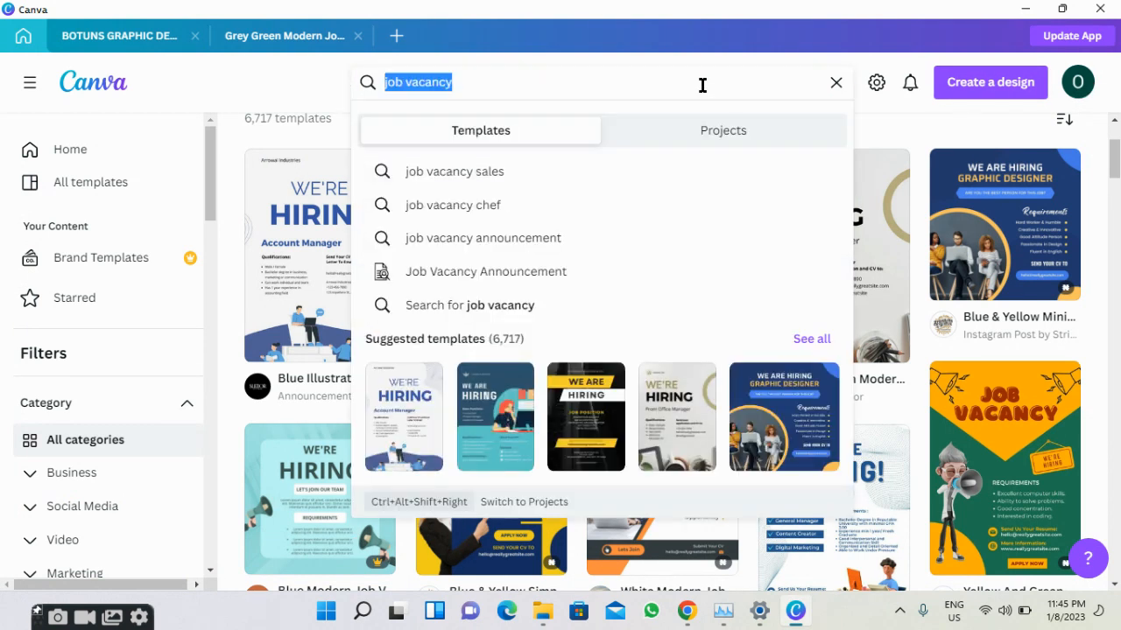
text(boo)
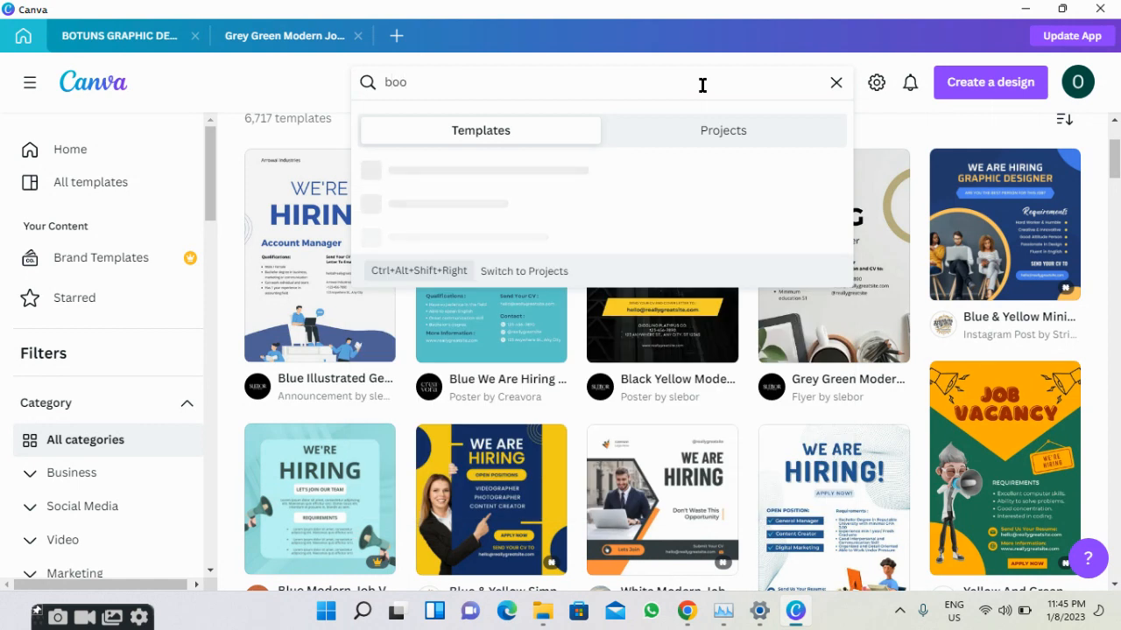
text(k)
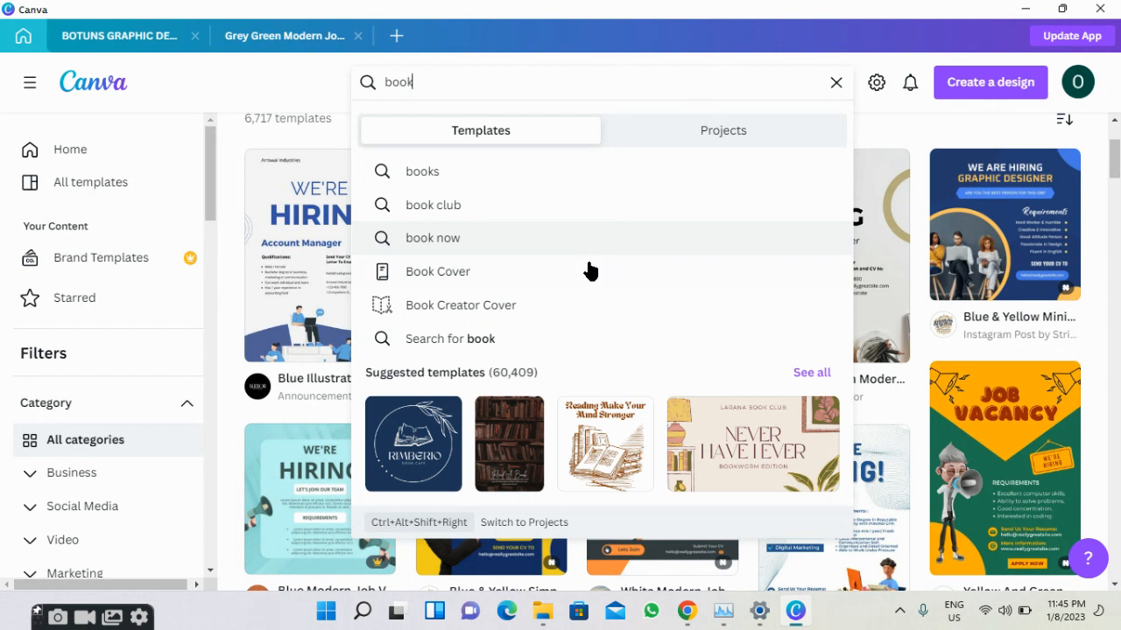
Open the Blue Economic statistic Abstract Shape Business Book Cover template from the Book Cover category as a new design.
click(585, 277)
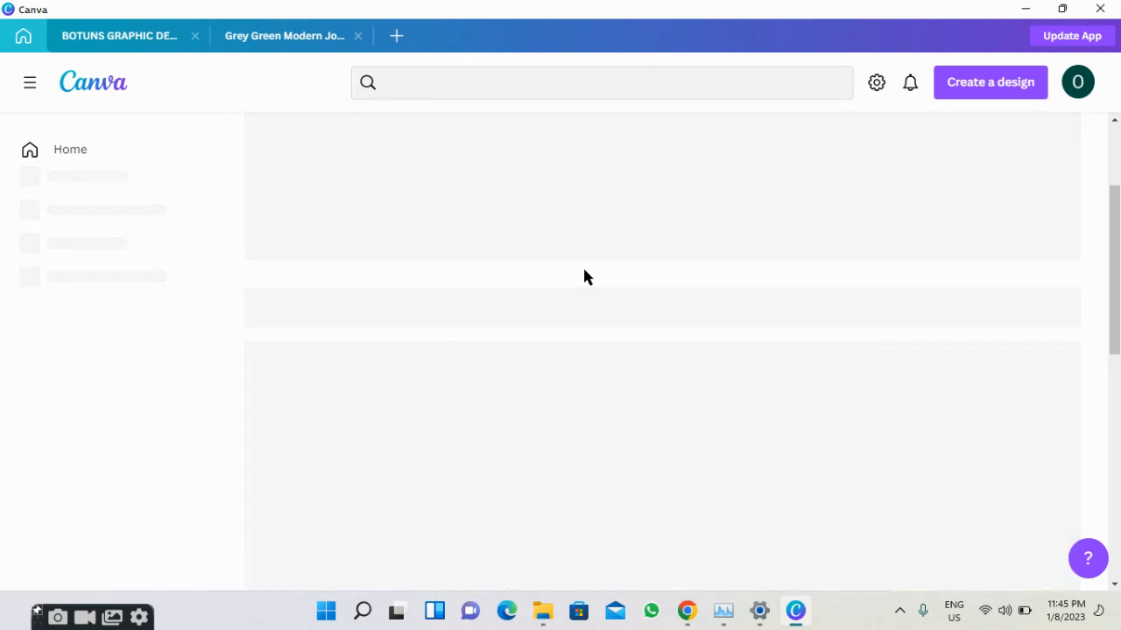
scroll(585, 277, down, 5)
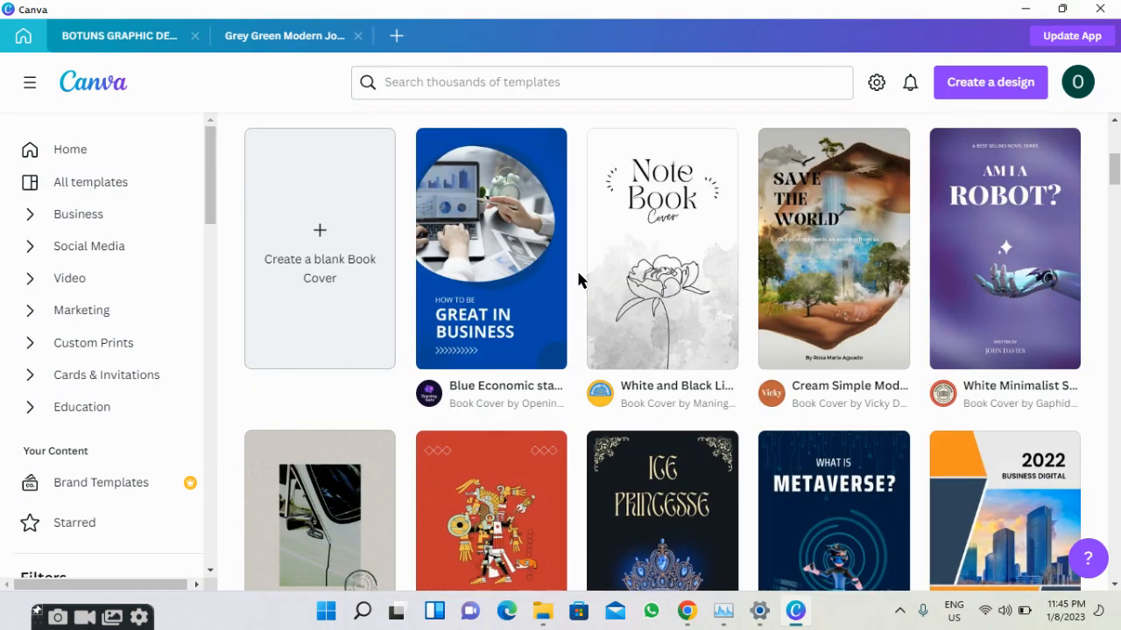
scroll(534, 302, down, 1)
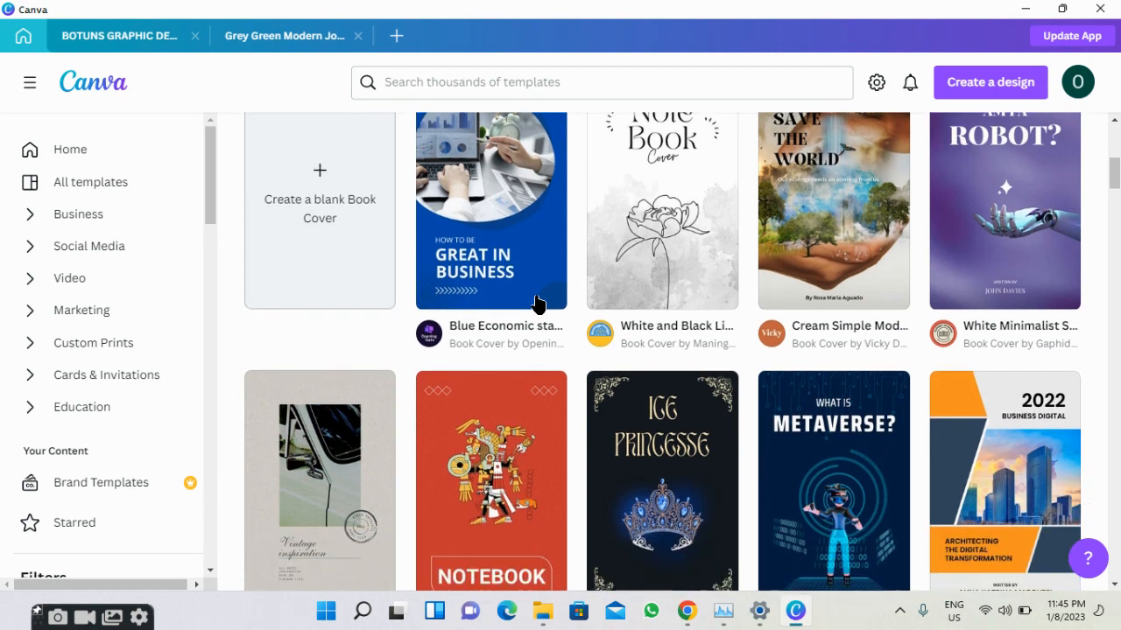
click(518, 239)
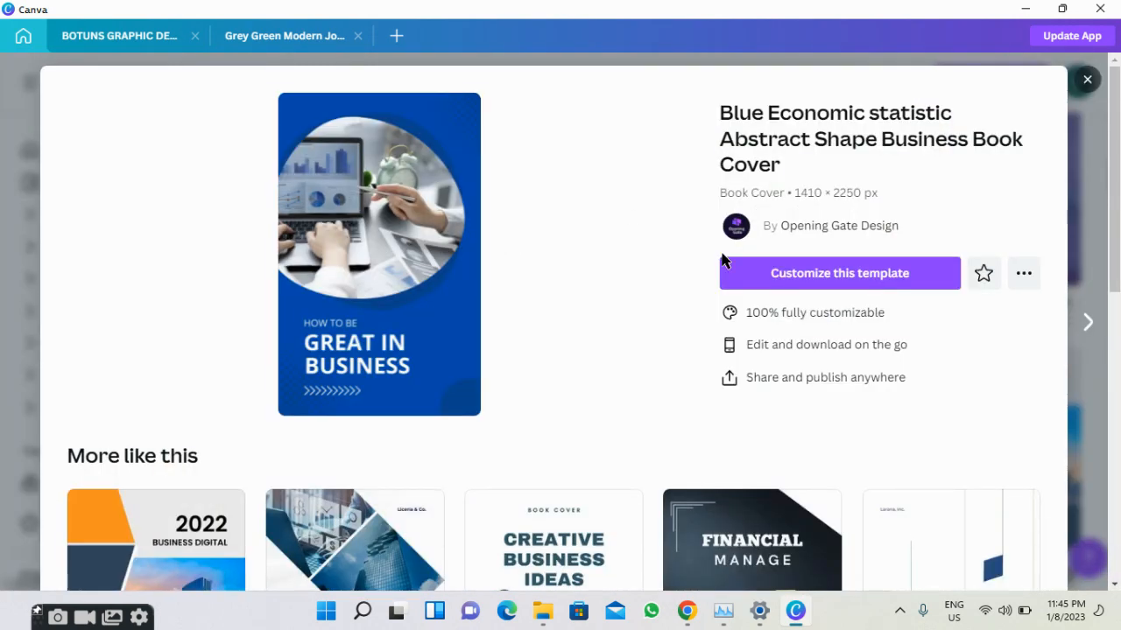
click(857, 287)
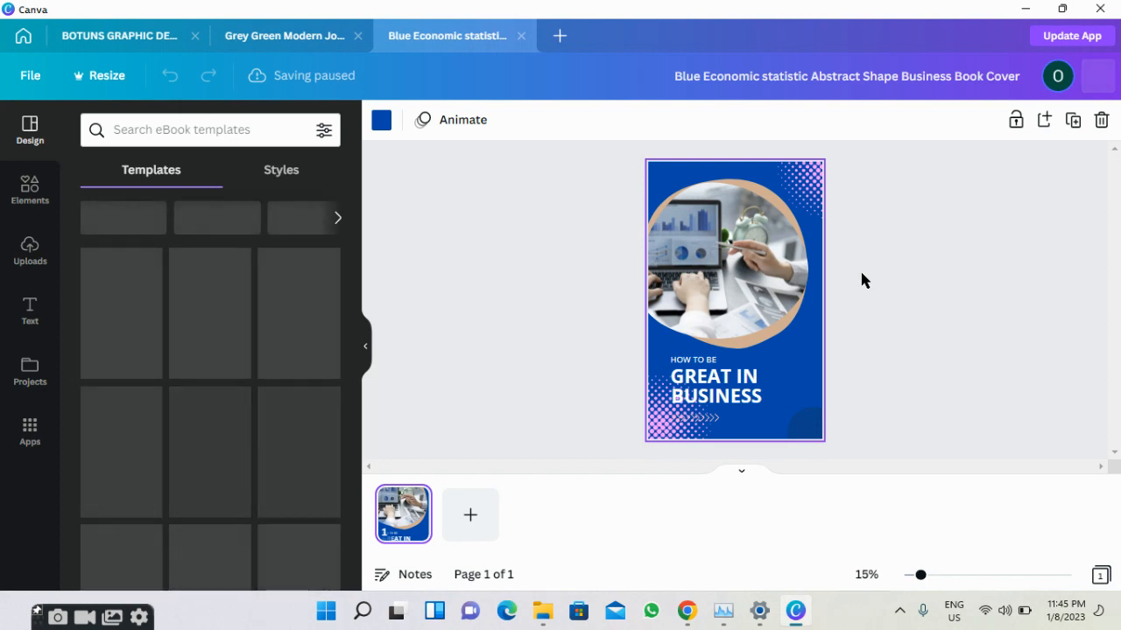
With the circular cover photo selected, search Elements for 'design pictures'.
click(860, 273)
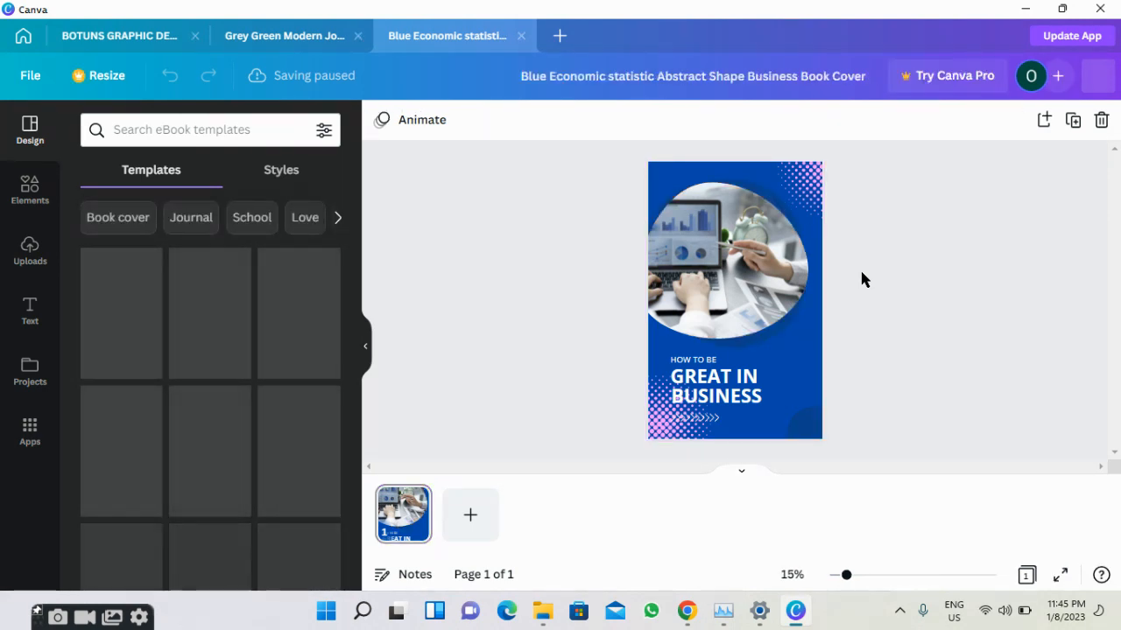
click(766, 291)
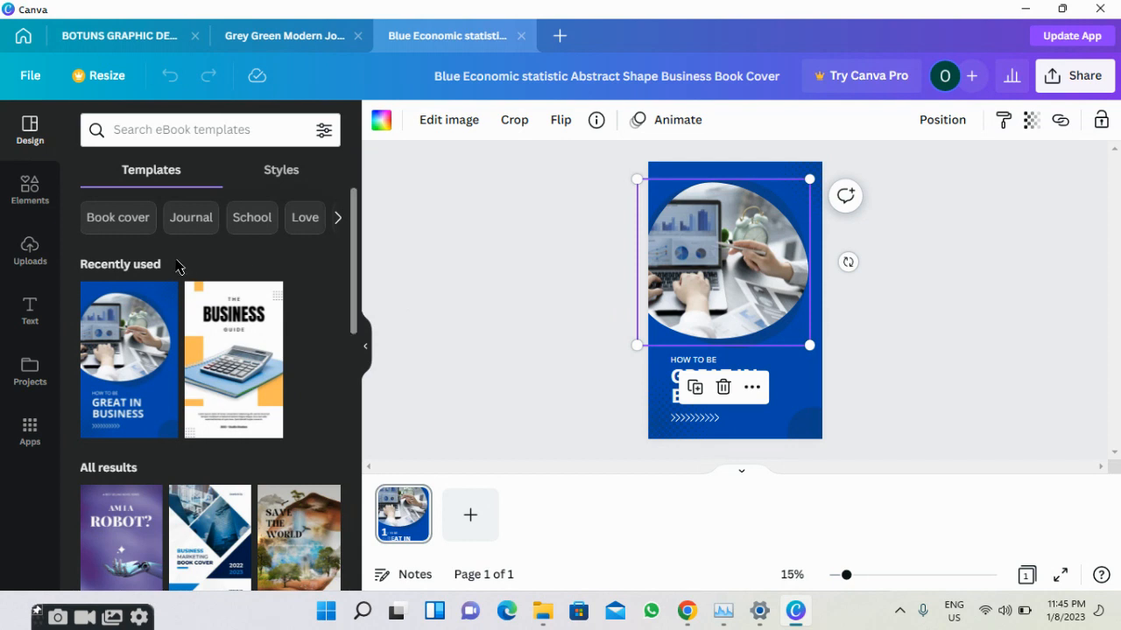
click(25, 212)
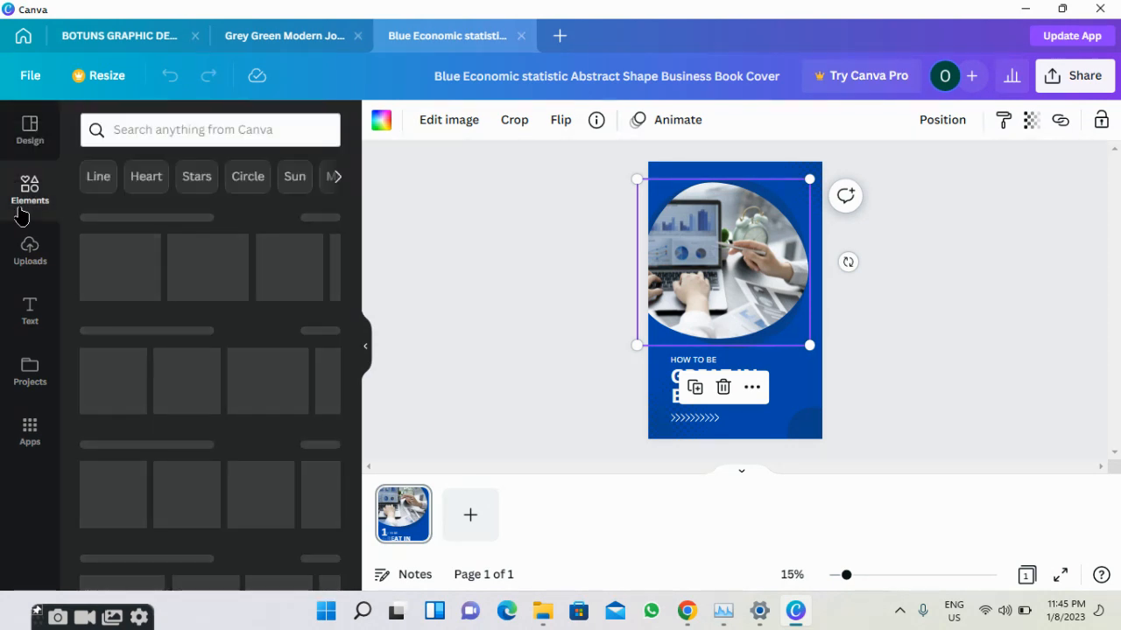
click(159, 132)
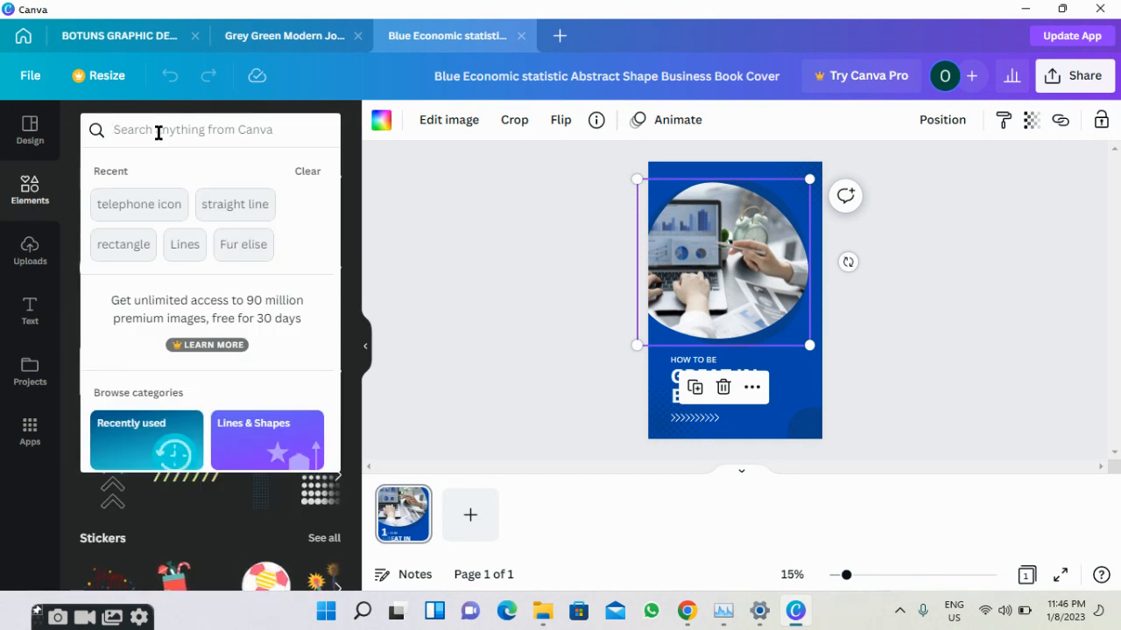
text(de)
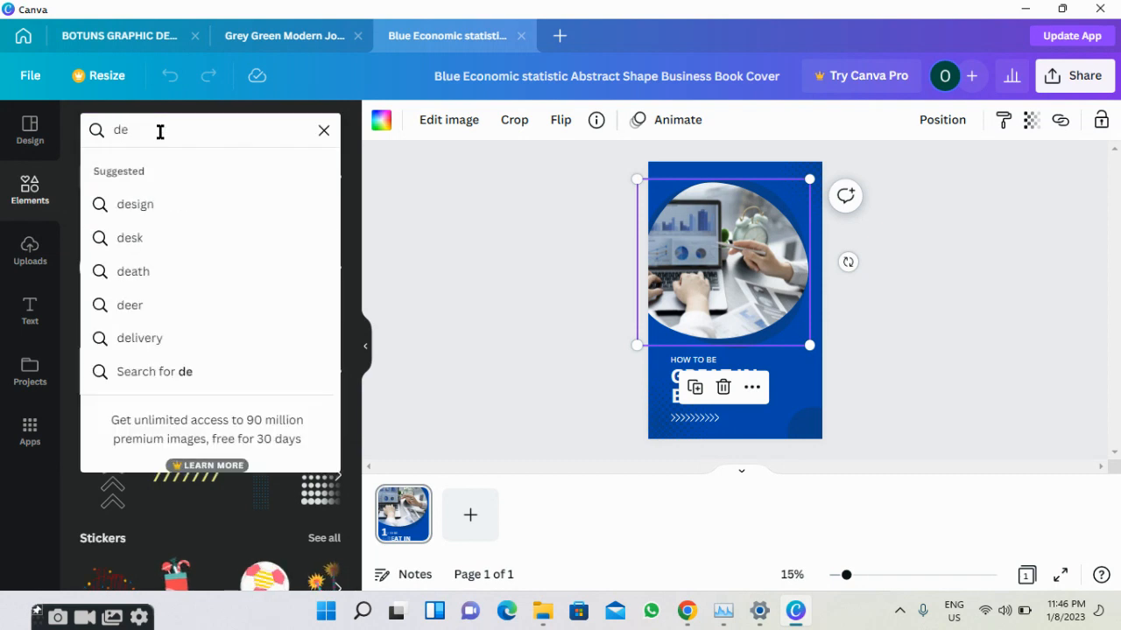
text(sign)
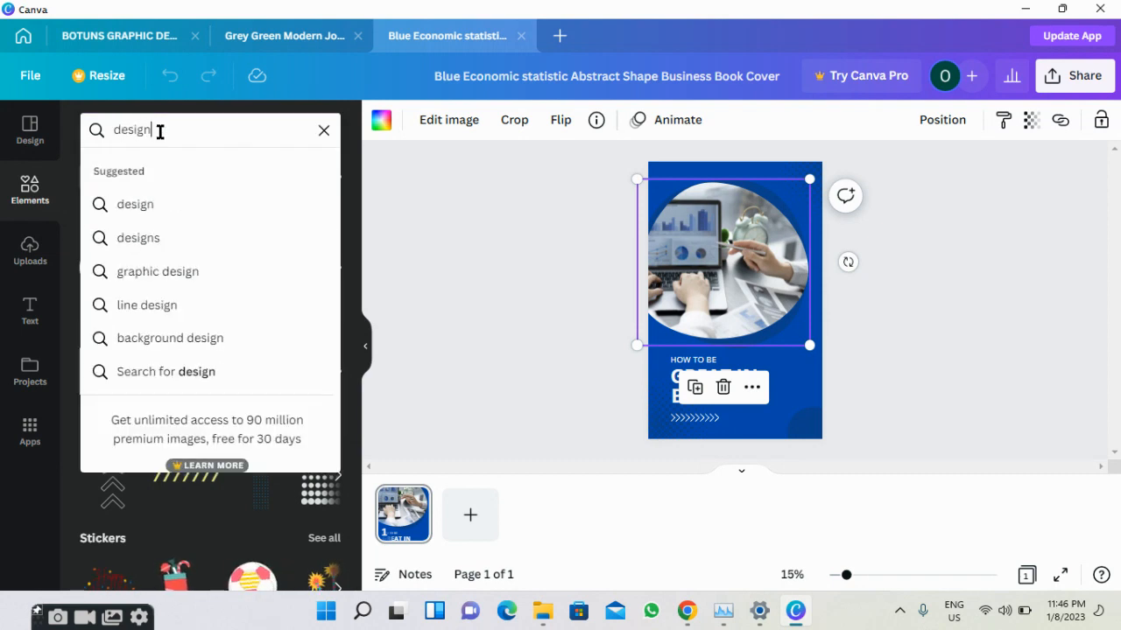
text( pictur)
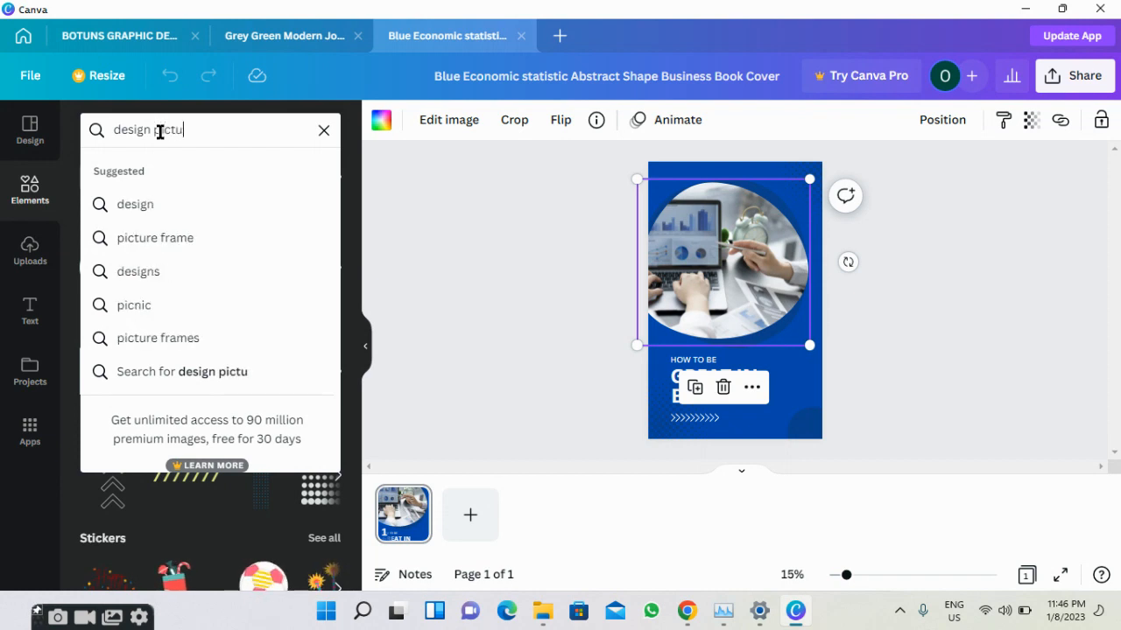
key(Return)
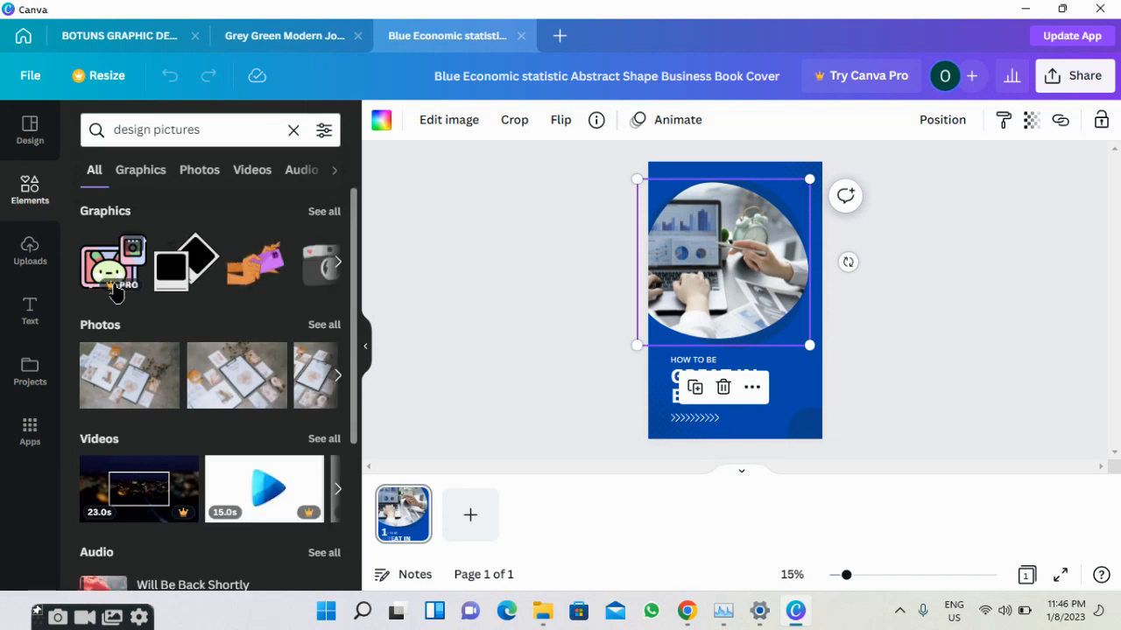
Drag the first Photos result, design mockup sheets, into the circular frame.
scroll(163, 312, down, 3)
scroll(162, 309, down, 1)
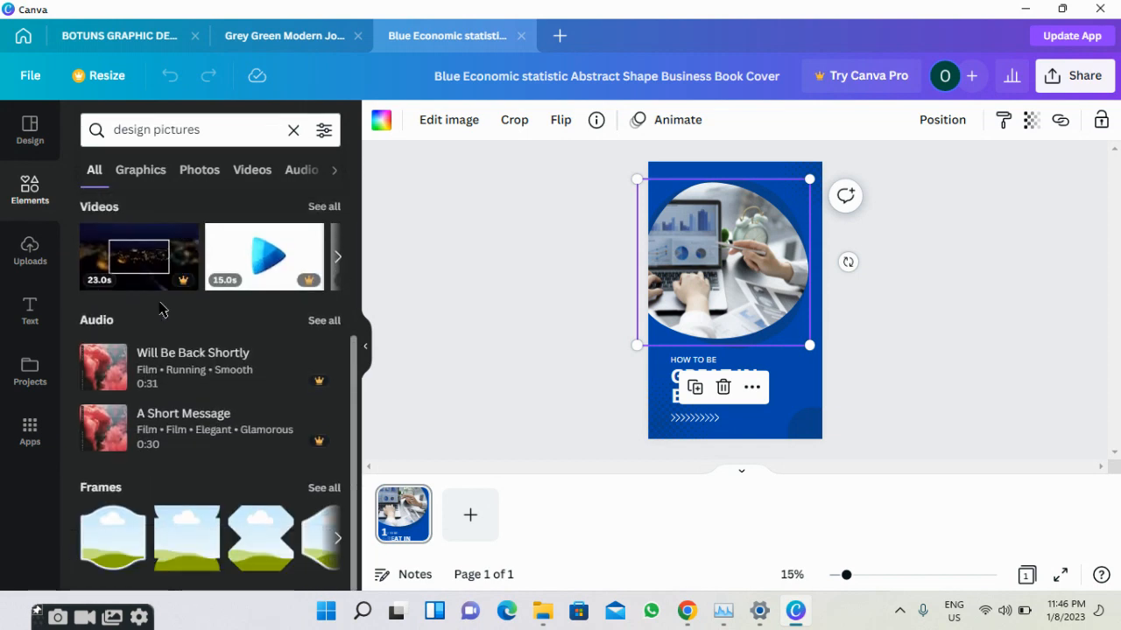
scroll(162, 309, up, 3)
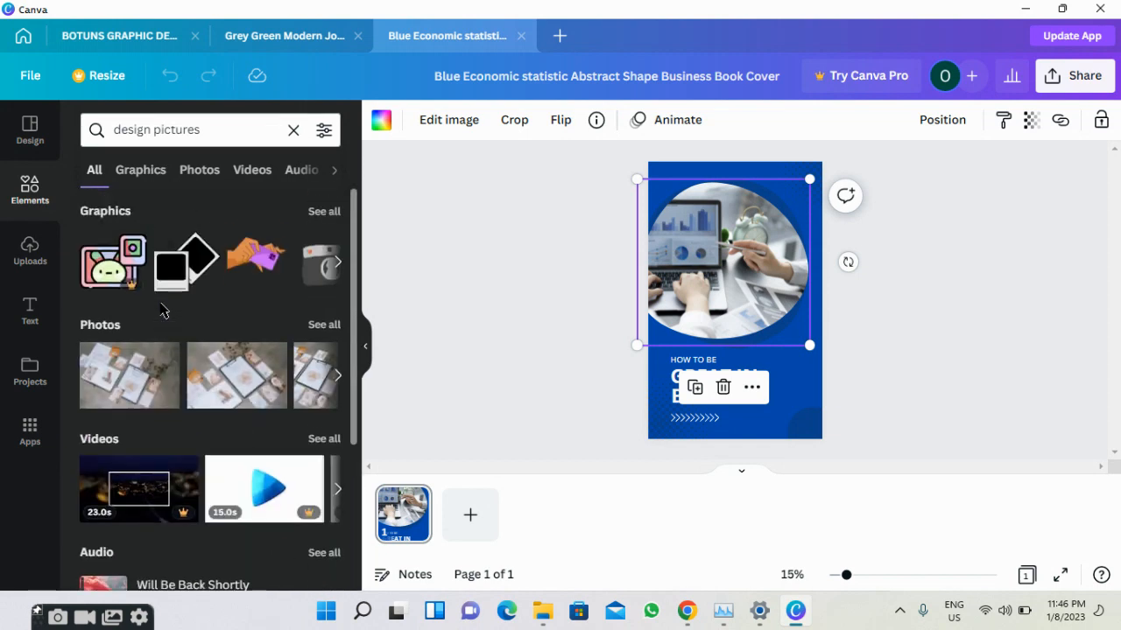
click(323, 211)
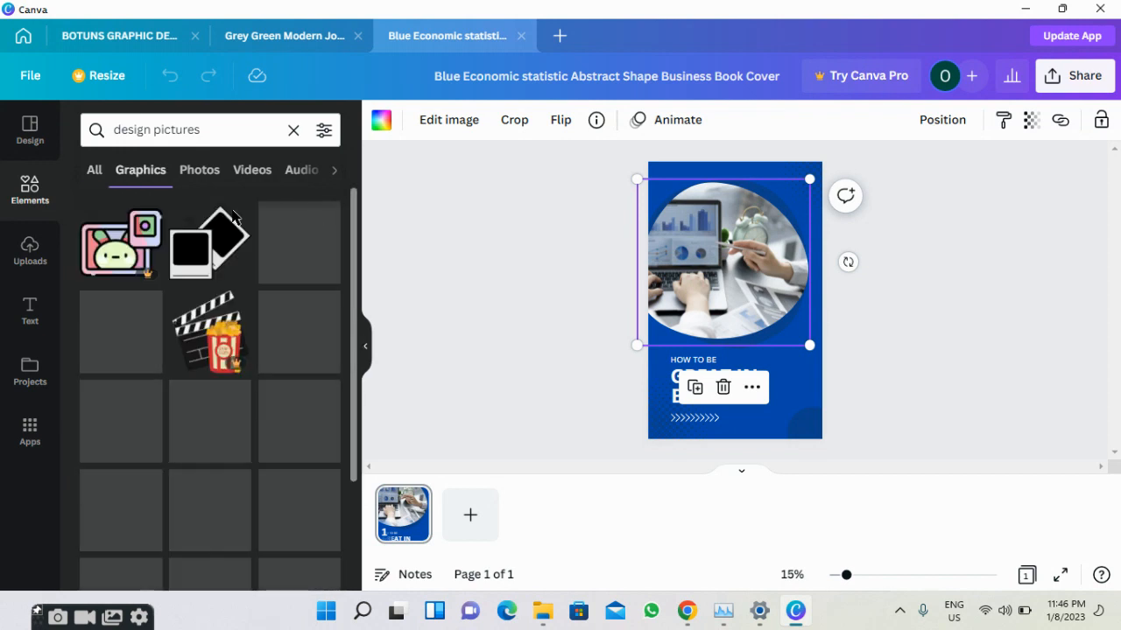
click(207, 179)
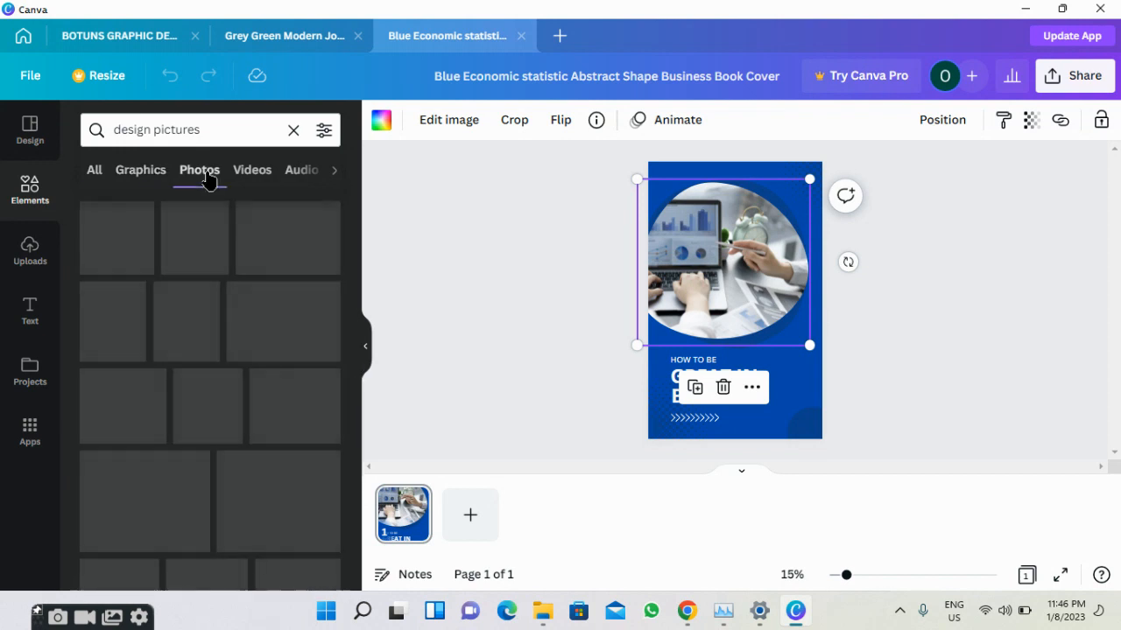
scroll(200, 271, down, 1)
scroll(200, 270, up, 1)
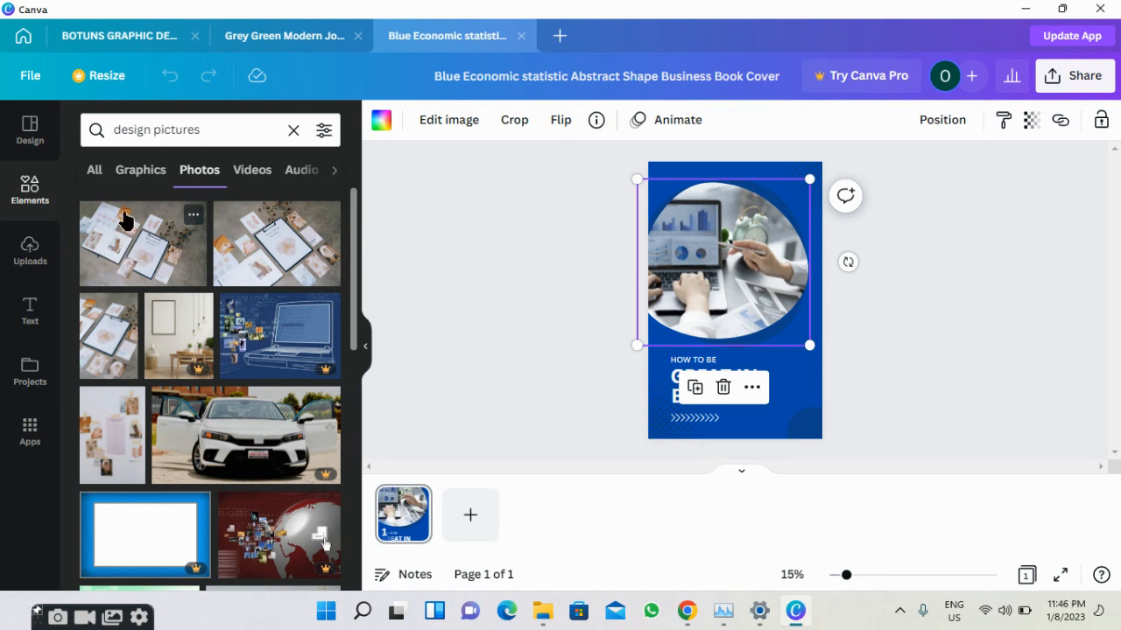
drag(122, 233, 702, 235)
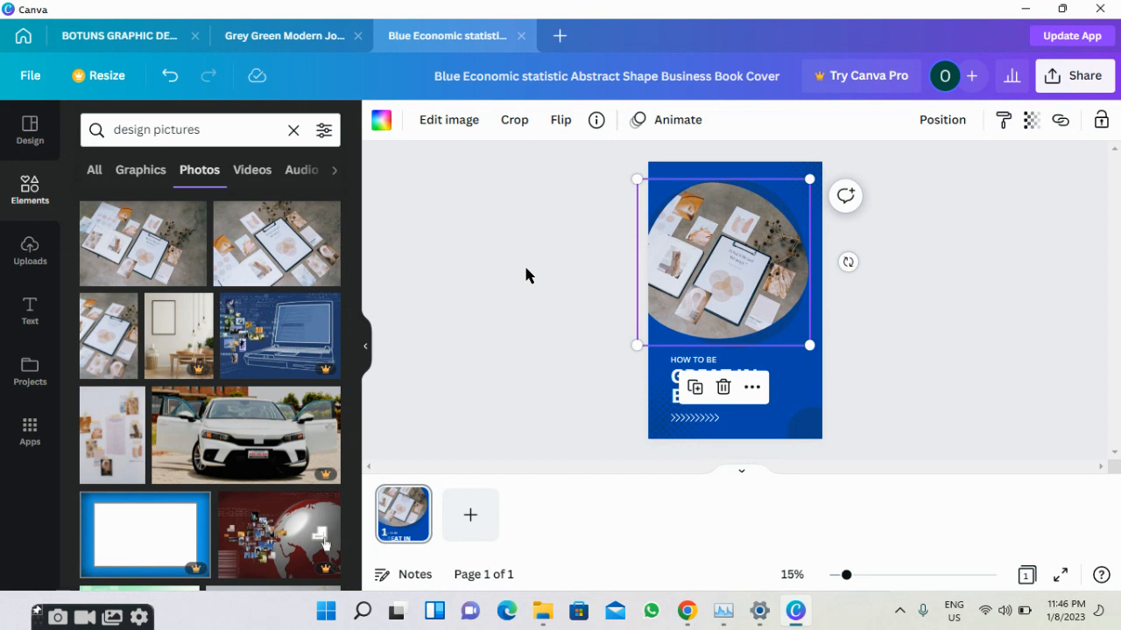
click(524, 277)
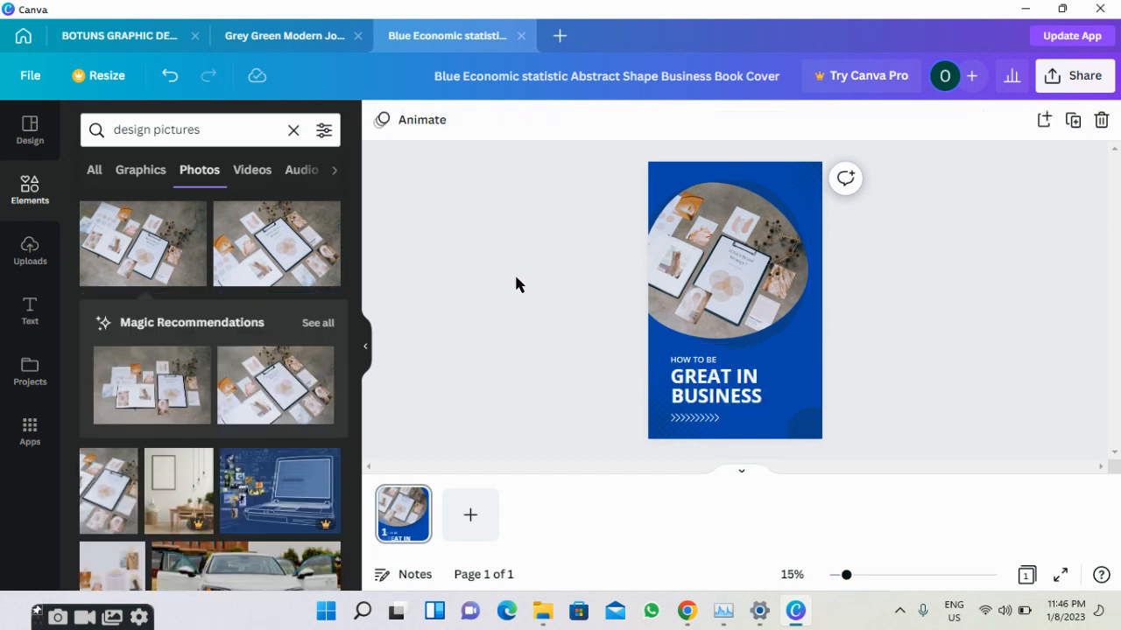
Remove 'IN' from the GREAT IN title line.
click(719, 363)
click(719, 360)
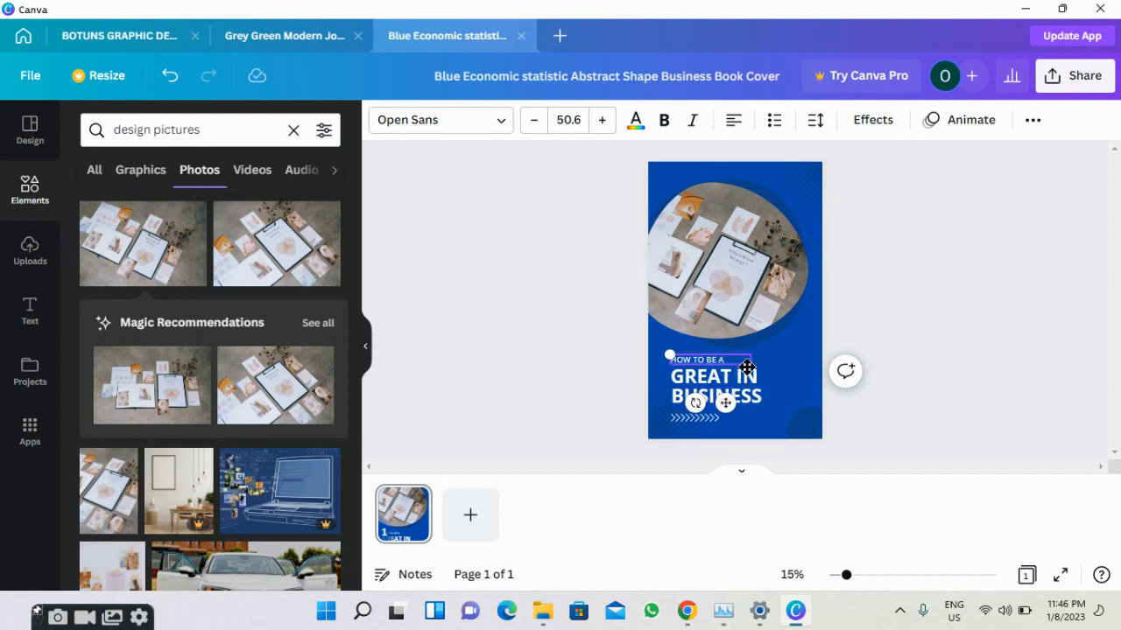
click(745, 384)
click(748, 382)
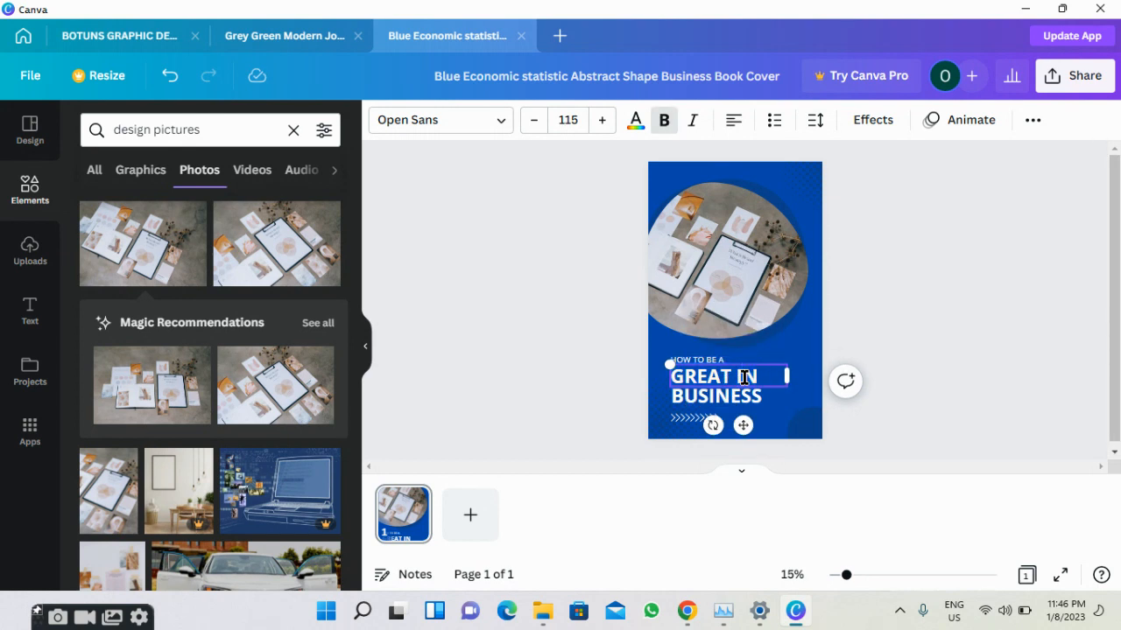
key(BackSpace)
Replace BUSINESS with 'GRAPHIC DESIGNER' and widen the title text box to fit it.
click(751, 398)
click(749, 398)
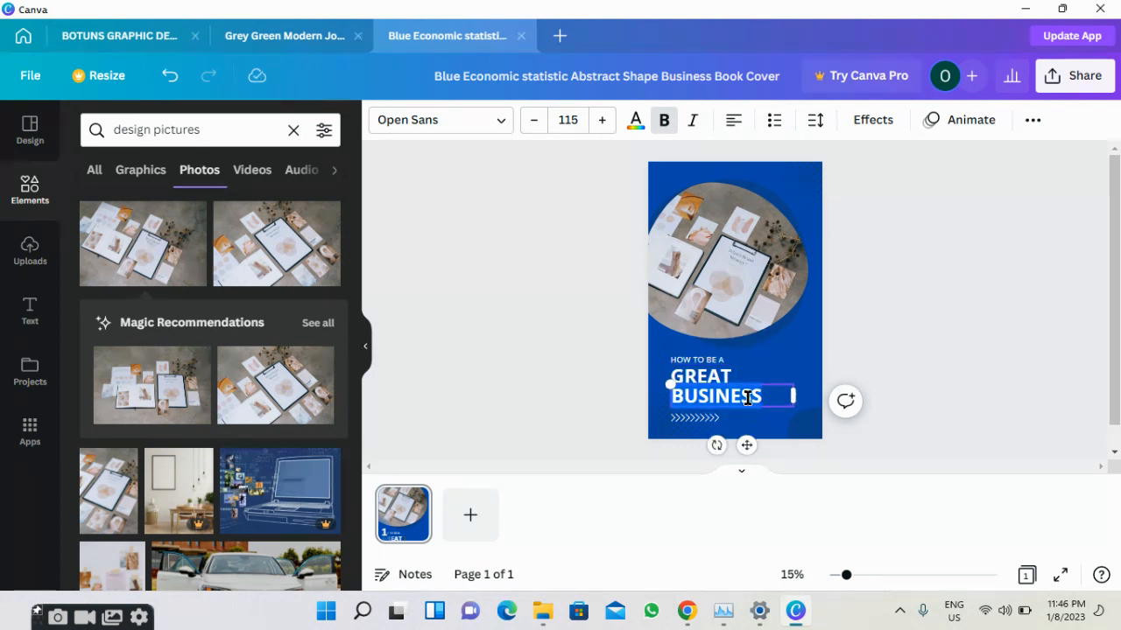
text(GR)
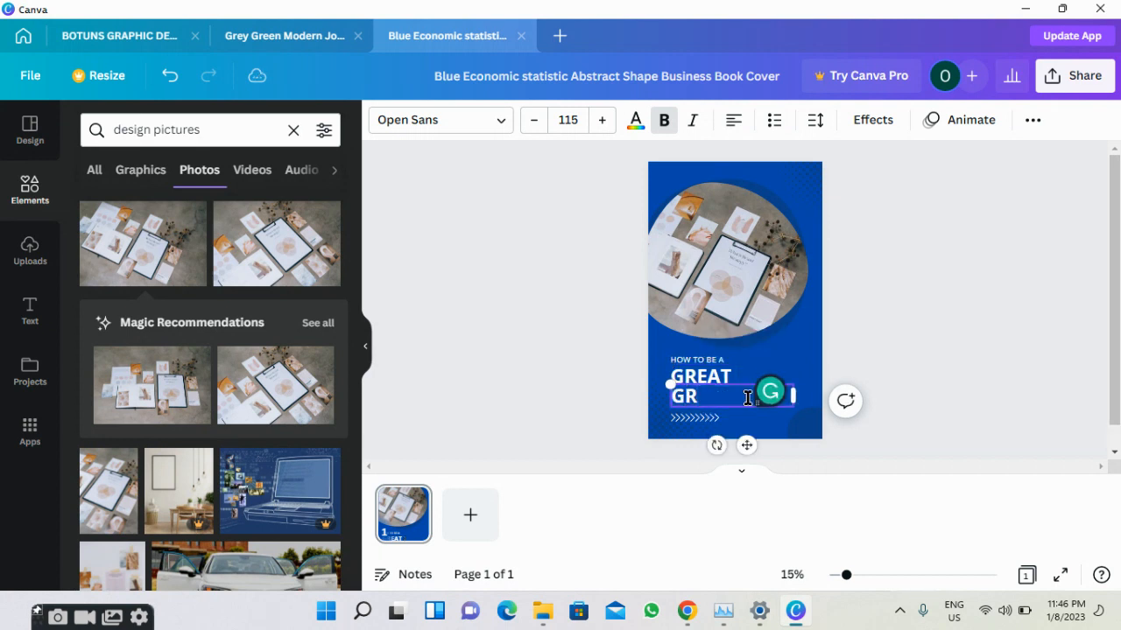
text(APHIC DES)
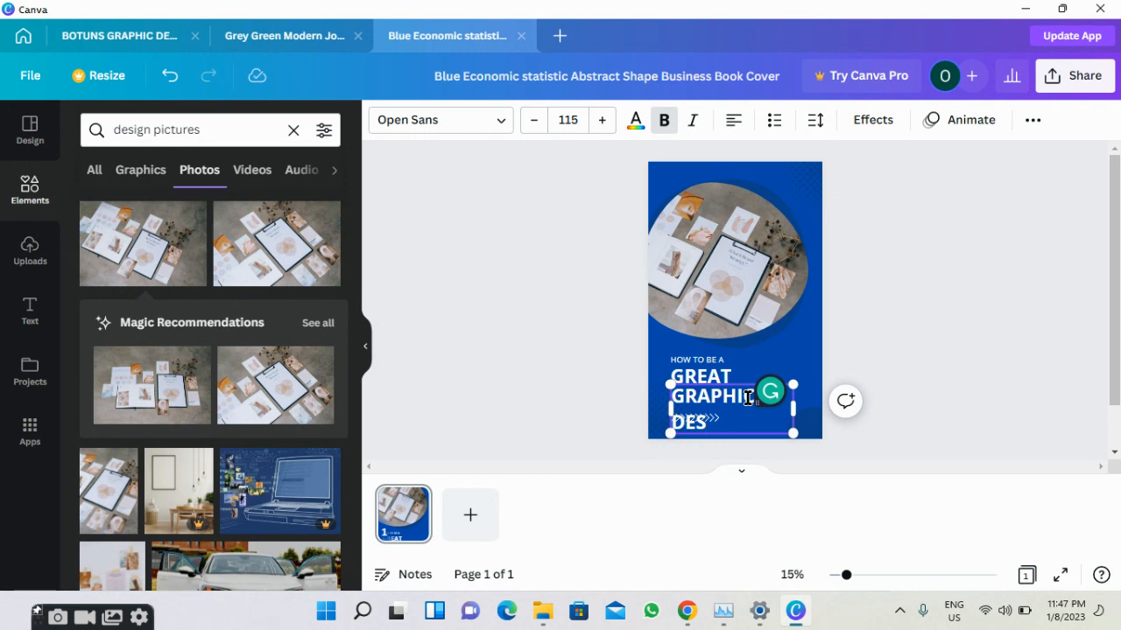
text(IGNER)
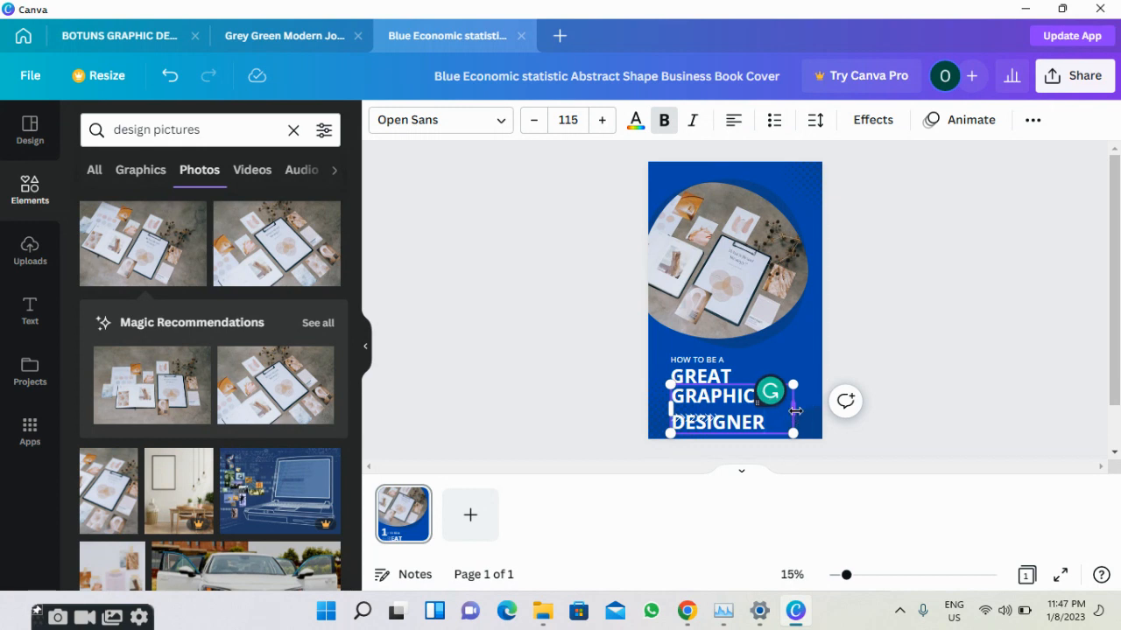
drag(793, 410, 879, 388)
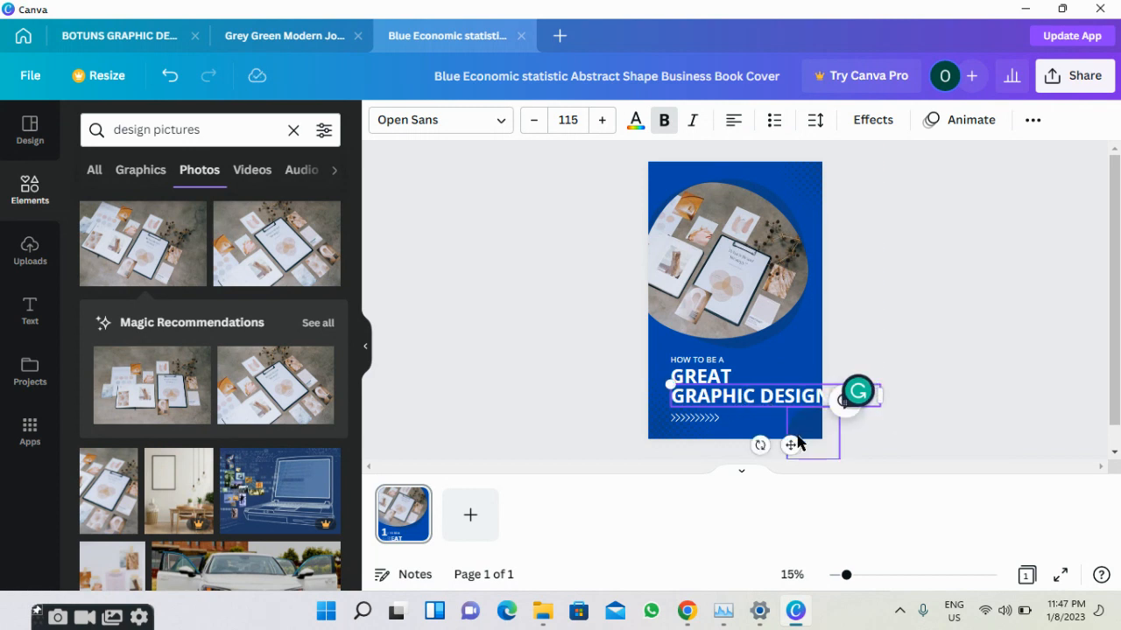
mouse_move(791, 443)
mouse_down()
mouse_move(773, 438)
mouse_move(795, 432)
mouse_move(793, 442)
mouse_up()
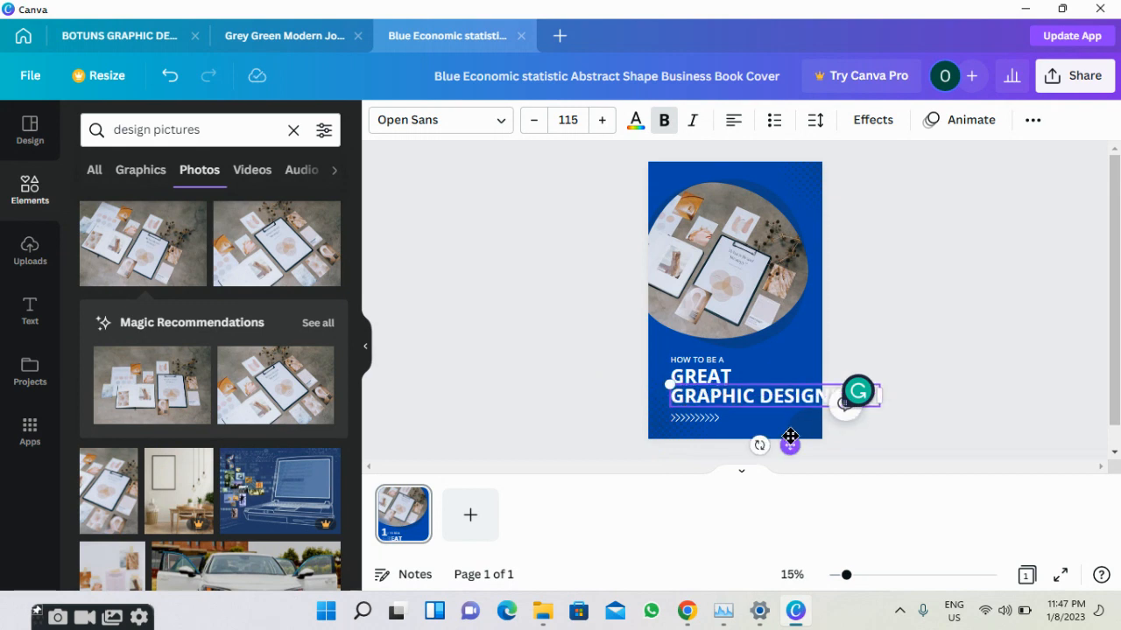
Shrink the GREAT title line by stepping its font size down repeatedly.
click(716, 379)
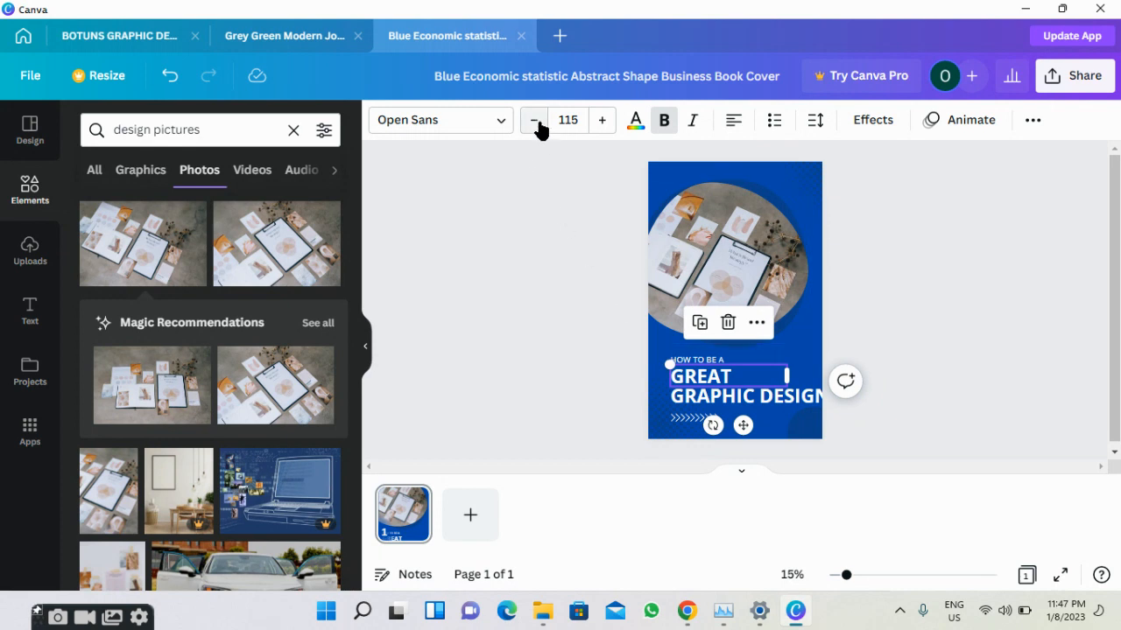
click(748, 380)
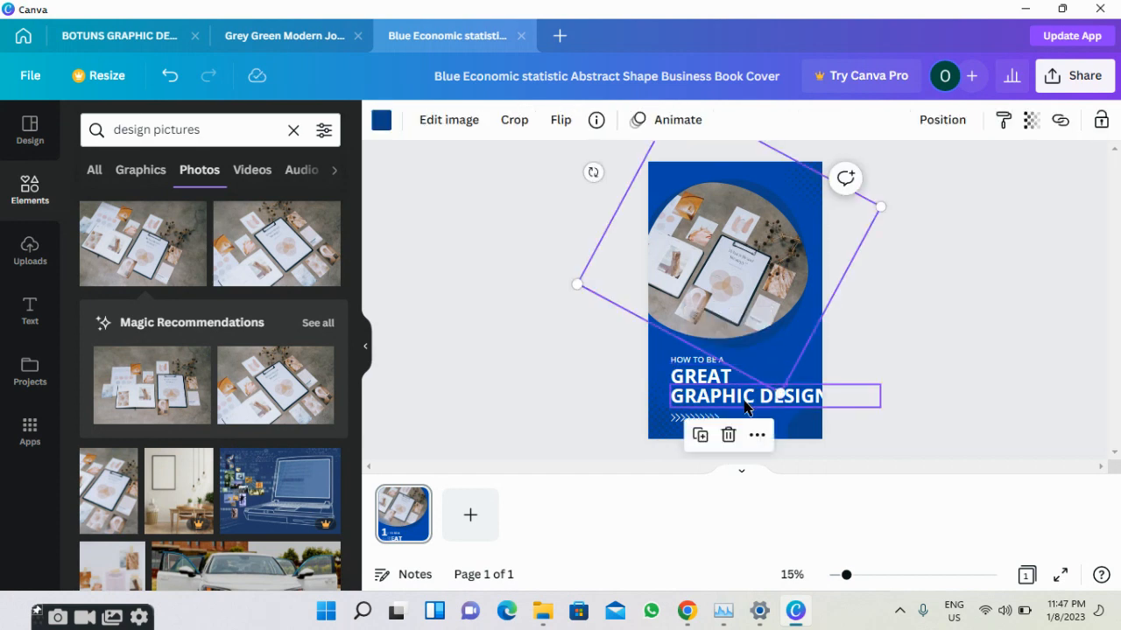
click(745, 403)
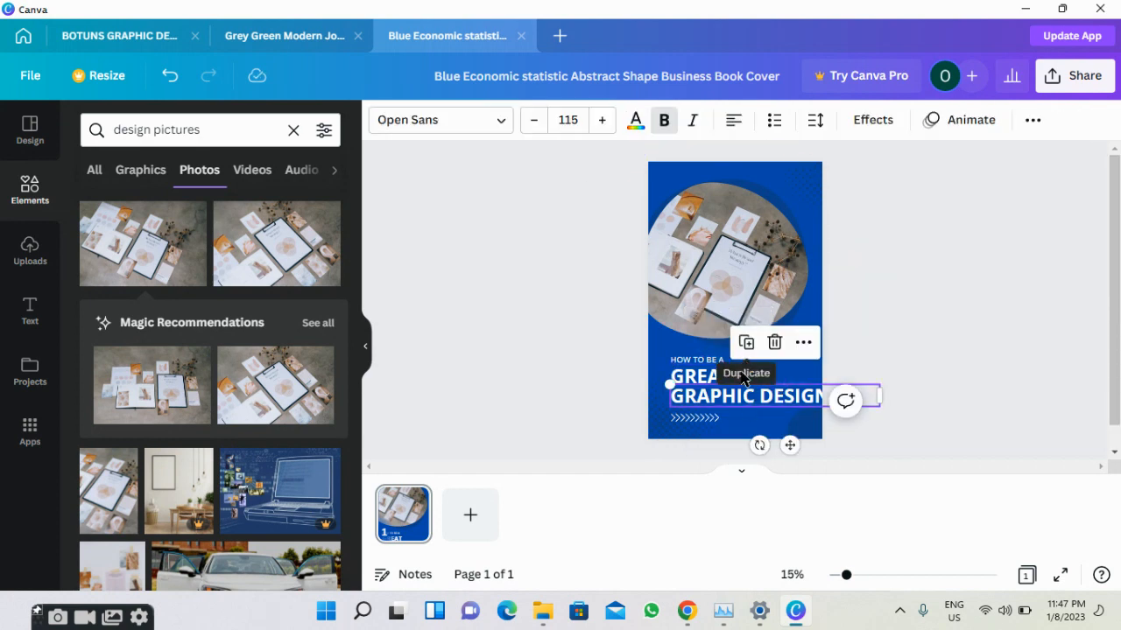
click(705, 382)
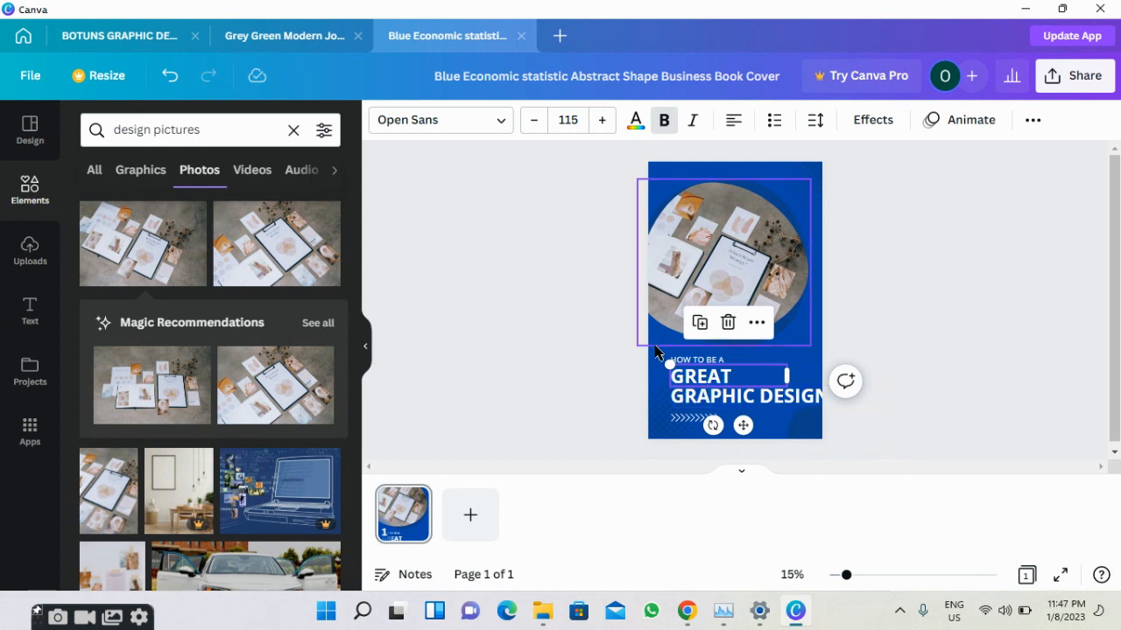
click(684, 401)
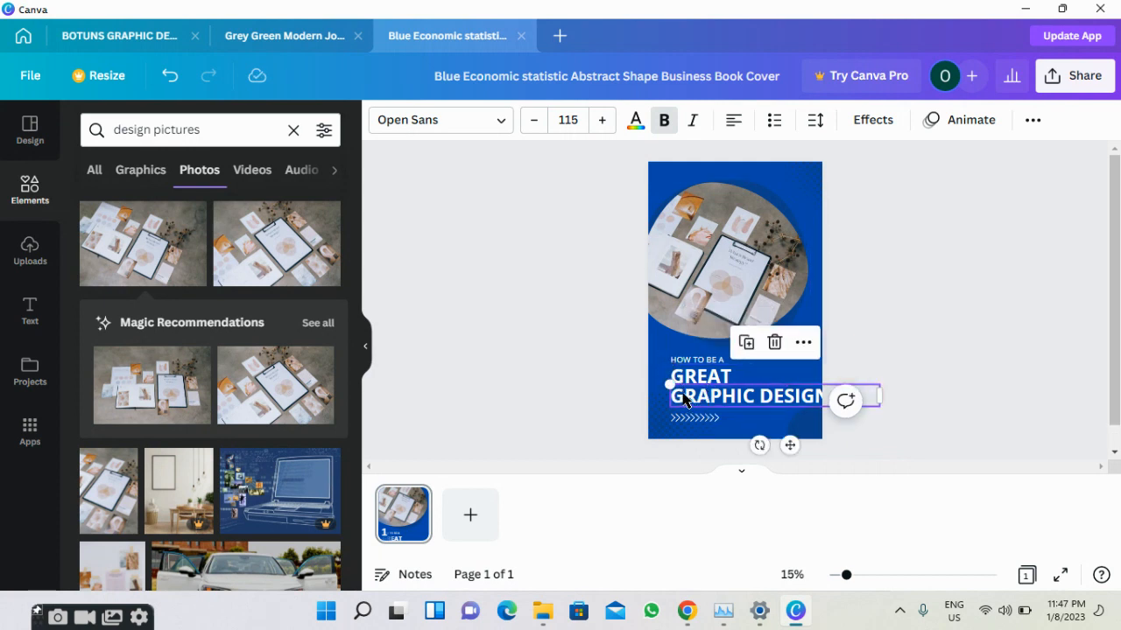
click(689, 382)
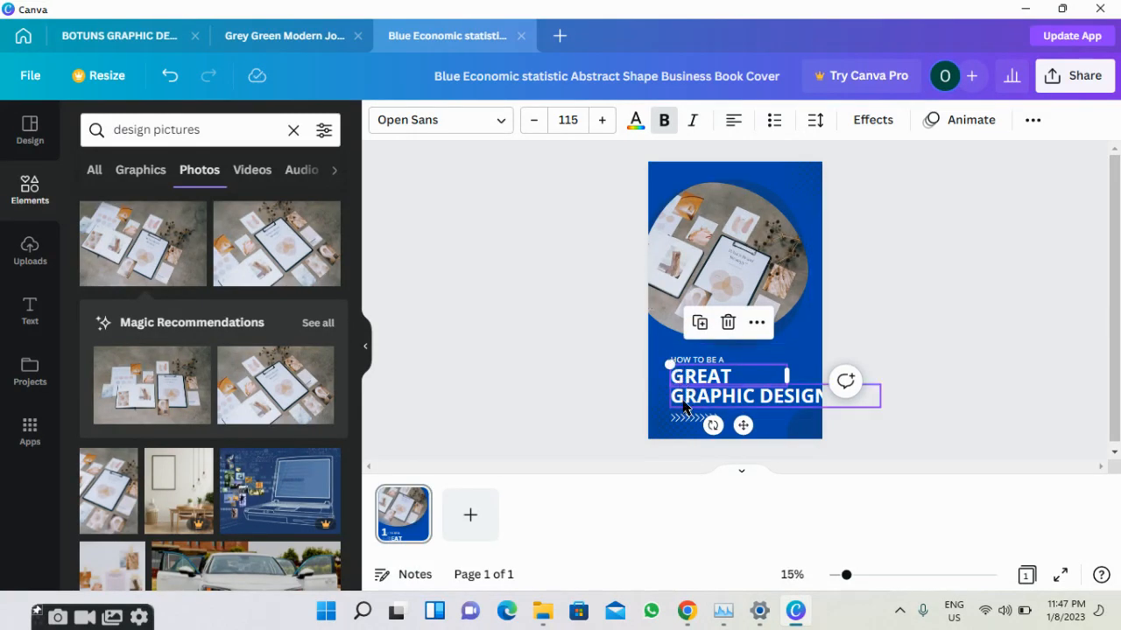
click(531, 123)
click(531, 123)
click(530, 122)
click(531, 123)
click(531, 123)
click(530, 123)
click(530, 122)
click(530, 122)
click(531, 123)
click(530, 123)
click(530, 122)
click(530, 123)
click(531, 123)
click(530, 123)
click(530, 123)
click(530, 123)
click(530, 123)
click(531, 122)
click(531, 123)
click(531, 122)
click(530, 123)
click(530, 123)
click(531, 123)
click(530, 123)
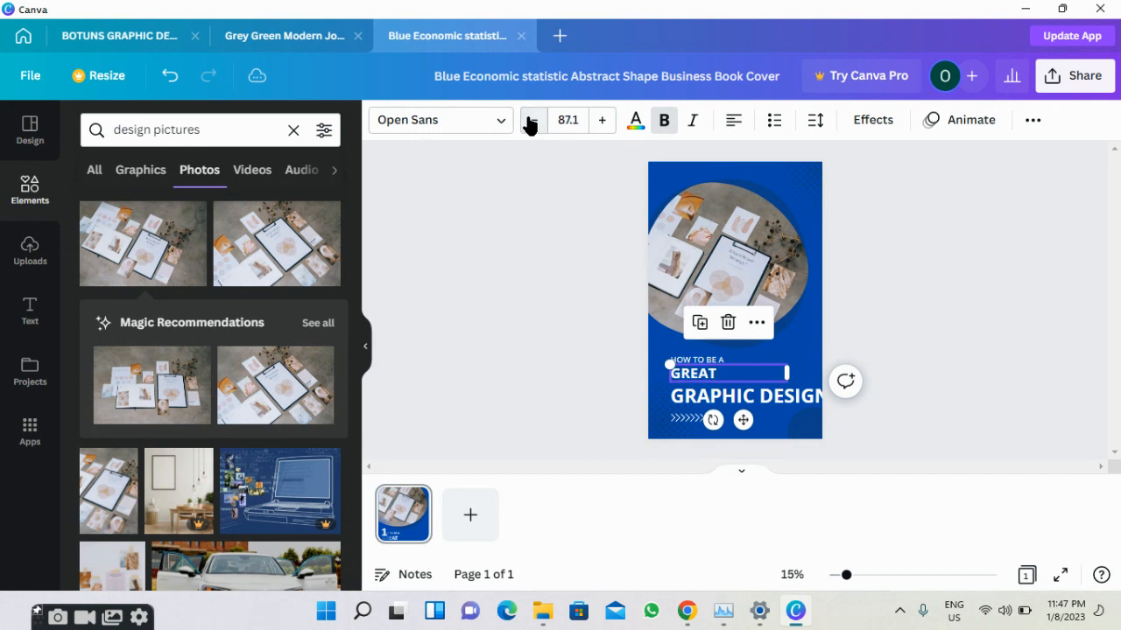
Set the GRAPHIC DESIGNER line's font size to 87.1.
click(700, 403)
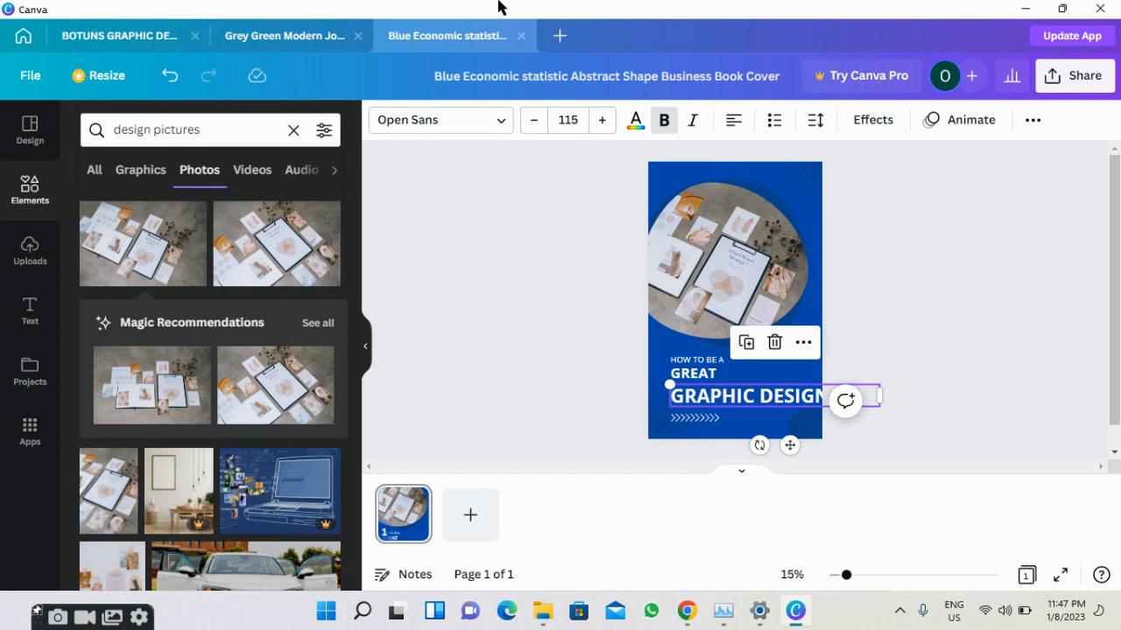
click(569, 122)
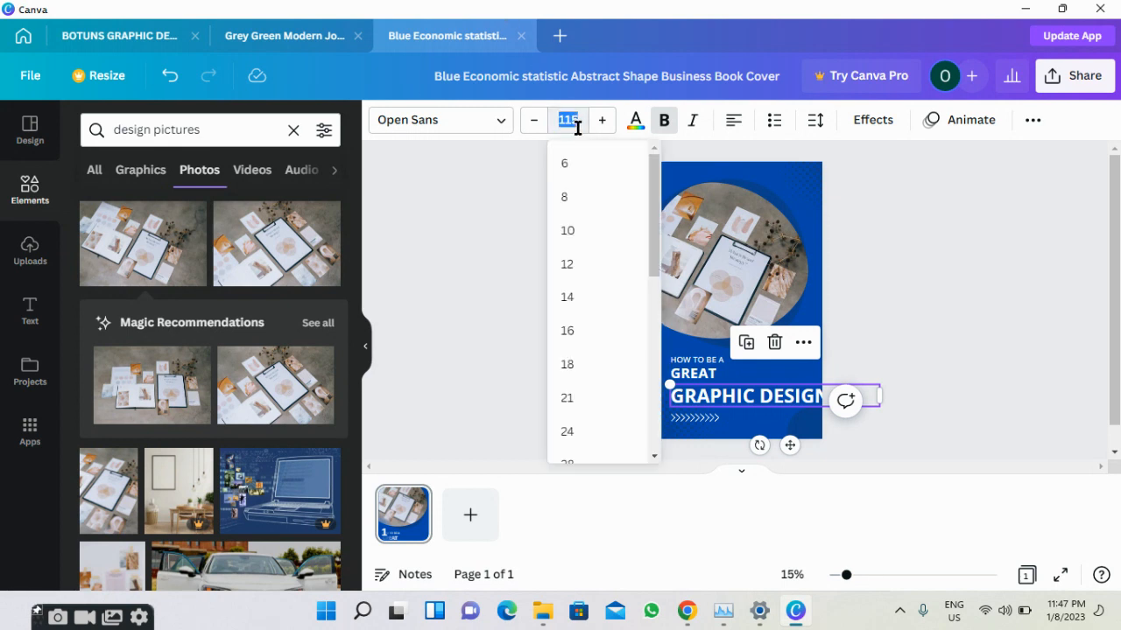
text(87.1)
key(Return)
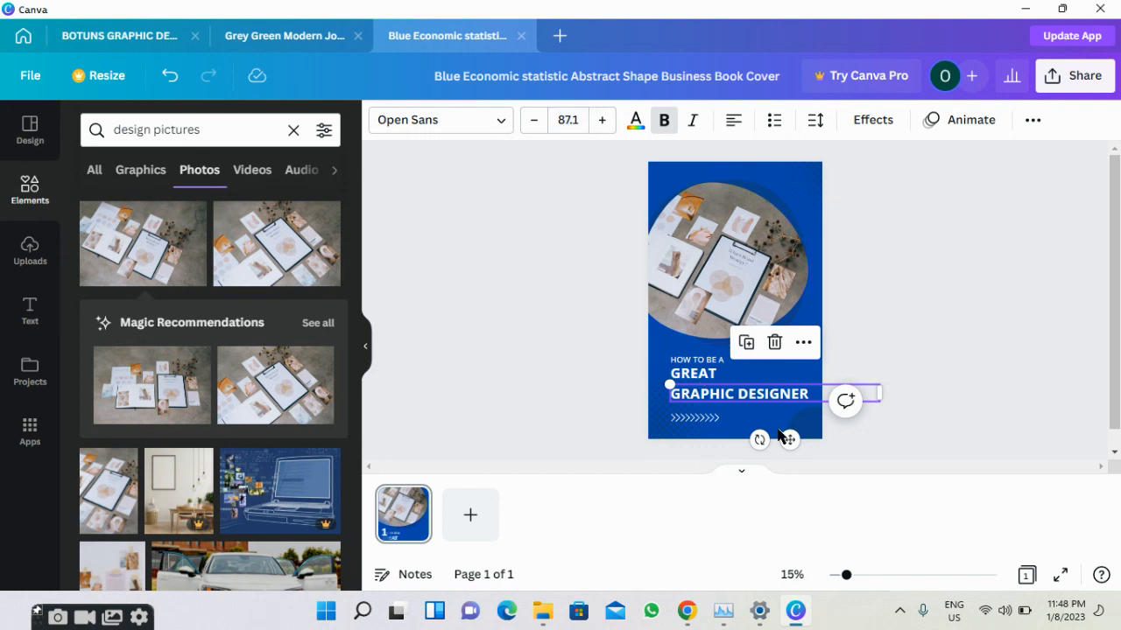
Nudge the GRAPHIC DESIGNER line slightly up into place.
double_click(809, 392)
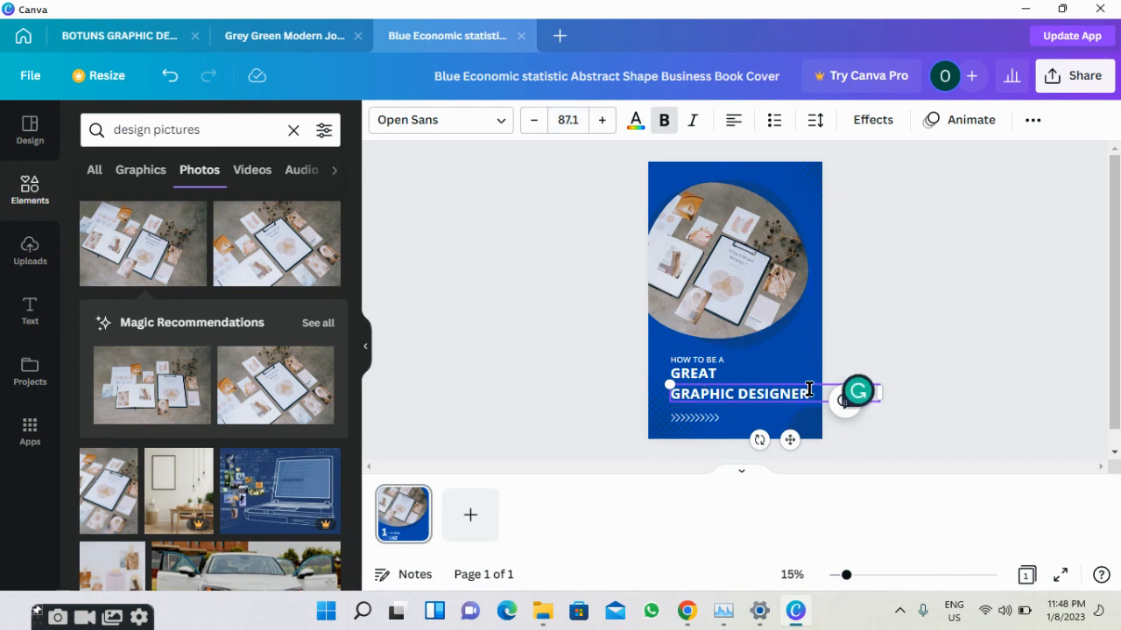
click(809, 389)
triple_click(796, 398)
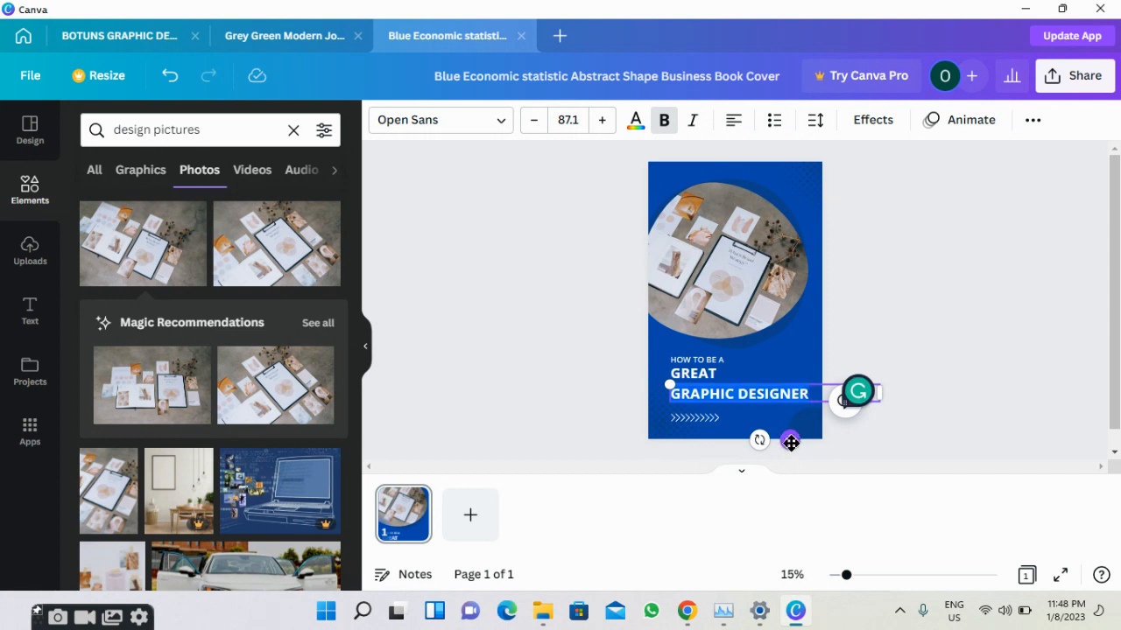
mouse_move(791, 442)
mouse_down()
mouse_move(783, 438)
mouse_move(791, 442)
mouse_up()
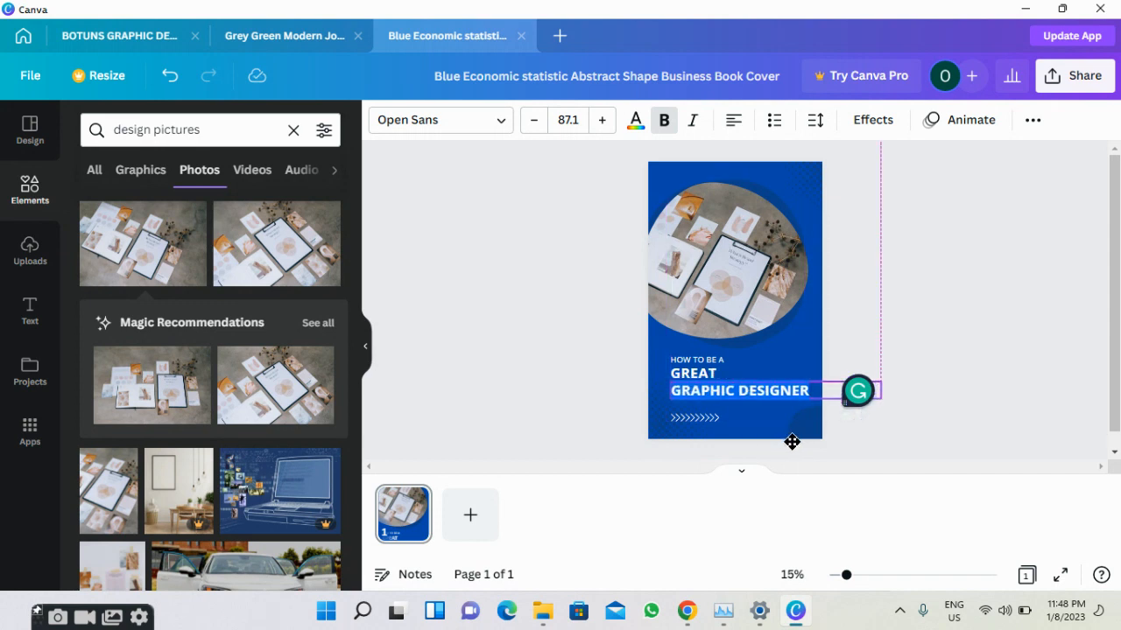
drag(791, 442, 791, 442)
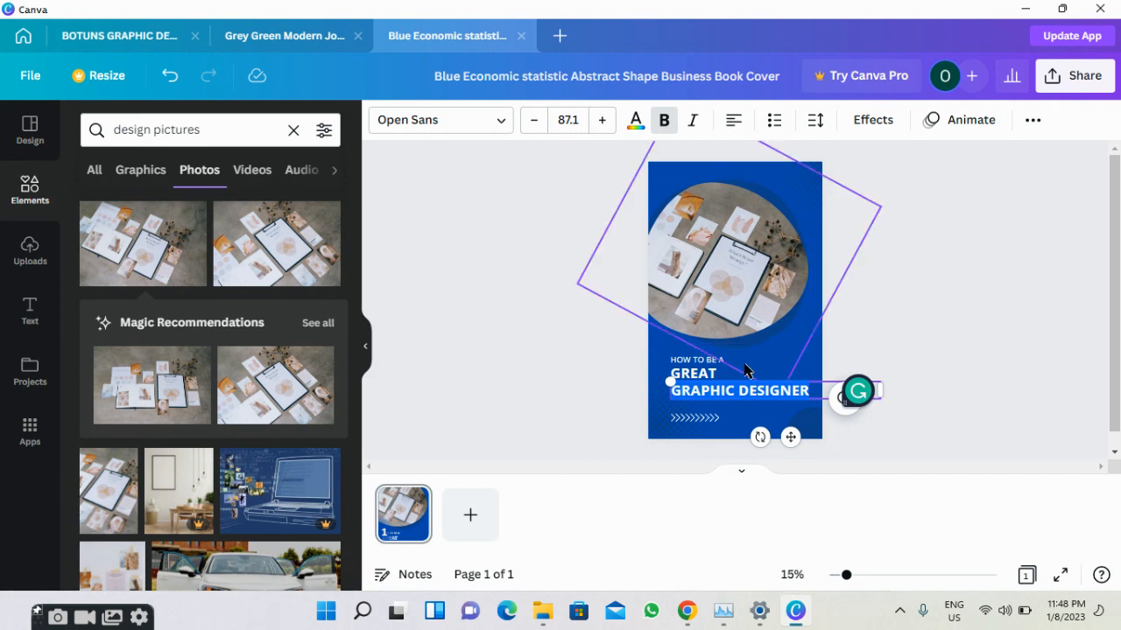
click(600, 319)
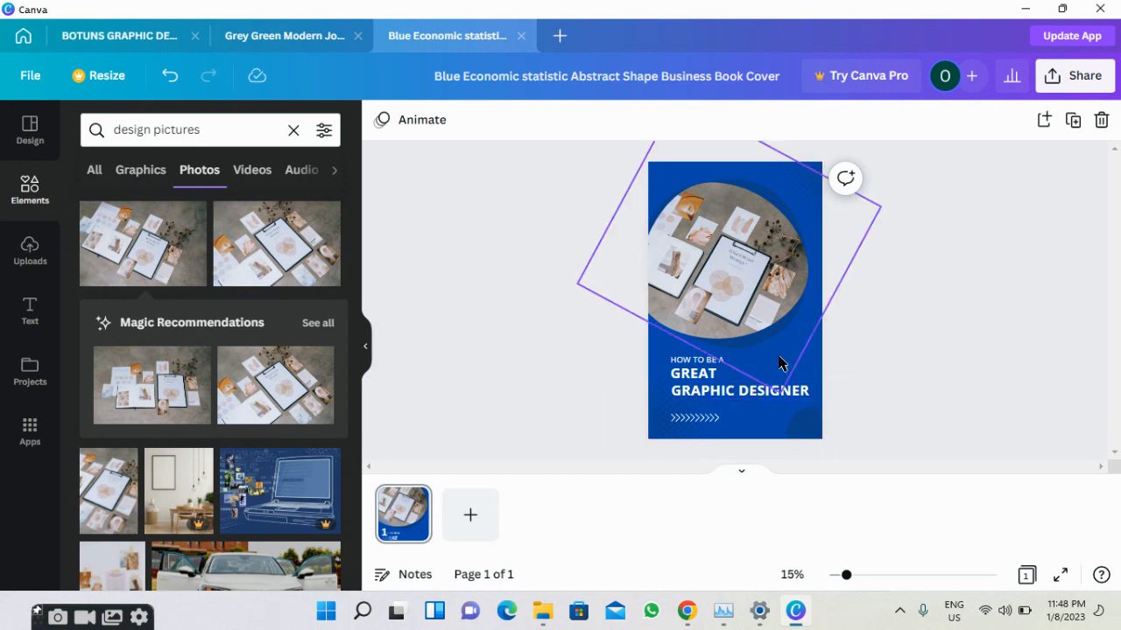
click(810, 380)
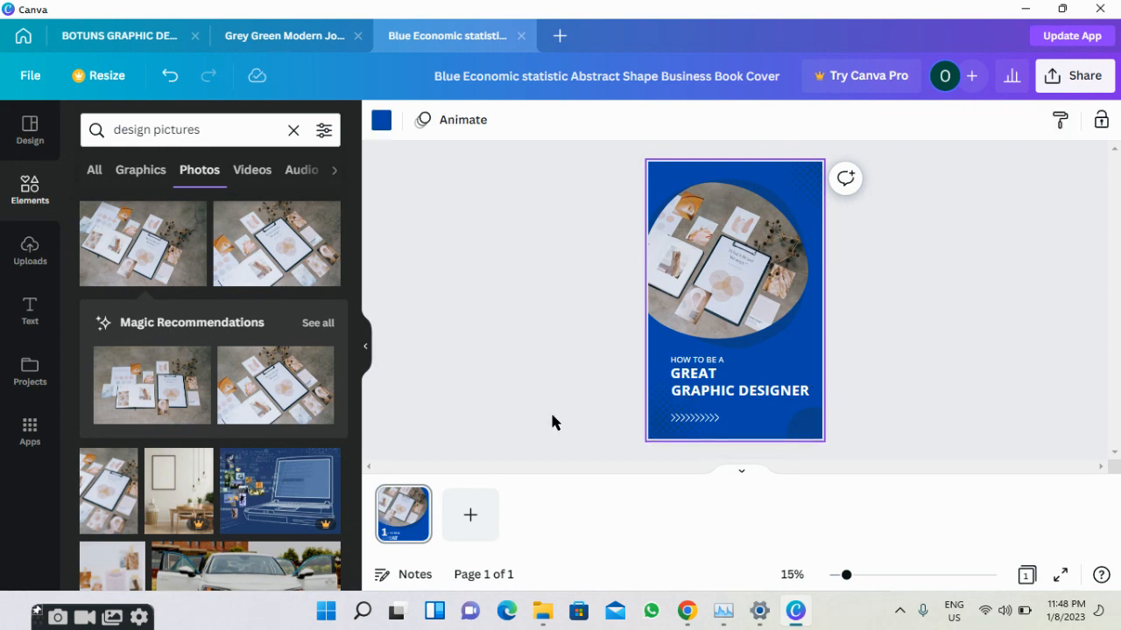
Try red, light blue and green, then set the cover background to light cyan.
click(380, 123)
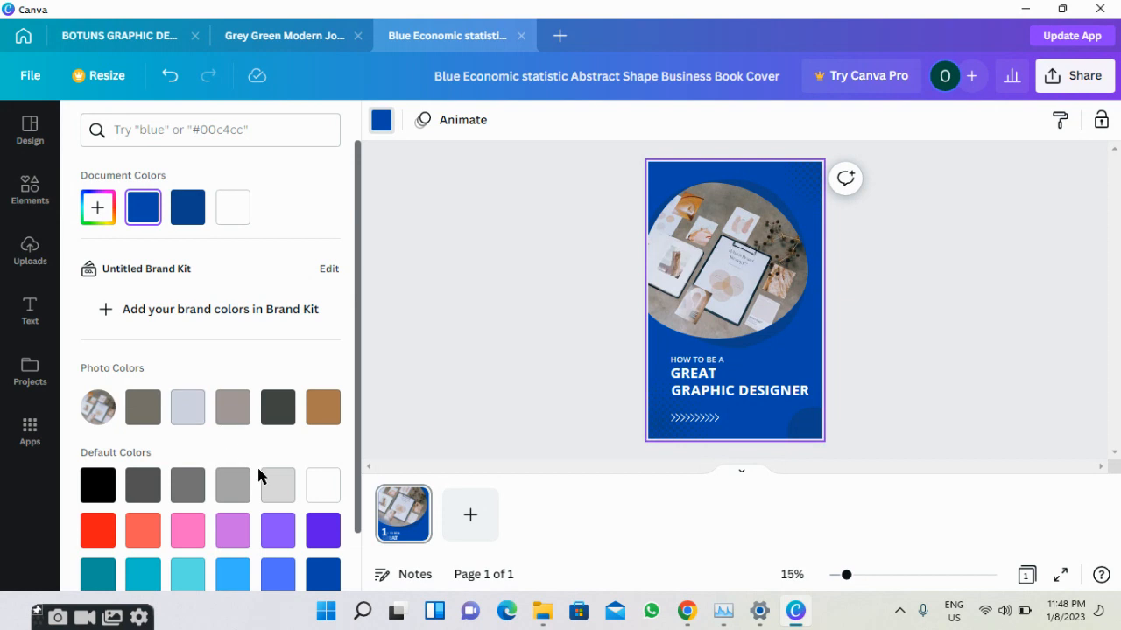
scroll(258, 492, down, 2)
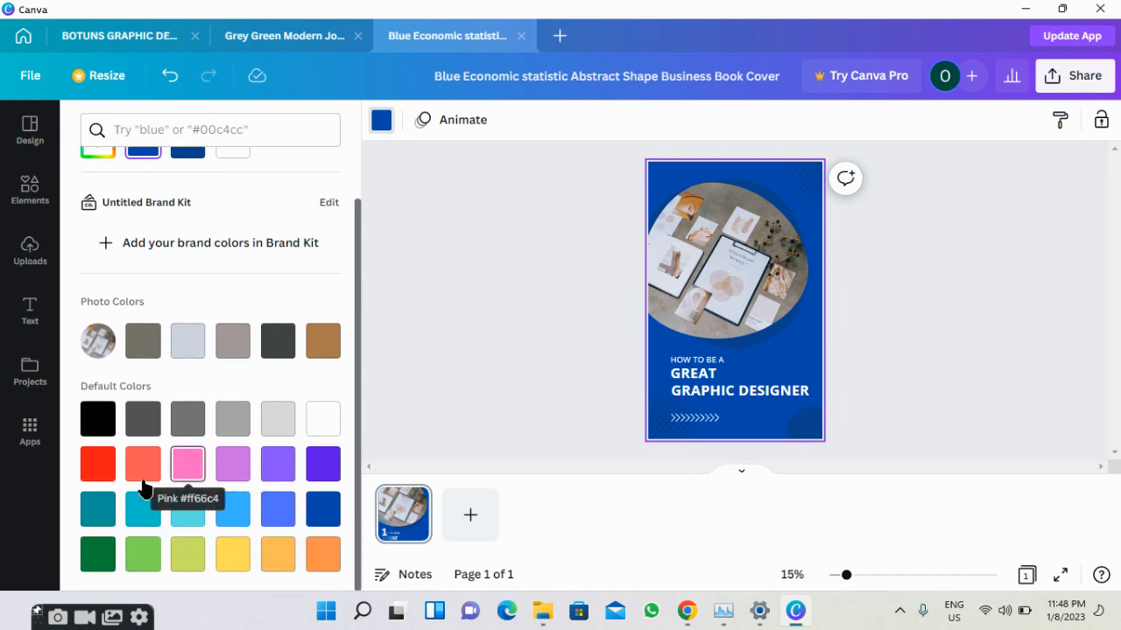
click(84, 473)
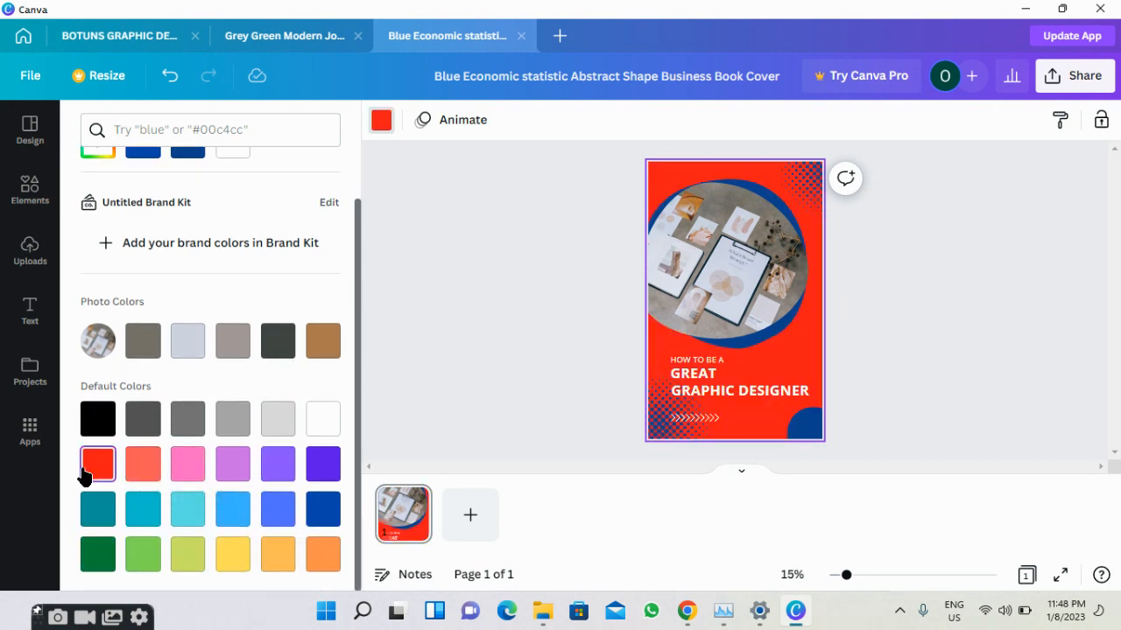
click(239, 531)
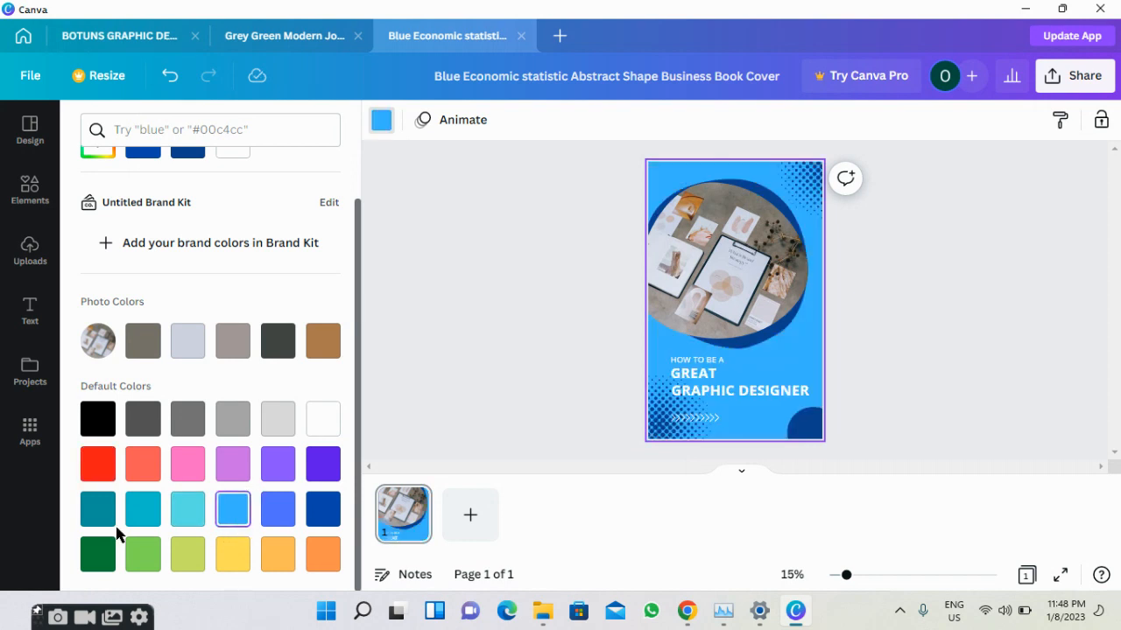
click(145, 556)
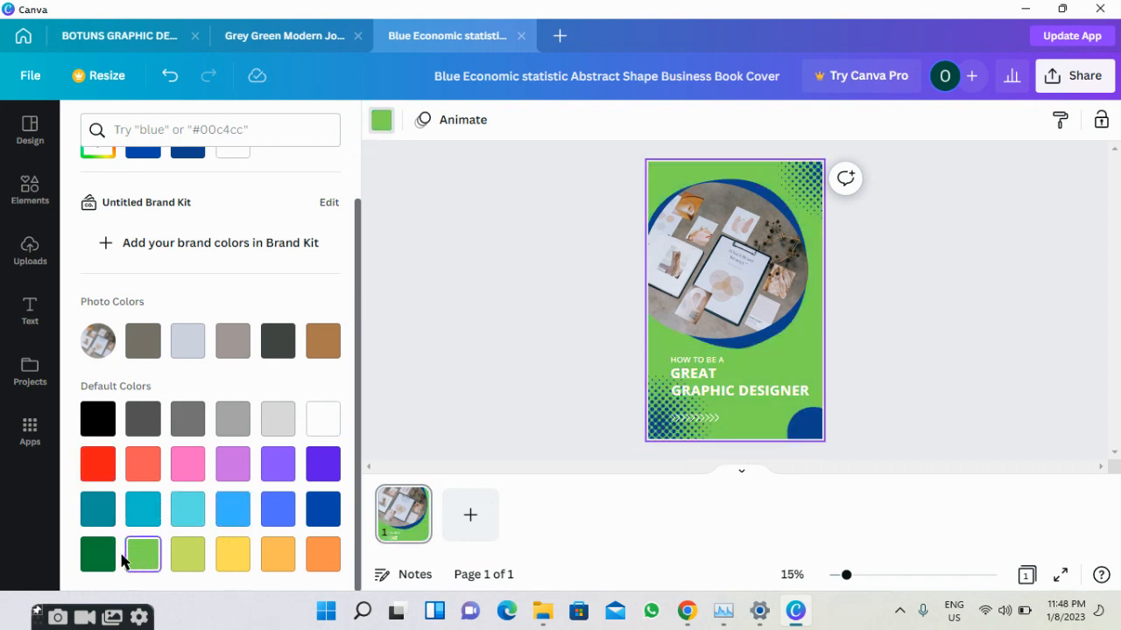
click(180, 506)
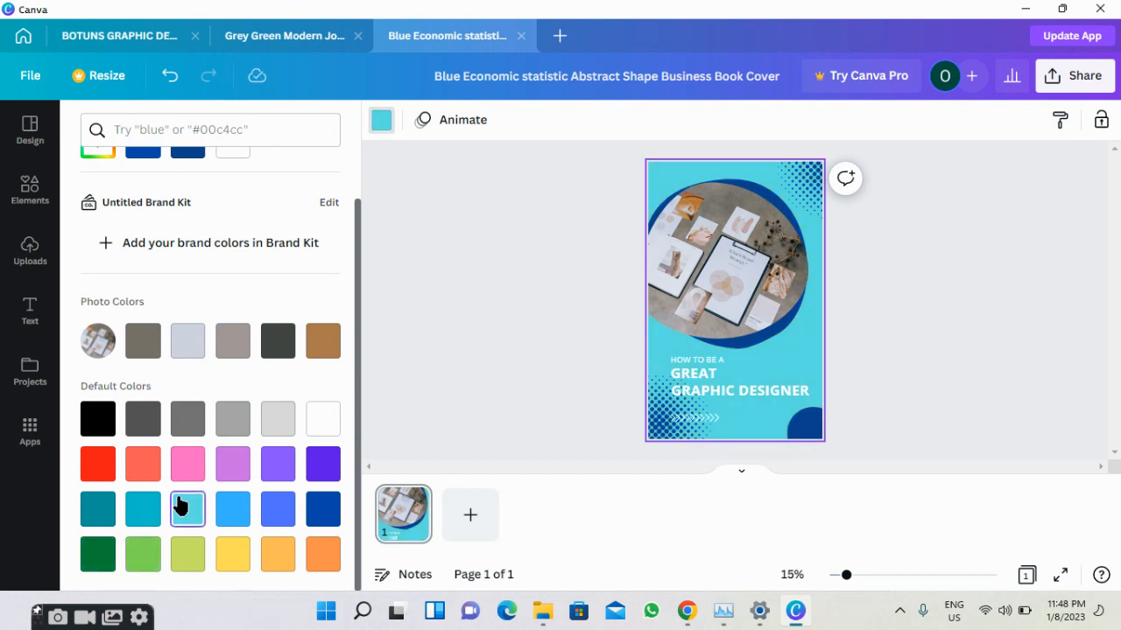
click(435, 401)
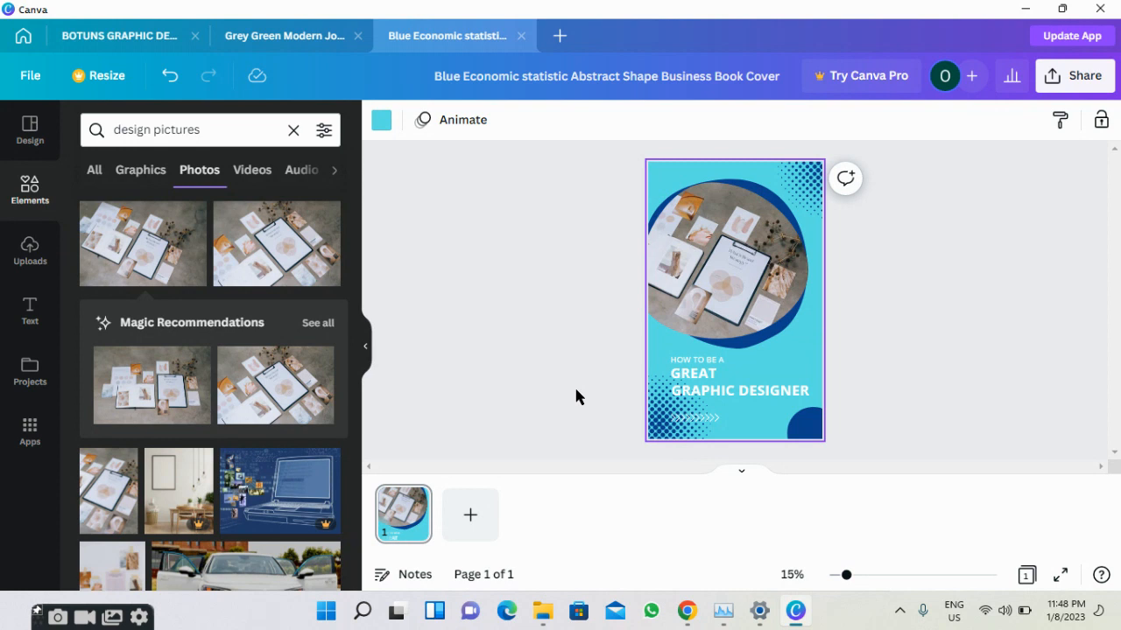
Change the bottom-right quarter-circle fill from #0B428D to bright green #00FF40.
click(804, 426)
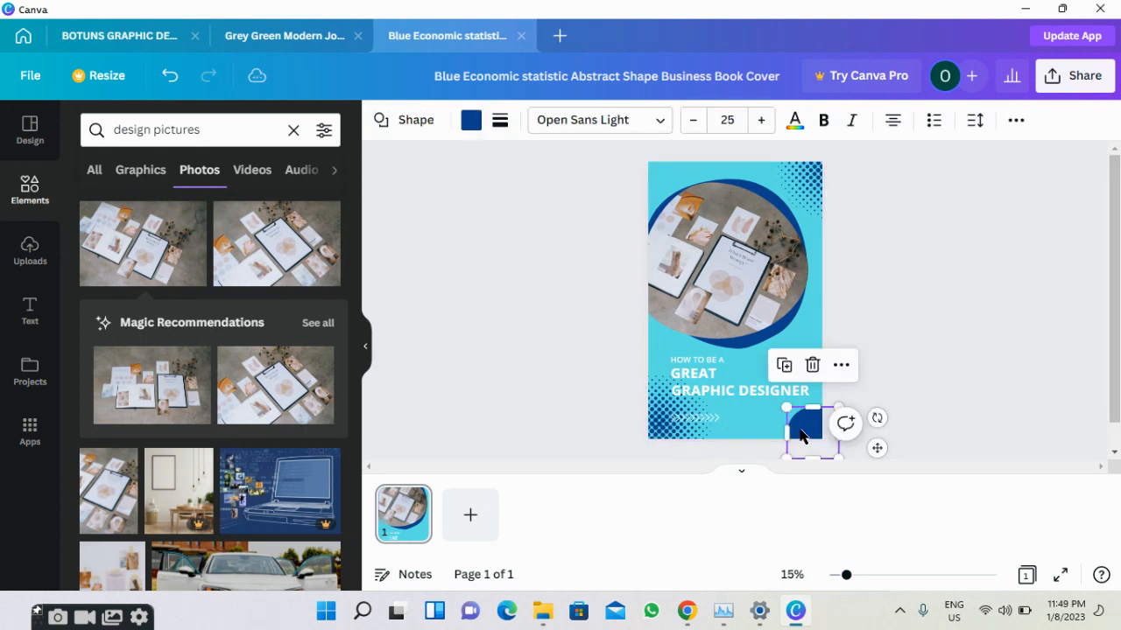
click(471, 122)
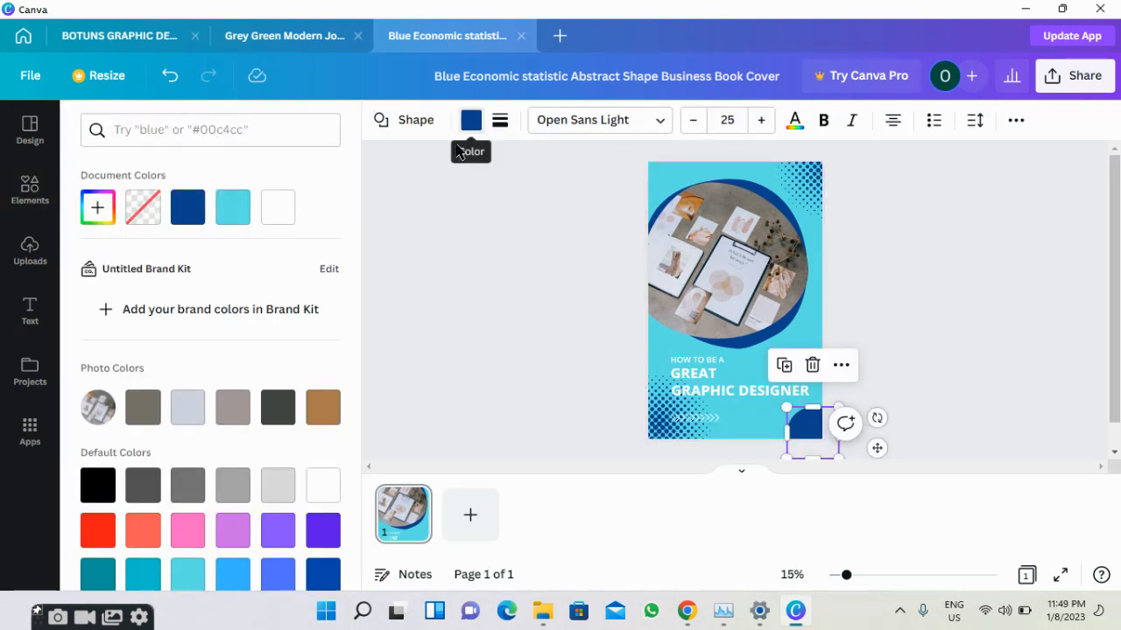
scroll(162, 512, down, 1)
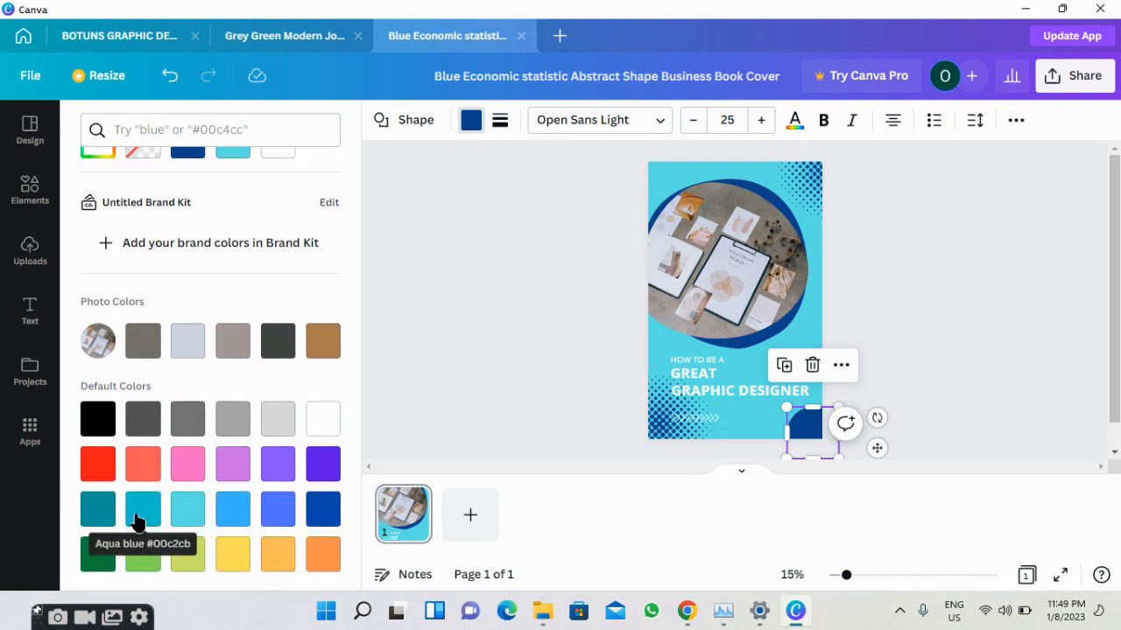
scroll(98, 219, up, 1)
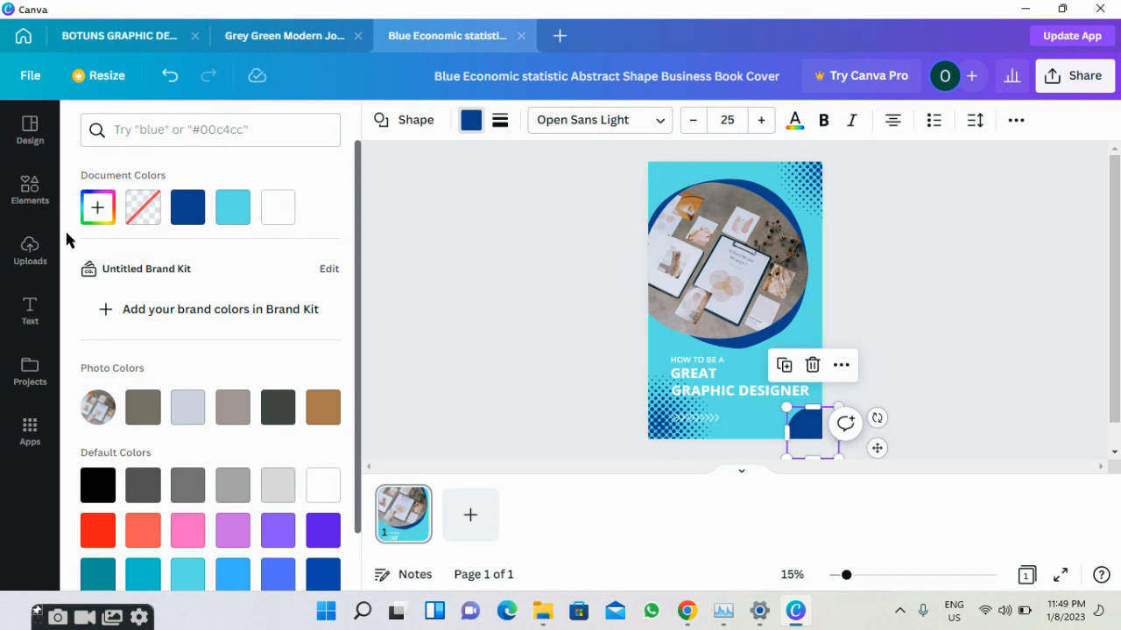
click(90, 218)
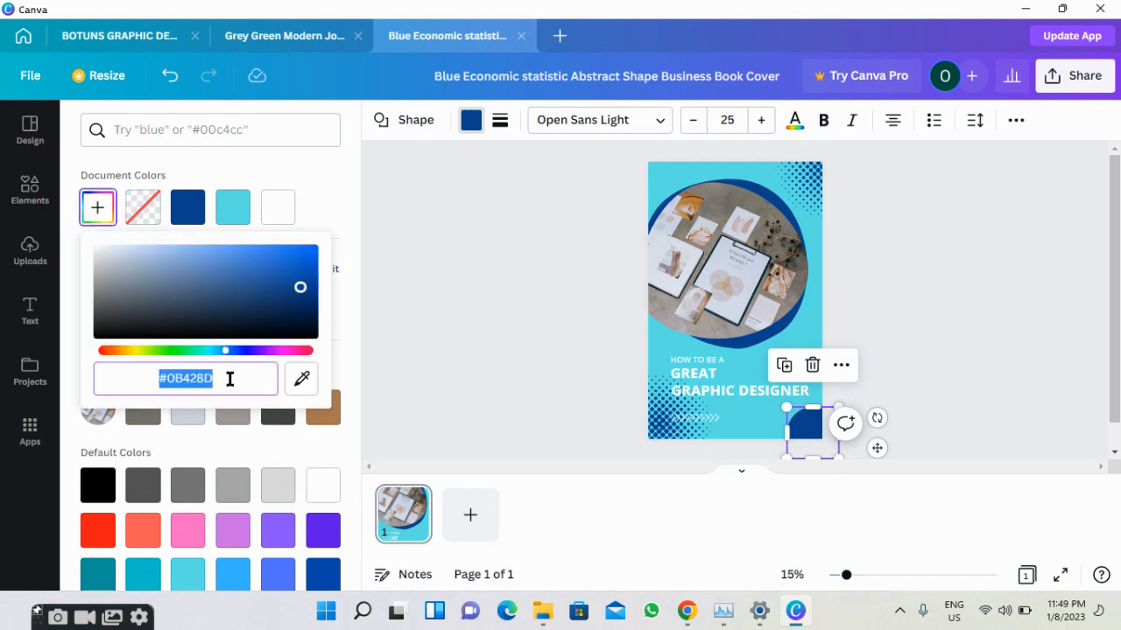
click(230, 380)
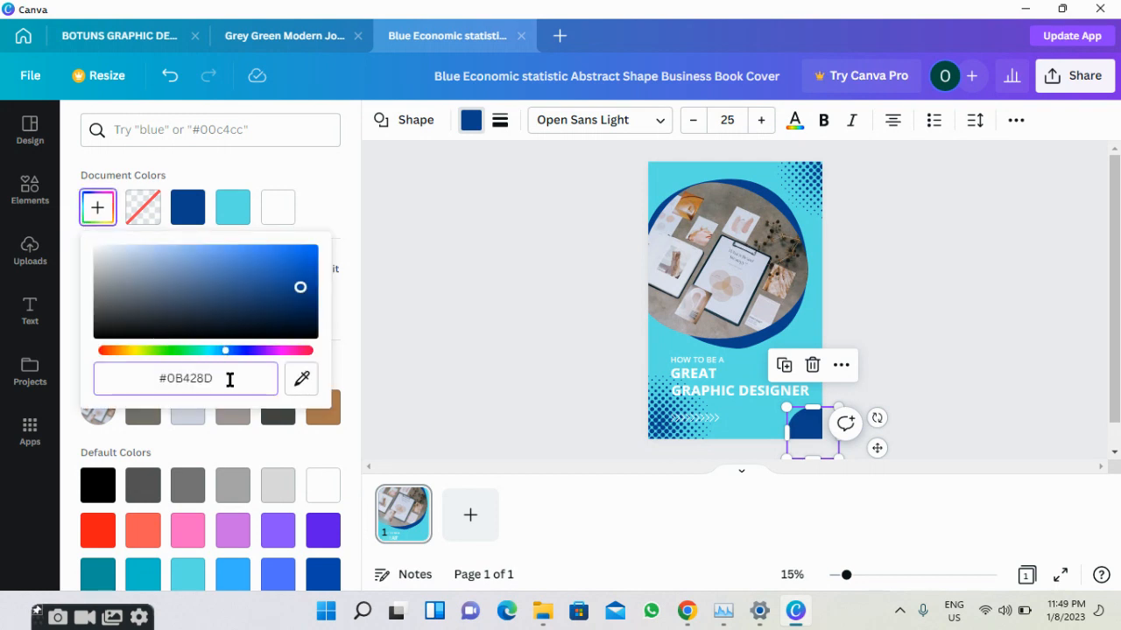
key(ctrl+a)
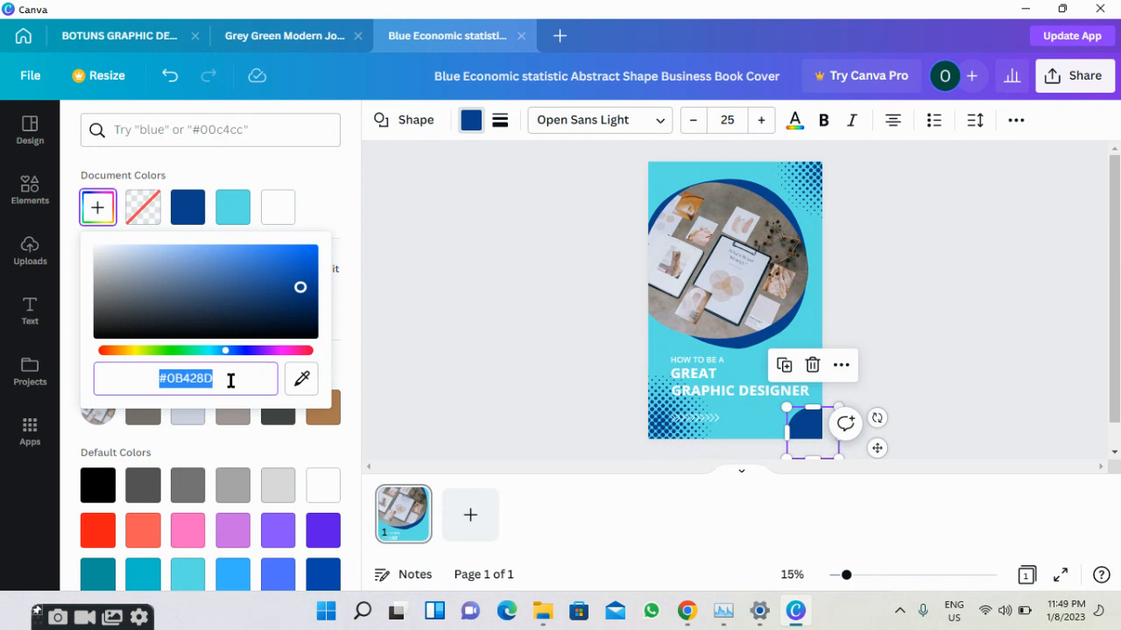
text(#00FF4D)
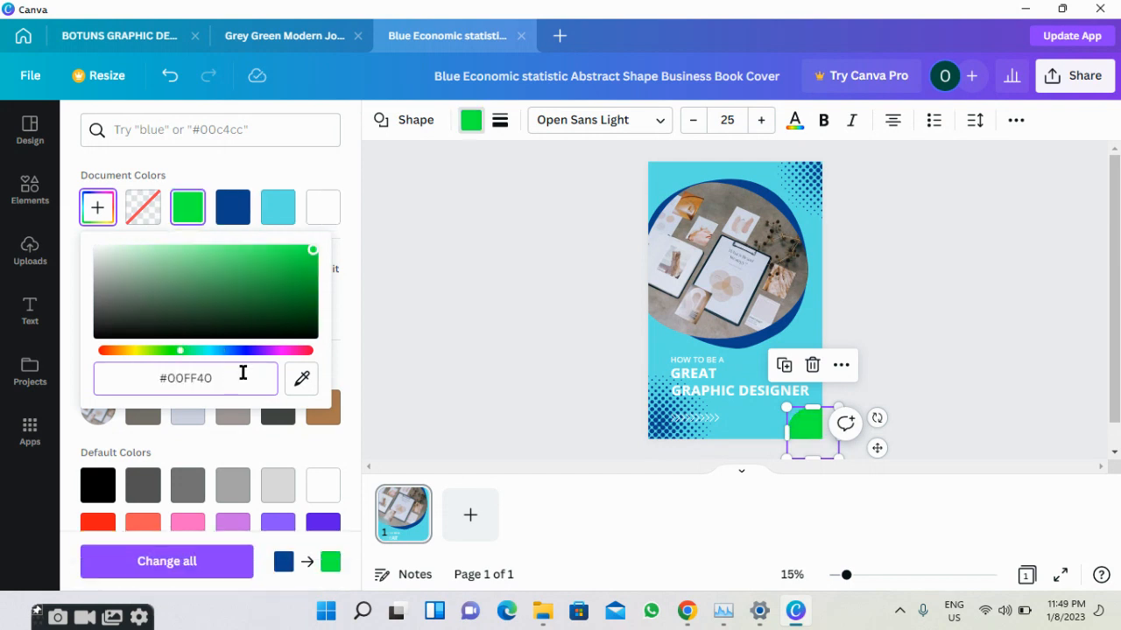
click(379, 337)
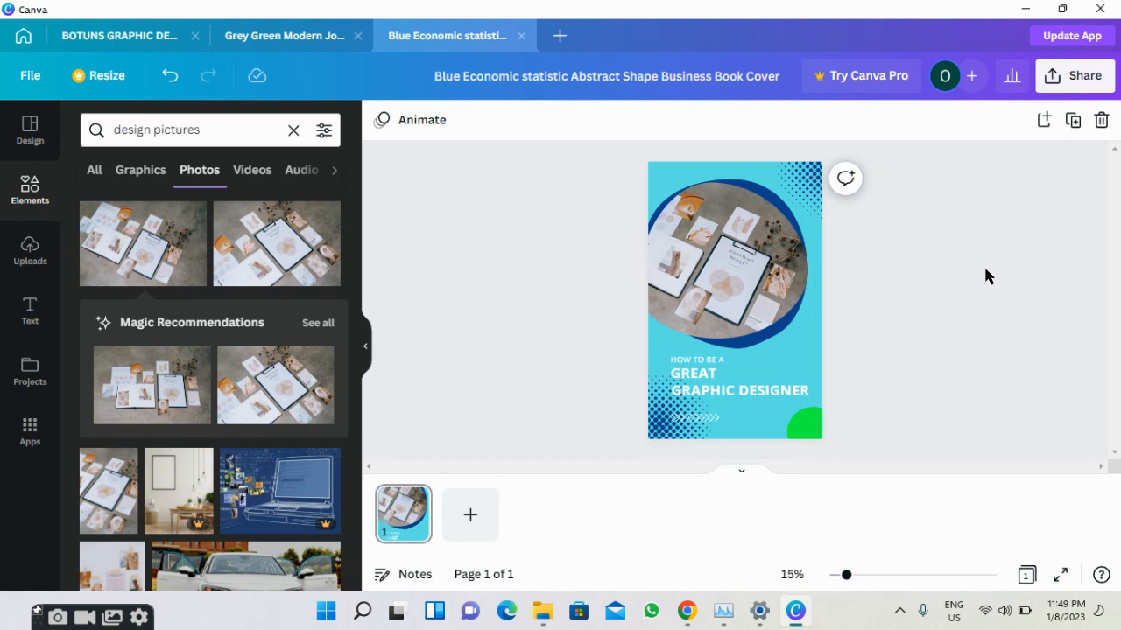
Find Smartmockups in the Share > More options list and open its app page.
click(1075, 85)
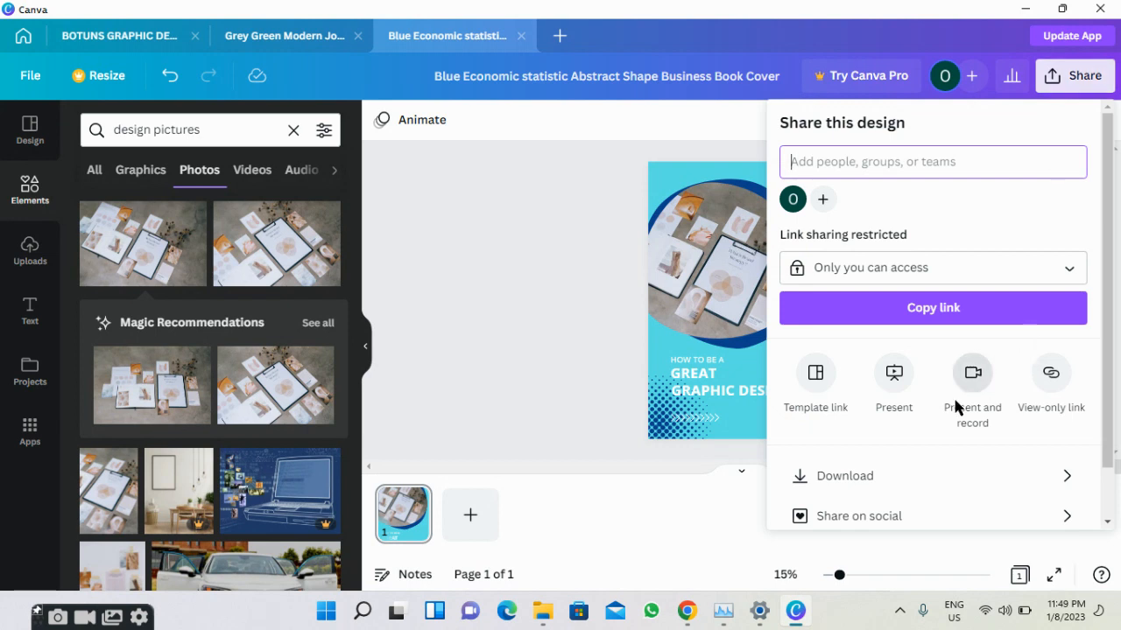
scroll(955, 407, down, 2)
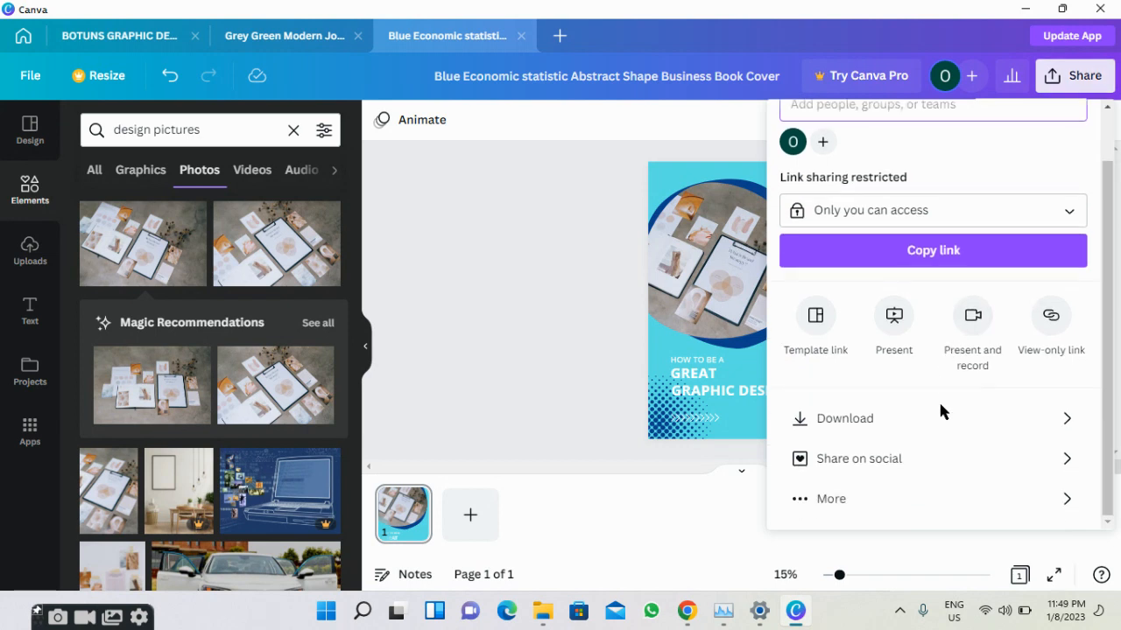
click(952, 500)
scroll(895, 304, down, 2)
scroll(896, 304, down, 2)
scroll(896, 304, up, 3)
scroll(895, 304, down, 5)
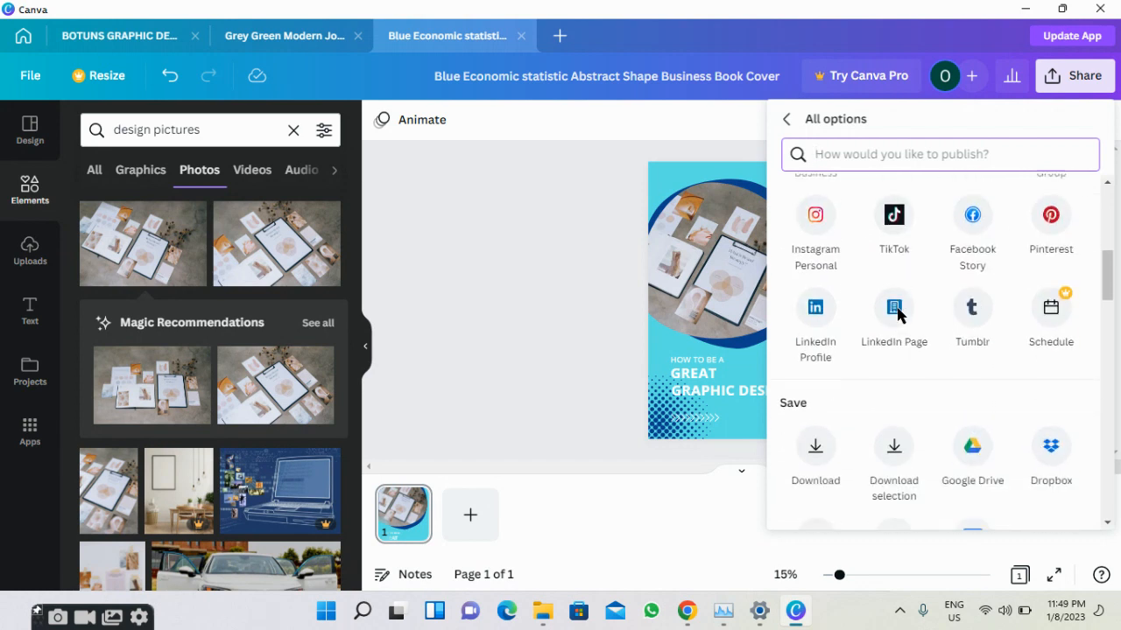
scroll(897, 312, down, 8)
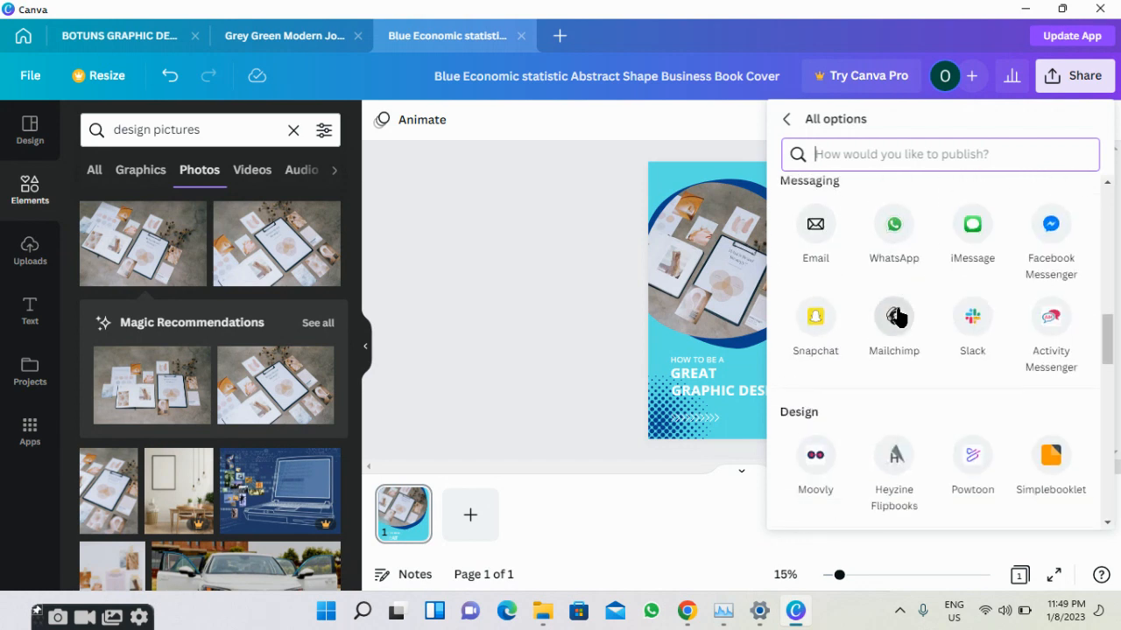
scroll(895, 314, down, 3)
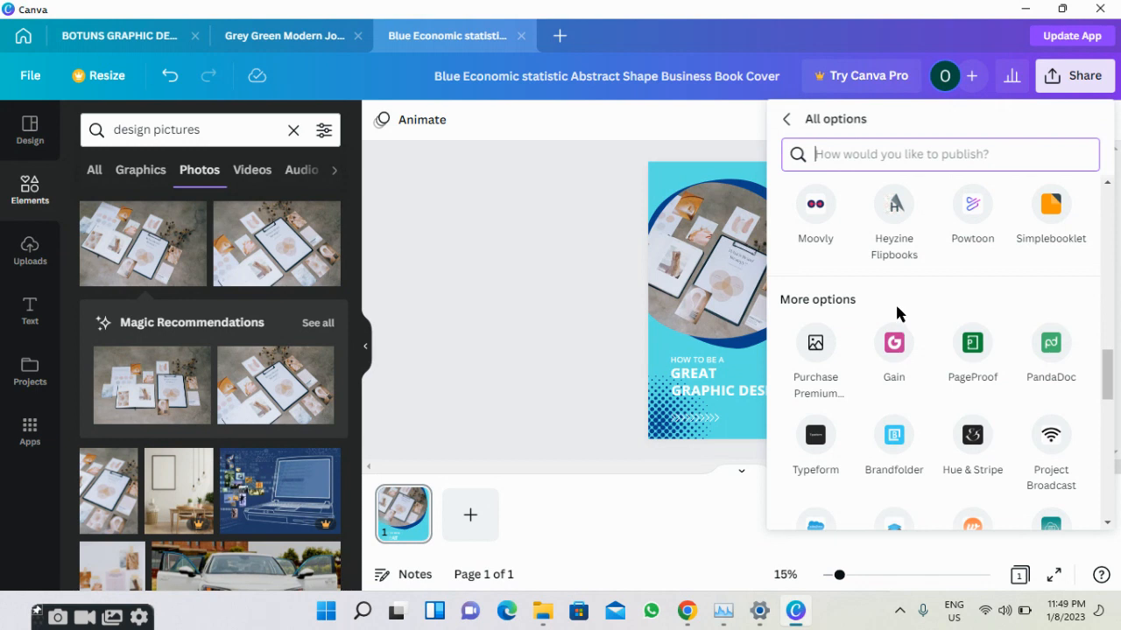
scroll(894, 312, down, 3)
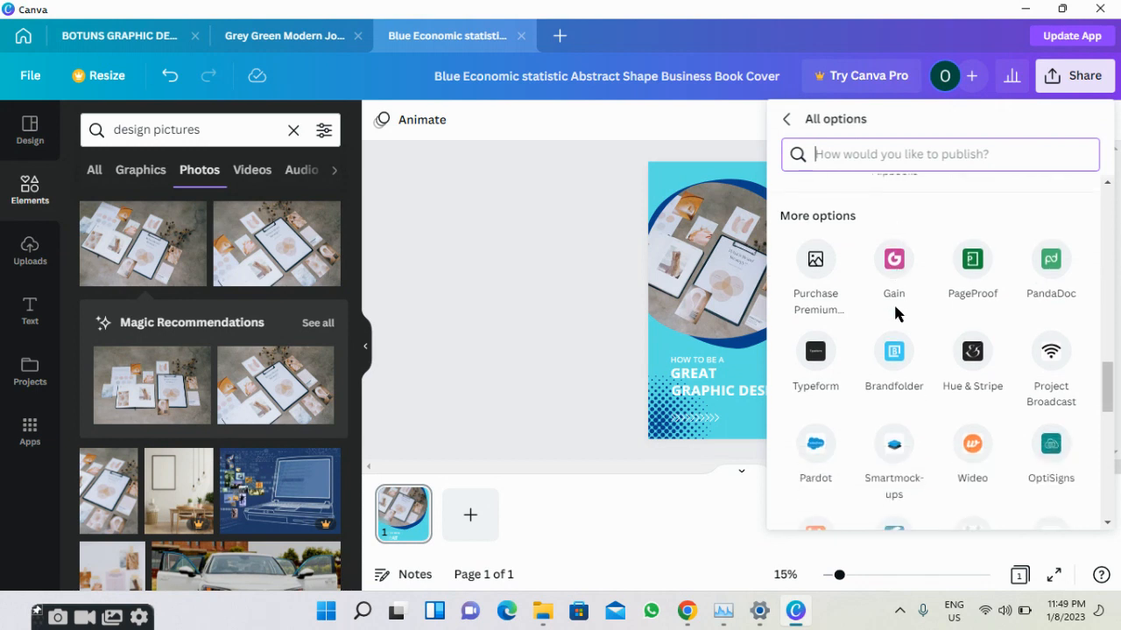
scroll(895, 313, down, 3)
click(891, 308)
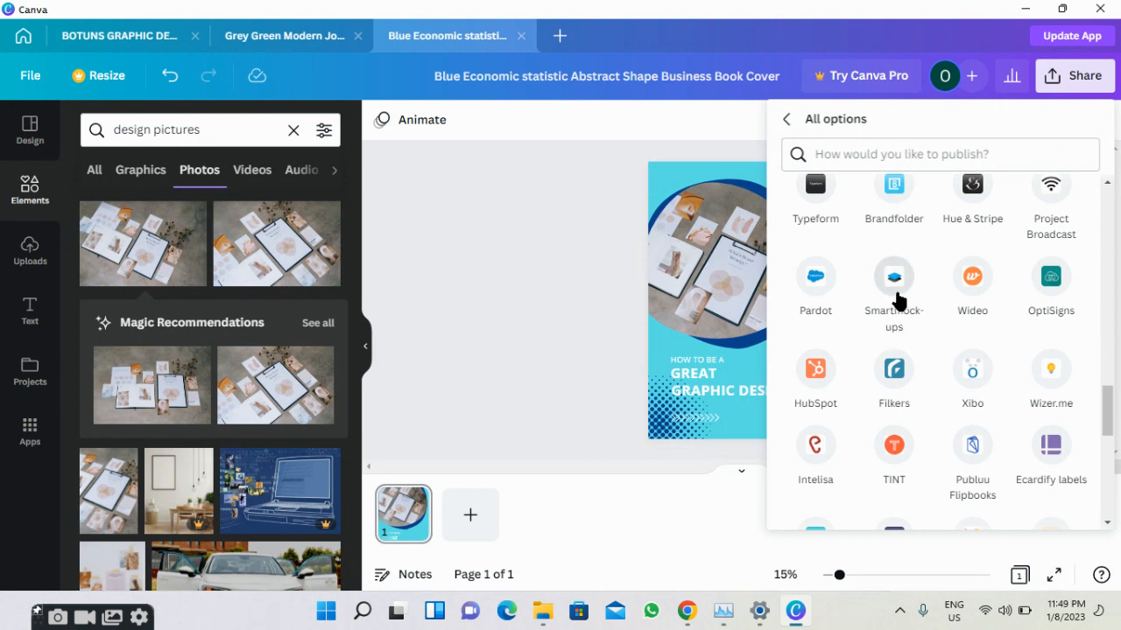
click(895, 289)
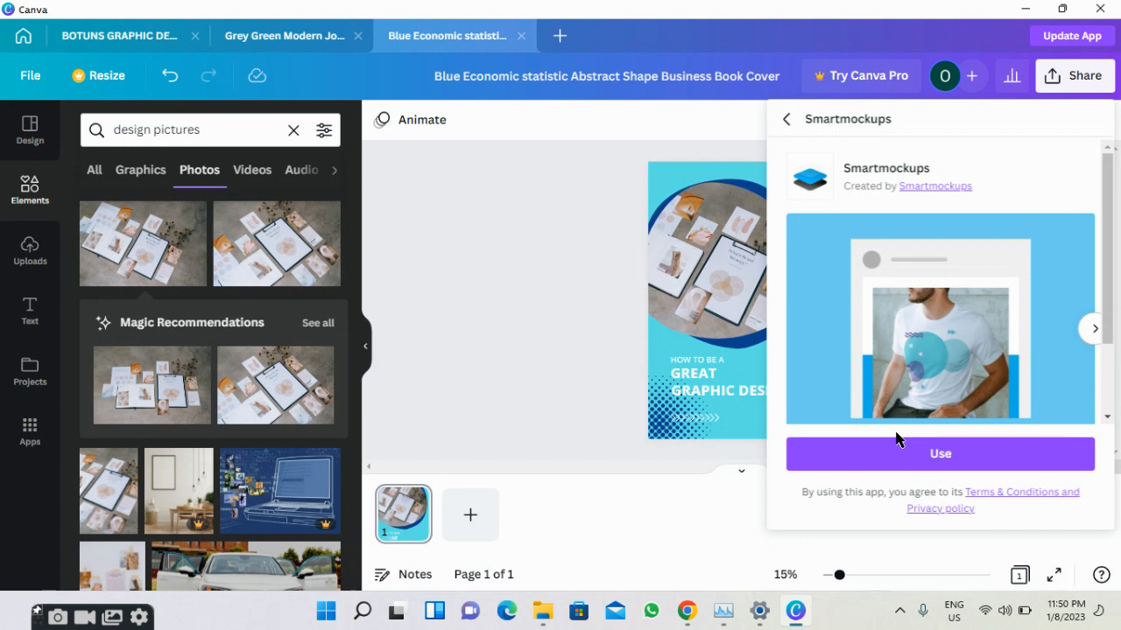
Use Smartmockups and sign in with a Google account to start the trial.
click(897, 455)
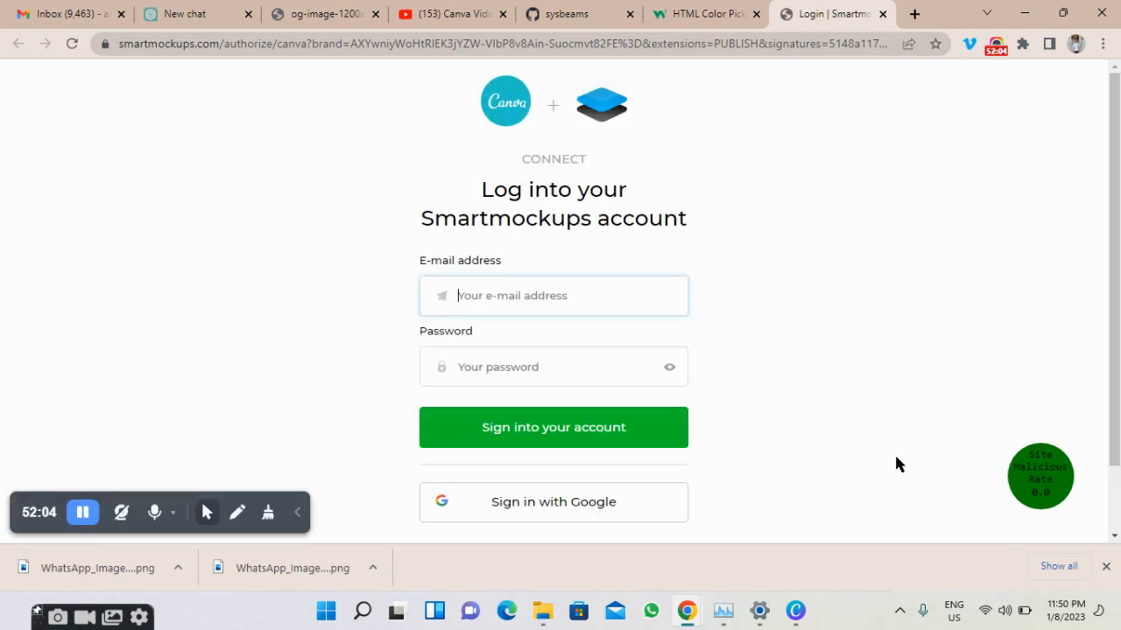
click(634, 503)
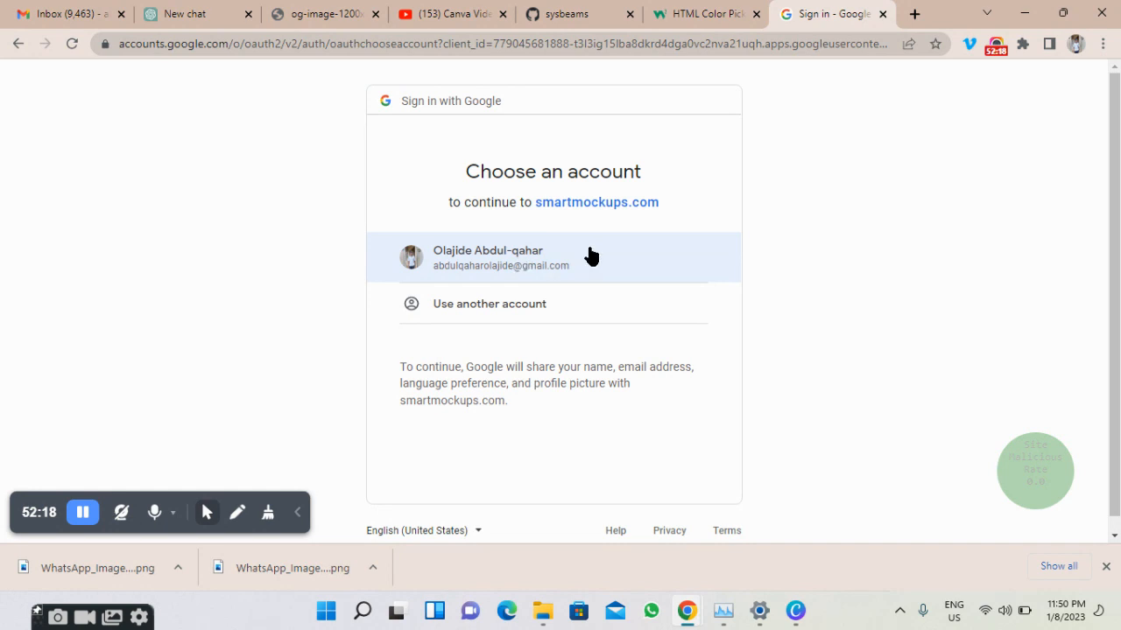
click(699, 267)
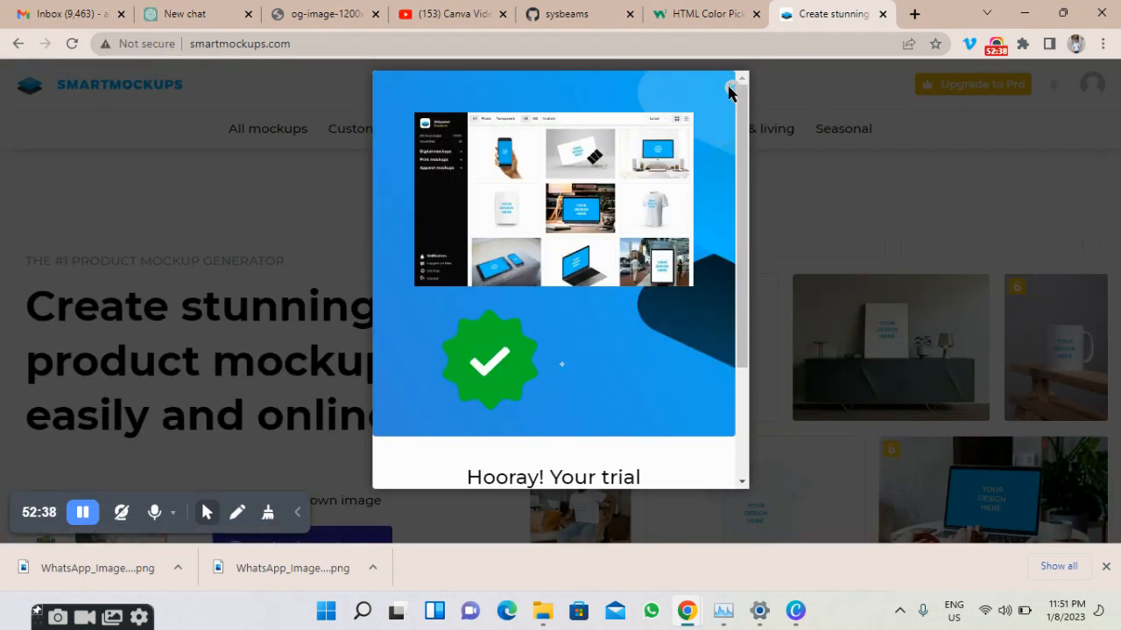
Close the trial welcome, browse the home page, and open the Print > Books mockup gallery.
click(730, 86)
scroll(707, 158, down, 3)
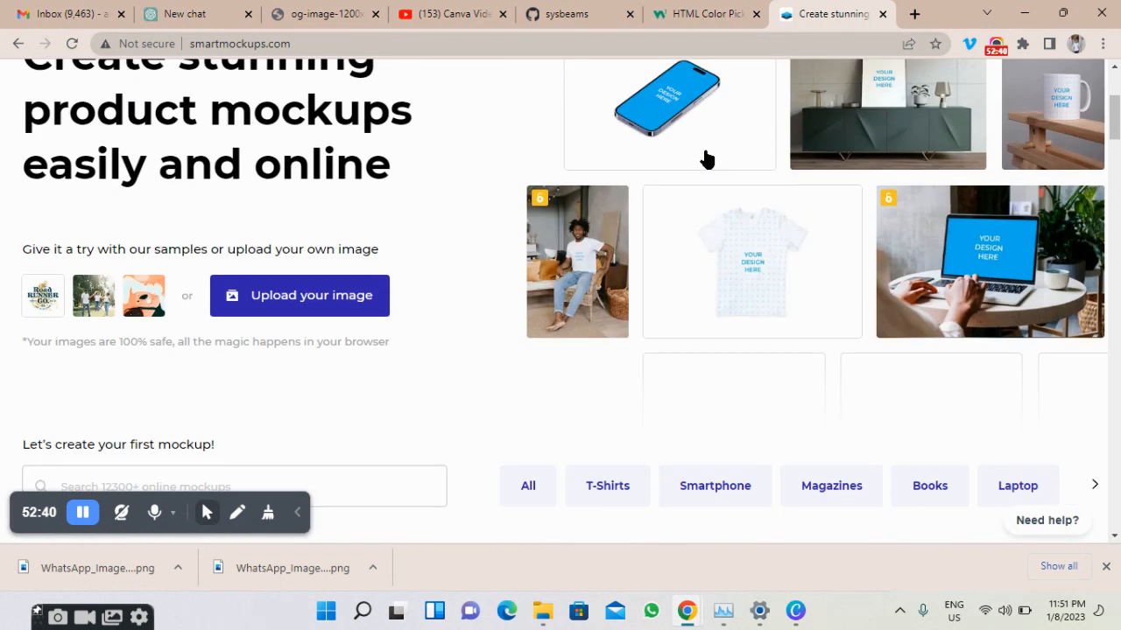
scroll(708, 159, down, 3)
scroll(707, 158, up, 2)
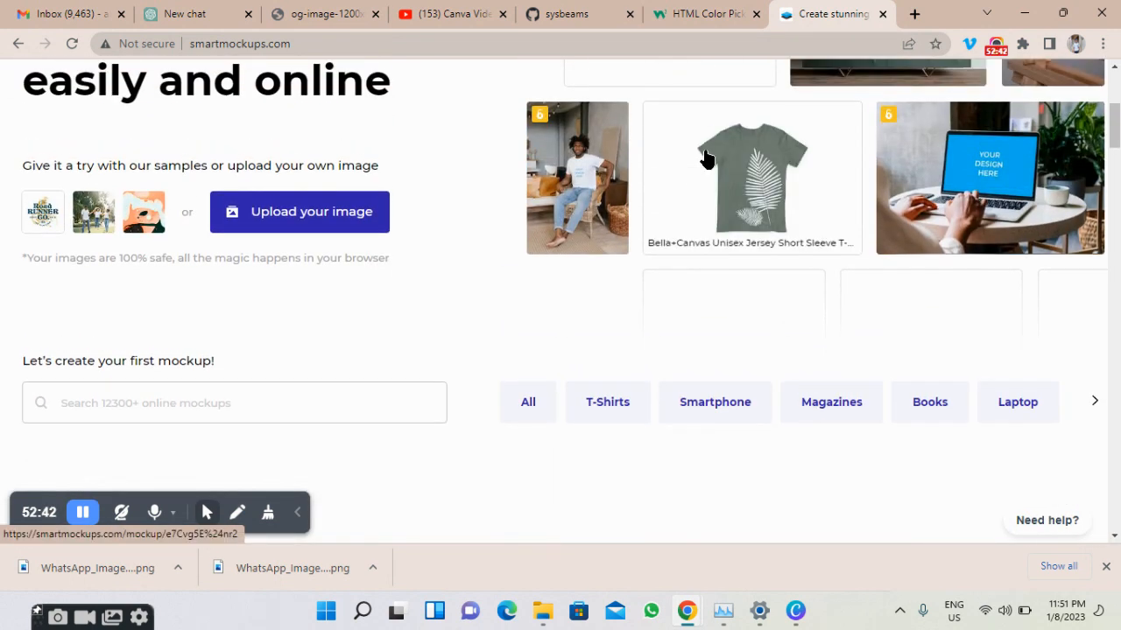
scroll(707, 158, down, 6)
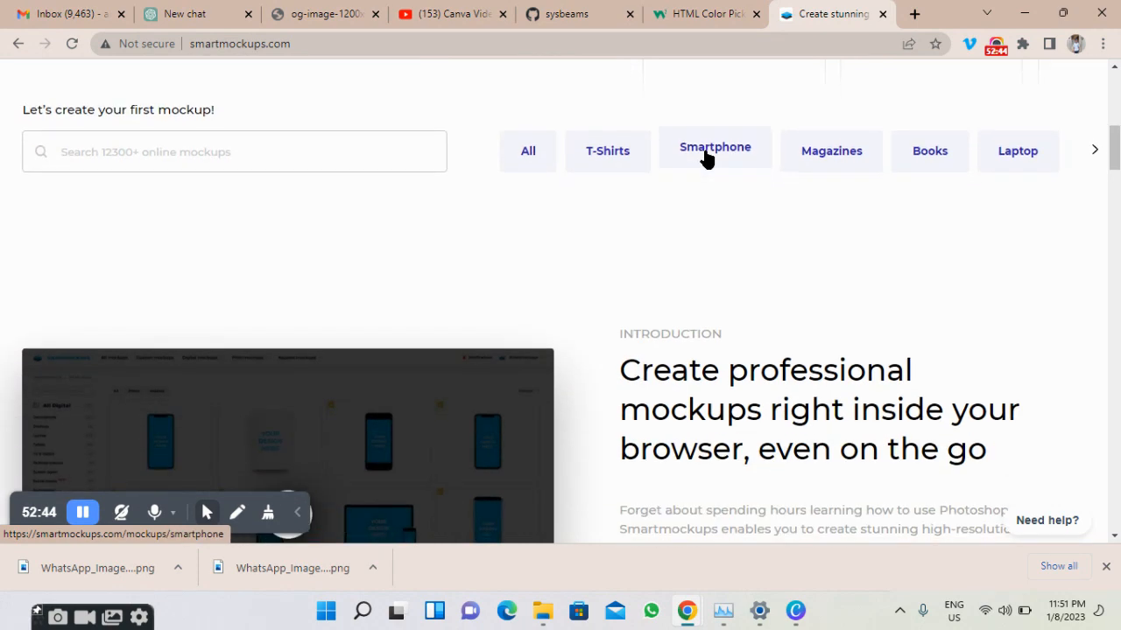
scroll(708, 157, down, 7)
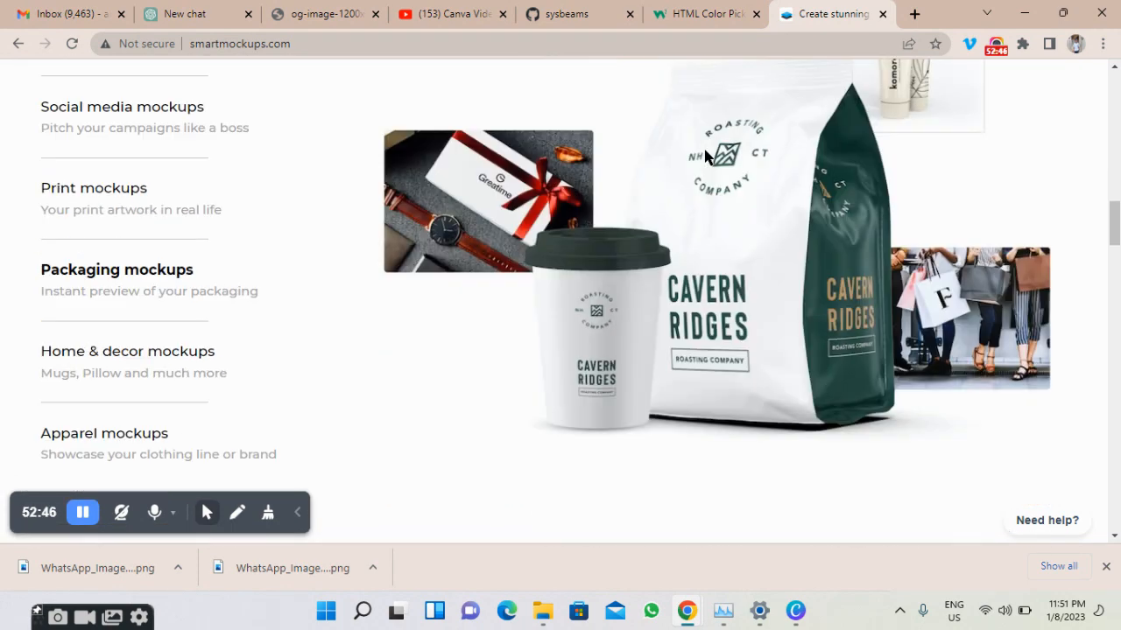
scroll(707, 158, up, 10)
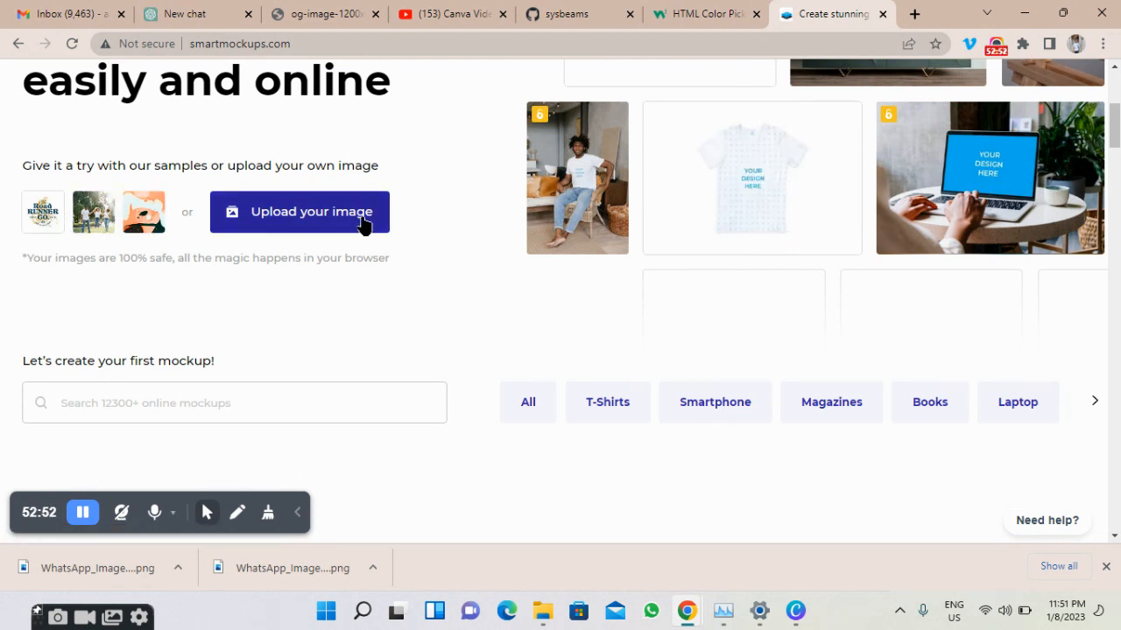
scroll(453, 233, up, 2)
scroll(454, 233, up, 2)
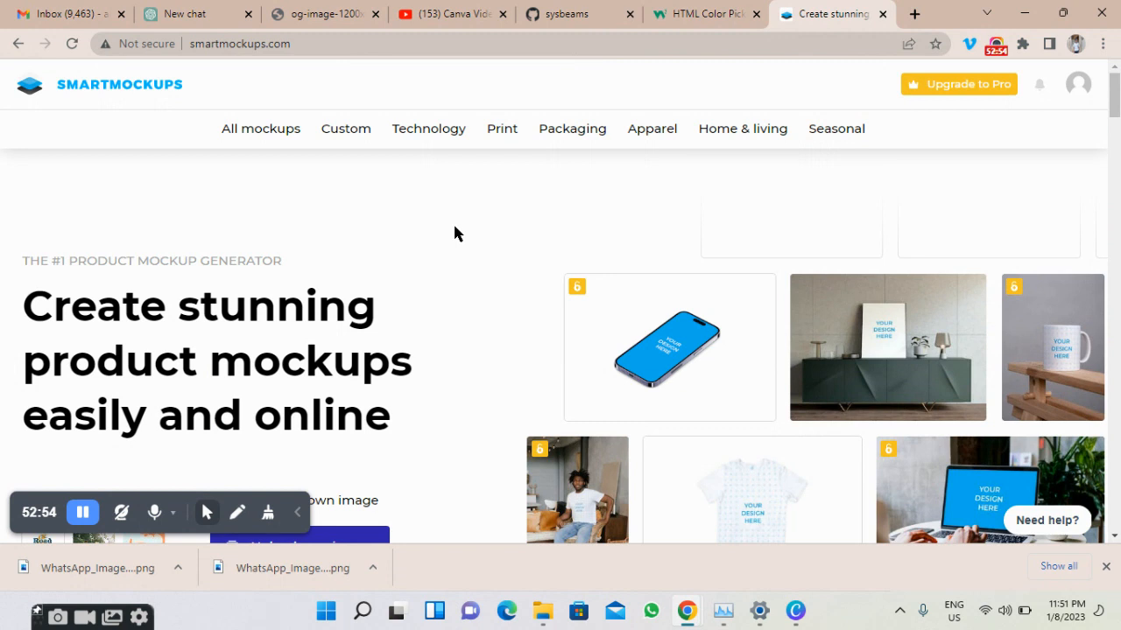
mouse_move(457, 140)
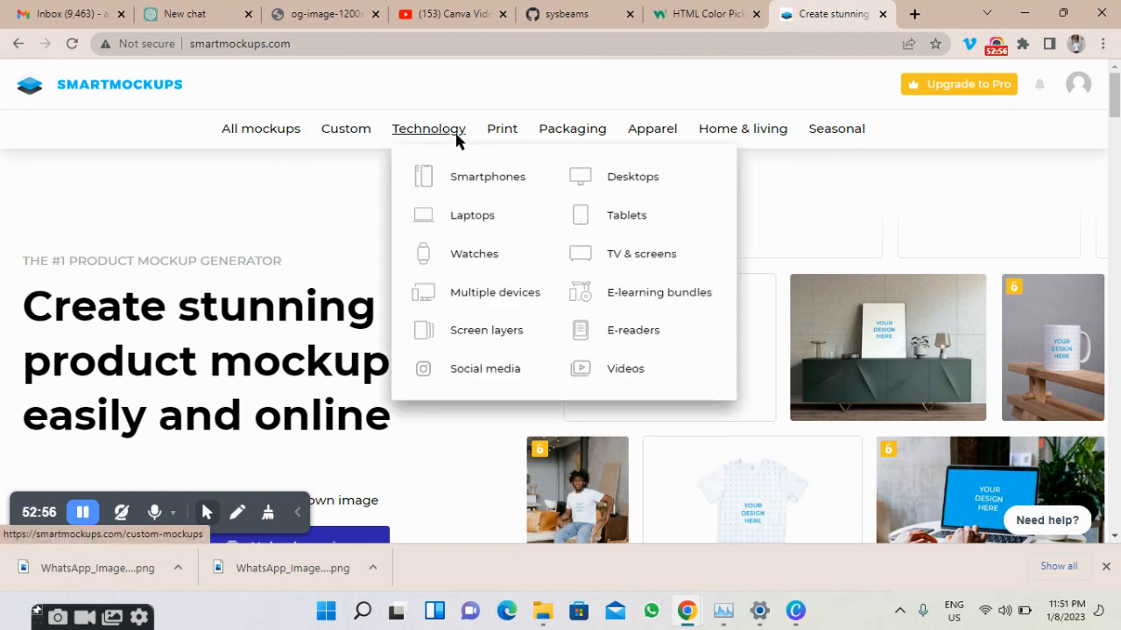
mouse_move(505, 142)
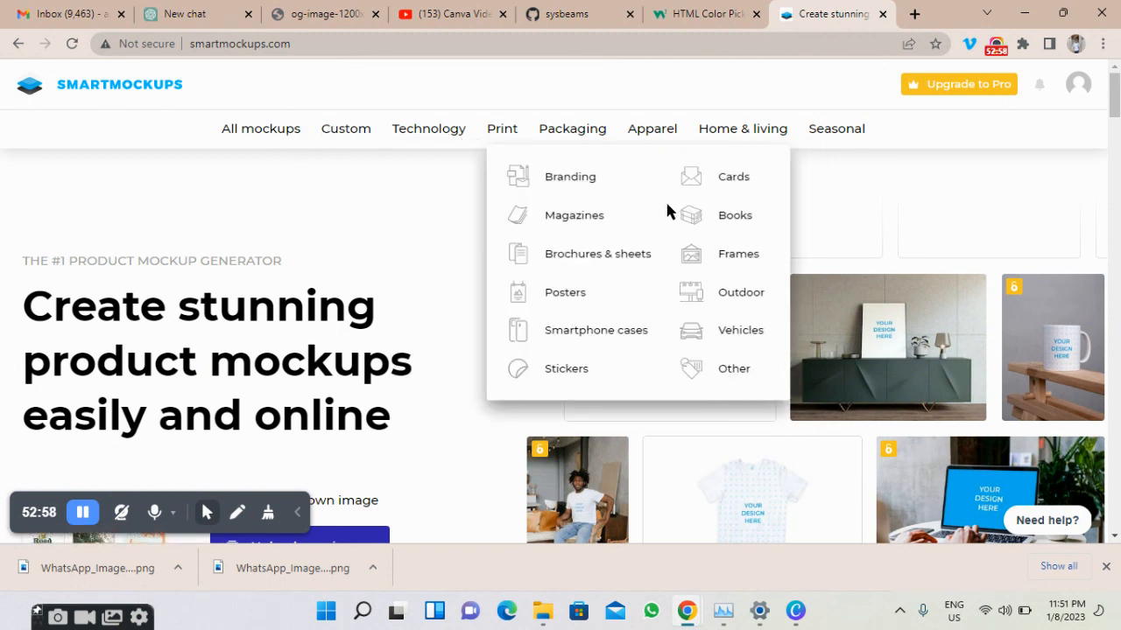
click(724, 220)
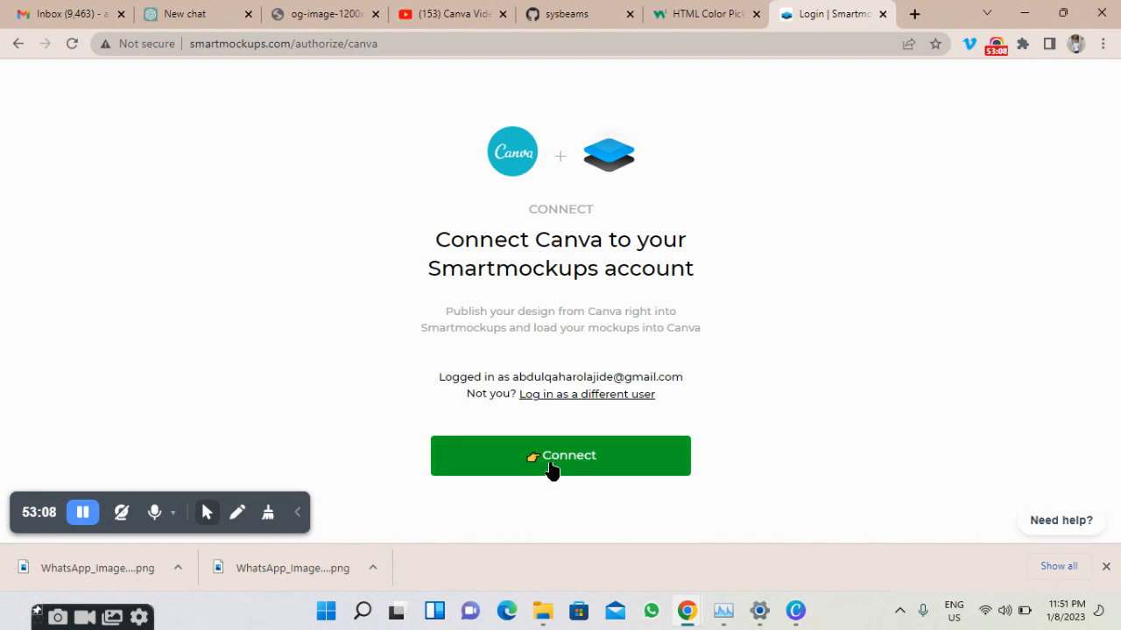
Try connecting Canva three times, dismissing each 'Missing Canva user ID' alert.
click(551, 471)
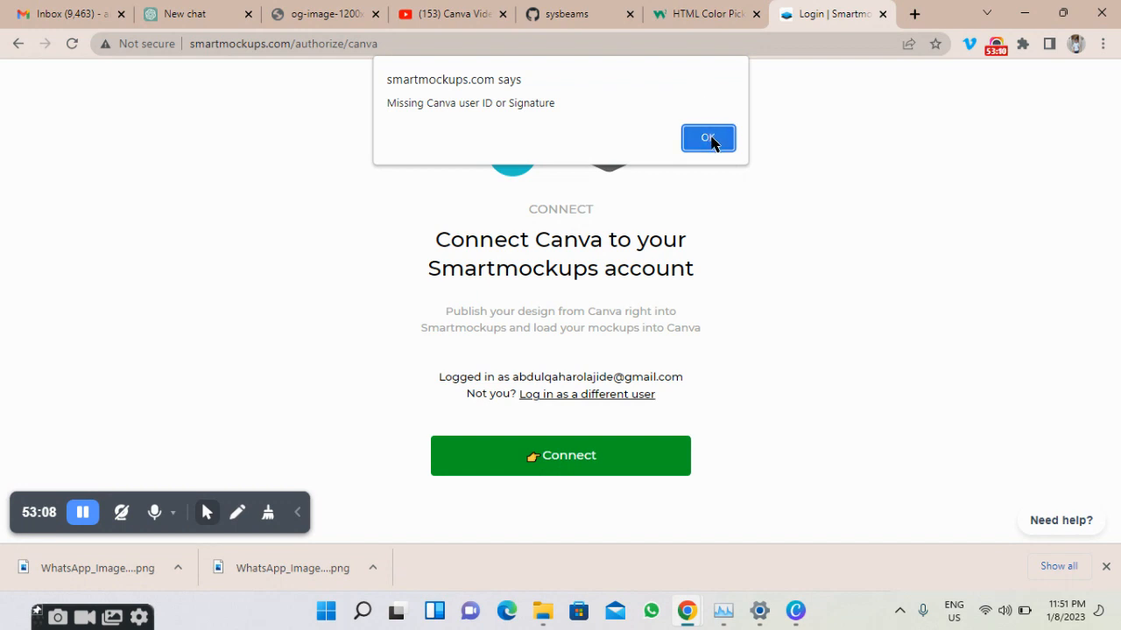
click(709, 140)
click(544, 457)
click(703, 149)
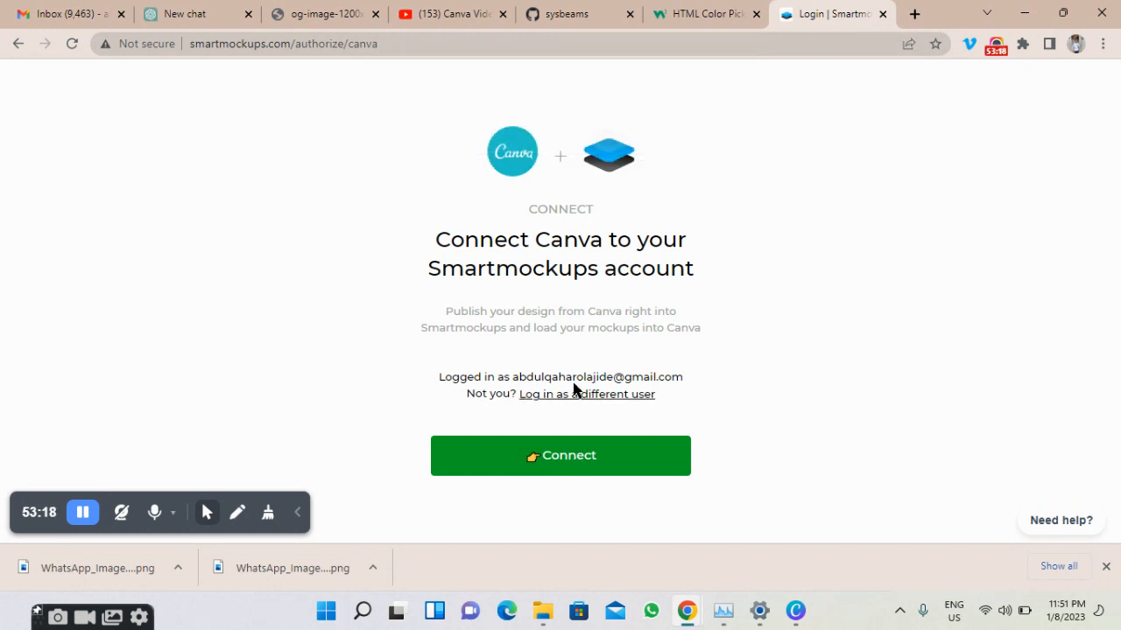
click(523, 467)
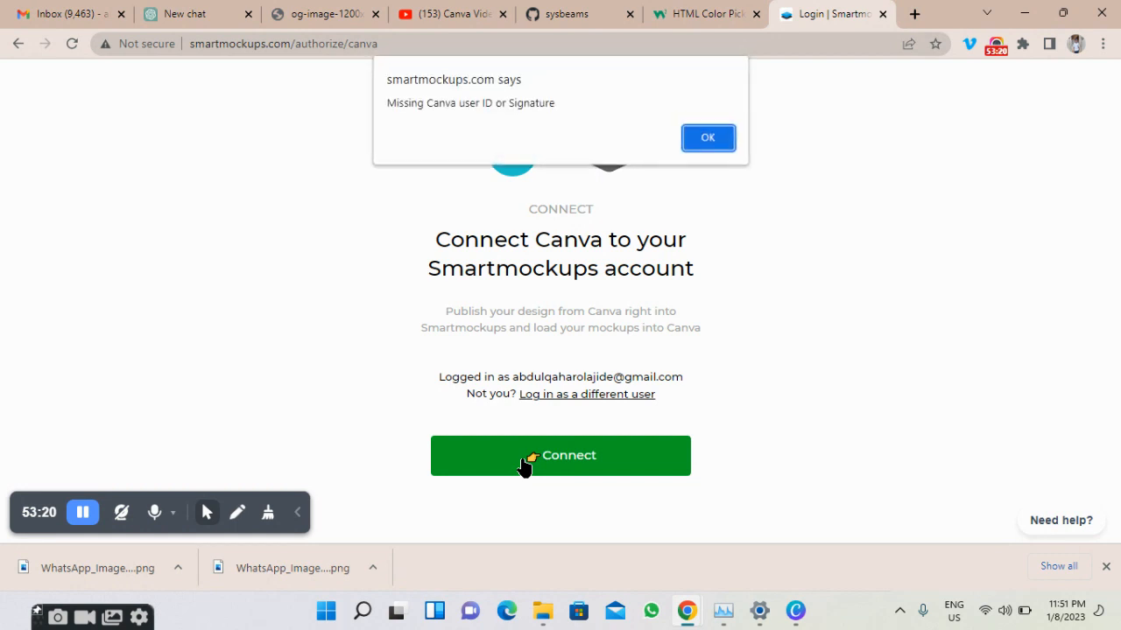
click(703, 138)
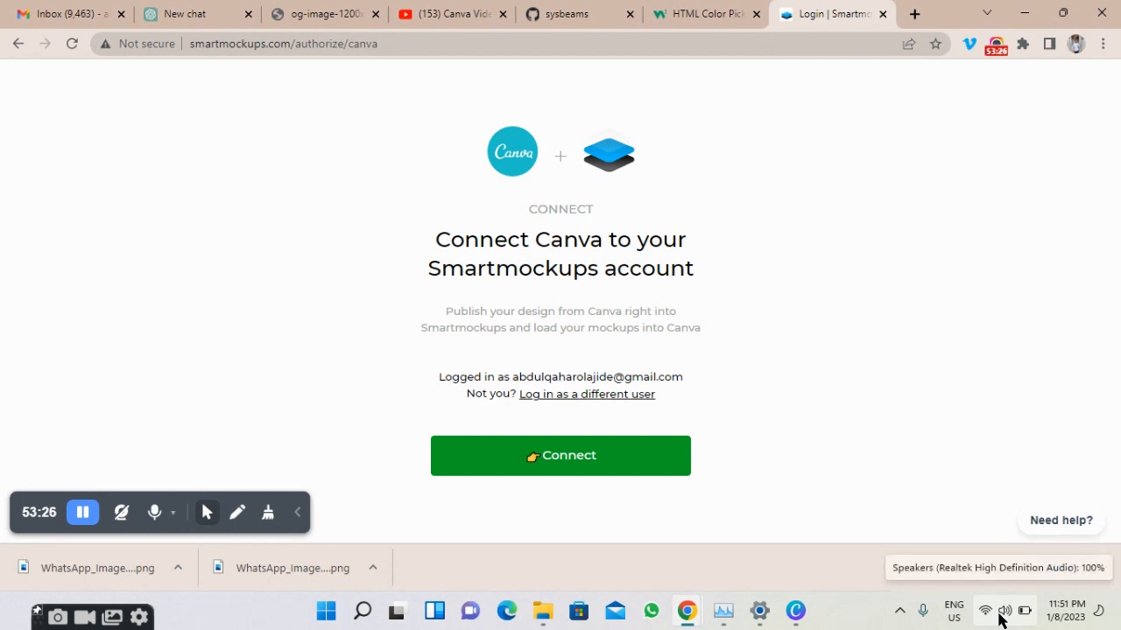
Switch back to the Canva editor and open the Smartmockups panel's more options.
click(796, 612)
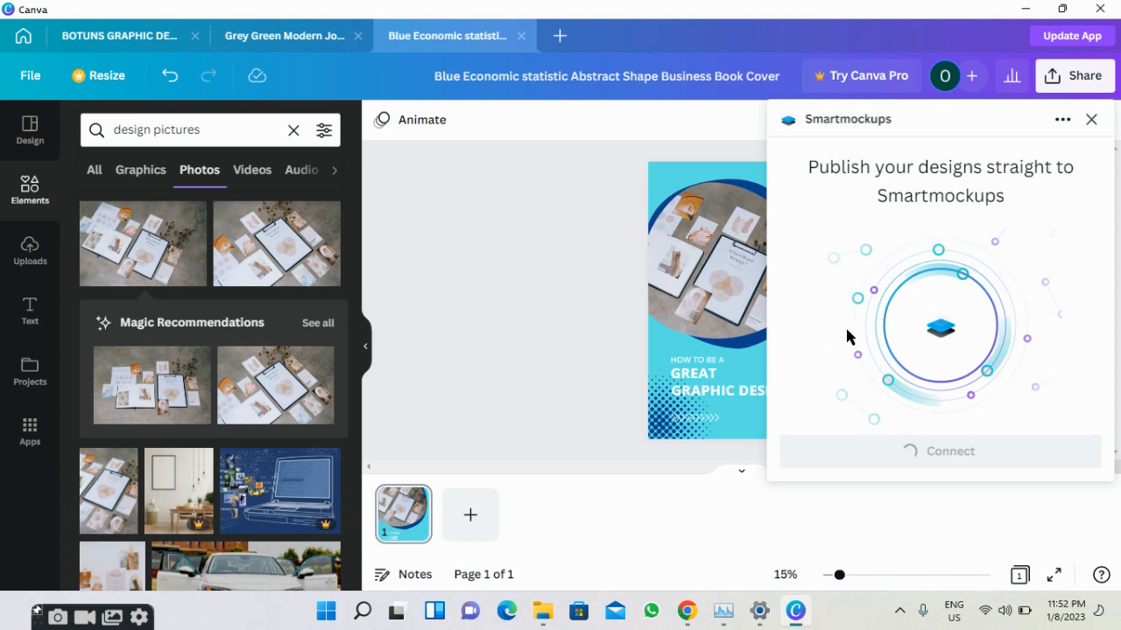
click(1061, 123)
Close the Smartmockups panel and save the Canva cover design as a PNG in Downloads.
click(1091, 120)
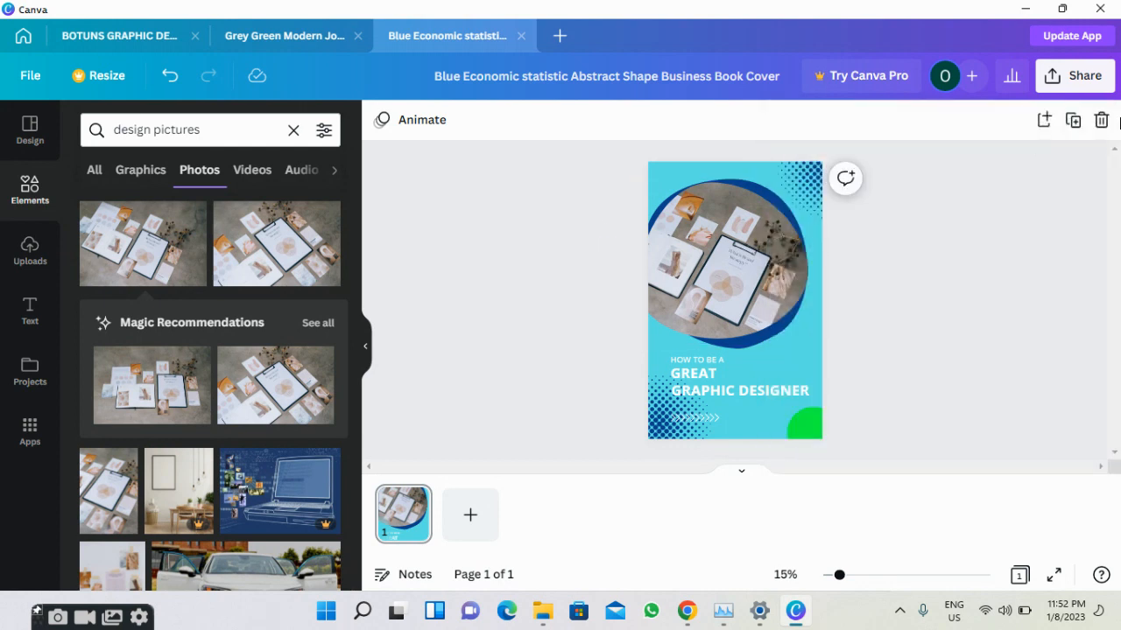
click(1075, 77)
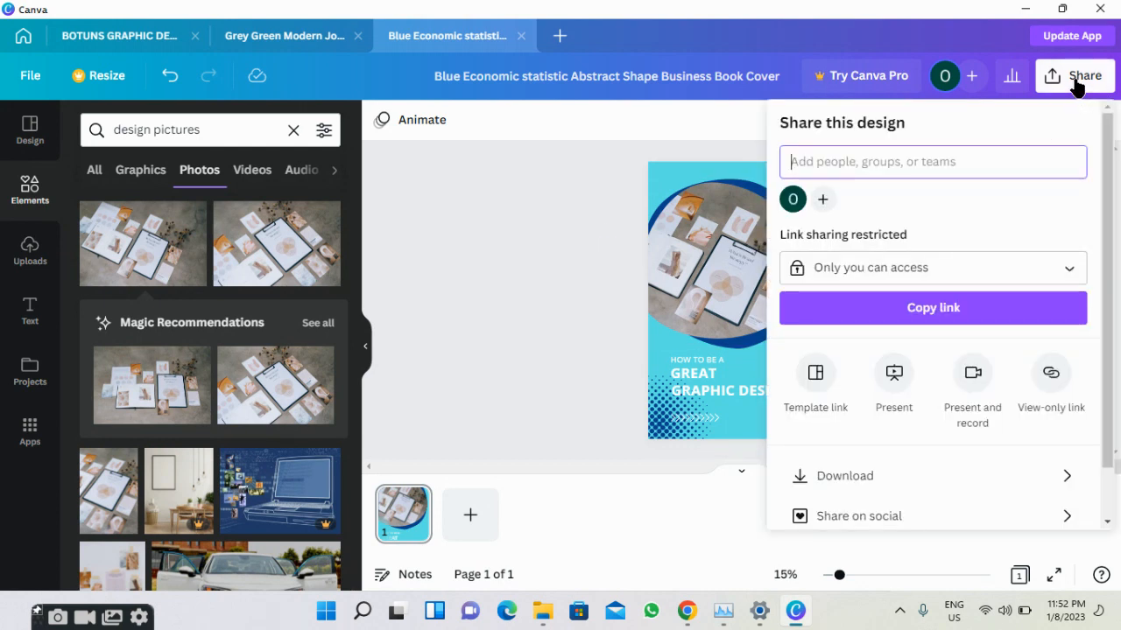
click(1004, 471)
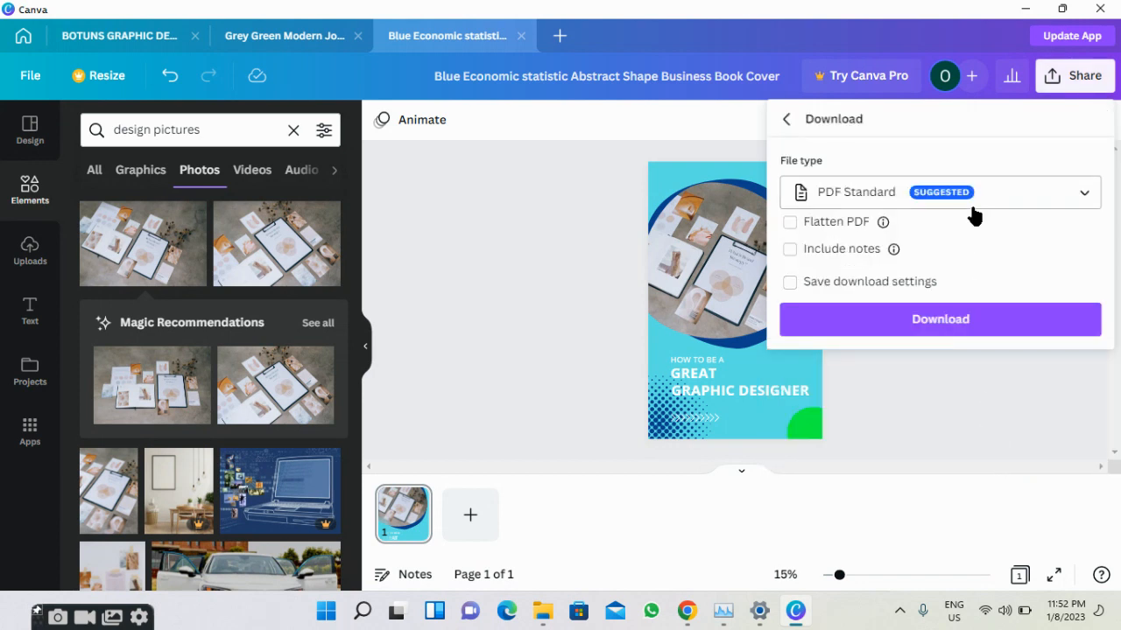
click(1009, 200)
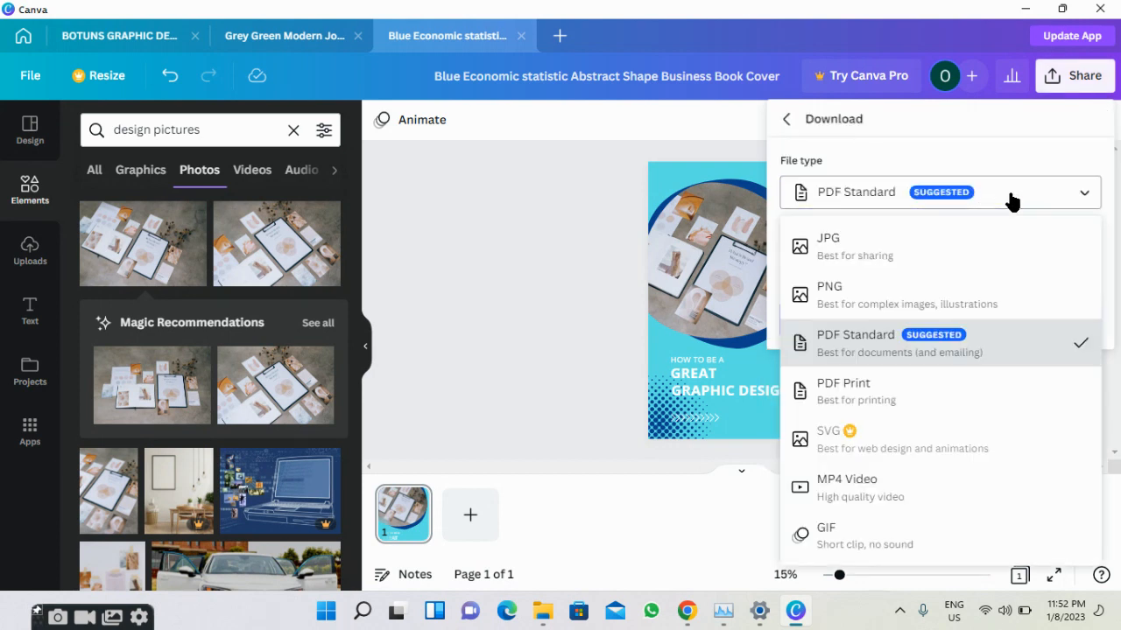
click(950, 296)
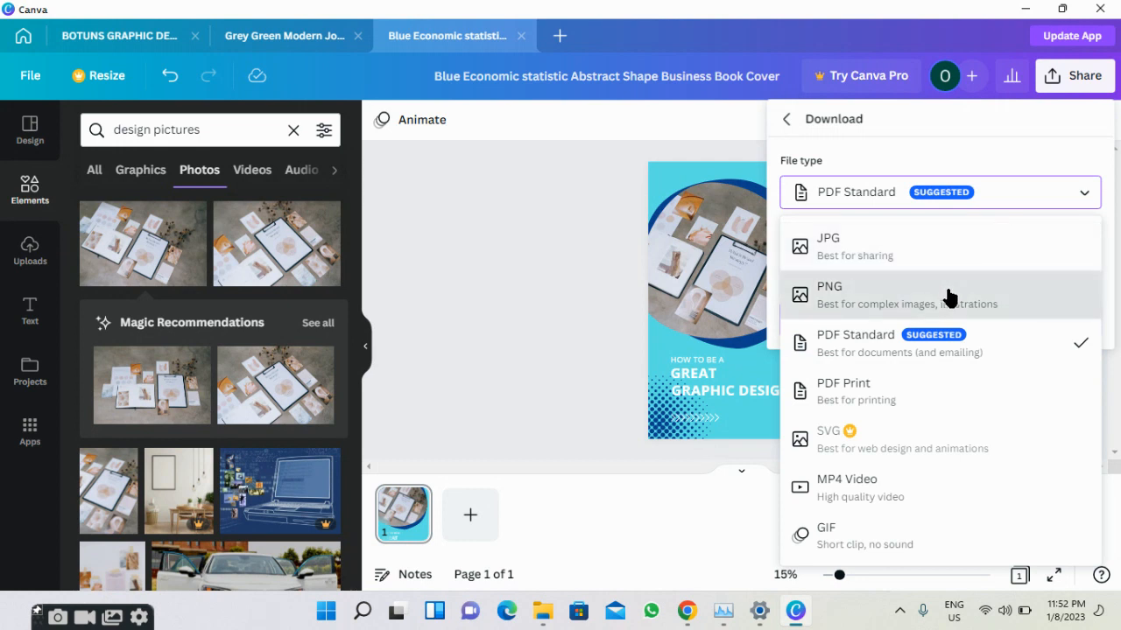
click(944, 390)
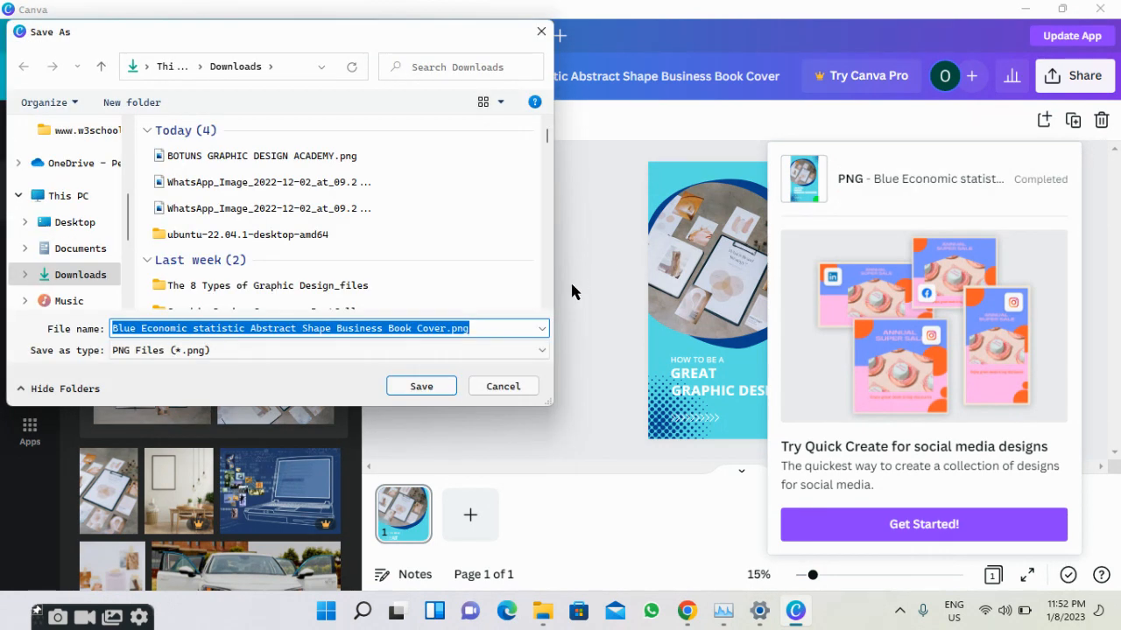
click(456, 388)
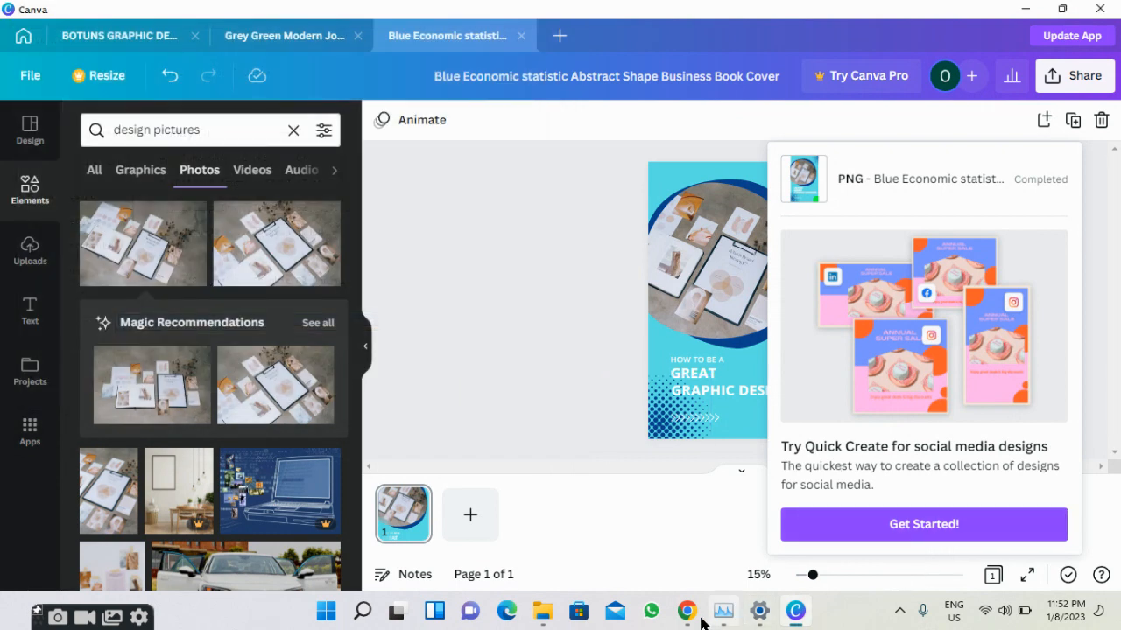
Try connecting Canva, dismiss the 'Missing Canva user ID' alert, and go back to Book Mockups.
mouse_move(696, 617)
click(618, 569)
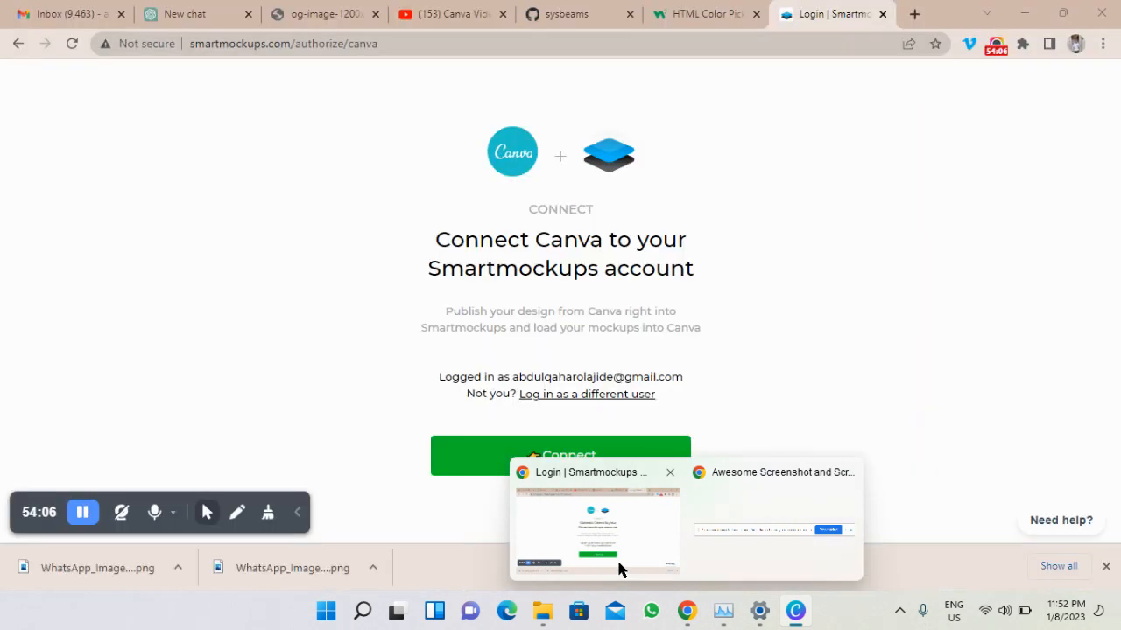
click(638, 461)
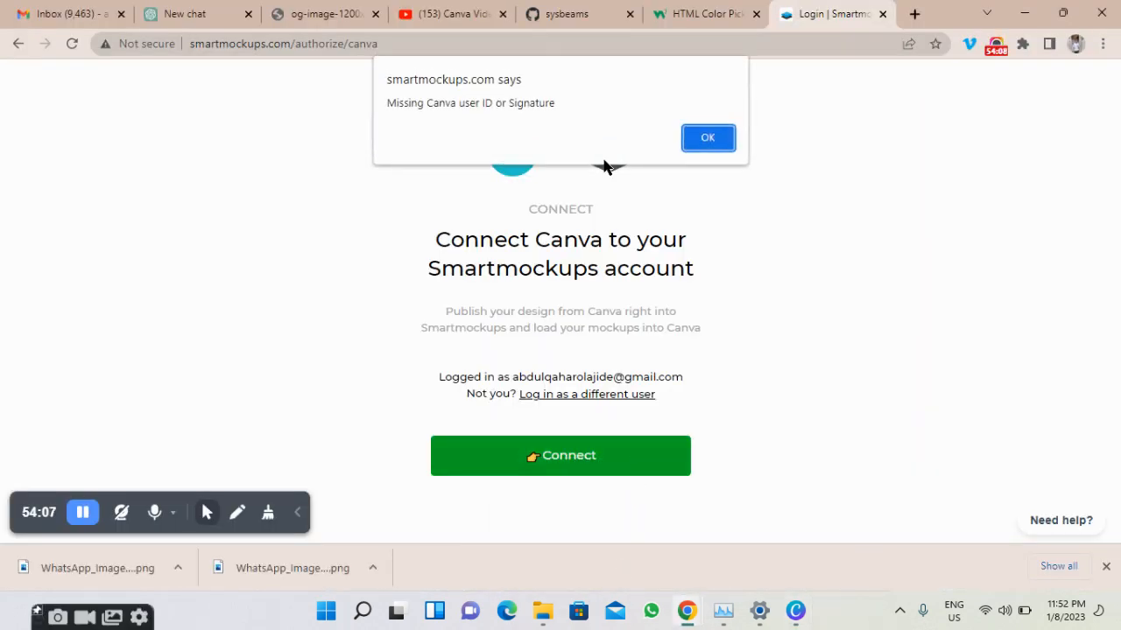
click(693, 140)
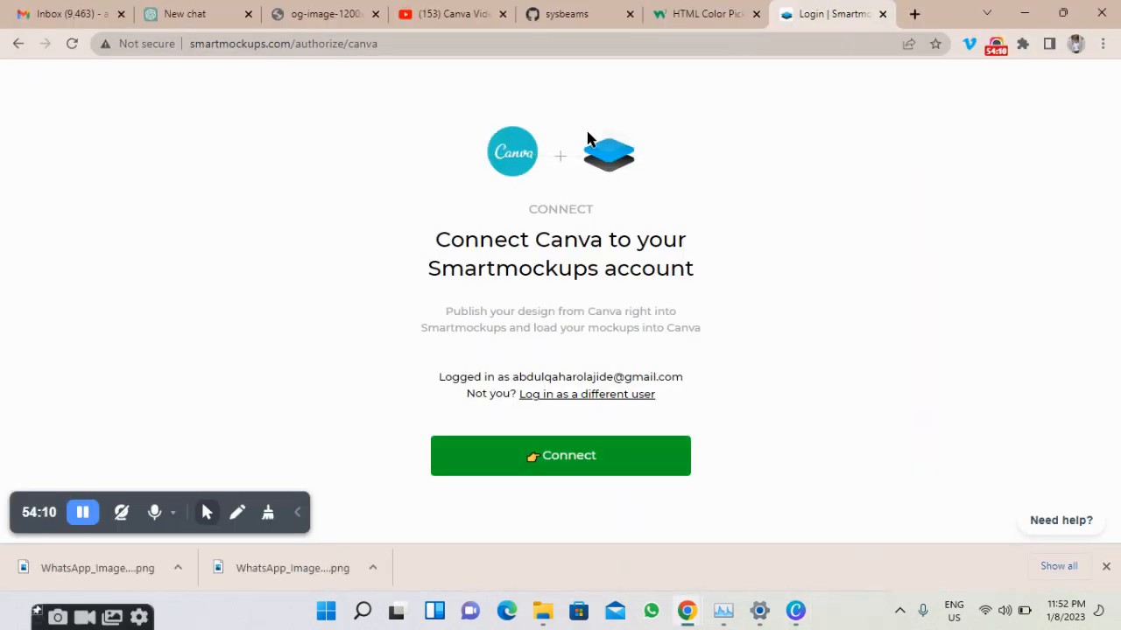
click(15, 47)
scroll(231, 317, down, 2)
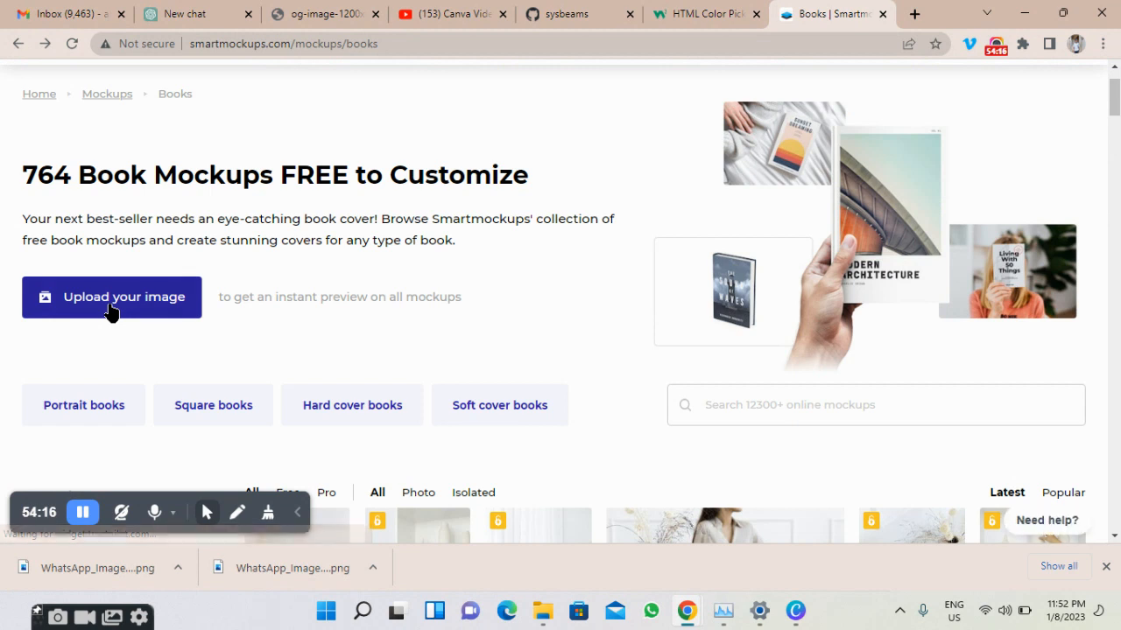
Upload the Blue Economic statistic cover PNG for live preview and view the Books category.
click(112, 309)
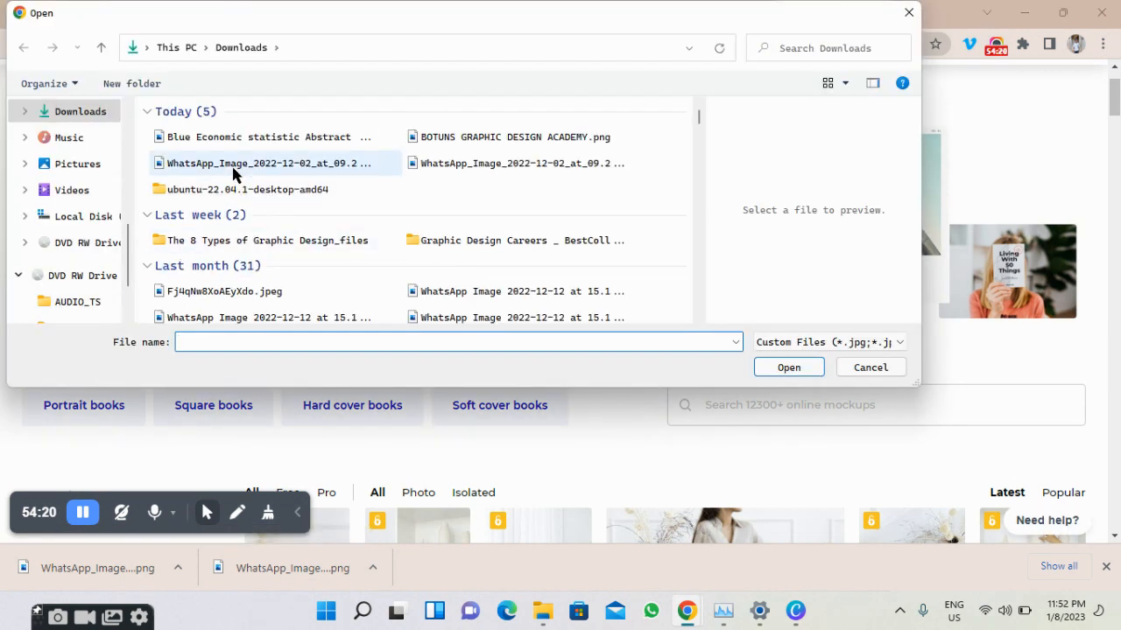
click(262, 145)
click(787, 367)
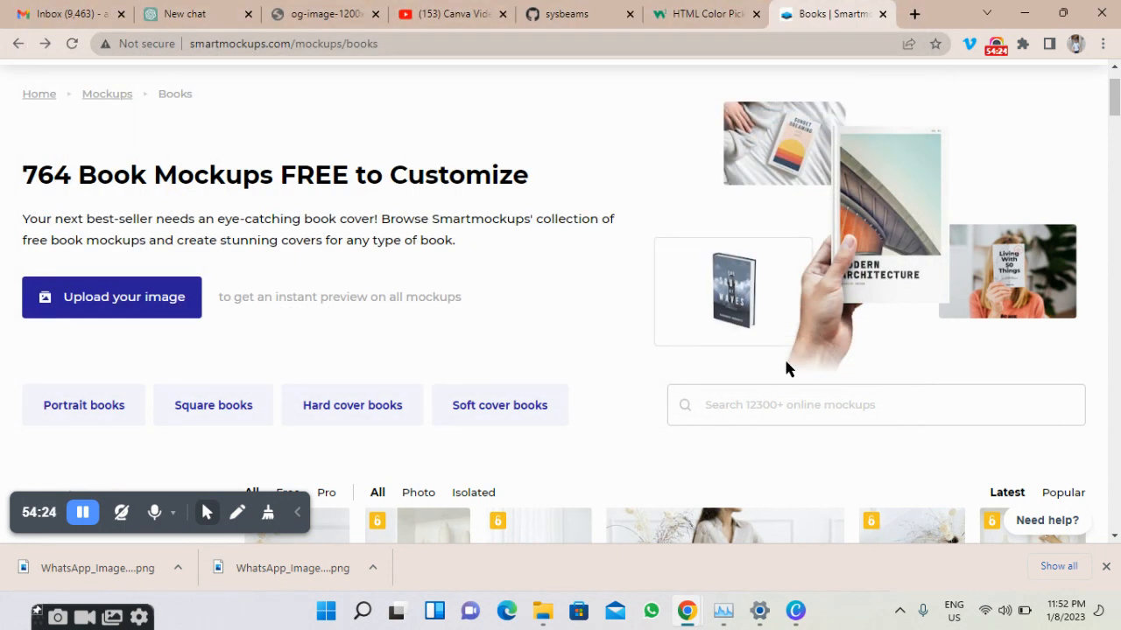
scroll(786, 363, down, 1)
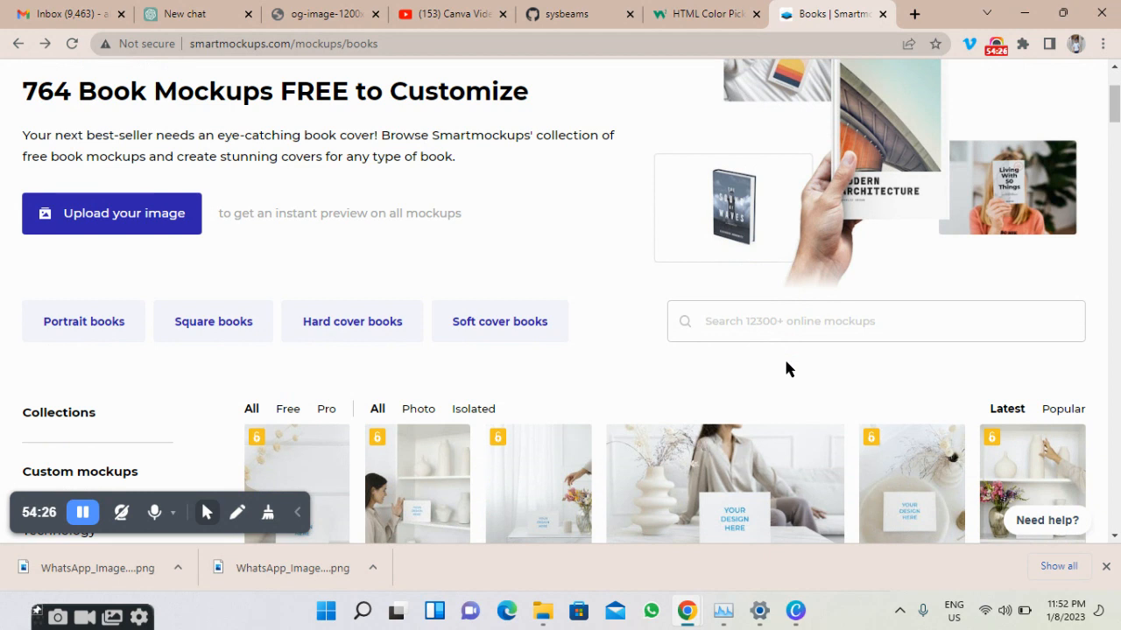
scroll(786, 362, down, 4)
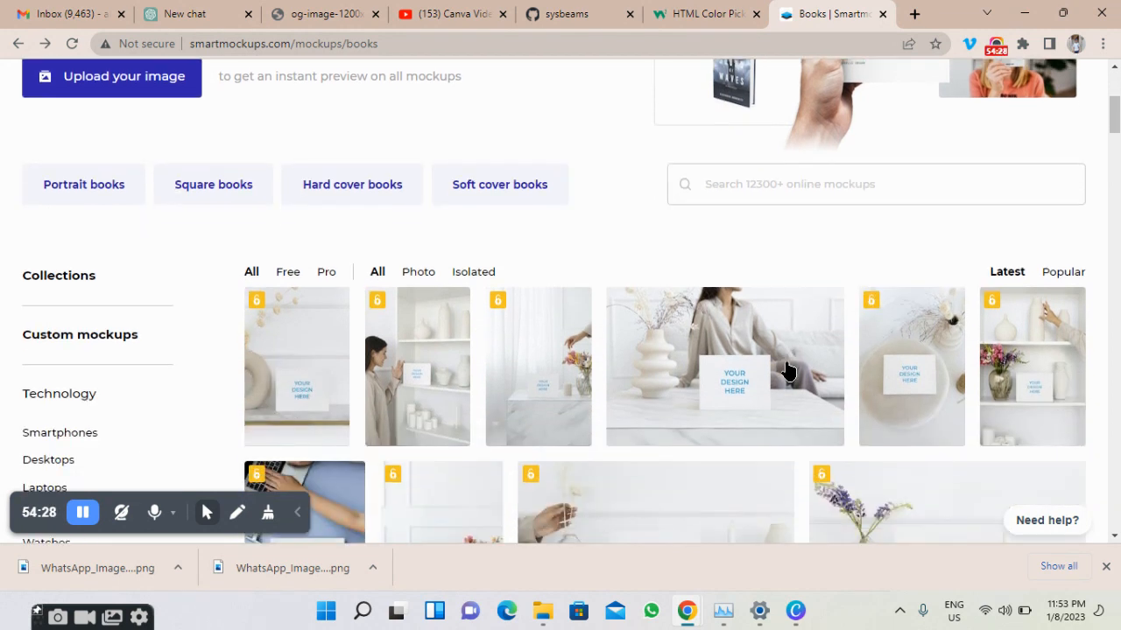
scroll(536, 329, up, 5)
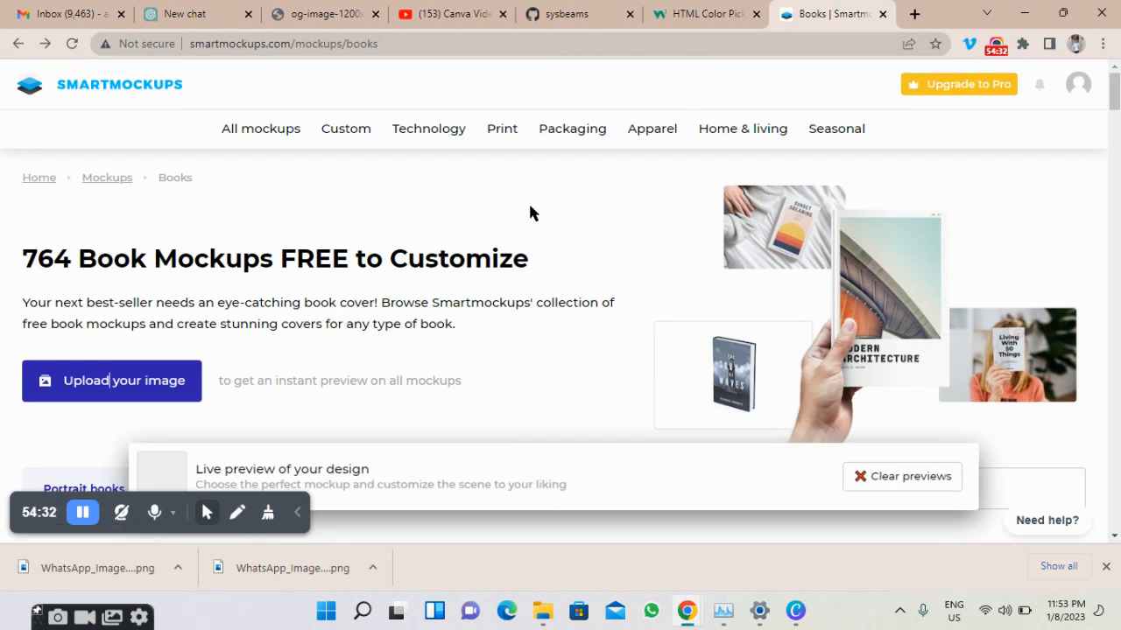
mouse_move(510, 135)
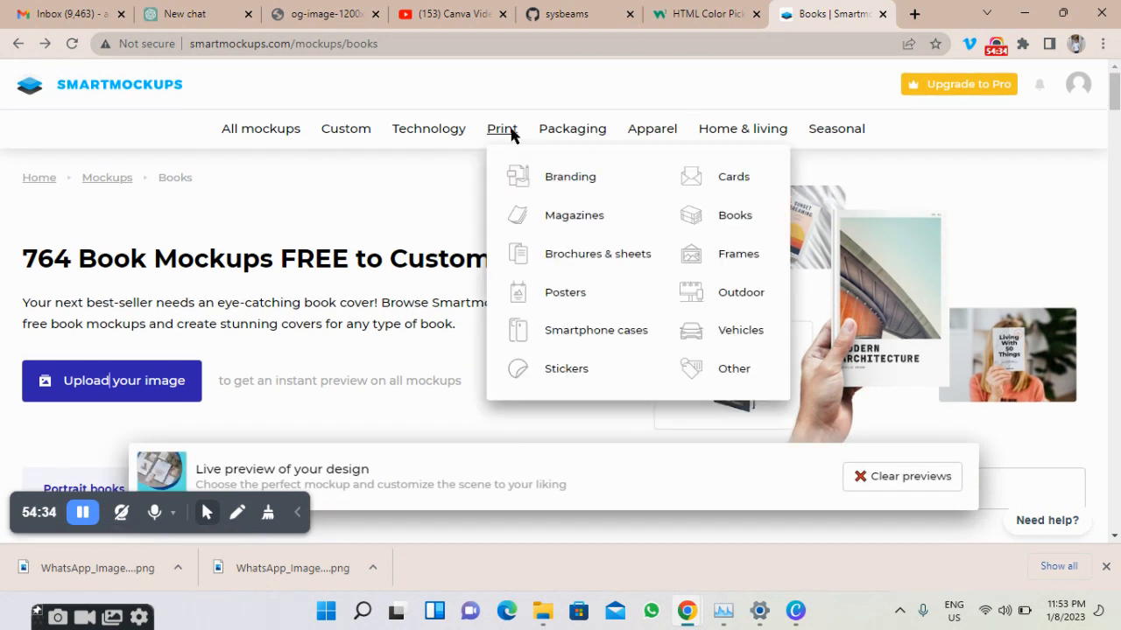
click(726, 226)
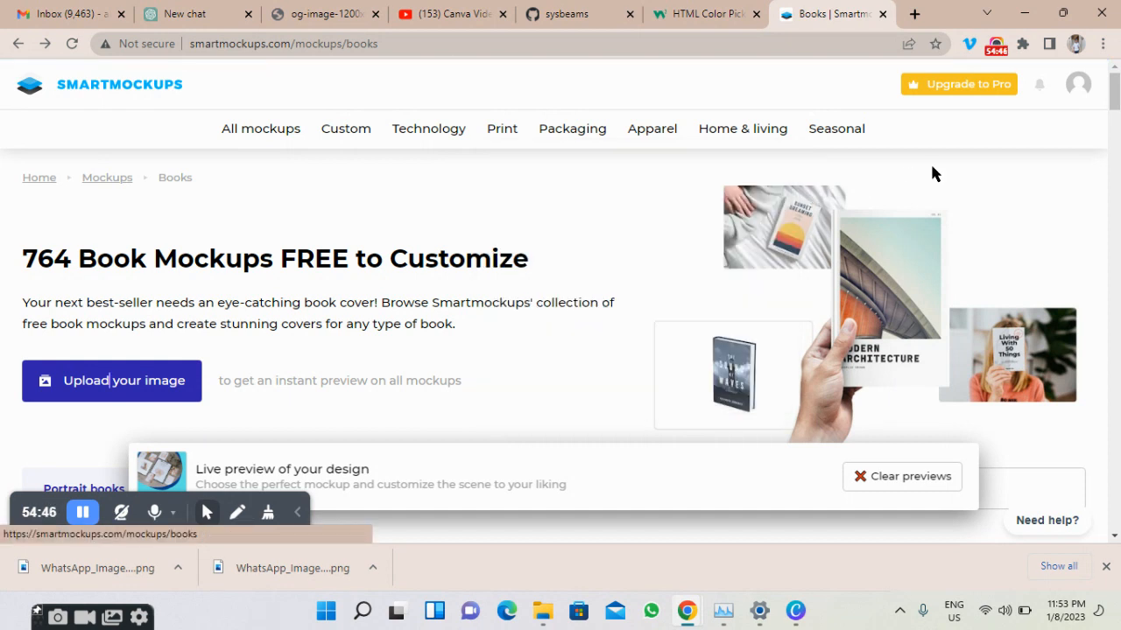
Clear the design's live preview and browse the book mockups grid.
click(853, 477)
scroll(456, 285, down, 3)
scroll(457, 285, down, 2)
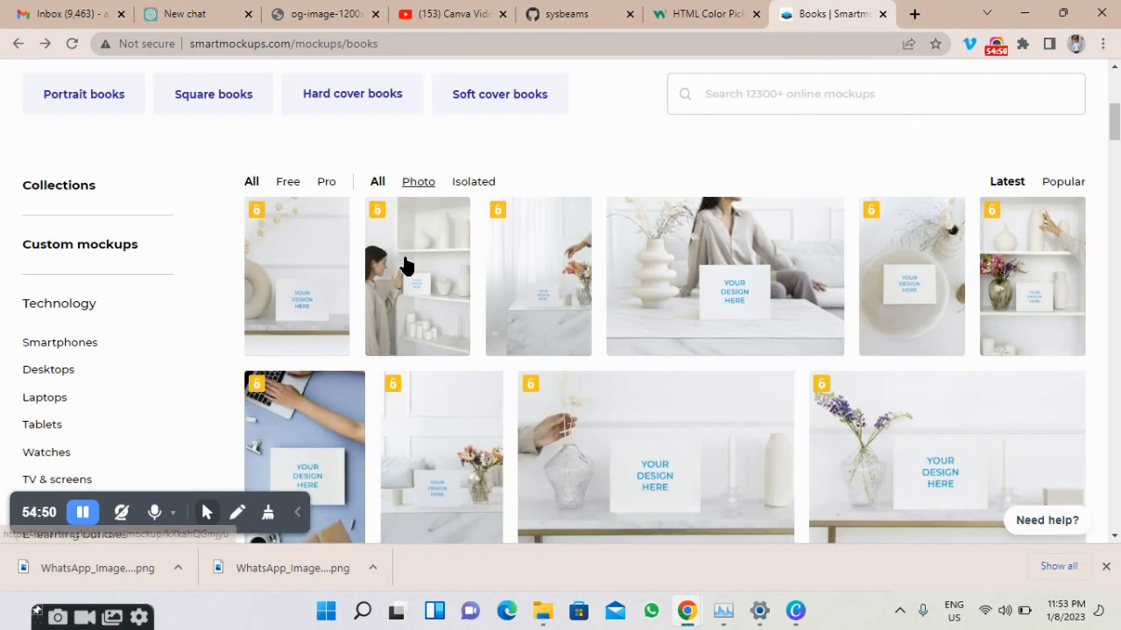
scroll(430, 233, up, 2)
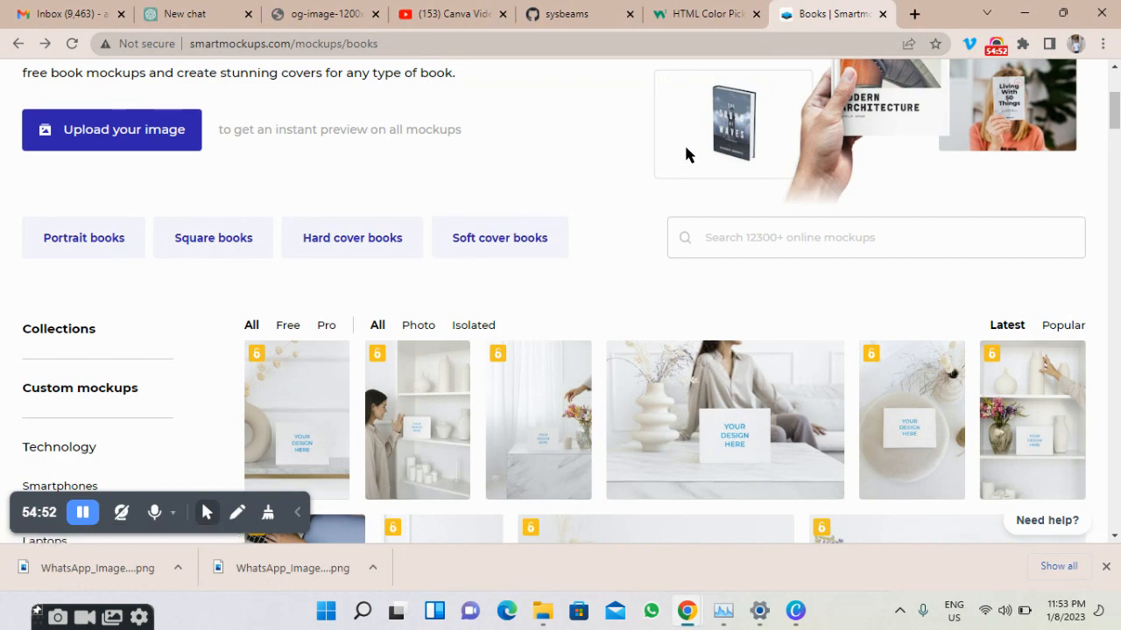
scroll(688, 155, down, 8)
scroll(687, 155, down, 4)
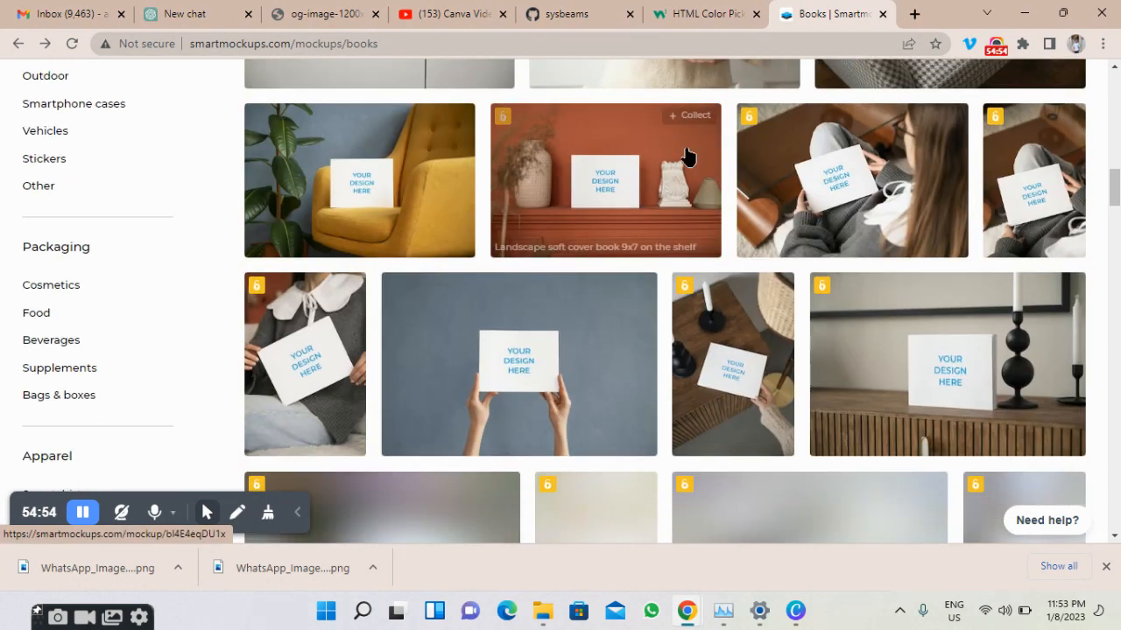
scroll(687, 155, down, 3)
scroll(687, 155, down, 4)
scroll(687, 155, up, 12)
scroll(687, 155, up, 4)
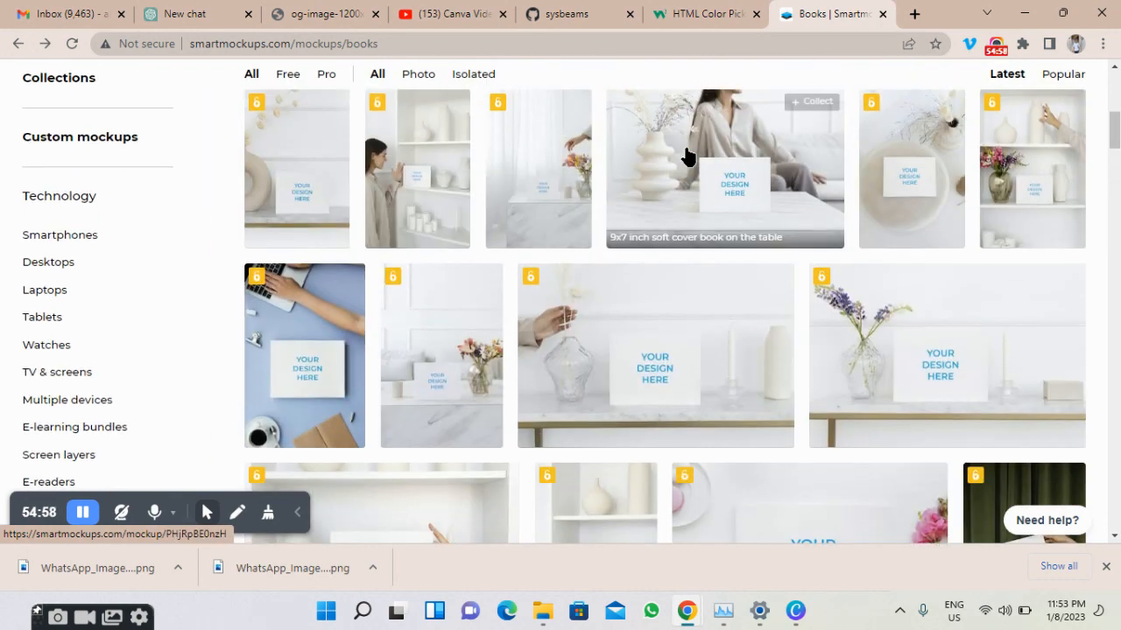
scroll(688, 155, up, 5)
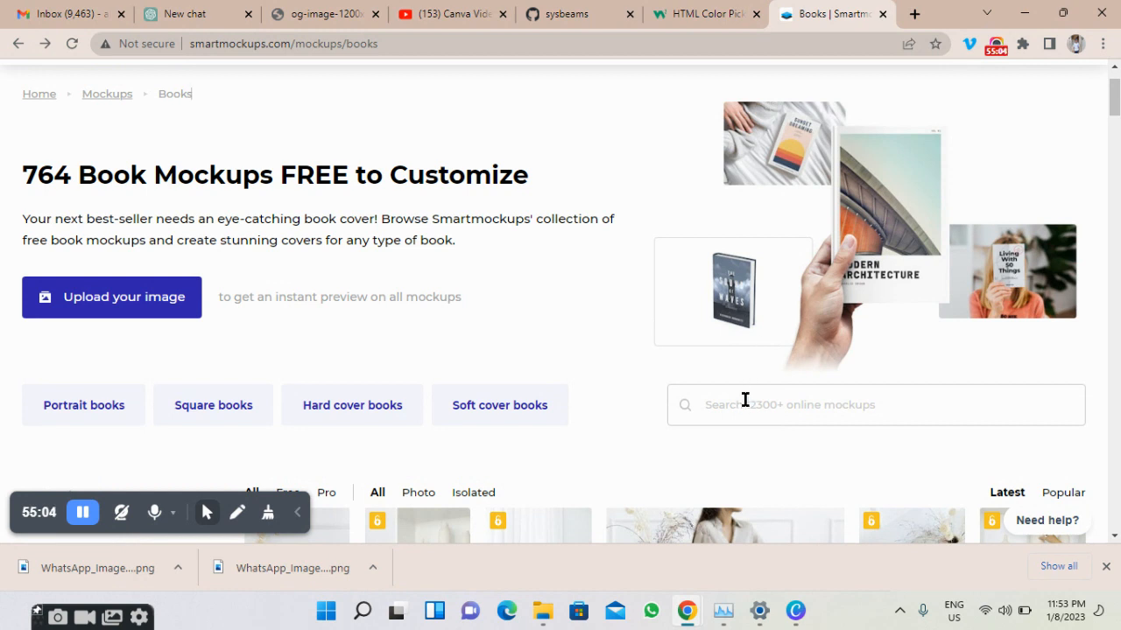
scroll(744, 400, down, 1)
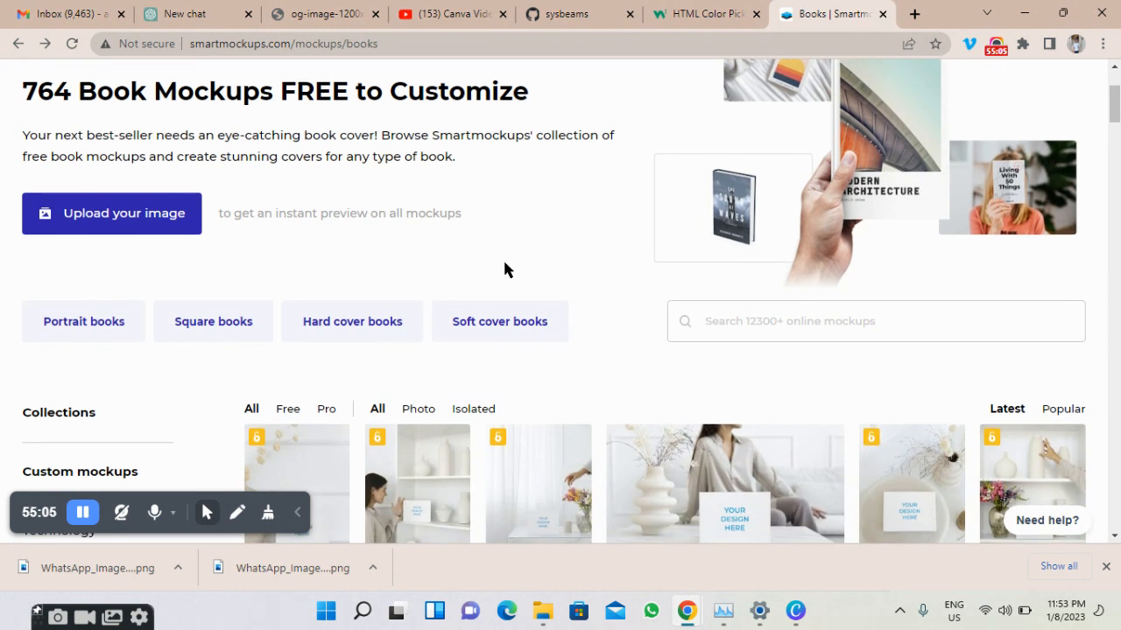
Look through the Hard cover book mockups, then return to the main Books page.
click(312, 326)
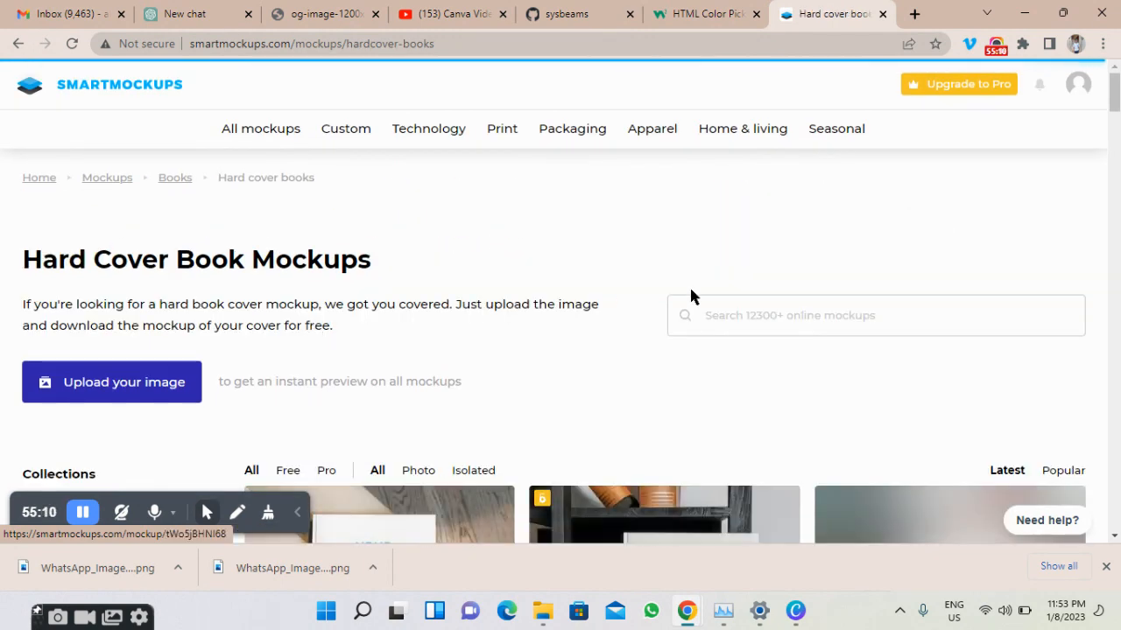
scroll(612, 306, down, 3)
scroll(574, 320, down, 1)
scroll(478, 308, down, 2)
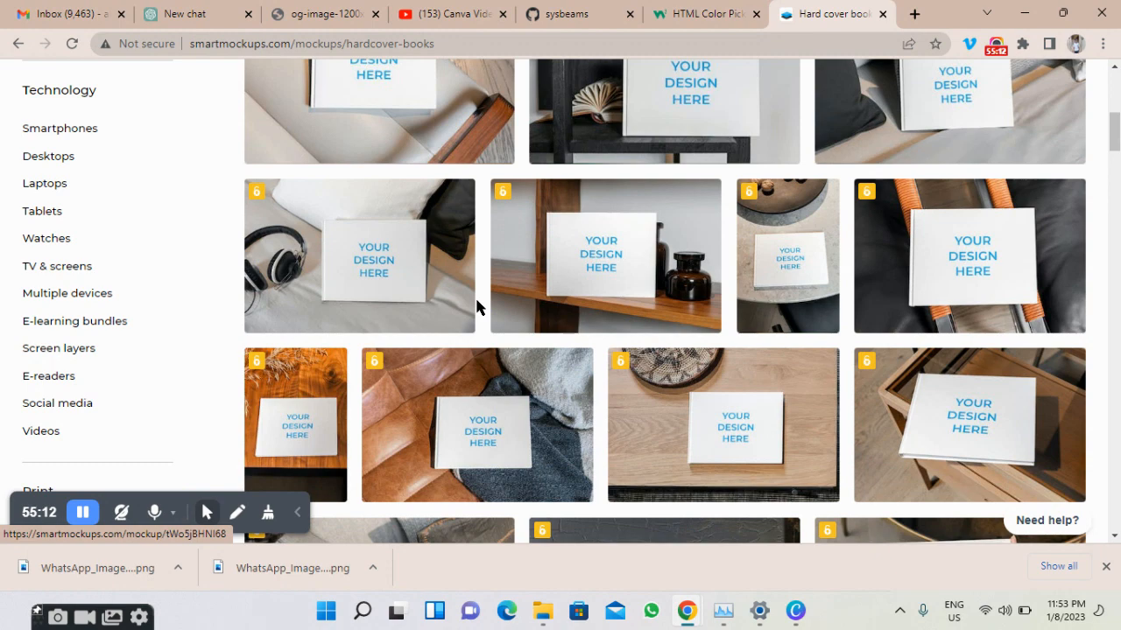
scroll(647, 232, down, 8)
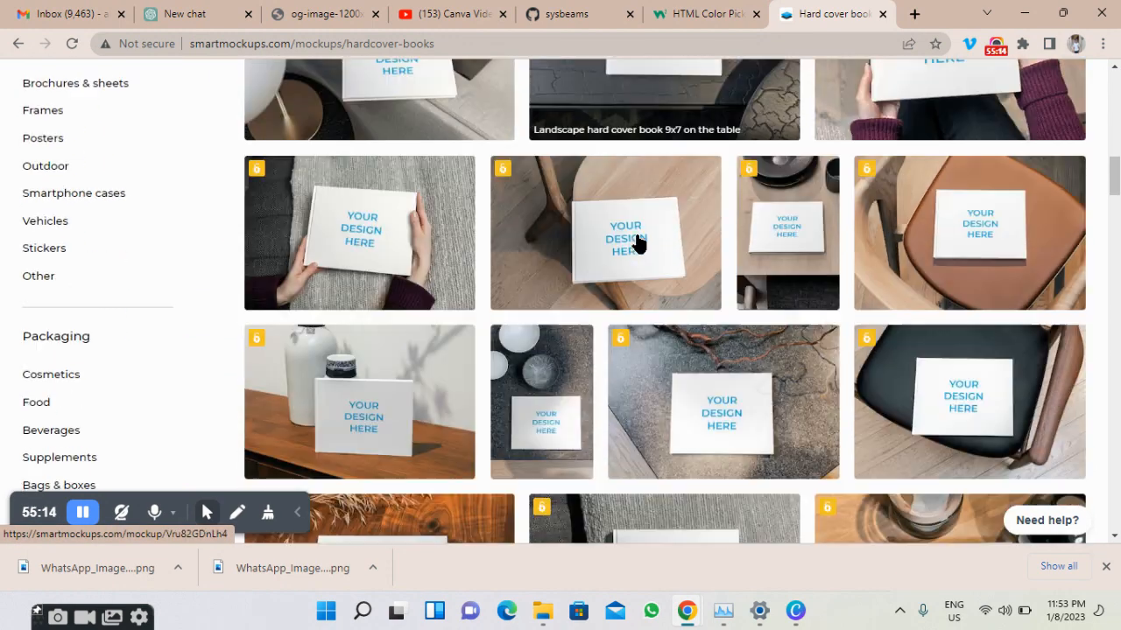
scroll(636, 244, up, 7)
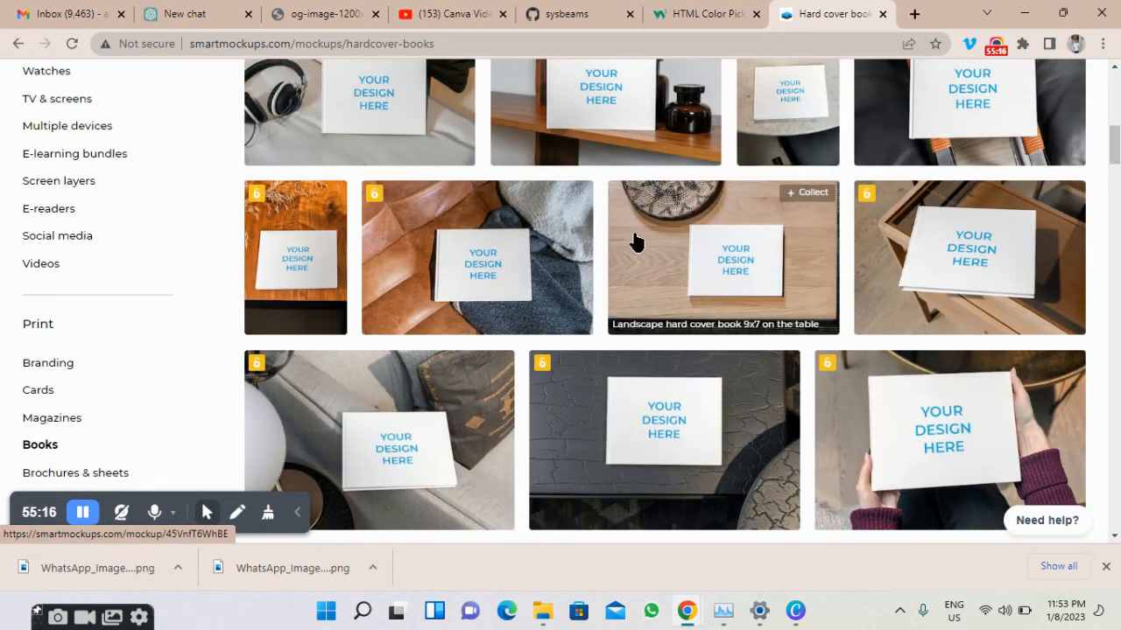
scroll(636, 244, up, 5)
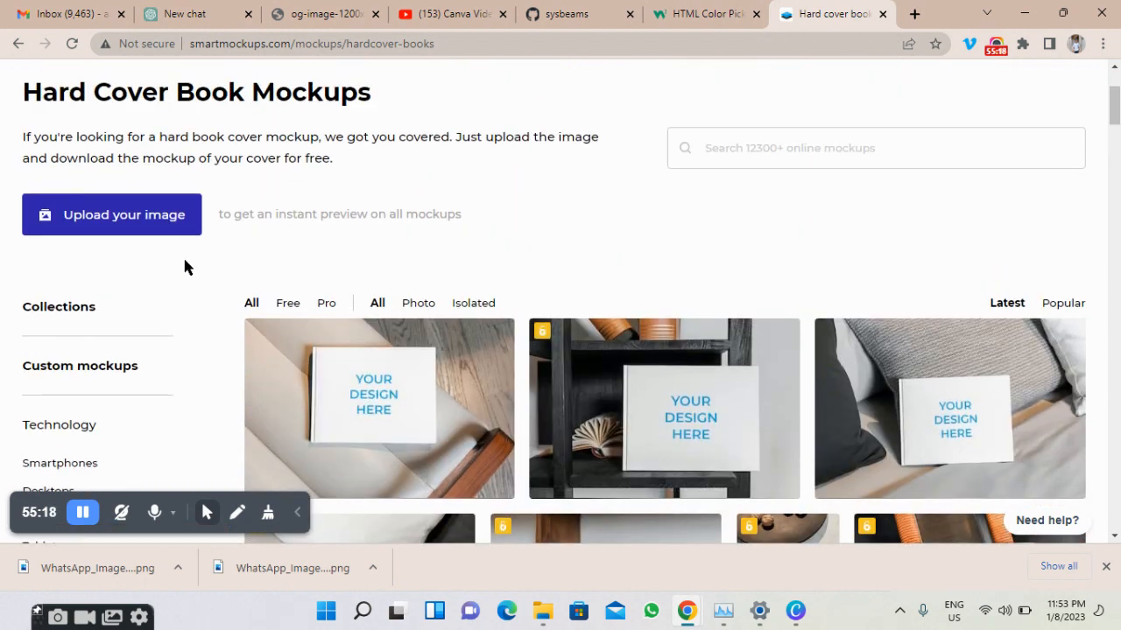
scroll(185, 268, down, 4)
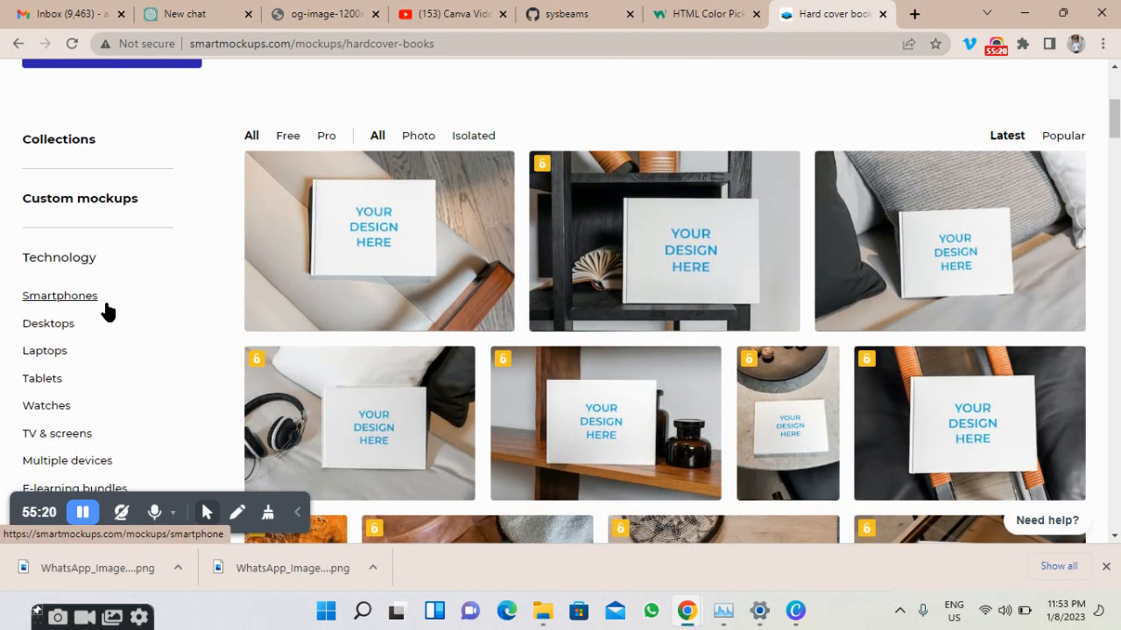
scroll(107, 312, down, 1)
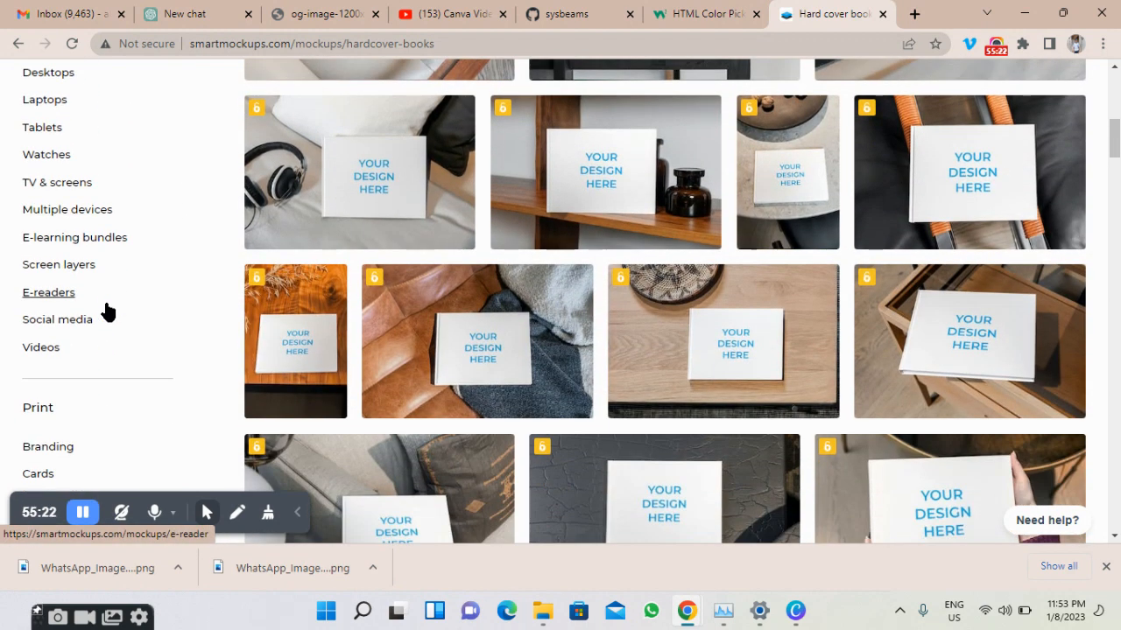
scroll(107, 311, down, 3)
click(44, 278)
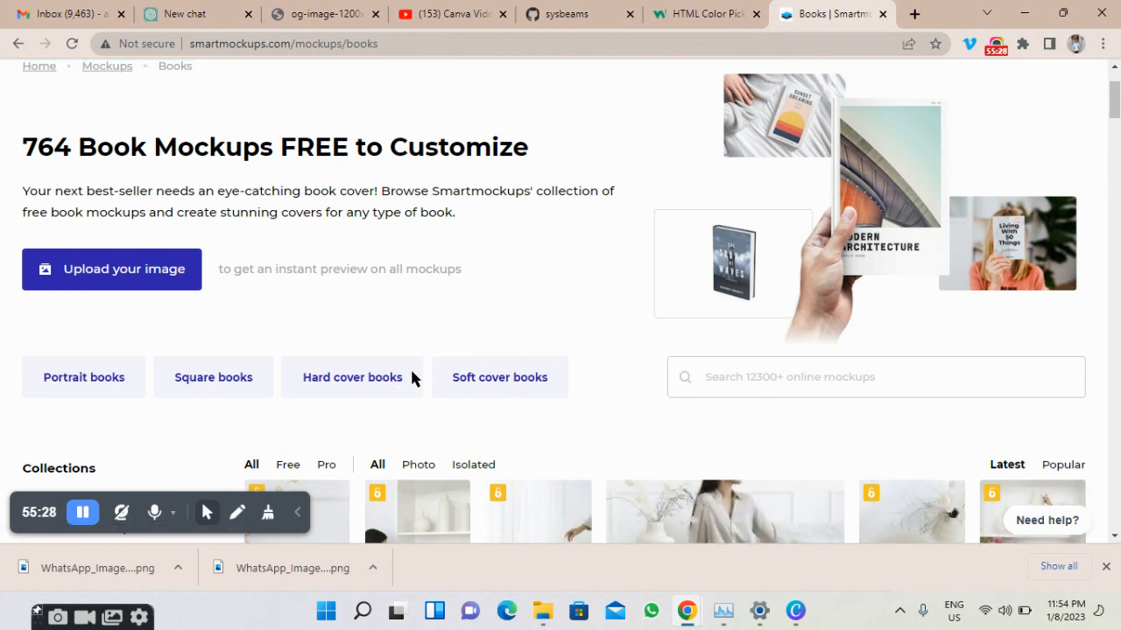
From the Portrait books gallery, open the 'Portrait hard cover book 11x8,5 on the table' mockup.
click(86, 375)
scroll(498, 315, down, 4)
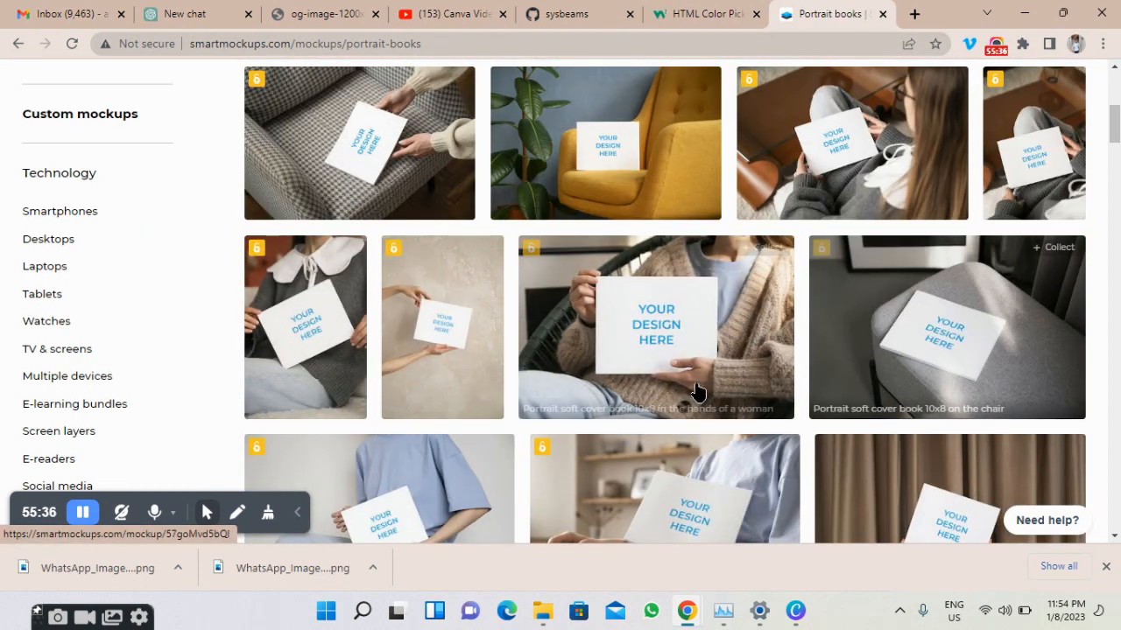
scroll(682, 364, down, 3)
scroll(682, 363, down, 5)
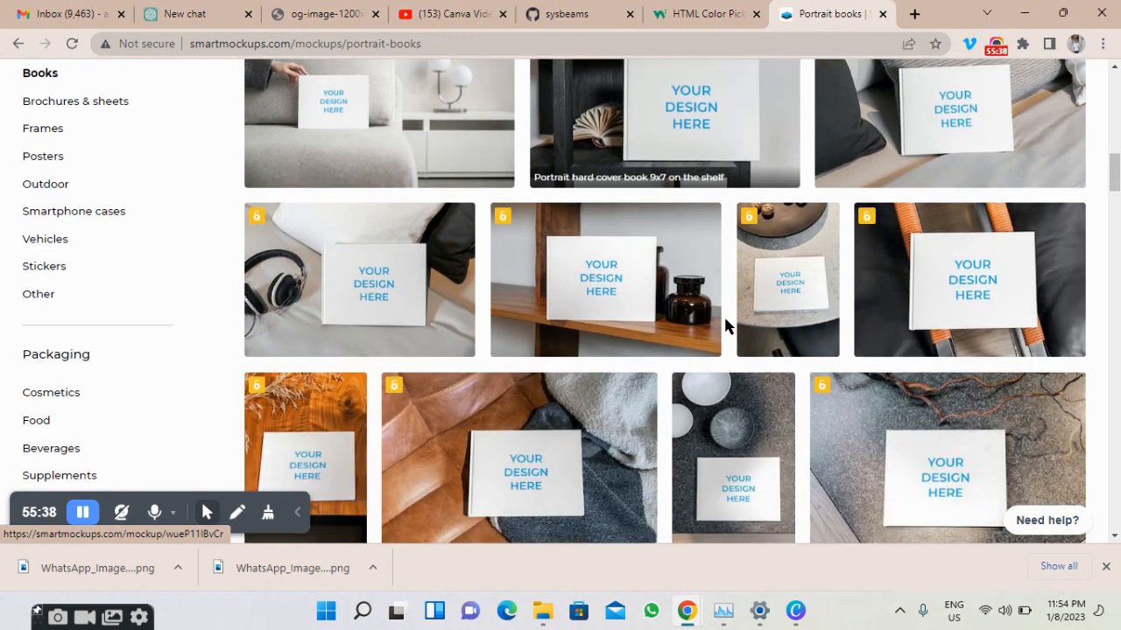
scroll(725, 325, down, 5)
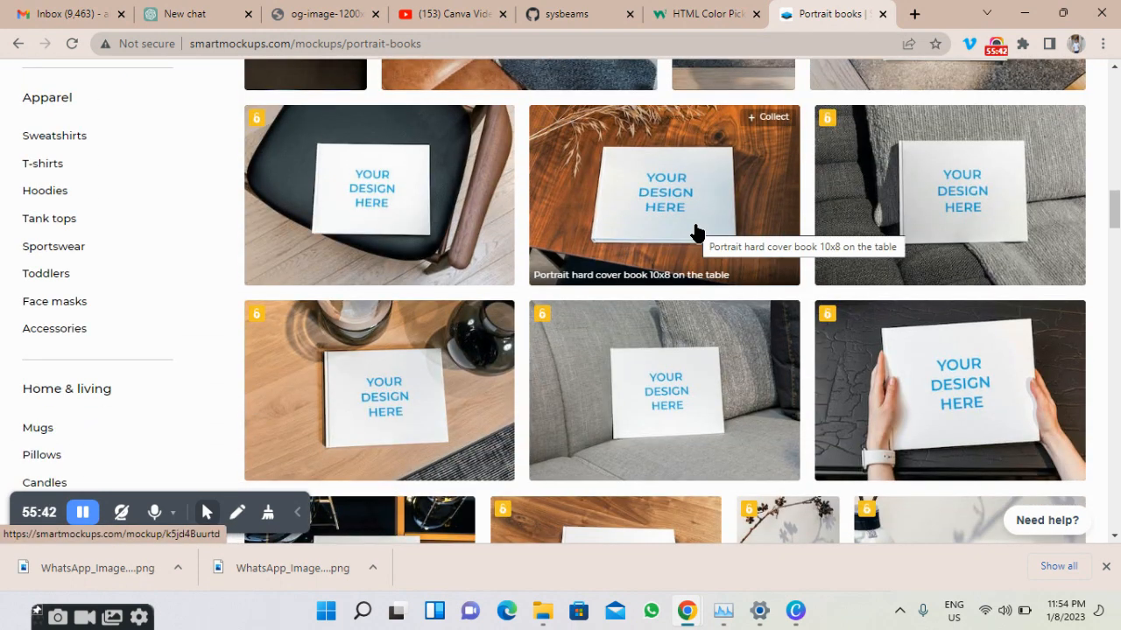
scroll(696, 232, down, 3)
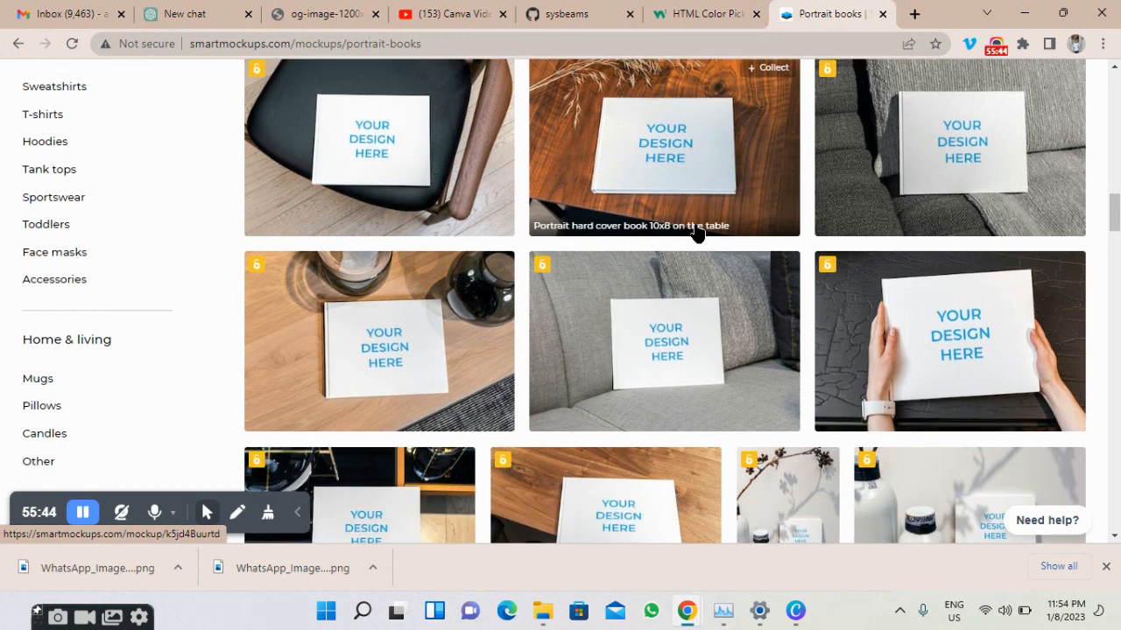
scroll(696, 232, down, 2)
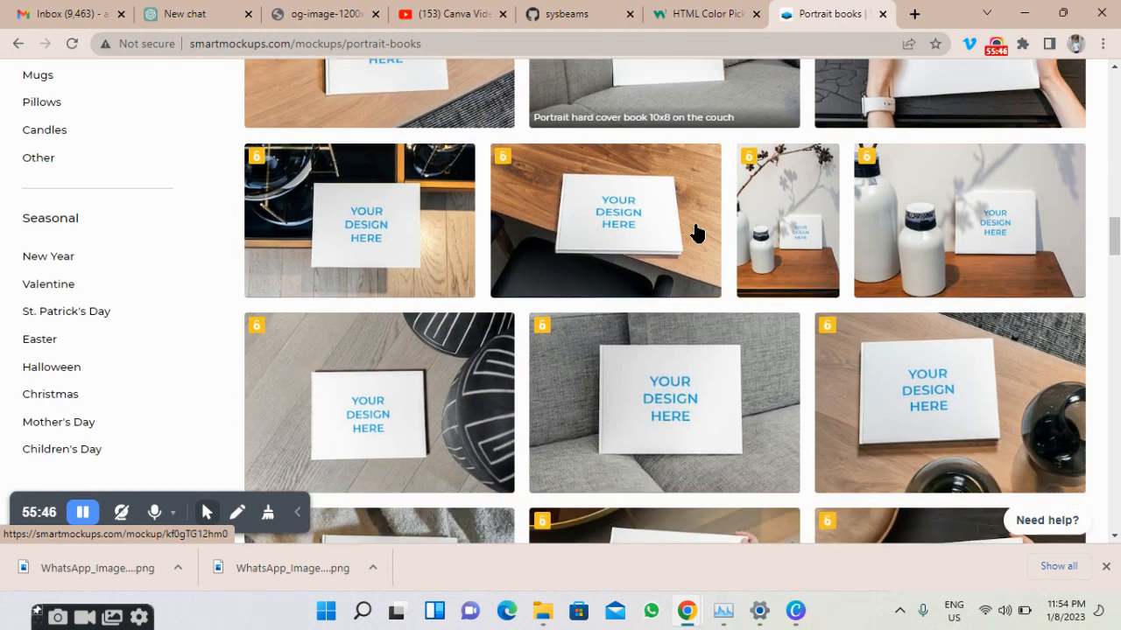
scroll(697, 233, up, 3)
click(600, 392)
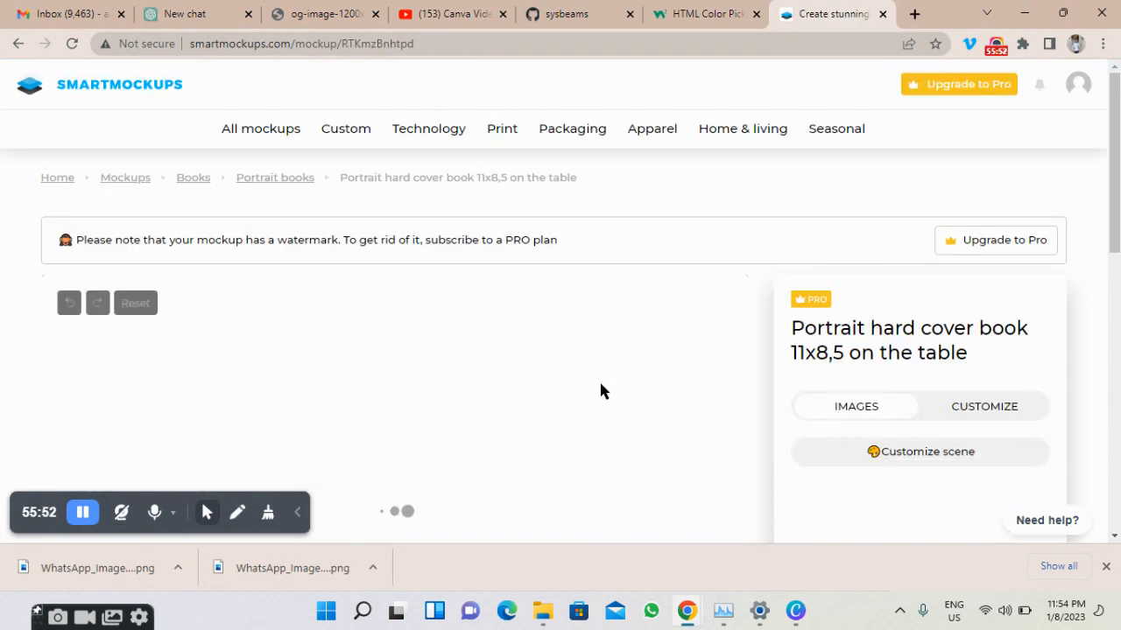
Explore the cover image sources and book customization options, dismissing the Canva connection prompt.
scroll(601, 392, down, 2)
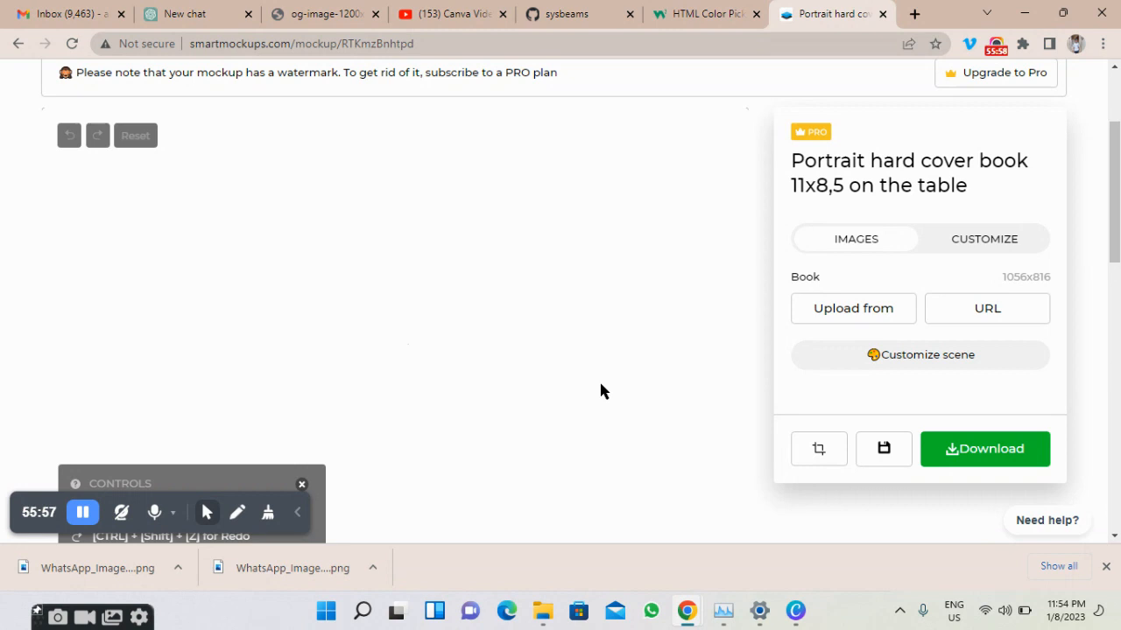
scroll(600, 391, down, 2)
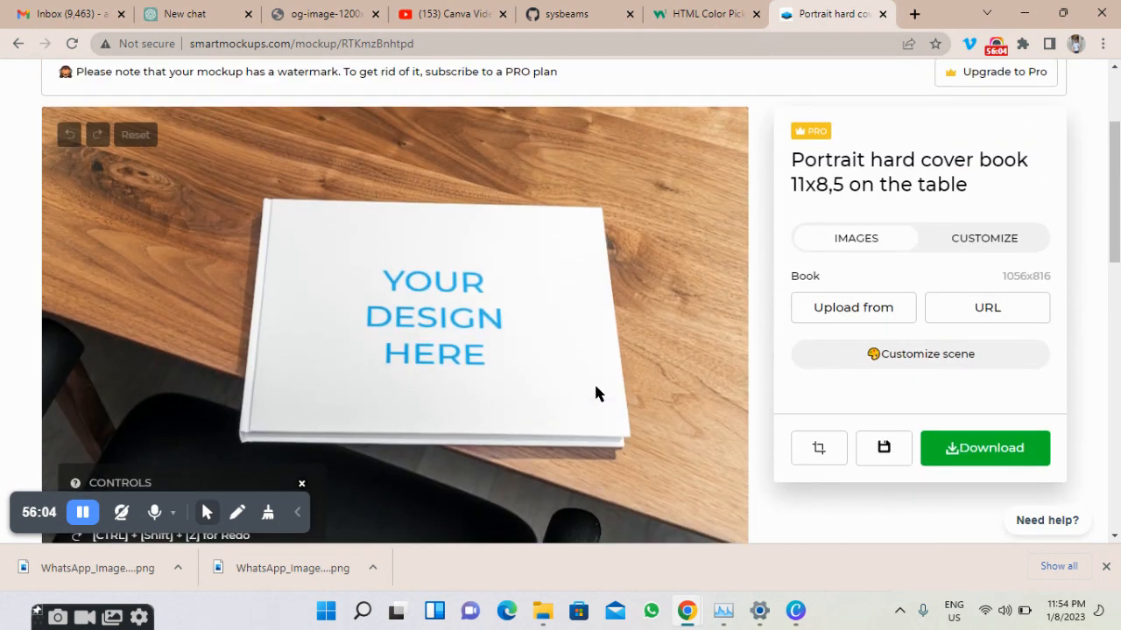
scroll(359, 254, down, 1)
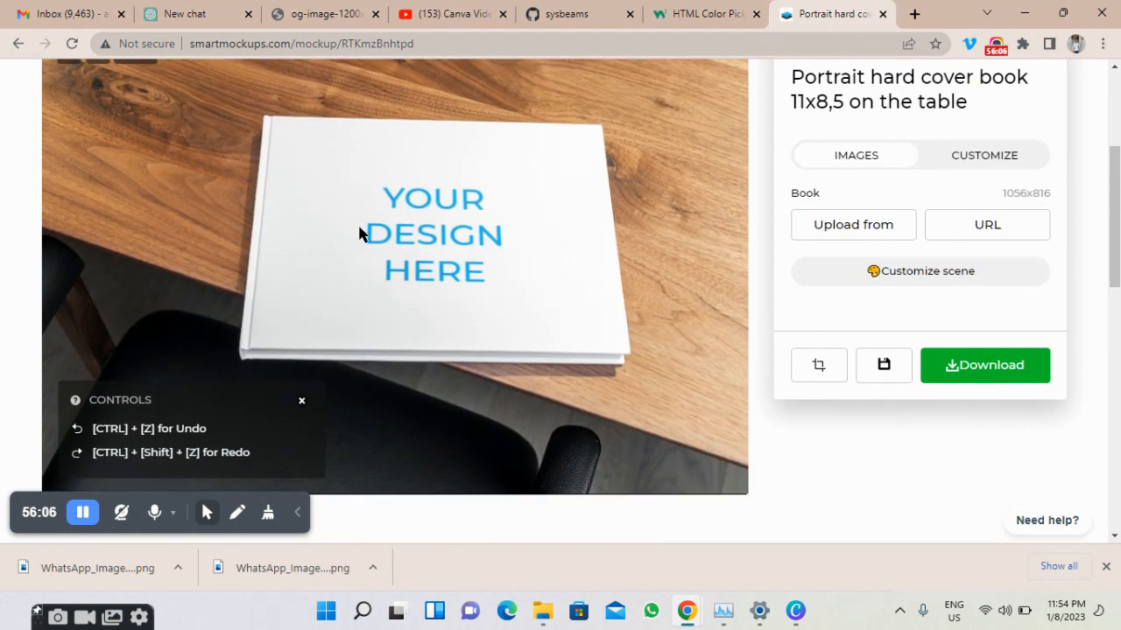
click(864, 229)
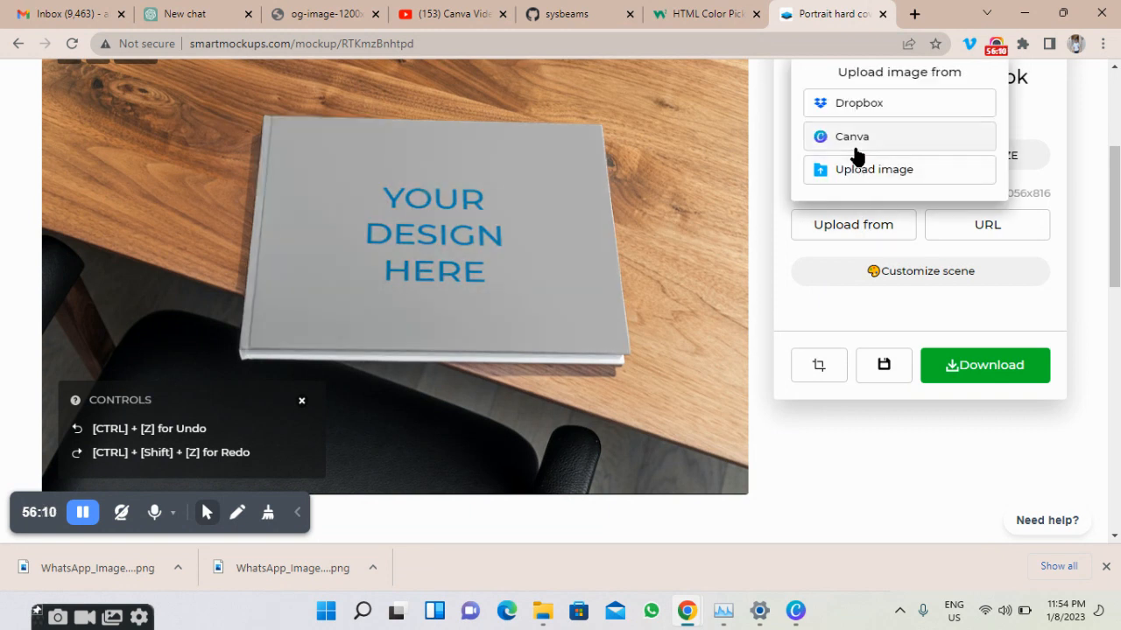
click(856, 140)
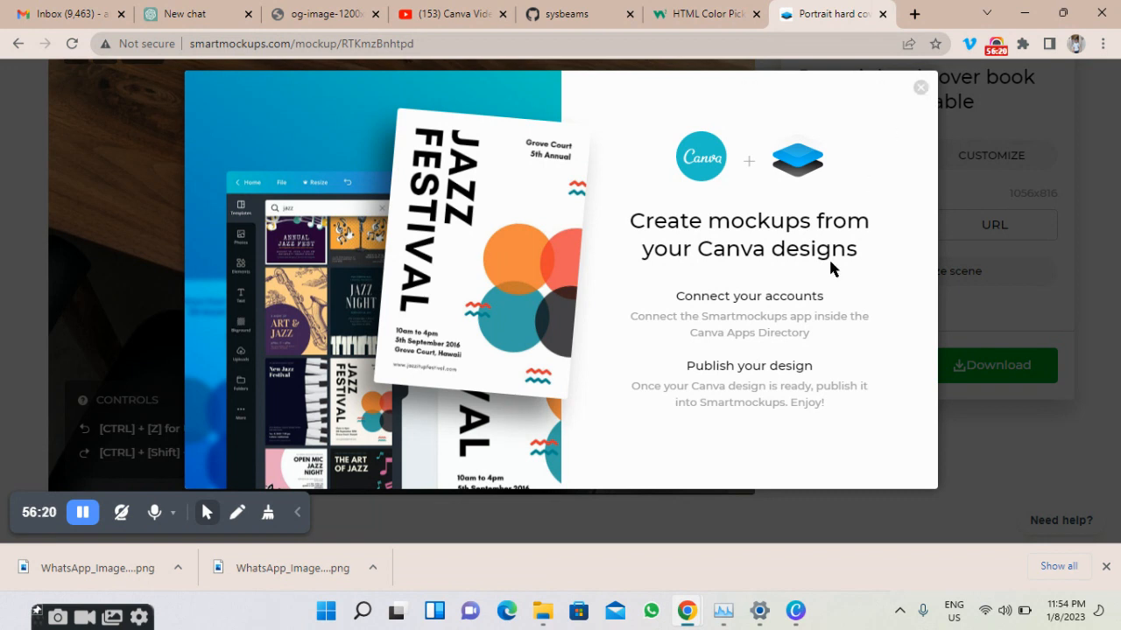
click(920, 89)
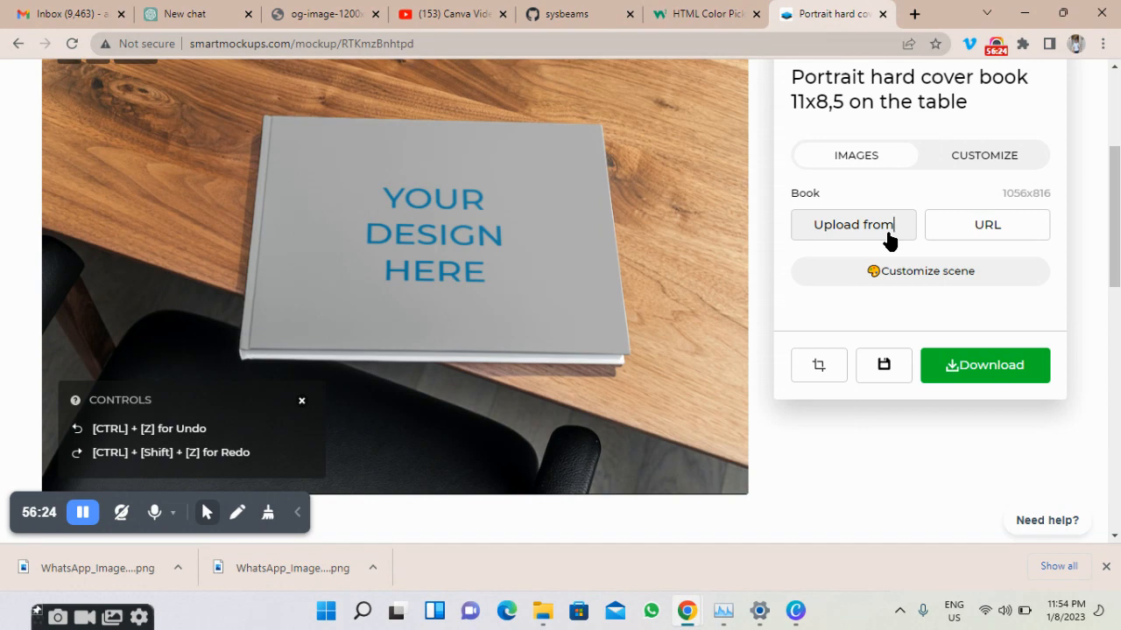
click(890, 242)
scroll(875, 138, down, 3)
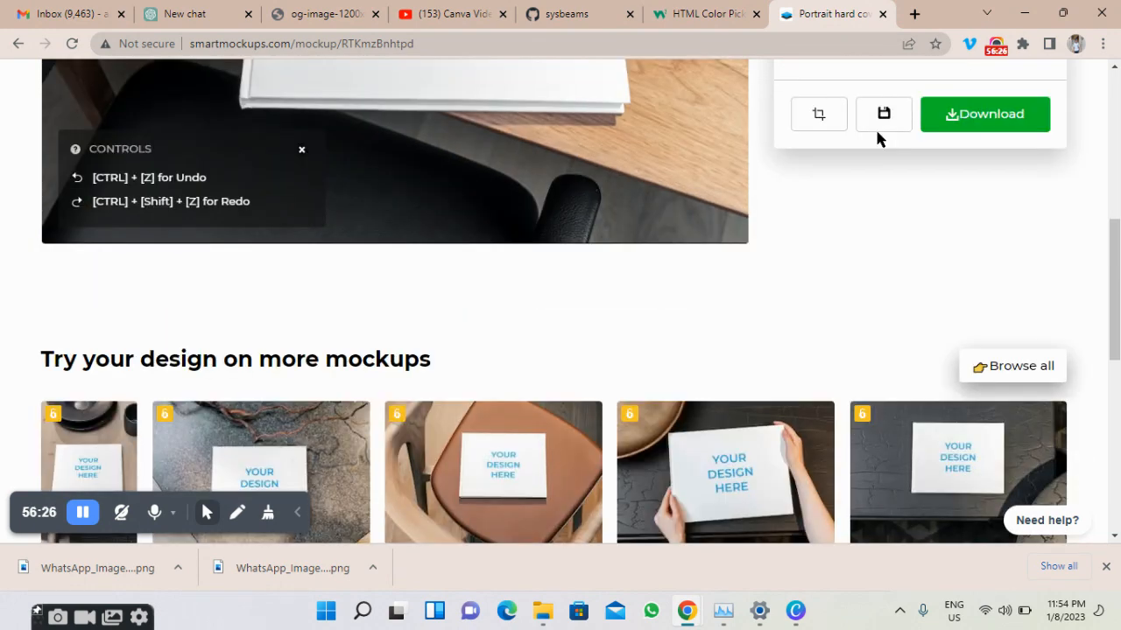
scroll(878, 137, up, 2)
scroll(879, 132, up, 3)
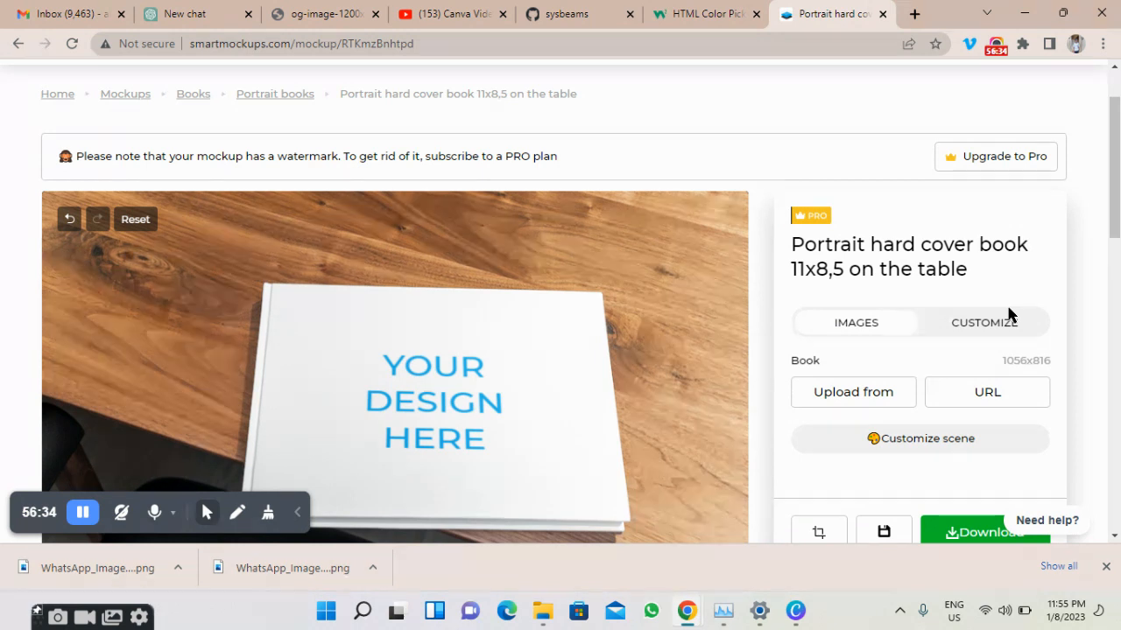
click(995, 330)
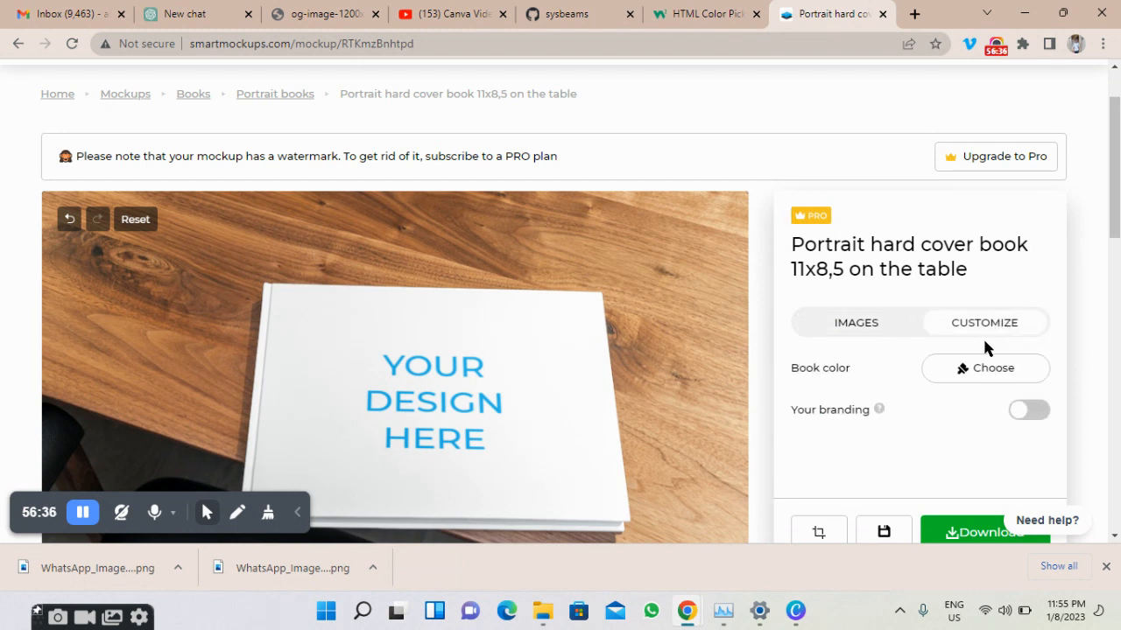
click(891, 324)
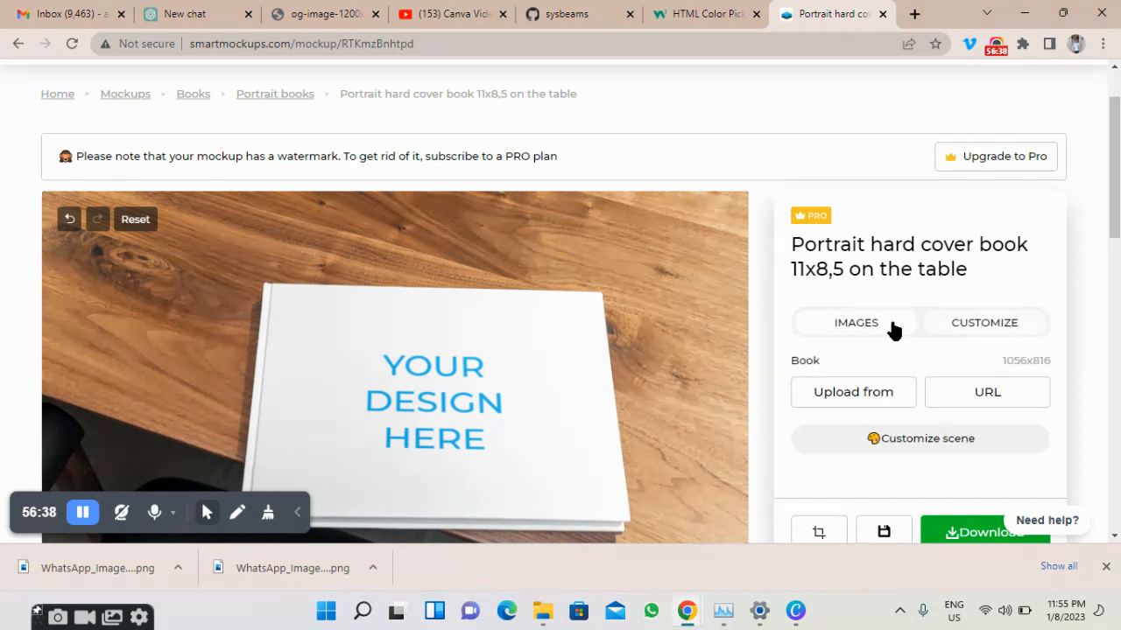
scroll(891, 324, down, 2)
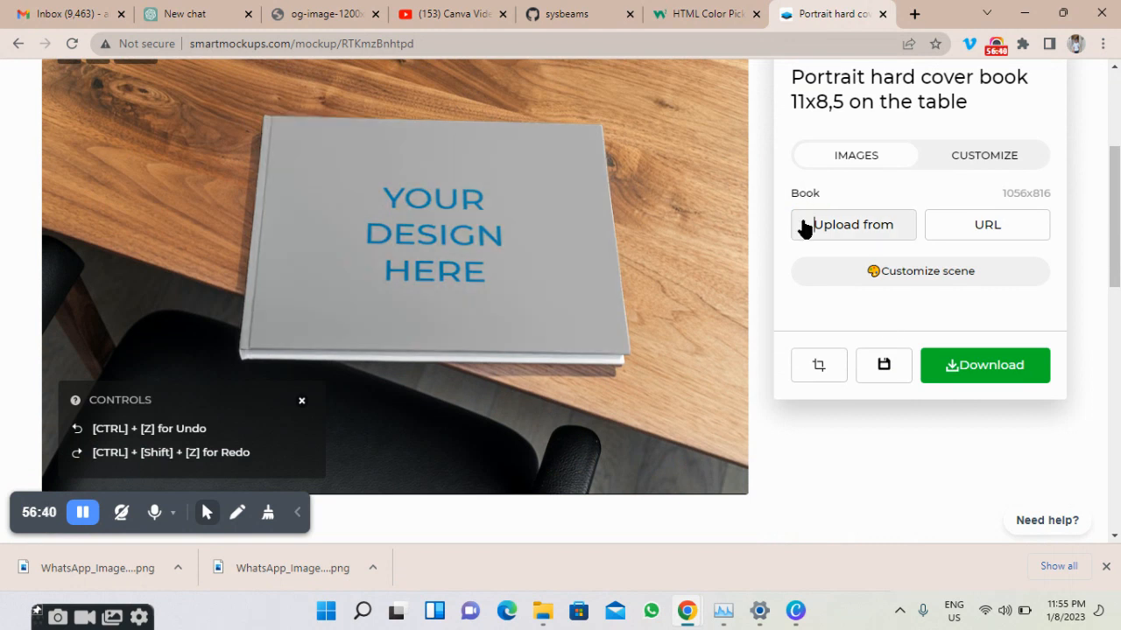
Upload 'Blue Economic statistic Abstract Shape Business Book Cover.png' as the book's cover image.
click(804, 226)
click(853, 172)
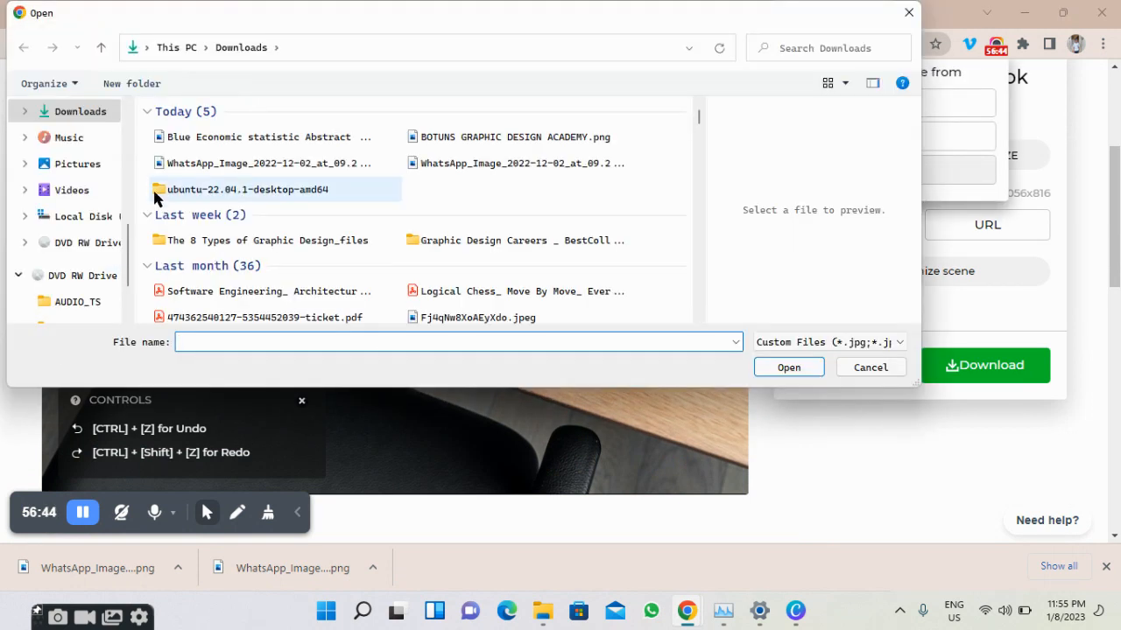
click(204, 140)
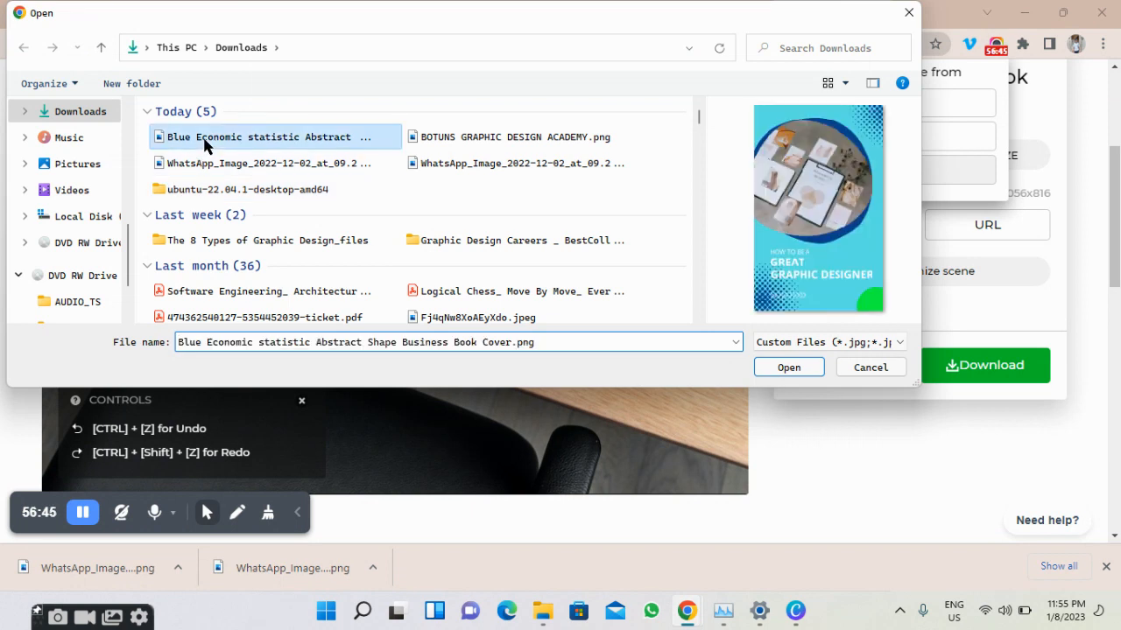
click(759, 366)
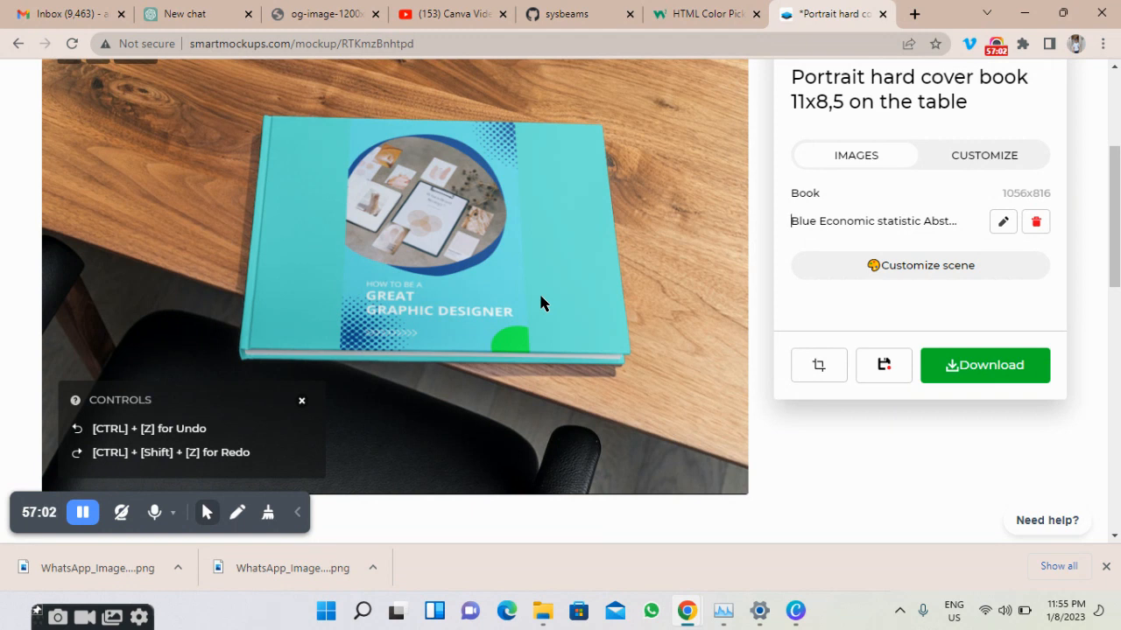
scroll(547, 292, up, 1)
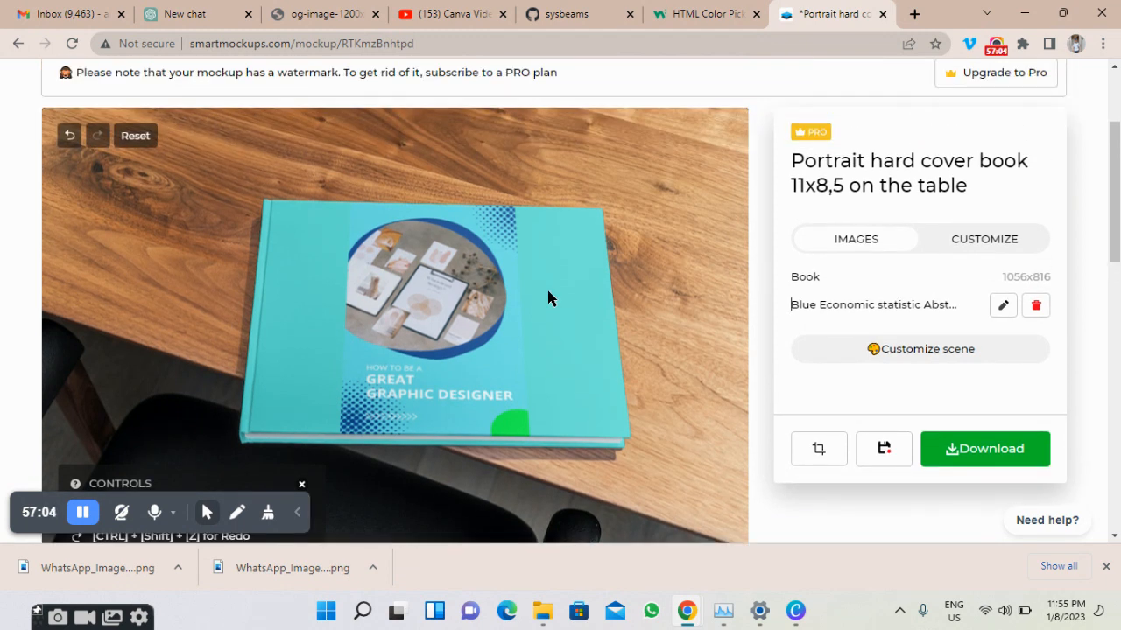
Download the book mockup as a High quality (1920x1280) JPG.
click(943, 456)
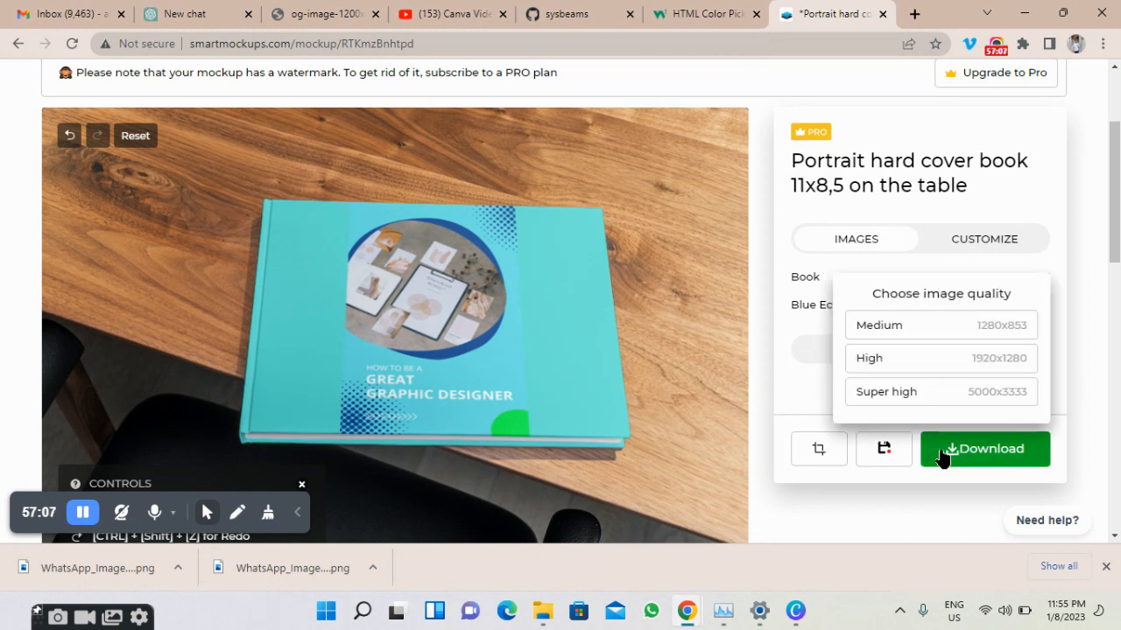
click(906, 366)
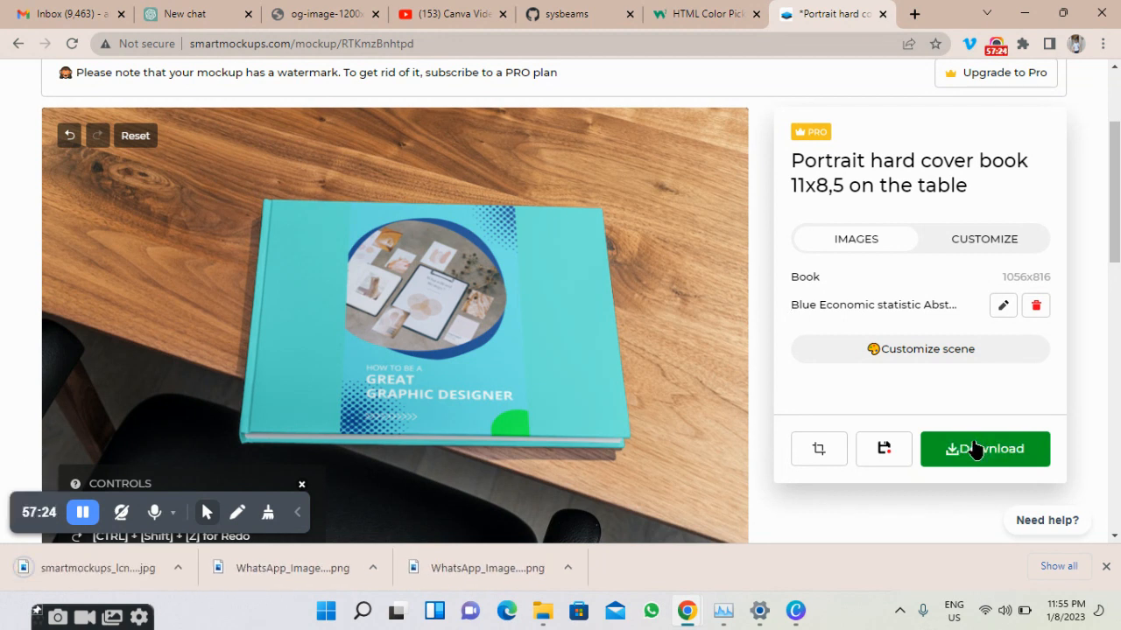
scroll(659, 377, down, 1)
scroll(658, 376, up, 3)
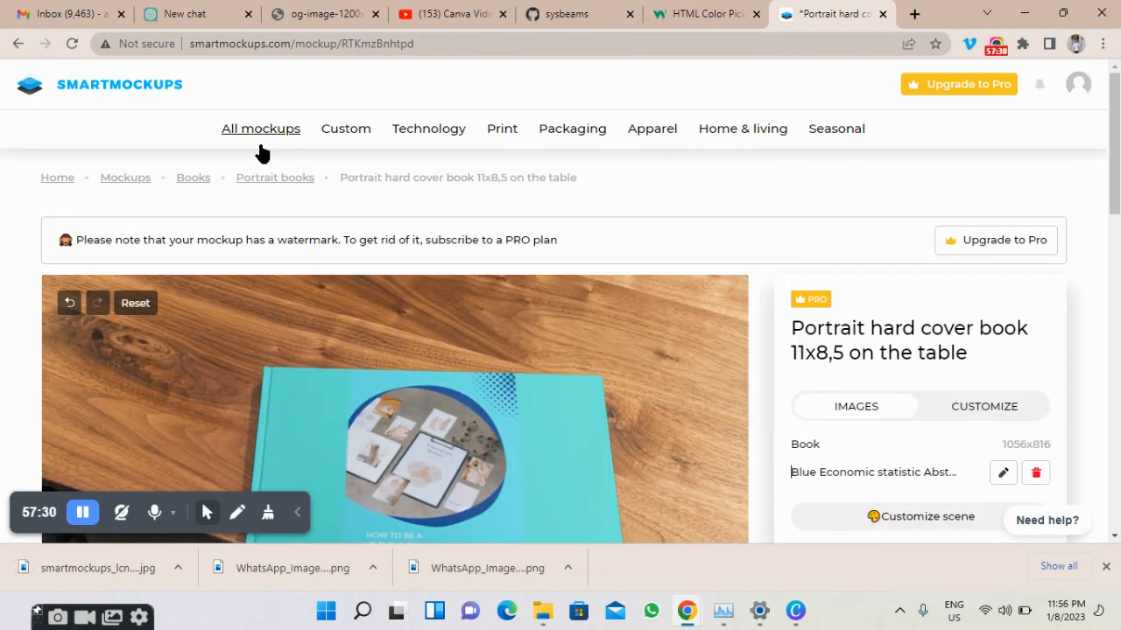
Return to the mockups listing and open the African-American people wearing T-shirts mockup.
click(113, 180)
scroll(157, 272, down, 4)
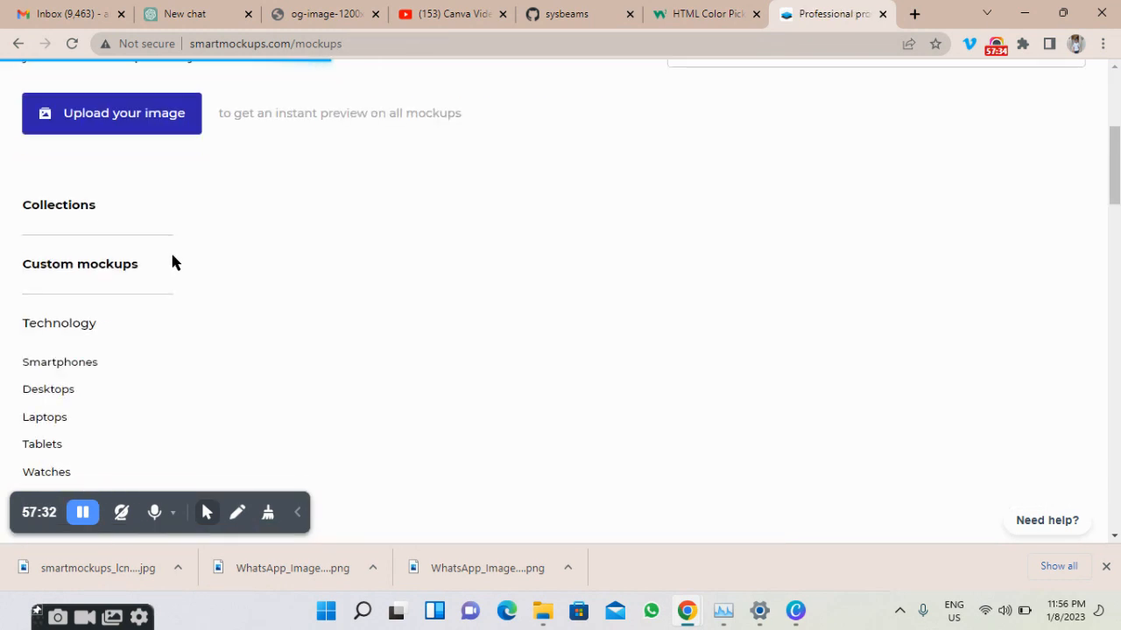
scroll(166, 263, down, 2)
scroll(9, 350, down, 3)
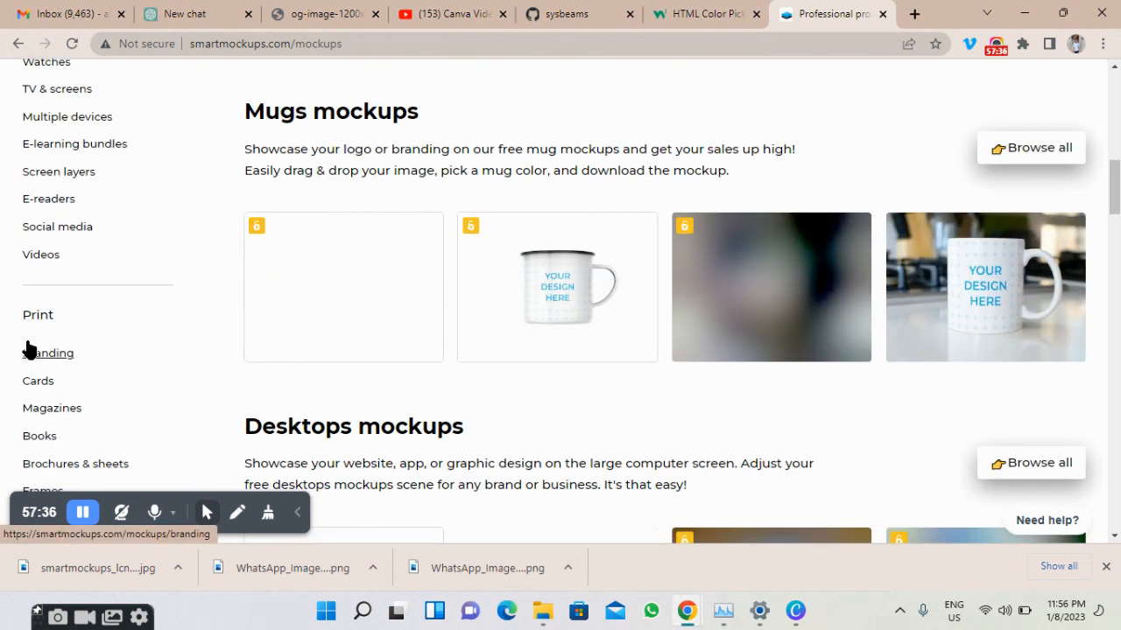
scroll(26, 349, down, 3)
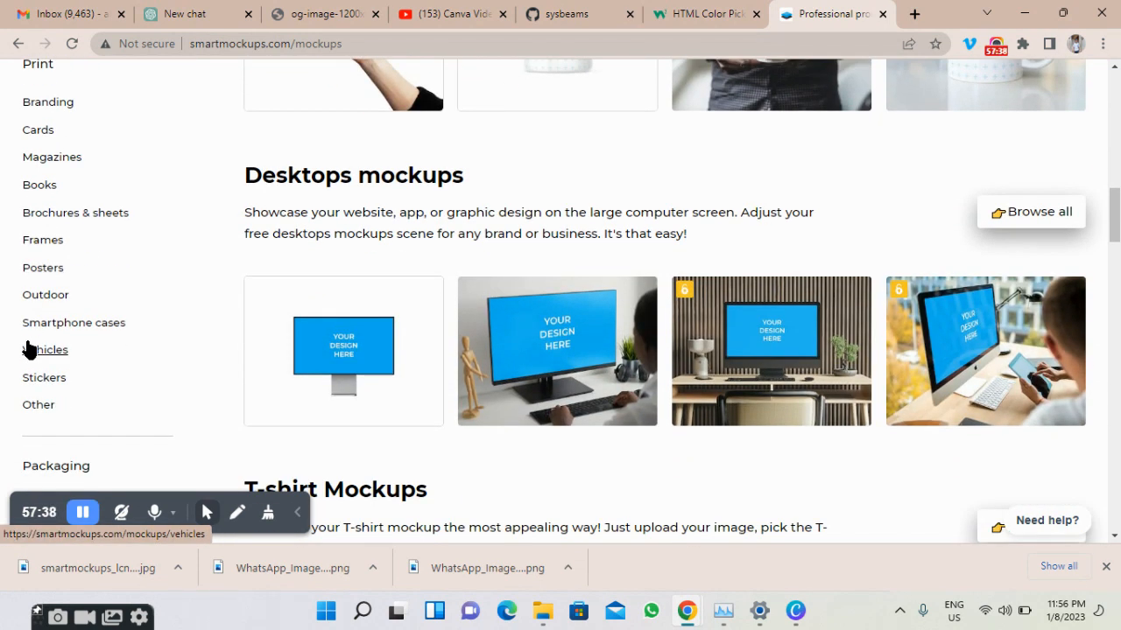
scroll(29, 349, down, 3)
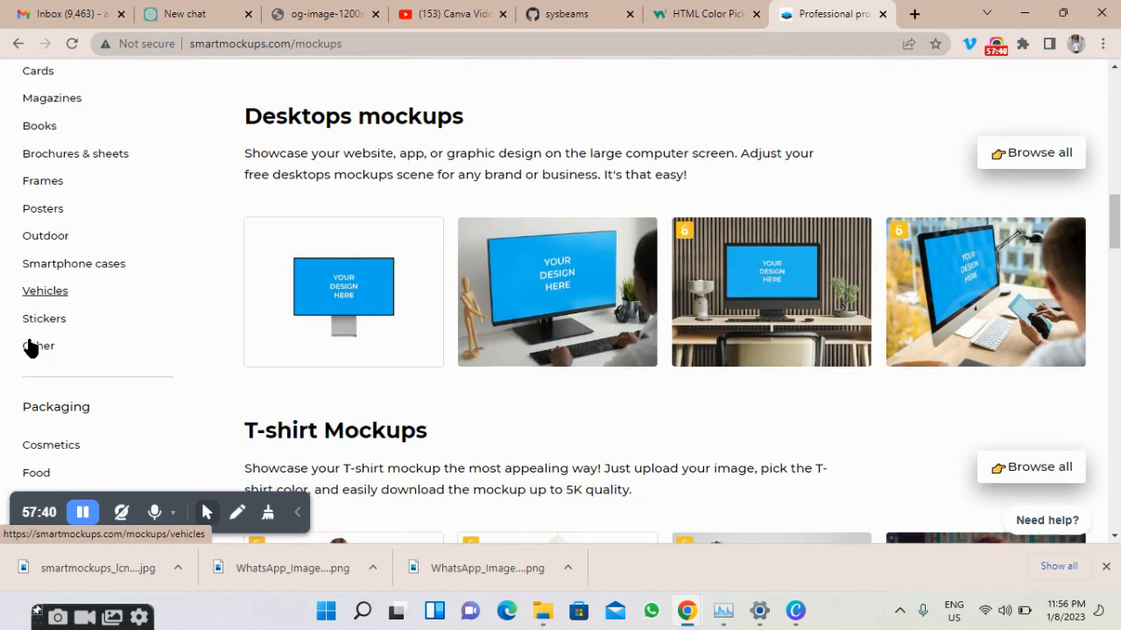
scroll(28, 349, down, 1)
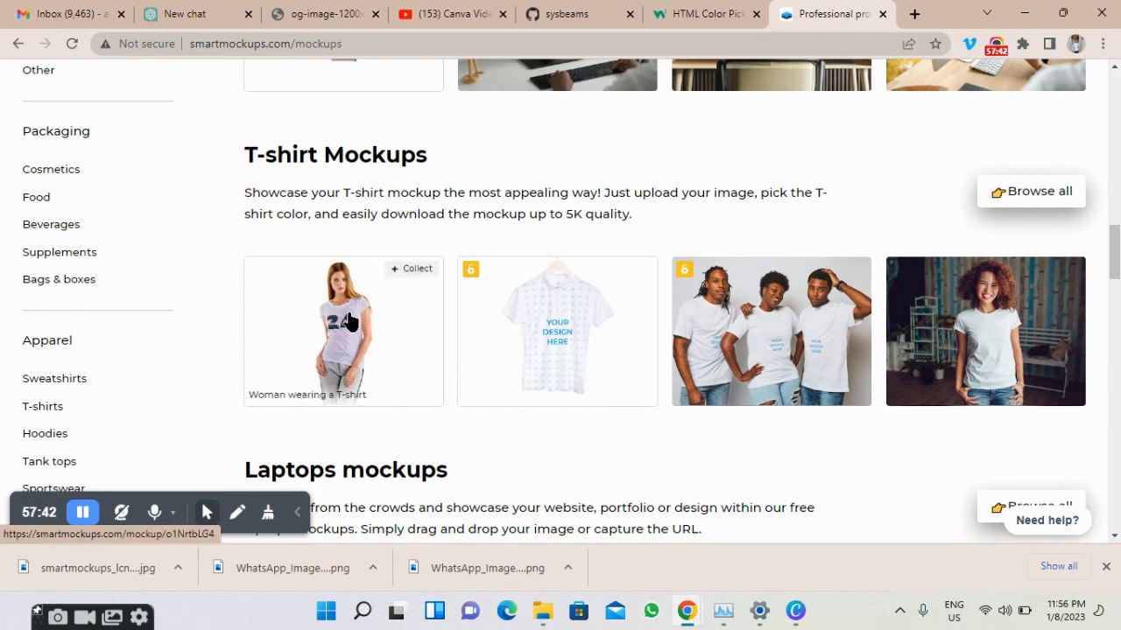
scroll(338, 318, down, 1)
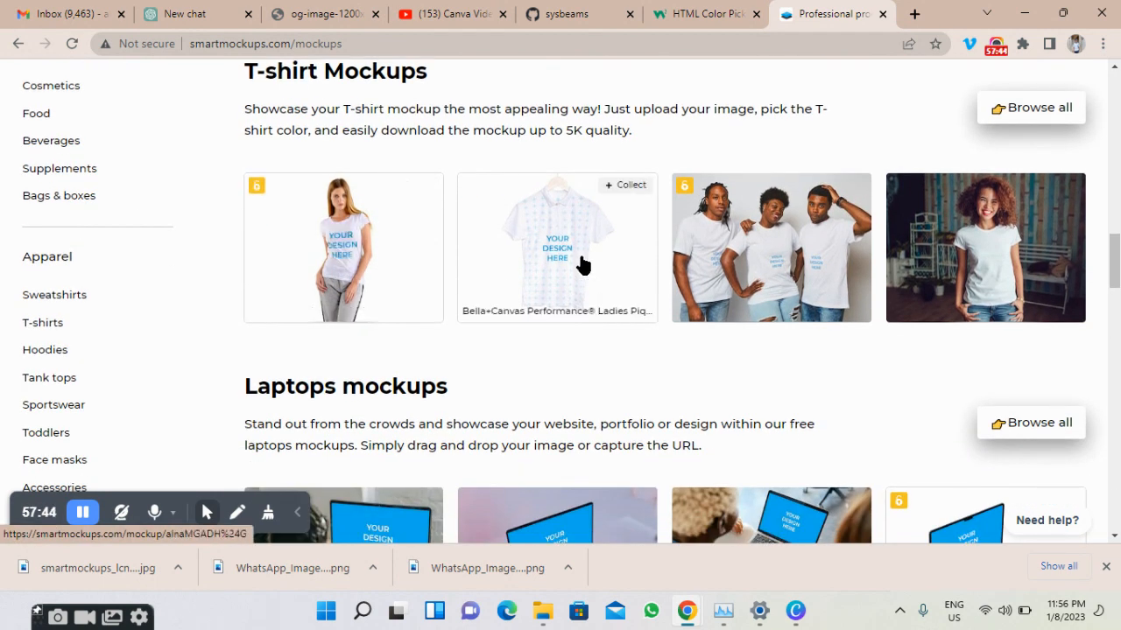
click(793, 267)
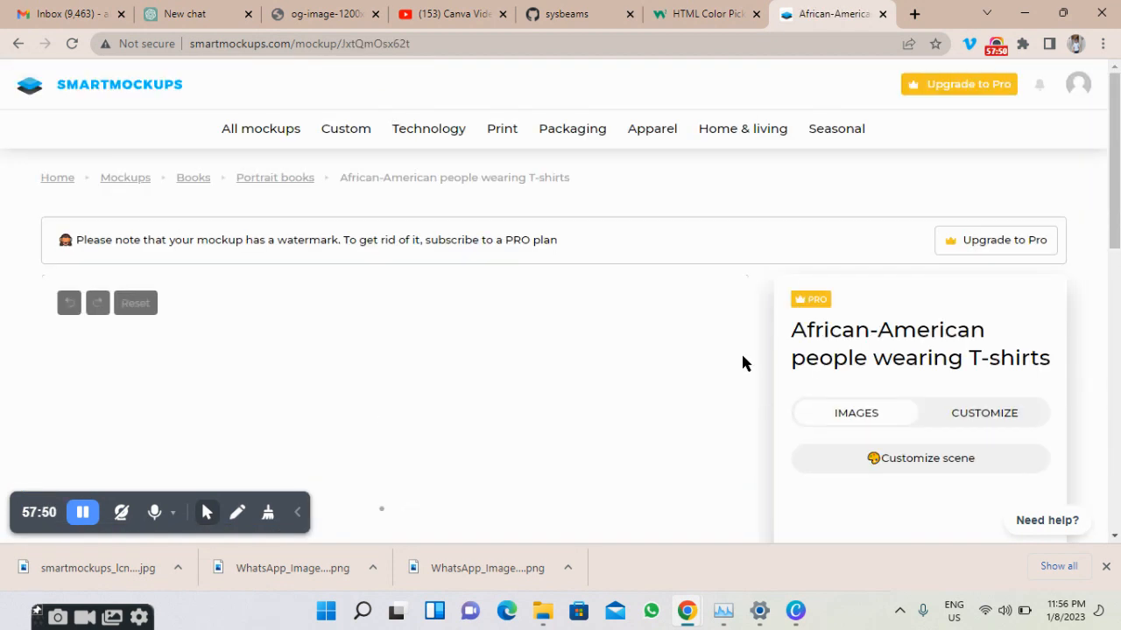
Wait out the Page Unresponsive dialog until the three blank T-shirt slots load.
scroll(742, 361, down, 2)
scroll(742, 359, down, 1)
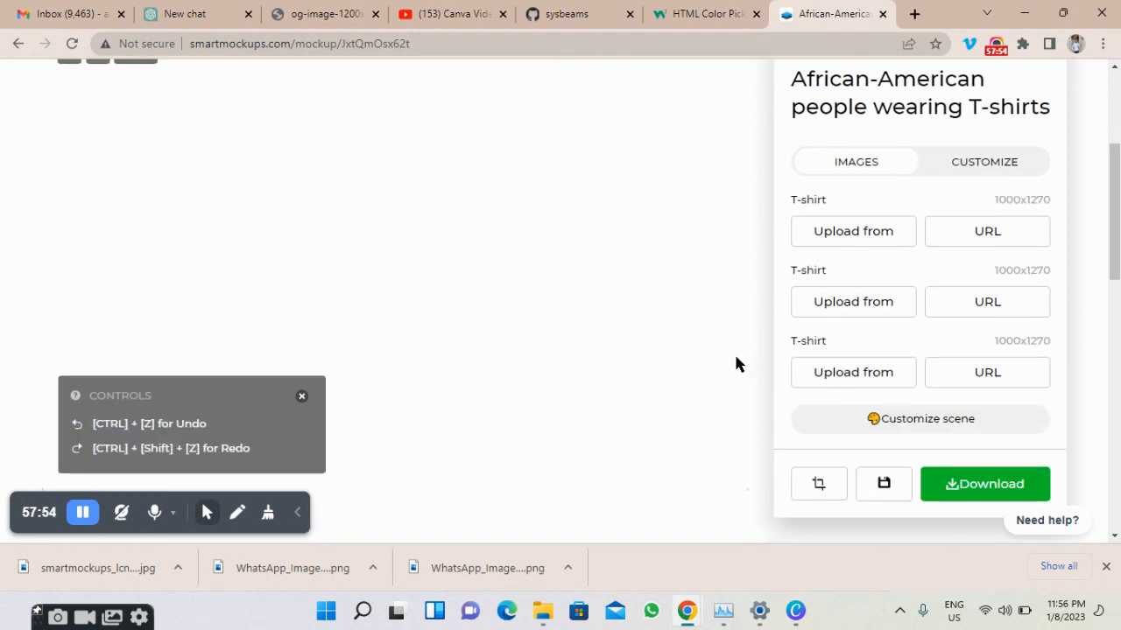
scroll(733, 366, up, 1)
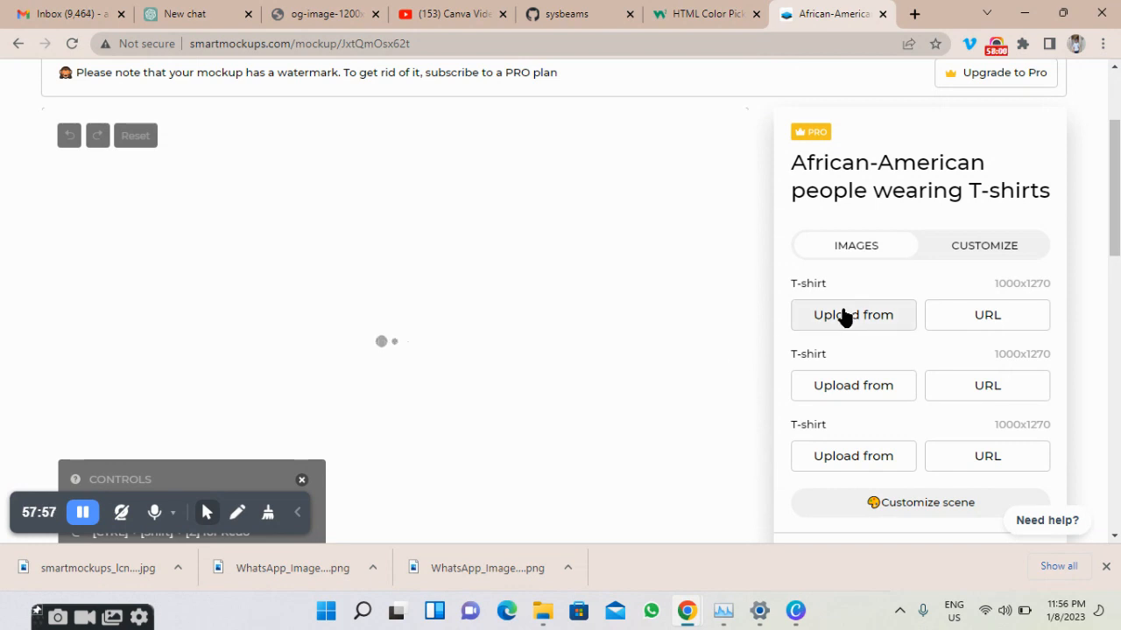
scroll(499, 324, down, 3)
scroll(499, 324, down, 3)
scroll(499, 324, up, 2)
scroll(499, 324, down, 3)
scroll(499, 324, up, 3)
scroll(499, 324, up, 3)
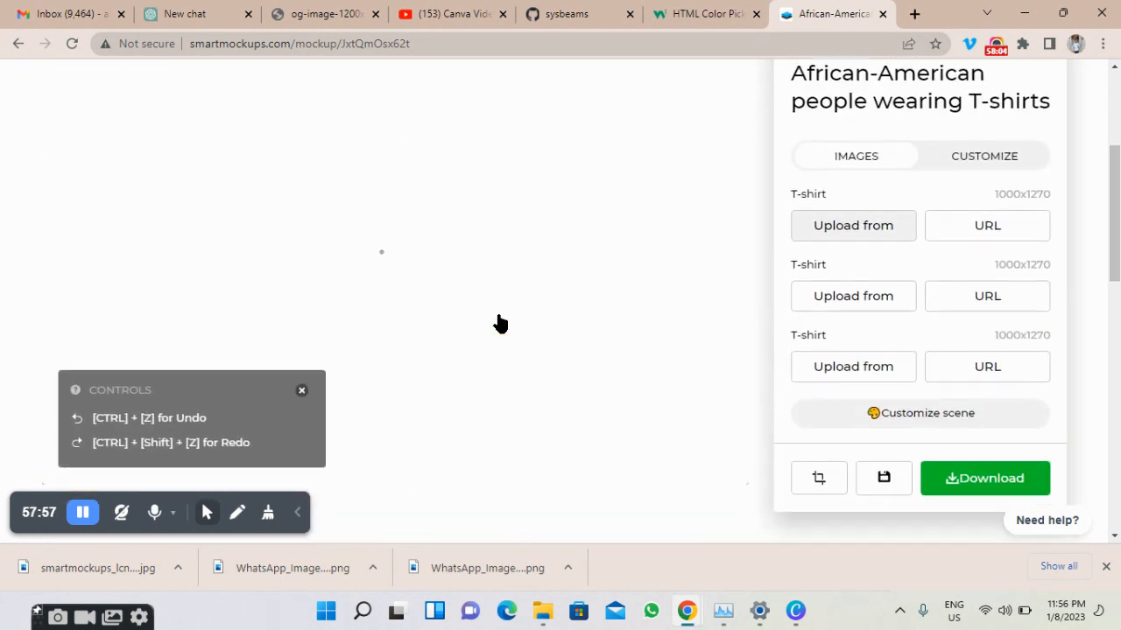
scroll(499, 323, down, 8)
scroll(499, 324, down, 2)
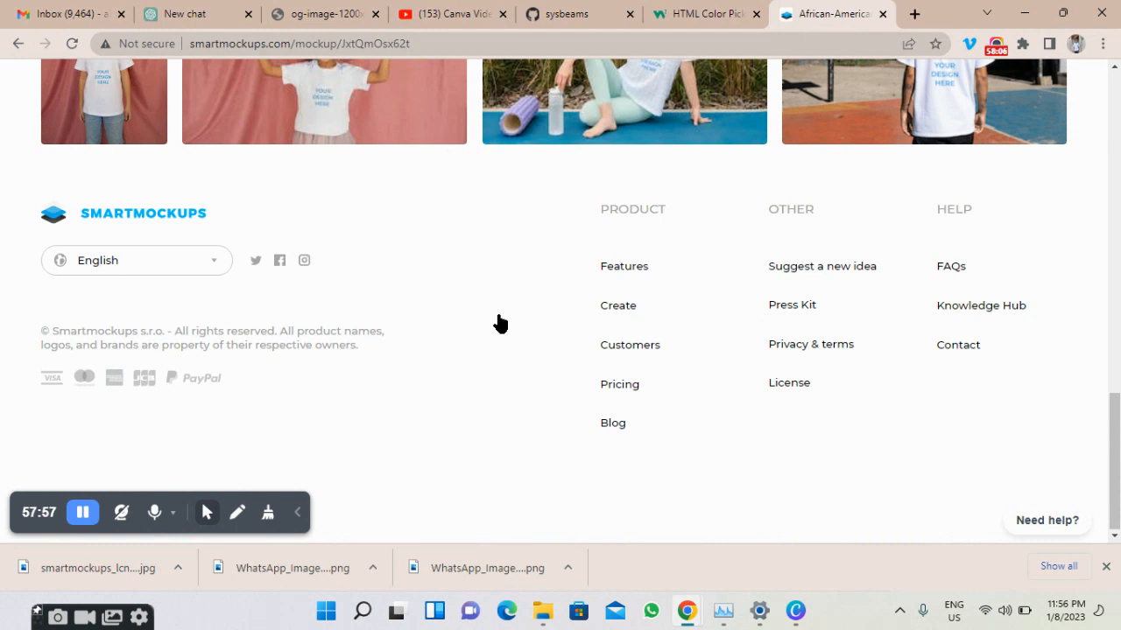
scroll(499, 324, up, 3)
scroll(499, 324, up, 6)
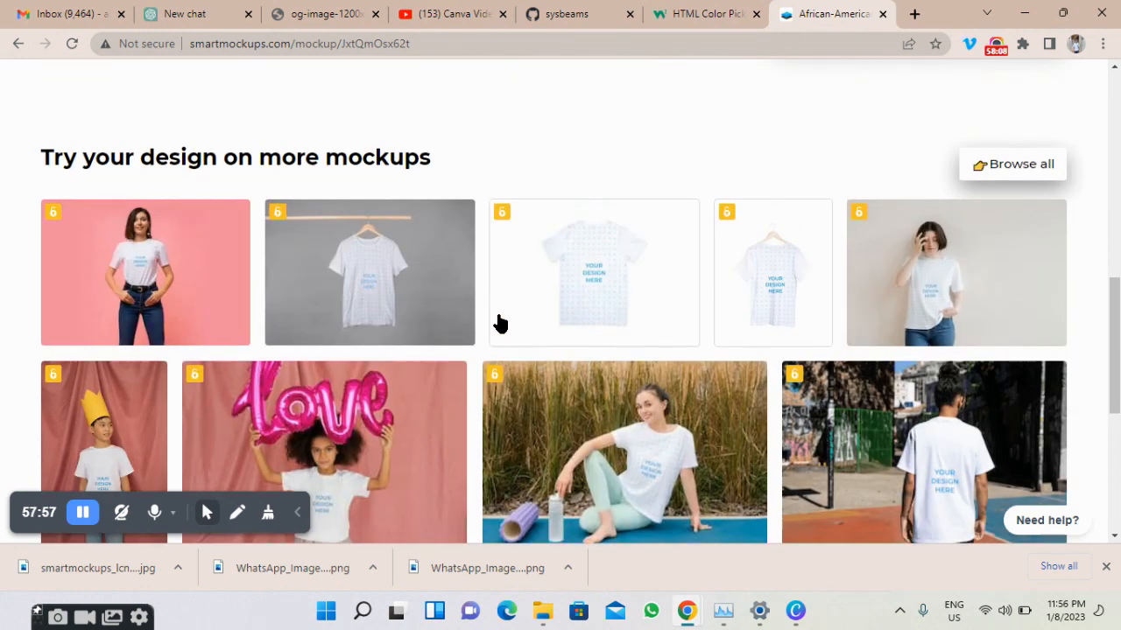
scroll(499, 324, up, 1)
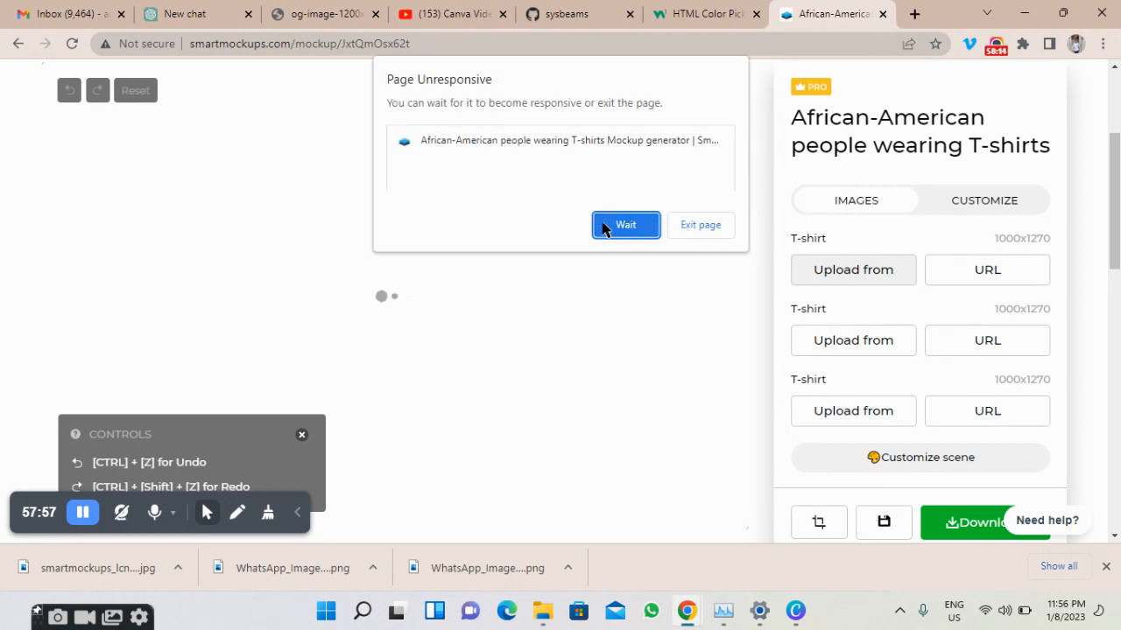
click(614, 226)
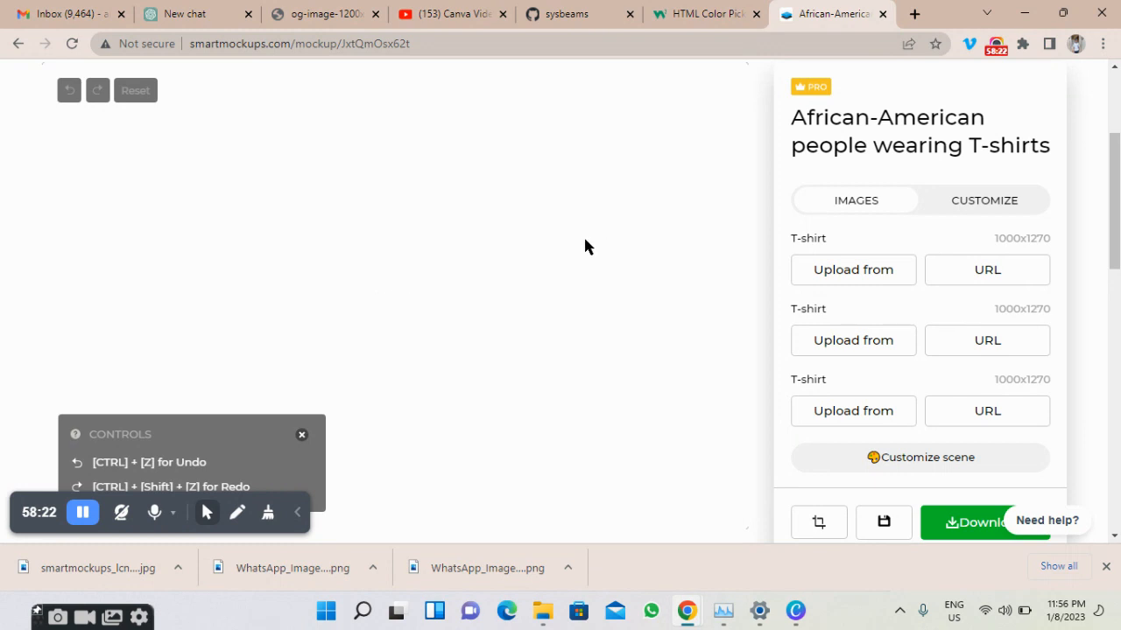
scroll(582, 241, down, 5)
scroll(578, 257, down, 2)
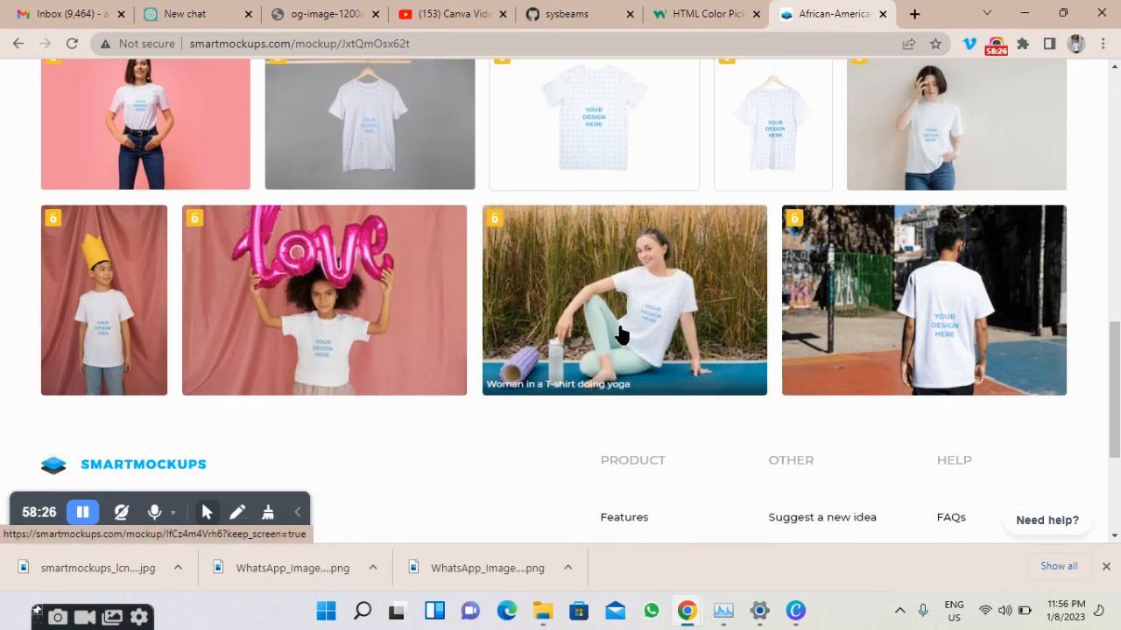
scroll(620, 336, up, 1)
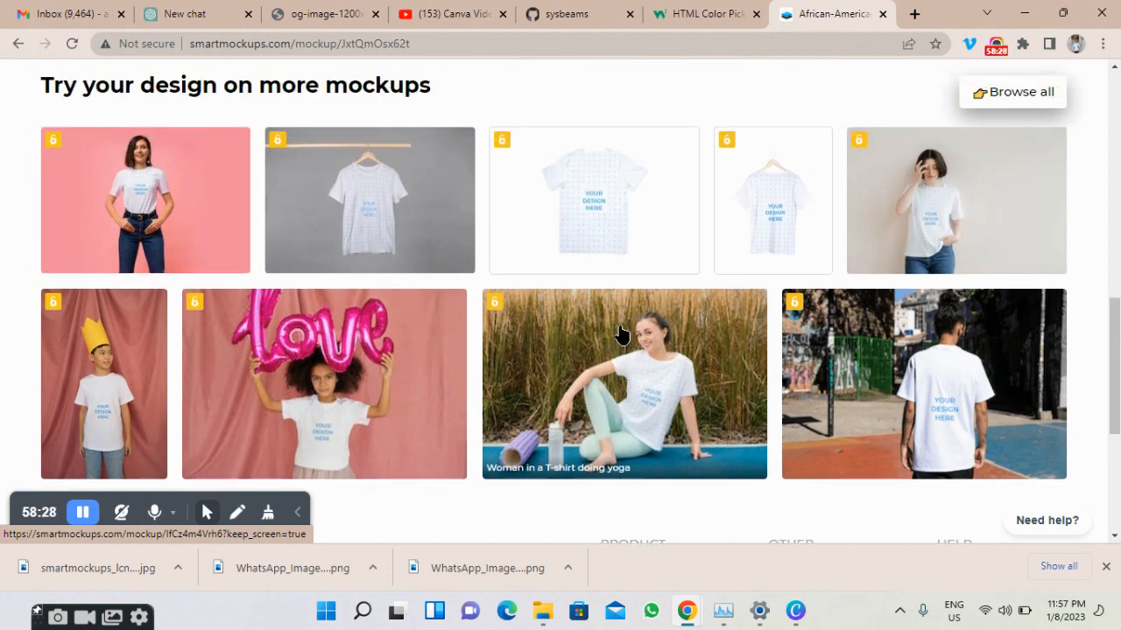
scroll(620, 336, up, 10)
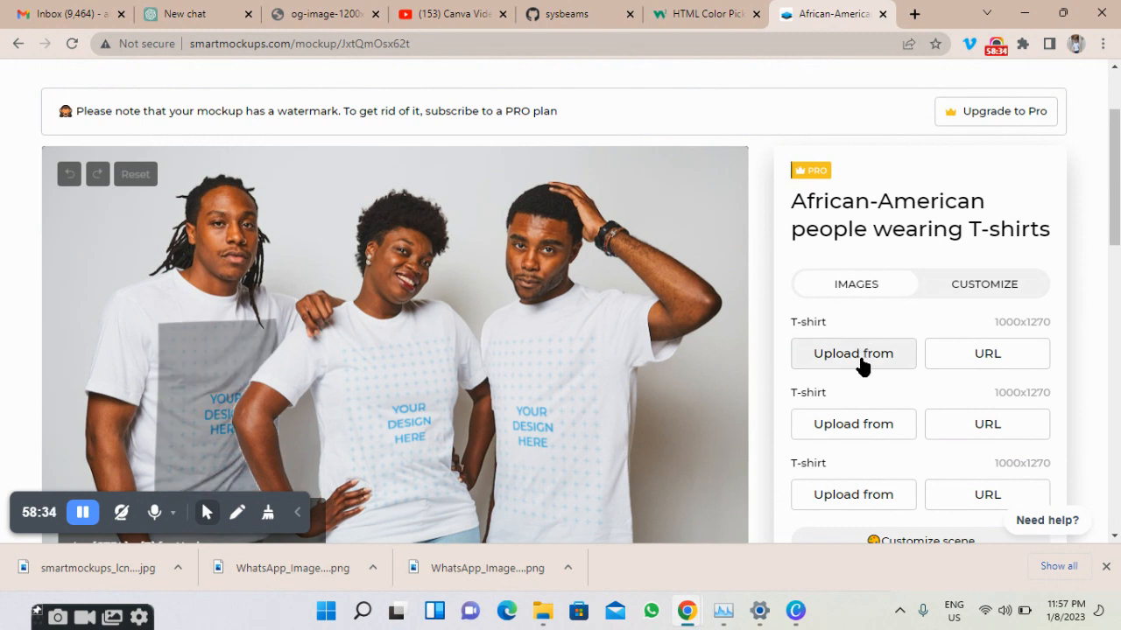
Upload the Blue Economic statistic book cover PNG onto the middle woman's T-shirt.
click(865, 424)
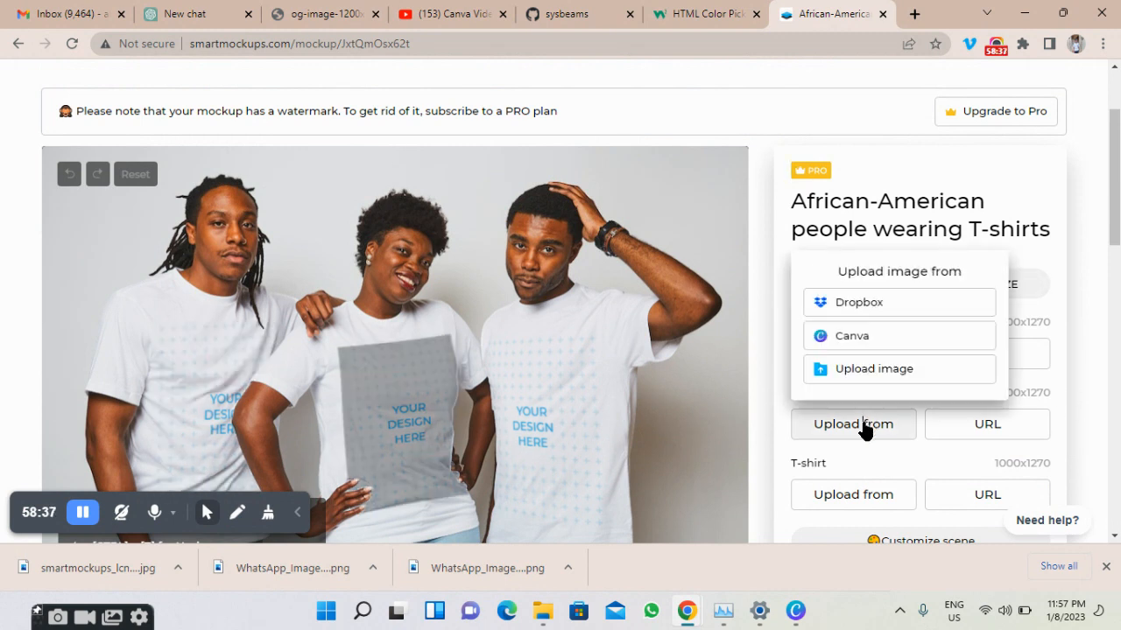
click(870, 370)
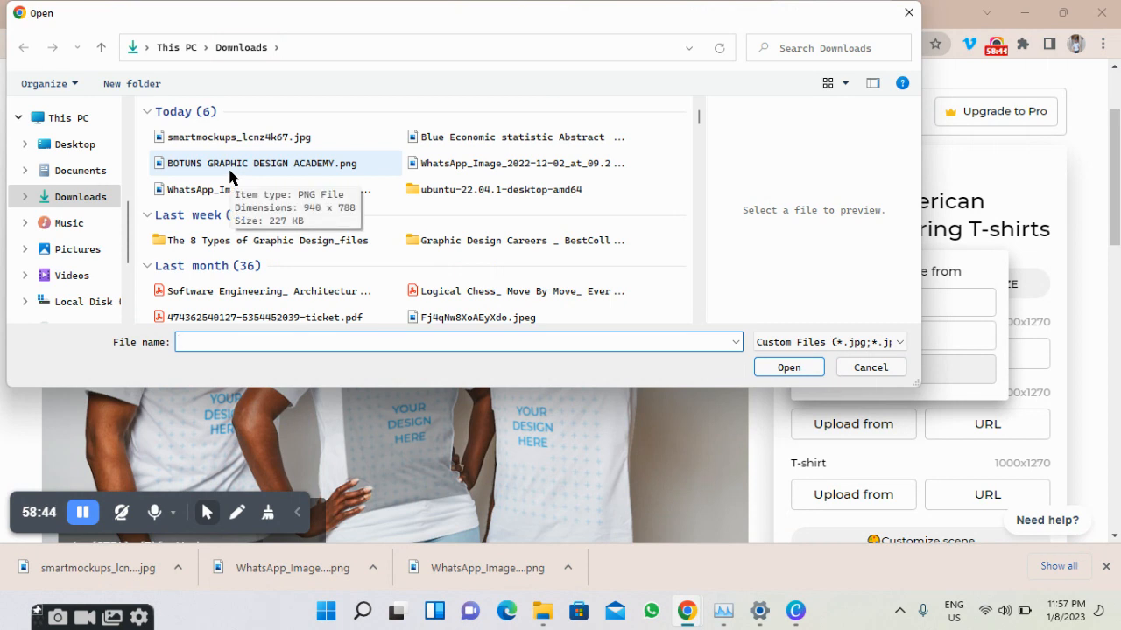
click(480, 140)
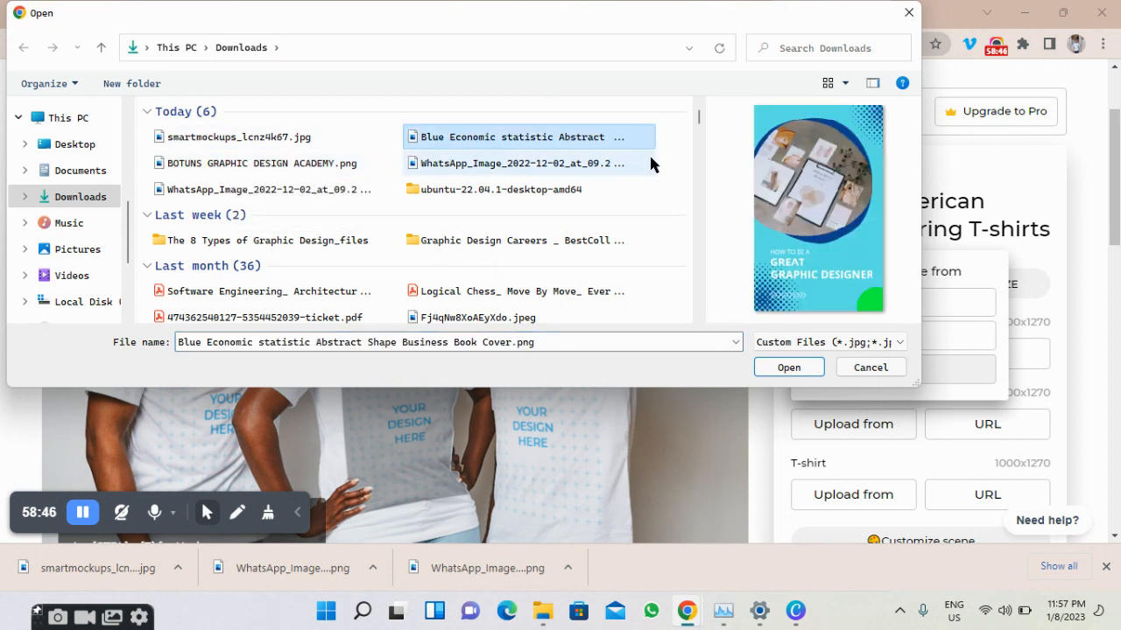
click(786, 367)
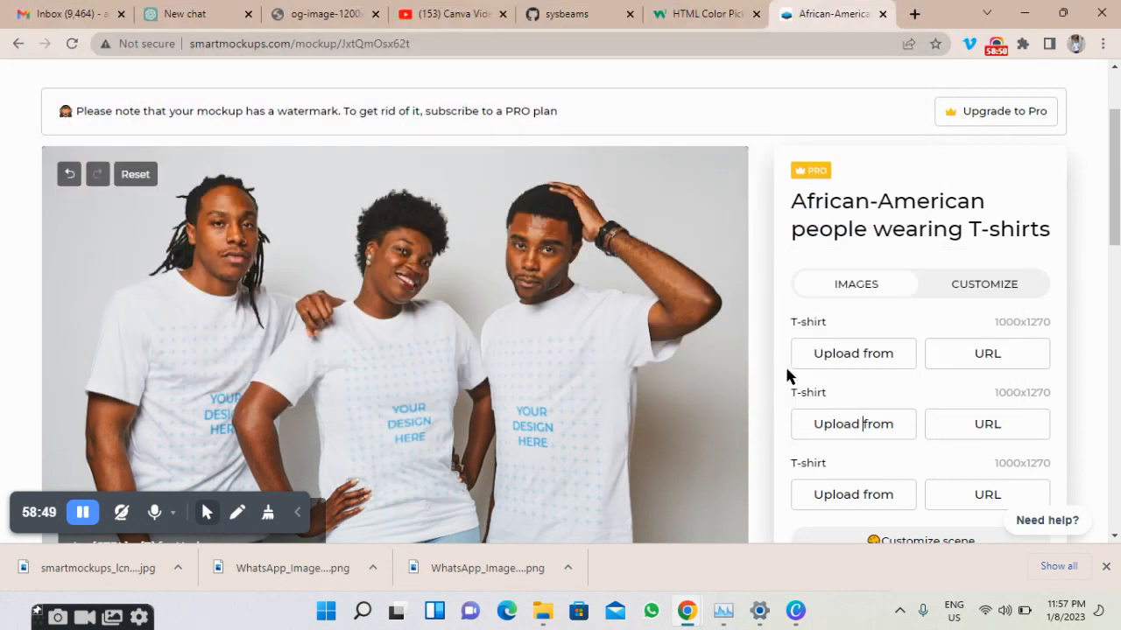
scroll(835, 385, down, 1)
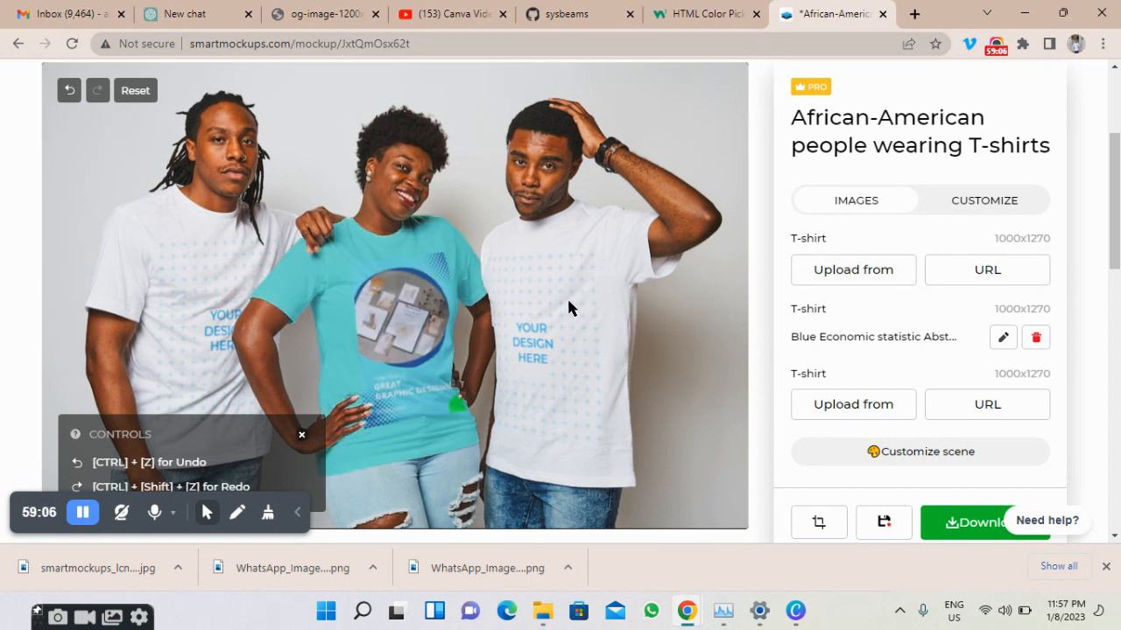
Choose 'BOTUNS GRAPHIC DESIGN ACADEMY.png' from Downloads for the right-hand man's T-shirt.
click(850, 407)
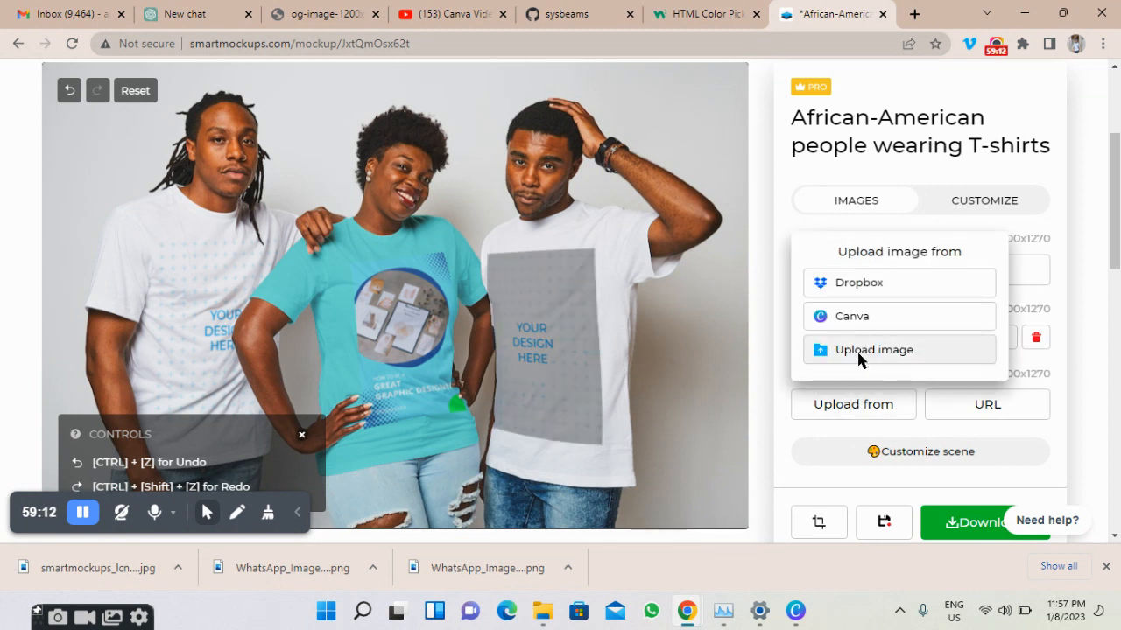
click(859, 355)
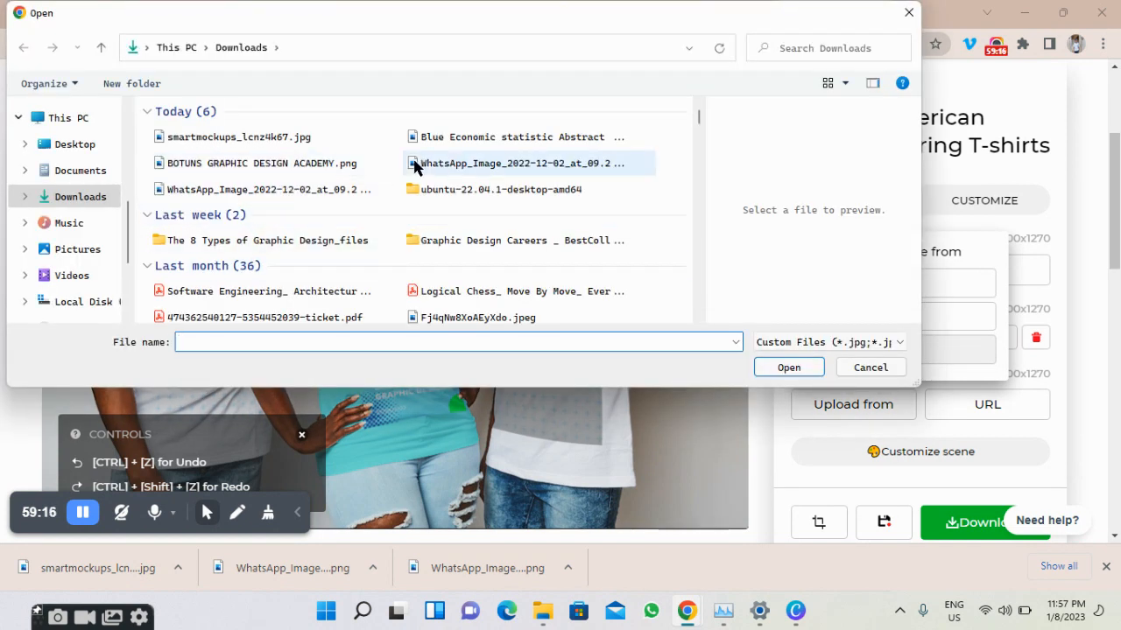
click(304, 165)
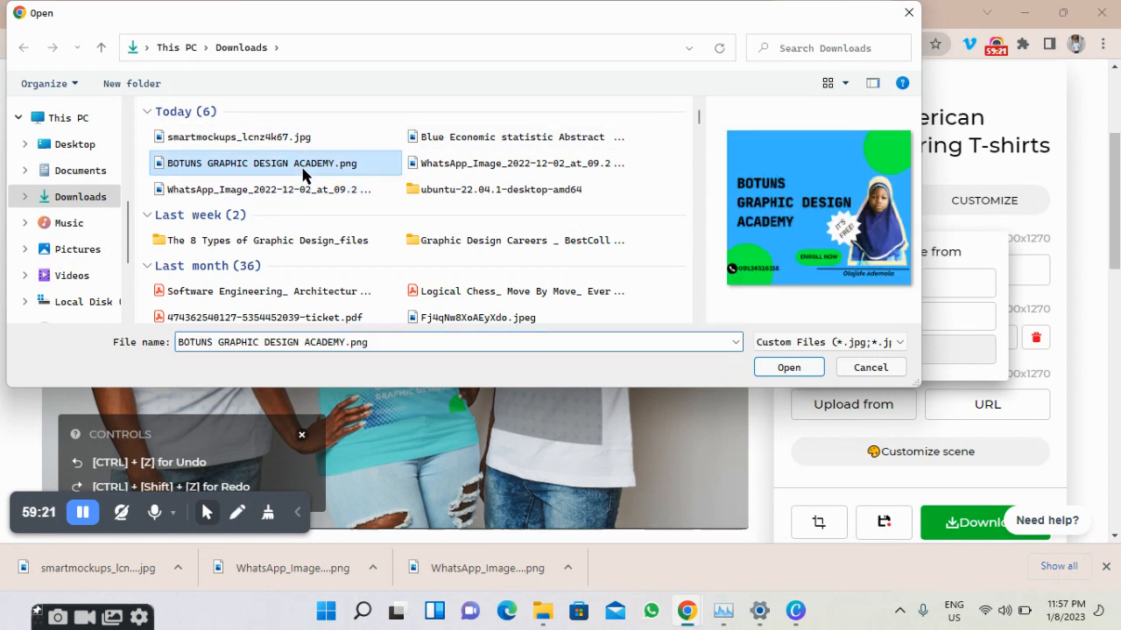
click(783, 368)
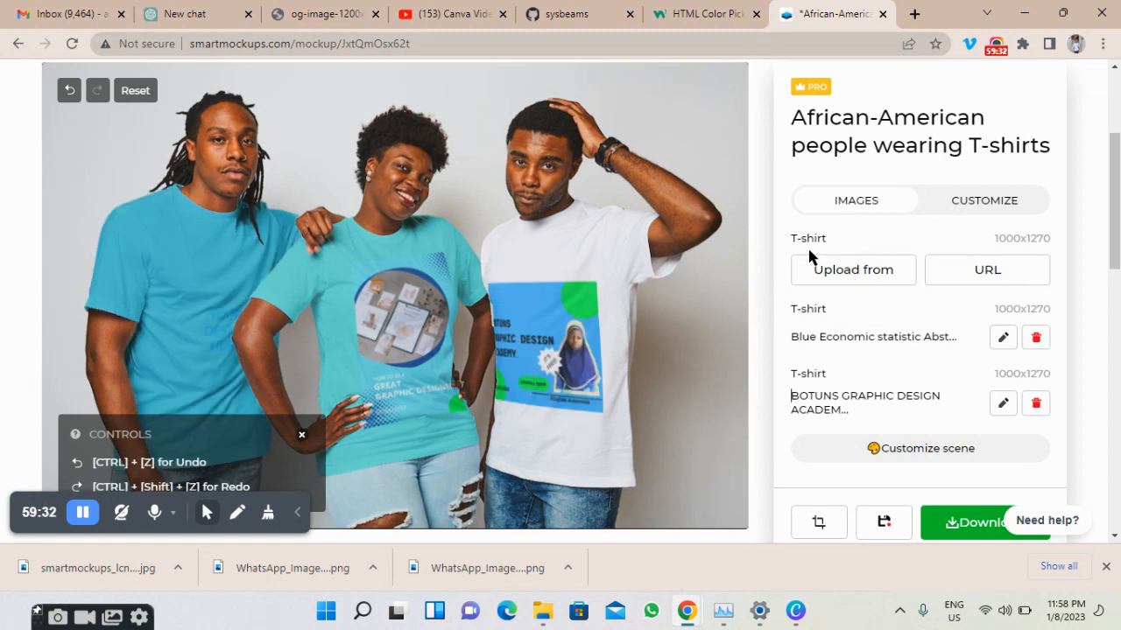
Upload smartmockups_lcnz4k67.jpg from the computer as the left man's T-shirt design.
click(846, 271)
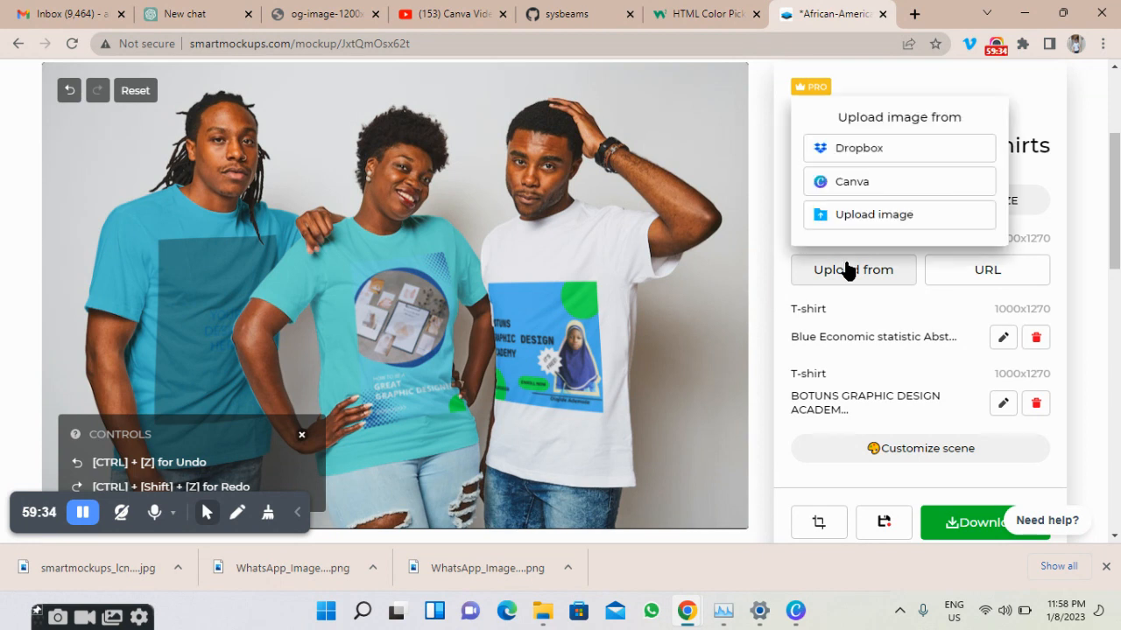
click(860, 219)
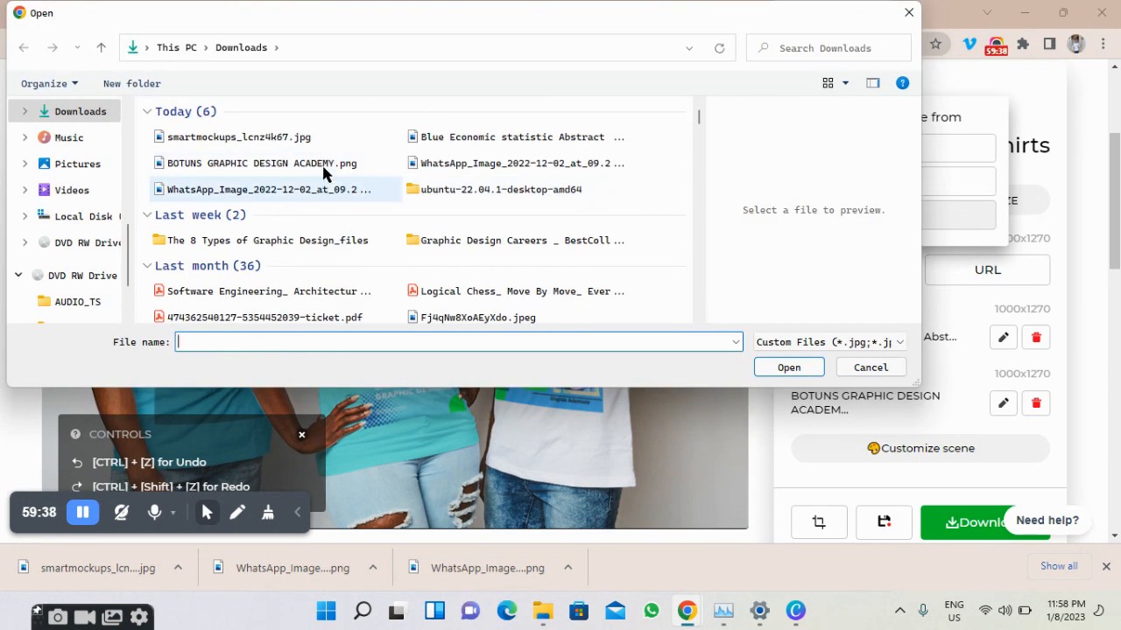
click(326, 149)
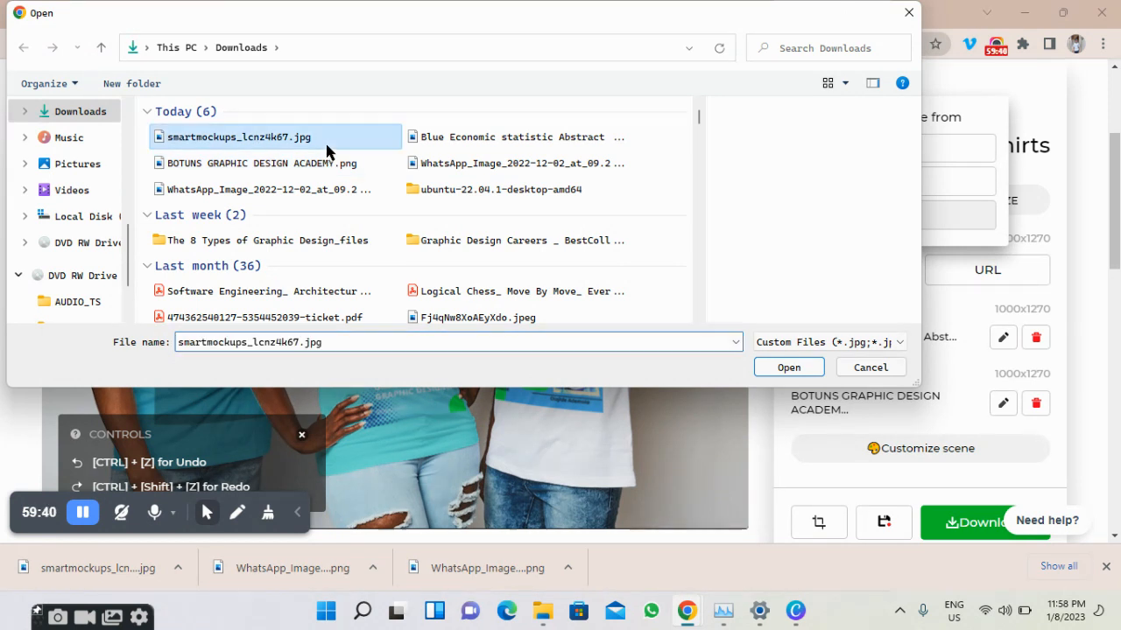
click(767, 363)
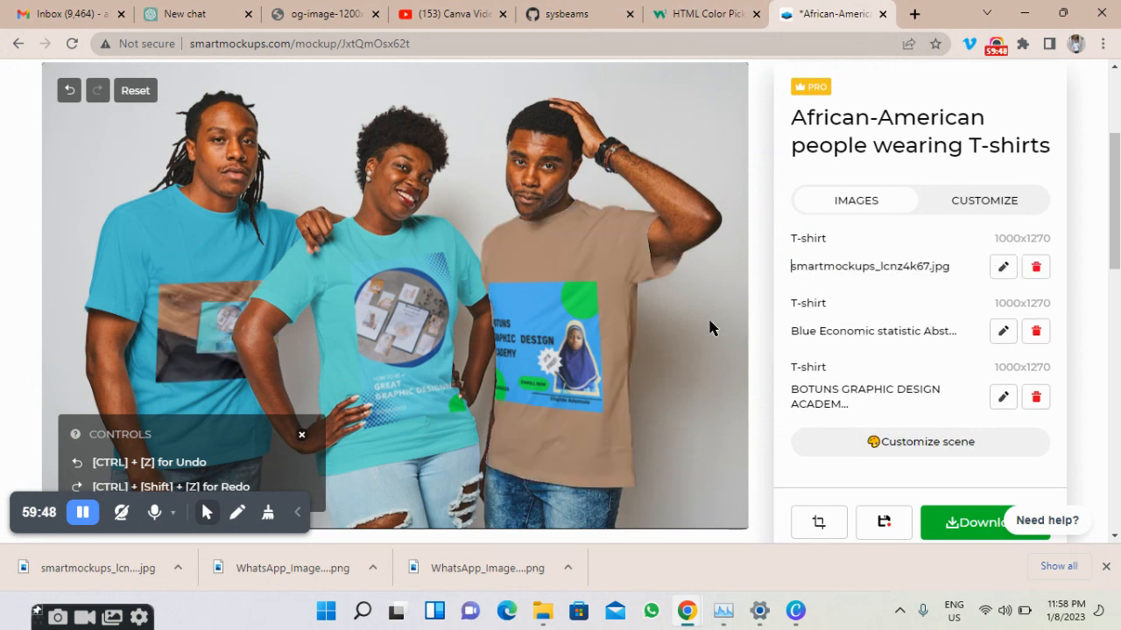
Dismiss the undo and redo help tips and review all three printed T-shirts.
click(302, 436)
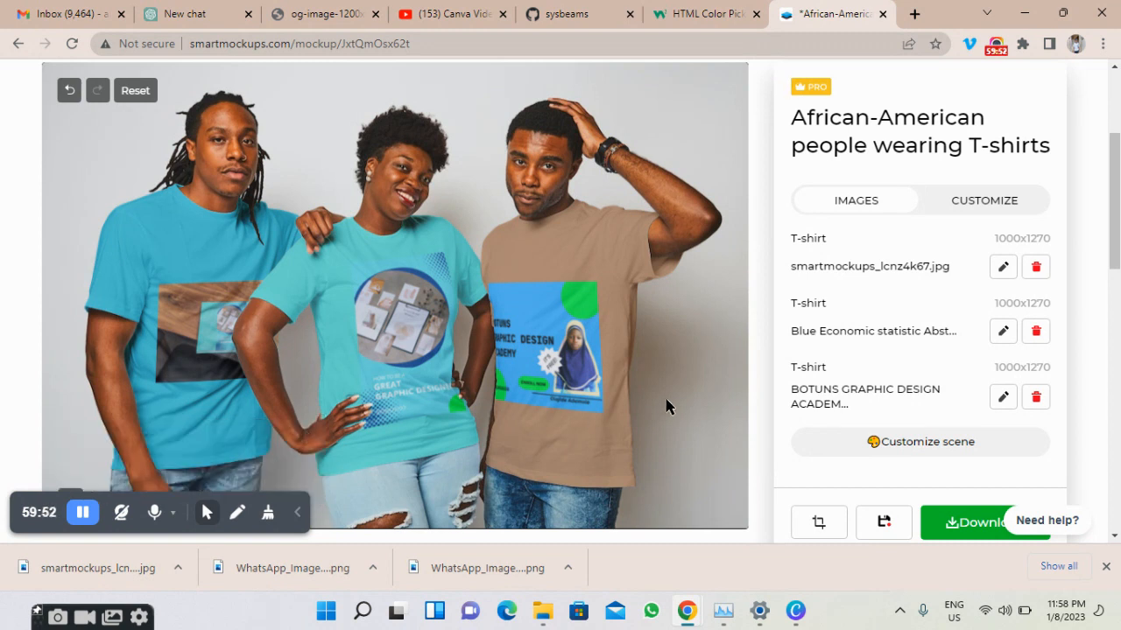
scroll(686, 398, down, 1)
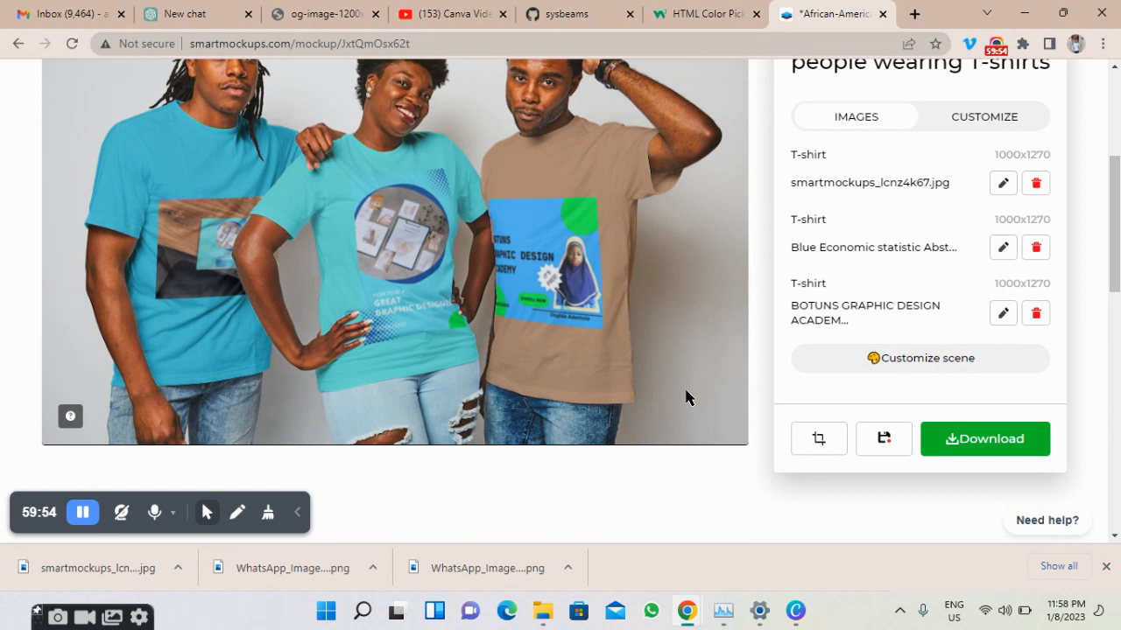
scroll(686, 397, up, 1)
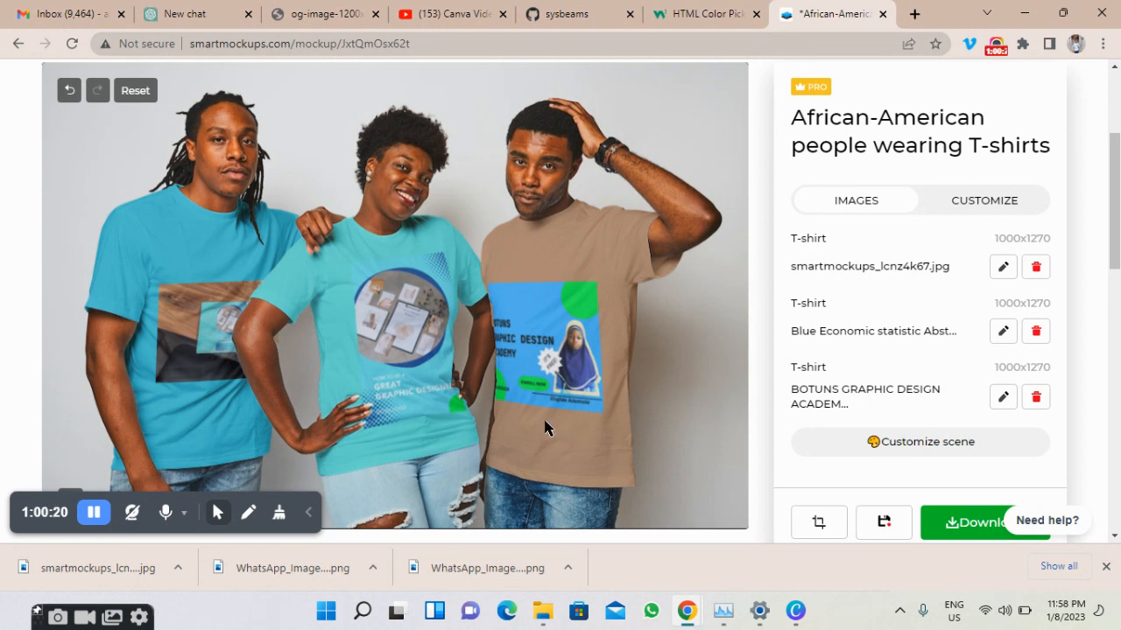
scroll(536, 341, down, 2)
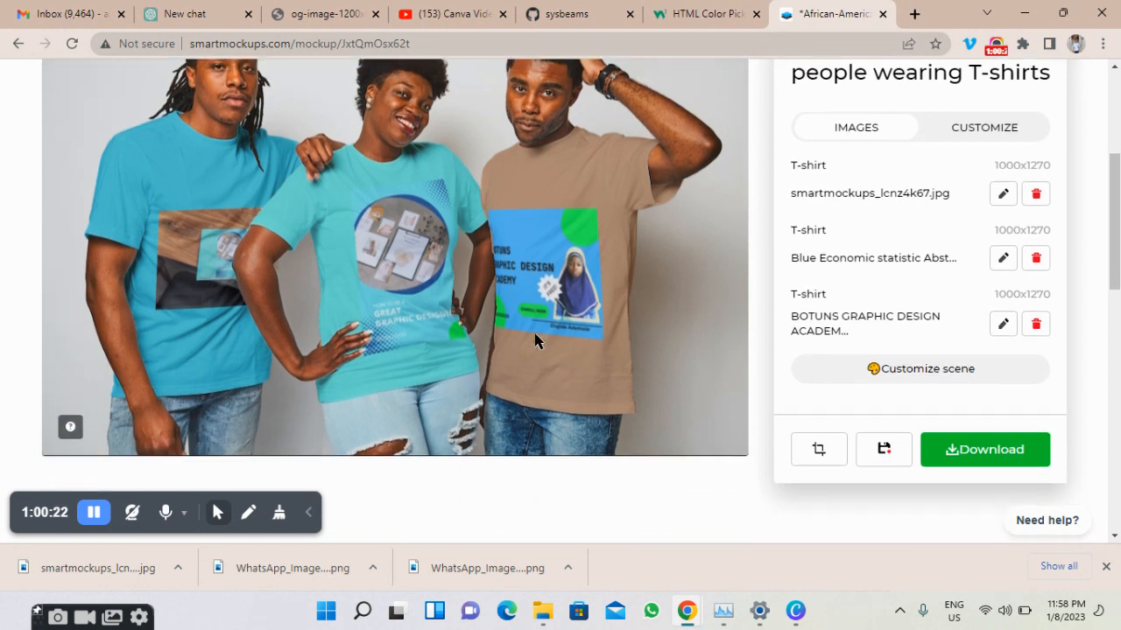